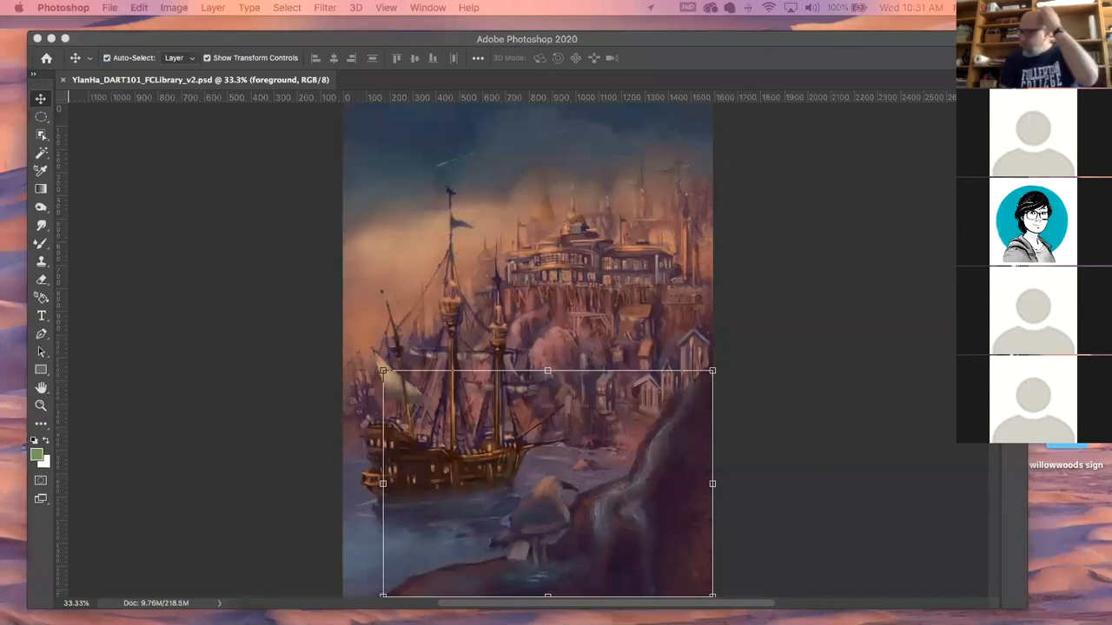
- Show the Layers panel and switch to the standard Brush Tool
{"action": "key", "text": "F7"}
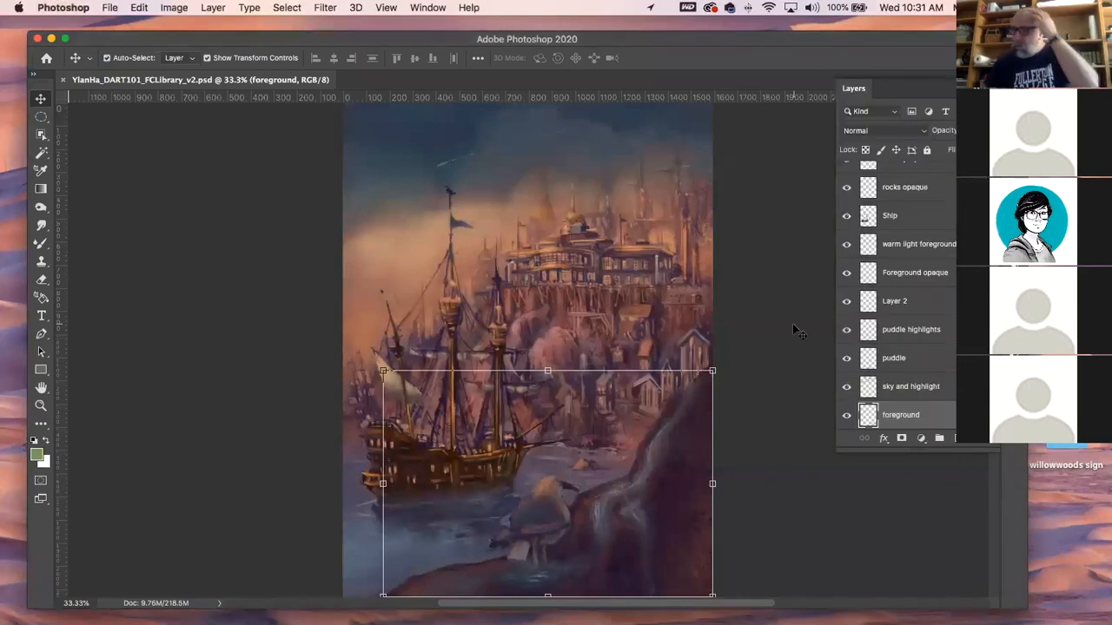
{"action": "left_click", "coordinate": [41, 116]}
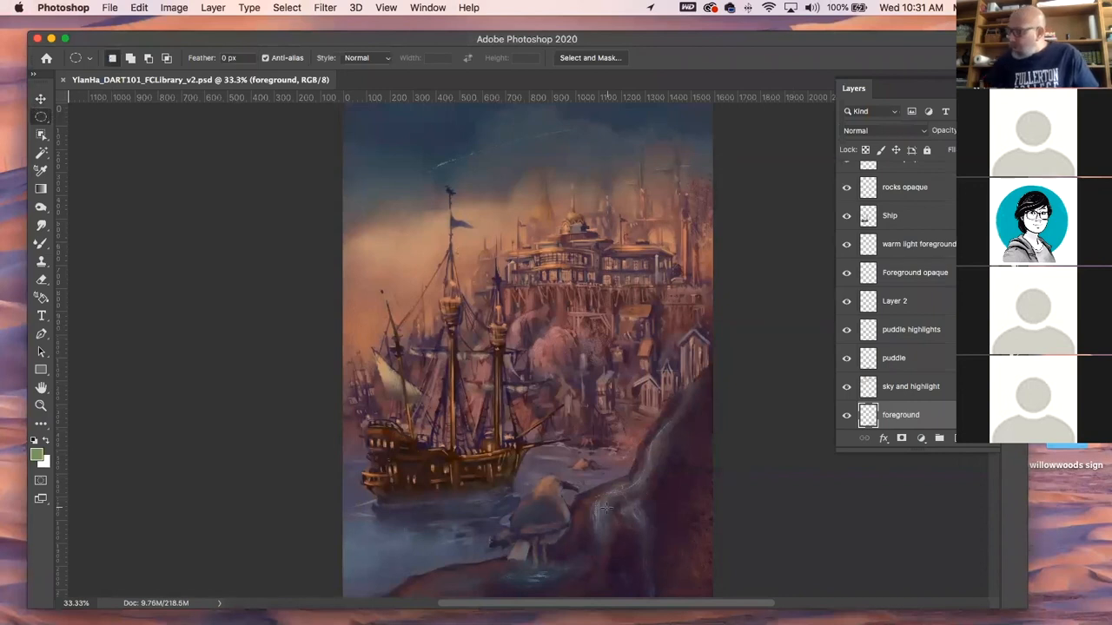
{"action": "right_click", "coordinate": [45, 248]}
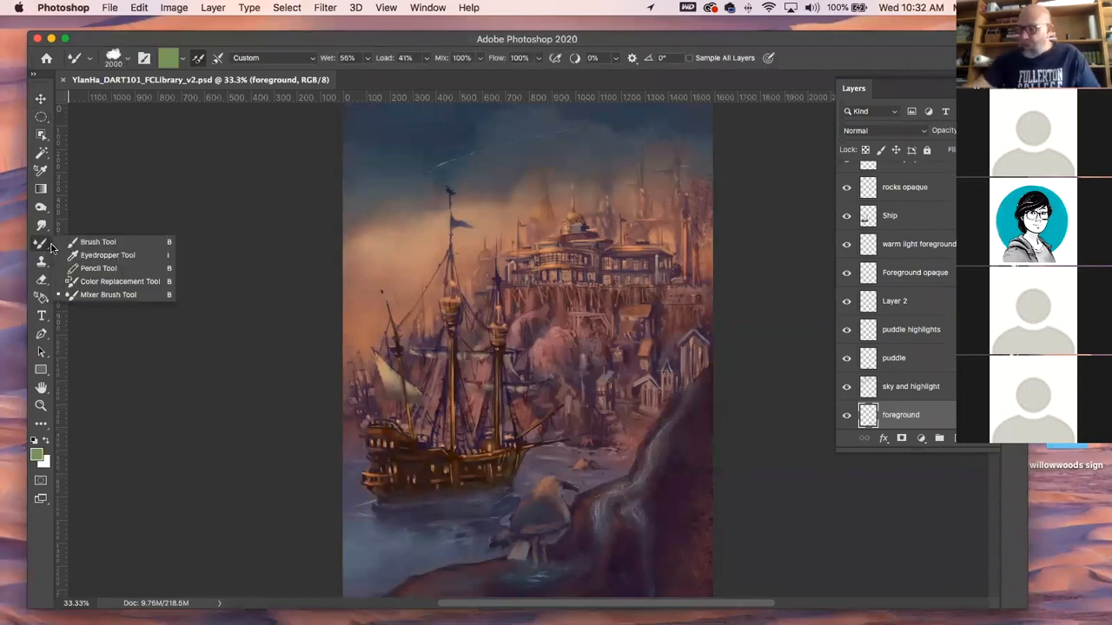
{"action": "left_click", "coordinate": [96, 246]}
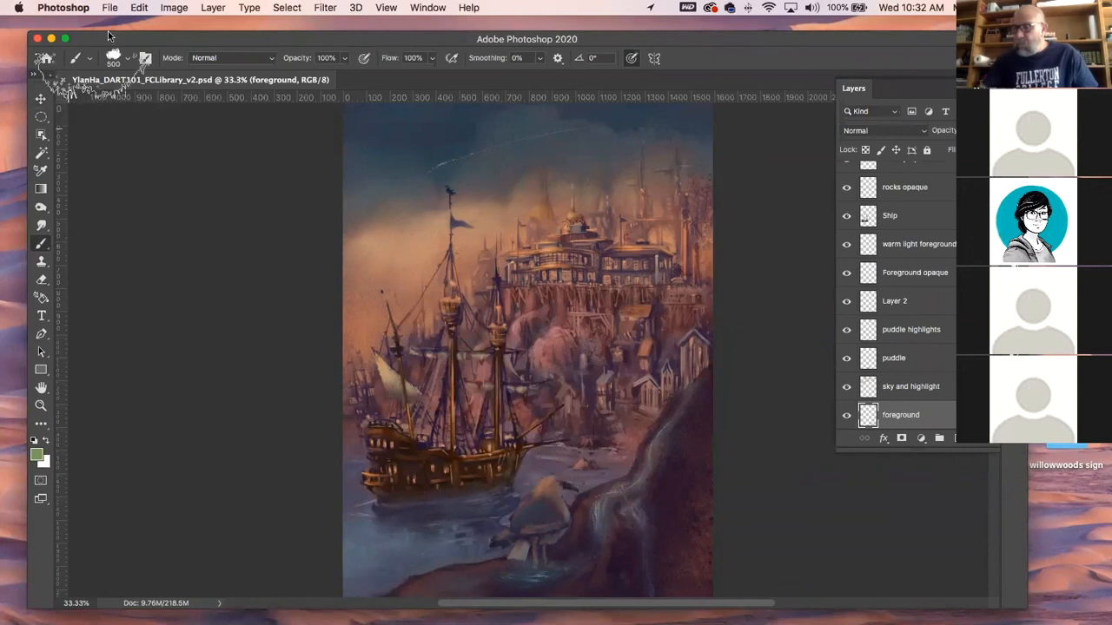
- Load the Pencil Sketch 2 brush from the MY FAVES presets at size 15
{"action": "left_click", "coordinate": [127, 58]}
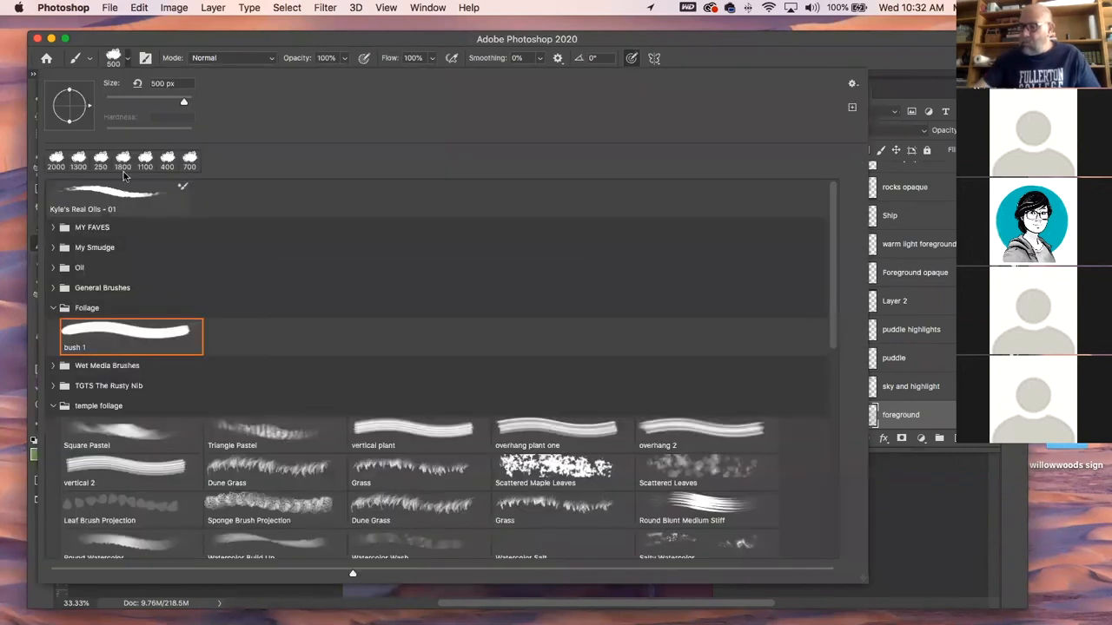
{"action": "double_click", "coordinate": [126, 233]}
{"action": "left_click", "coordinate": [128, 58]}
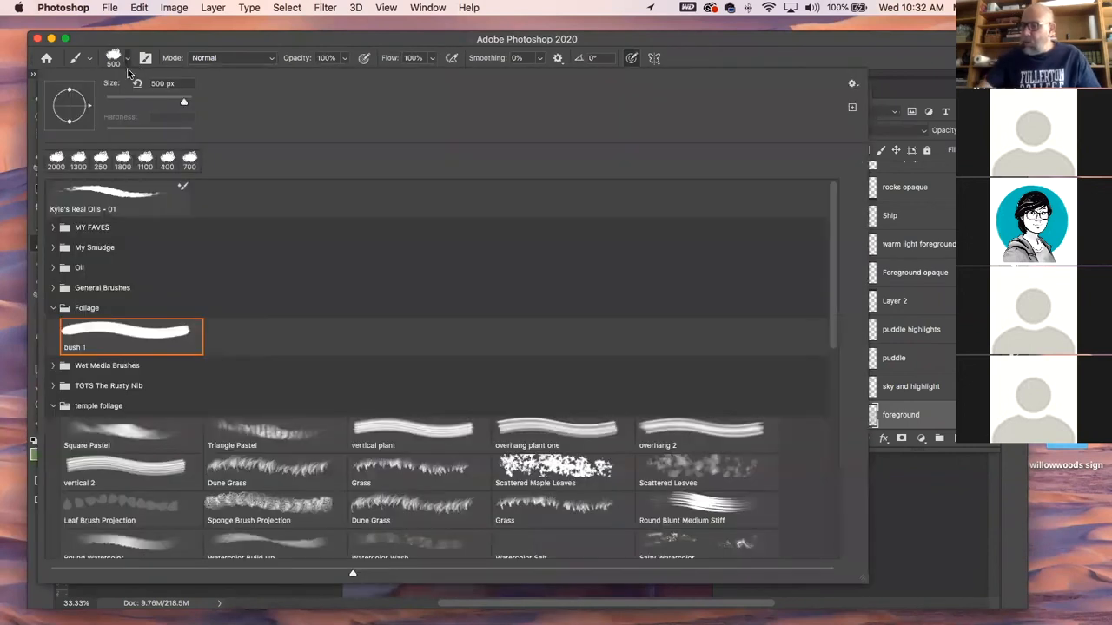
{"action": "left_click", "coordinate": [54, 229]}
{"action": "double_click", "coordinate": [111, 246]}
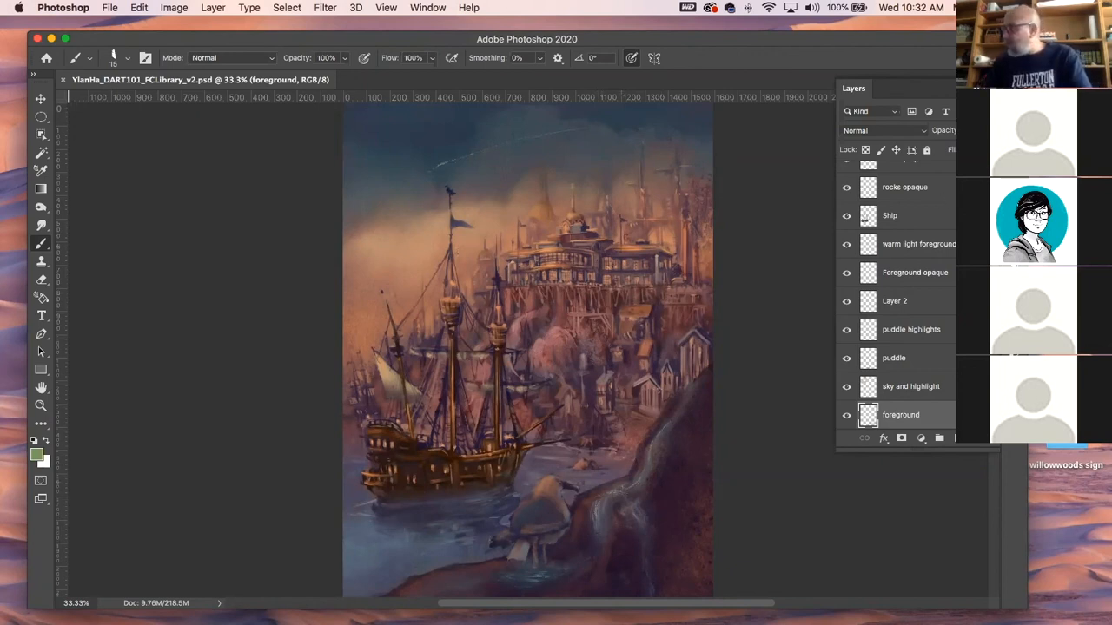
{"action": "scroll", "coordinate": [940, 202], "scroll_direction": "up", "scroll_amount": 5}
- On Layer 3, switch to the Grut - Ol Stump Trough brush at a larger size
{"action": "left_click", "coordinate": [938, 181]}
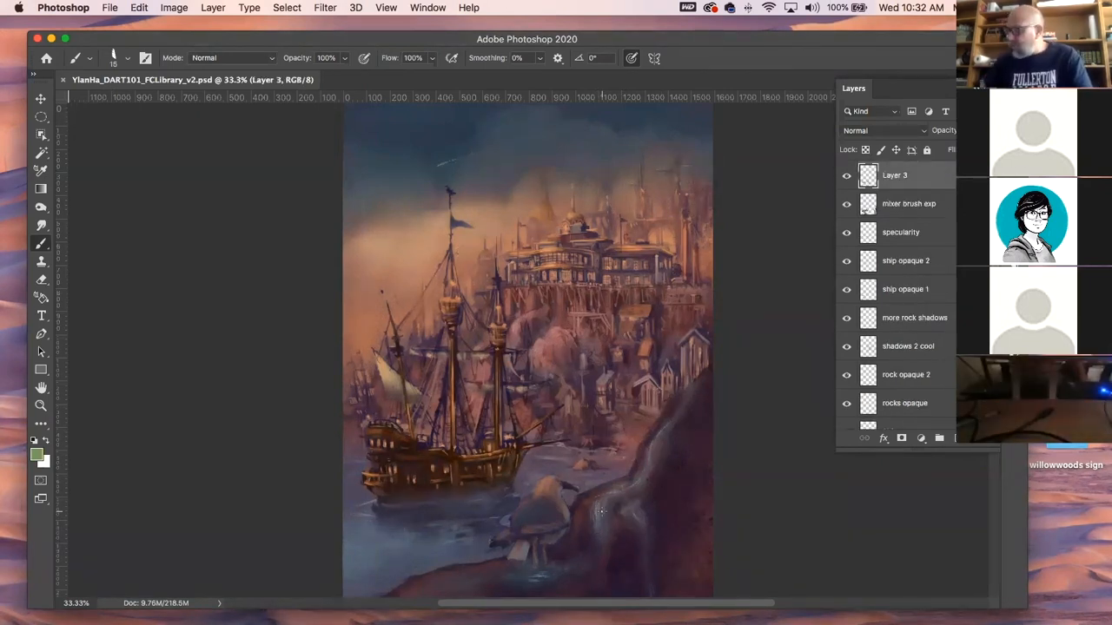
{"action": "key", "text": "bracketright"}
{"action": "key", "text": "bracketright"}
{"action": "key", "text": "bracketright"}
{"action": "key", "text": "bracketright"}
{"action": "key", "text": "bracketright"}
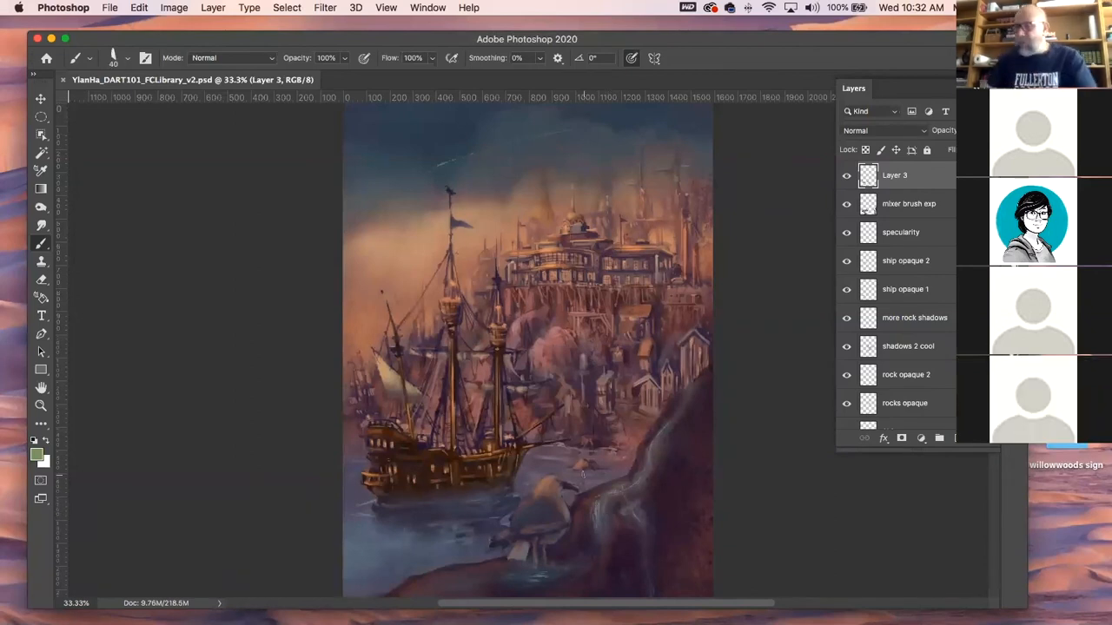
{"action": "left_click", "coordinate": [126, 59]}
{"action": "left_click", "coordinate": [274, 251]}
{"action": "key", "text": "Return"}
- Sample the rock's dark brown and paint over the light streak on the rock
{"action": "left_click_drag", "start_coordinate": [611, 519], "coordinate": [605, 548]}
{"action": "key", "text": "super+z"}
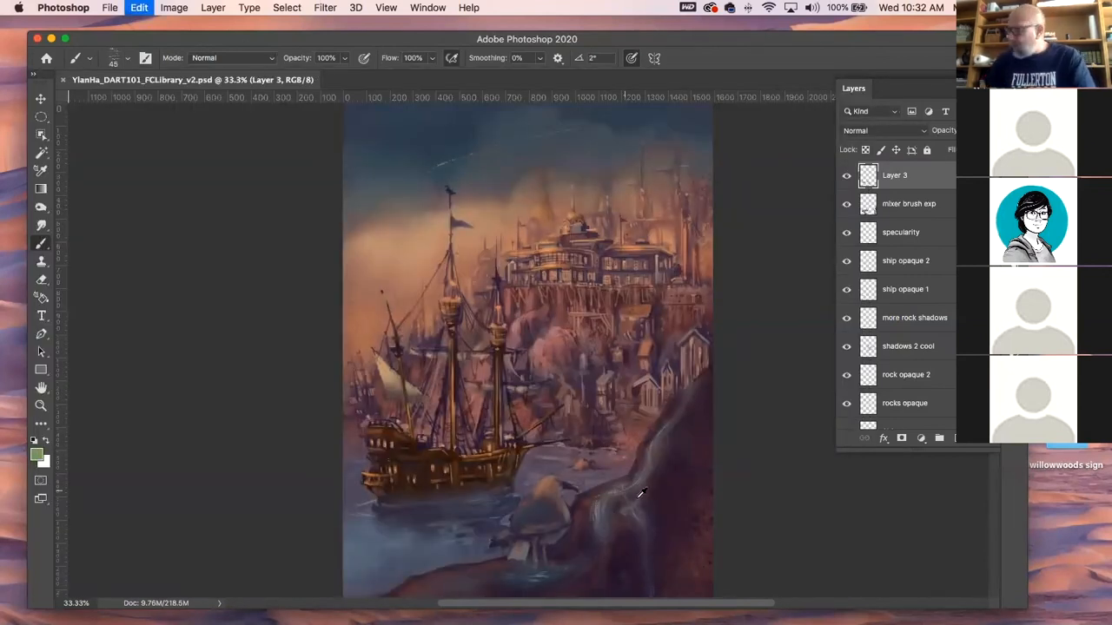
{"action": "left_click", "coordinate": [613, 521], "text": "alt"}
{"action": "left_click_drag", "start_coordinate": [609, 514], "coordinate": [607, 515]}
{"action": "left_click", "coordinate": [615, 521], "text": "alt"}
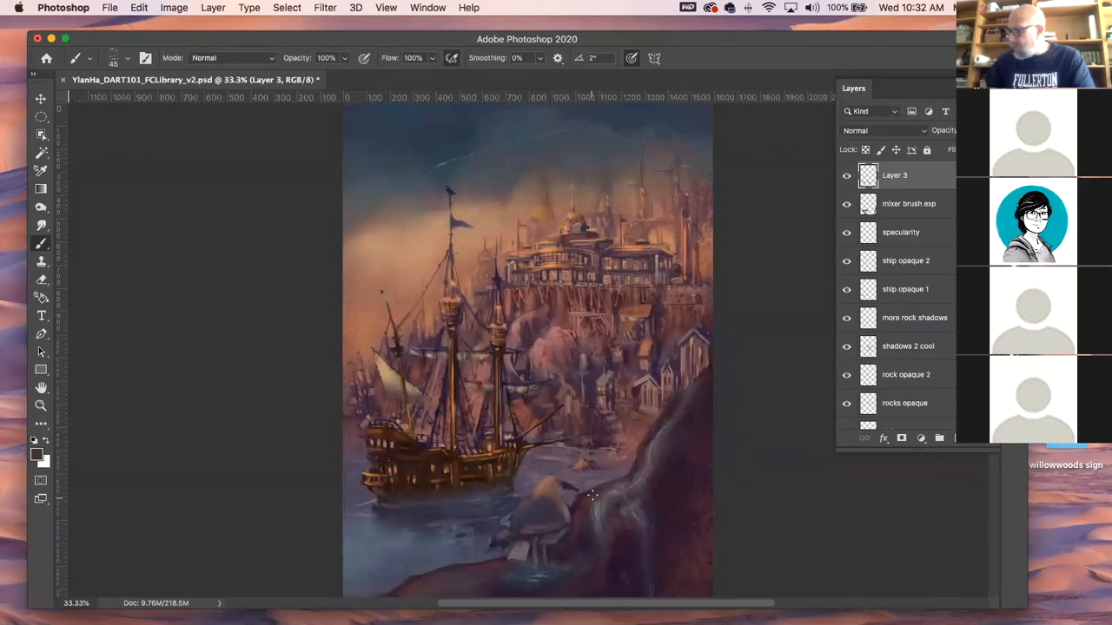
{"action": "left_click_drag", "start_coordinate": [596, 502], "coordinate": [595, 524]}
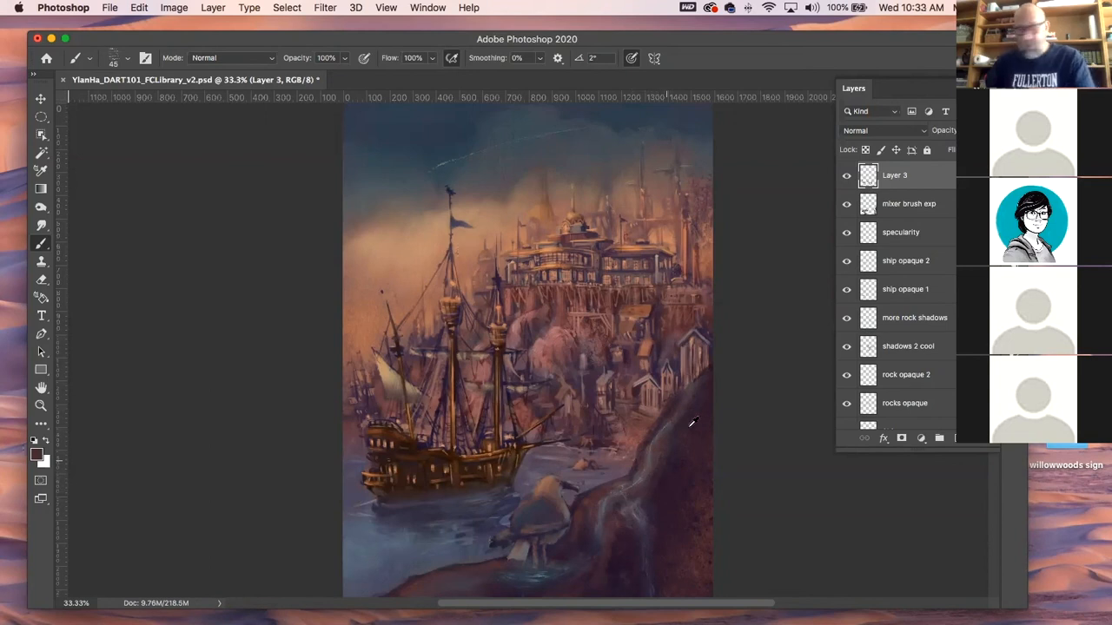
{"action": "left_click", "coordinate": [704, 501], "text": "alt"}
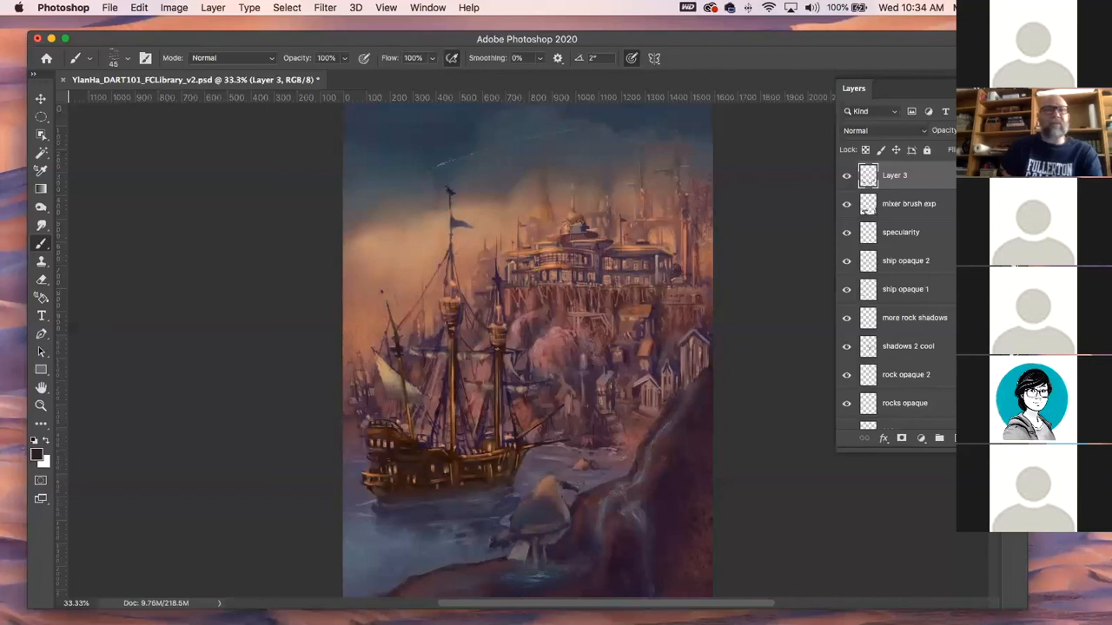
- Leave Photoshop and bring the Chrome Calvin Liang gallery window with 'Sailing Along' over it
{"action": "key", "text": "super+Tab"}
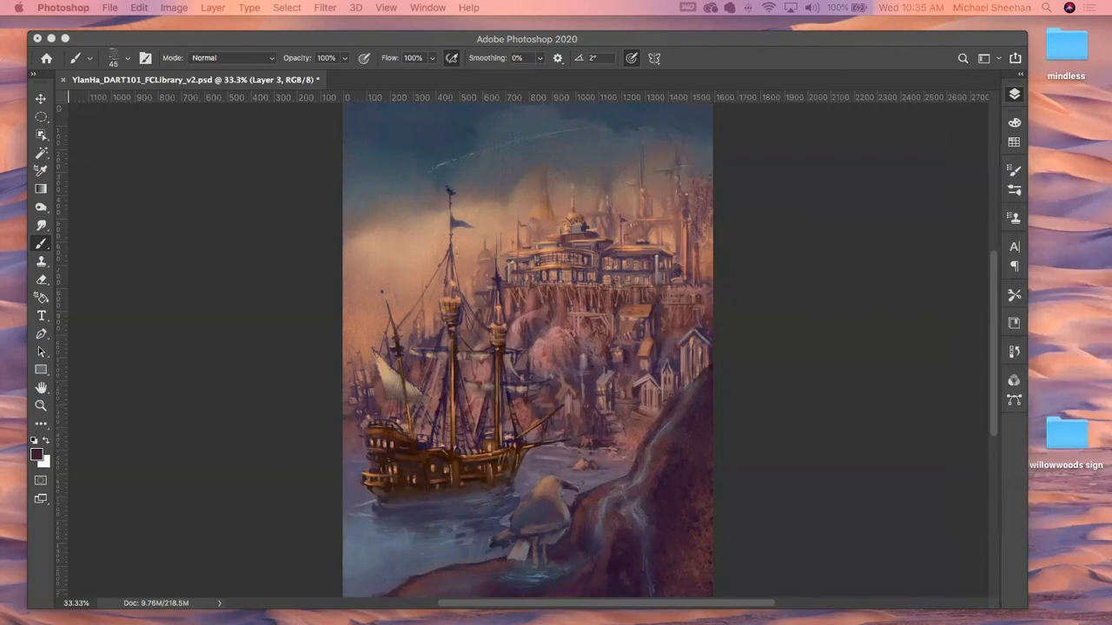
{"action": "mouse_move", "coordinate": [0, 126]}
{"action": "left_mouse_down"}
{"action": "mouse_move", "coordinate": [253, 37]}
{"action": "mouse_move", "coordinate": [396, 48]}
{"action": "mouse_move", "coordinate": [356, 44]}
{"action": "left_mouse_up"}
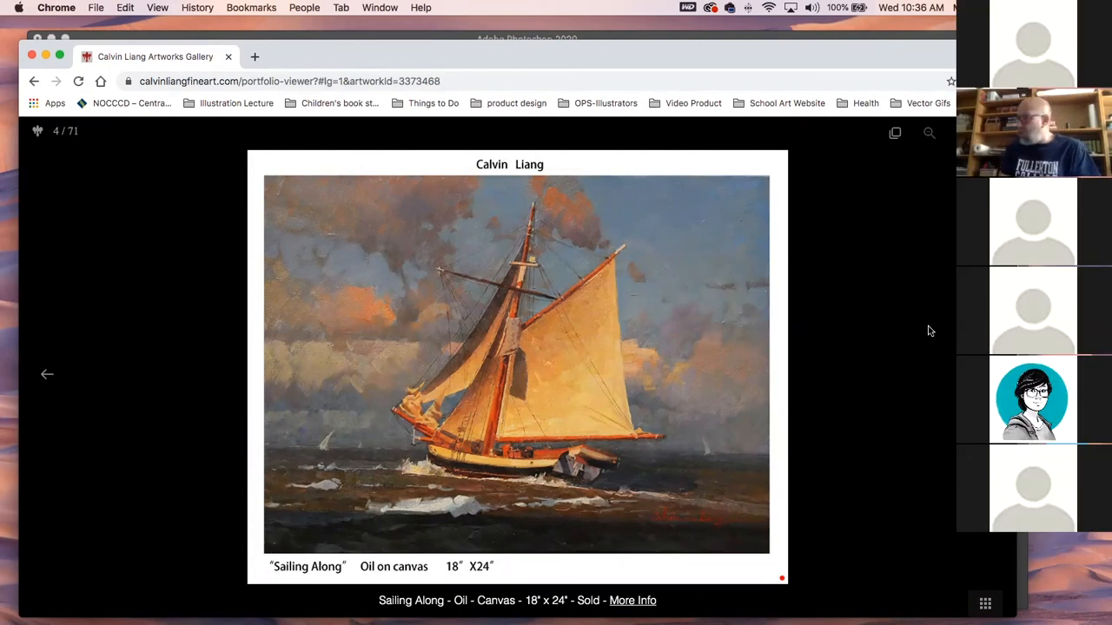
- Advance the viewer from 4/71 through Monument Valley and La Jolla to 'Cowboy' (10/71)
{"action": "key", "text": "Right"}
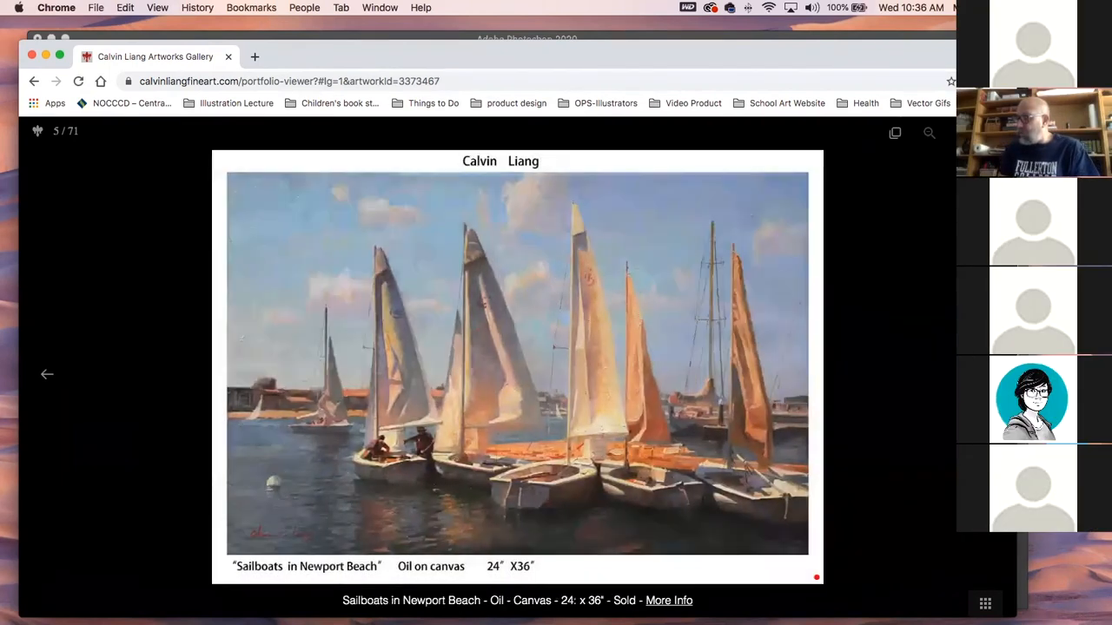
{"action": "key", "text": "Right"}
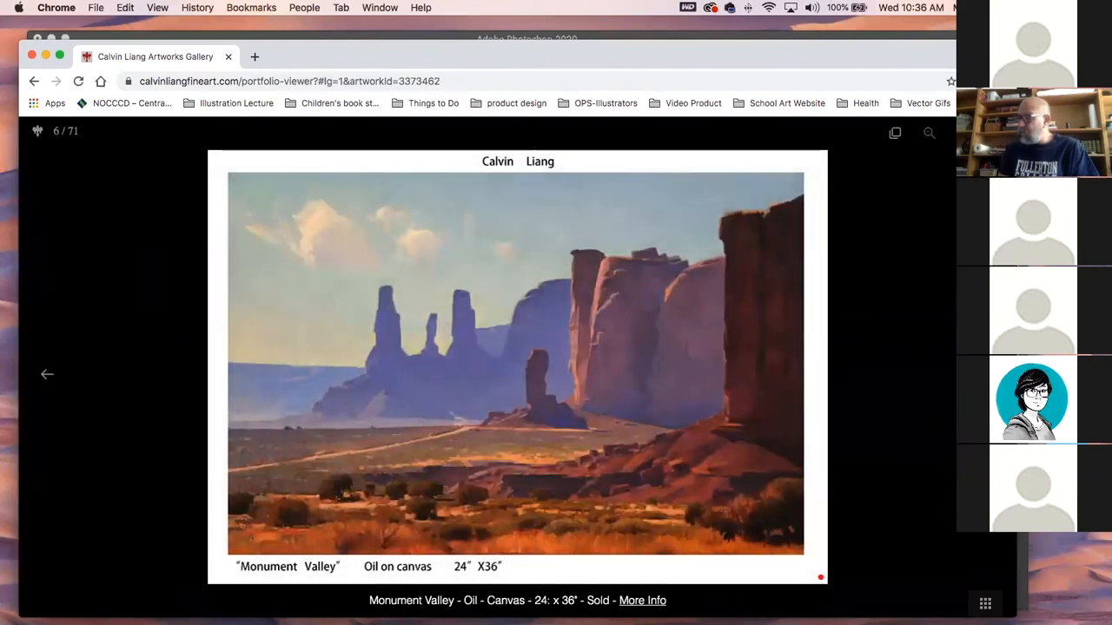
{"action": "key", "text": "Right"}
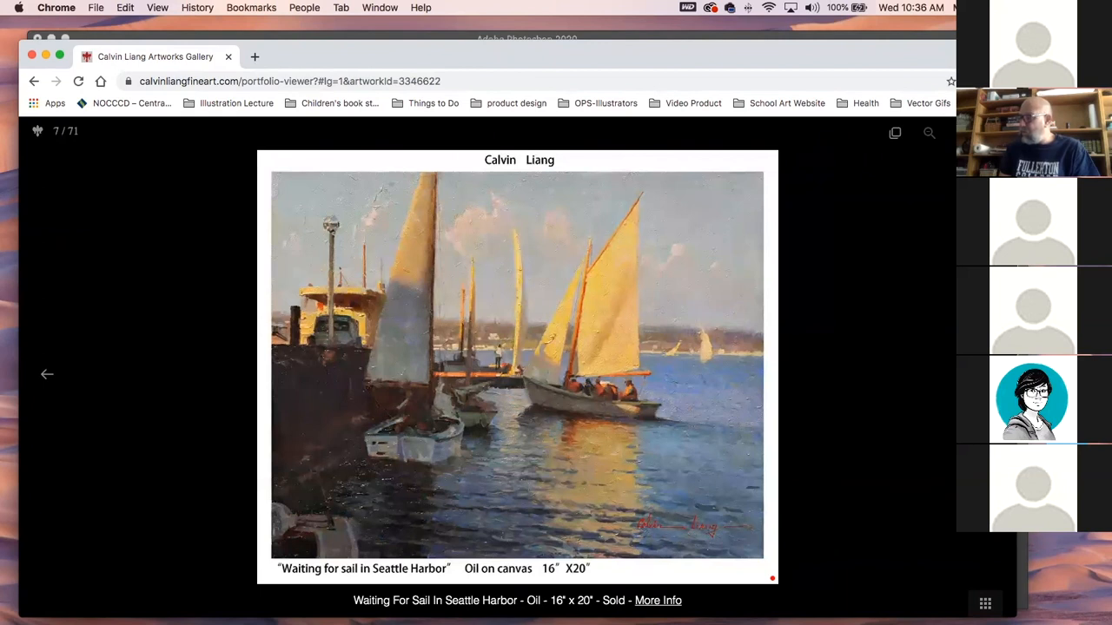
{"action": "key", "text": "Right"}
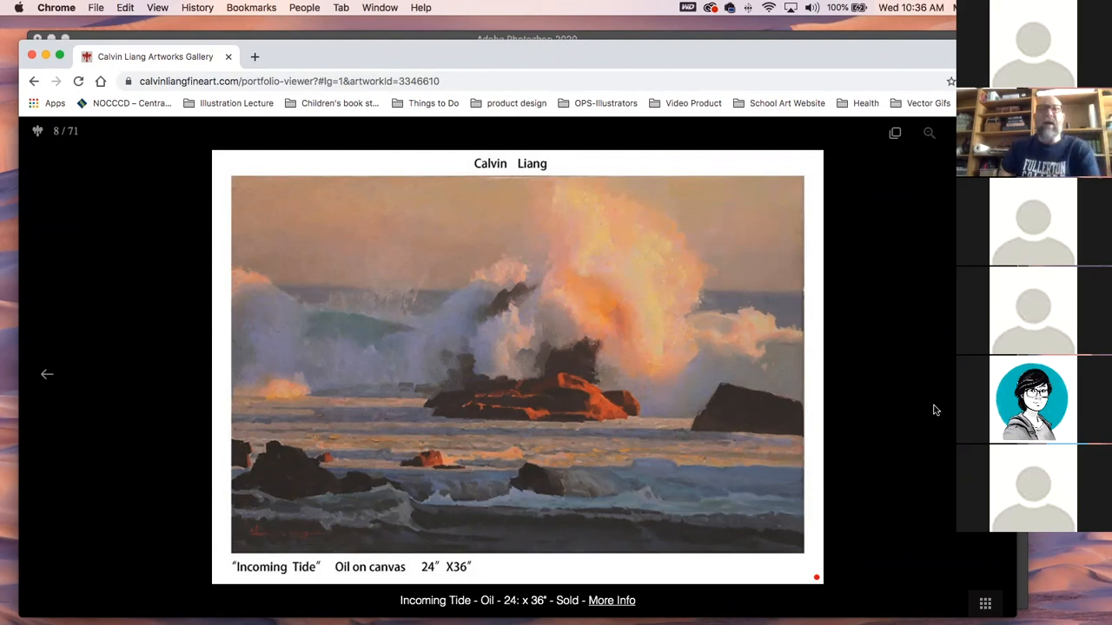
{"action": "key", "text": "Right"}
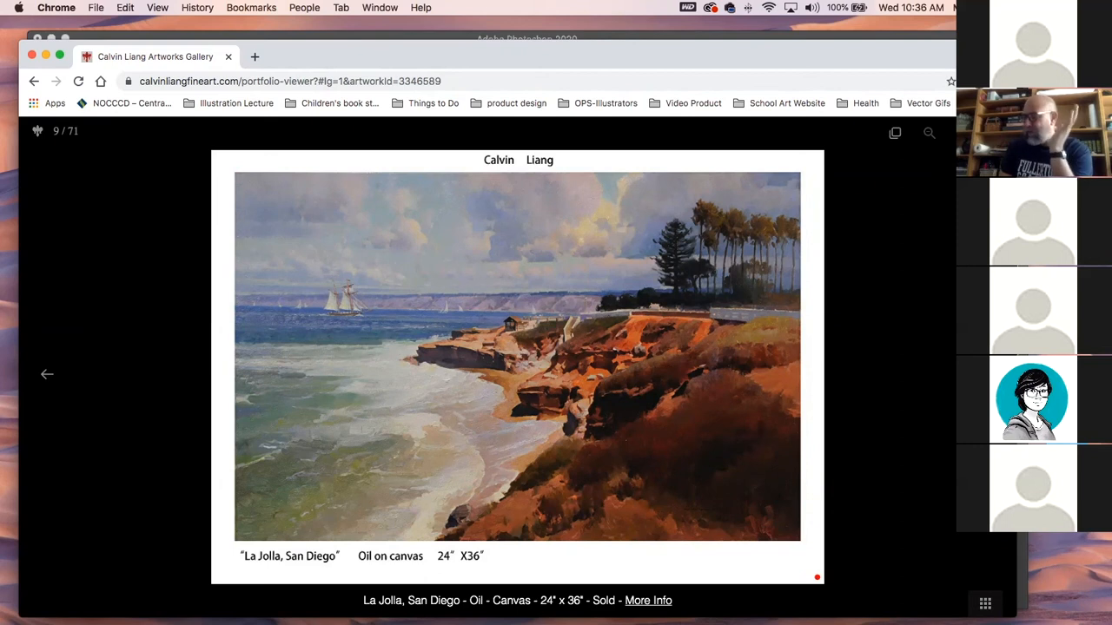
{"action": "key", "text": "Right"}
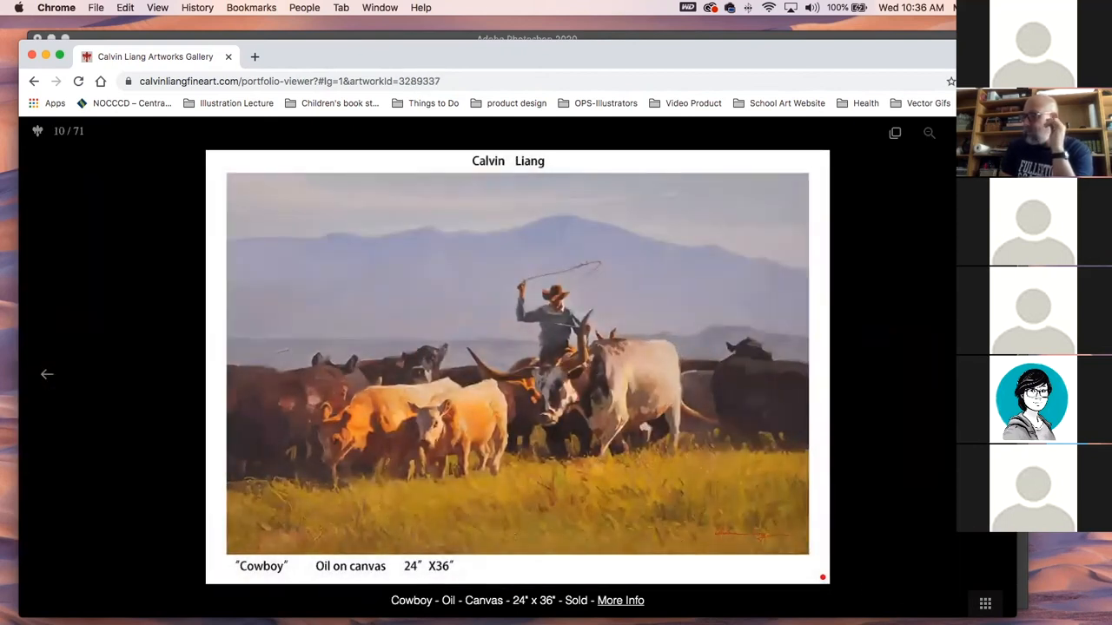
- Step through Cowboy, Harbor in Morro Bay and Catalina Island to 'Fishing man'
{"action": "left_click", "coordinate": [48, 374]}
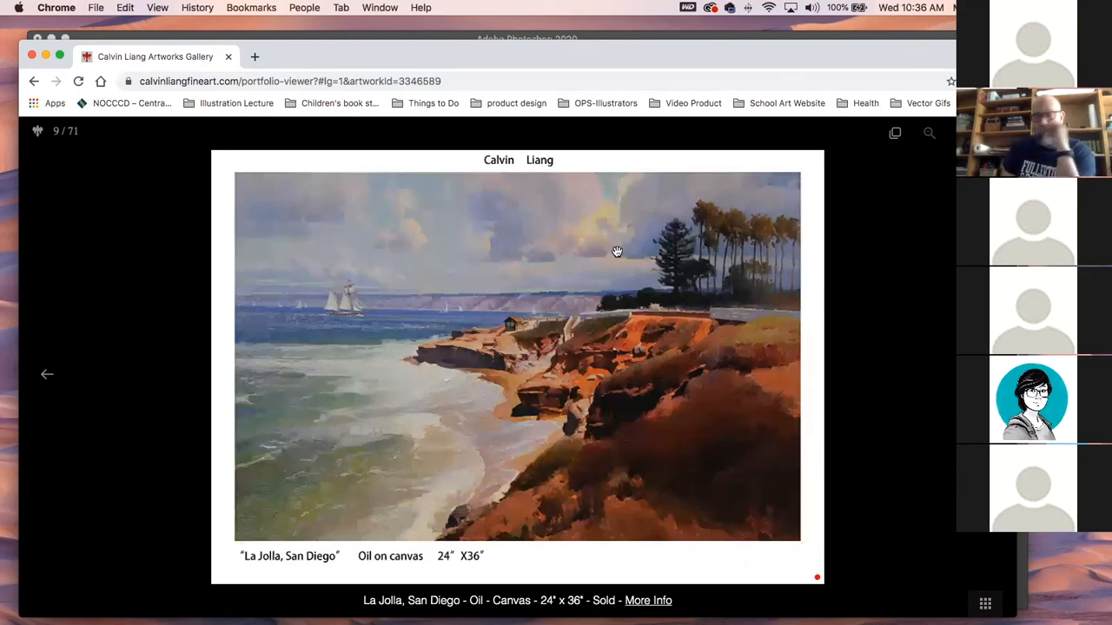
{"action": "left_click", "coordinate": [934, 389]}
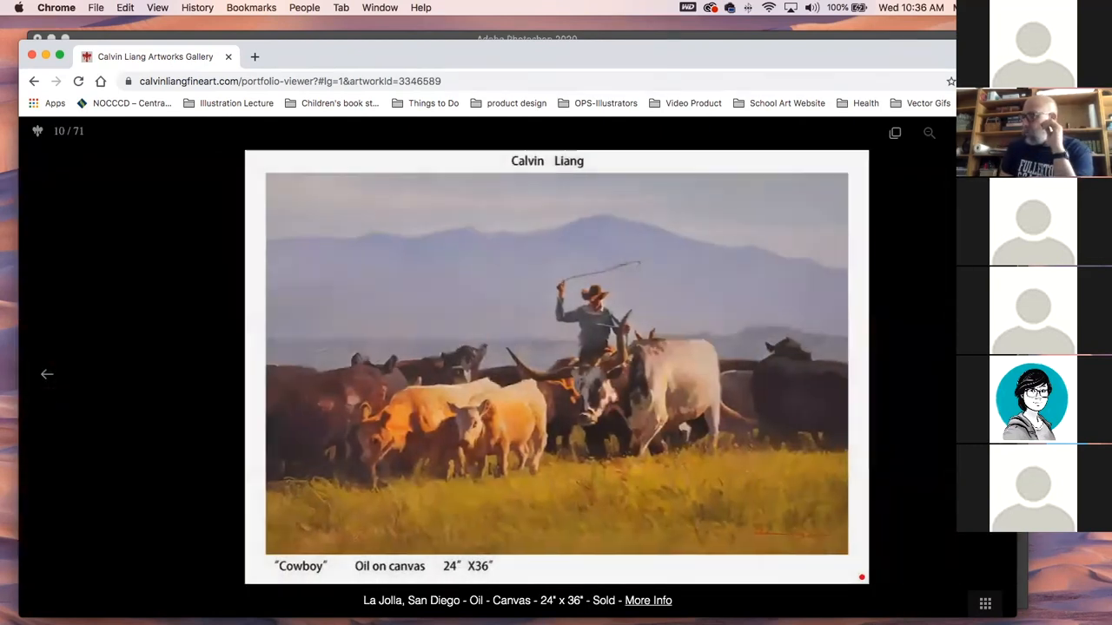
{"action": "left_click", "coordinate": [987, 374]}
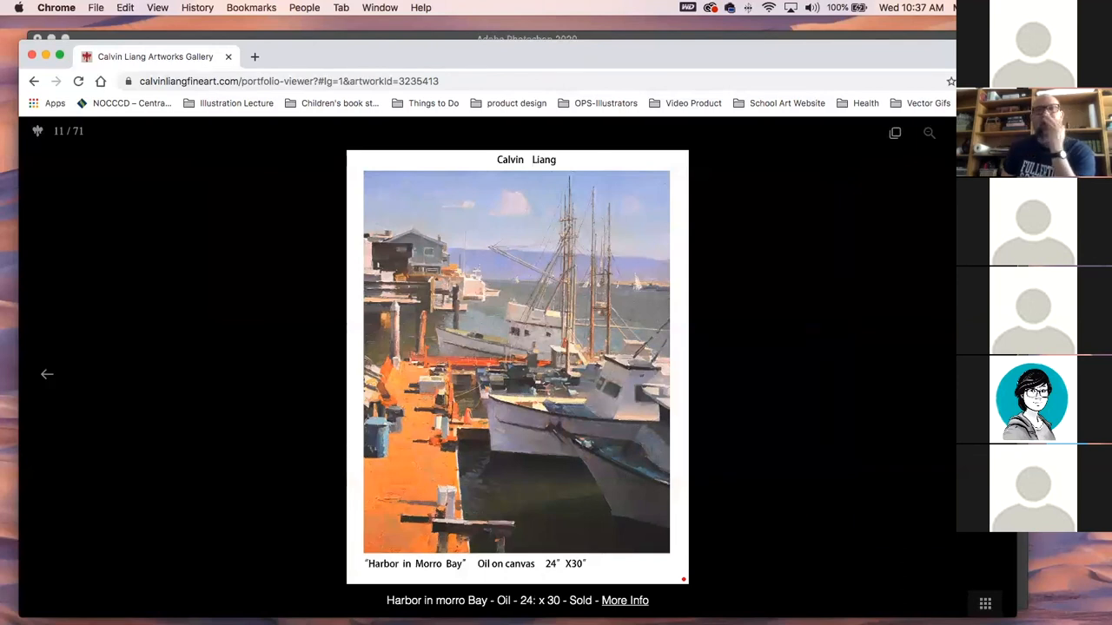
{"action": "key", "text": "Right"}
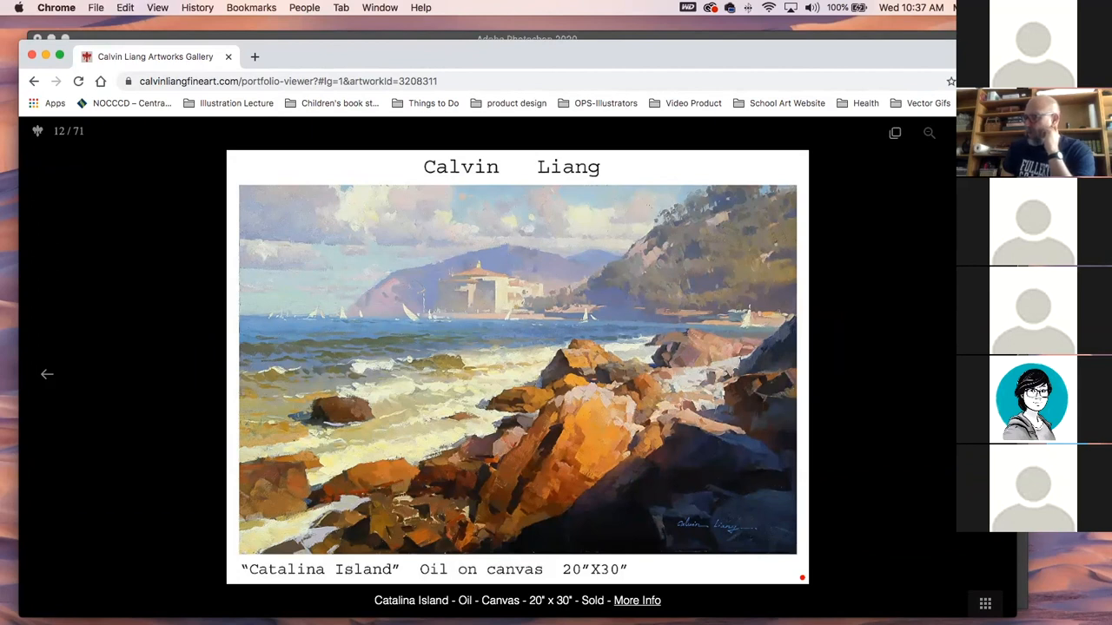
{"action": "left_click", "coordinate": [988, 374]}
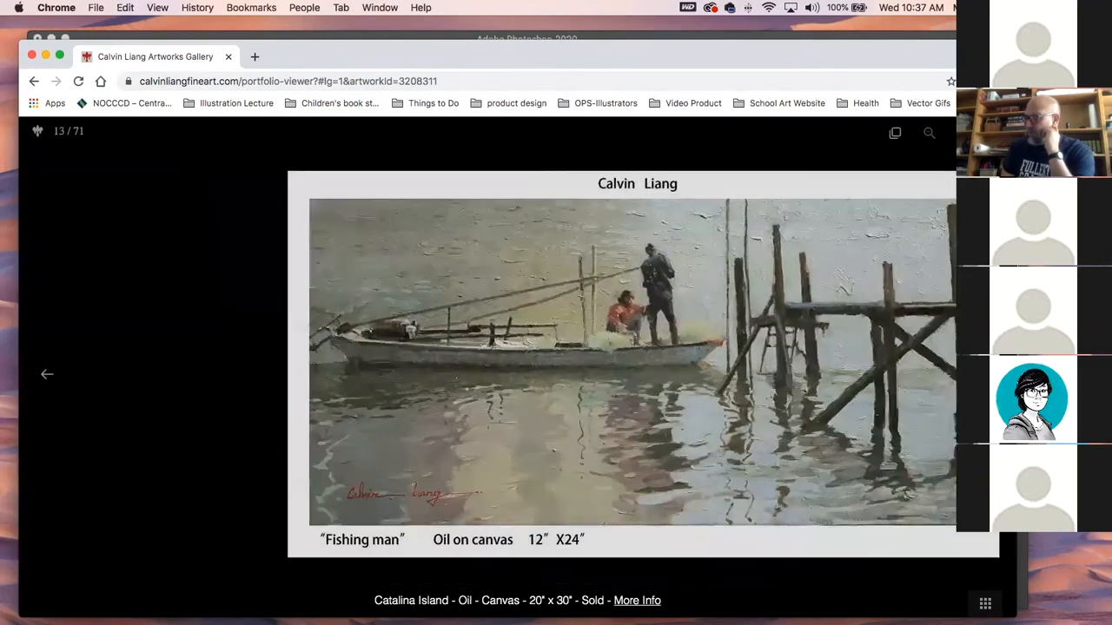
{"action": "left_click", "coordinate": [50, 377]}
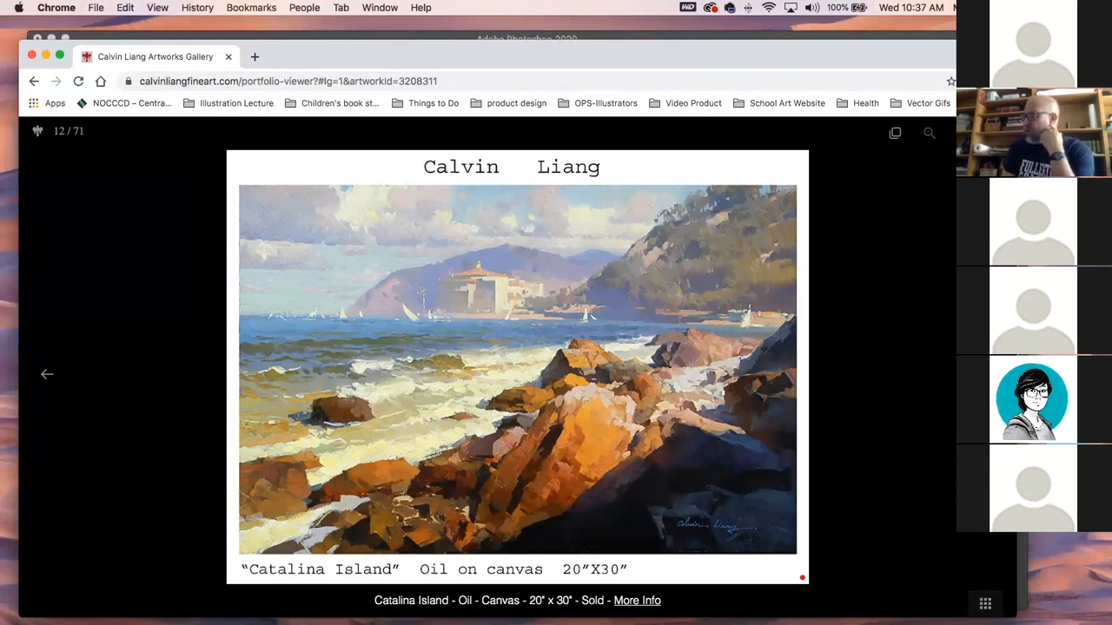
{"action": "left_click", "coordinate": [988, 374]}
- Flip between Fishing man, Venice and Tree, ending on 'Venice' (14/71, 24 x 36, sold)
{"action": "left_click", "coordinate": [987, 374]}
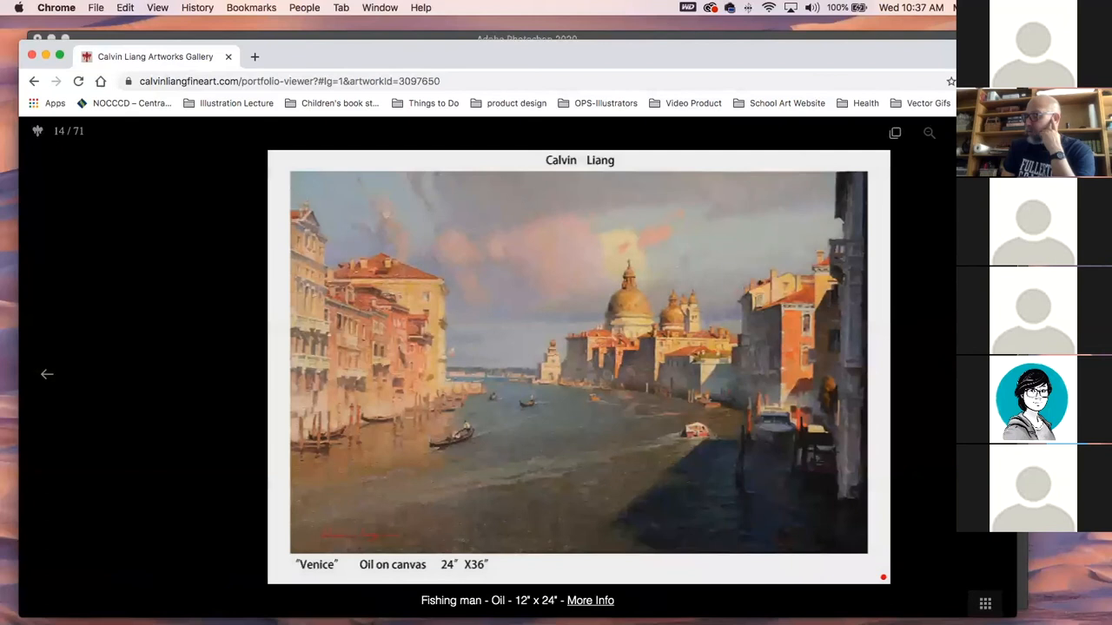
{"action": "left_click", "coordinate": [46, 374]}
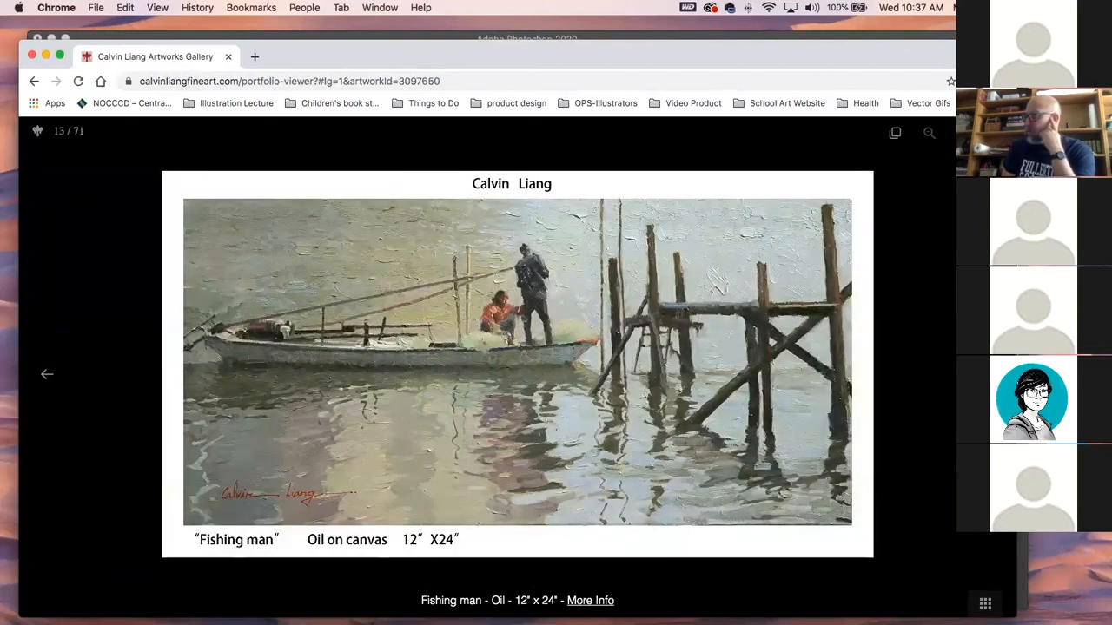
{"action": "left_click", "coordinate": [987, 375]}
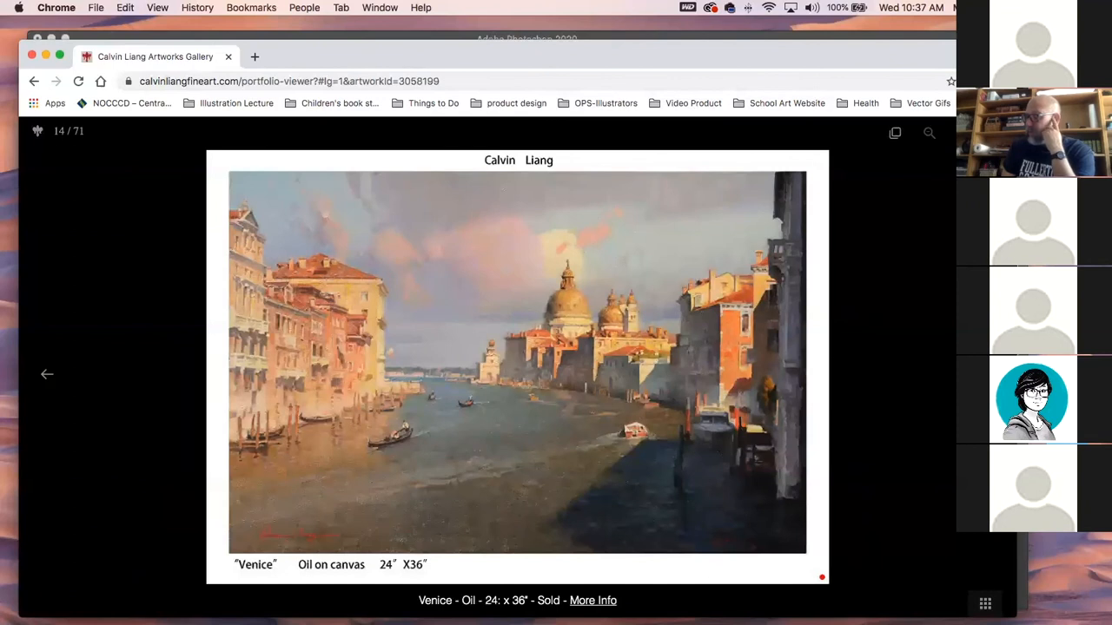
{"action": "left_click", "coordinate": [988, 375]}
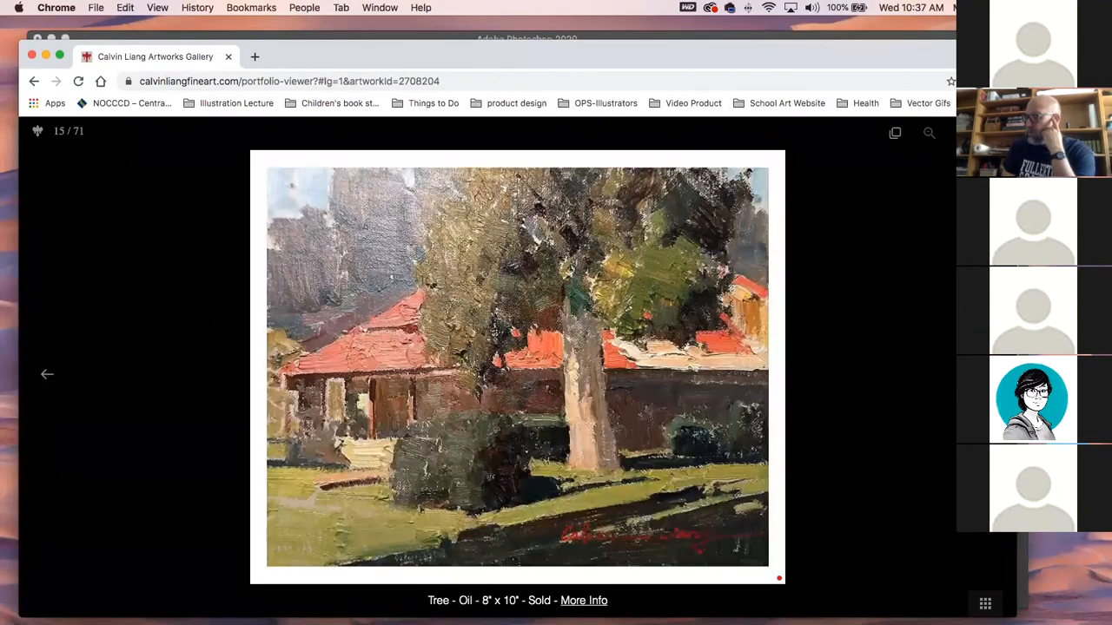
{"action": "left_click", "coordinate": [47, 374]}
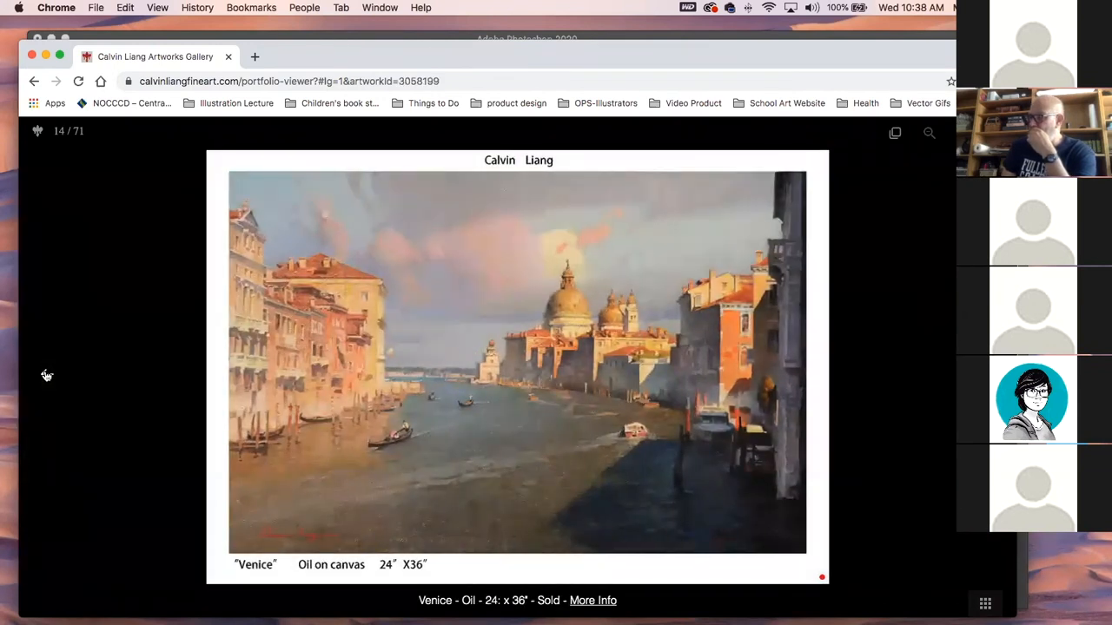
{"action": "left_click", "coordinate": [47, 375]}
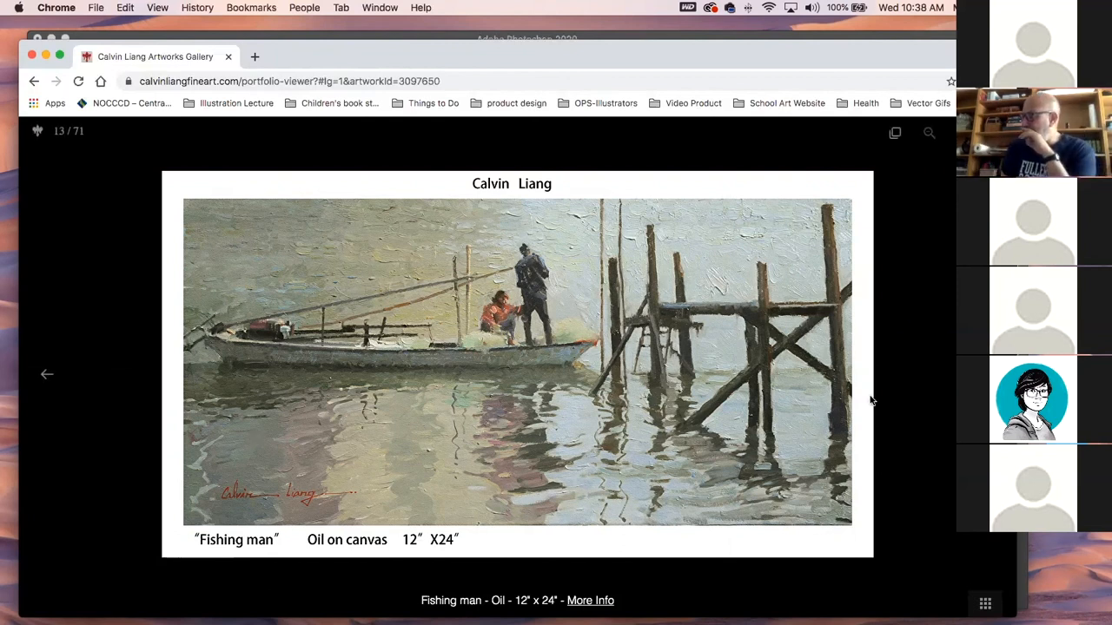
{"action": "left_click", "coordinate": [987, 374]}
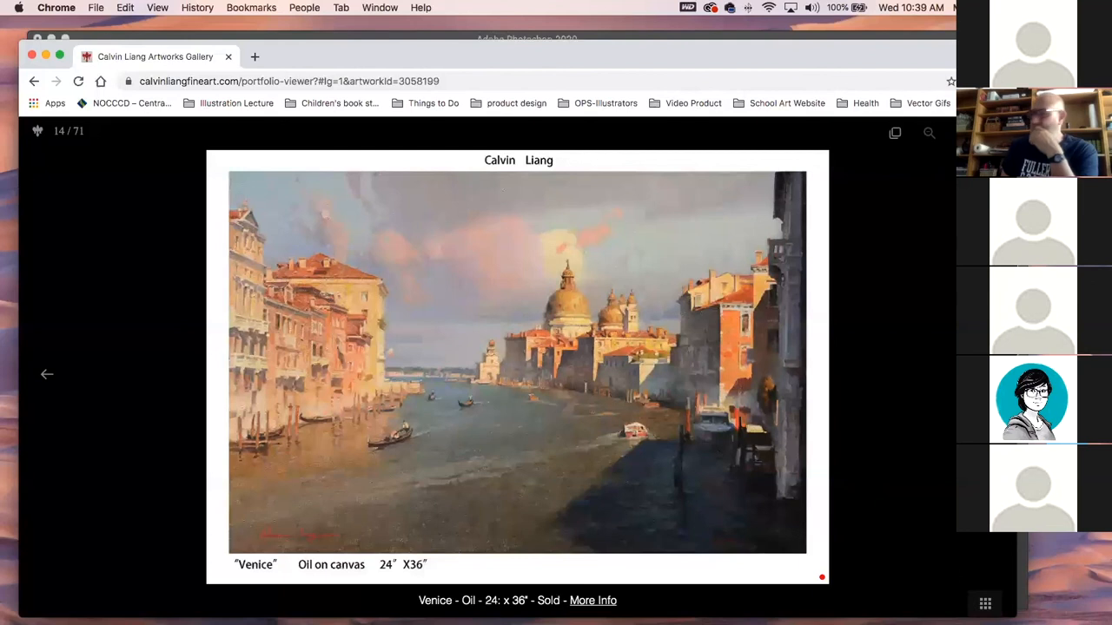
- Advance from Venice past Tree and Rocks to 'Roses' (17/71, 18 x 24 oil, available)
{"action": "key", "text": "Right"}
{"action": "key", "text": "Right"}
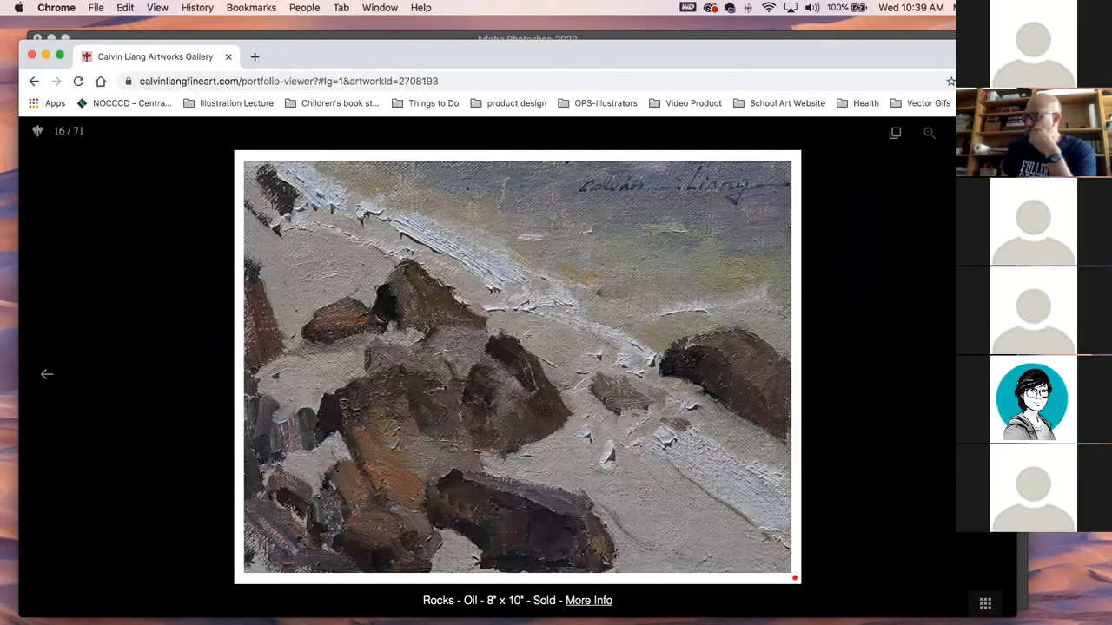
{"action": "key", "text": "Right"}
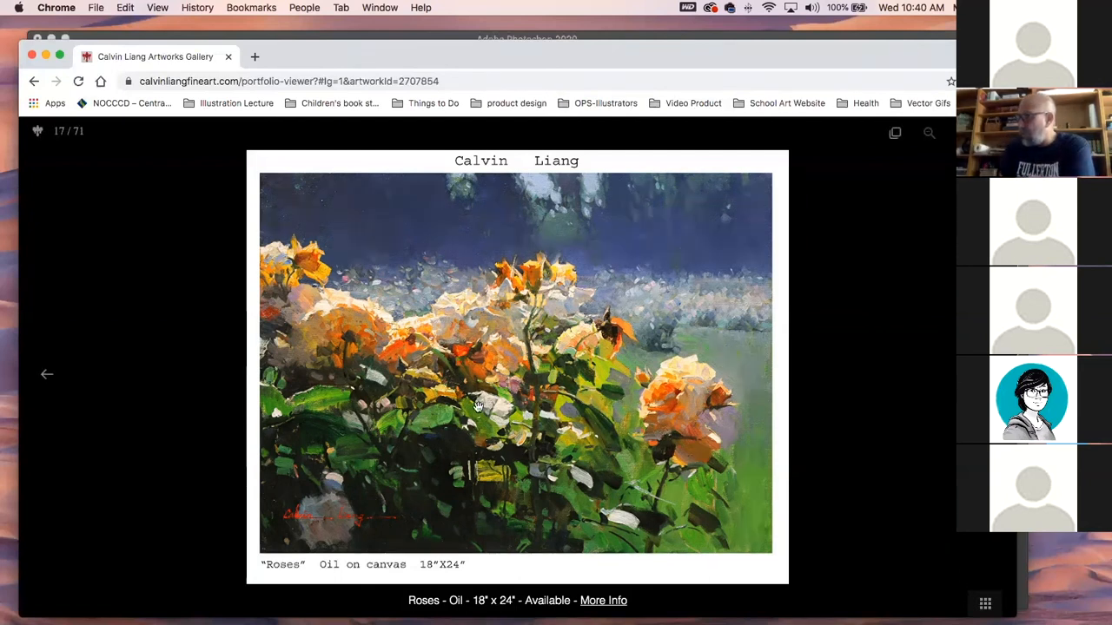
- Advance through the harbour scene and Evening Glow to Mission San Jose, then close the viewer
{"action": "mouse_move", "coordinate": [1055, 622]}
{"action": "key", "text": "Right"}
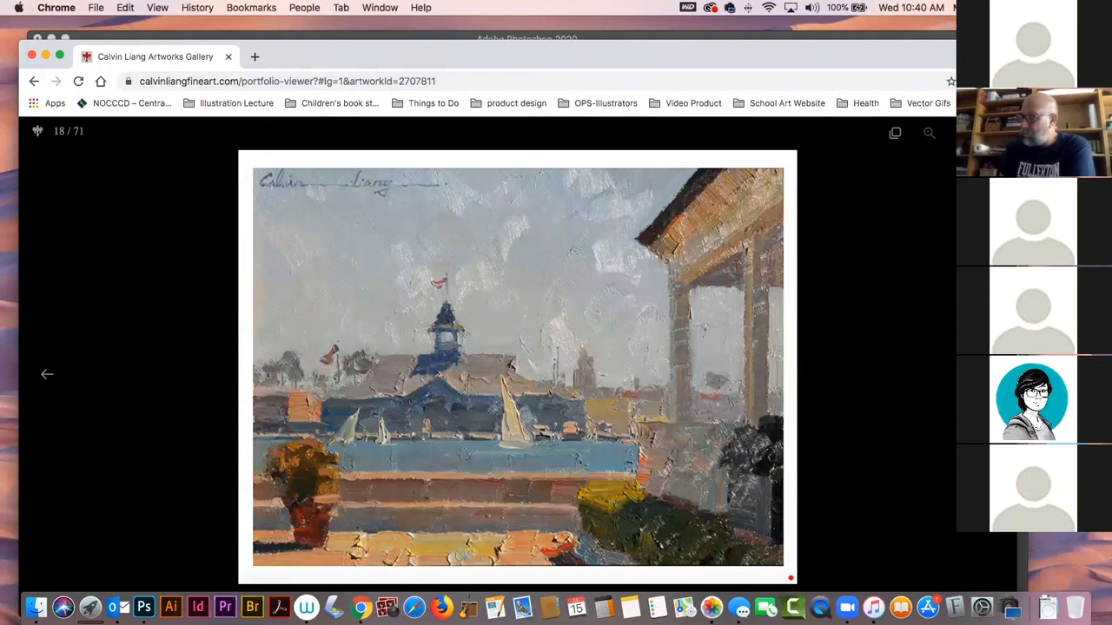
{"action": "key", "text": "Right"}
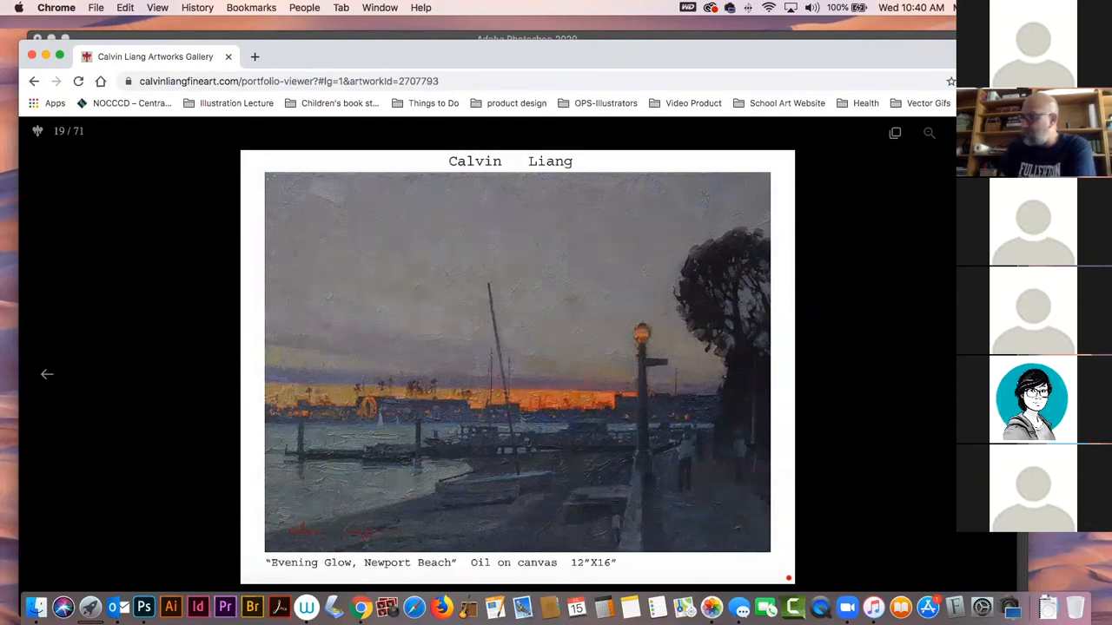
{"action": "key", "text": "Right"}
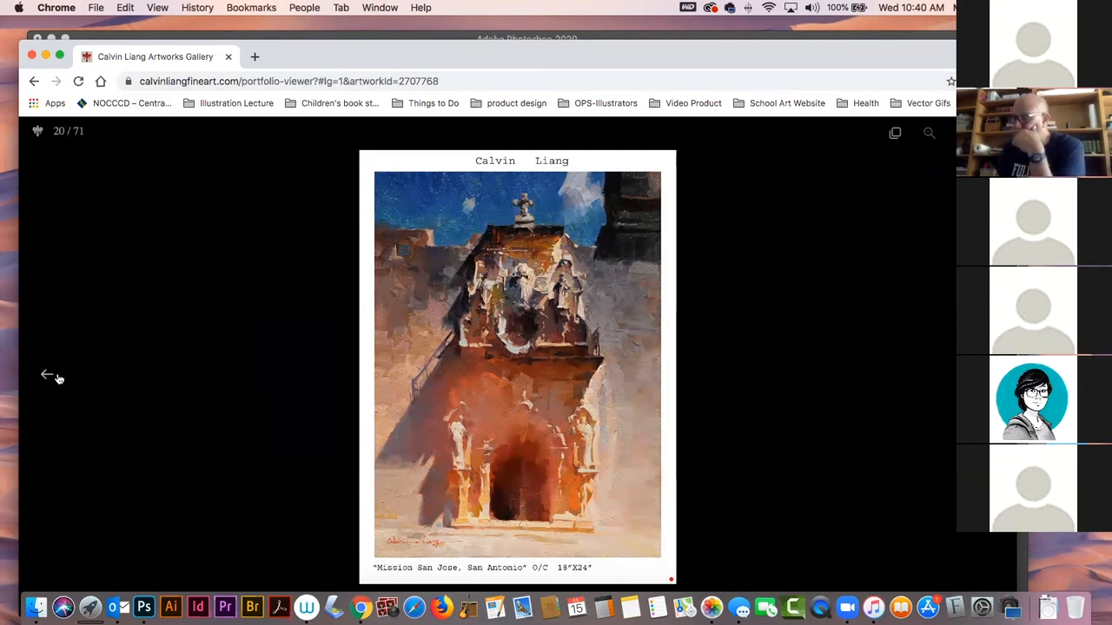
{"action": "left_click", "coordinate": [999, 132]}
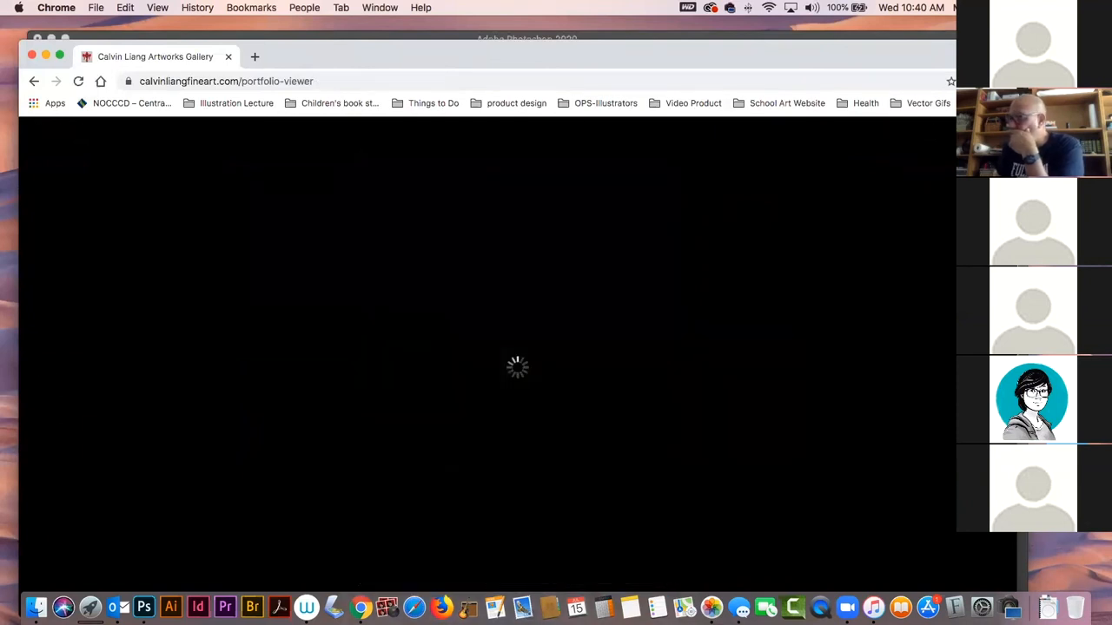
- Scroll down to the pagination bar and choose All to list every painting
{"action": "scroll", "coordinate": [554, 351], "scroll_direction": "down", "scroll_amount": 10}
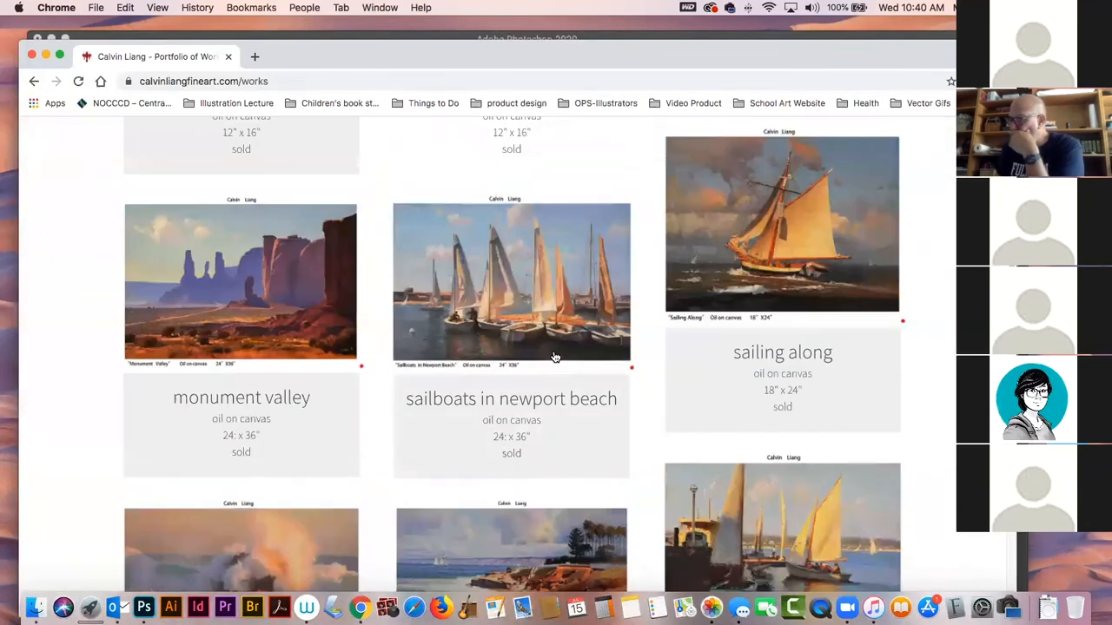
{"action": "scroll", "coordinate": [555, 357], "scroll_direction": "down", "scroll_amount": 2}
{"action": "scroll", "coordinate": [555, 357], "scroll_direction": "down", "scroll_amount": 3}
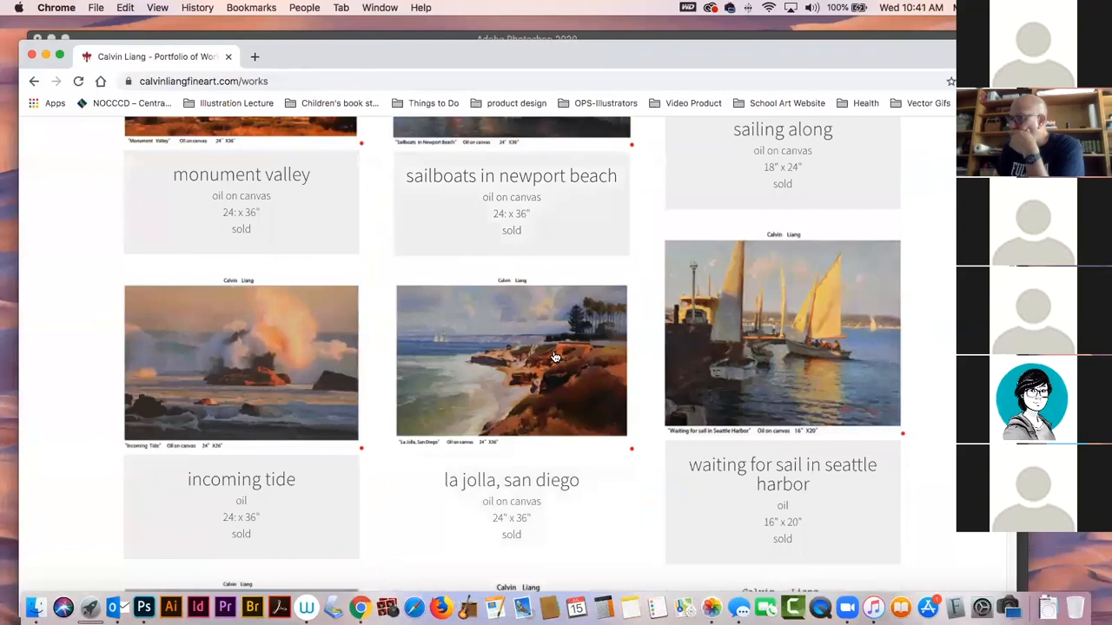
{"action": "scroll", "coordinate": [552, 357], "scroll_direction": "down", "scroll_amount": 8}
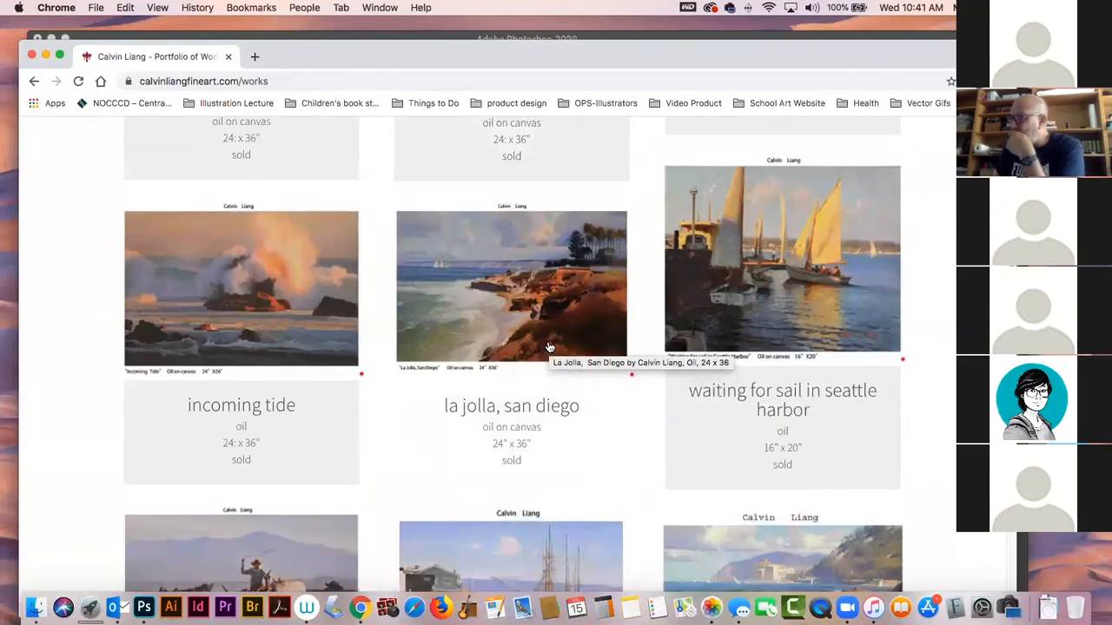
{"action": "scroll", "coordinate": [549, 348], "scroll_direction": "up", "scroll_amount": 9}
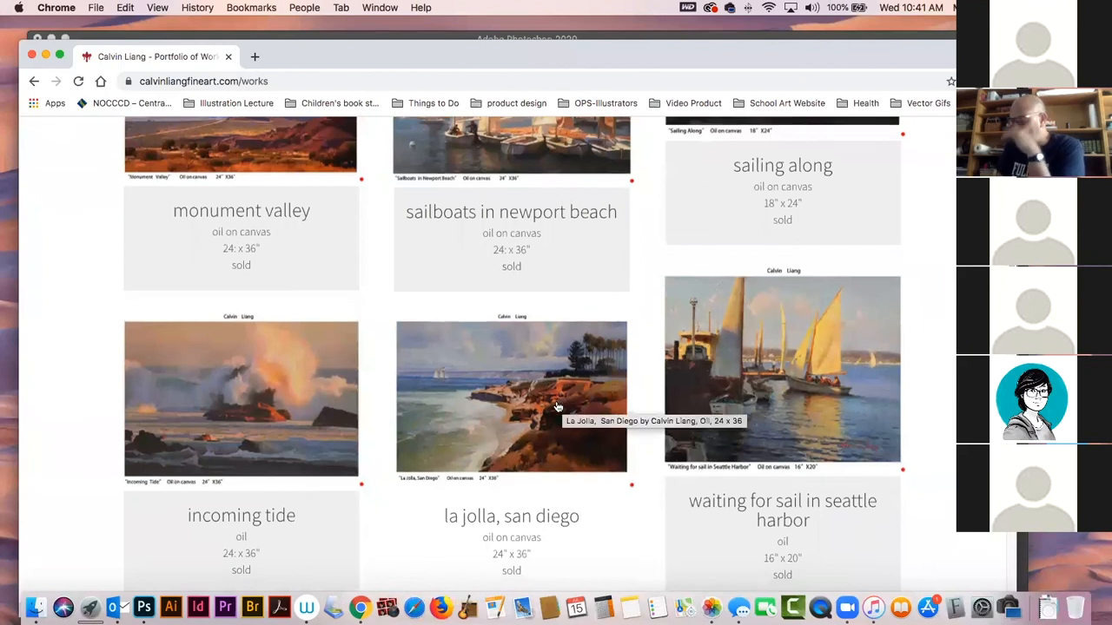
{"action": "scroll", "coordinate": [550, 393], "scroll_direction": "down", "scroll_amount": 7}
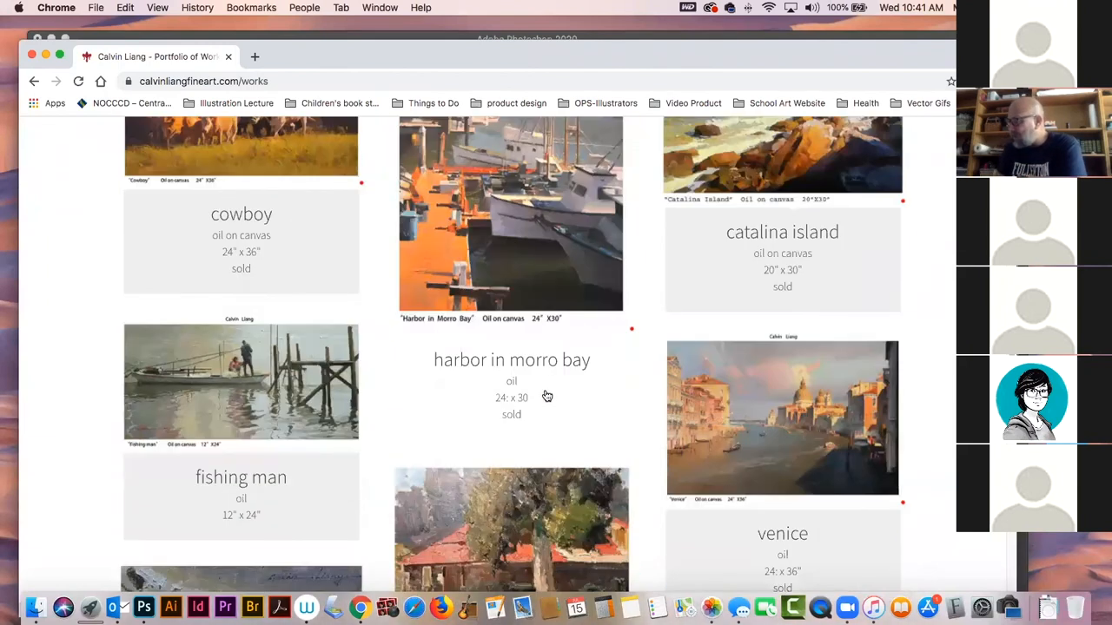
{"action": "scroll", "coordinate": [552, 401], "scroll_direction": "down", "scroll_amount": 6}
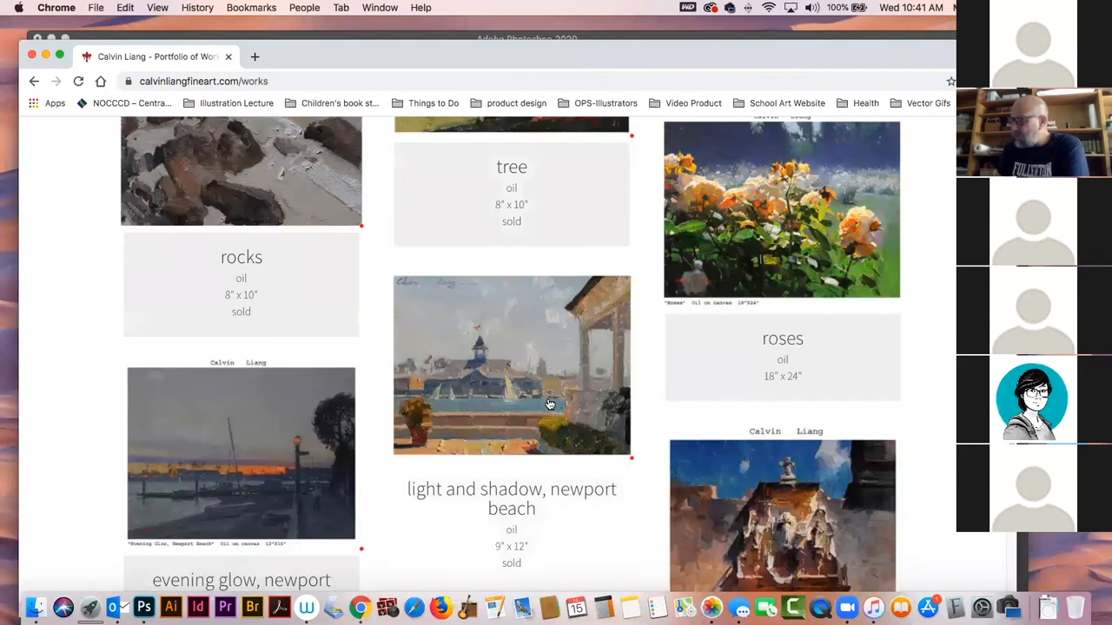
{"action": "scroll", "coordinate": [548, 404], "scroll_direction": "down", "scroll_amount": 5}
{"action": "scroll", "coordinate": [548, 402], "scroll_direction": "down", "scroll_amount": 4}
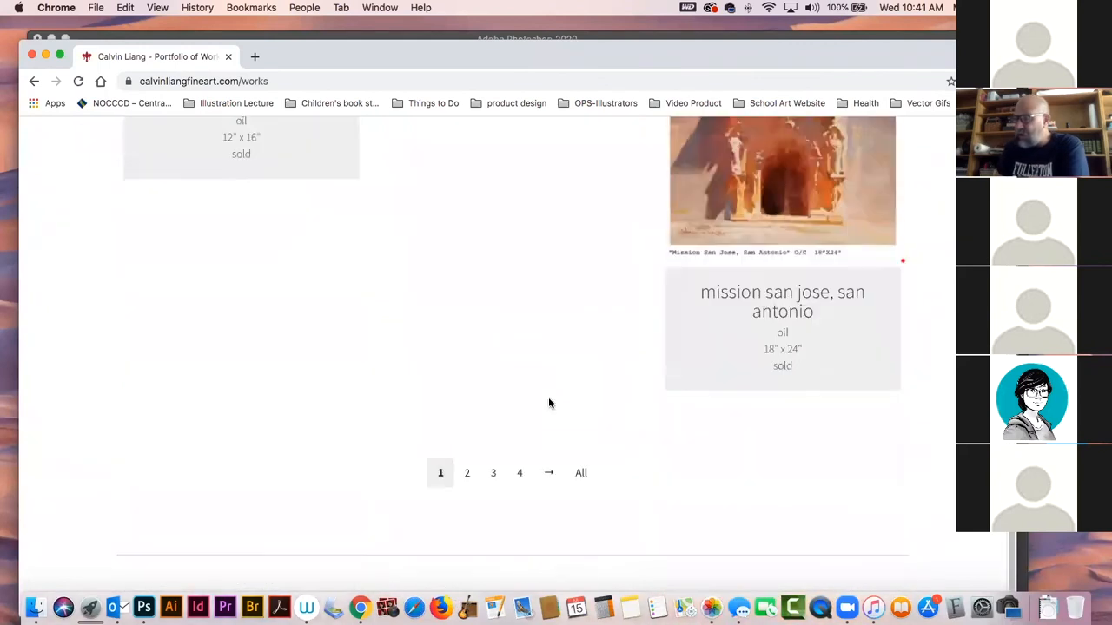
{"action": "left_click", "coordinate": [580, 356]}
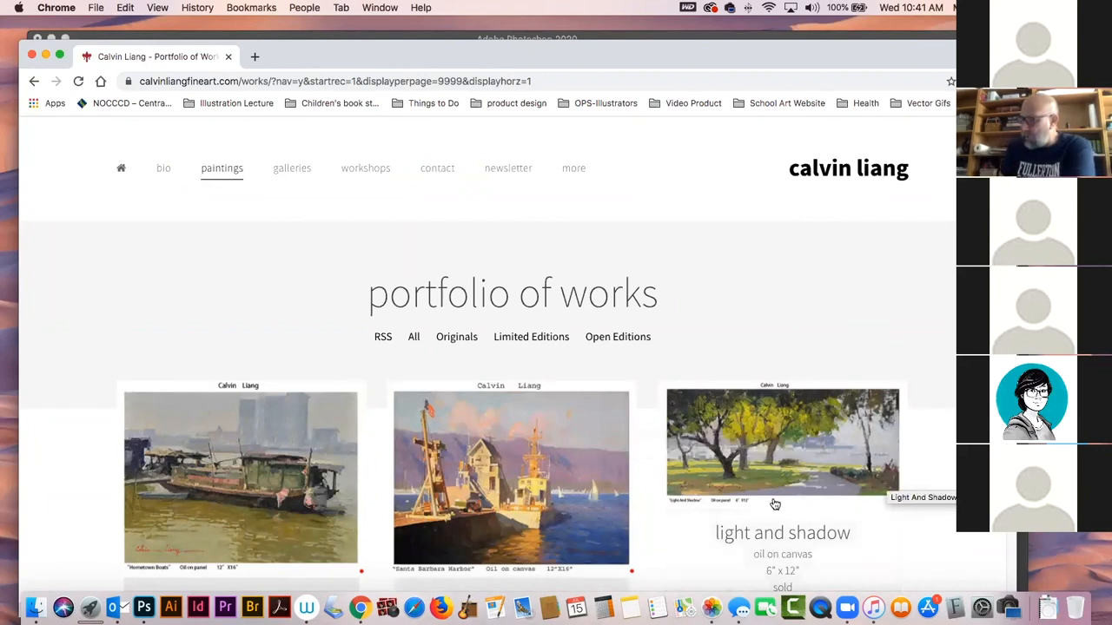
- Scroll the full portfolio grid and enlarge 'Catalina Island' (12/71, 20 x 30 oil)
{"action": "scroll", "coordinate": [773, 504], "scroll_direction": "down", "scroll_amount": 3}
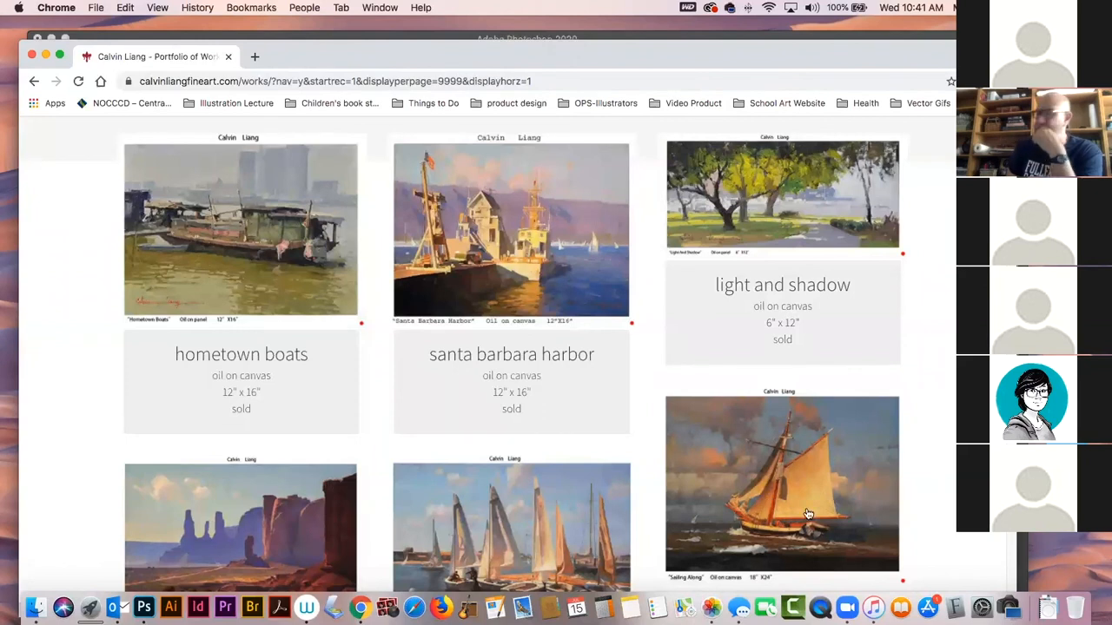
{"action": "scroll", "coordinate": [643, 491], "scroll_direction": "down", "scroll_amount": 1}
{"action": "scroll", "coordinate": [644, 492], "scroll_direction": "down", "scroll_amount": 3}
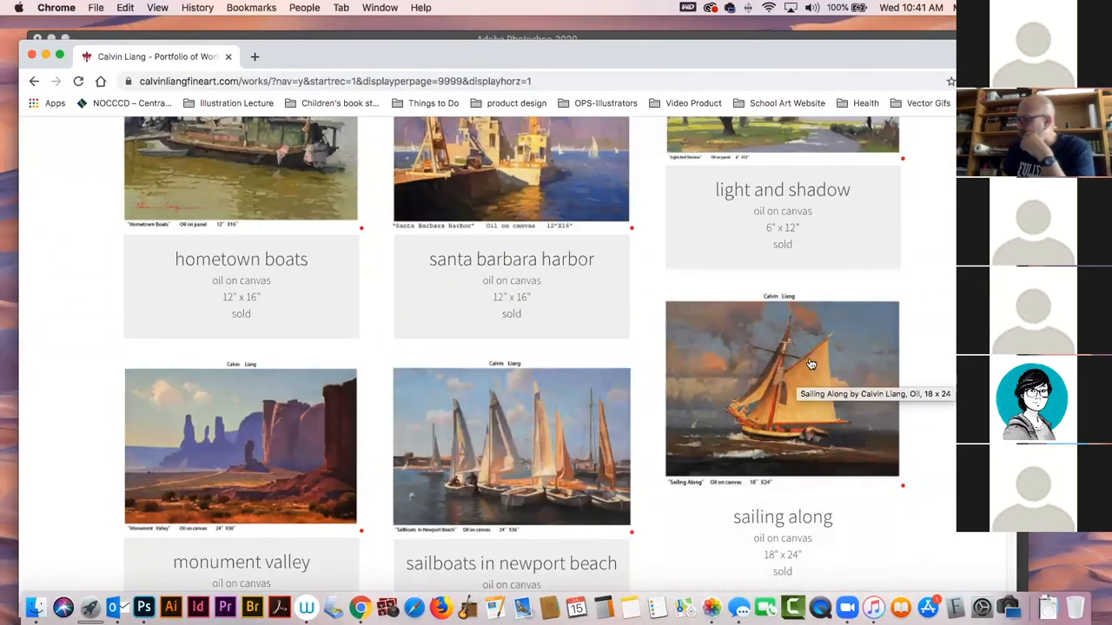
{"action": "scroll", "coordinate": [447, 405], "scroll_direction": "up", "scroll_amount": 1}
{"action": "scroll", "coordinate": [447, 405], "scroll_direction": "up", "scroll_amount": 4}
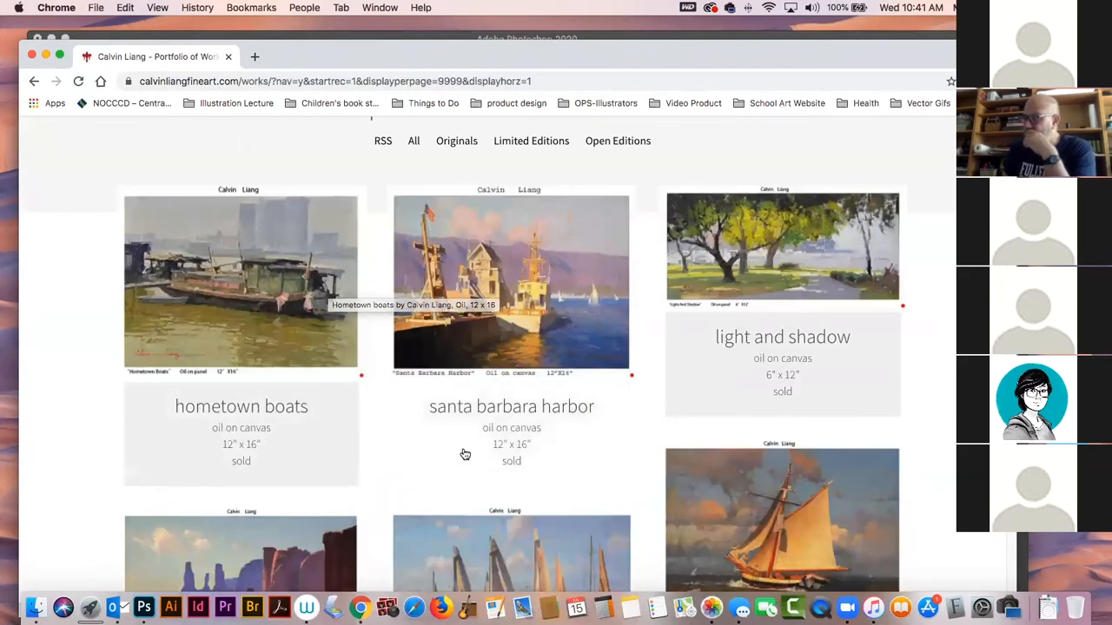
{"action": "scroll", "coordinate": [471, 459], "scroll_direction": "down", "scroll_amount": 8}
{"action": "scroll", "coordinate": [472, 462], "scroll_direction": "down", "scroll_amount": 7}
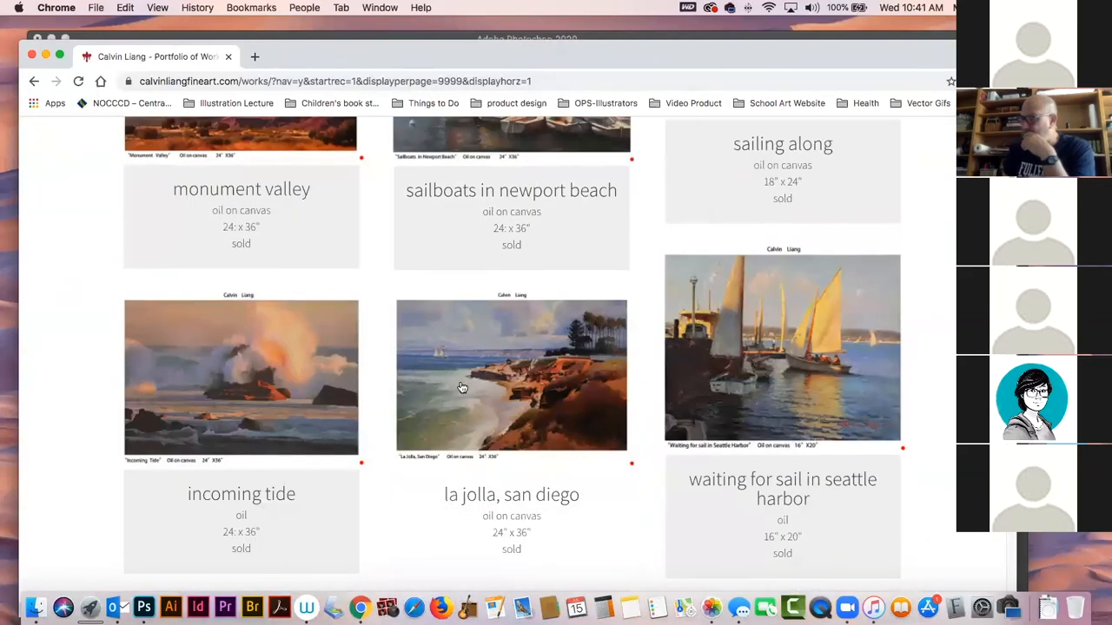
{"action": "scroll", "coordinate": [521, 402], "scroll_direction": "down", "scroll_amount": 7}
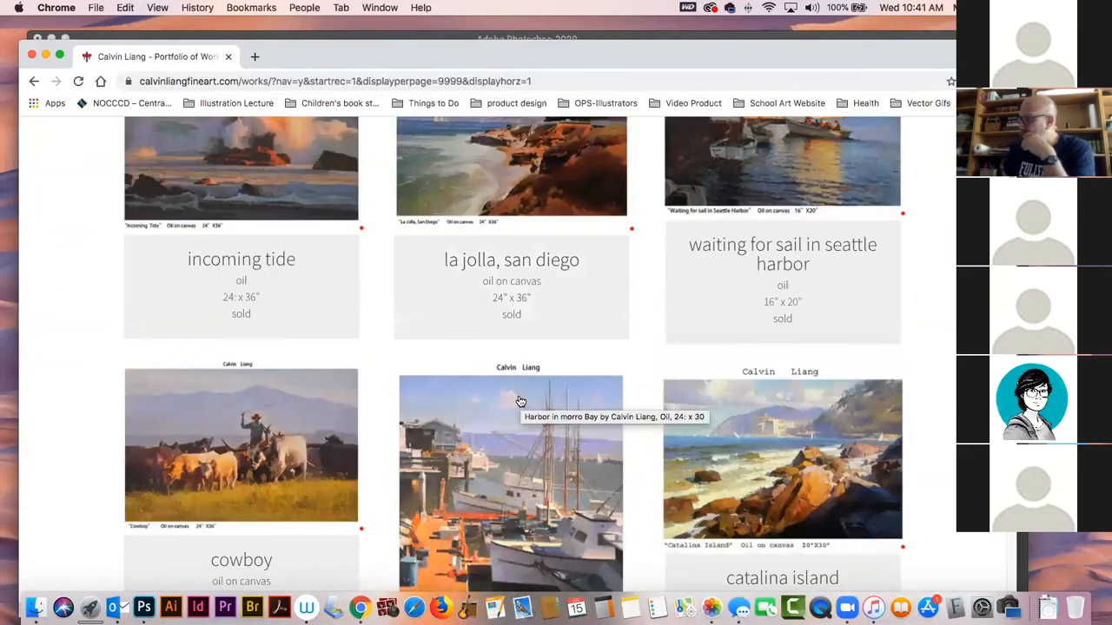
{"action": "scroll", "coordinate": [519, 401], "scroll_direction": "down", "scroll_amount": 1}
{"action": "left_click", "coordinate": [802, 452]}
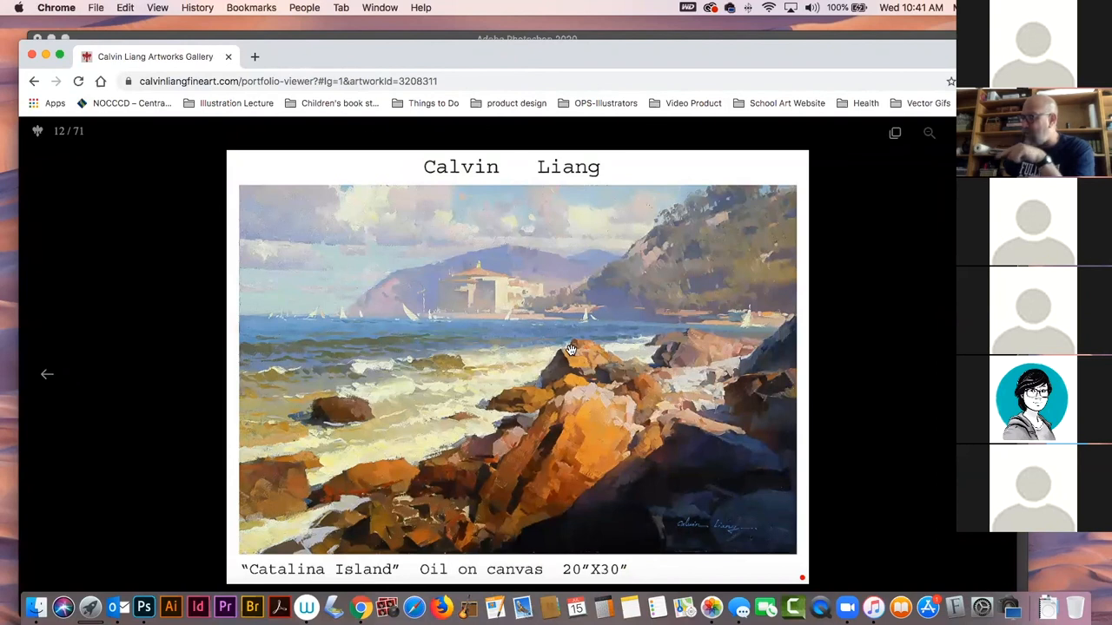
- Close the viewer and list all paintings on a single page again
{"action": "left_click", "coordinate": [891, 229]}
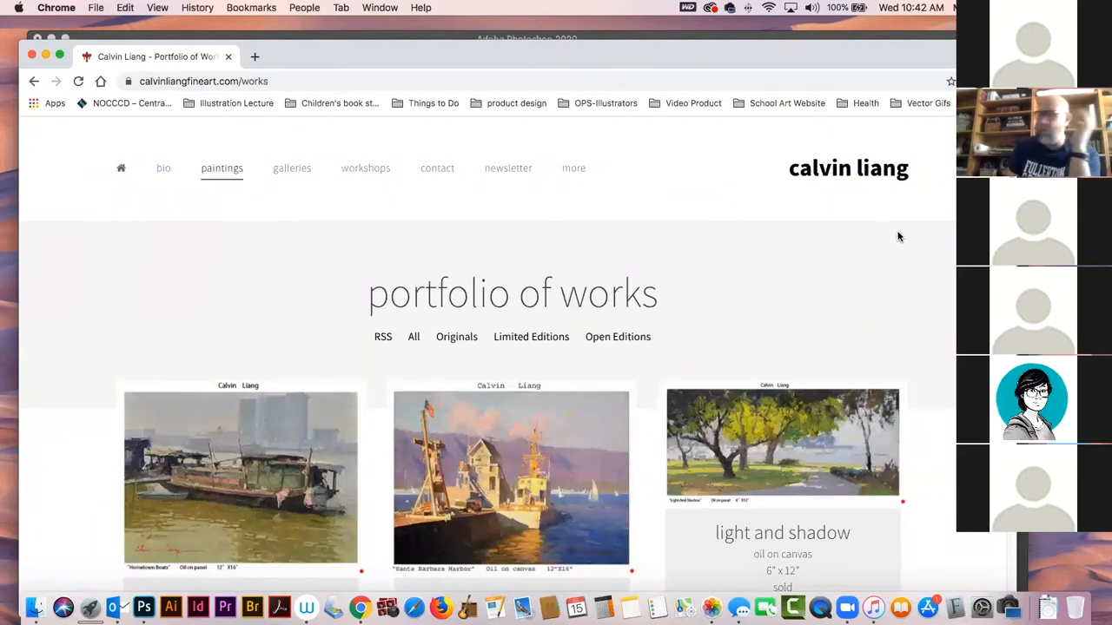
{"action": "scroll", "coordinate": [583, 365], "scroll_direction": "down", "scroll_amount": 15}
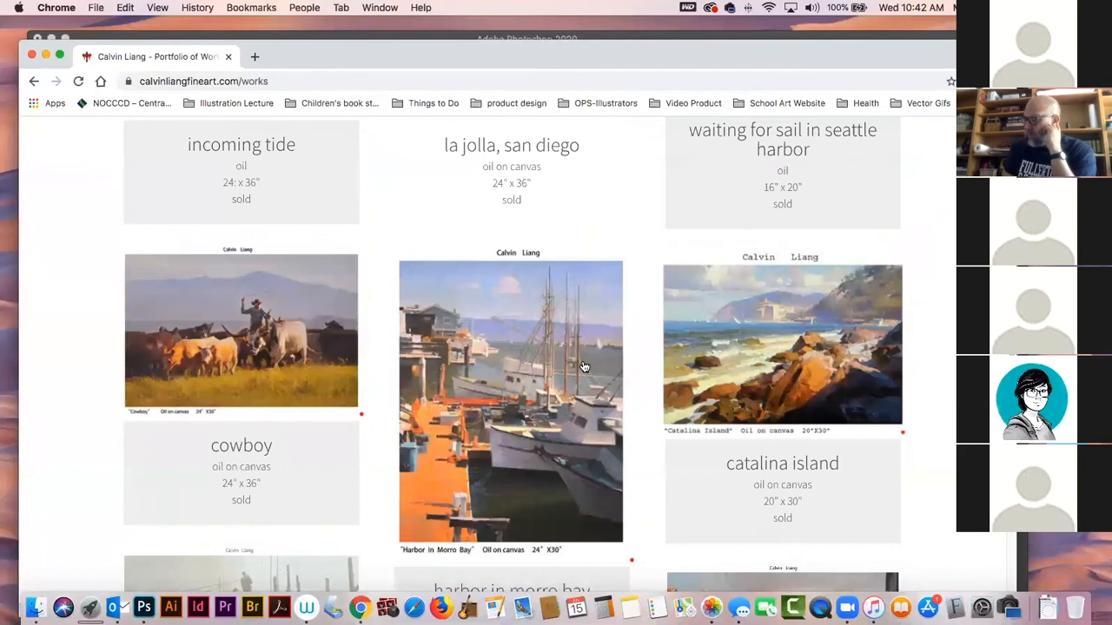
{"action": "scroll", "coordinate": [583, 365], "scroll_direction": "down", "scroll_amount": 15}
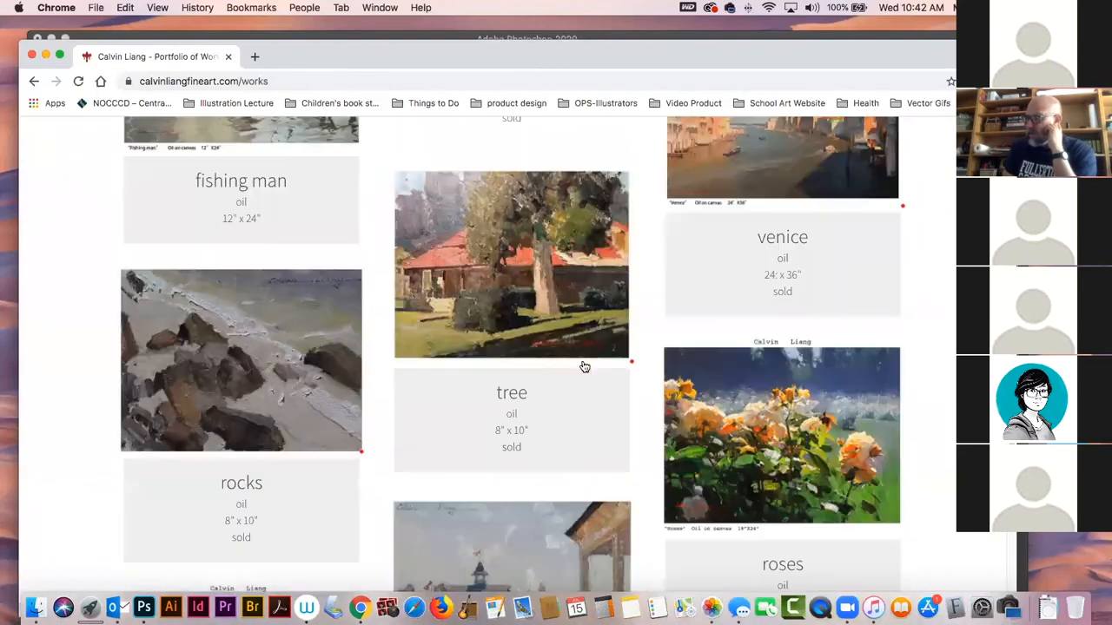
{"action": "scroll", "coordinate": [585, 366], "scroll_direction": "down", "scroll_amount": 5}
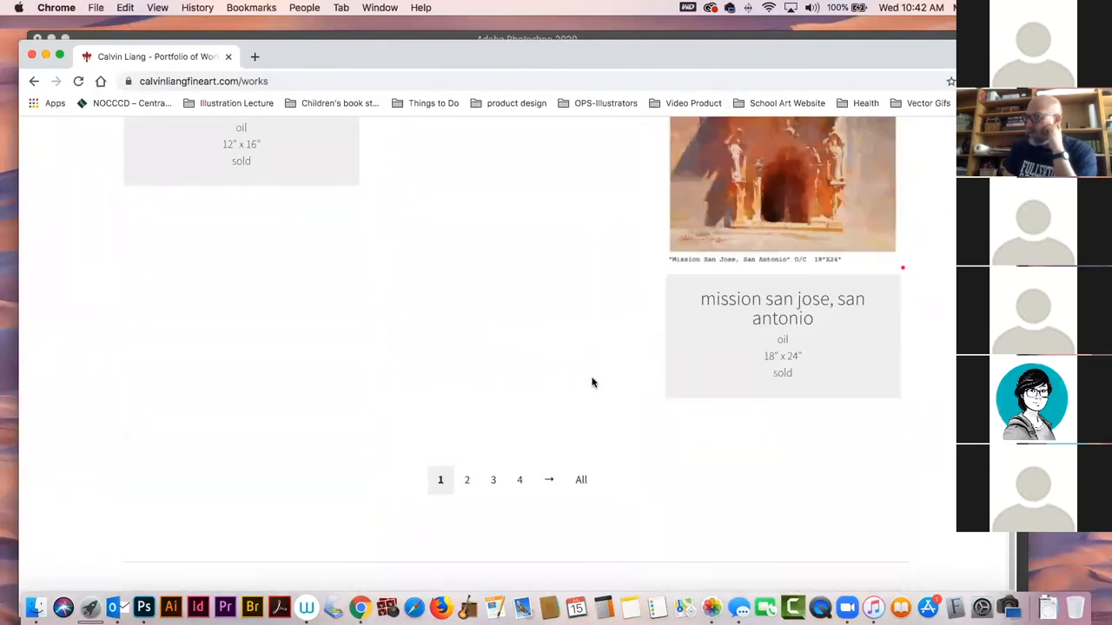
{"action": "left_click", "coordinate": [580, 479]}
- View 'Sunset in Monument Valley' (15 x 30 oil) full size, then close it
{"action": "scroll", "coordinate": [574, 436], "scroll_direction": "down", "scroll_amount": 15}
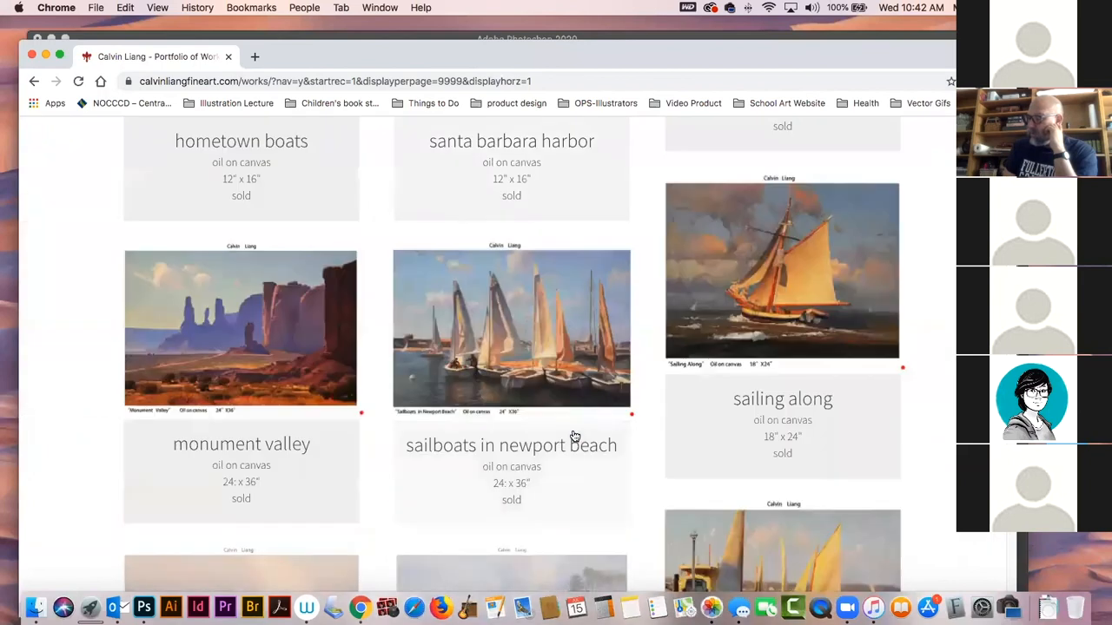
{"action": "scroll", "coordinate": [574, 436], "scroll_direction": "down", "scroll_amount": 10}
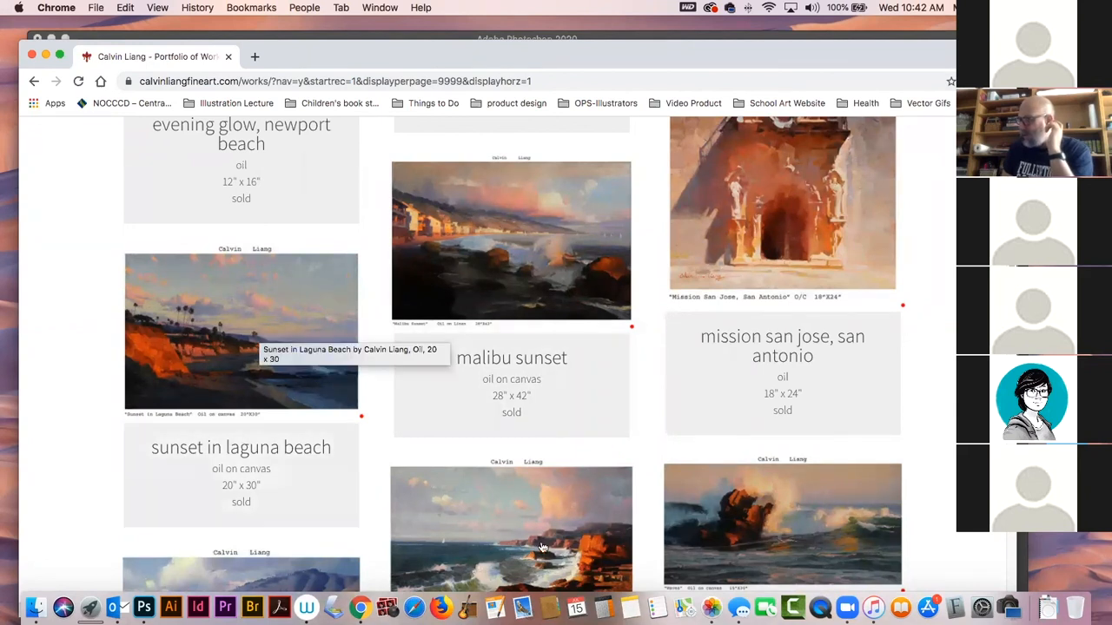
{"action": "scroll", "coordinate": [521, 538], "scroll_direction": "down", "scroll_amount": 5}
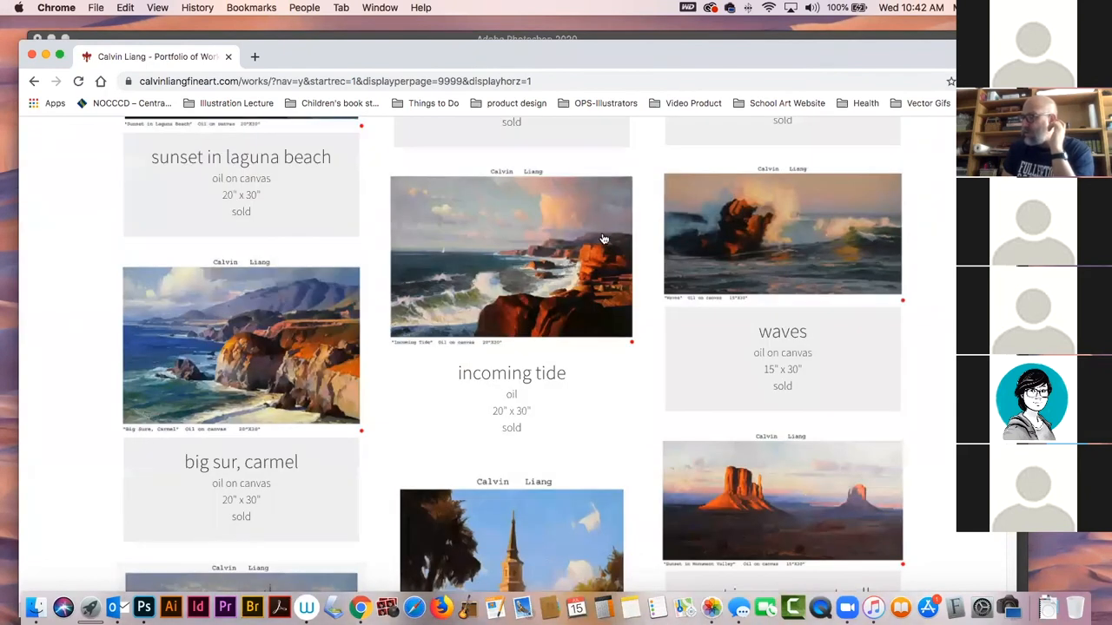
{"action": "left_click", "coordinate": [768, 492]}
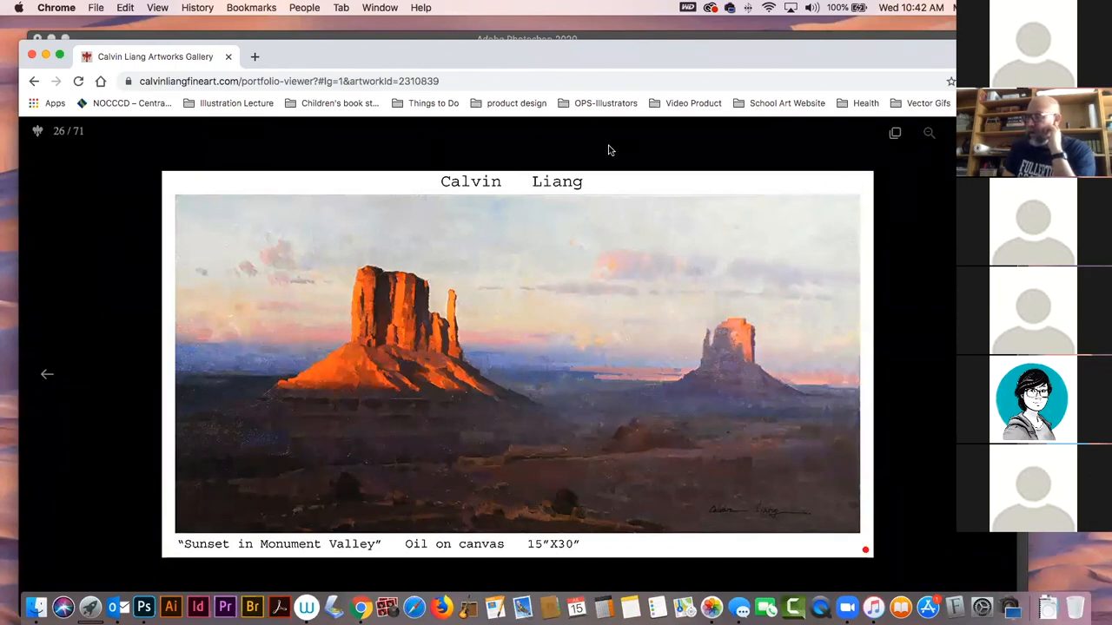
{"action": "key", "text": "Escape"}
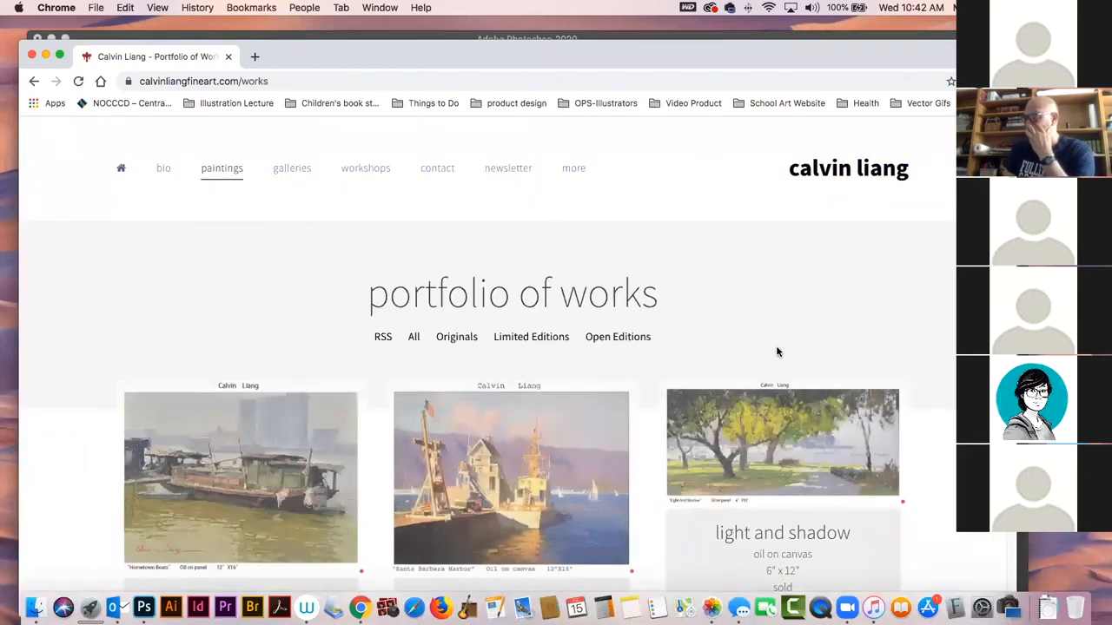
- Scroll to the end of the listing at 'Mission San Jose, San Antonio' (18 x 24, sold)
{"action": "scroll", "coordinate": [677, 442], "scroll_direction": "down", "scroll_amount": 5}
{"action": "scroll", "coordinate": [676, 442], "scroll_direction": "down", "scroll_amount": 4}
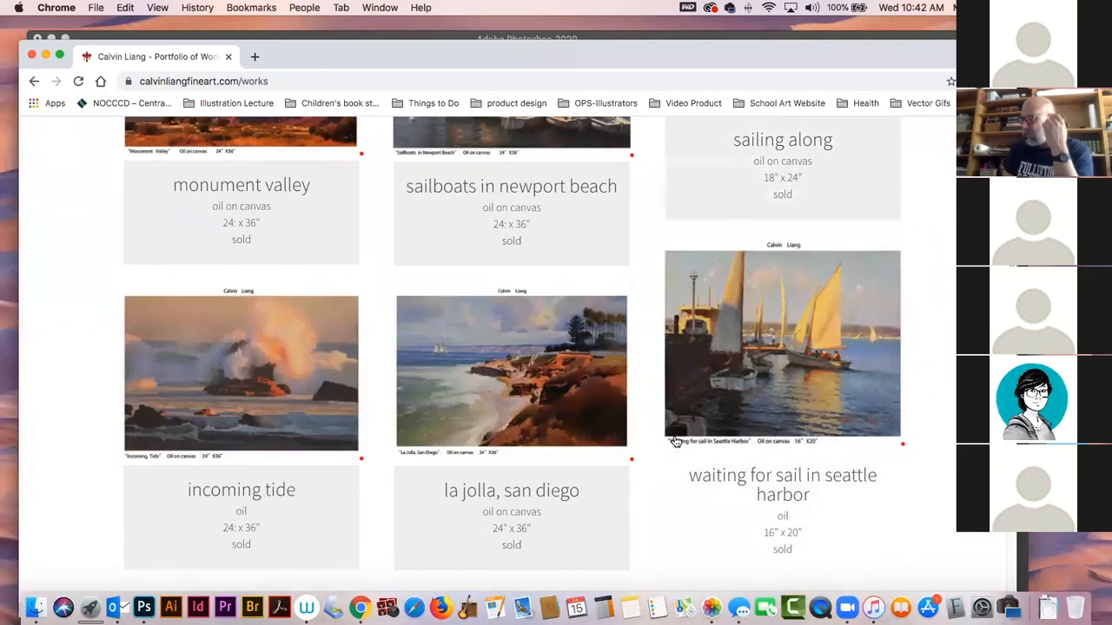
{"action": "scroll", "coordinate": [675, 441], "scroll_direction": "down", "scroll_amount": 2}
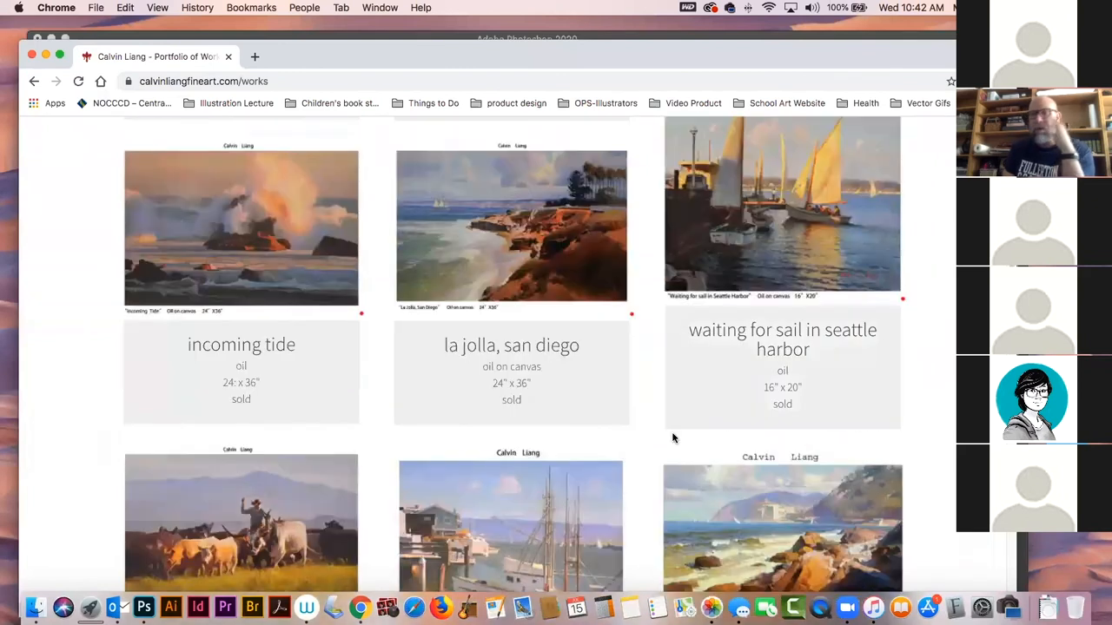
{"action": "scroll", "coordinate": [674, 439], "scroll_direction": "down", "scroll_amount": 4}
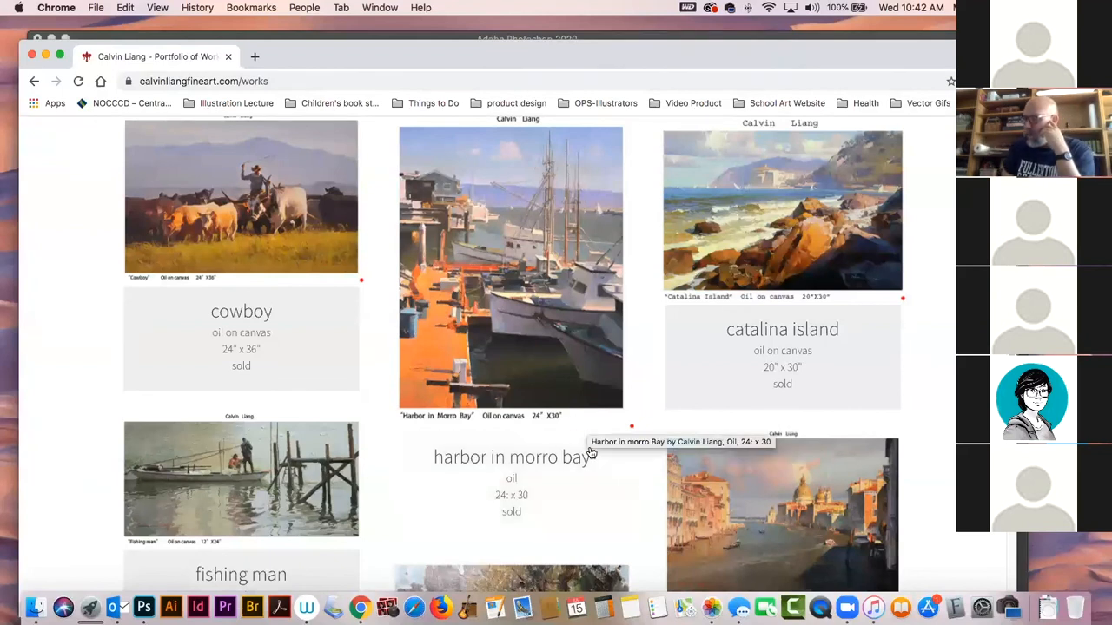
{"action": "scroll", "coordinate": [591, 449], "scroll_direction": "down", "scroll_amount": 1}
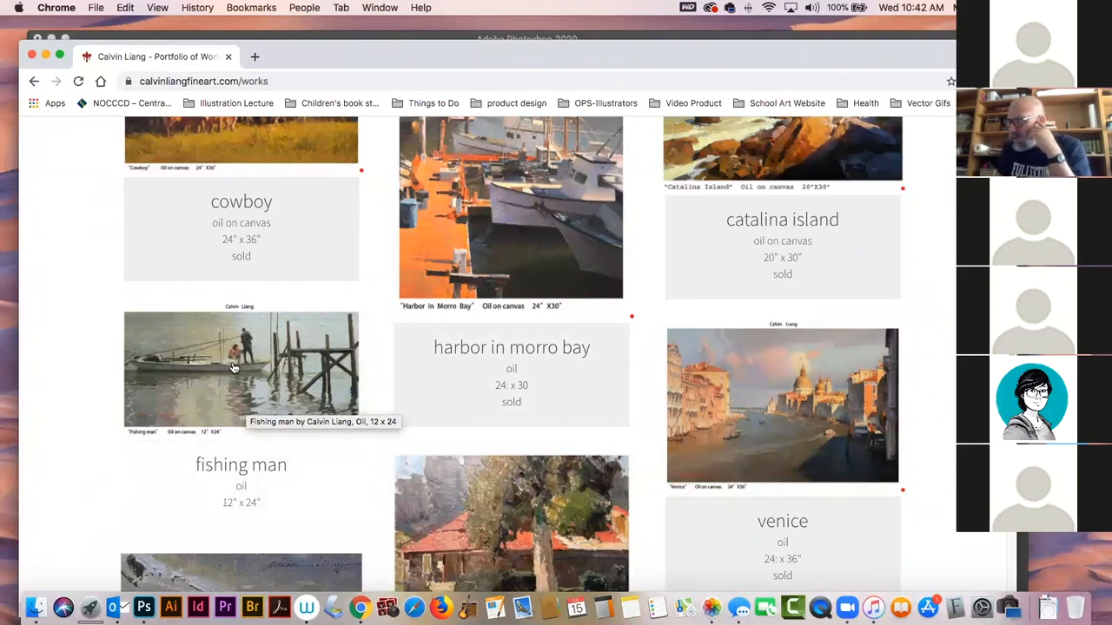
{"action": "scroll", "coordinate": [729, 478], "scroll_direction": "down", "scroll_amount": 1}
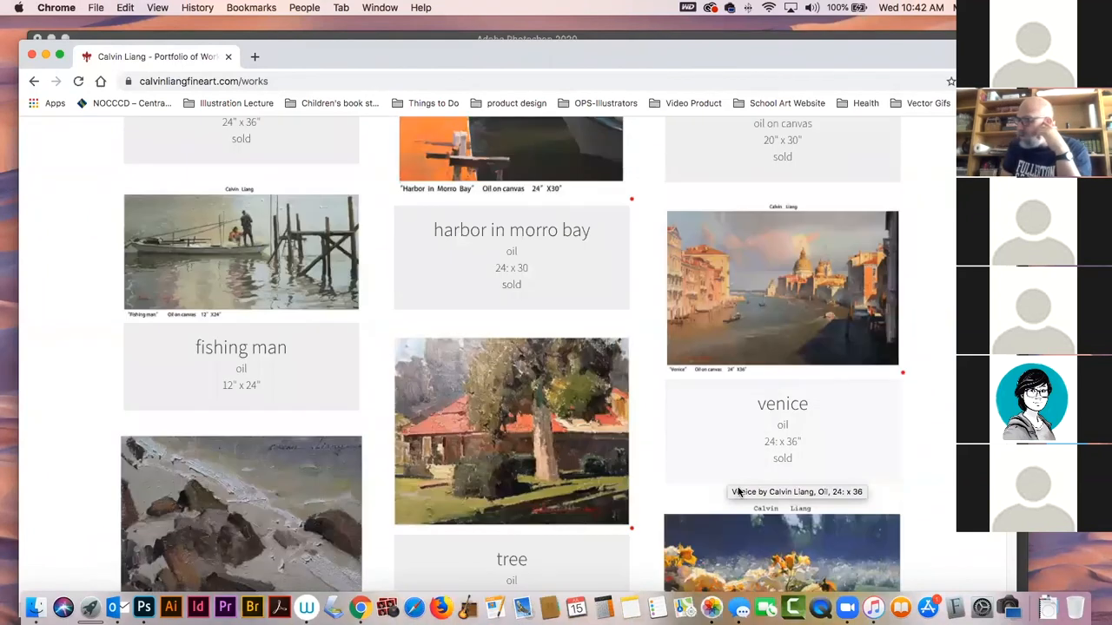
{"action": "scroll", "coordinate": [535, 427], "scroll_direction": "down", "scroll_amount": 1}
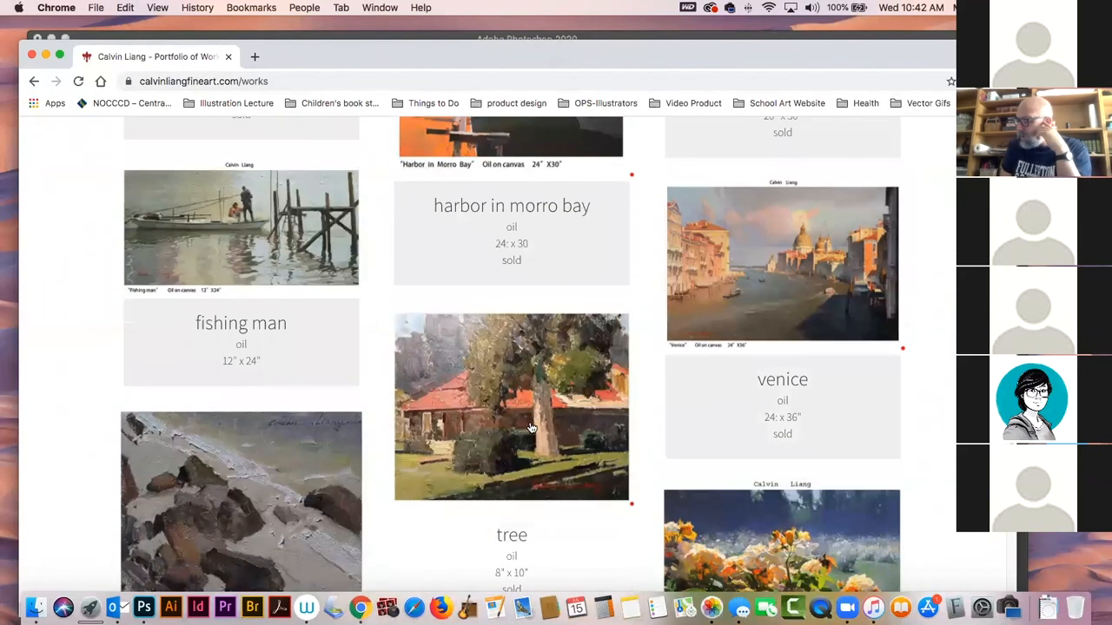
{"action": "scroll", "coordinate": [644, 485], "scroll_direction": "down", "scroll_amount": 2}
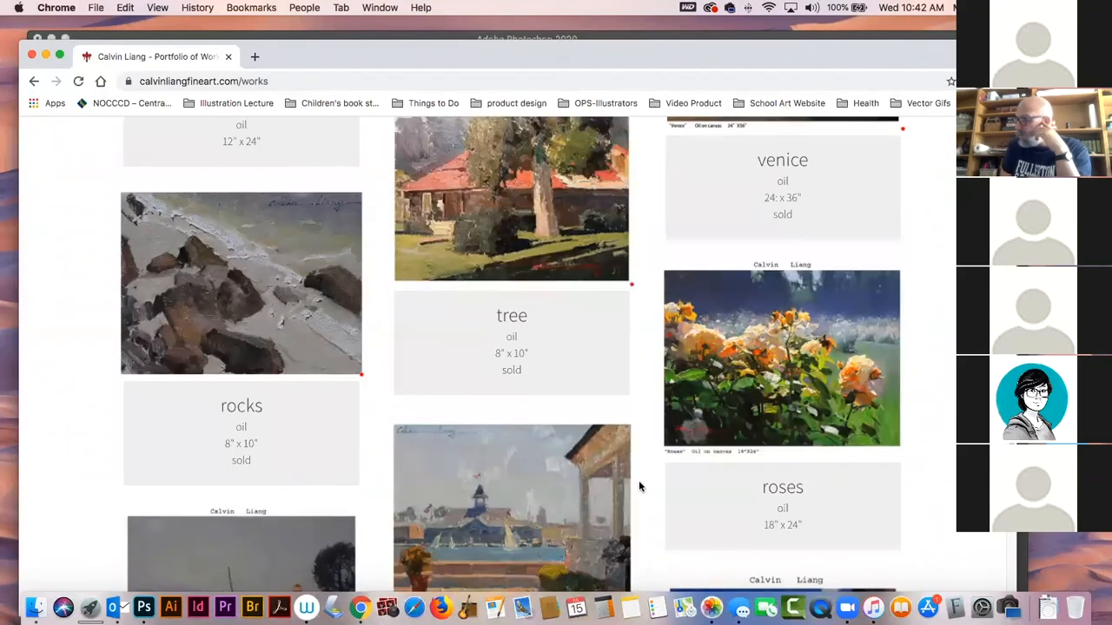
{"action": "scroll", "coordinate": [523, 495], "scroll_direction": "down", "scroll_amount": 3}
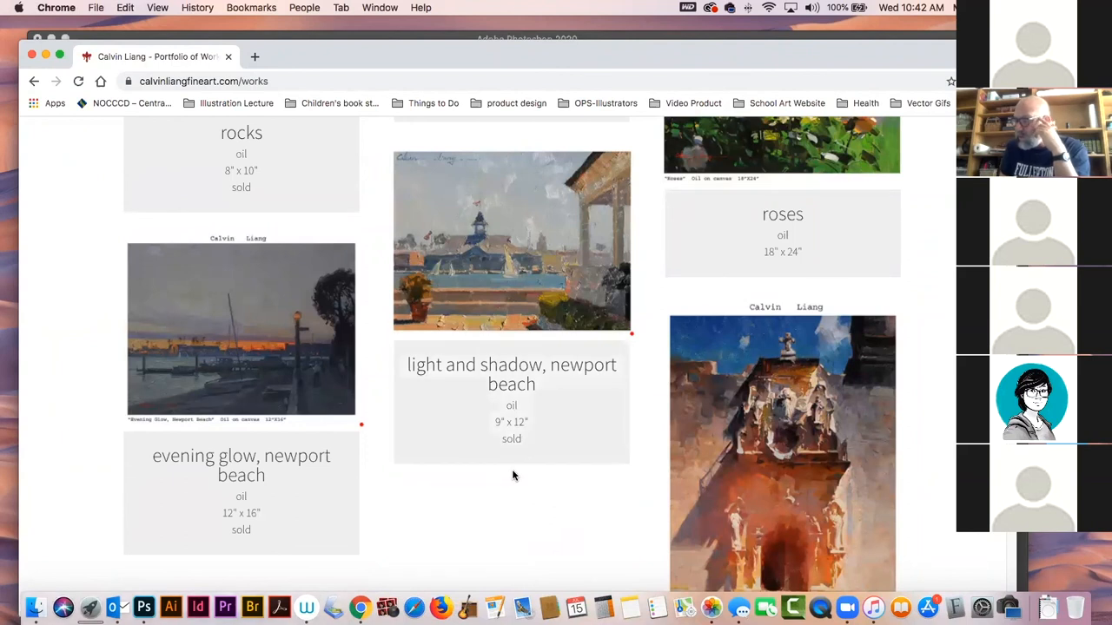
{"action": "scroll", "coordinate": [500, 463], "scroll_direction": "down", "scroll_amount": 3}
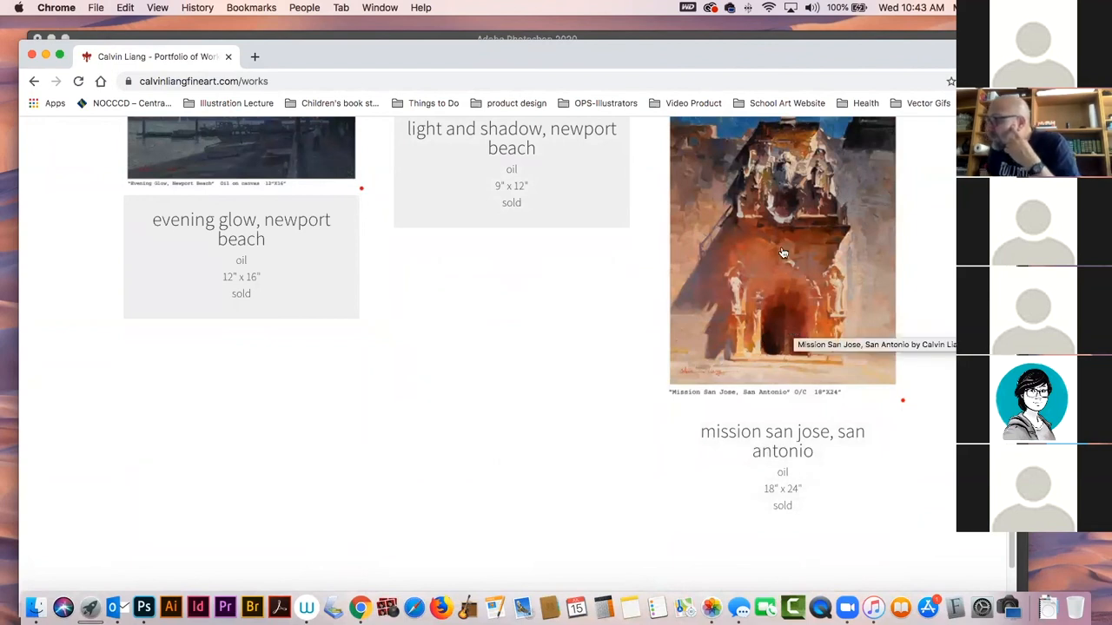
- Enlarge the 'Mission San Jose, San Antonio' thumbnail, artwork 20 of 71
{"action": "left_click", "coordinate": [807, 278]}
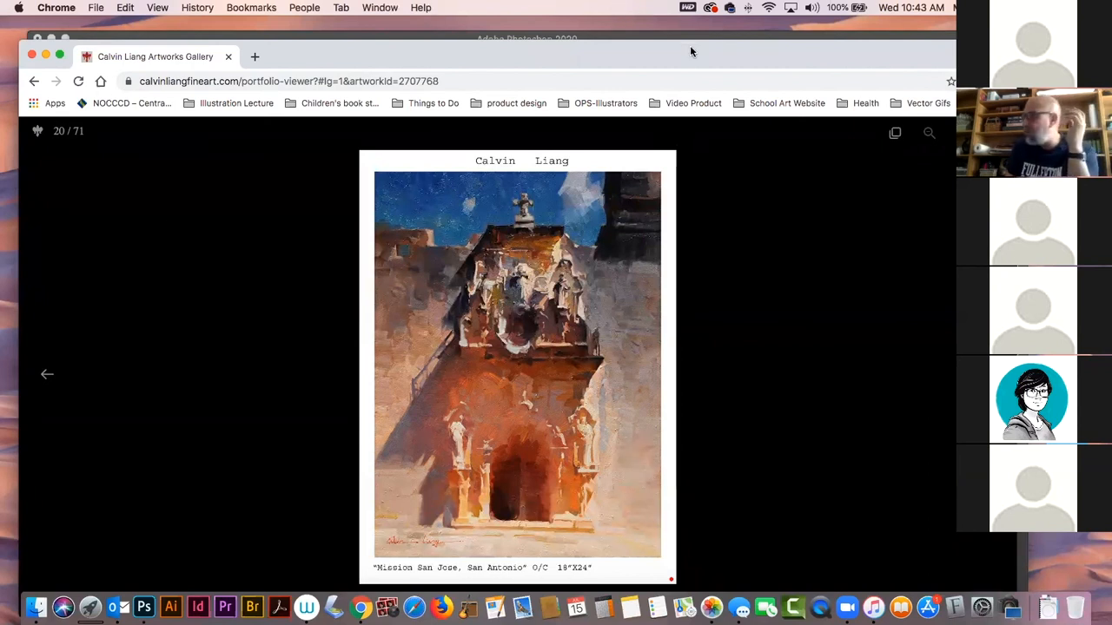
- Return to the gallery's works page, show all works on one page, and browse them
{"action": "left_click", "coordinate": [34, 81]}
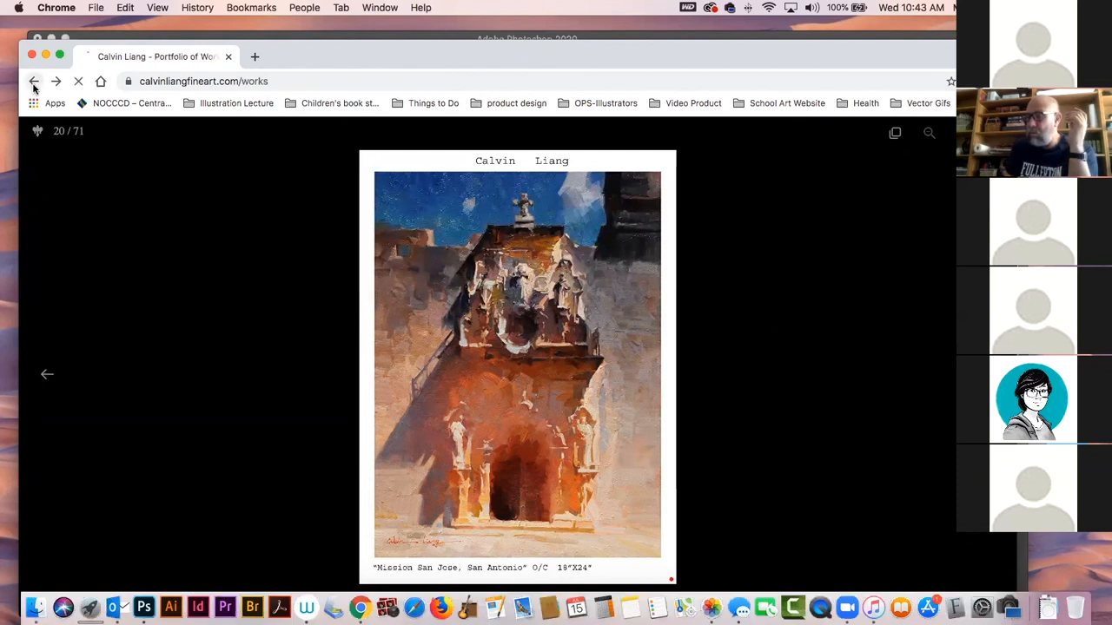
{"action": "scroll", "coordinate": [451, 372], "scroll_direction": "down", "scroll_amount": 6}
{"action": "scroll", "coordinate": [447, 375], "scroll_direction": "down", "scroll_amount": 10}
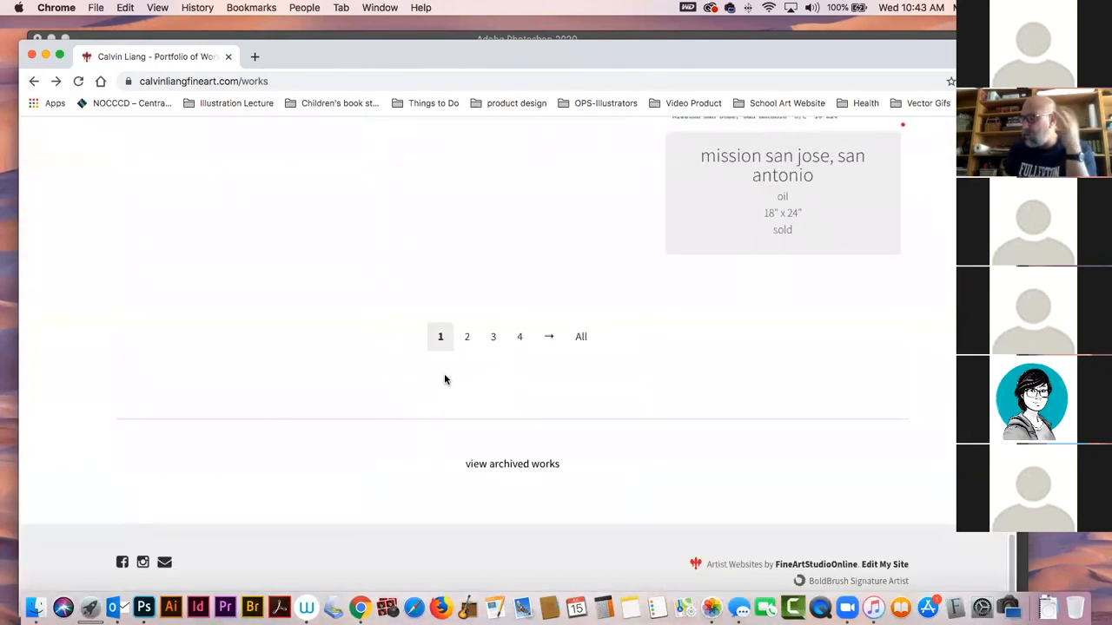
{"action": "left_click", "coordinate": [578, 348]}
{"action": "scroll", "coordinate": [452, 395], "scroll_direction": "down", "scroll_amount": 15}
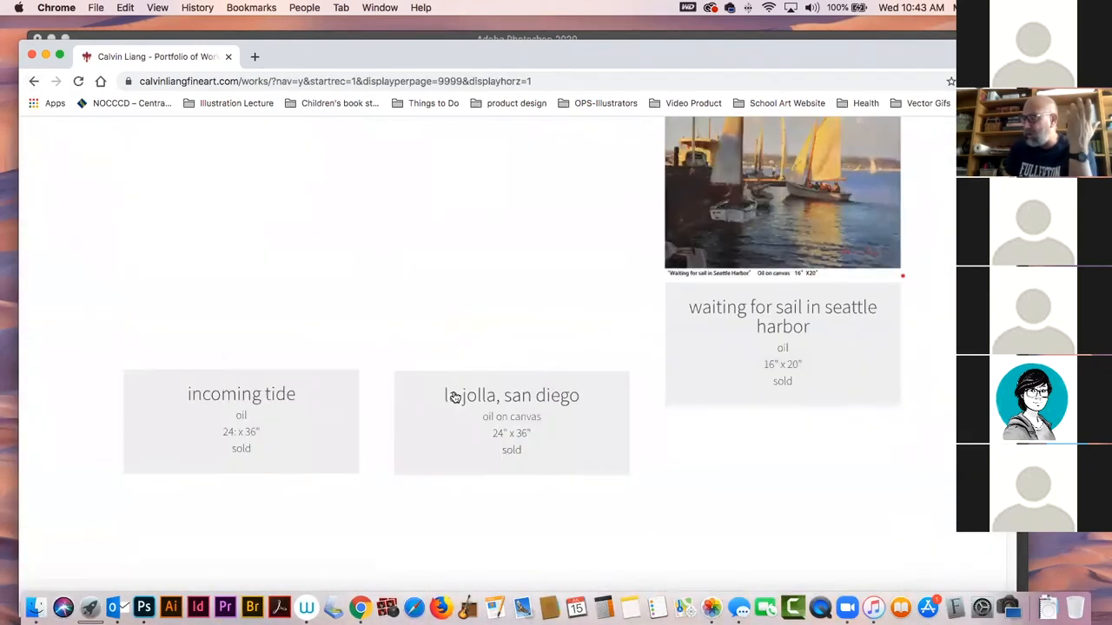
{"action": "scroll", "coordinate": [451, 401], "scroll_direction": "down", "scroll_amount": 10}
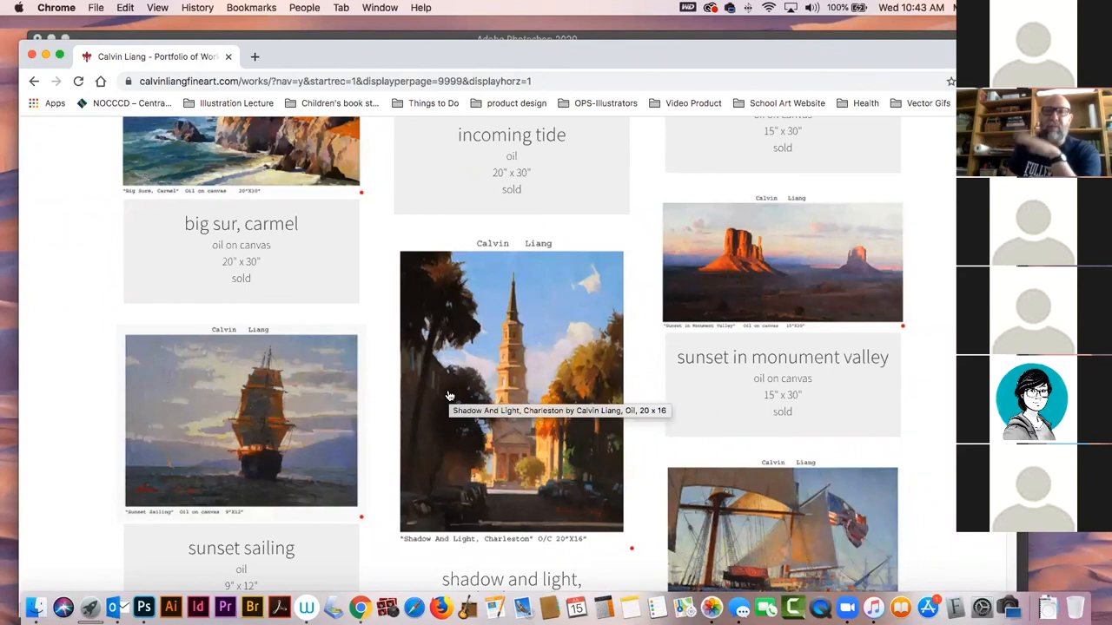
{"action": "scroll", "coordinate": [459, 391], "scroll_direction": "down", "scroll_amount": 10}
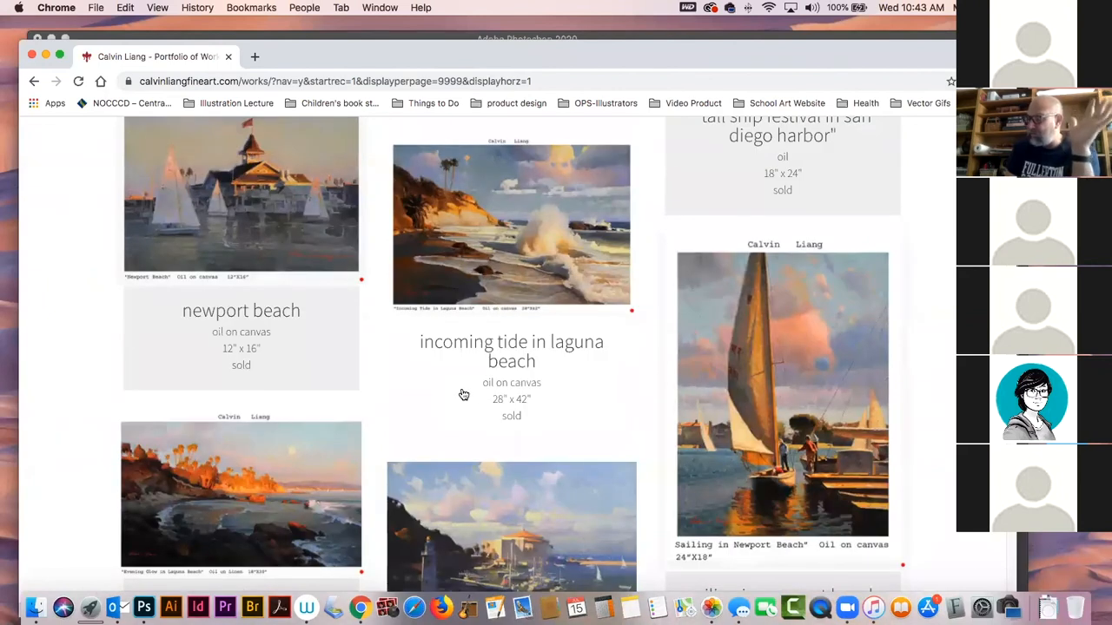
{"action": "scroll", "coordinate": [499, 398], "scroll_direction": "down", "scroll_amount": 3}
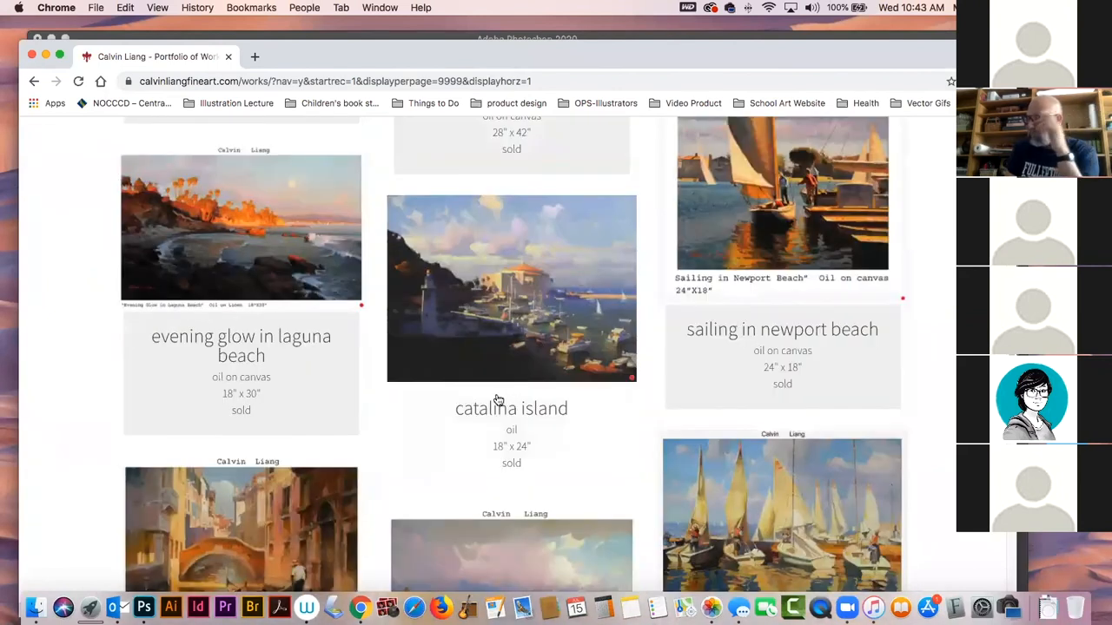
- View the Catalina Island painting enlarged, then move the browser aside to reveal Photoshop
{"action": "left_click", "coordinate": [523, 321]}
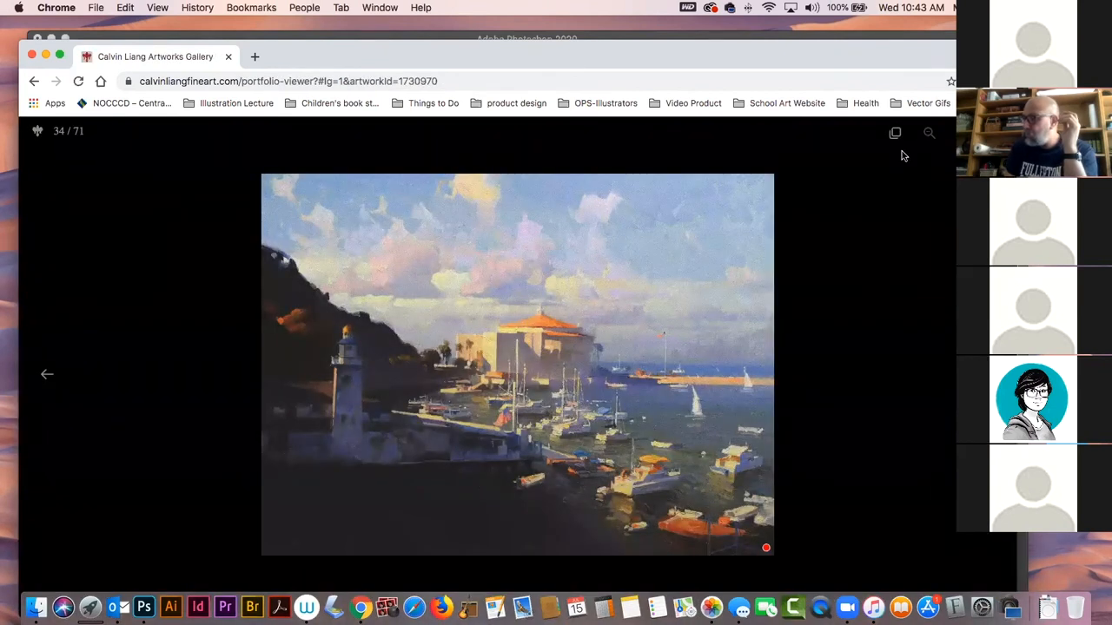
{"action": "left_click", "coordinate": [999, 133]}
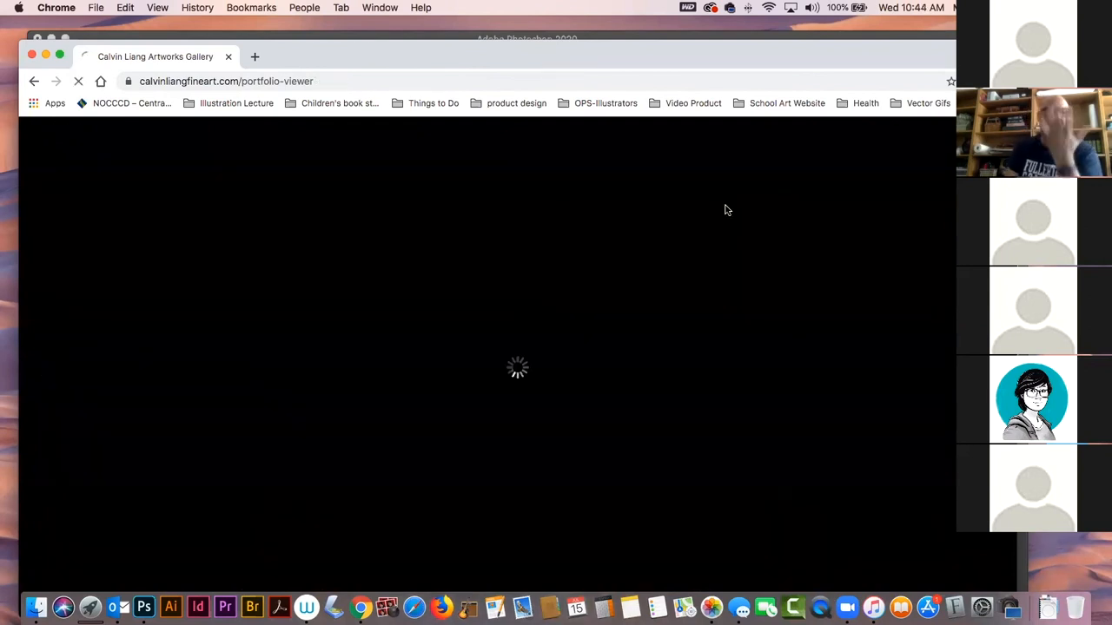
{"action": "mouse_move", "coordinate": [369, 64]}
{"action": "left_mouse_down"}
{"action": "mouse_move", "coordinate": [0, 139]}
{"action": "mouse_move", "coordinate": [0, 73]}
{"action": "left_mouse_up"}
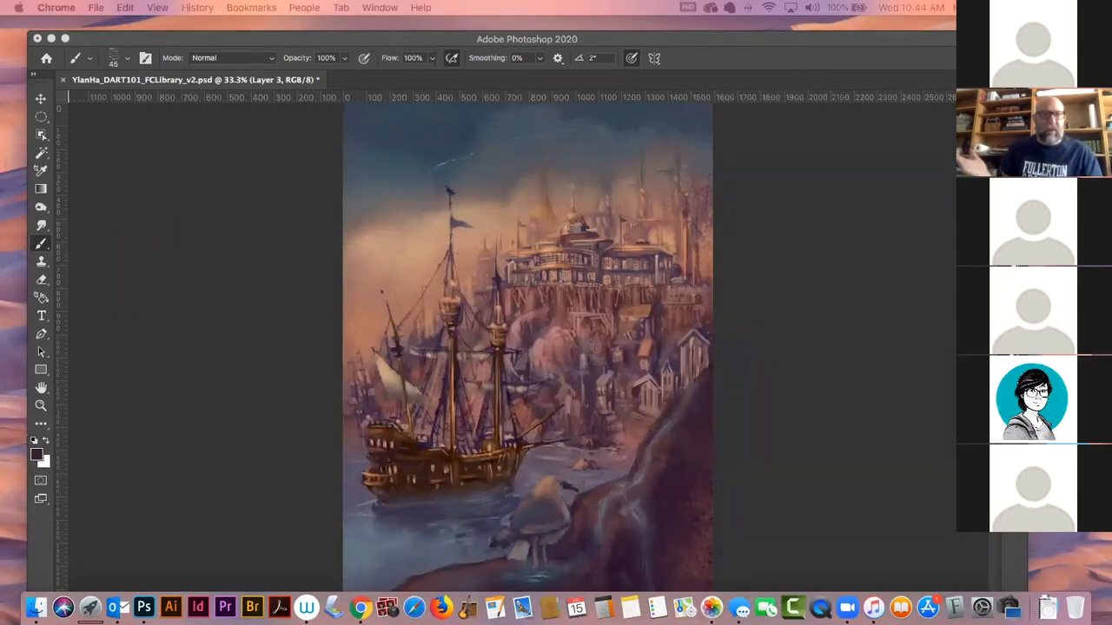
- Bring the galleon painting forward with the Move tool, pan the view, and turn on rulers
{"action": "left_click", "coordinate": [613, 417]}
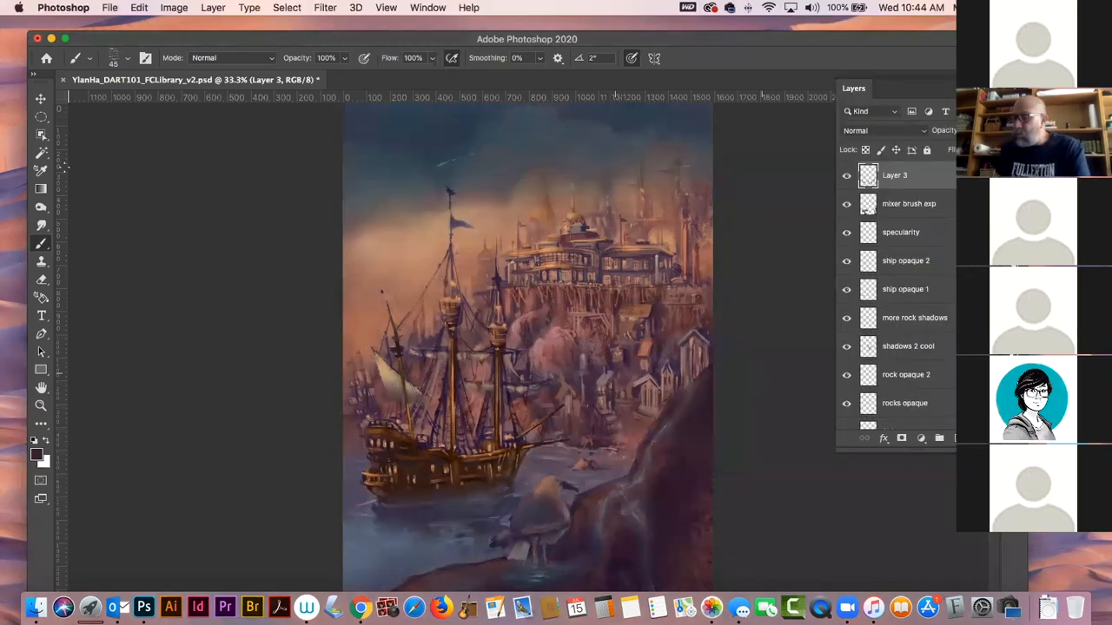
{"action": "left_click", "coordinate": [41, 99]}
{"action": "left_click", "coordinate": [211, 199]}
{"action": "left_click_drag", "start_coordinate": [776, 438], "coordinate": [725, 404]}
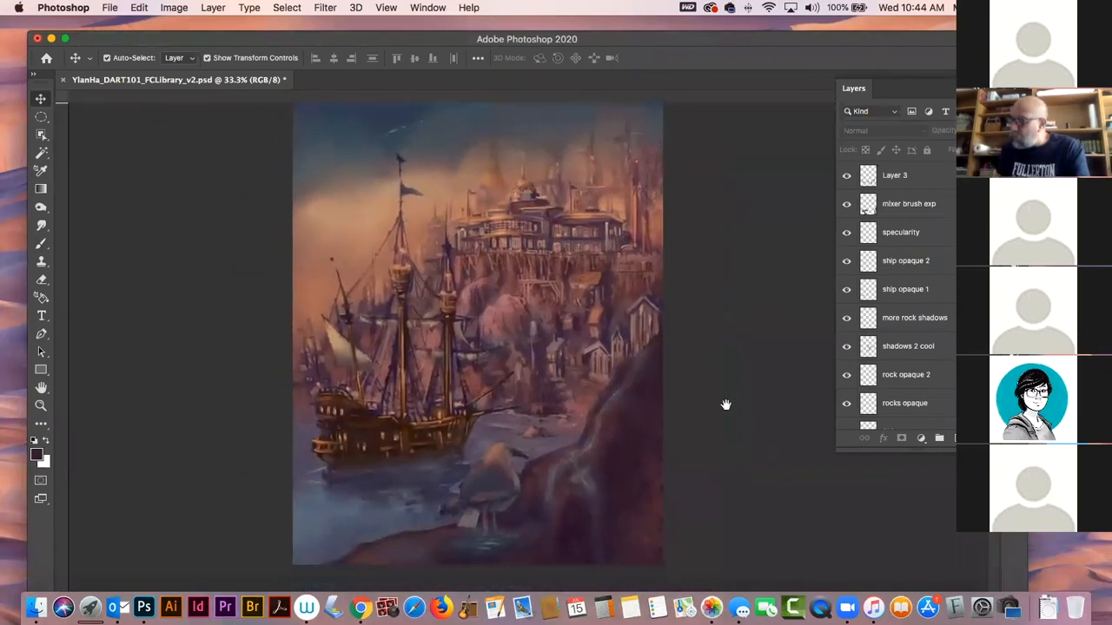
{"action": "key", "text": "super+r"}
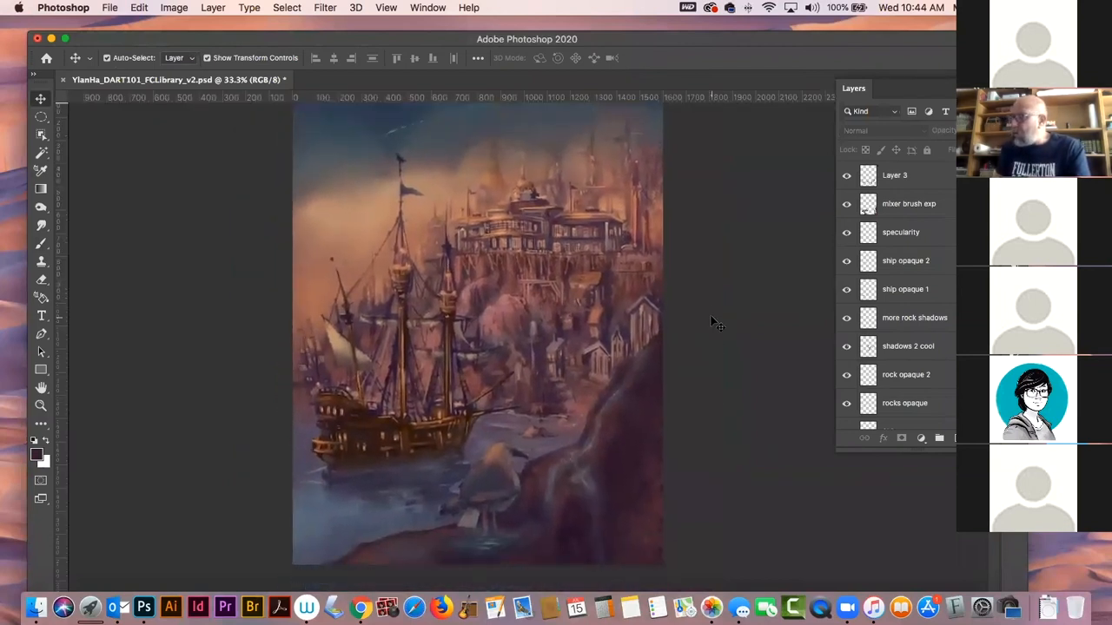
{"action": "left_click_drag", "start_coordinate": [689, 266], "coordinate": [702, 300]}
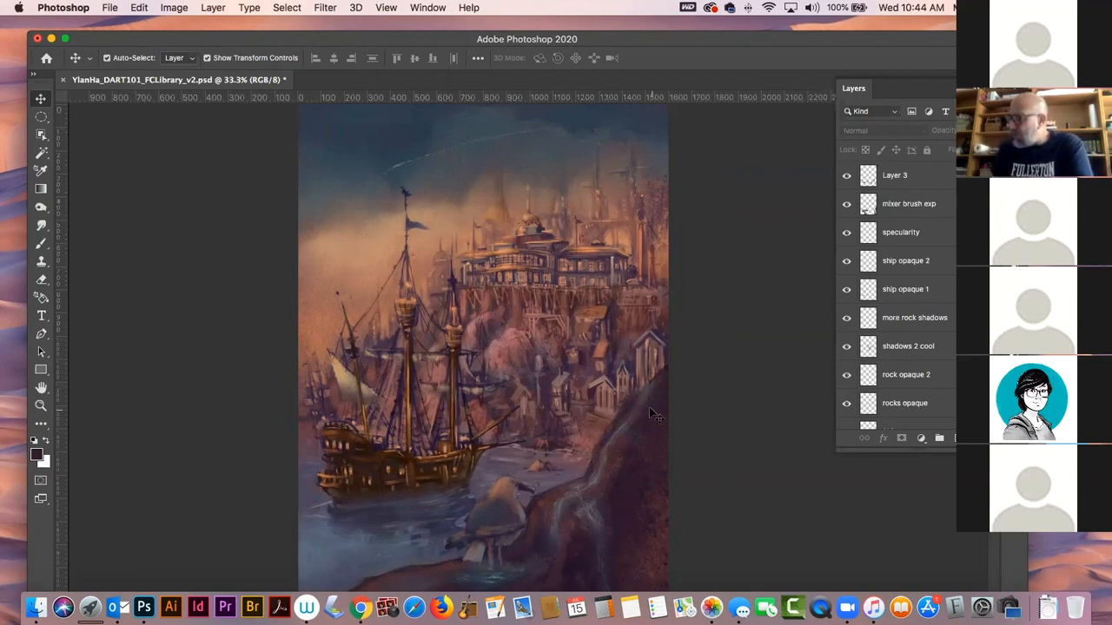
{"action": "scroll", "coordinate": [644, 408], "scroll_direction": "down", "scroll_amount": 3}
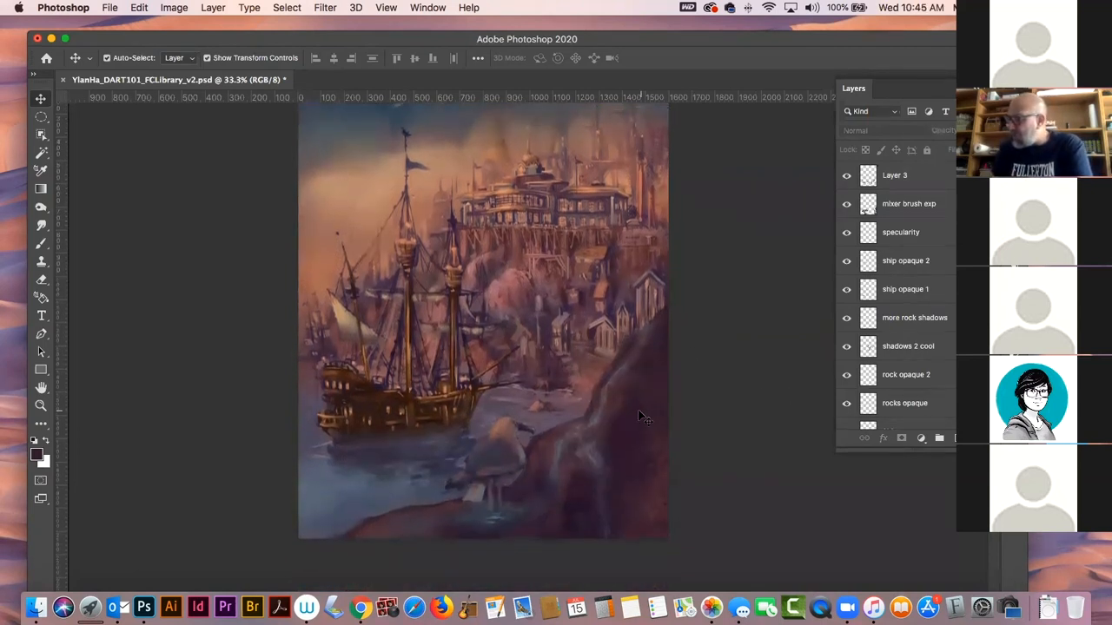
{"action": "scroll", "coordinate": [639, 410], "scroll_direction": "up", "scroll_amount": 2}
{"action": "scroll", "coordinate": [635, 410], "scroll_direction": "up", "scroll_amount": 1}
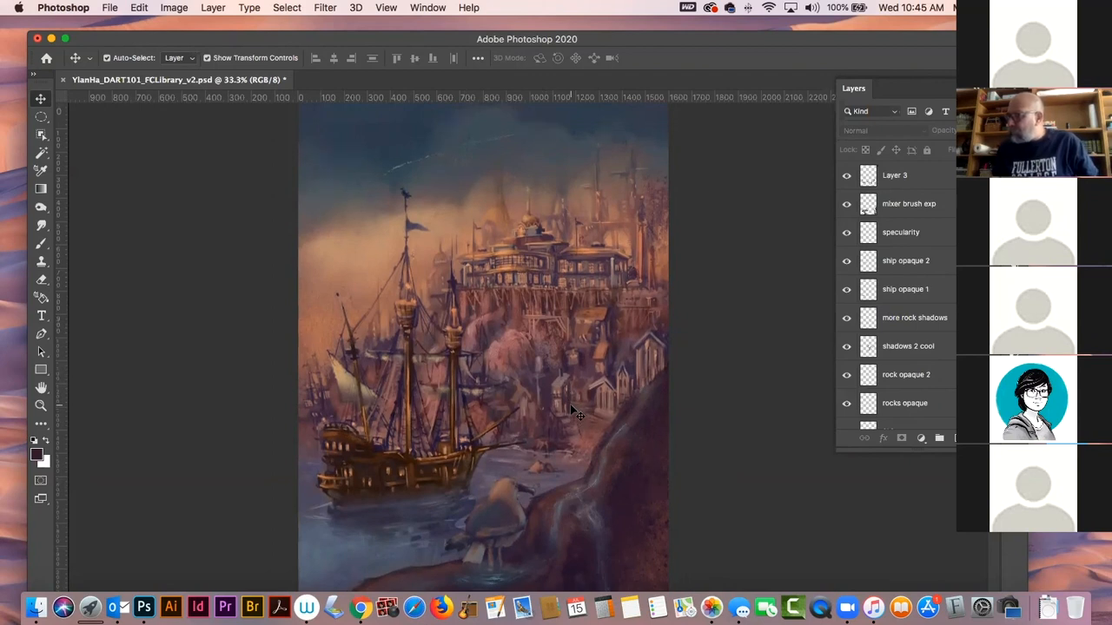
{"action": "scroll", "coordinate": [571, 406], "scroll_direction": "up", "scroll_amount": 2}
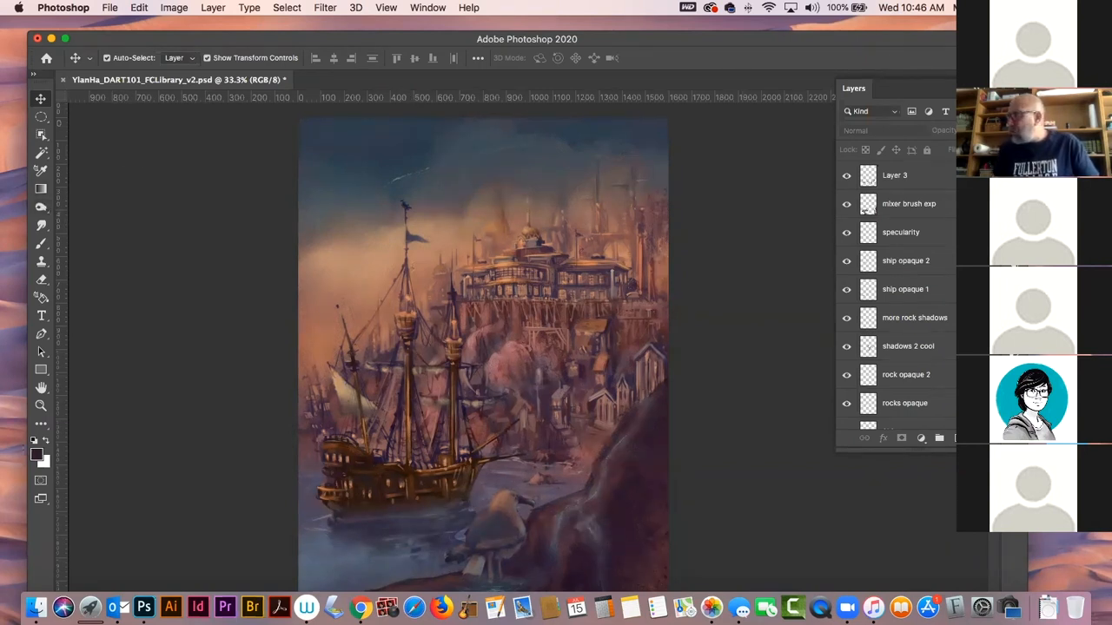
- Select Layer 3 down through Background, merge them into one layer, and zoom out
{"action": "scroll", "coordinate": [895, 296], "scroll_direction": "down", "scroll_amount": 5}
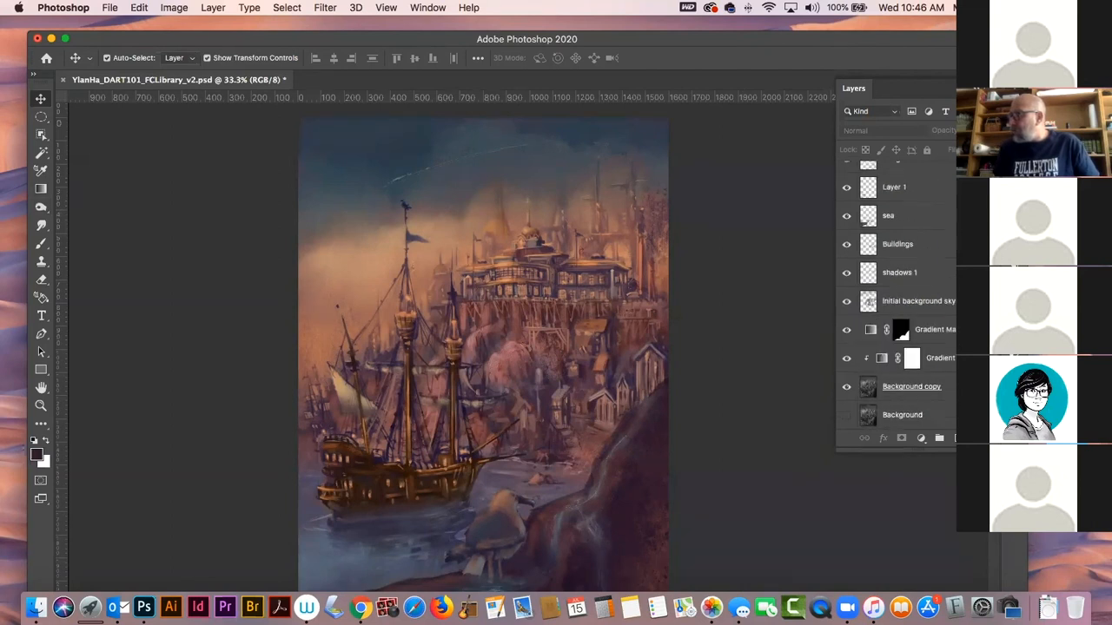
{"action": "scroll", "coordinate": [899, 295], "scroll_direction": "up", "scroll_amount": 5}
{"action": "left_click", "coordinate": [908, 175]}
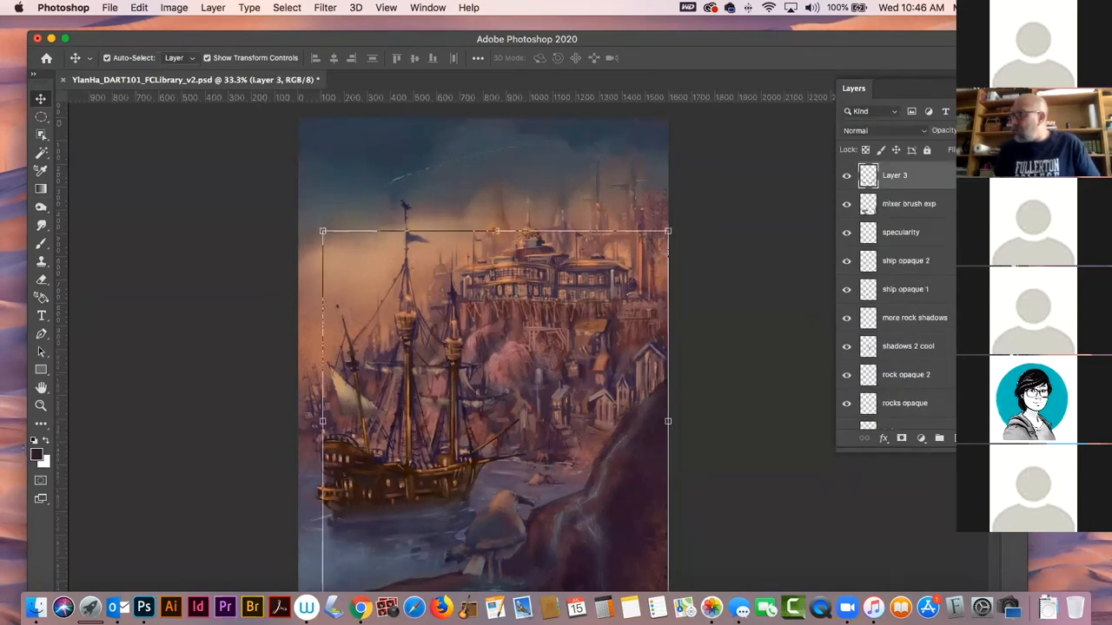
{"action": "scroll", "coordinate": [903, 409], "scroll_direction": "down", "scroll_amount": 5}
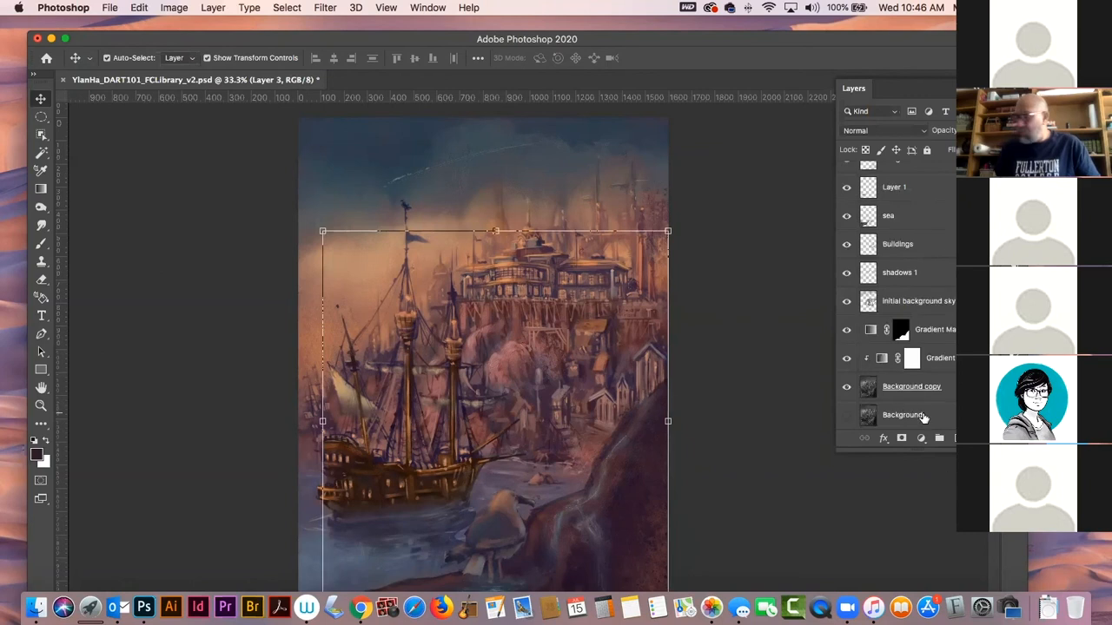
{"action": "left_click", "coordinate": [922, 414]}
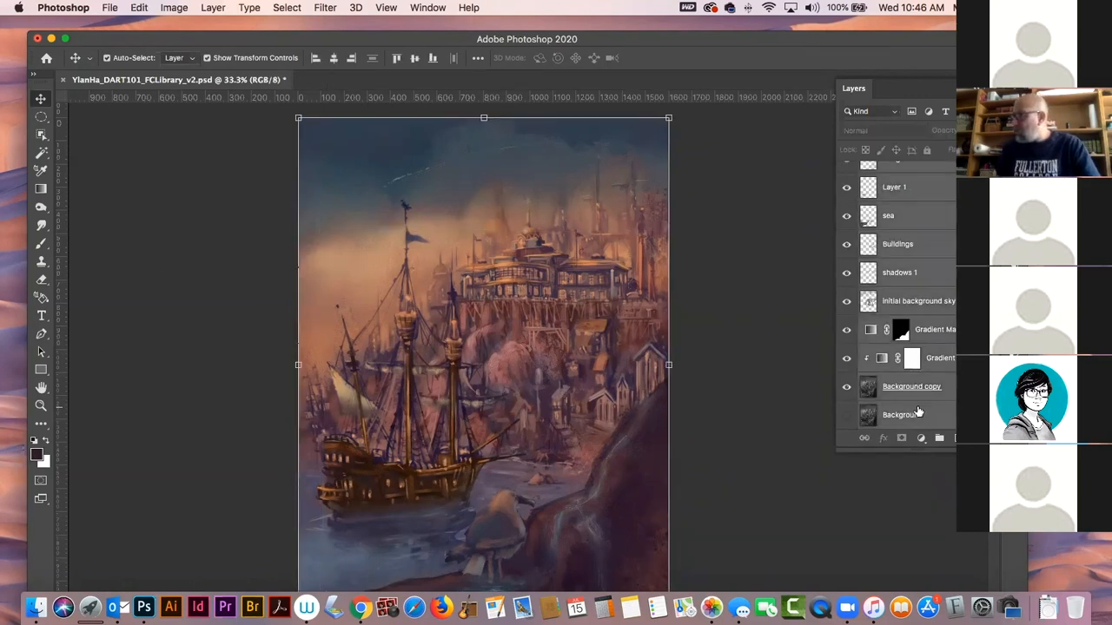
{"action": "key", "text": "super+e"}
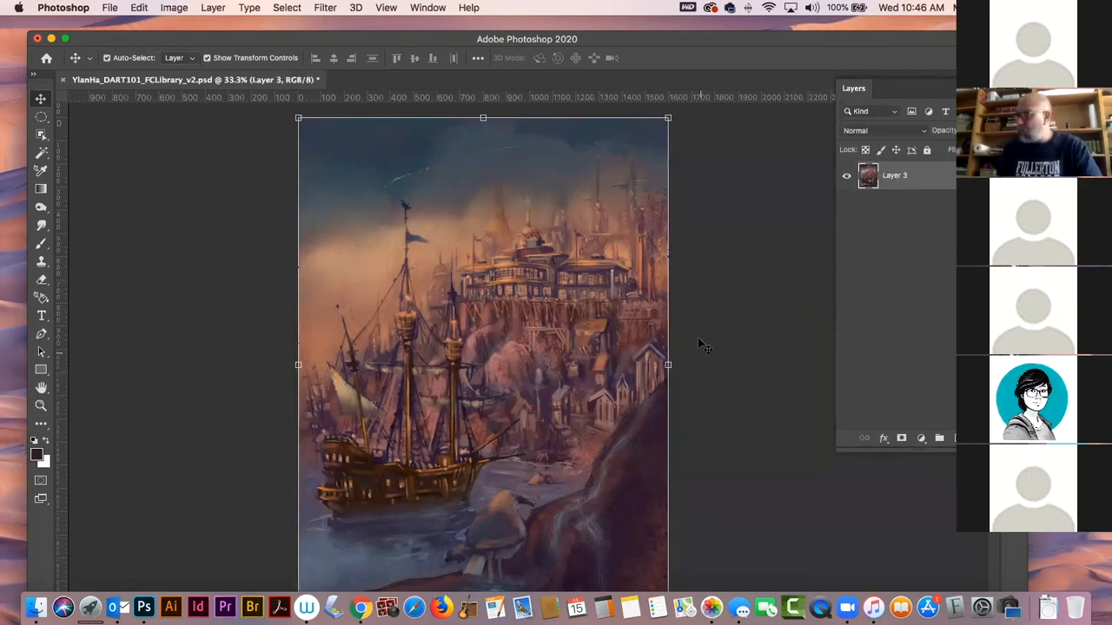
{"action": "left_click", "coordinate": [697, 338]}
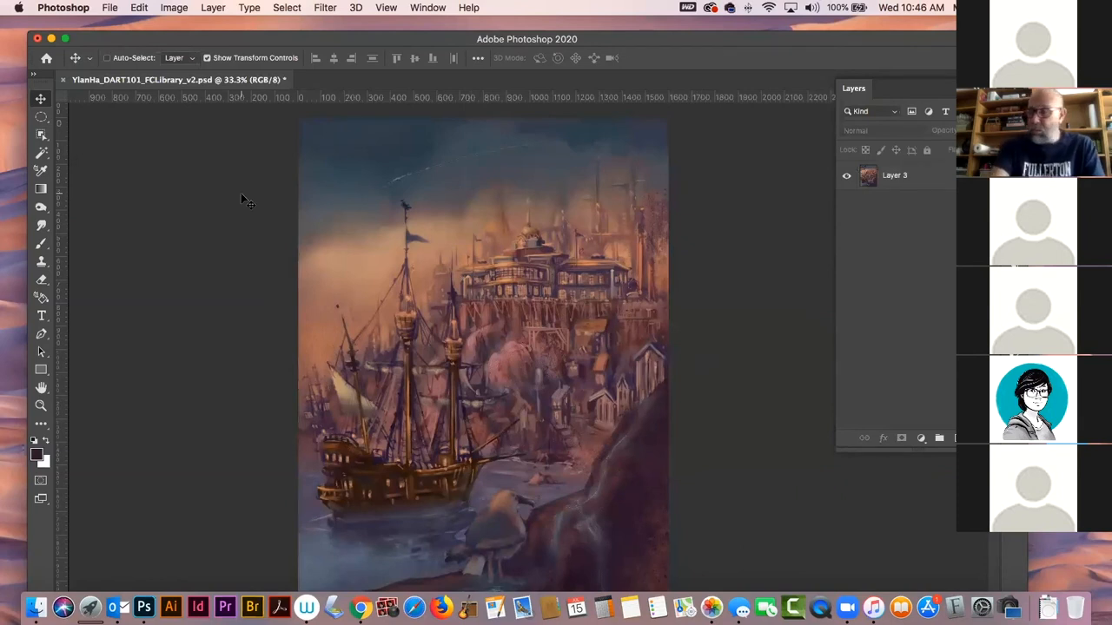
{"action": "key", "text": "super+minus"}
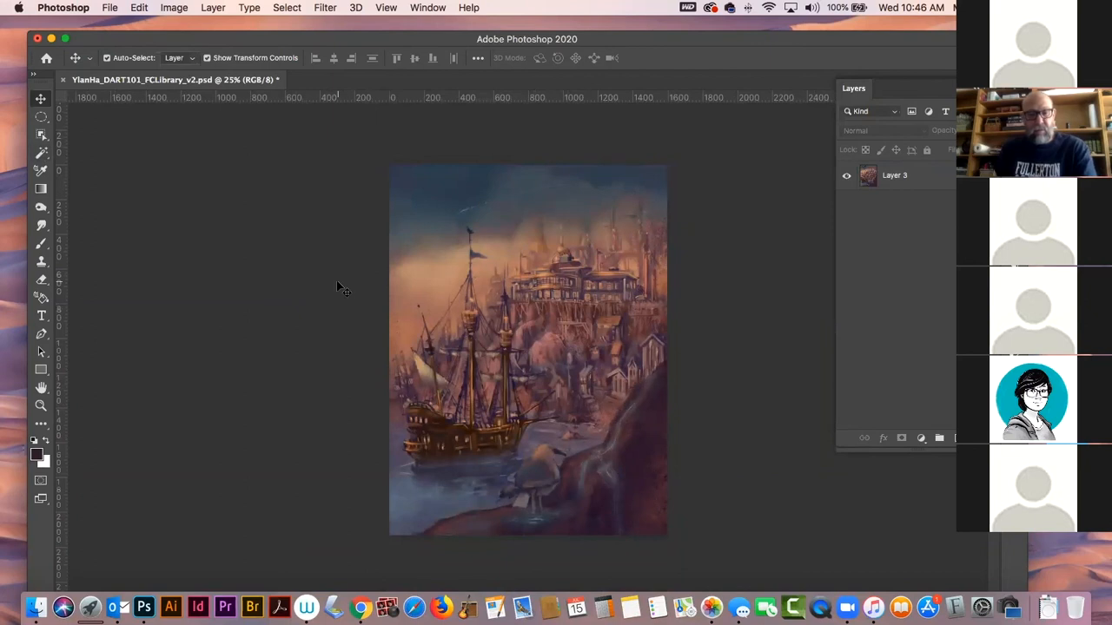
- Drag the crop border outward past the painting and commit to add transparent canvas
{"action": "key", "text": "c"}
{"action": "left_click_drag", "start_coordinate": [665, 163], "coordinate": [678, 156]}
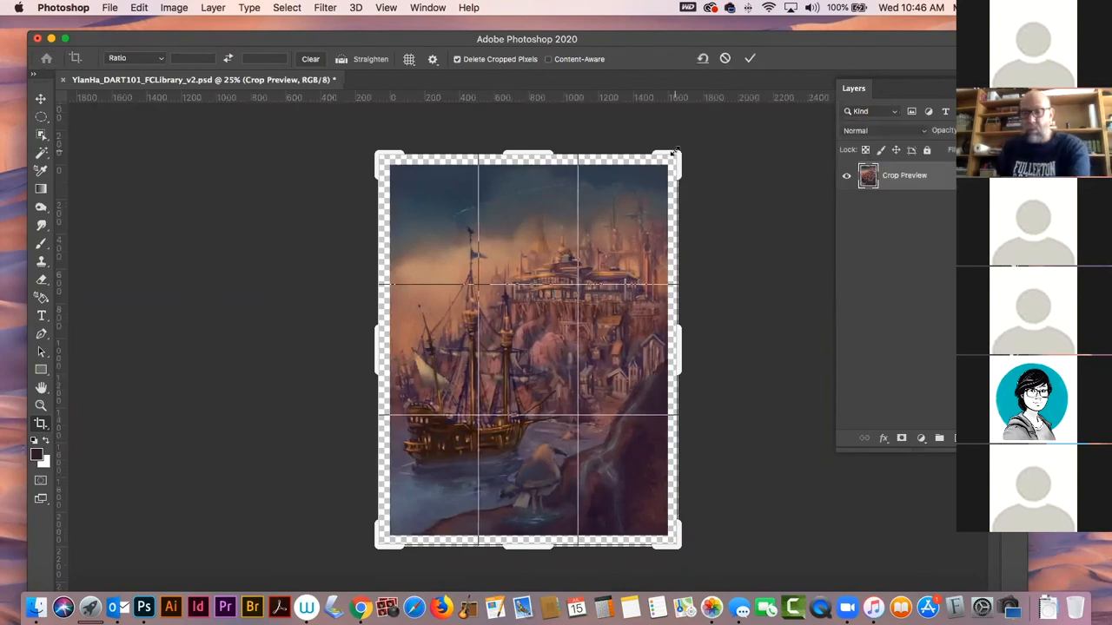
{"action": "key", "text": "Return"}
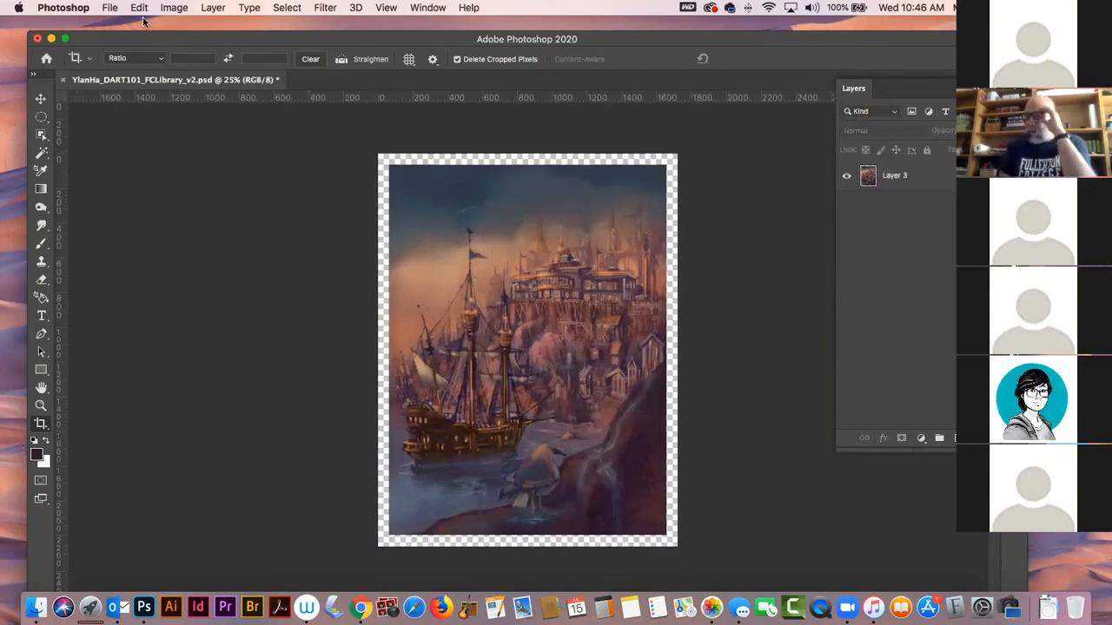
{"action": "left_click_drag", "start_coordinate": [149, 38], "coordinate": [619, 271]}
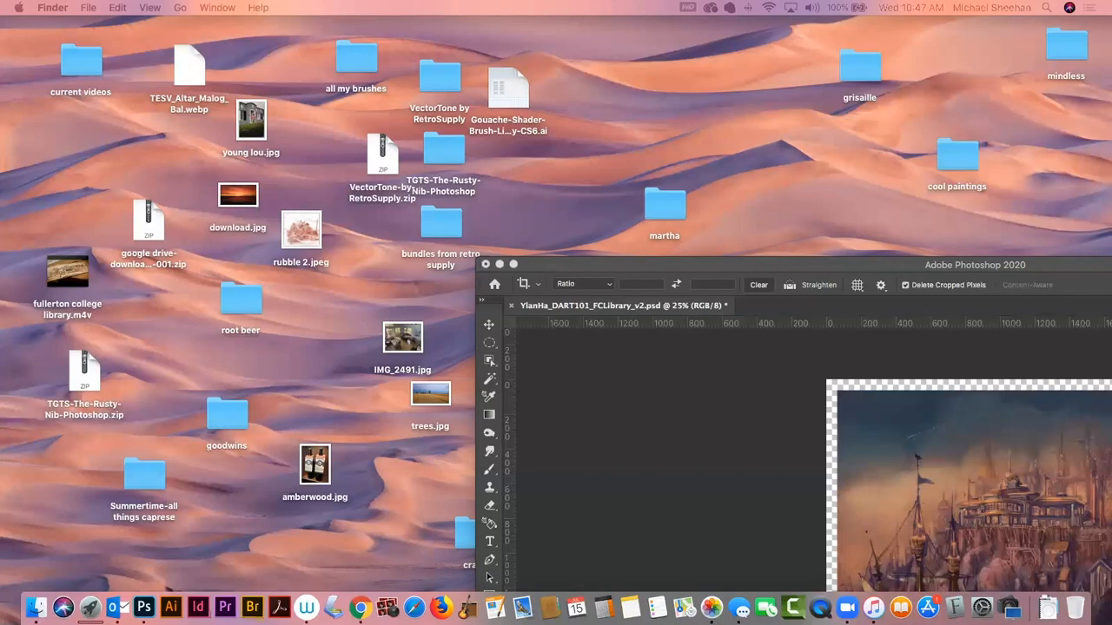
- Reposition the Photoshop window and pull the crop corner outward again to enlarge the margin
{"action": "left_click", "coordinate": [726, 264]}
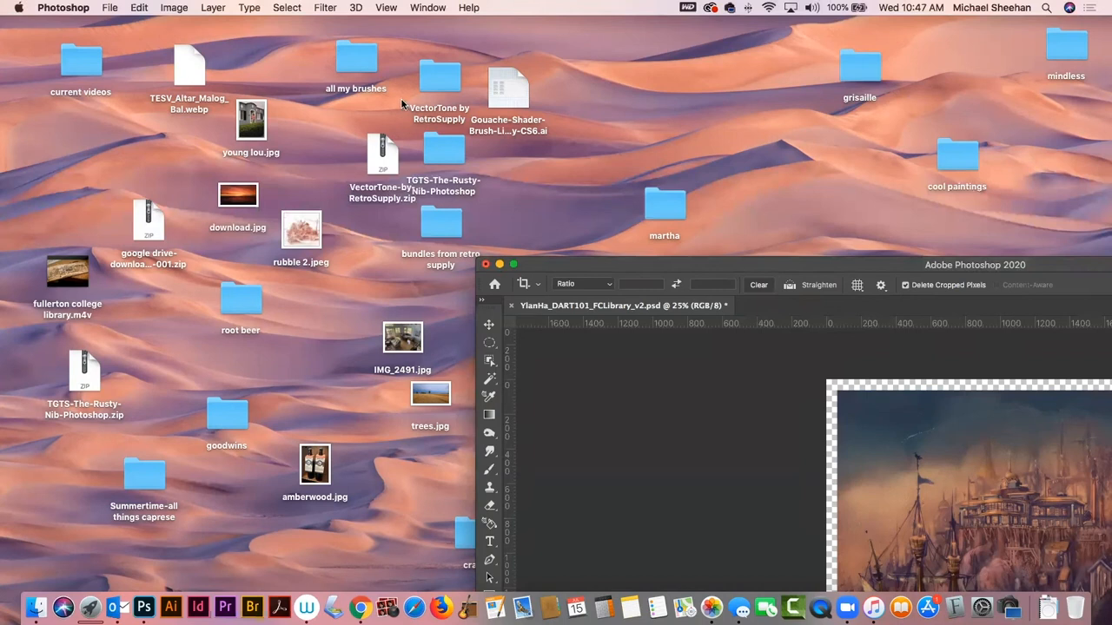
{"action": "left_click_drag", "start_coordinate": [722, 261], "coordinate": [513, 181]}
{"action": "left_click_drag", "start_coordinate": [317, 49], "coordinate": [241, 7]}
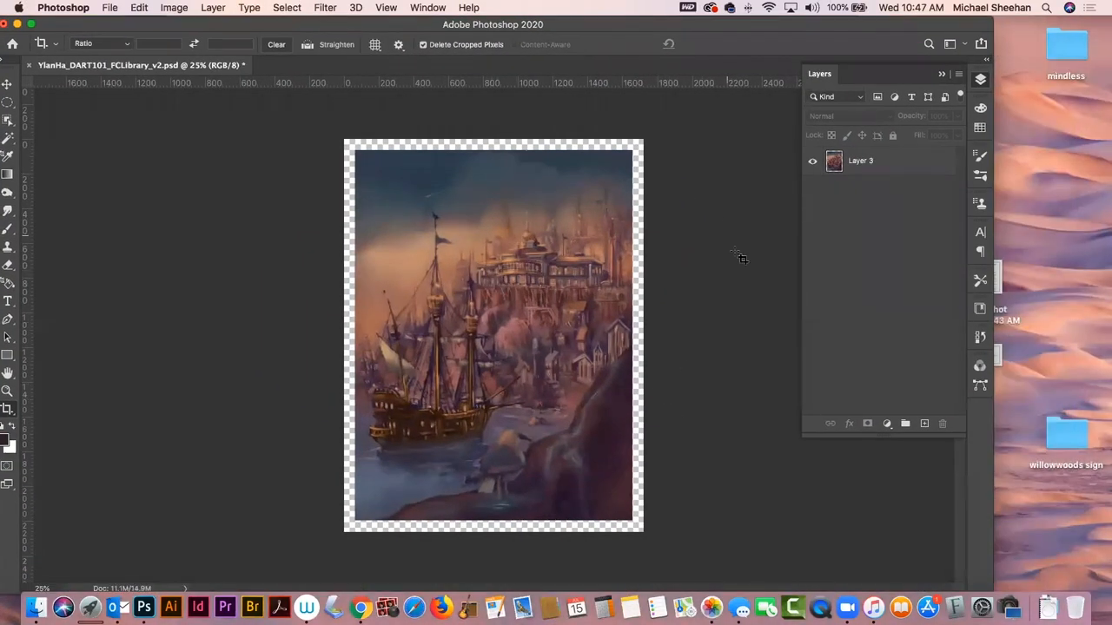
{"action": "left_click", "coordinate": [566, 195]}
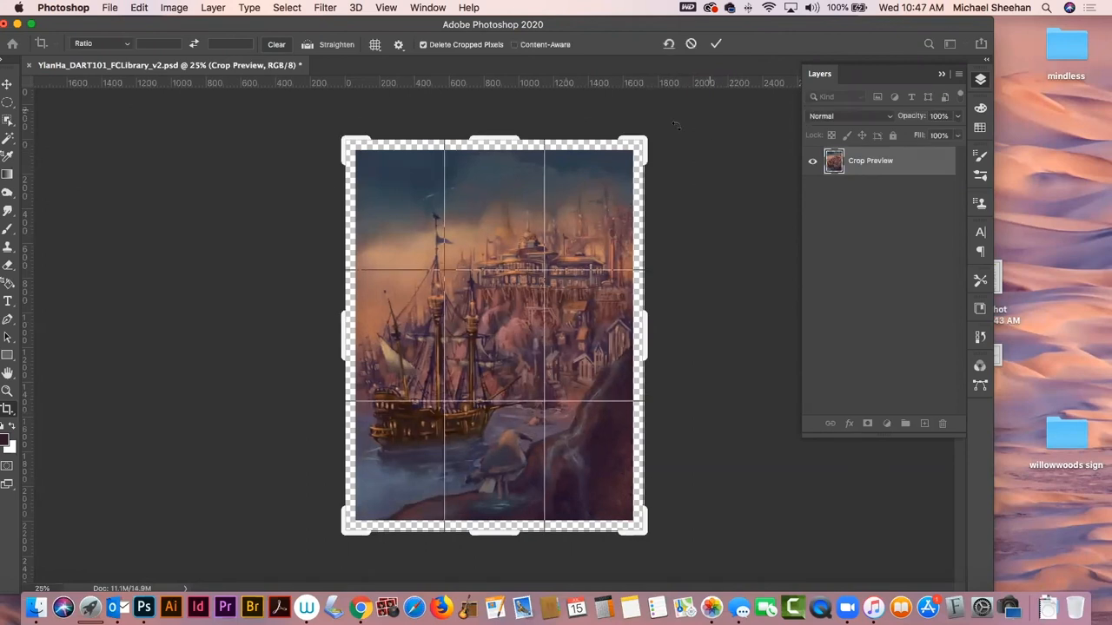
{"action": "mouse_move", "coordinate": [641, 137]}
{"action": "left_mouse_down"}
{"action": "mouse_move", "coordinate": [660, 109]}
{"action": "mouse_move", "coordinate": [650, 131]}
{"action": "left_mouse_up"}
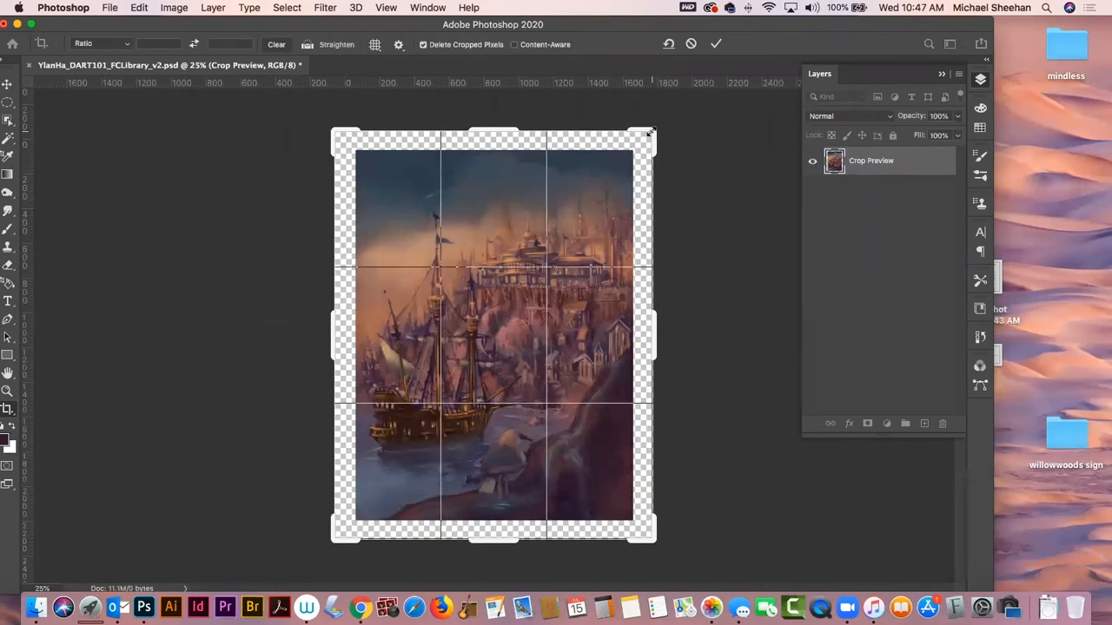
{"action": "key", "text": "Return"}
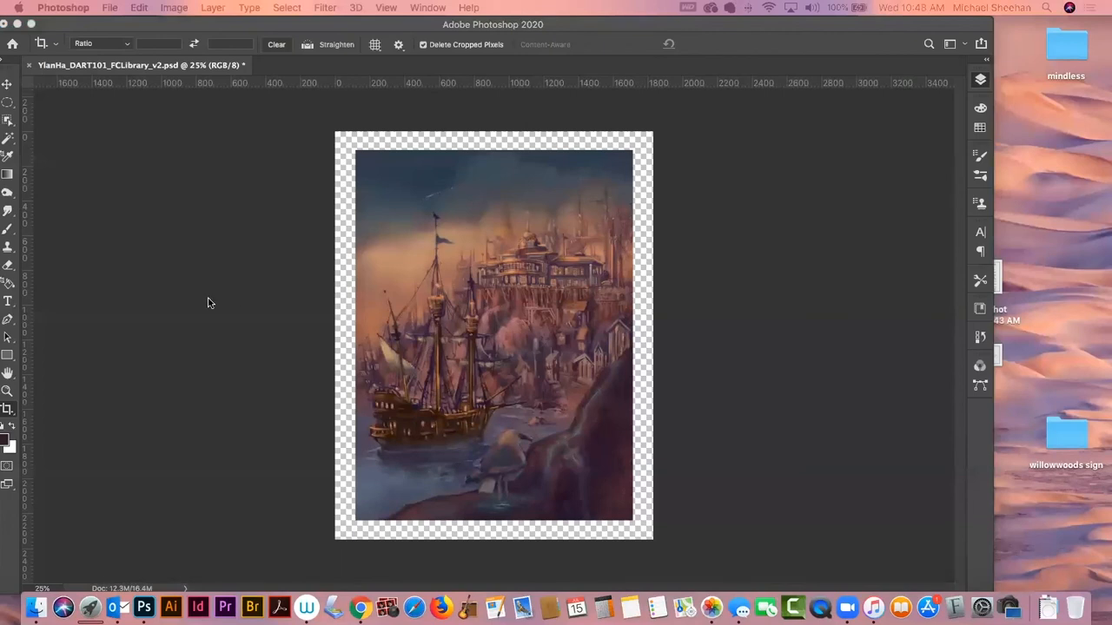
{"action": "left_click", "coordinate": [6, 85]}
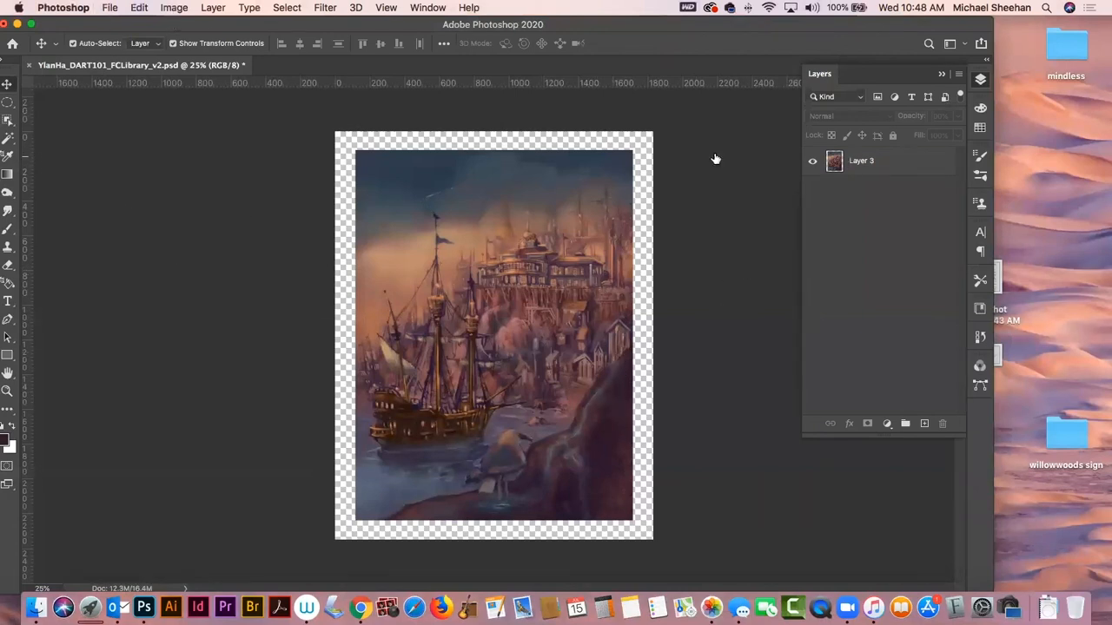
- Add a new layer, reset colours to black/white, and pick the Grut - Oi Stump Trough brush at size 1100
{"action": "left_click", "coordinate": [924, 424]}
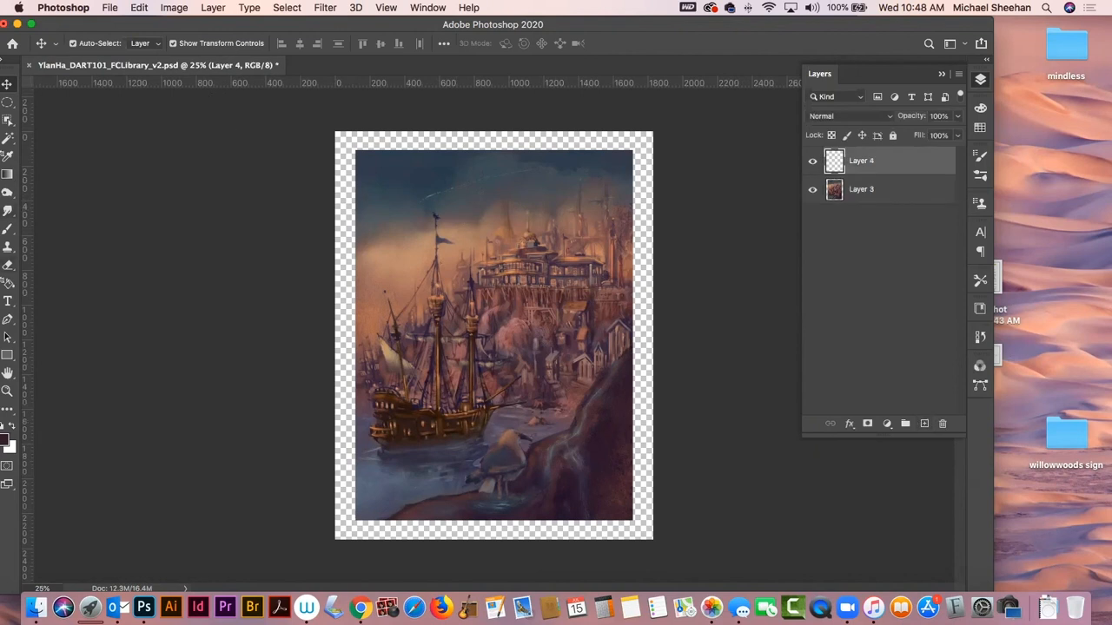
{"action": "left_click", "coordinate": [4, 426]}
{"action": "left_click_drag", "start_coordinate": [183, 31], "coordinate": [197, 31]}
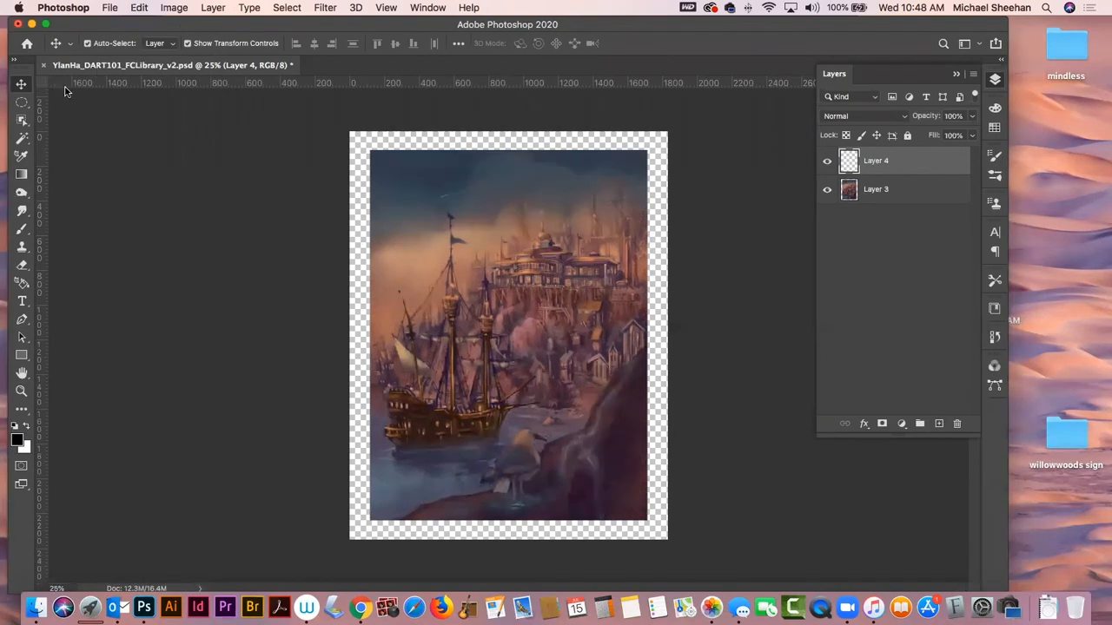
{"action": "left_click", "coordinate": [22, 228]}
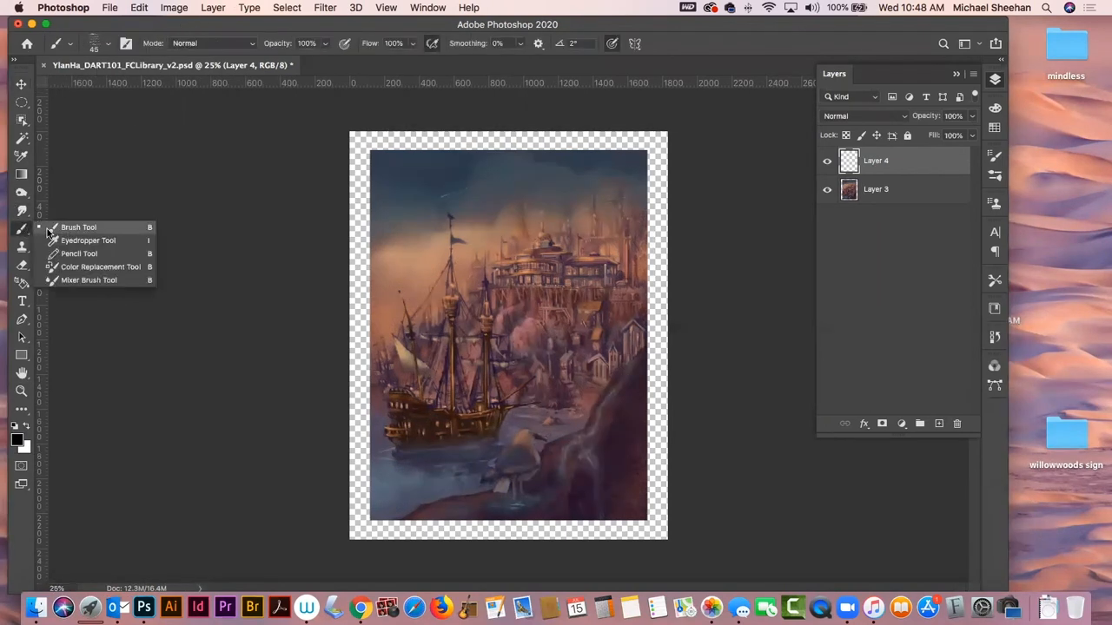
{"action": "left_click", "coordinate": [69, 229]}
{"action": "left_click", "coordinate": [108, 45]}
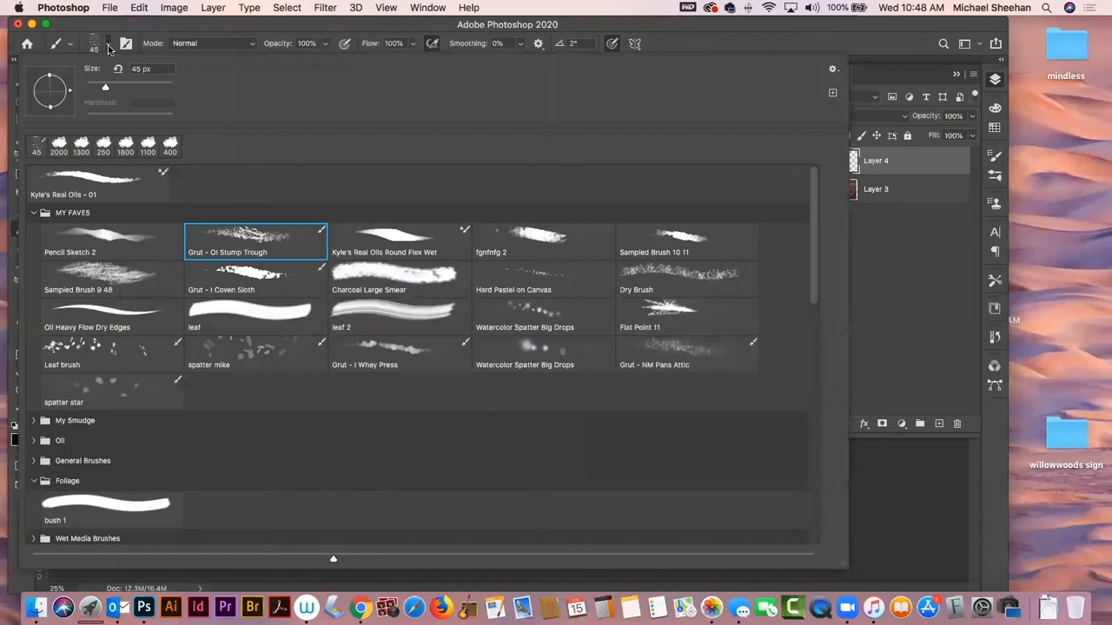
{"action": "double_click", "coordinate": [231, 241]}
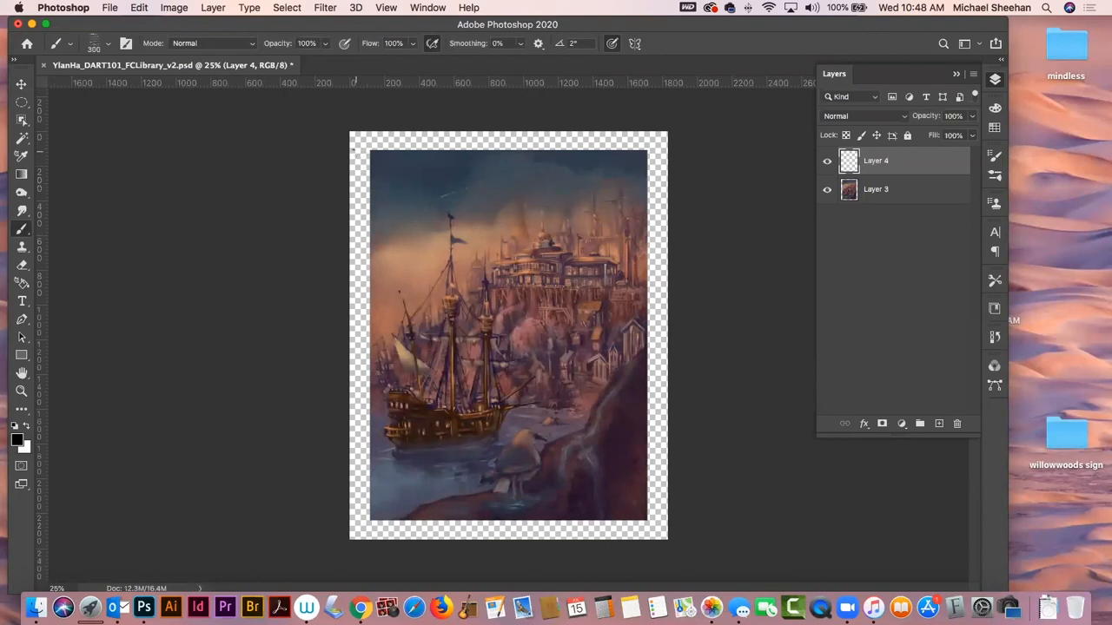
{"action": "key", "text": "bracketright"}
{"action": "key", "text": "bracketright"}
- Try several textured strokes down the left edge, undoing the unsatisfying ones
{"action": "mouse_move", "coordinate": [358, 157]}
{"action": "left_mouse_down"}
{"action": "mouse_move", "coordinate": [354, 232]}
{"action": "mouse_move", "coordinate": [316, 373]}
{"action": "left_mouse_up"}
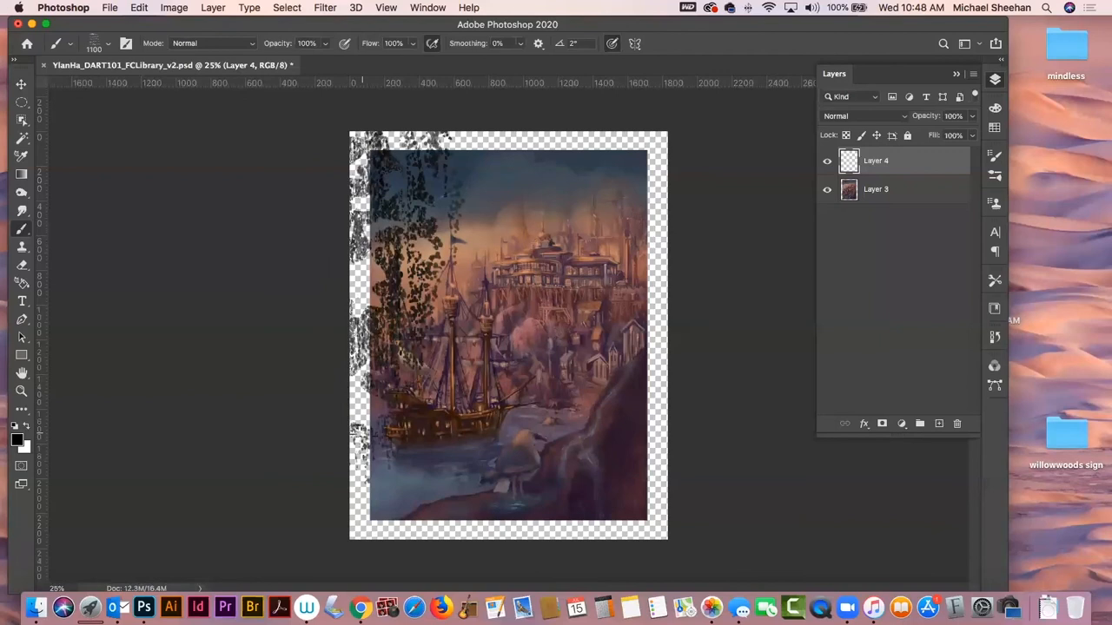
{"action": "key", "text": "super+z"}
{"action": "key", "text": "bracketleft"}
{"action": "key", "text": "bracketleft"}
{"action": "key", "text": "bracketleft"}
{"action": "key", "text": "bracketleft"}
{"action": "key", "text": "bracketleft"}
{"action": "key", "text": "bracketleft"}
{"action": "key", "text": "bracketleft"}
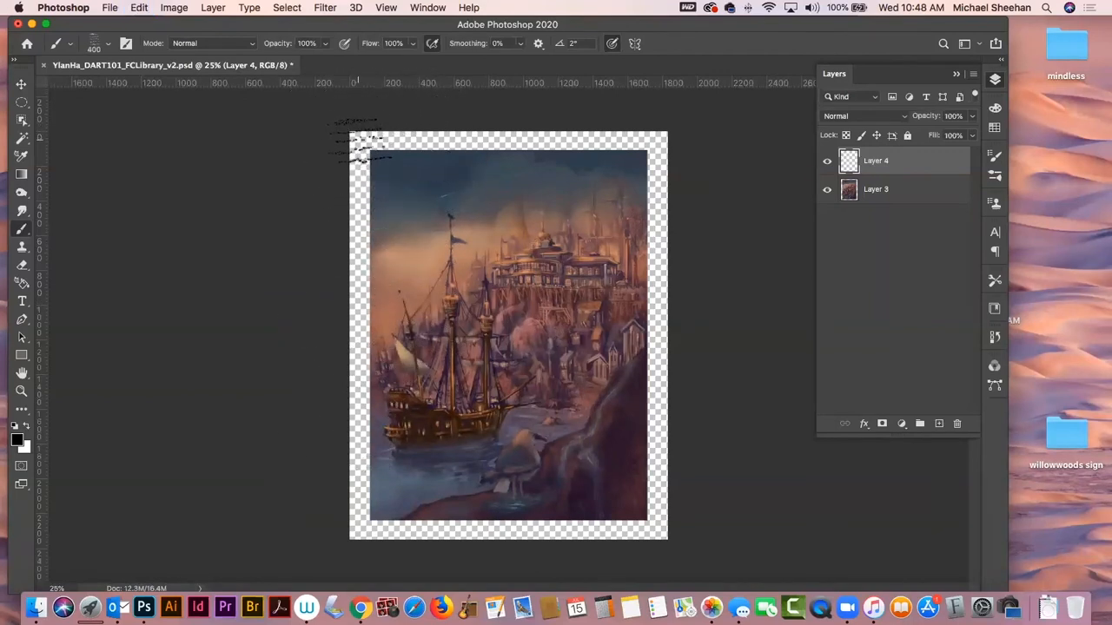
{"action": "mouse_move", "coordinate": [356, 144]}
{"action": "left_mouse_down"}
{"action": "mouse_move", "coordinate": [350, 372]}
{"action": "mouse_move", "coordinate": [317, 512]}
{"action": "mouse_move", "coordinate": [306, 513]}
{"action": "left_mouse_up"}
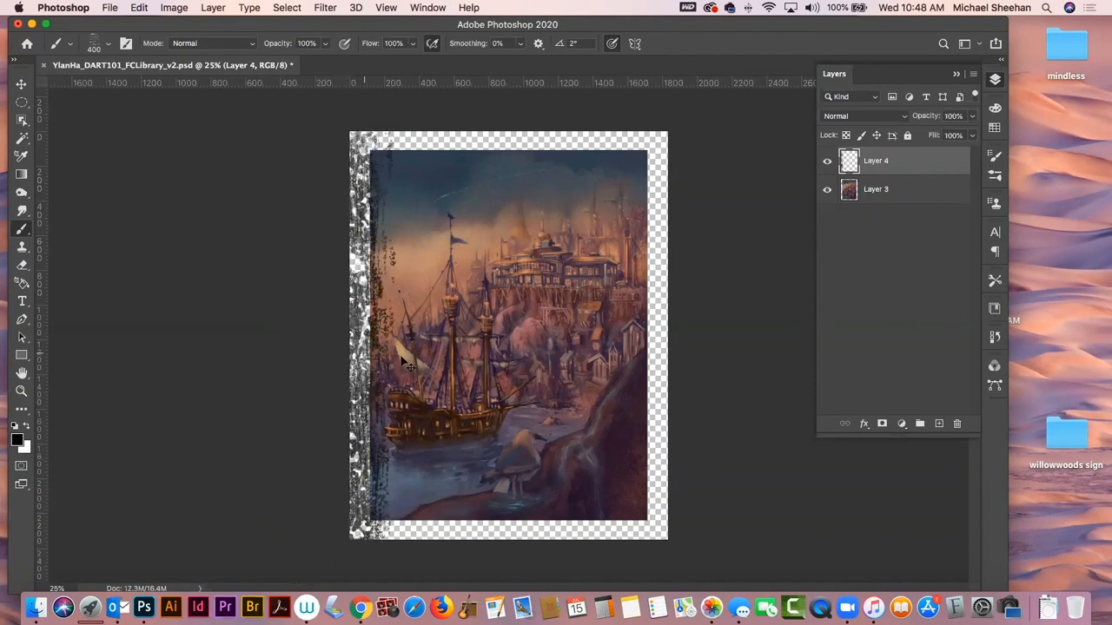
{"action": "key", "text": "super+z"}
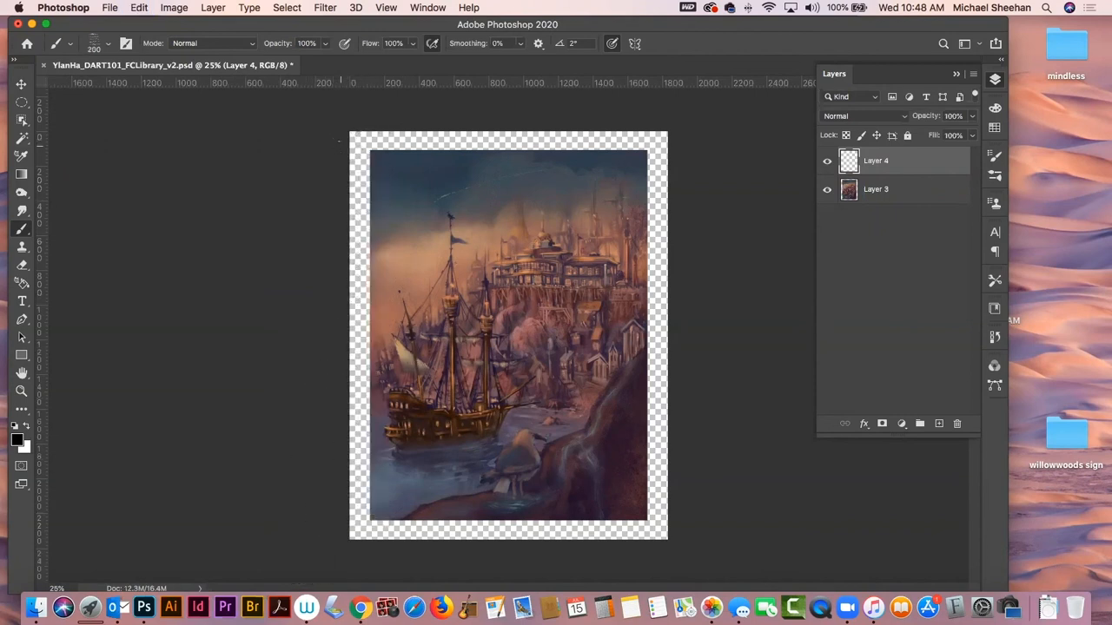
{"action": "left_click_drag", "start_coordinate": [353, 130], "coordinate": [347, 538]}
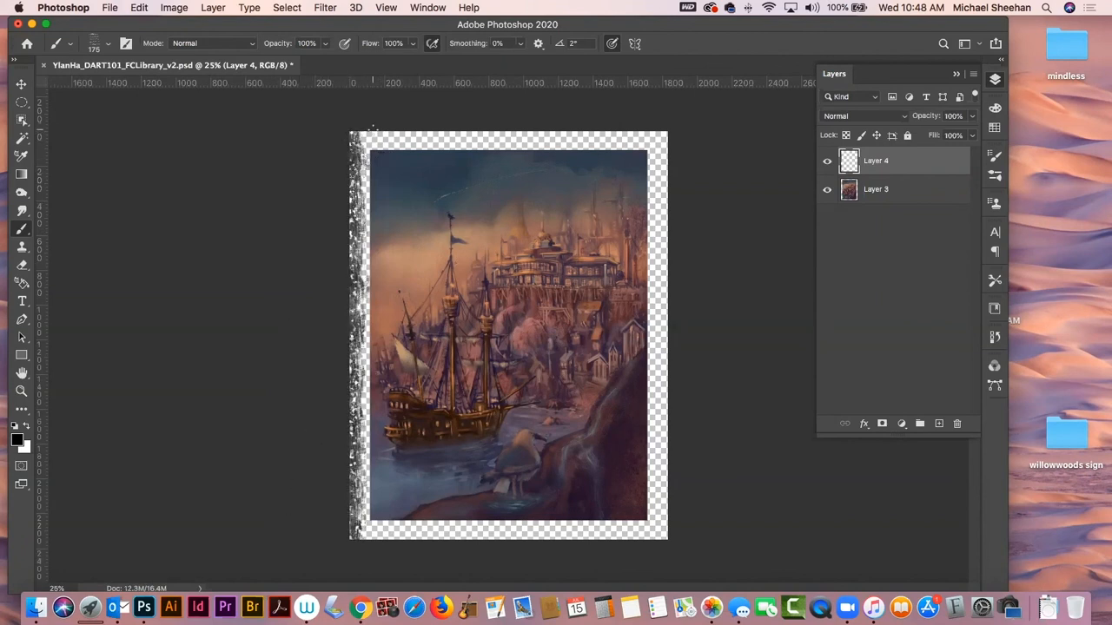
{"action": "mouse_move", "coordinate": [371, 139]}
{"action": "left_mouse_down"}
{"action": "mouse_move", "coordinate": [304, 499]}
{"action": "mouse_move", "coordinate": [311, 530]}
{"action": "left_mouse_up"}
{"action": "key", "text": "super+z"}
{"action": "mouse_move", "coordinate": [360, 134]}
{"action": "left_mouse_down"}
{"action": "mouse_move", "coordinate": [303, 494]}
{"action": "mouse_move", "coordinate": [310, 545]}
{"action": "mouse_move", "coordinate": [353, 521]}
{"action": "mouse_move", "coordinate": [347, 151]}
{"action": "mouse_move", "coordinate": [377, 134]}
{"action": "mouse_move", "coordinate": [658, 131]}
{"action": "mouse_move", "coordinate": [335, 141]}
{"action": "mouse_move", "coordinate": [372, 320]}
{"action": "mouse_move", "coordinate": [372, 538]}
{"action": "left_mouse_up"}
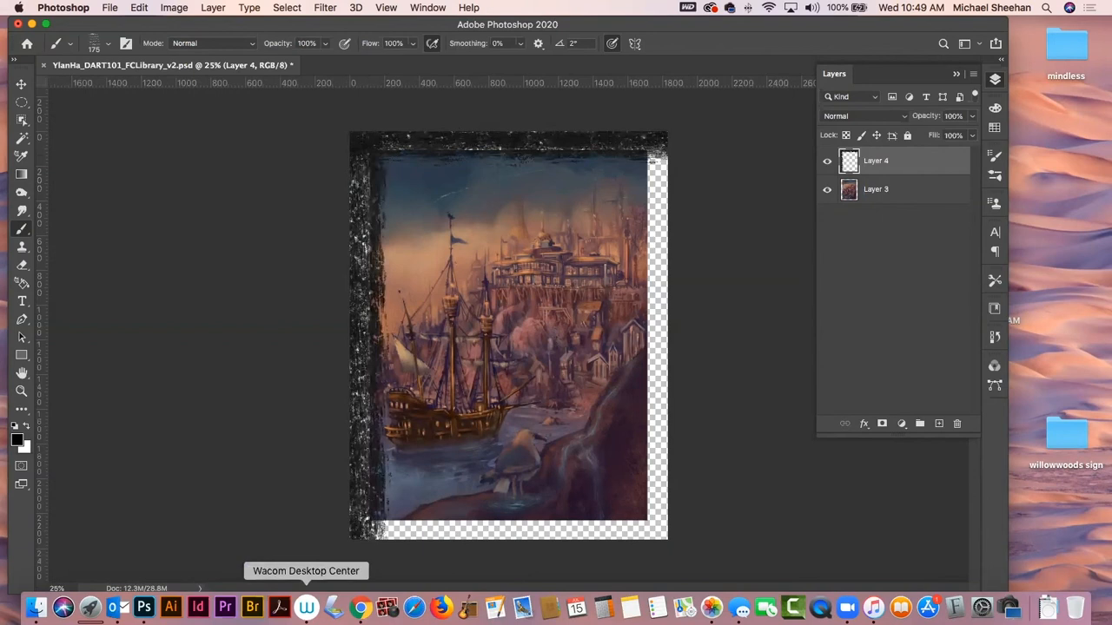
{"action": "key", "text": "super+z"}
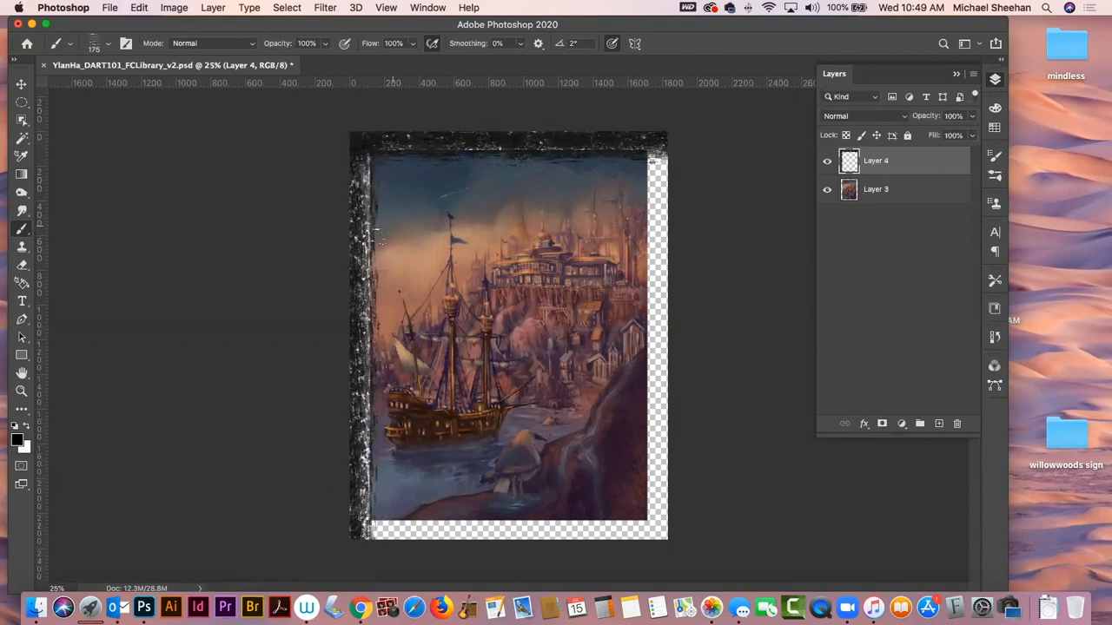
- Paint the final dark grunge strokes along the left and right edges
{"action": "mouse_move", "coordinate": [360, 153]}
{"action": "left_mouse_down"}
{"action": "mouse_move", "coordinate": [369, 549]}
{"action": "mouse_move", "coordinate": [485, 529]}
{"action": "mouse_move", "coordinate": [720, 529]}
{"action": "mouse_move", "coordinate": [326, 522]}
{"action": "mouse_move", "coordinate": [580, 516]}
{"action": "mouse_move", "coordinate": [678, 485]}
{"action": "left_mouse_up"}
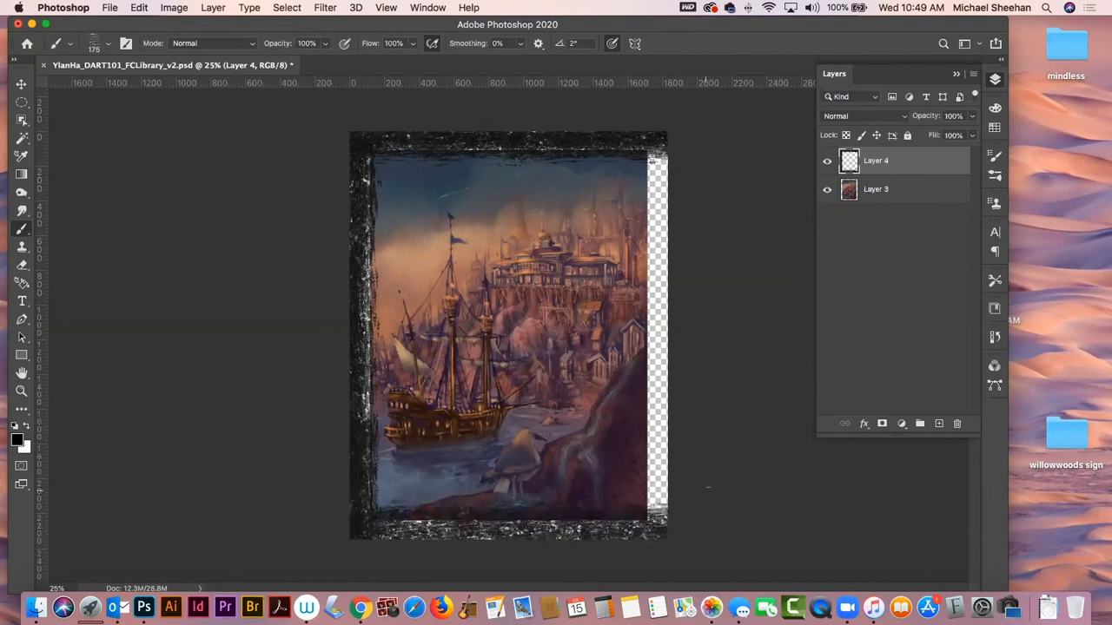
{"action": "mouse_move", "coordinate": [660, 146]}
{"action": "left_mouse_down"}
{"action": "mouse_move", "coordinate": [656, 526]}
{"action": "mouse_move", "coordinate": [675, 148]}
{"action": "mouse_move", "coordinate": [674, 486]}
{"action": "left_mouse_up"}
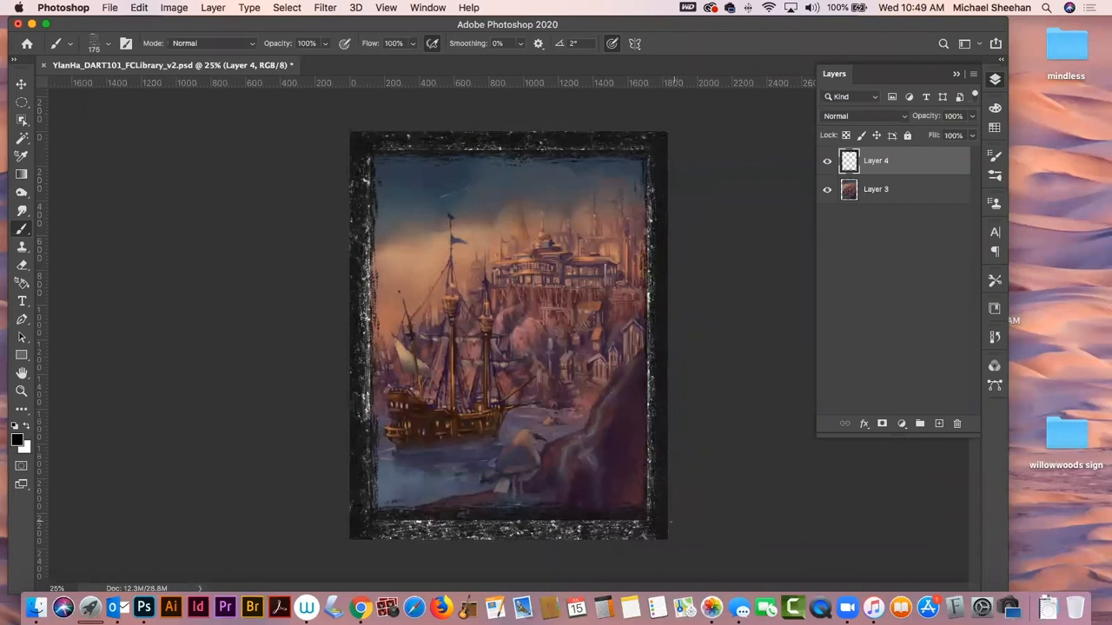
{"action": "mouse_move", "coordinate": [657, 532]}
{"action": "left_mouse_down"}
{"action": "mouse_move", "coordinate": [653, 183]}
{"action": "mouse_move", "coordinate": [678, 396]}
{"action": "left_mouse_up"}
- Move Layer 4 below Layer 3 and clip it, then undo that and the latest strokes
{"action": "left_click_drag", "start_coordinate": [944, 155], "coordinate": [947, 196]}
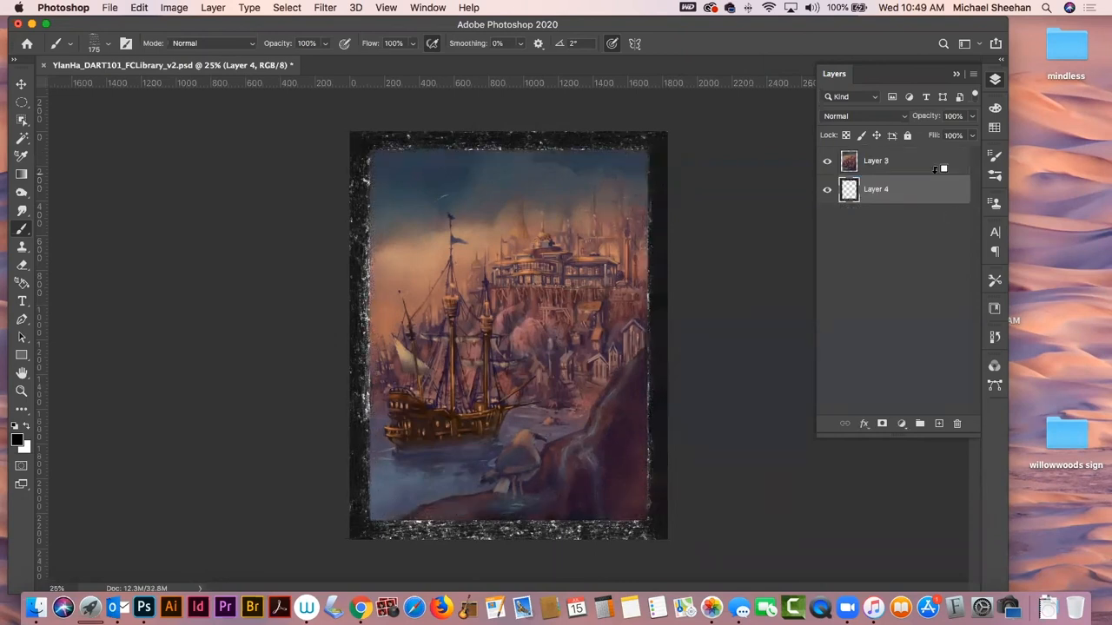
{"action": "left_click", "coordinate": [935, 179], "text": "alt"}
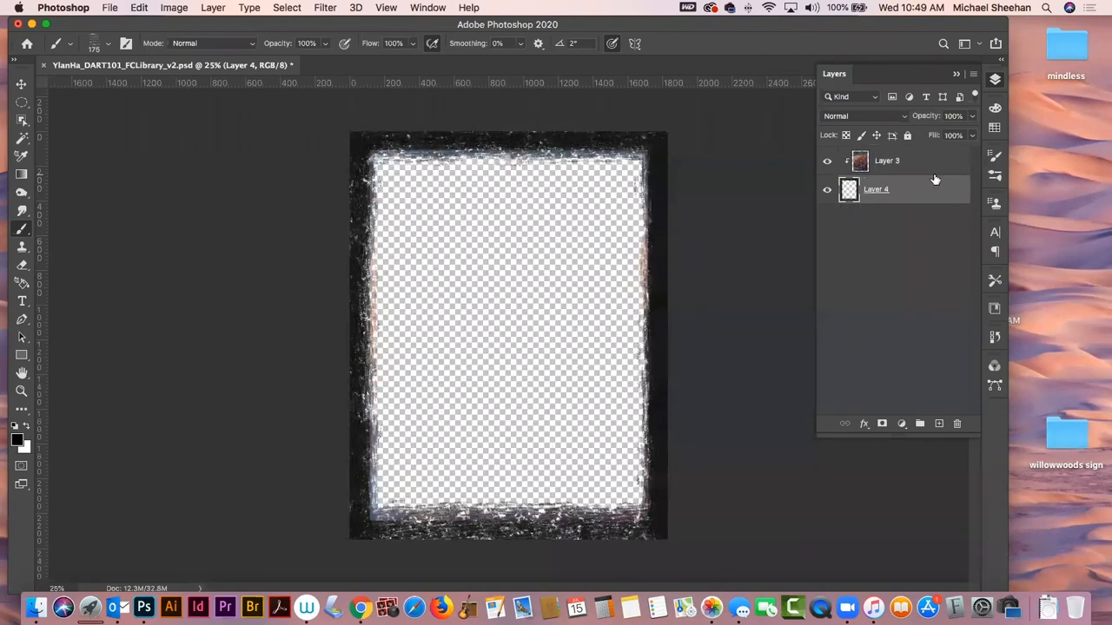
{"action": "key", "text": "super+z"}
{"action": "key", "text": "super+z"}
{"action": "key", "text": "super+z"}
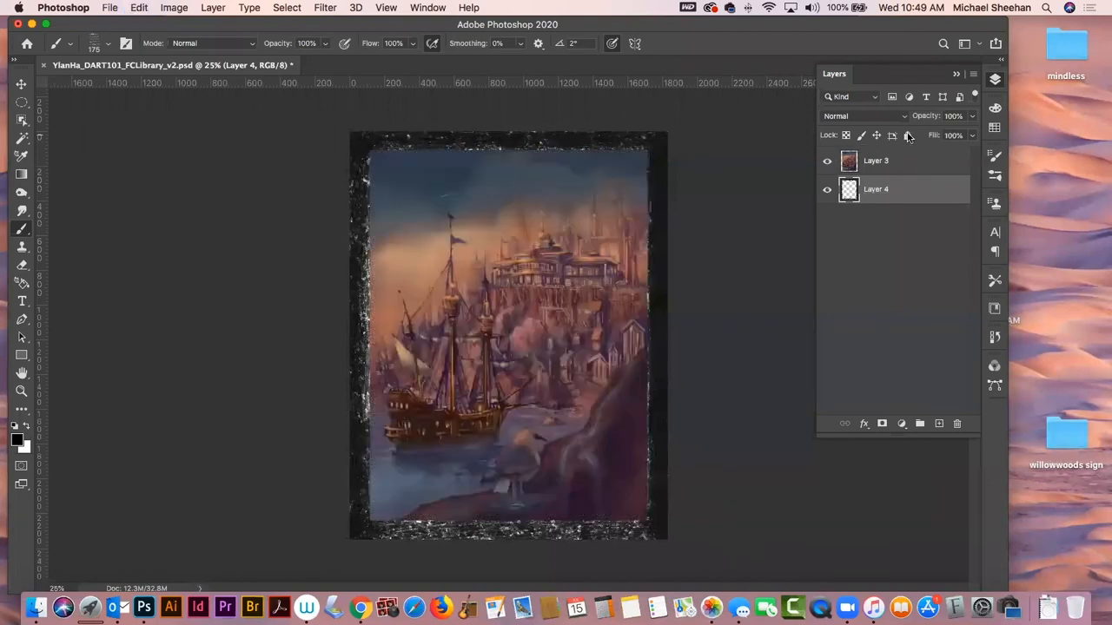
{"action": "key", "text": "super+z"}
{"action": "key", "text": "super+z"}
{"action": "key", "text": "super+z"}
{"action": "key", "text": "super+z"}
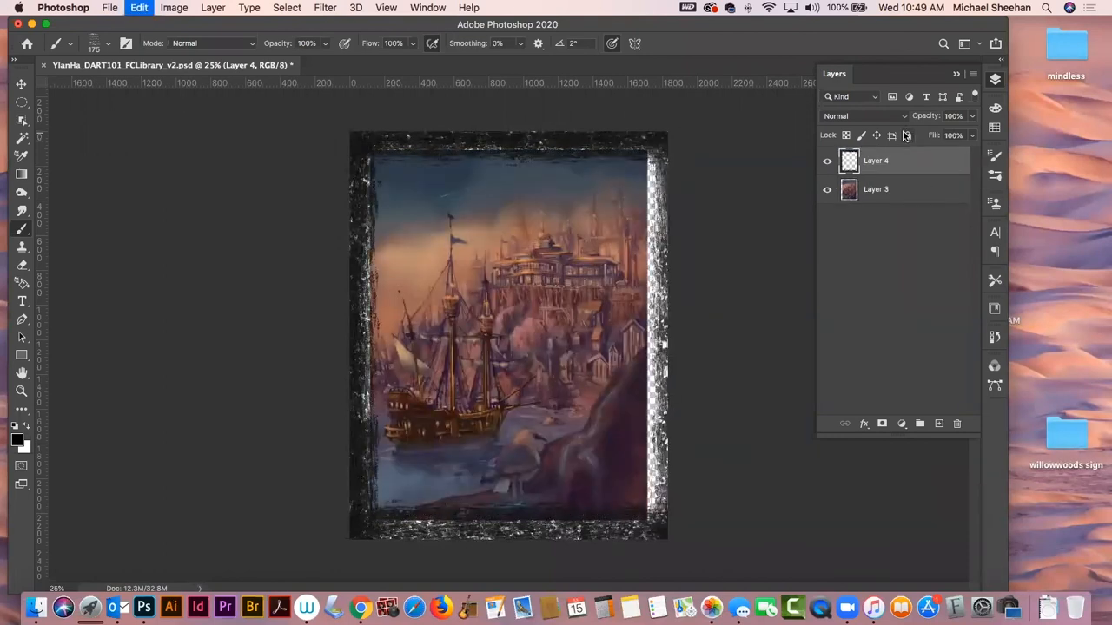
- Undo further, redo Merge Layers from the Edit menu, and nudge the merged layer
{"action": "key", "text": "super+z"}
{"action": "key", "text": "super+z"}
{"action": "key", "text": "super+z"}
{"action": "key", "text": "super+z"}
{"action": "key", "text": "super+z"}
{"action": "key", "text": "super+z"}
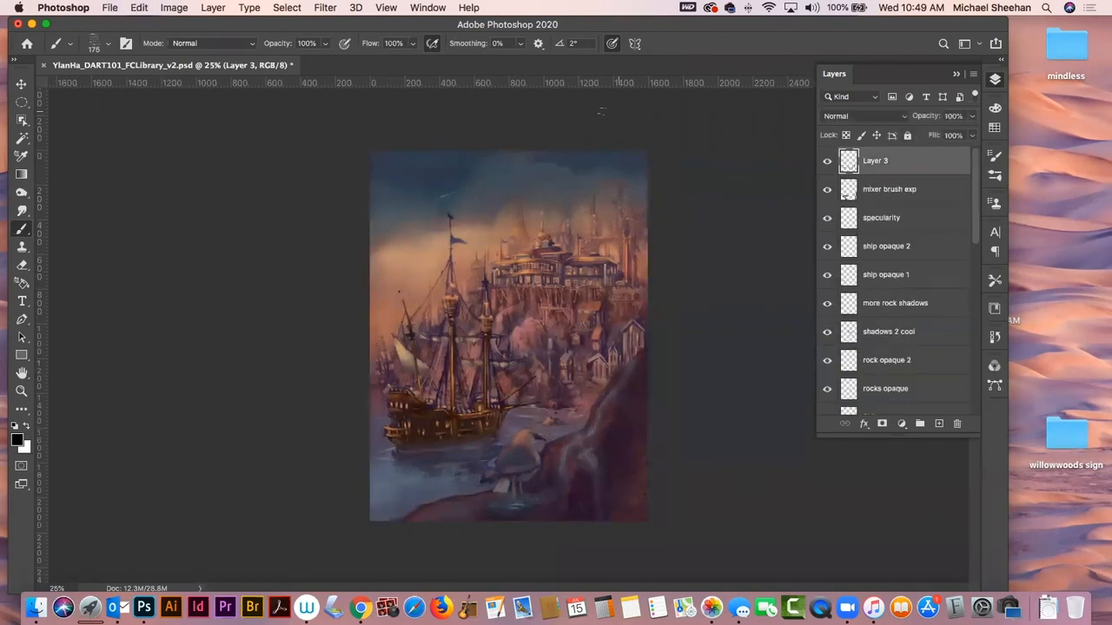
{"action": "left_click", "coordinate": [140, 8]}
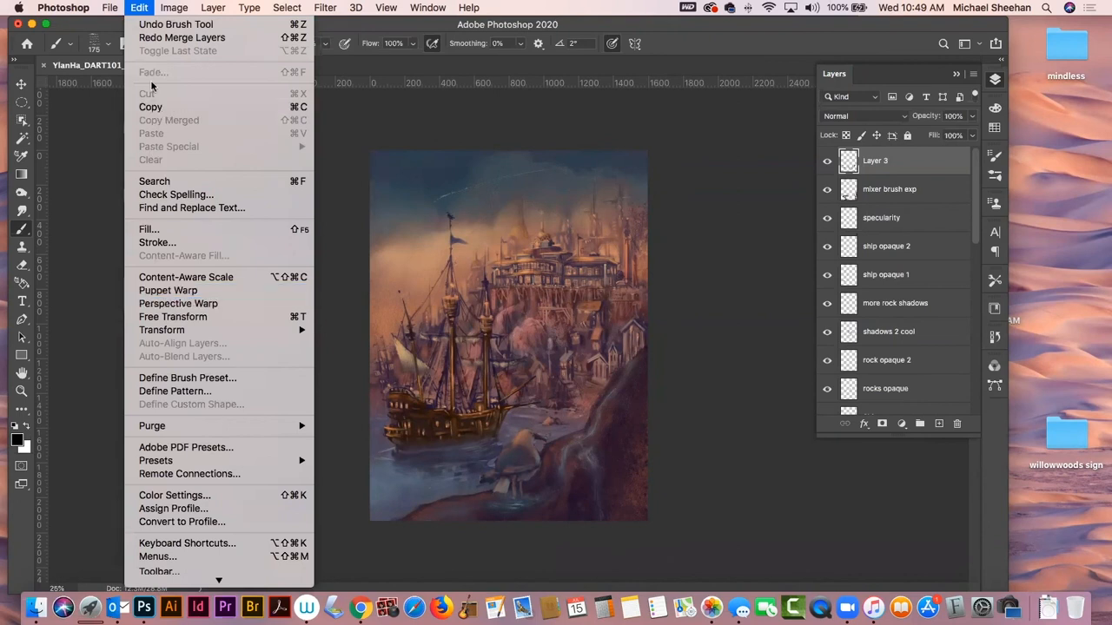
{"action": "left_click", "coordinate": [154, 38]}
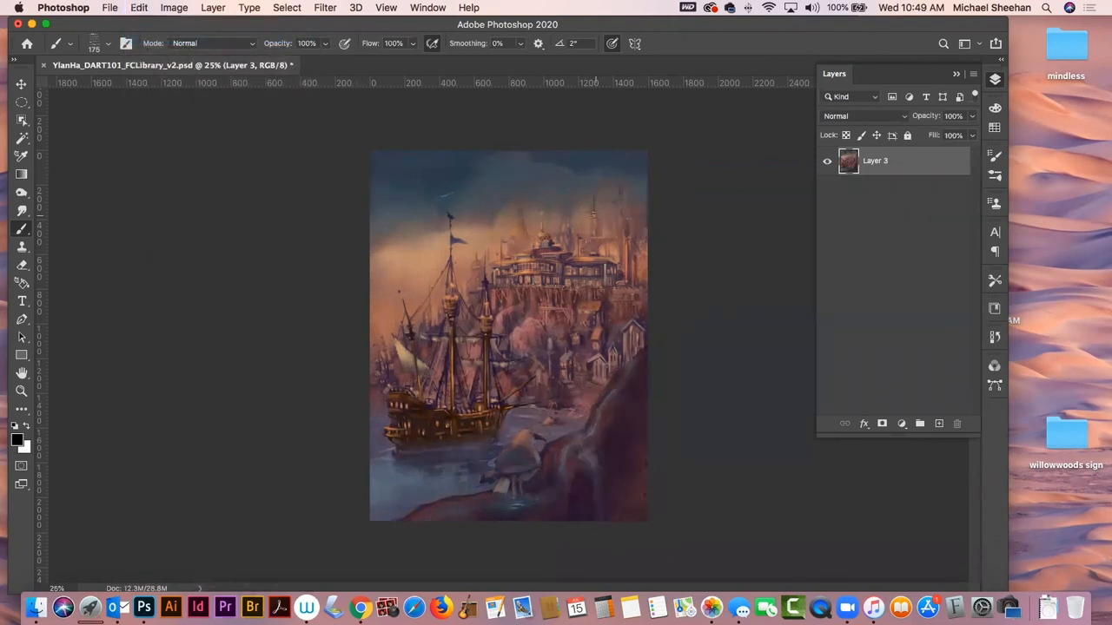
{"action": "left_click", "coordinate": [22, 83]}
{"action": "left_click_drag", "start_coordinate": [649, 149], "coordinate": [655, 140]}
- Undo the accidental enlargements of the painting layer and exit the transform
{"action": "key", "text": "super+z"}
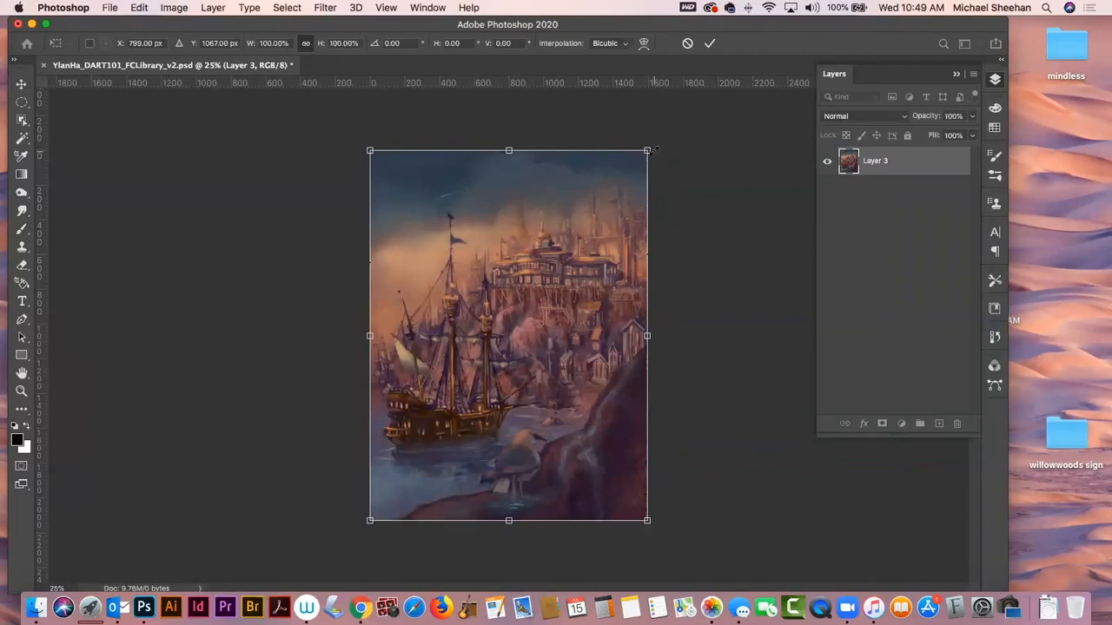
{"action": "left_click_drag", "start_coordinate": [647, 151], "coordinate": [657, 136]}
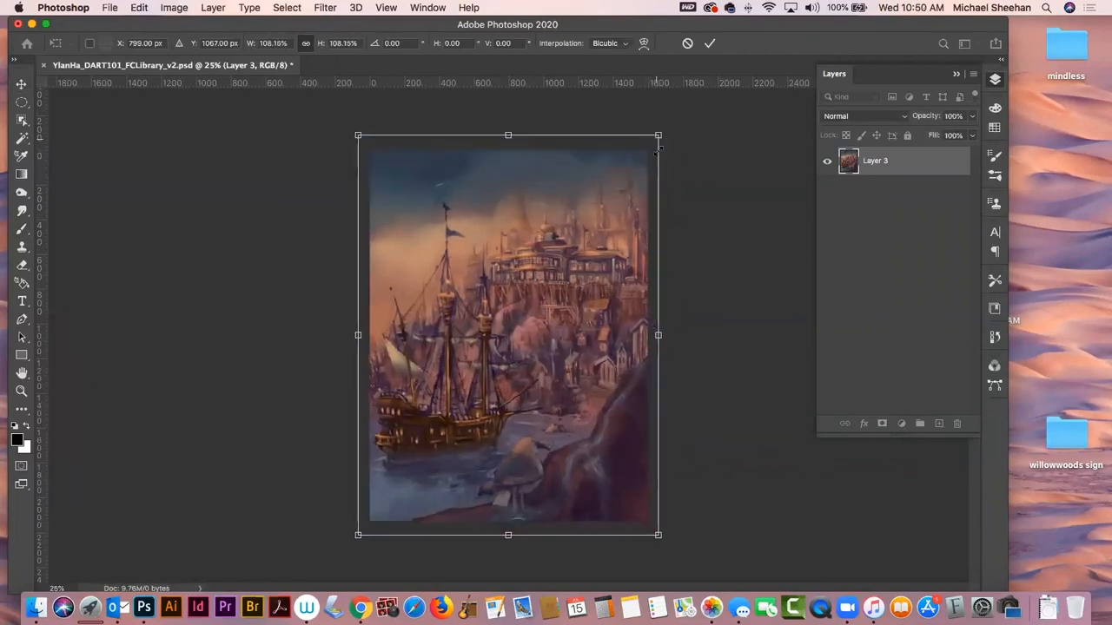
{"action": "key", "text": "super+z"}
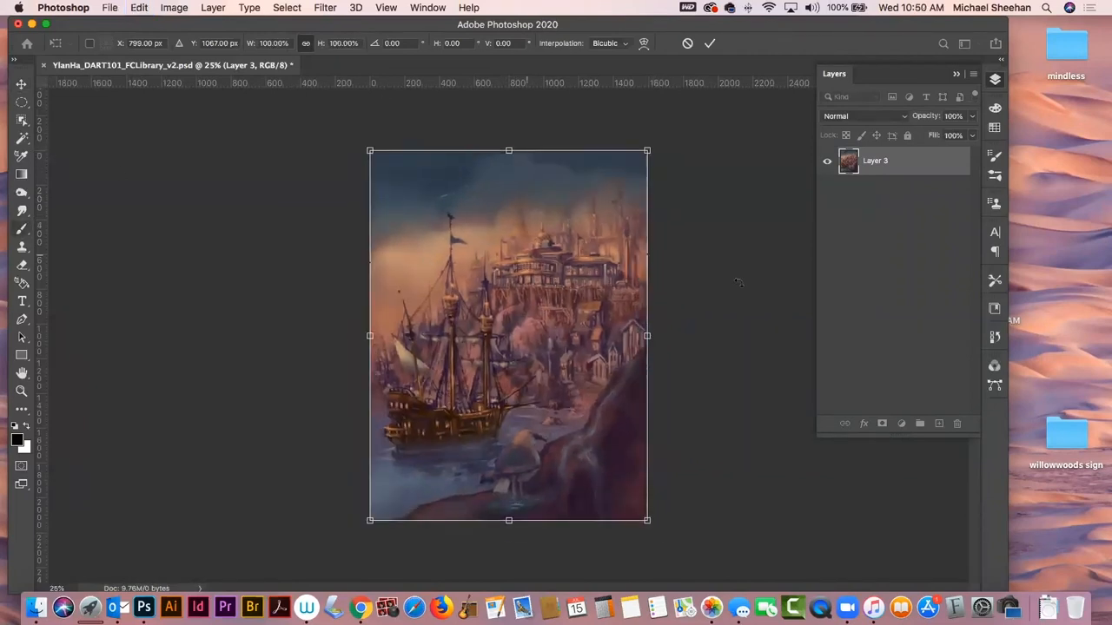
{"action": "left_click", "coordinate": [19, 84]}
- Extend the crop outward around the painting to add a transparent margin
{"action": "key", "text": "c"}
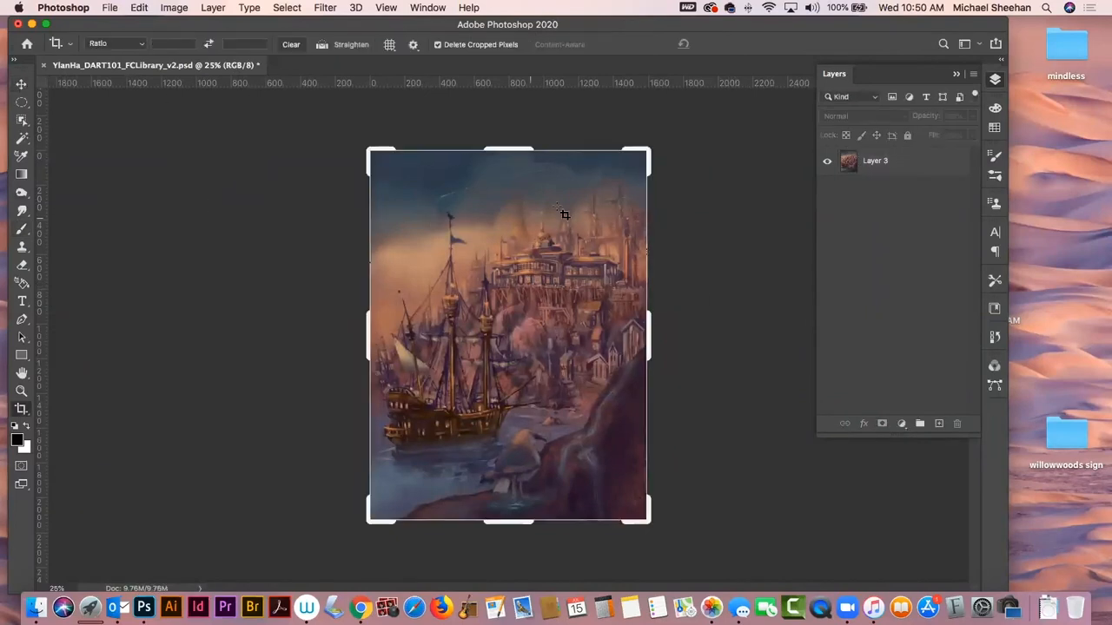
{"action": "left_click_drag", "start_coordinate": [649, 154], "coordinate": [662, 135]}
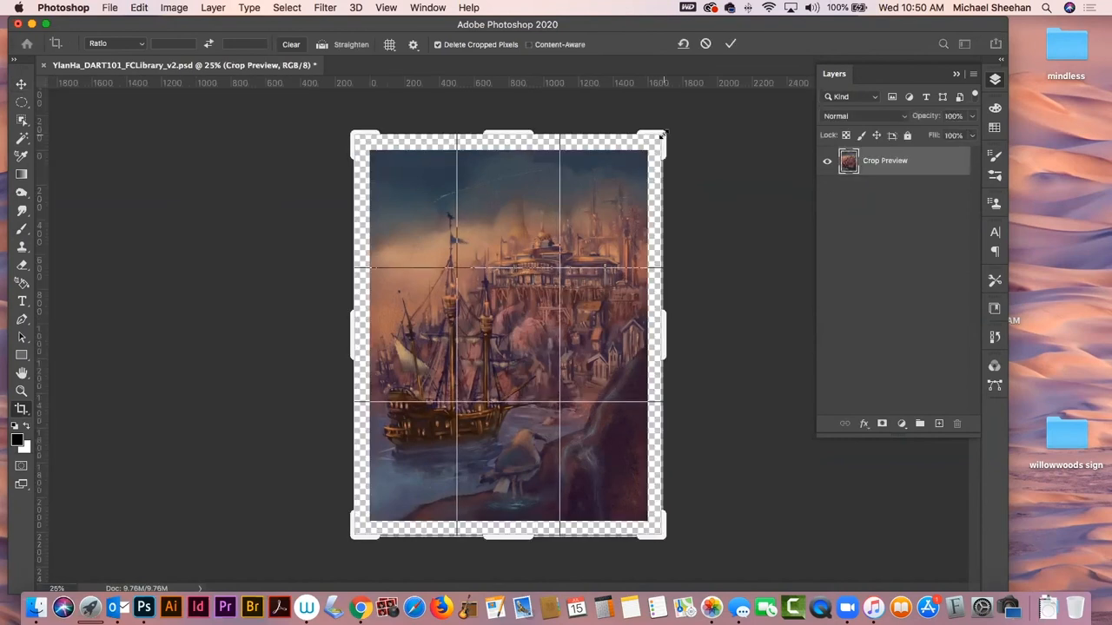
{"action": "key", "text": "Return"}
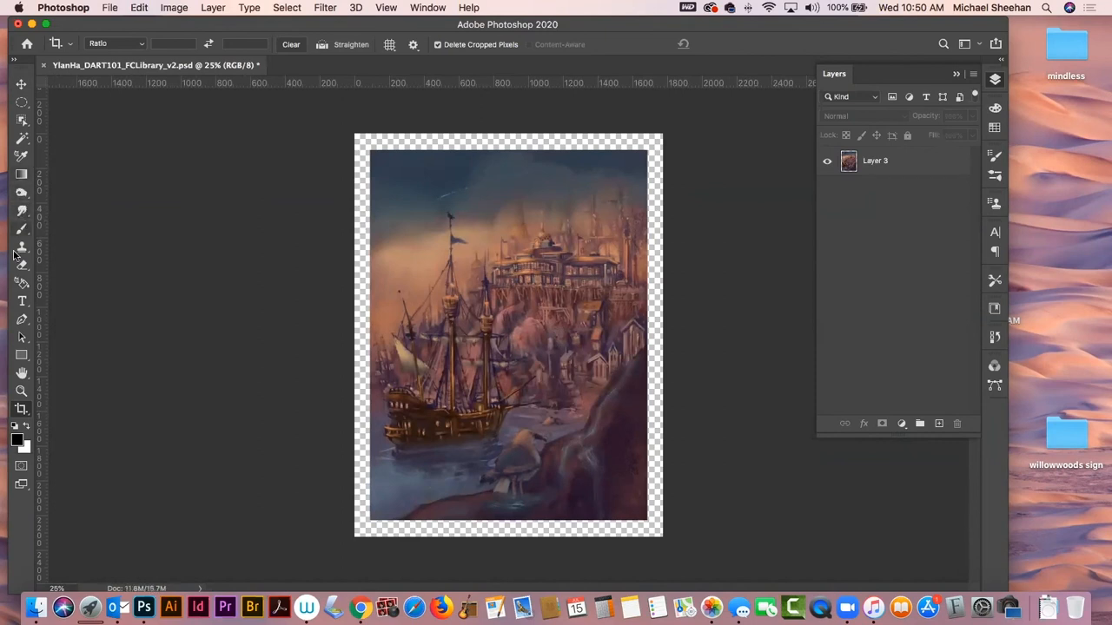
{"action": "left_click", "coordinate": [22, 229]}
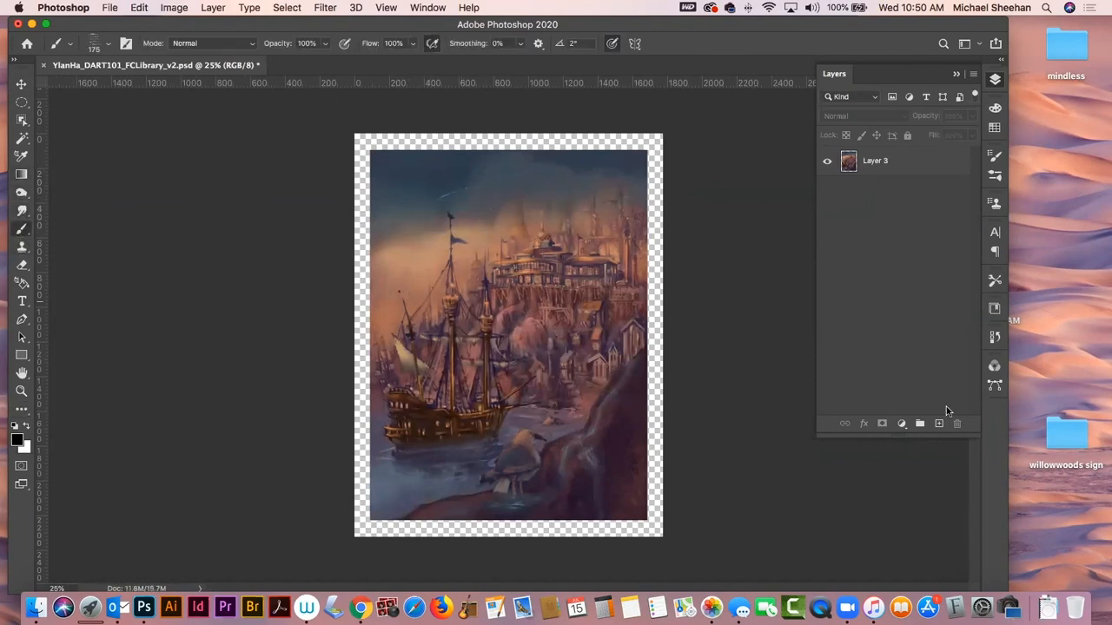
- Add Layer 4 and paint dark textured strokes along the edges and across the image
{"action": "left_click", "coordinate": [938, 425]}
{"action": "mouse_move", "coordinate": [396, 160]}
{"action": "left_mouse_down"}
{"action": "mouse_move", "coordinate": [398, 517]}
{"action": "mouse_move", "coordinate": [382, 403]}
{"action": "mouse_move", "coordinate": [382, 163]}
{"action": "mouse_move", "coordinate": [638, 149]}
{"action": "mouse_move", "coordinate": [639, 161]}
{"action": "mouse_move", "coordinate": [389, 163]}
{"action": "mouse_move", "coordinate": [547, 154]}
{"action": "mouse_move", "coordinate": [640, 156]}
{"action": "mouse_move", "coordinate": [652, 169]}
{"action": "mouse_move", "coordinate": [606, 186]}
{"action": "mouse_move", "coordinate": [632, 179]}
{"action": "mouse_move", "coordinate": [634, 521]}
{"action": "mouse_move", "coordinate": [647, 178]}
{"action": "left_mouse_up"}
{"action": "key", "text": "super+z"}
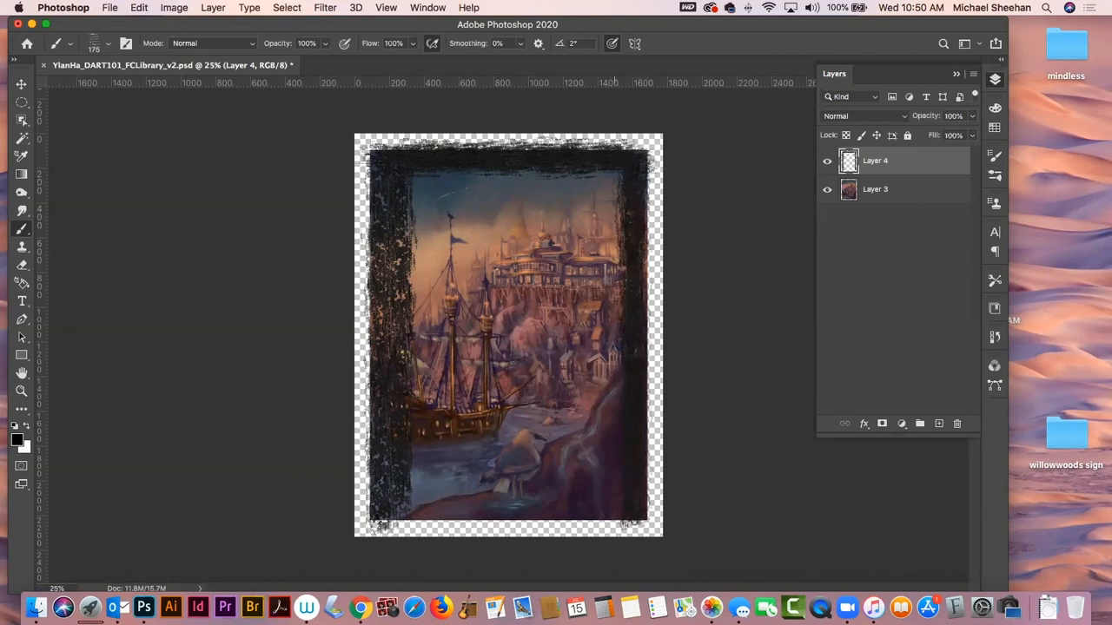
{"action": "mouse_move", "coordinate": [647, 178]}
{"action": "left_mouse_down"}
{"action": "mouse_move", "coordinate": [647, 221]}
{"action": "mouse_move", "coordinate": [474, 520]}
{"action": "mouse_move", "coordinate": [387, 517]}
{"action": "mouse_move", "coordinate": [408, 503]}
{"action": "mouse_move", "coordinate": [608, 515]}
{"action": "left_mouse_up"}
{"action": "mouse_move", "coordinate": [564, 486]}
{"action": "left_mouse_down"}
{"action": "mouse_move", "coordinate": [439, 473]}
{"action": "mouse_move", "coordinate": [521, 391]}
{"action": "mouse_move", "coordinate": [586, 433]}
{"action": "mouse_move", "coordinate": [618, 260]}
{"action": "mouse_move", "coordinate": [619, 178]}
{"action": "mouse_move", "coordinate": [440, 171]}
{"action": "mouse_move", "coordinate": [486, 257]}
{"action": "mouse_move", "coordinate": [474, 281]}
{"action": "left_mouse_up"}
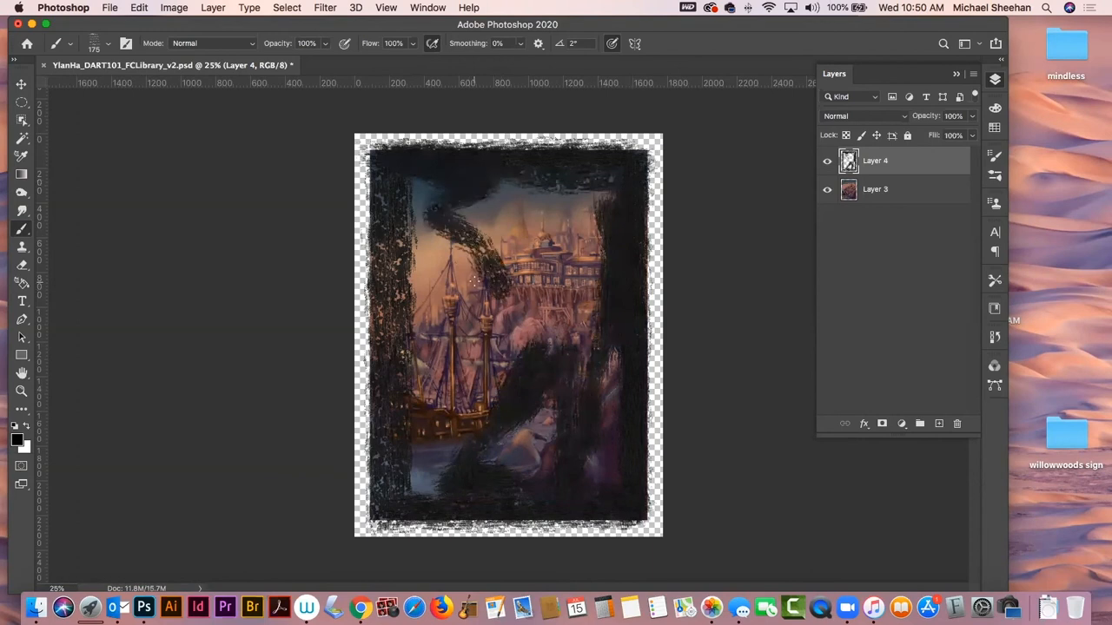
{"action": "mouse_move", "coordinate": [432, 223]}
{"action": "left_mouse_down"}
{"action": "mouse_move", "coordinate": [453, 330]}
{"action": "mouse_move", "coordinate": [466, 326]}
{"action": "left_mouse_up"}
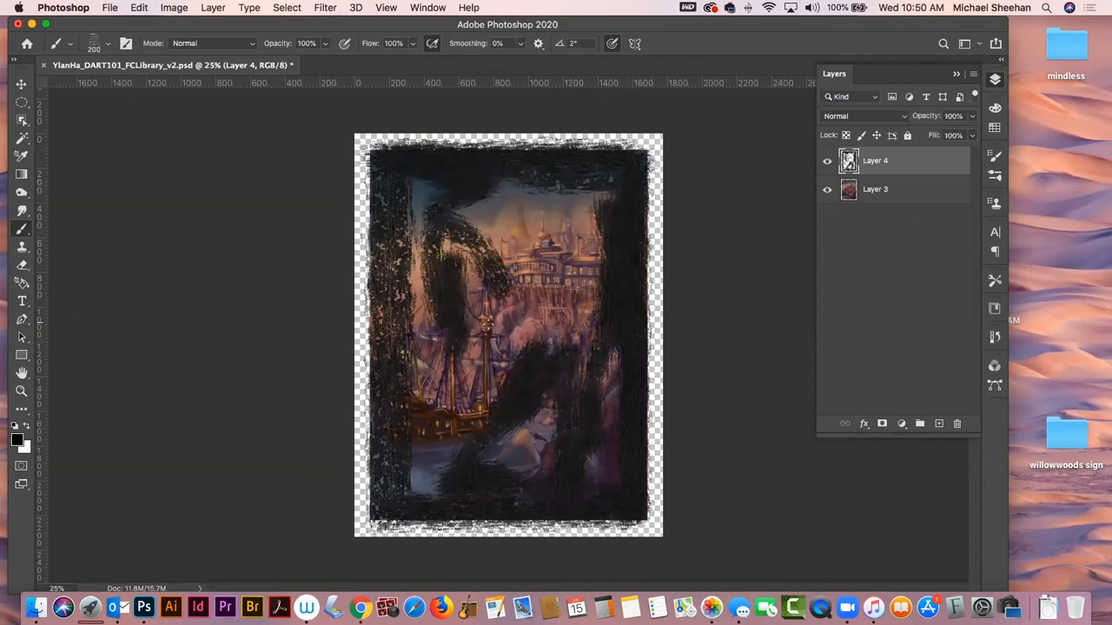
- Cover remaining light areas with a 700 brush, then move Layer 4 below Layer 3
{"action": "key", "text": "bracketright"}
{"action": "key", "text": "bracketright"}
{"action": "mouse_move", "coordinate": [510, 211]}
{"action": "left_mouse_down"}
{"action": "mouse_move", "coordinate": [515, 299]}
{"action": "mouse_move", "coordinate": [528, 268]}
{"action": "mouse_move", "coordinate": [573, 251]}
{"action": "left_mouse_up"}
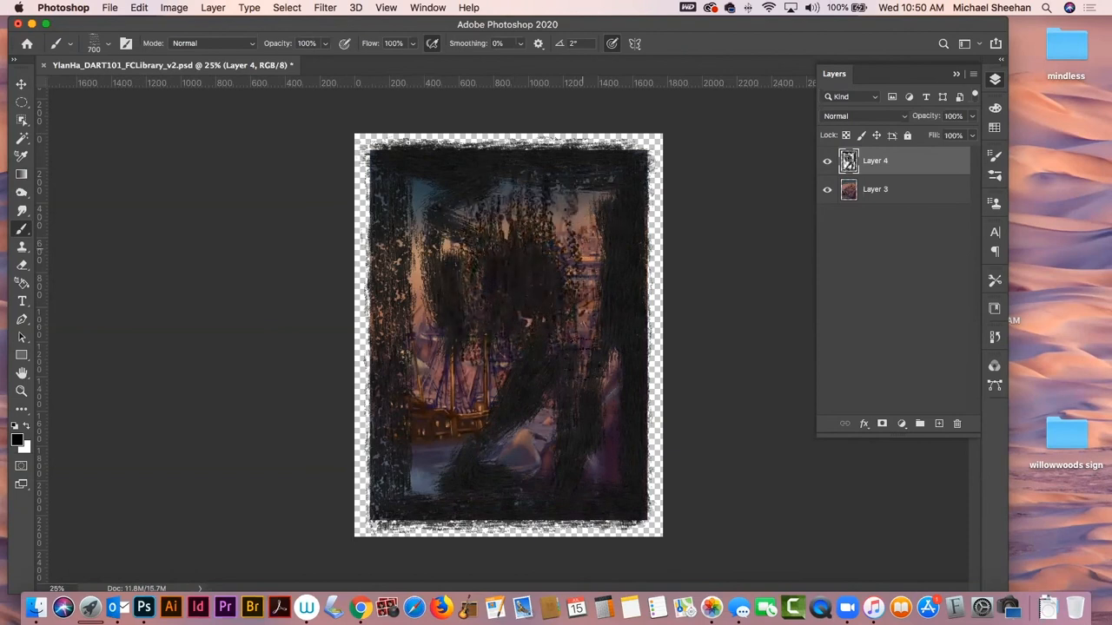
{"action": "left_click_drag", "start_coordinate": [579, 204], "coordinate": [583, 332]}
{"action": "left_click_drag", "start_coordinate": [554, 199], "coordinate": [531, 364]}
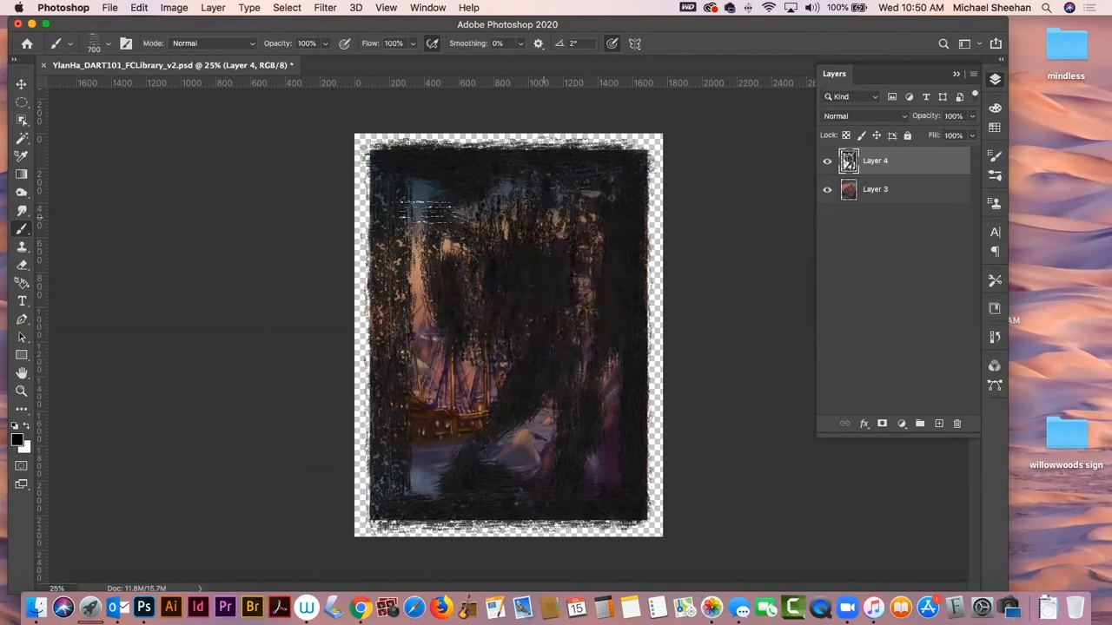
{"action": "mouse_move", "coordinate": [426, 202]}
{"action": "left_mouse_down"}
{"action": "mouse_move", "coordinate": [431, 399]}
{"action": "mouse_move", "coordinate": [443, 465]}
{"action": "mouse_move", "coordinate": [448, 431]}
{"action": "mouse_move", "coordinate": [500, 352]}
{"action": "mouse_move", "coordinate": [535, 464]}
{"action": "mouse_move", "coordinate": [563, 441]}
{"action": "mouse_move", "coordinate": [569, 304]}
{"action": "left_mouse_up"}
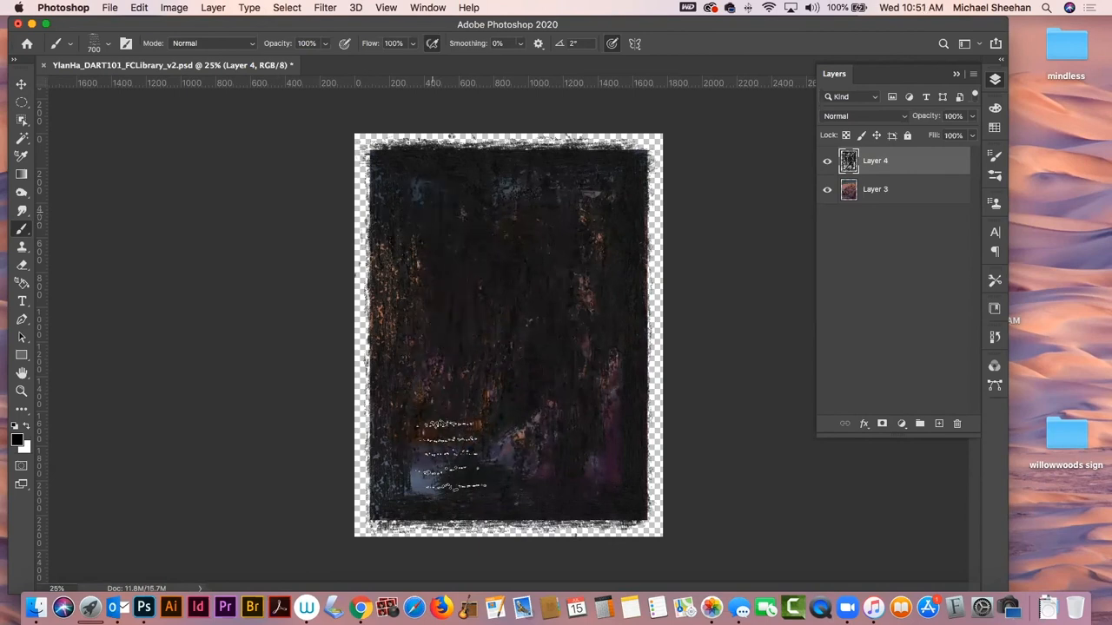
{"action": "mouse_move", "coordinate": [605, 463]}
{"action": "left_mouse_down"}
{"action": "mouse_move", "coordinate": [592, 234]}
{"action": "mouse_move", "coordinate": [533, 426]}
{"action": "mouse_move", "coordinate": [416, 467]}
{"action": "mouse_move", "coordinate": [433, 456]}
{"action": "left_mouse_up"}
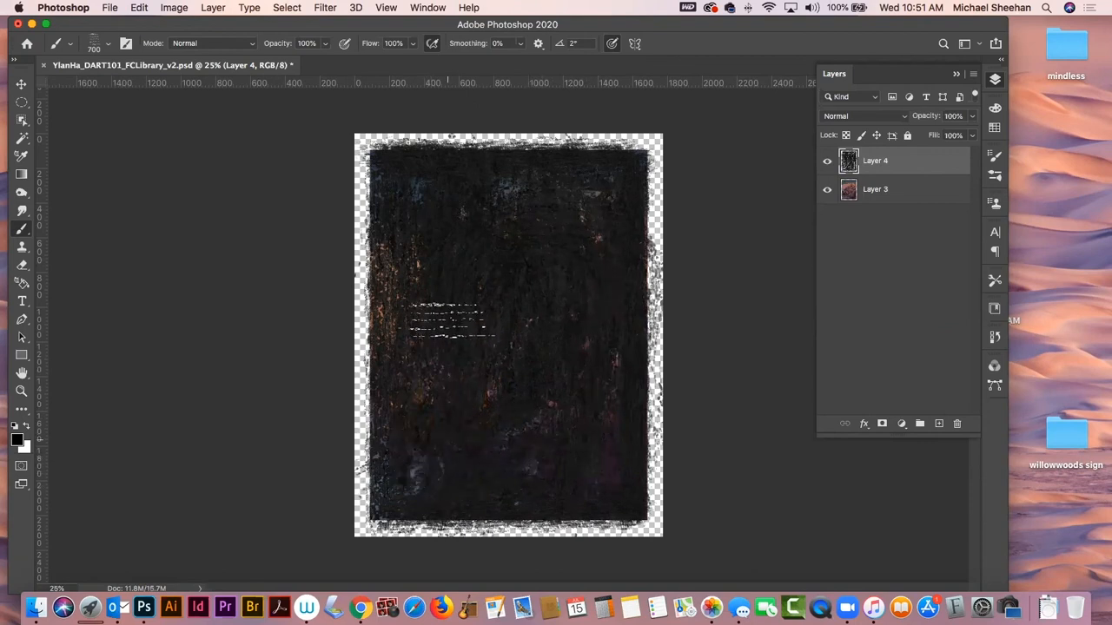
{"action": "left_click_drag", "start_coordinate": [904, 161], "coordinate": [933, 221]}
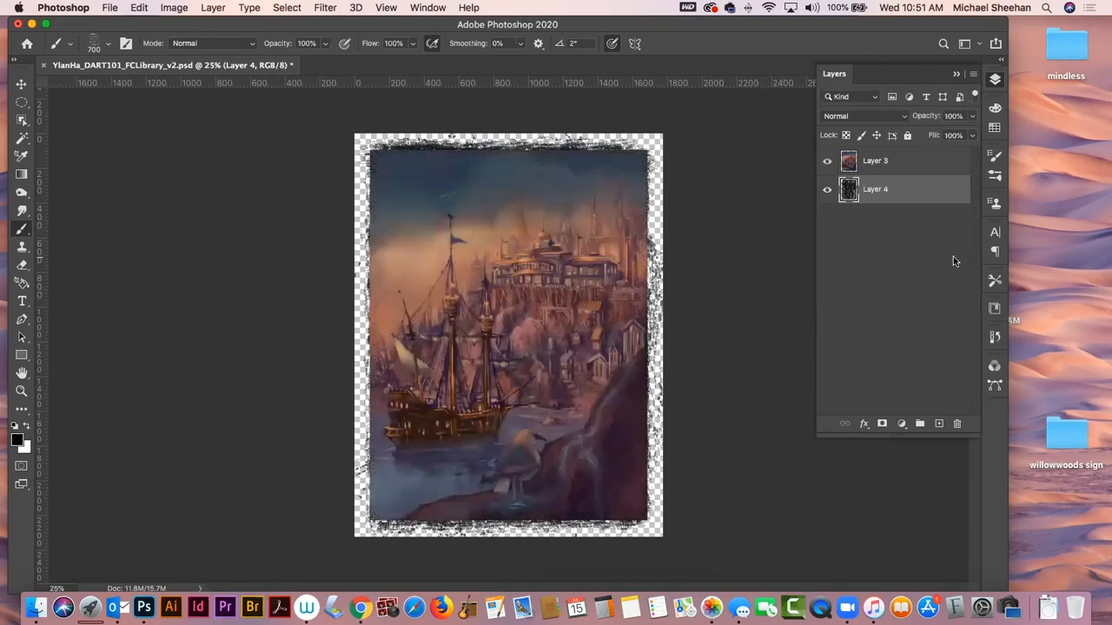
{"action": "left_click", "coordinate": [913, 175], "text": "alt"}
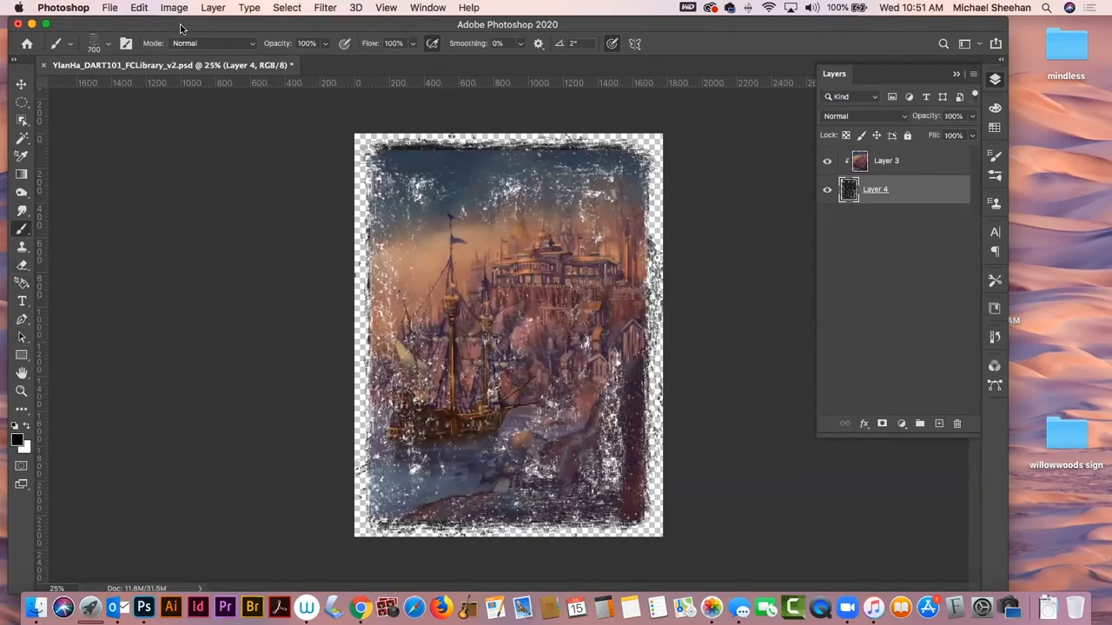
{"action": "left_click_drag", "start_coordinate": [181, 29], "coordinate": [186, 28]}
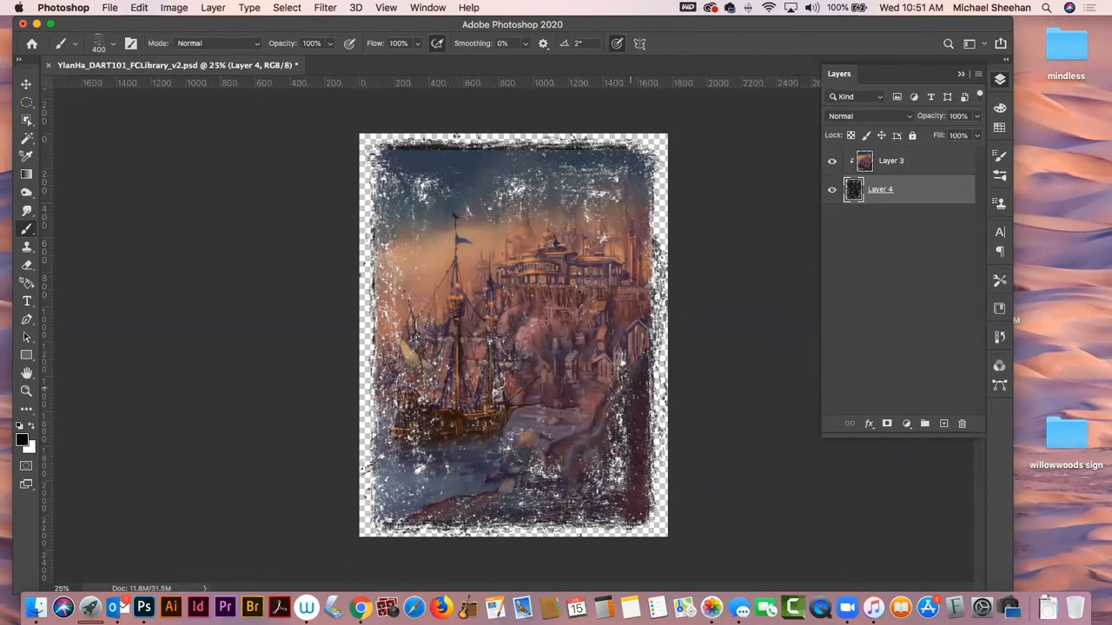
{"action": "mouse_move", "coordinate": [620, 387]}
{"action": "left_mouse_down"}
{"action": "mouse_move", "coordinate": [615, 482]}
{"action": "mouse_move", "coordinate": [608, 447]}
{"action": "left_mouse_up"}
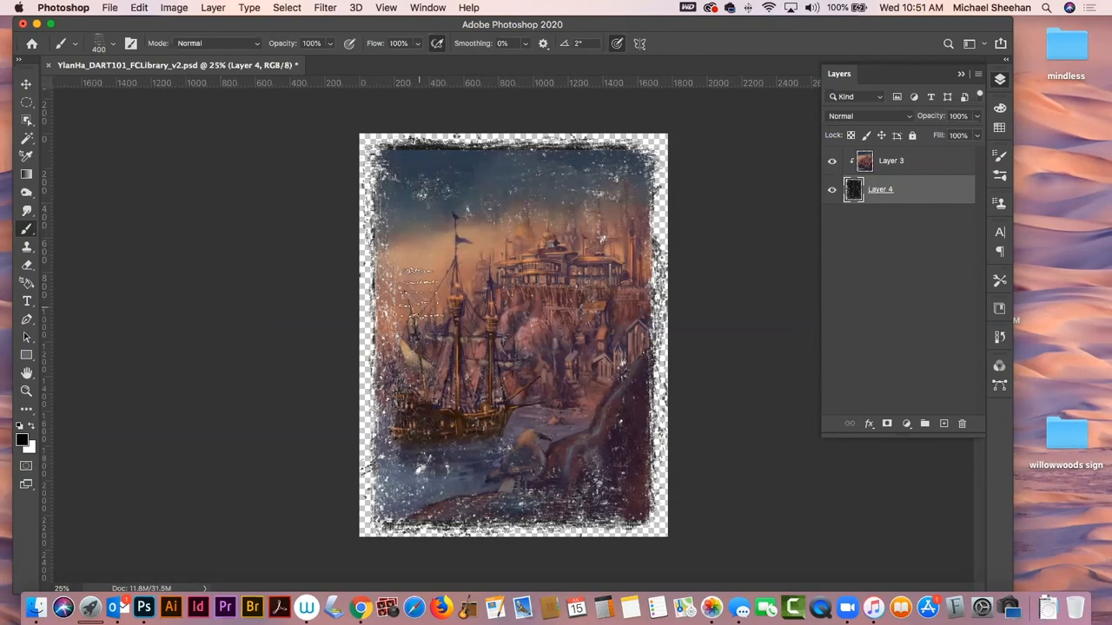
{"action": "mouse_move", "coordinate": [594, 488]}
{"action": "left_mouse_down"}
{"action": "mouse_move", "coordinate": [604, 478]}
{"action": "mouse_move", "coordinate": [599, 409]}
{"action": "mouse_move", "coordinate": [601, 469]}
{"action": "mouse_move", "coordinate": [420, 476]}
{"action": "mouse_move", "coordinate": [425, 460]}
{"action": "left_mouse_up"}
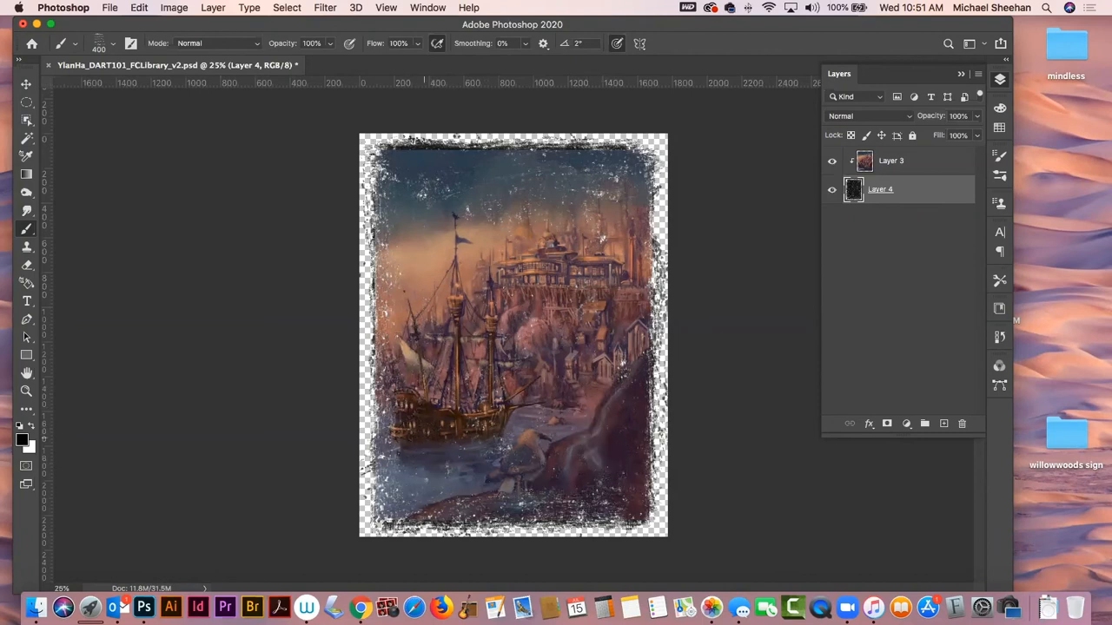
{"action": "mouse_move", "coordinate": [392, 180]}
{"action": "left_mouse_down"}
{"action": "mouse_move", "coordinate": [382, 252]}
{"action": "mouse_move", "coordinate": [399, 470]}
{"action": "mouse_move", "coordinate": [372, 502]}
{"action": "mouse_move", "coordinate": [374, 210]}
{"action": "left_mouse_up"}
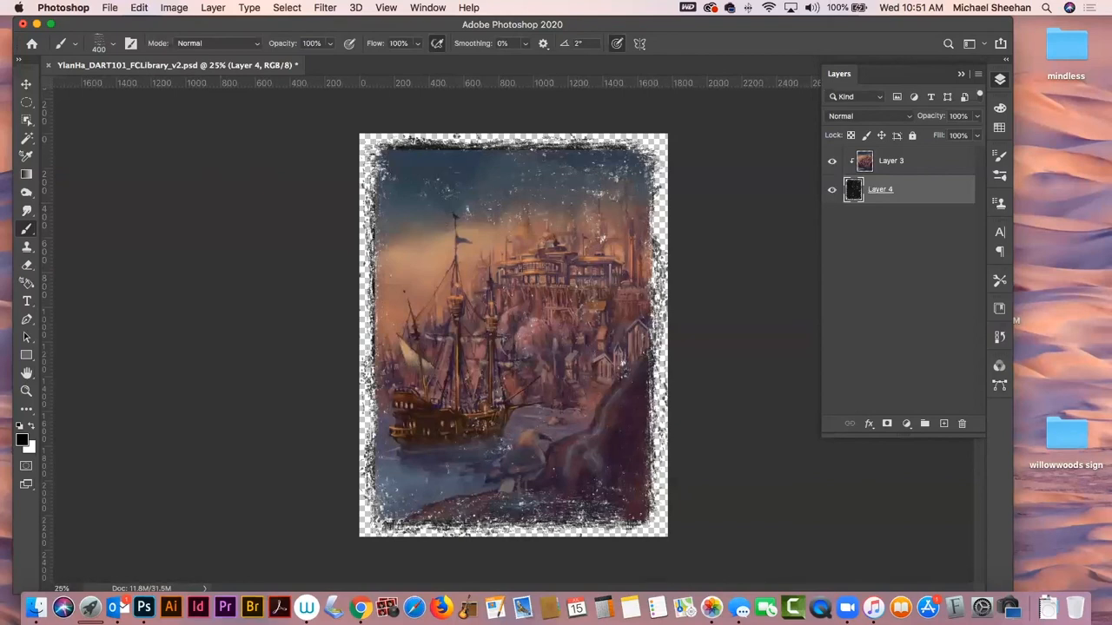
{"action": "left_click_drag", "start_coordinate": [0, 296], "coordinate": [504, 282]}
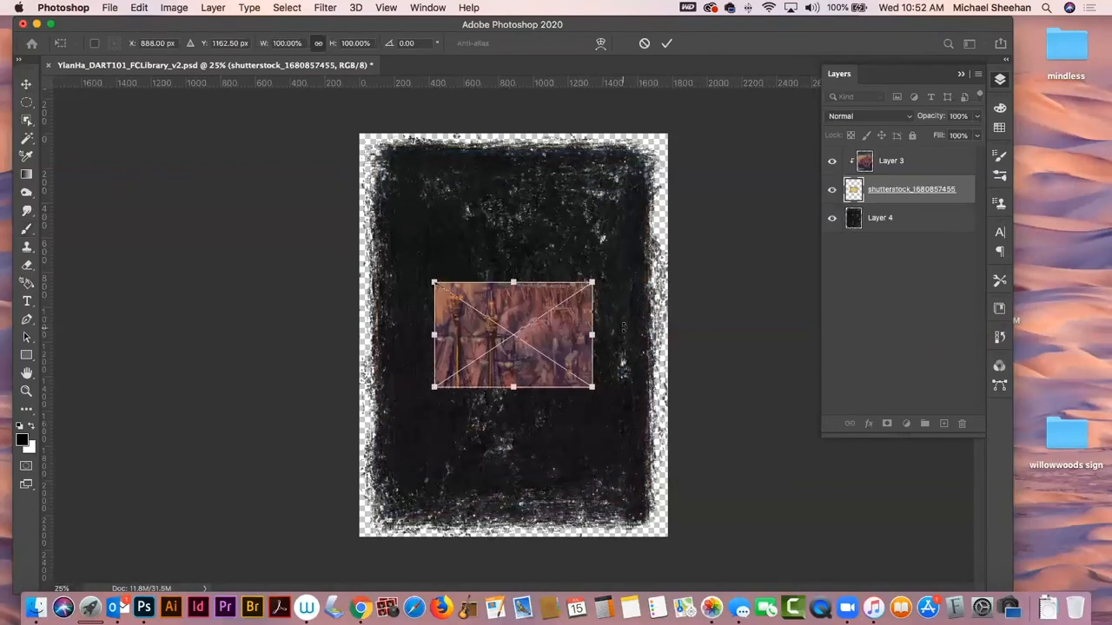
- Undo the placed texture and open shutterstock_1680857455.jpg in its own floating window
{"action": "left_click", "coordinate": [26, 84]}
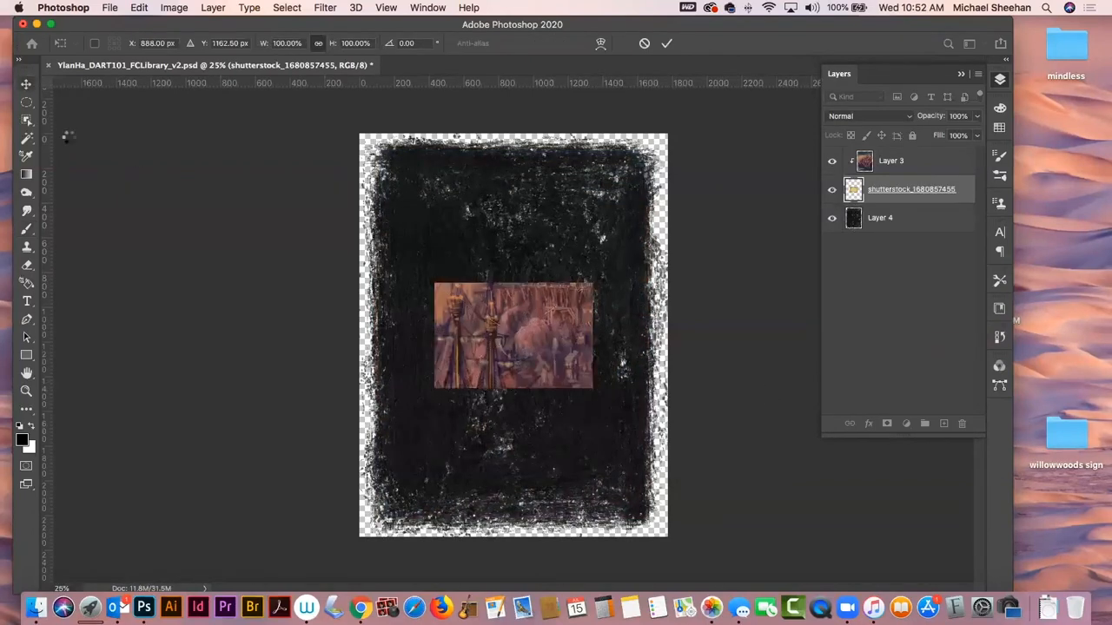
{"action": "key", "text": "super+z"}
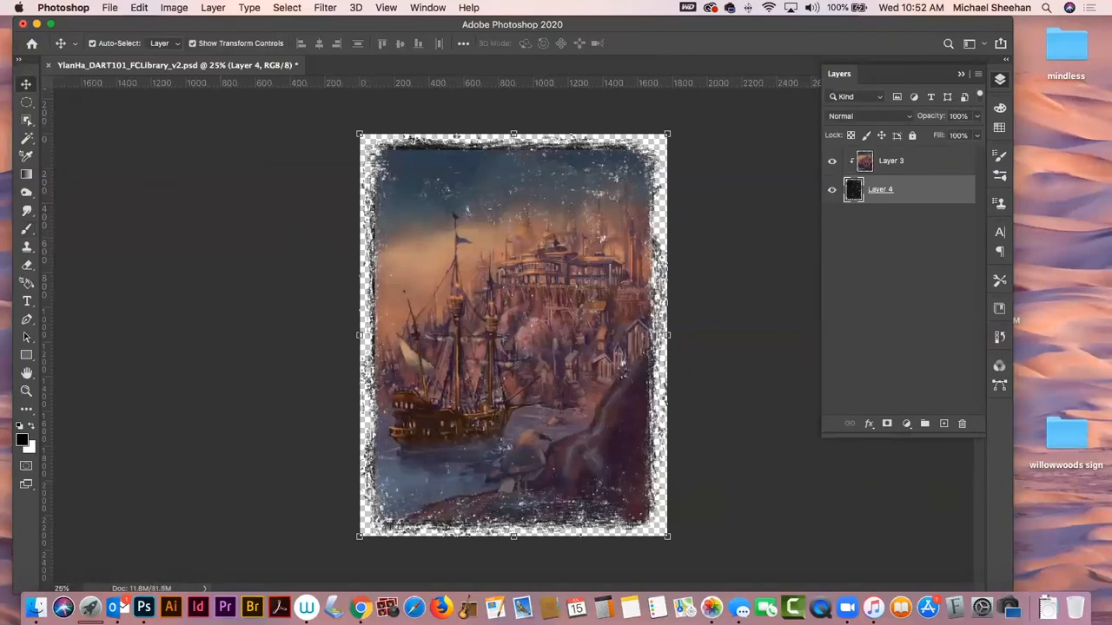
{"action": "left_click", "coordinate": [170, 26]}
{"action": "mouse_move", "coordinate": [202, 23]}
{"action": "left_mouse_down"}
{"action": "mouse_move", "coordinate": [199, 43]}
{"action": "mouse_move", "coordinate": [201, 7]}
{"action": "mouse_move", "coordinate": [213, 8]}
{"action": "left_mouse_up"}
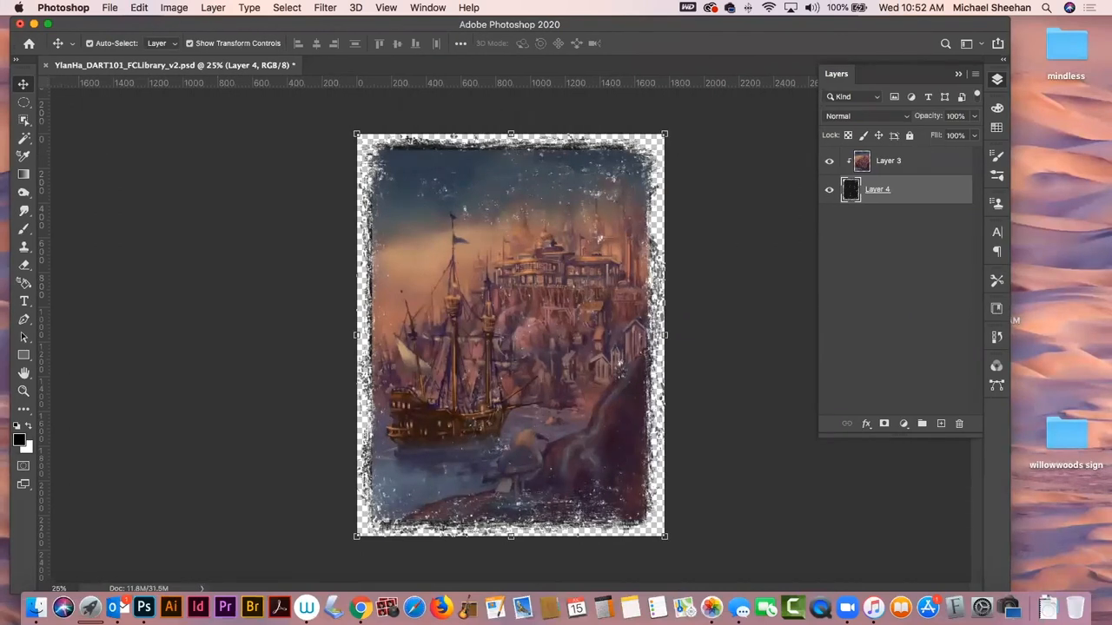
{"action": "left_click", "coordinate": [984, 270]}
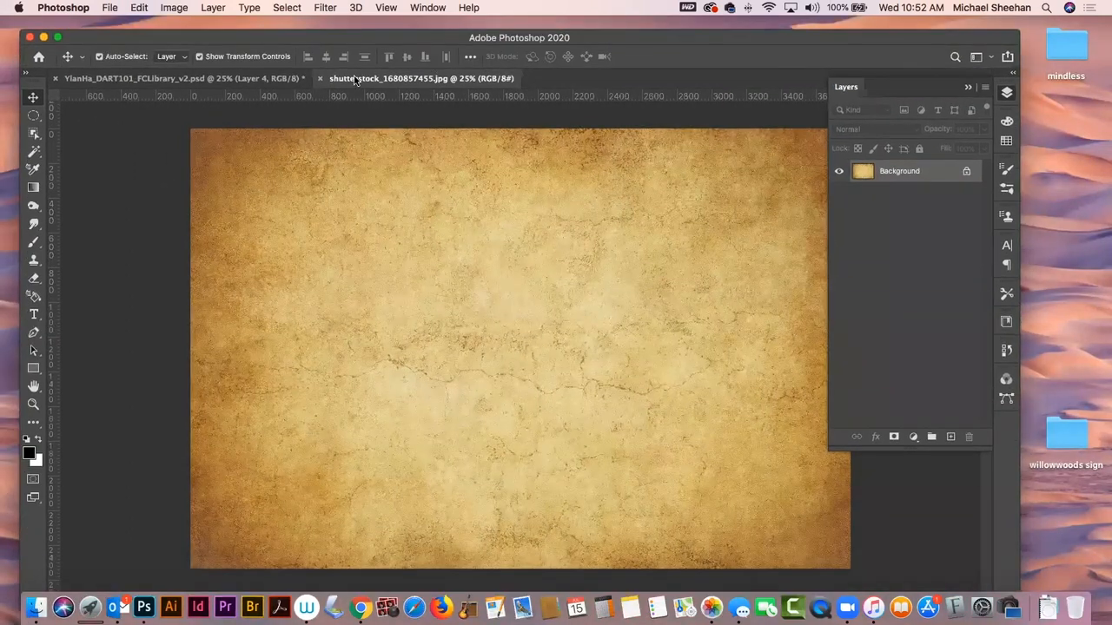
{"action": "left_click_drag", "start_coordinate": [354, 80], "coordinate": [0, 15]}
{"action": "left_click", "coordinate": [767, 285]}
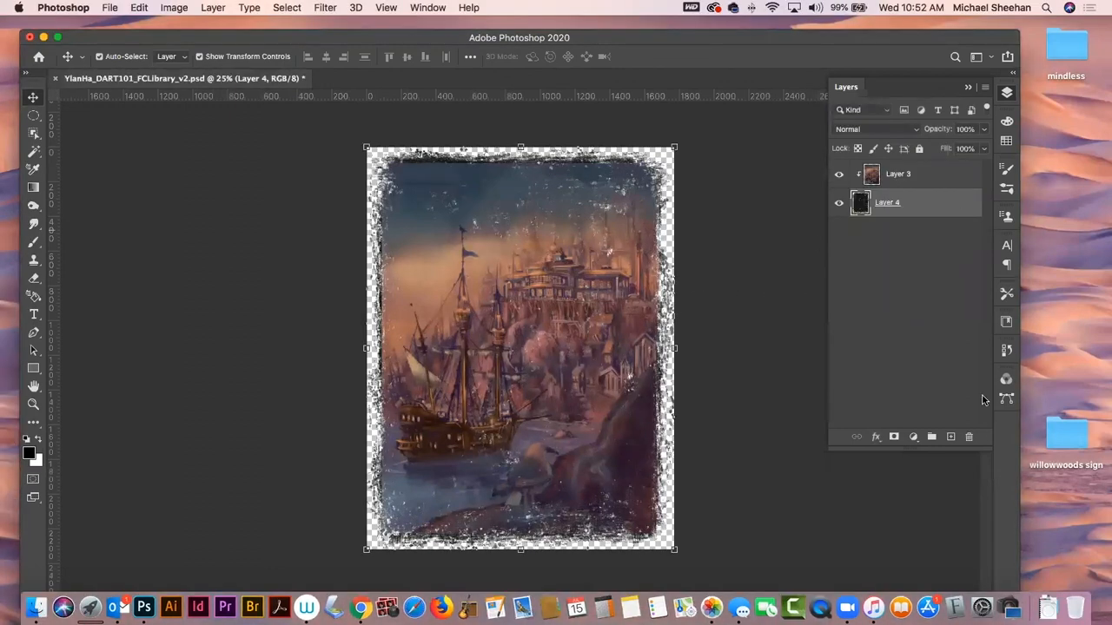
- Try dragging the parchment layer into the painting, undo it, and add an empty layer
{"action": "left_click_drag", "start_coordinate": [0, 365], "coordinate": [236, 365]}
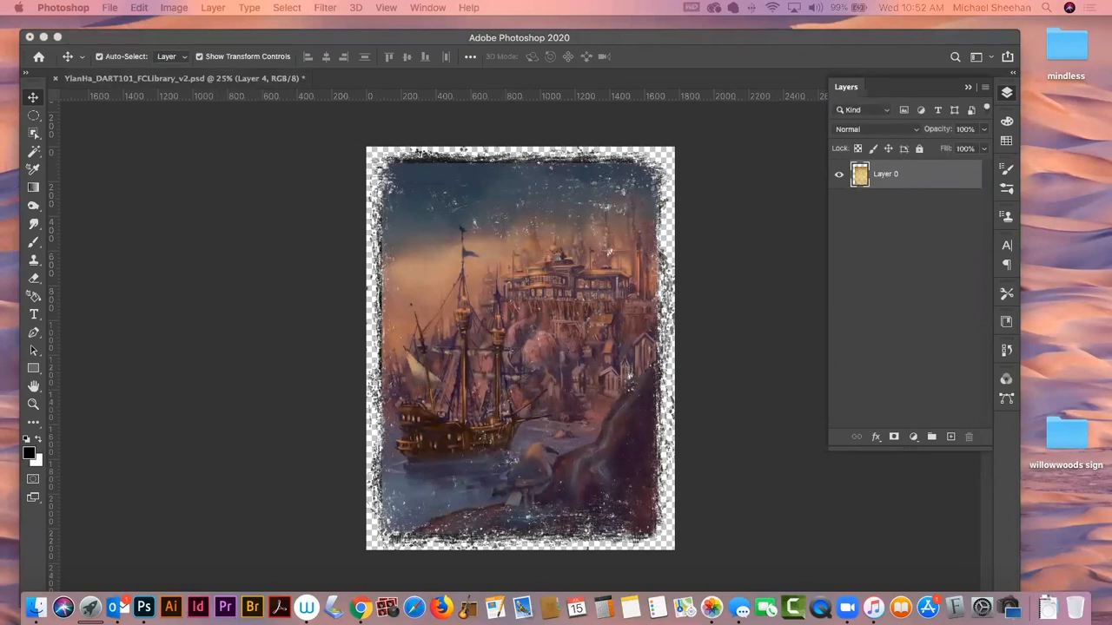
{"action": "left_click_drag", "start_coordinate": [608, 358], "coordinate": [592, 335]}
{"action": "left_click_drag", "start_coordinate": [734, 387], "coordinate": [581, 282]}
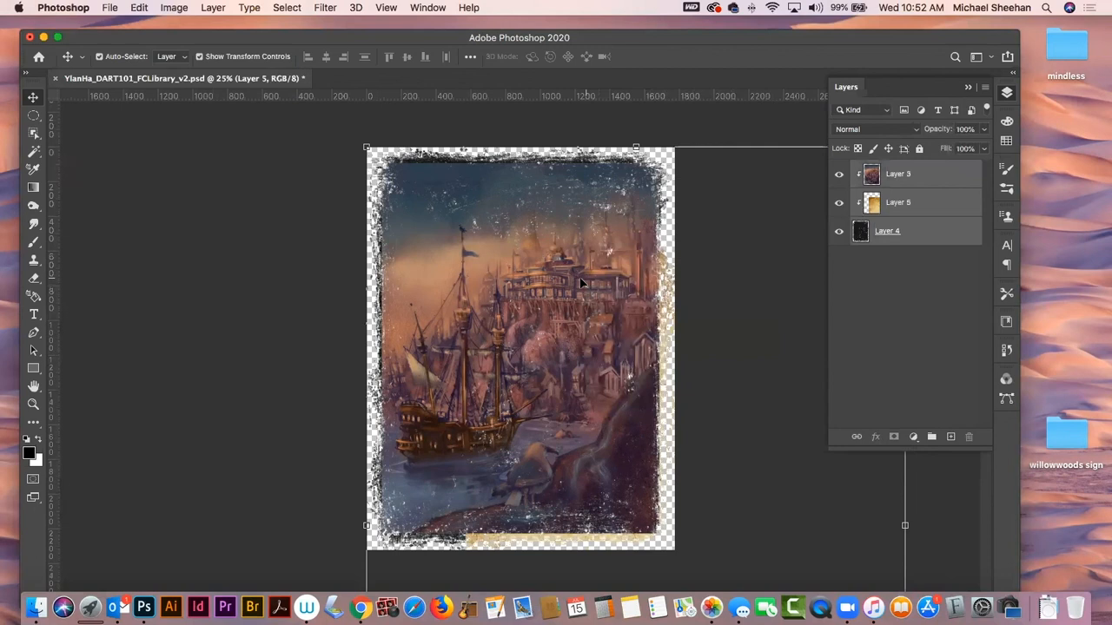
{"action": "key", "text": "super+z"}
{"action": "key", "text": "super+z"}
{"action": "key", "text": "super+z"}
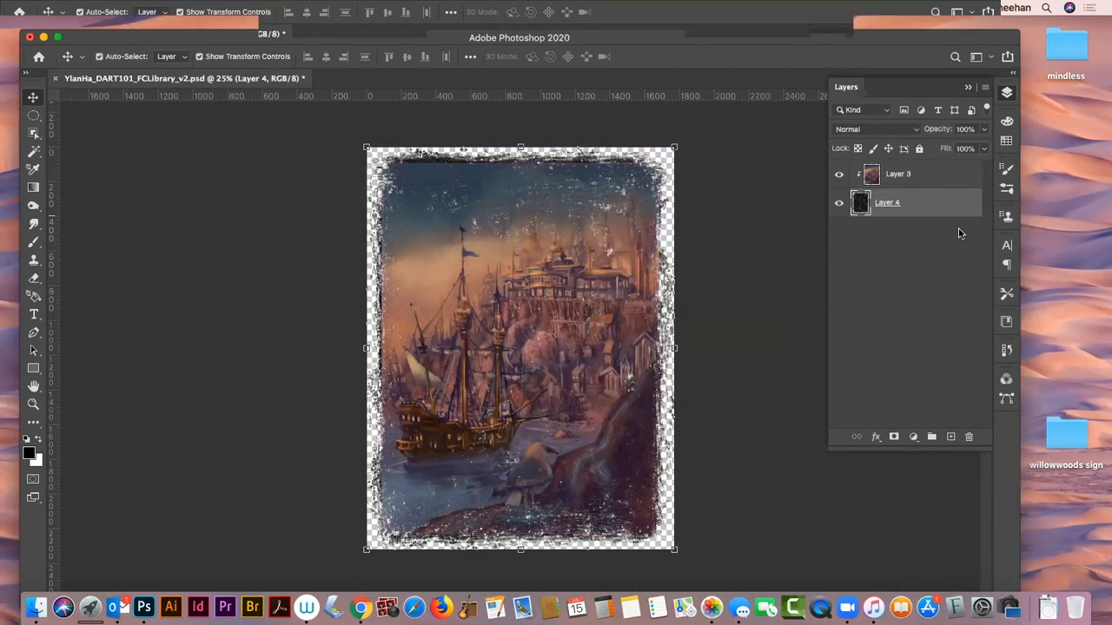
{"action": "left_click", "coordinate": [948, 436]}
{"action": "key", "text": "super+z"}
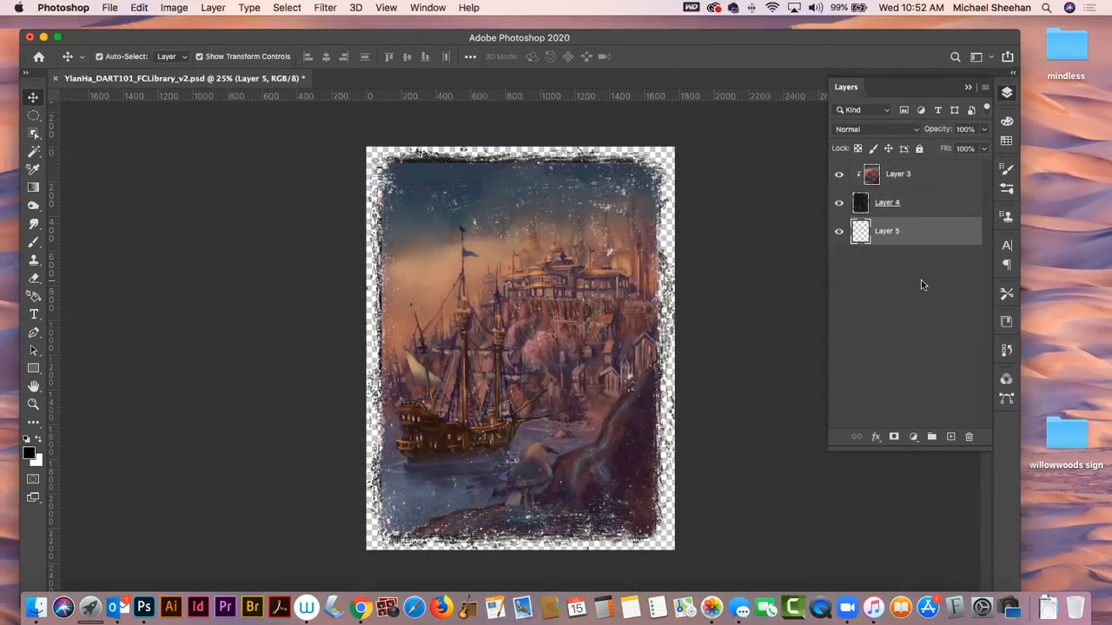
{"action": "key", "text": "super+shift+z"}
- Replace the empty Layer 5 with a fresh one moved beneath Layer 4
{"action": "left_click", "coordinate": [945, 262]}
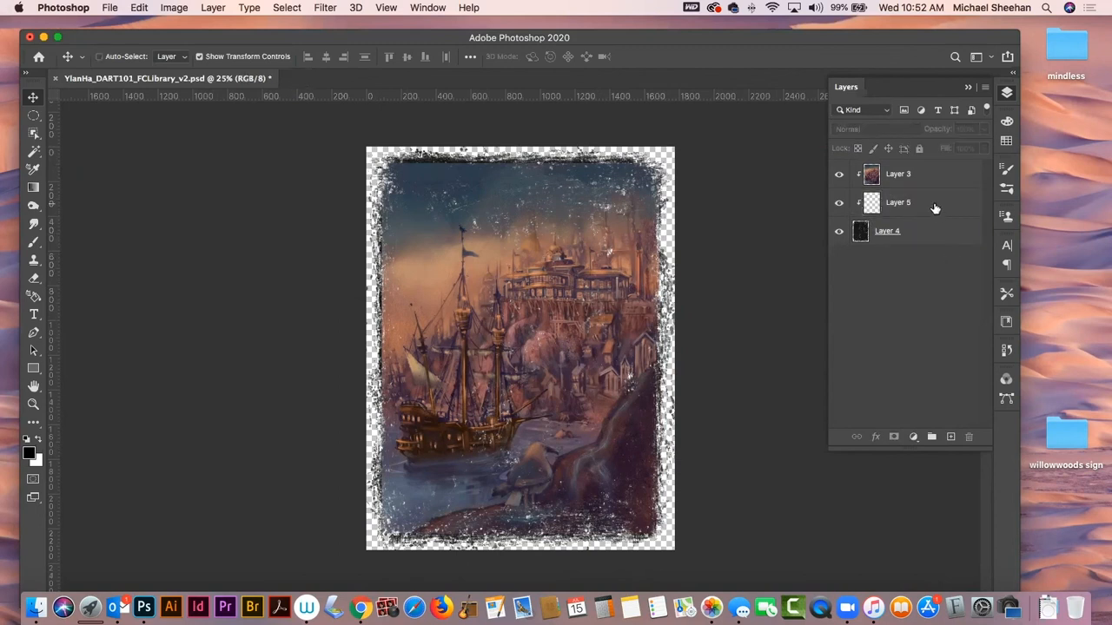
{"action": "left_click", "coordinate": [935, 208]}
{"action": "key", "text": "BackSpace"}
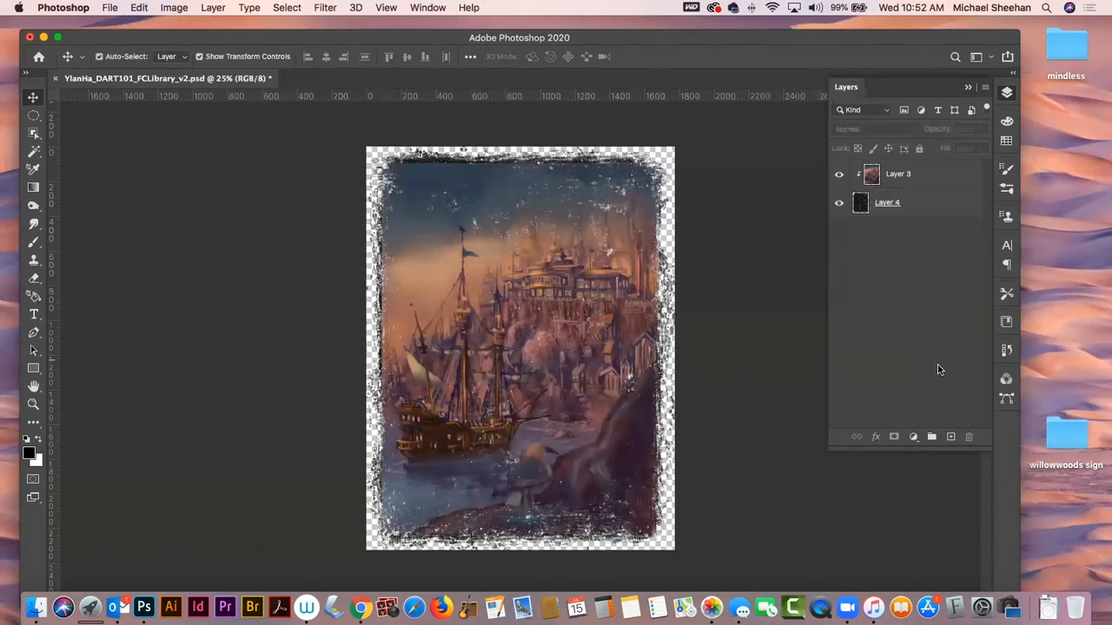
{"action": "left_click", "coordinate": [949, 435]}
{"action": "left_click_drag", "start_coordinate": [934, 178], "coordinate": [935, 281]}
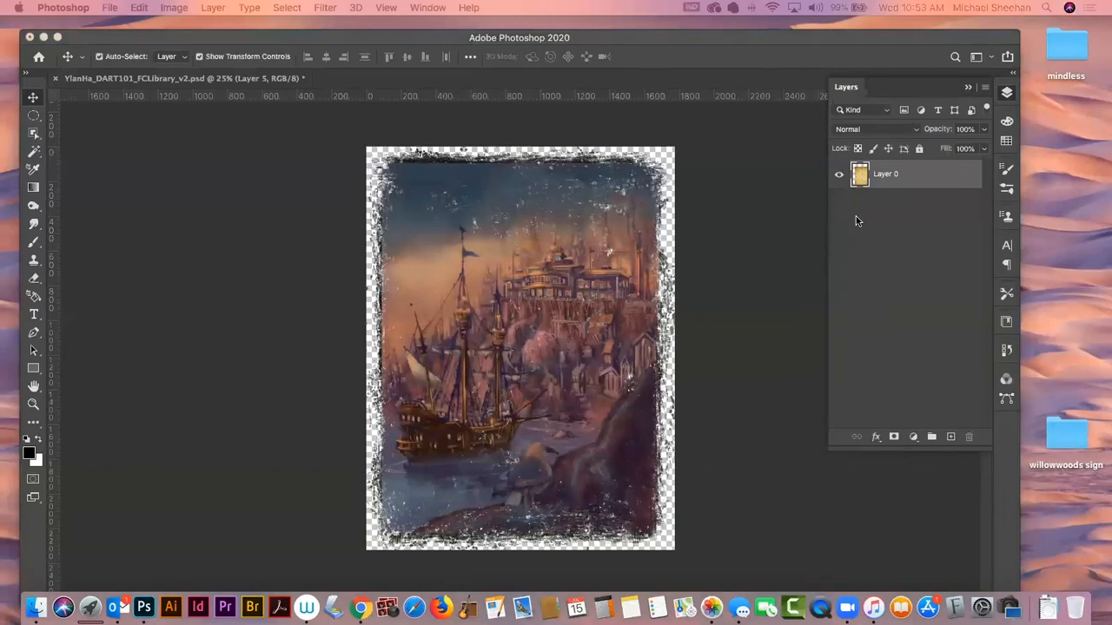
- Bring the parchment texture into the painting document as Layer 6 and select it
{"action": "left_click", "coordinate": [143, 363]}
{"action": "left_click_drag", "start_coordinate": [558, 270], "coordinate": [575, 300]}
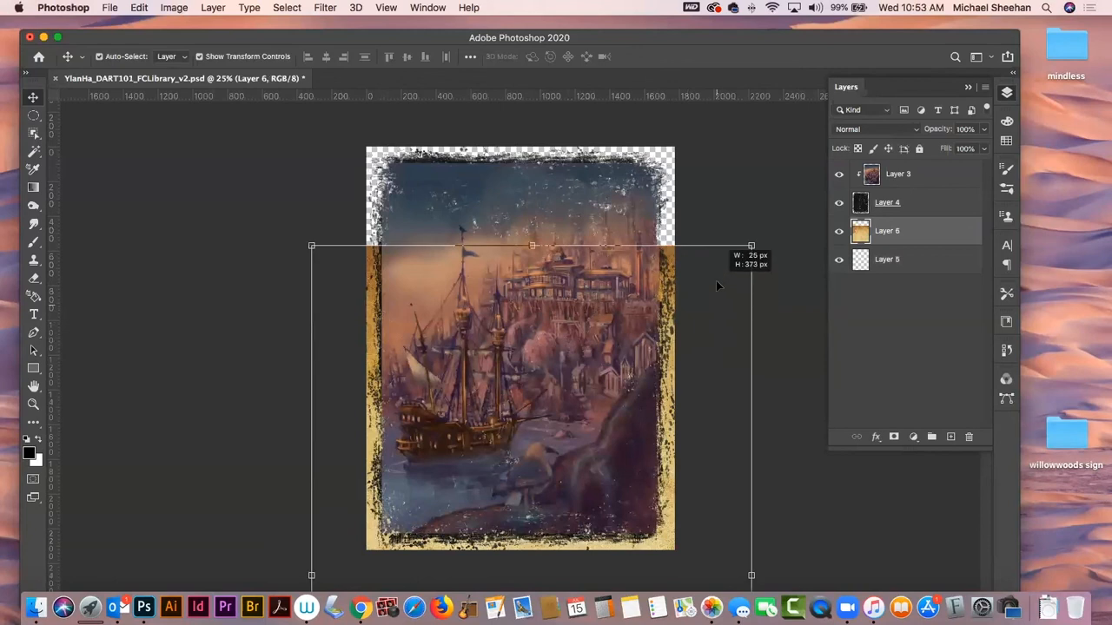
{"action": "left_click_drag", "start_coordinate": [704, 546], "coordinate": [705, 395]}
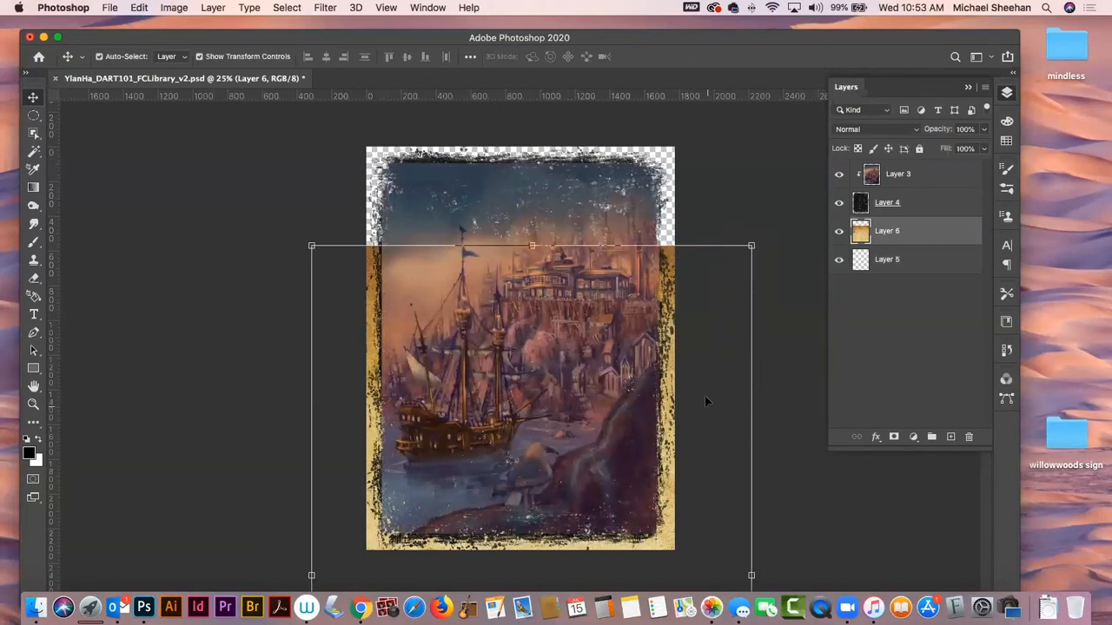
{"action": "left_click_drag", "start_coordinate": [621, 571], "coordinate": [683, 457]}
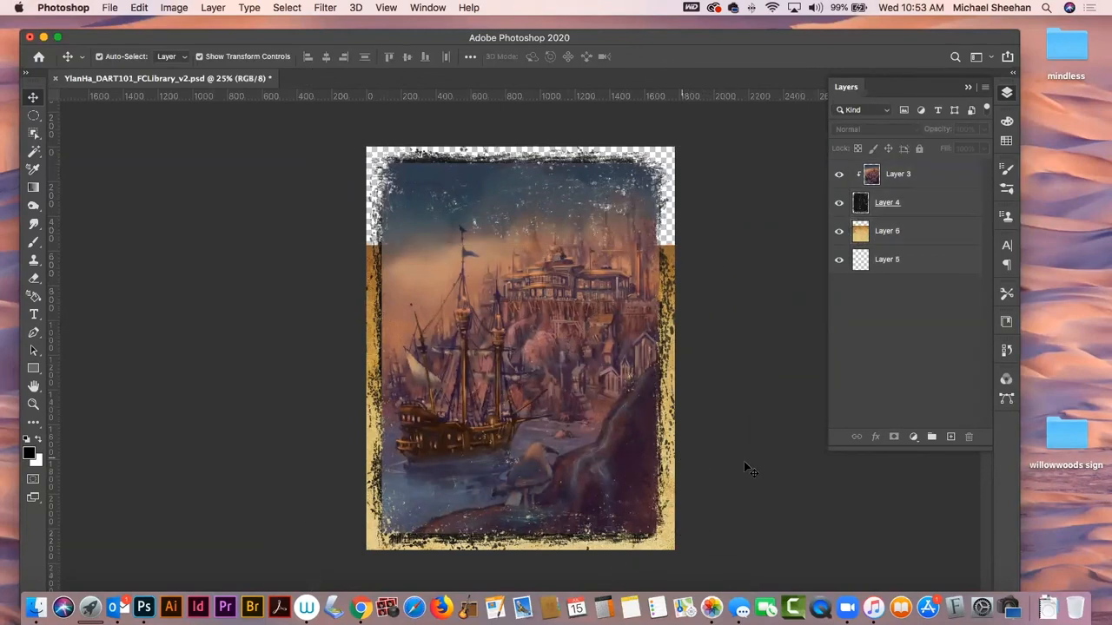
{"action": "left_click", "coordinate": [891, 230]}
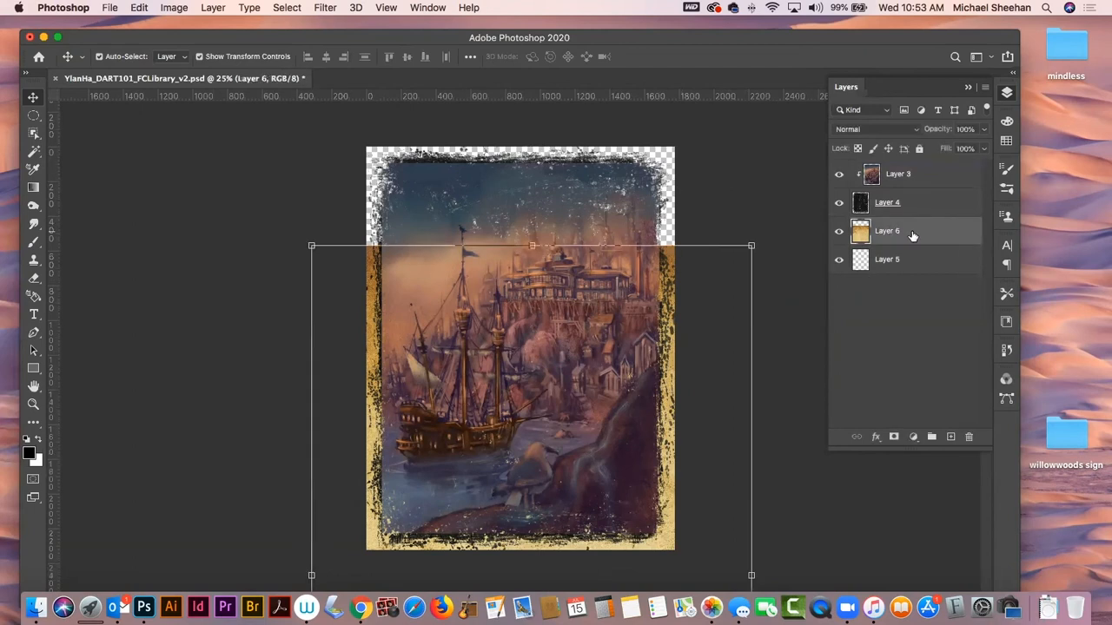
{"action": "key", "text": "super+minus"}
{"action": "key", "text": "super+minus"}
{"action": "key", "text": "super+minus"}
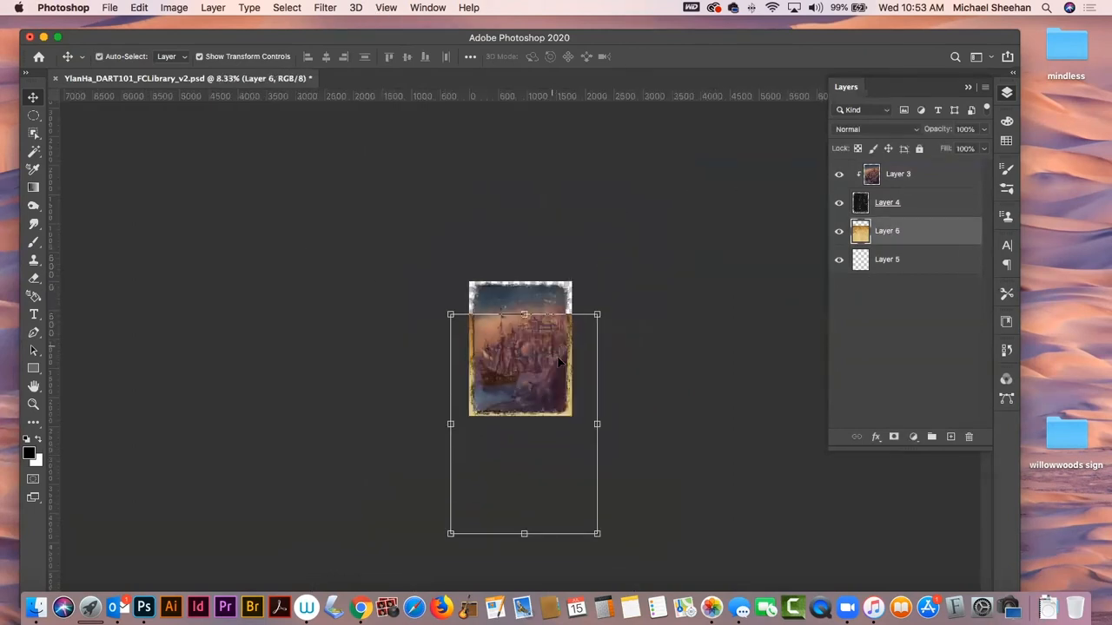
{"action": "left_click_drag", "start_coordinate": [573, 477], "coordinate": [581, 349]}
{"action": "left_click", "coordinate": [337, 314]}
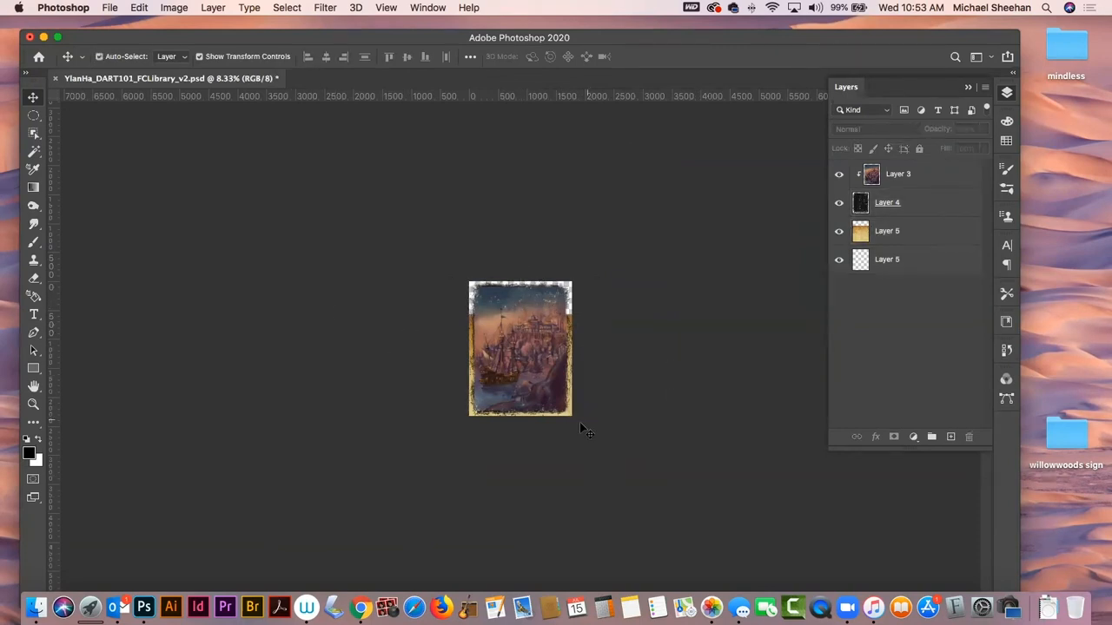
{"action": "left_click", "coordinate": [922, 235]}
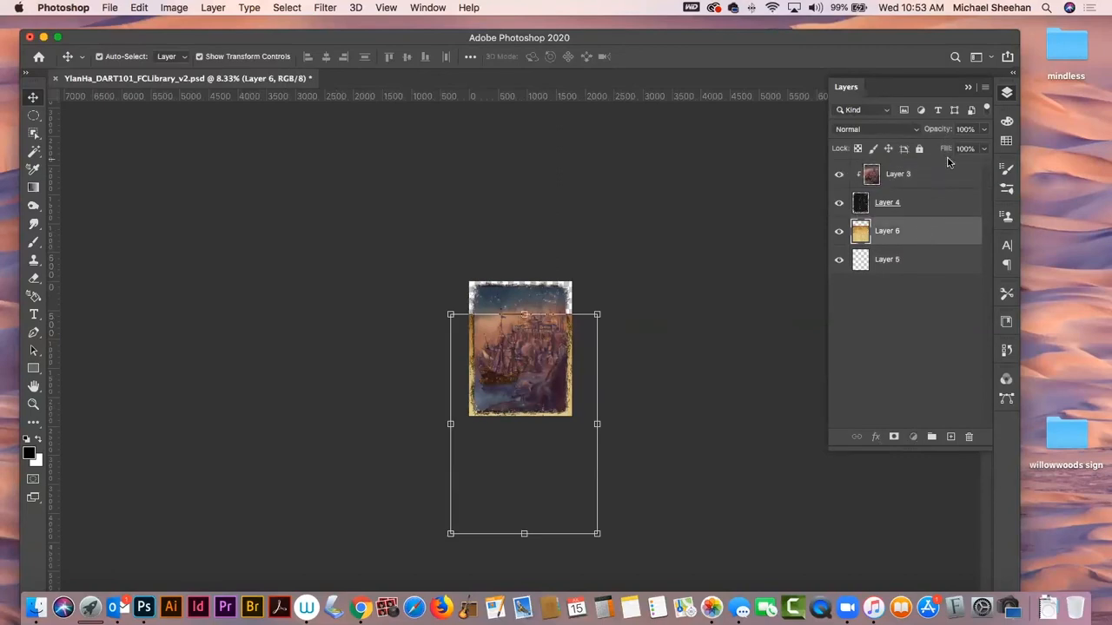
{"action": "key", "text": "BackSpace"}
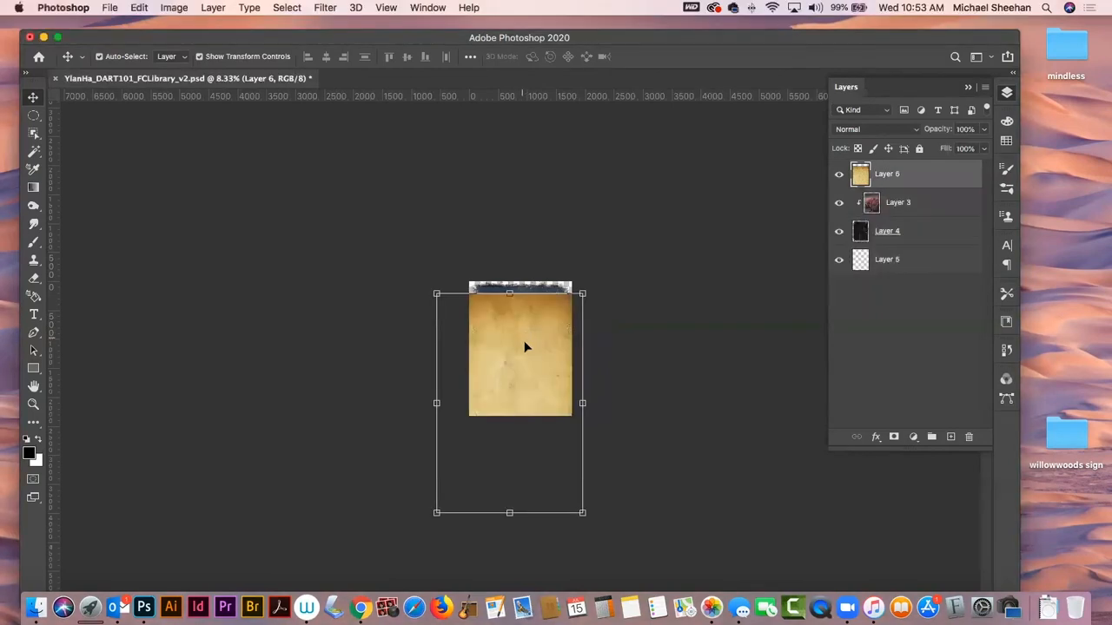
- Position parchment Layer 6 beneath Layer 4 and zoom in on the framed painting
{"action": "left_click_drag", "start_coordinate": [523, 341], "coordinate": [544, 322]}
{"action": "left_click_drag", "start_coordinate": [956, 176], "coordinate": [948, 258]}
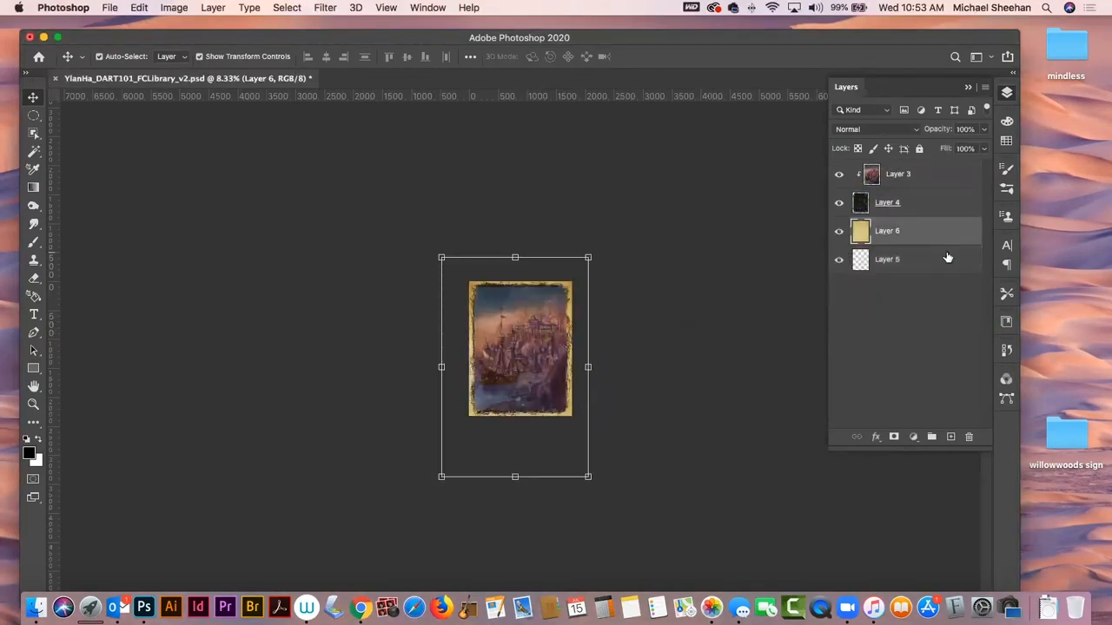
{"action": "left_click", "coordinate": [33, 404]}
{"action": "left_click_drag", "start_coordinate": [630, 370], "coordinate": [661, 397]}
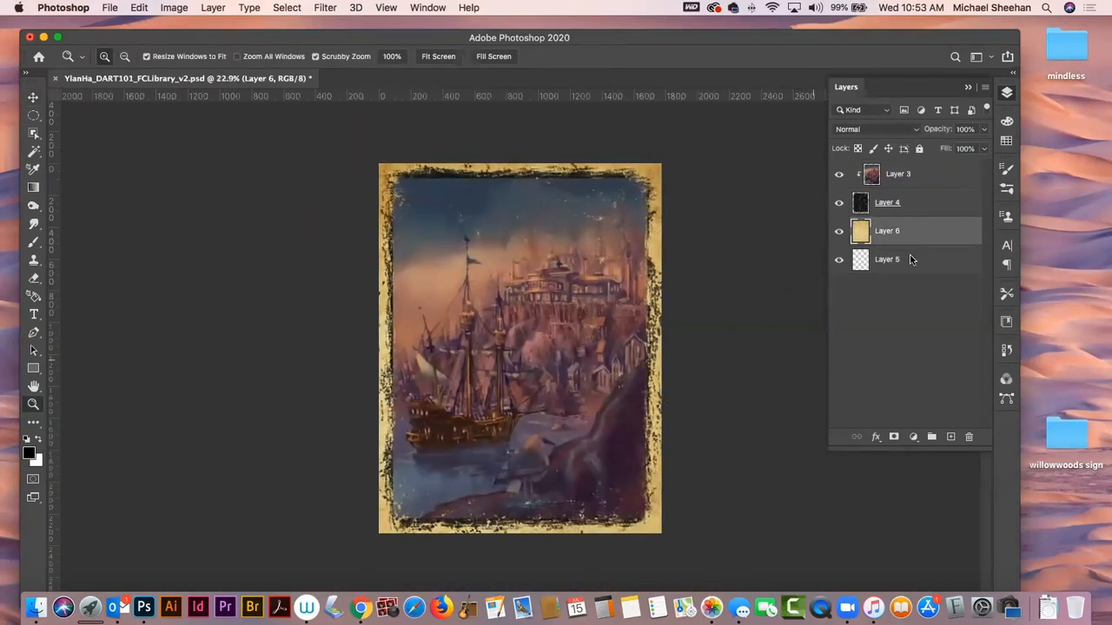
- Apply Hue/Saturation to parchment Layer 6 with Saturation -30 and Lightness -34
{"action": "key", "text": "super+u"}
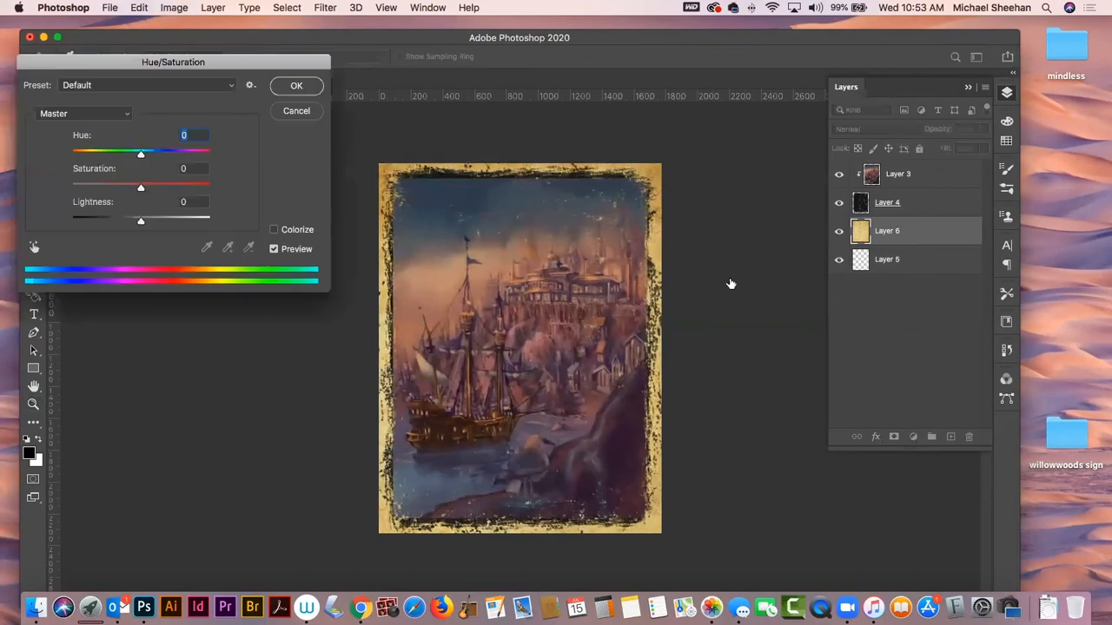
{"action": "left_click_drag", "start_coordinate": [142, 190], "coordinate": [120, 219]}
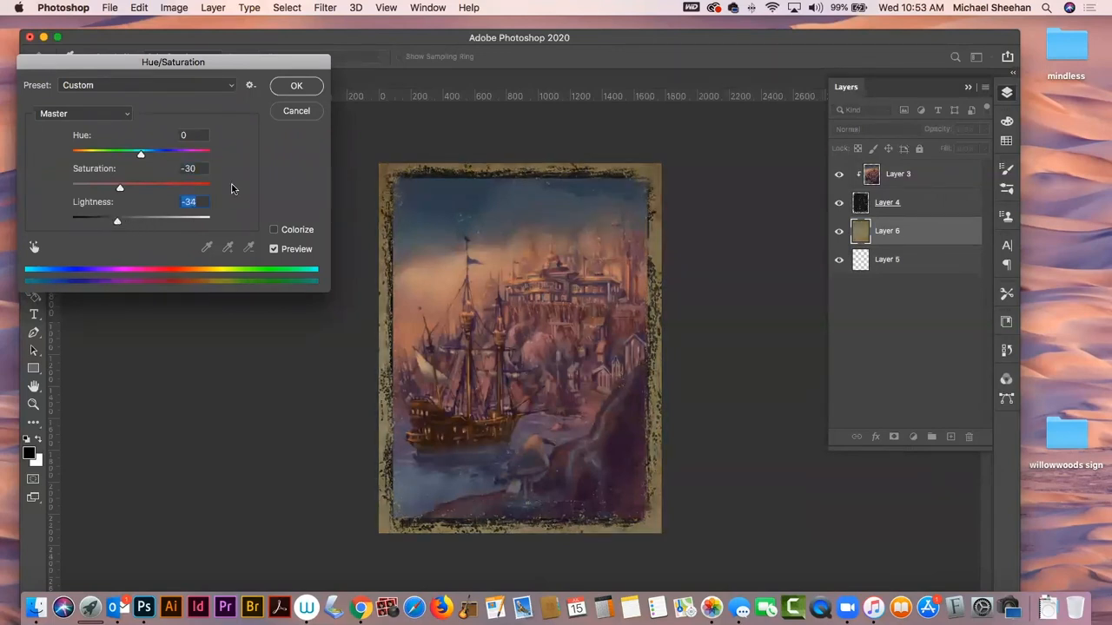
{"action": "left_click", "coordinate": [298, 86]}
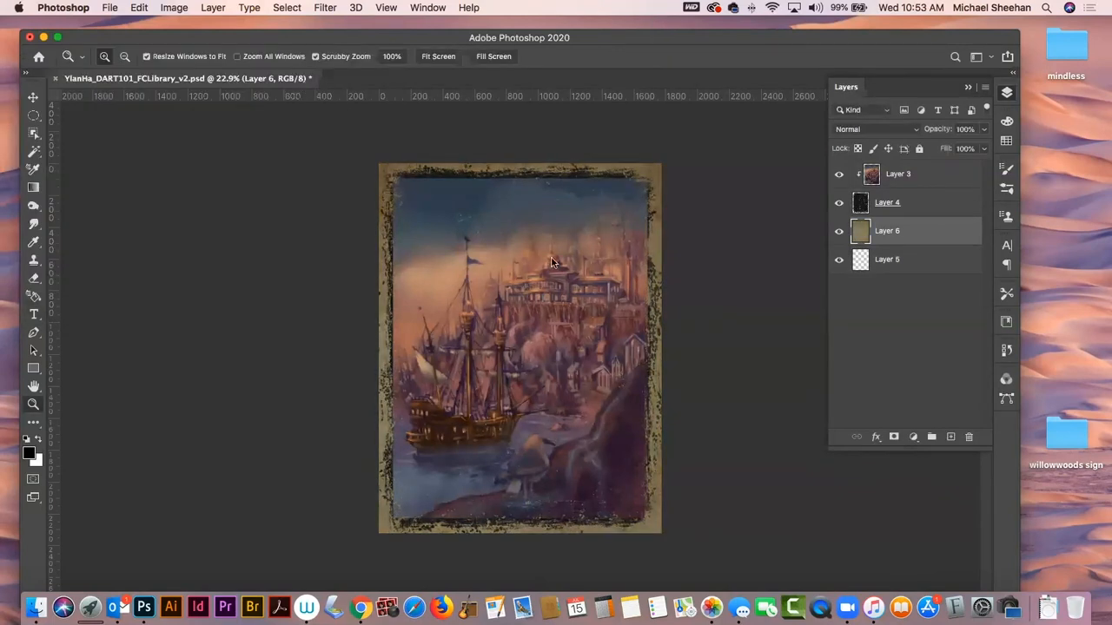
{"action": "left_click", "coordinate": [608, 275]}
{"action": "left_click", "coordinate": [923, 205]}
{"action": "left_click", "coordinate": [921, 175]}
{"action": "left_click", "coordinate": [928, 204]}
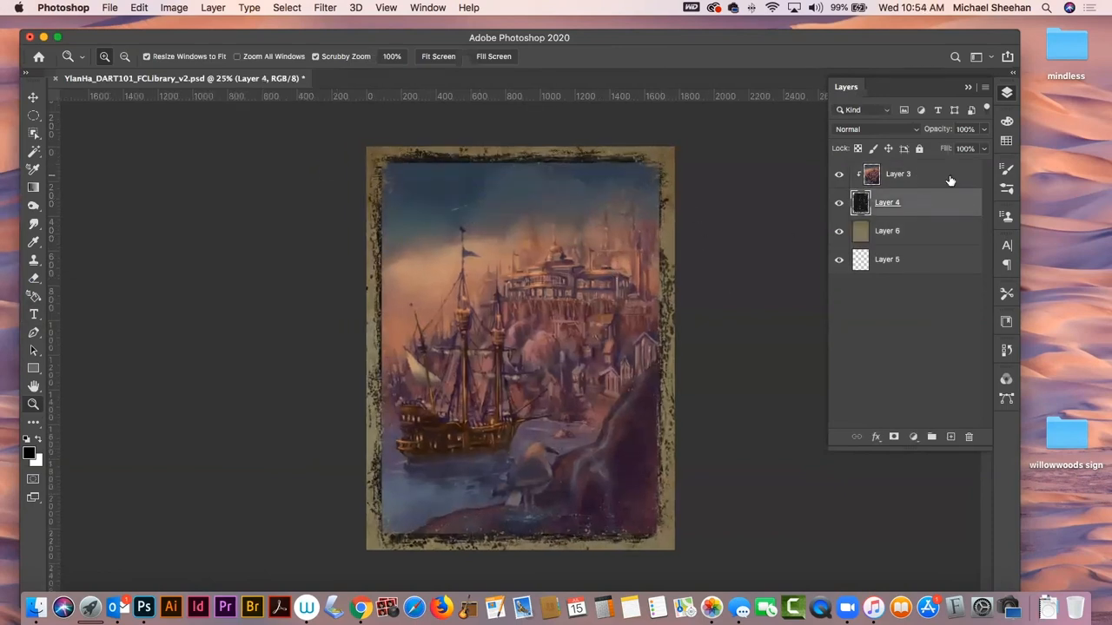
{"action": "scroll", "coordinate": [936, 186], "scroll_direction": "up", "scroll_amount": 3}
{"action": "left_click", "coordinate": [941, 180]}
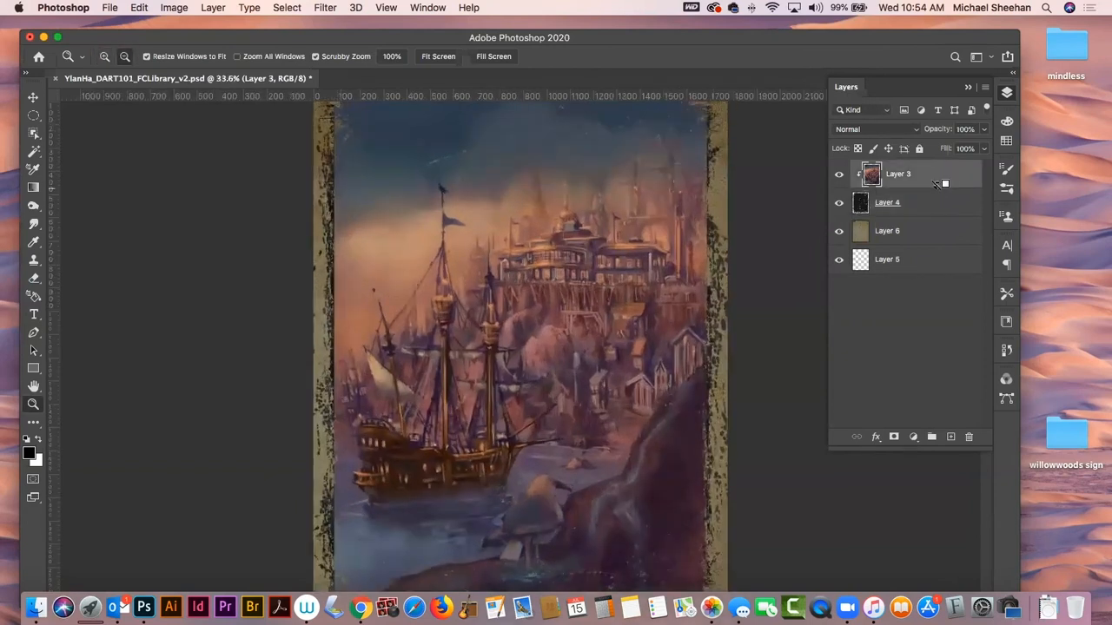
{"action": "left_click", "coordinate": [942, 184], "text": "alt"}
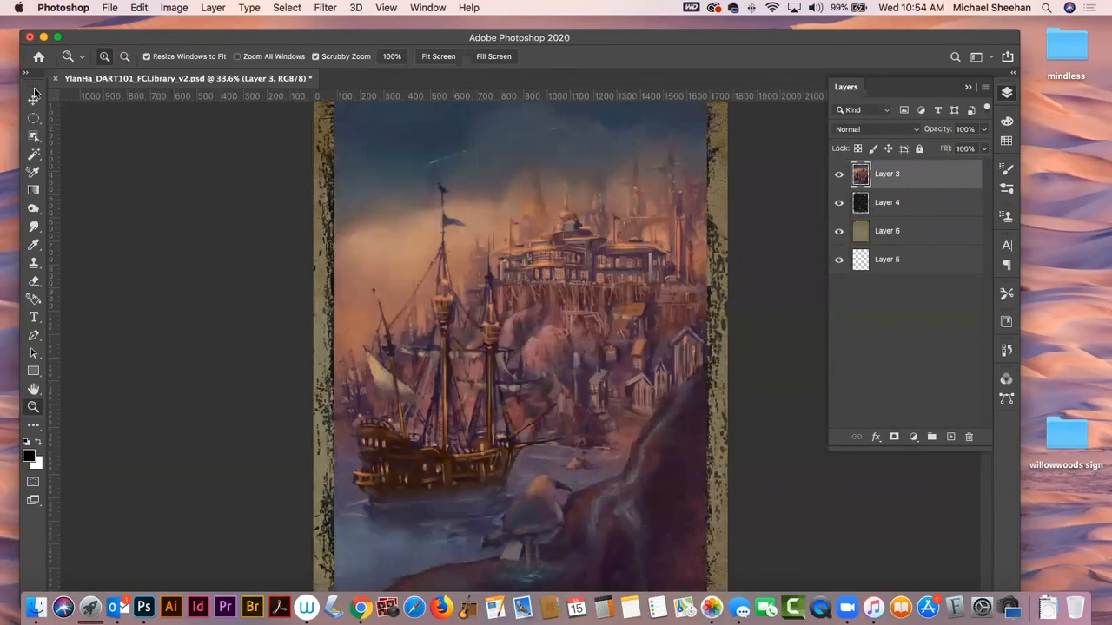
{"action": "left_click", "coordinate": [342, 187]}
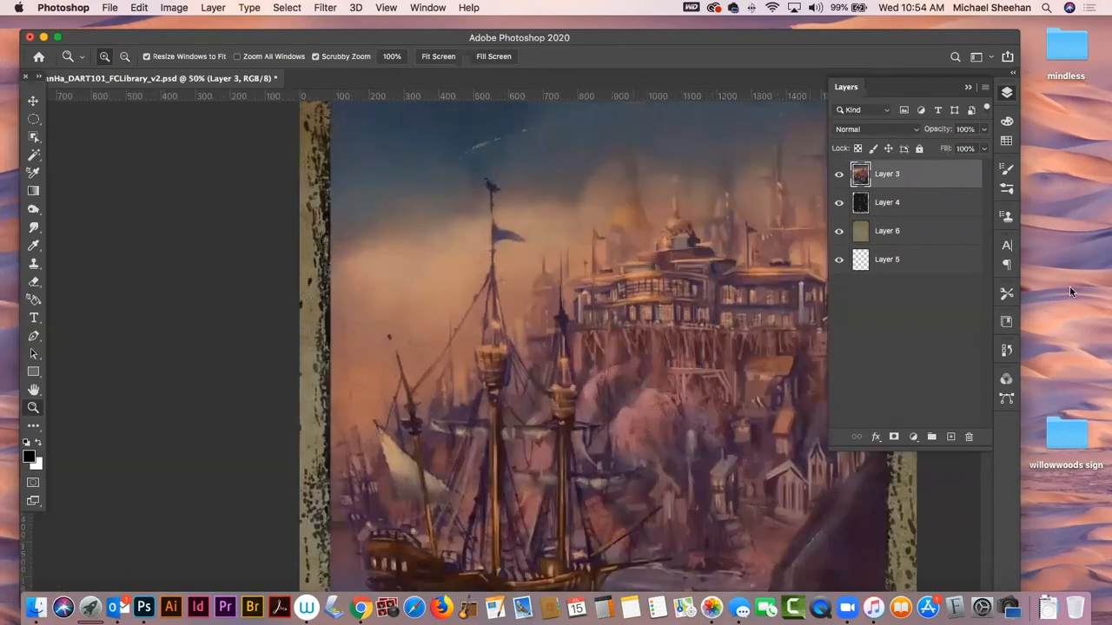
{"action": "left_click", "coordinate": [953, 184], "text": "alt"}
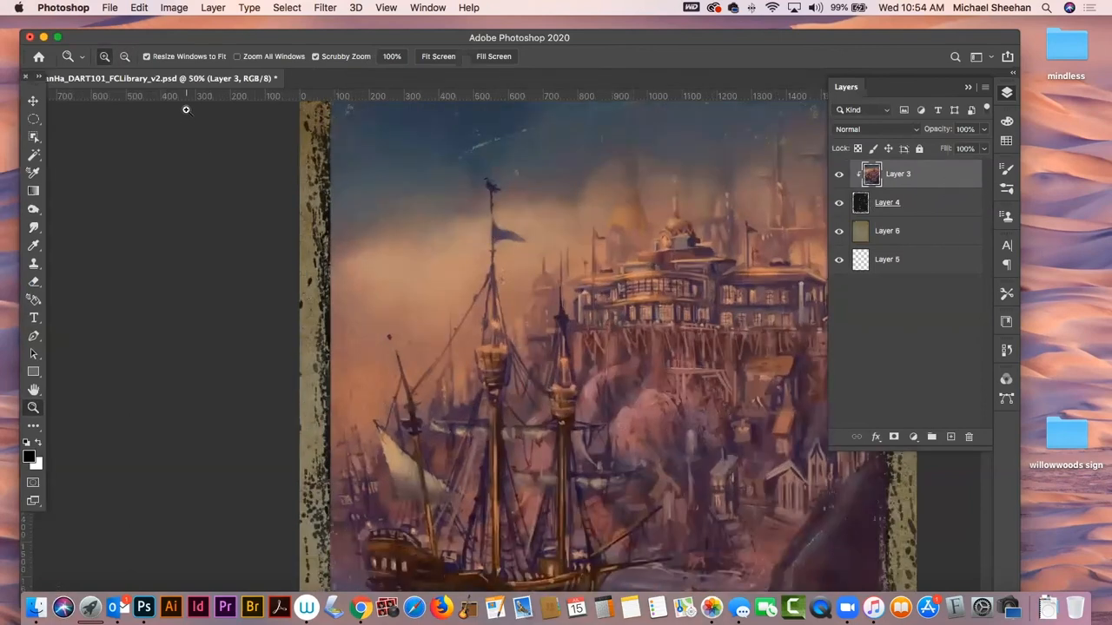
{"action": "left_click", "coordinate": [33, 103]}
{"action": "left_click", "coordinate": [184, 236]}
{"action": "key", "text": "super+minus"}
{"action": "key", "text": "super+minus"}
{"action": "key", "text": "super+minus"}
{"action": "key", "text": "super+minus"}
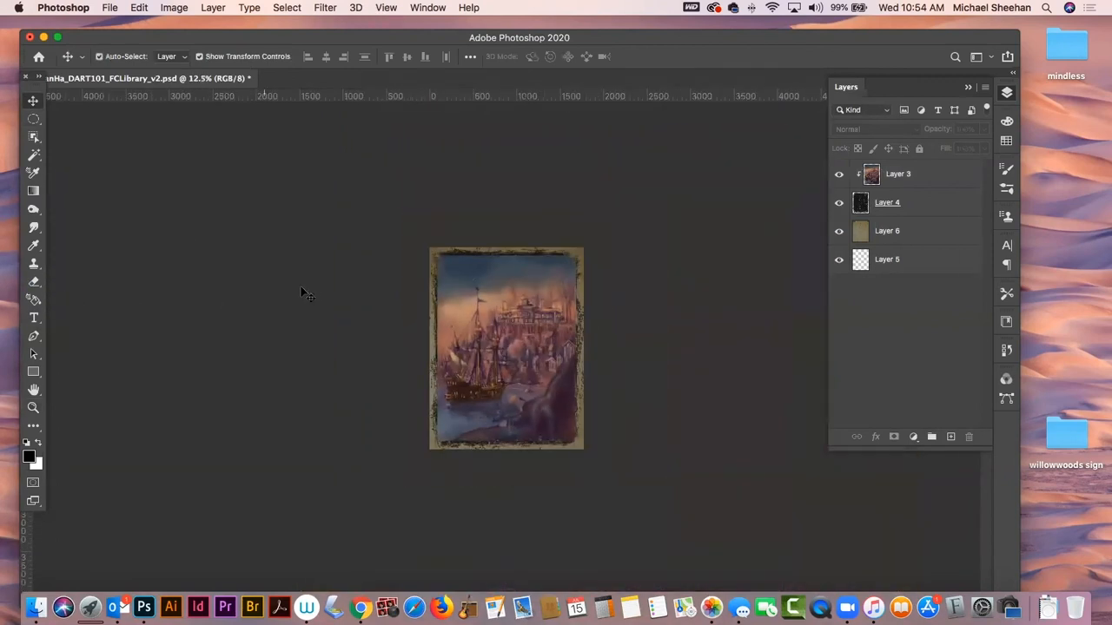
- Undo the parchment and merge Layers 3 and 4 into one layer
{"action": "key", "text": "super+z"}
{"action": "key", "text": "super+z"}
{"action": "key", "text": "super+z"}
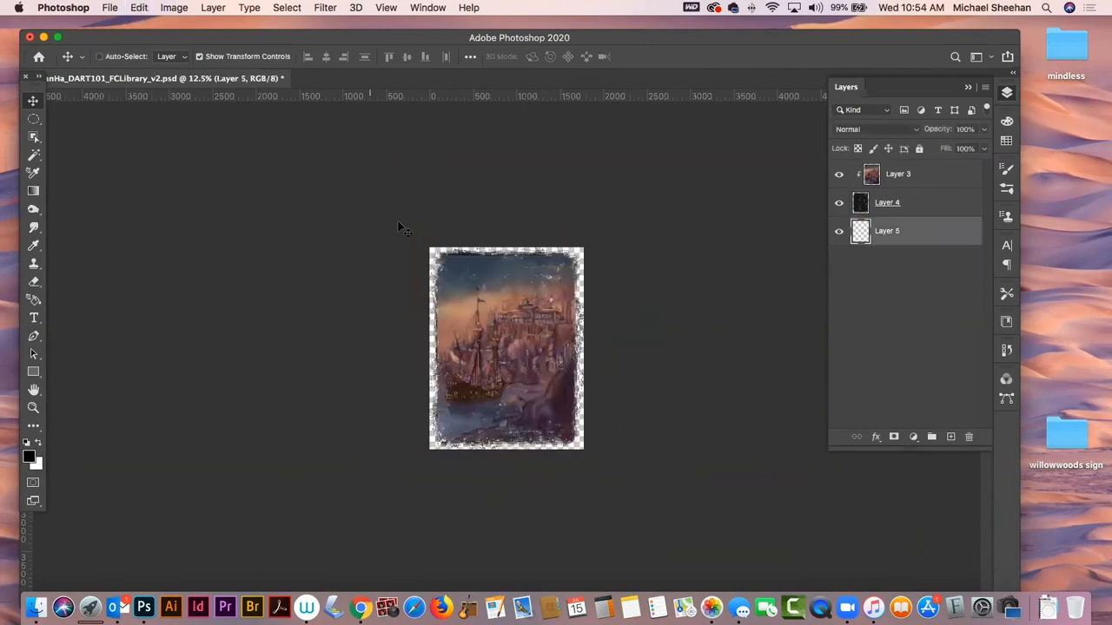
{"action": "left_click", "coordinate": [877, 268]}
{"action": "left_click", "coordinate": [920, 178]}
{"action": "left_click", "coordinate": [929, 209], "text": "shift"}
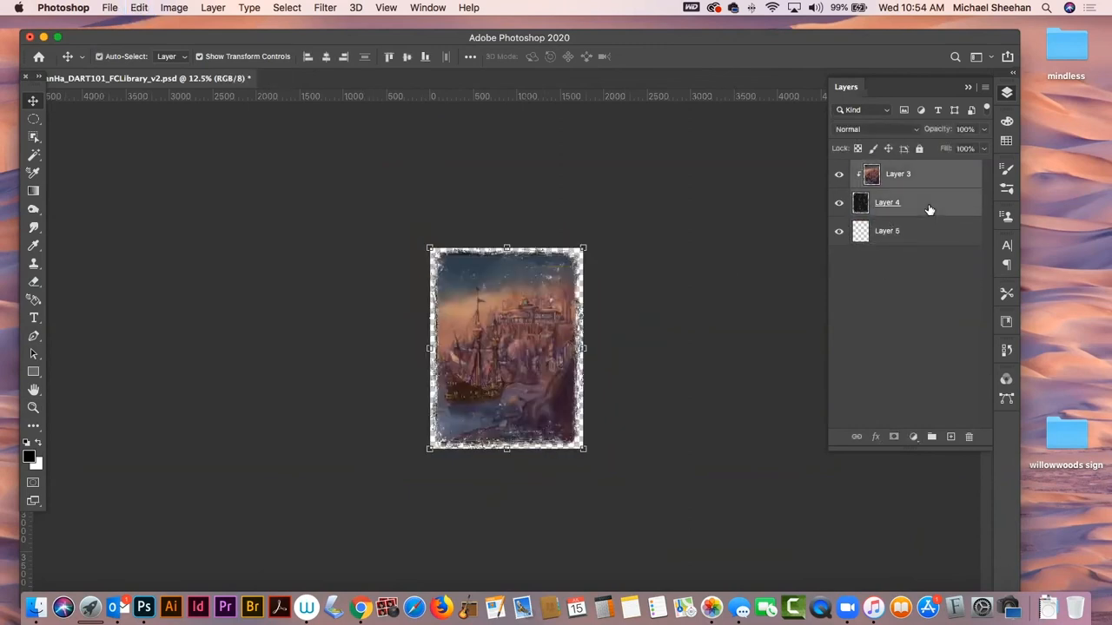
{"action": "key", "text": "super+e"}
{"action": "left_click", "coordinate": [560, 224]}
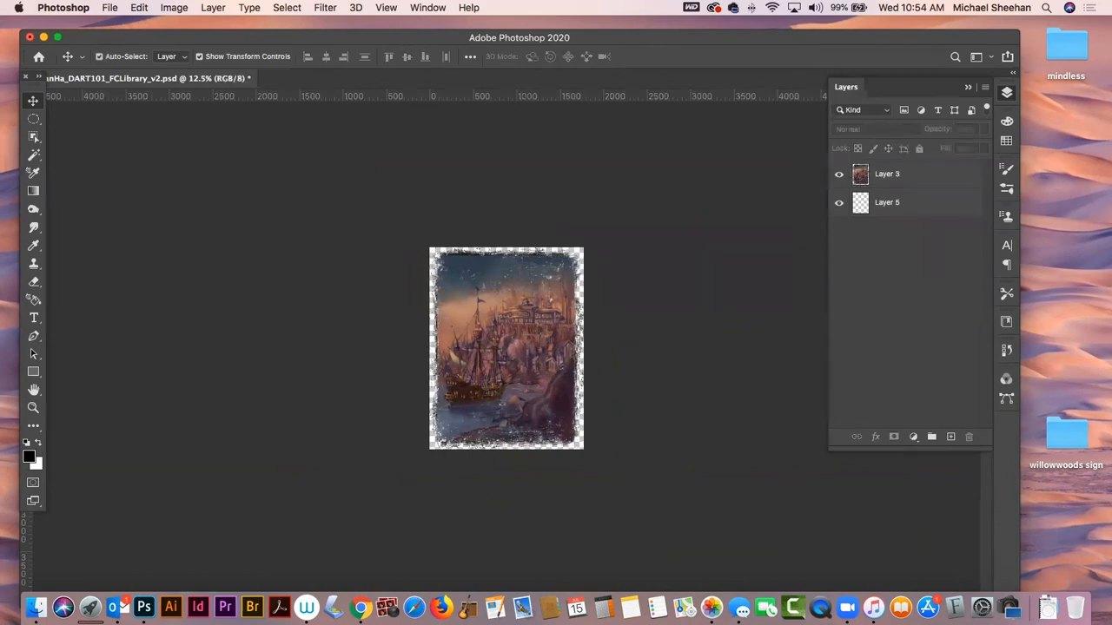
- Place the parchment beneath Layer 3, scale it to the canvas, and close the document
{"action": "left_click_drag", "start_coordinate": [0, 234], "coordinate": [516, 295]}
{"action": "left_click_drag", "start_coordinate": [910, 185], "coordinate": [920, 215]}
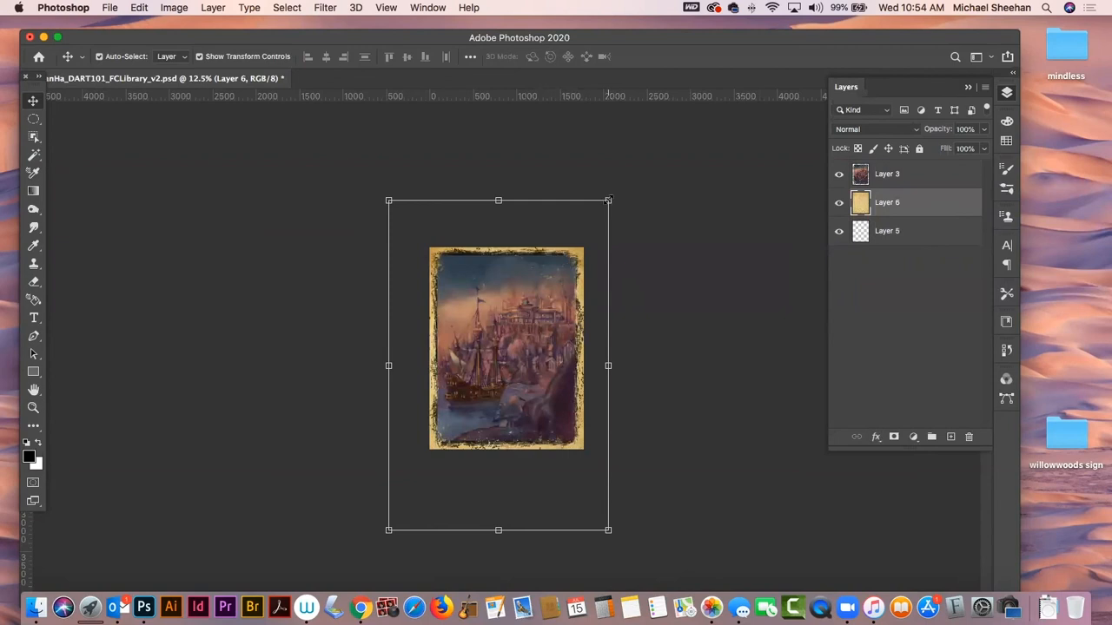
{"action": "left_click_drag", "start_coordinate": [608, 200], "coordinate": [588, 230]}
{"action": "left_click", "coordinate": [33, 407]}
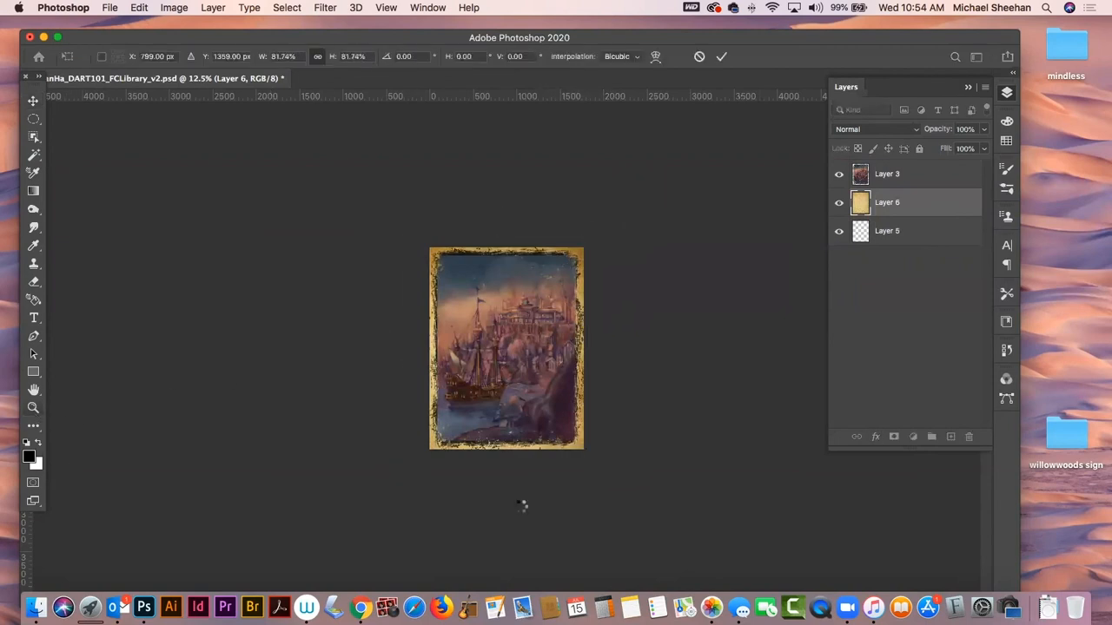
{"action": "mouse_move", "coordinate": [622, 387]}
{"action": "left_mouse_down"}
{"action": "mouse_move", "coordinate": [660, 405]}
{"action": "mouse_move", "coordinate": [623, 390]}
{"action": "left_mouse_up"}
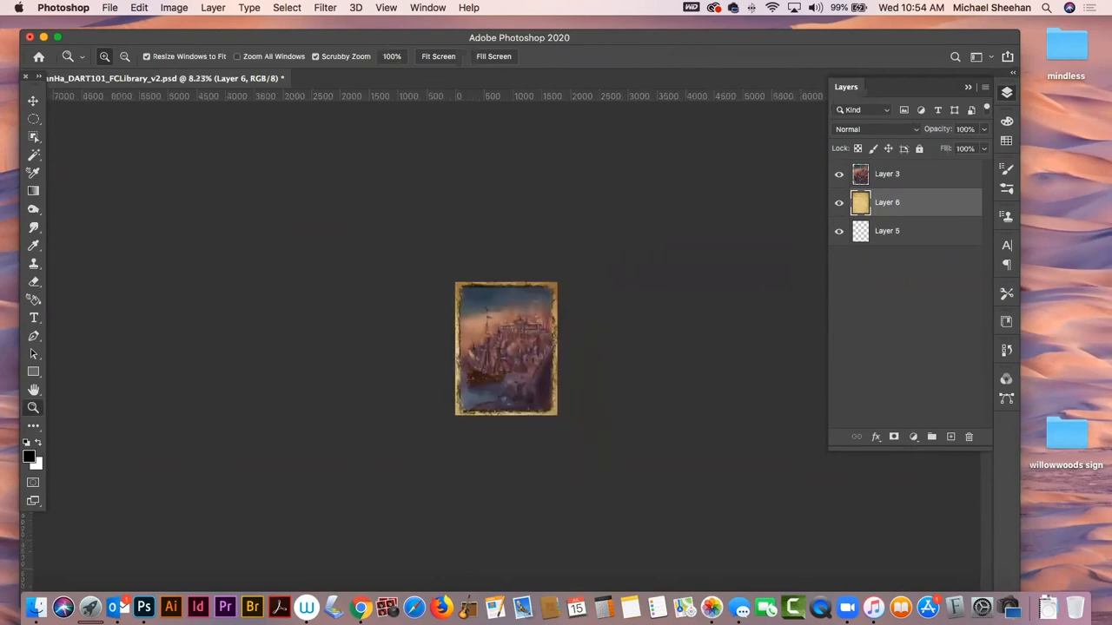
{"action": "left_click_drag", "start_coordinate": [146, 33], "coordinate": [180, 31]}
{"action": "left_click", "coordinate": [62, 77]}
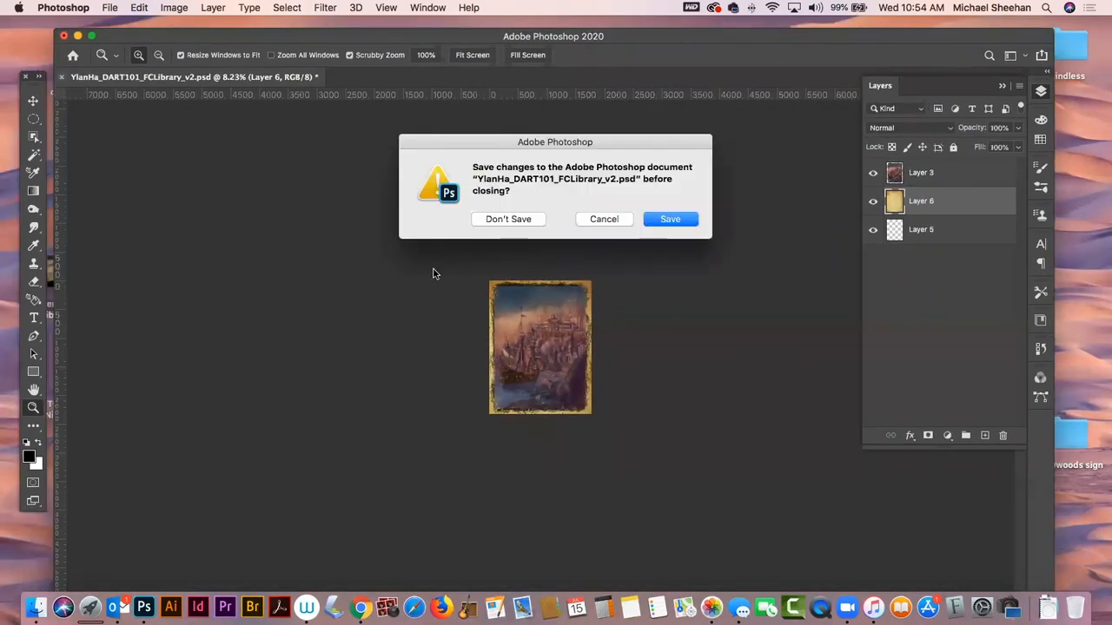
- Close the document without saving and hide Photoshop to reveal the desktop
{"action": "left_click", "coordinate": [509, 220]}
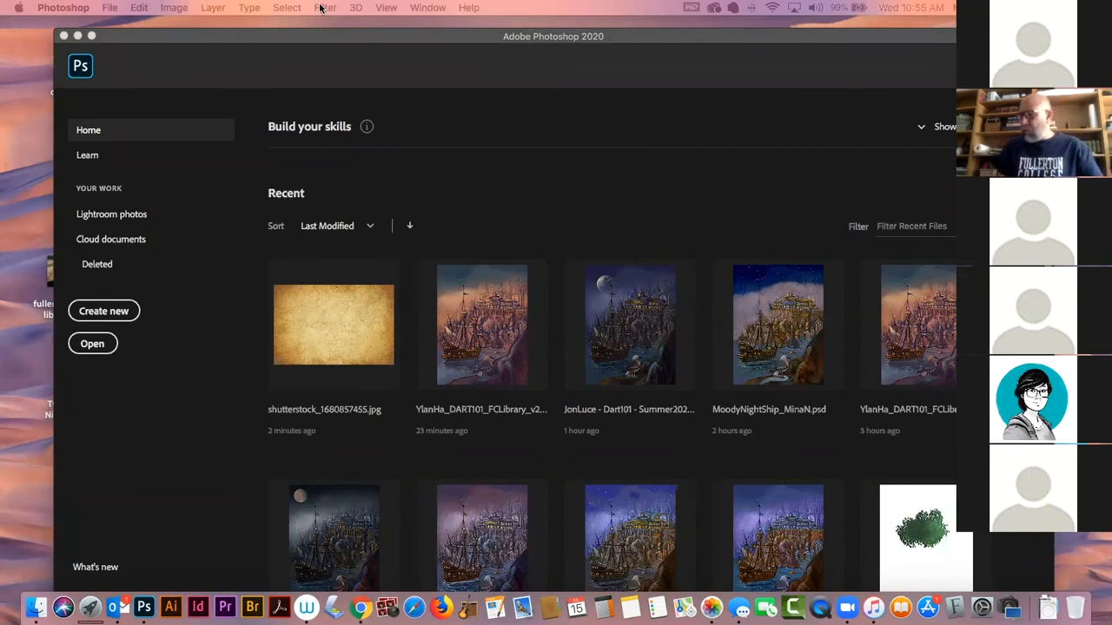
{"action": "left_click", "coordinate": [217, 37]}
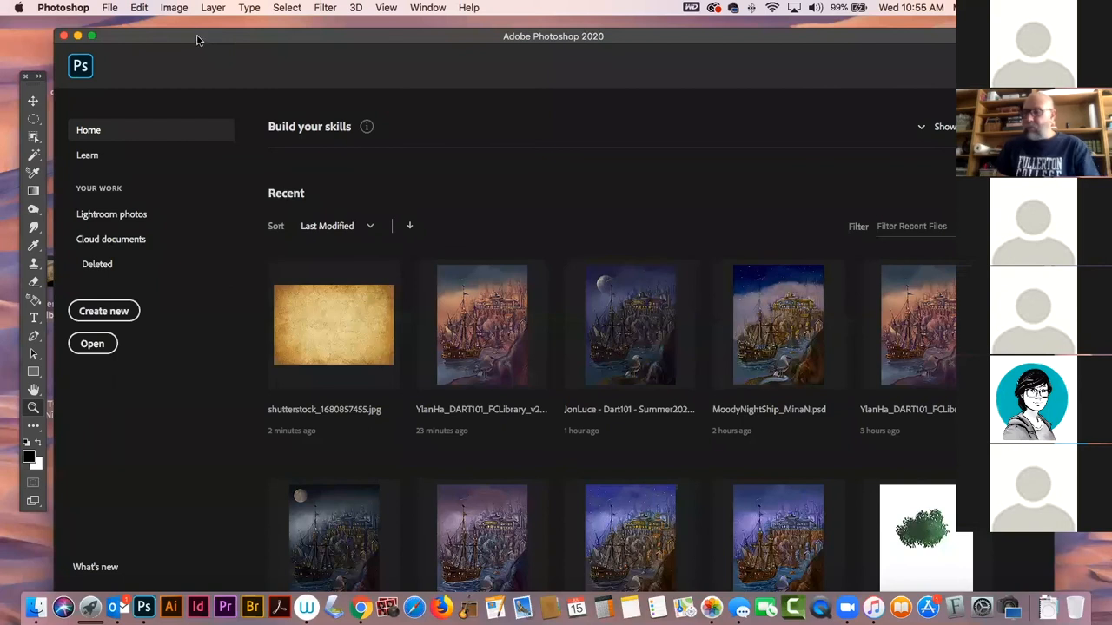
{"action": "left_click_drag", "start_coordinate": [196, 36], "coordinate": [164, 27]}
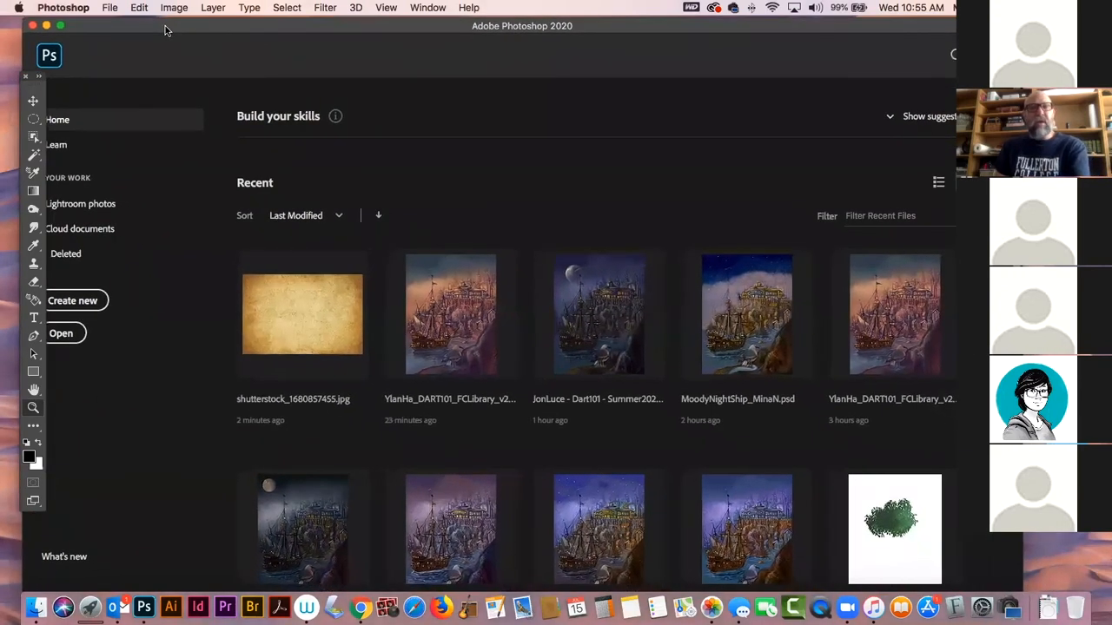
{"action": "key", "text": "super+h"}
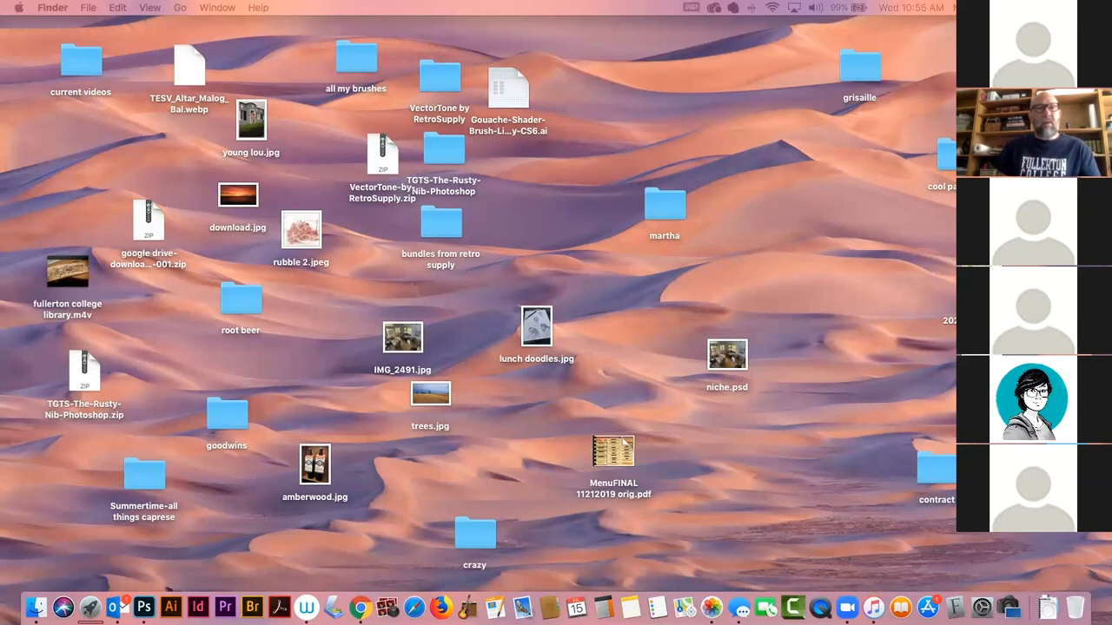
- Launch Illustrator from the Dock and minimise its window
{"action": "left_click", "coordinate": [171, 608]}
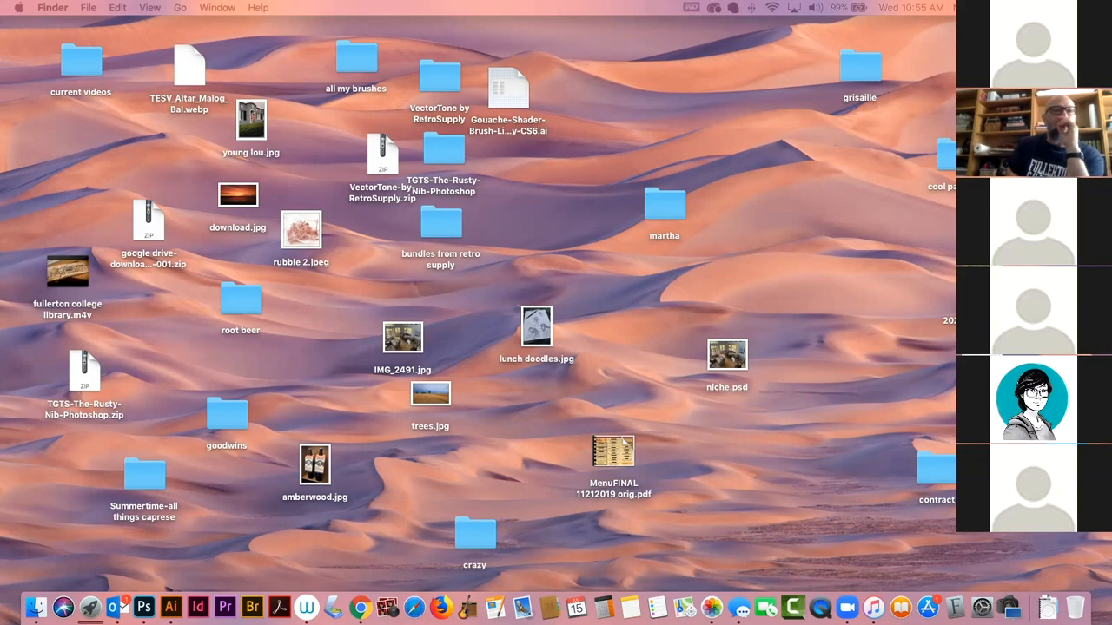
{"action": "key", "text": "super+m"}
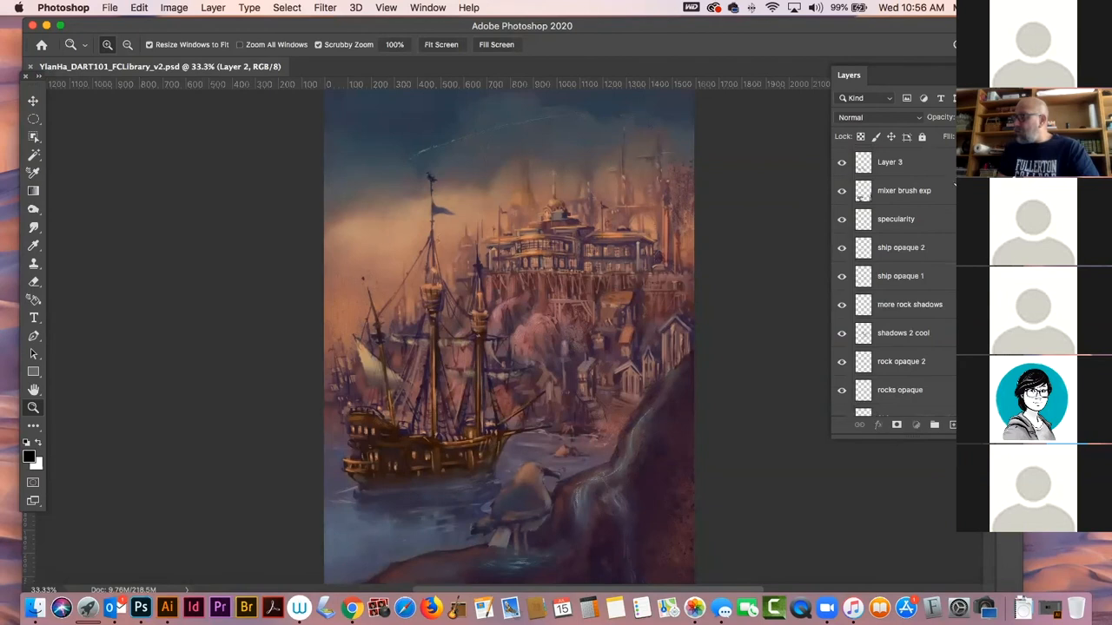
- Select every layer down to Background and merge them into a single Layer 3
{"action": "scroll", "coordinate": [900, 363], "scroll_direction": "down", "scroll_amount": 10}
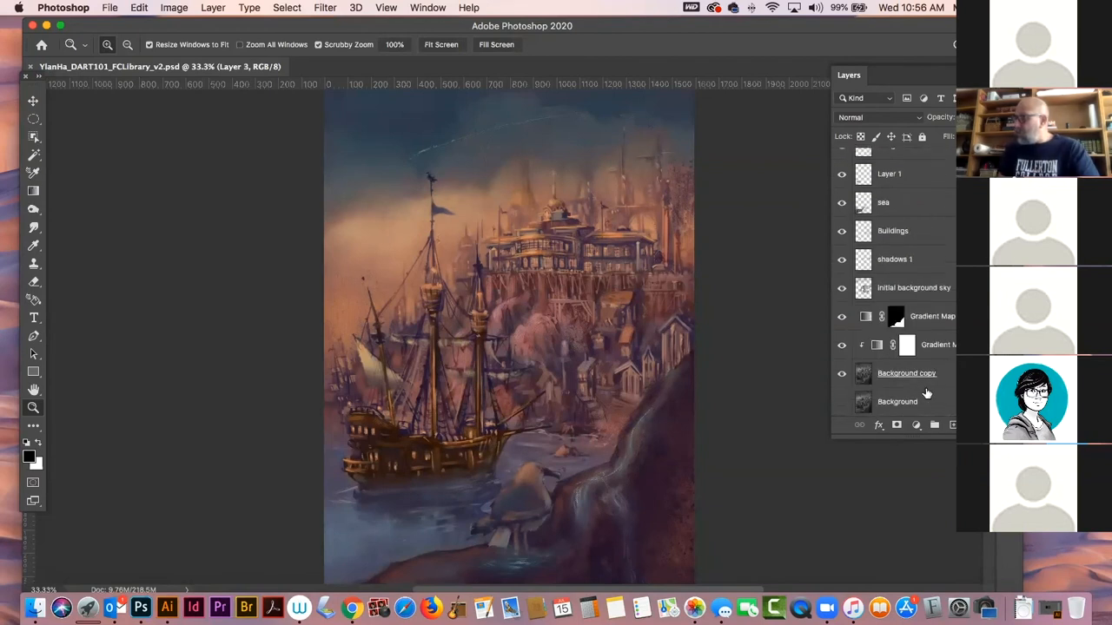
{"action": "left_click", "coordinate": [933, 401], "text": "shift"}
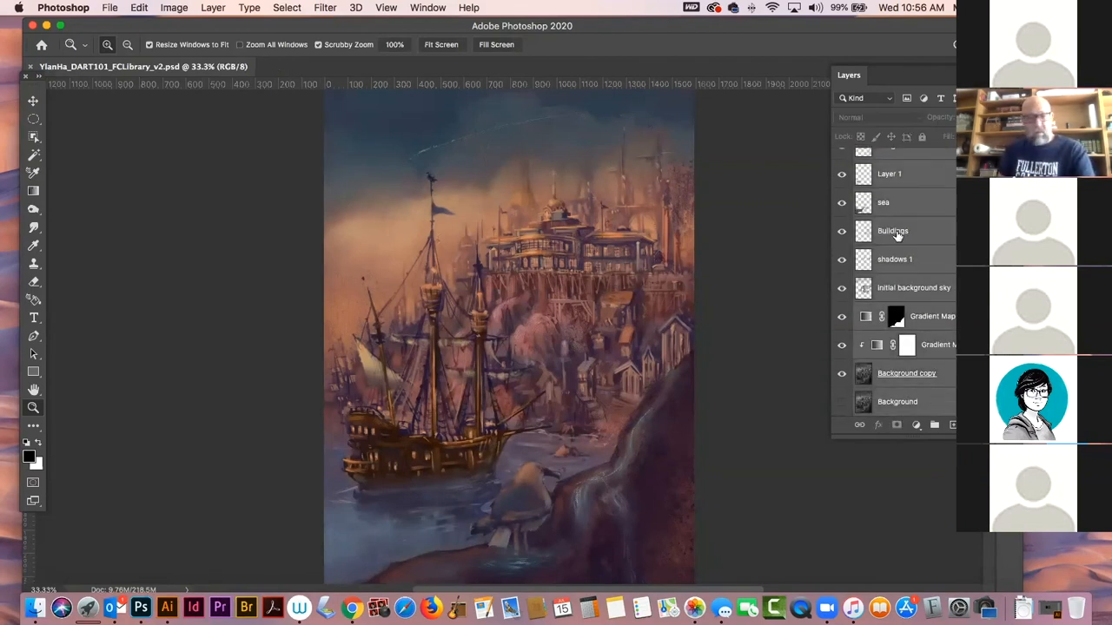
{"action": "key", "text": "super+e"}
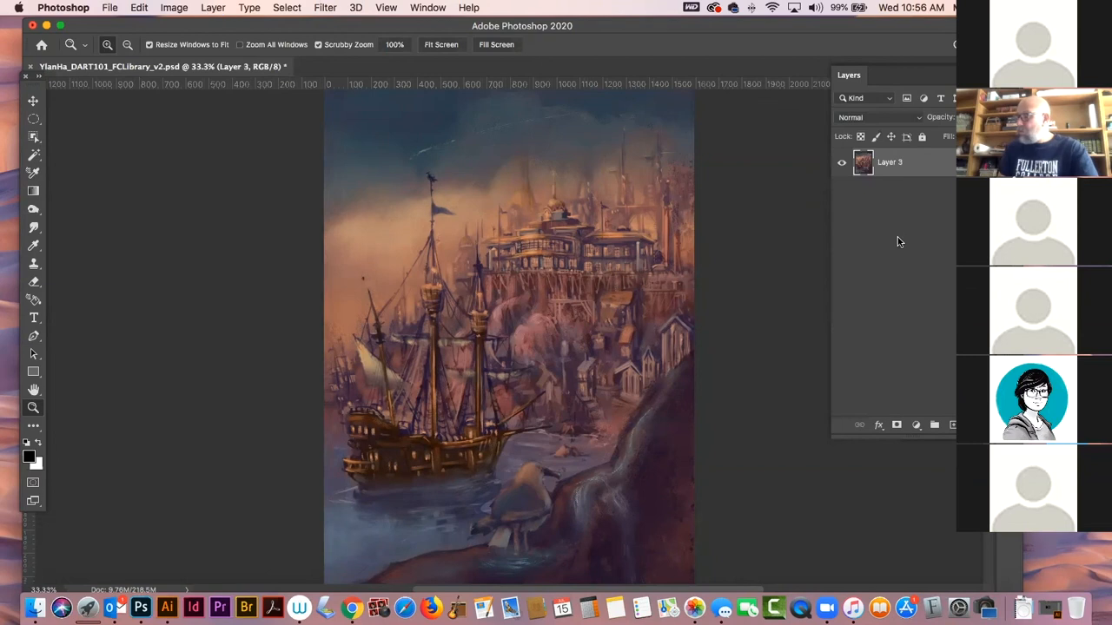
{"action": "left_click", "coordinate": [573, 228], "text": "alt"}
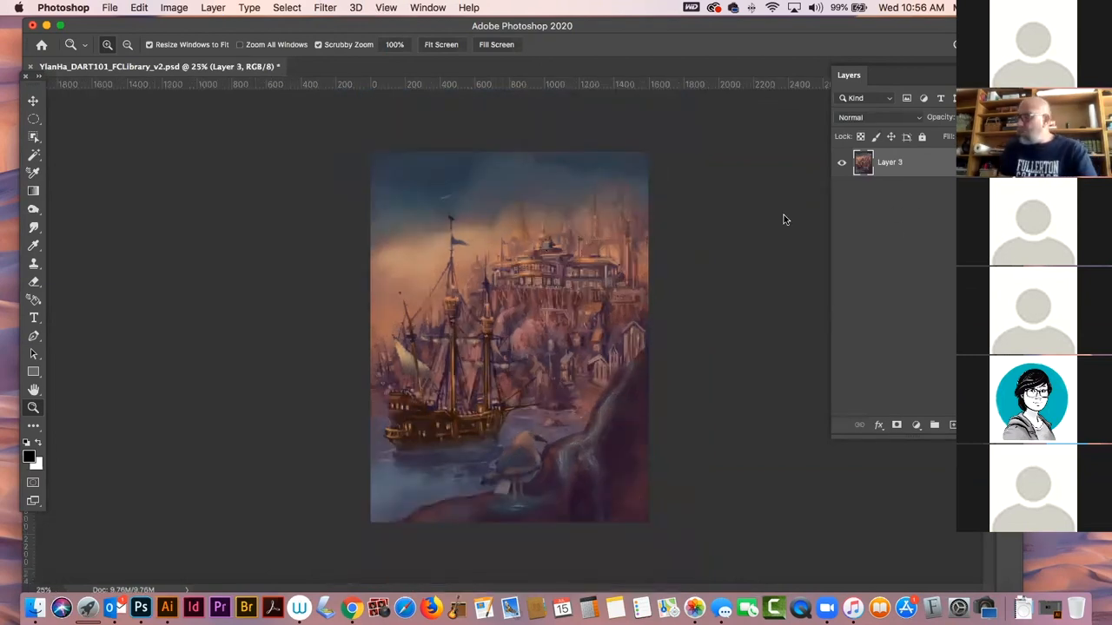
{"action": "key", "text": "Tab"}
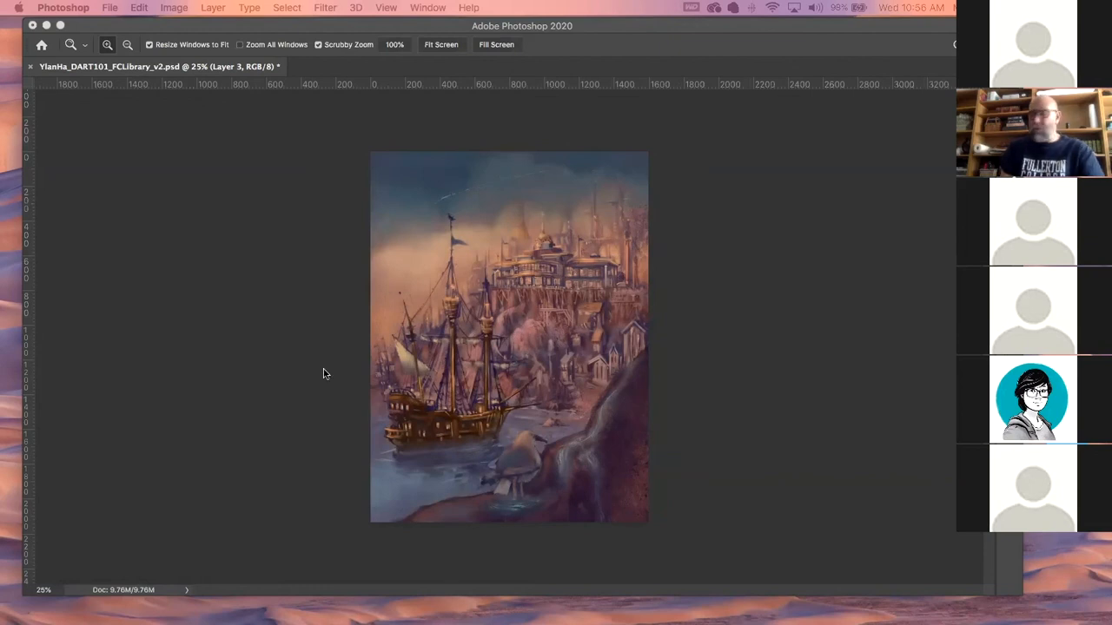
{"action": "key", "text": "Tab"}
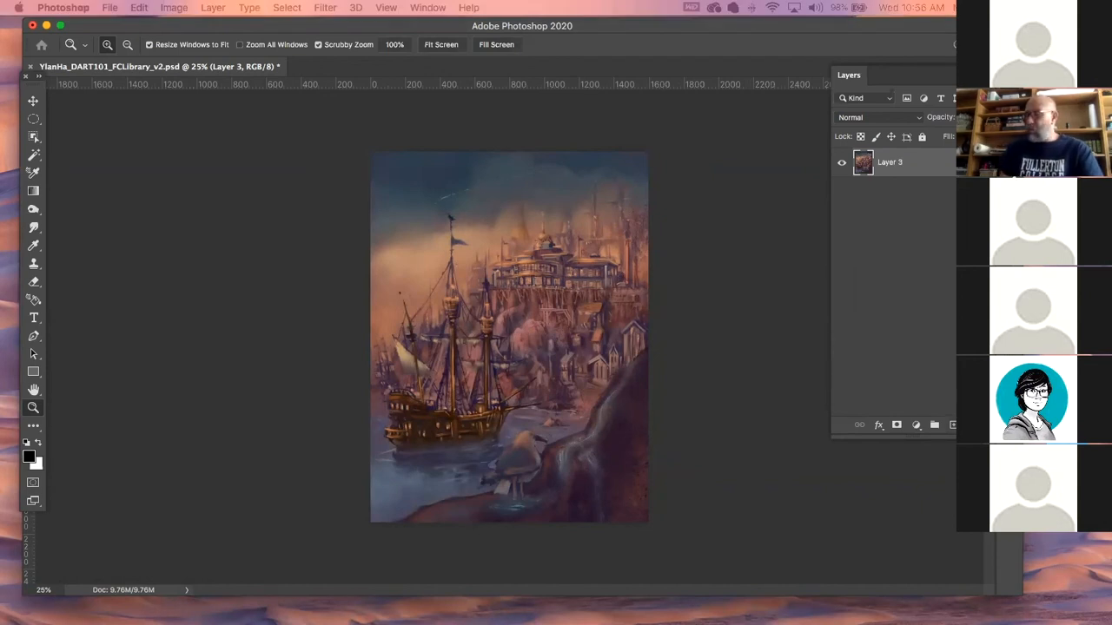
- Paste the black wavy shape as Layer 4, move it below Layer 3, and clip the painting to it
{"action": "key", "text": "Return"}
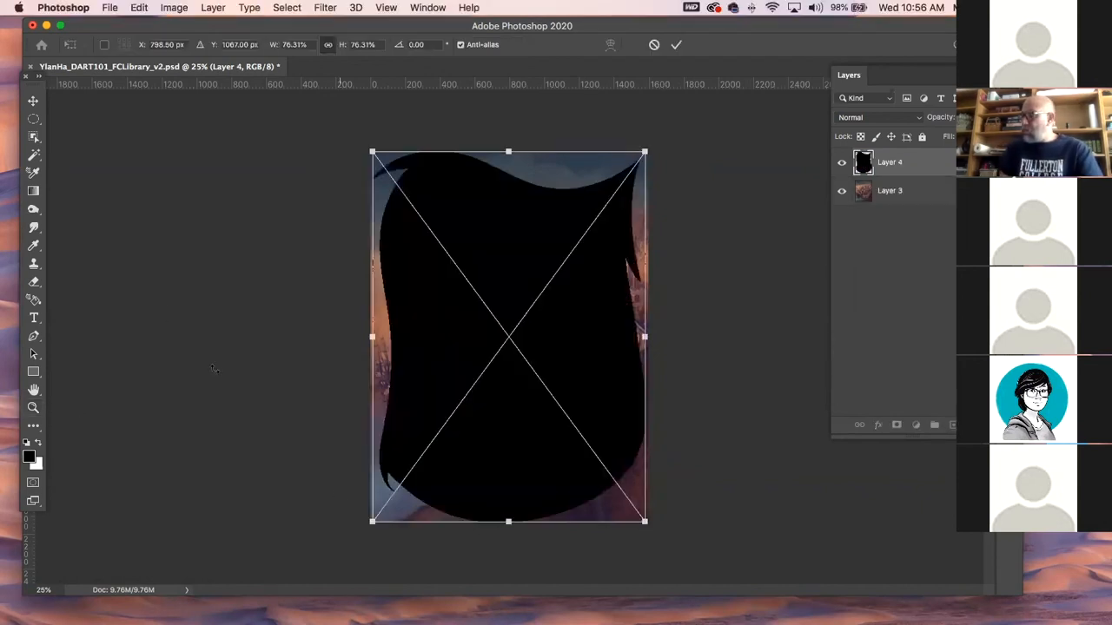
{"action": "key", "text": "Return"}
{"action": "left_click", "coordinate": [553, 276]}
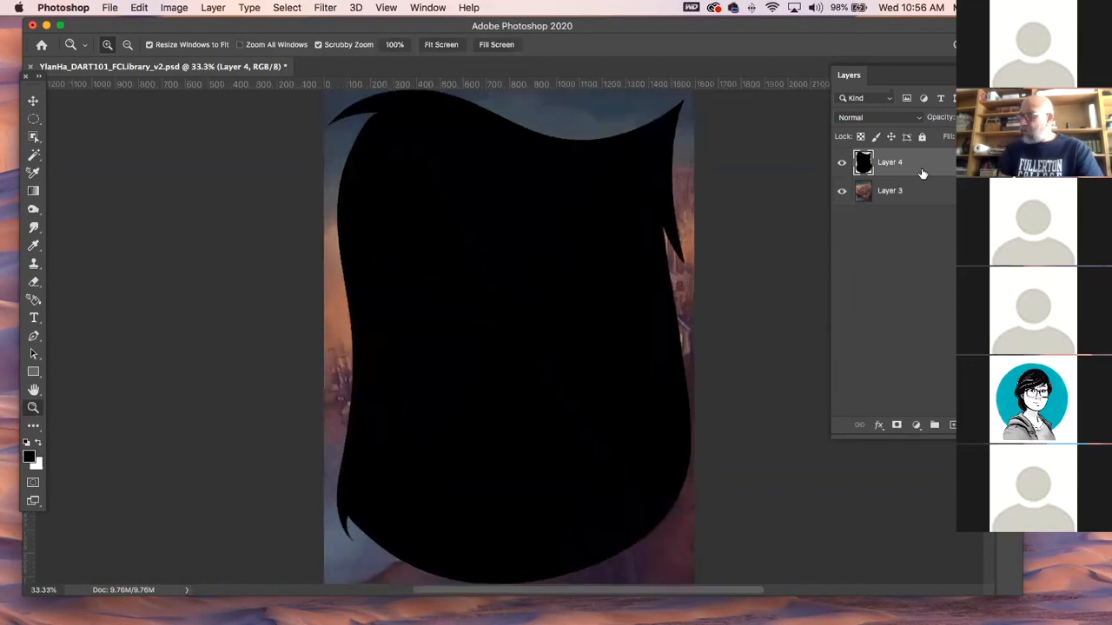
{"action": "key", "text": "super+minus"}
{"action": "left_click_drag", "start_coordinate": [929, 163], "coordinate": [938, 215]}
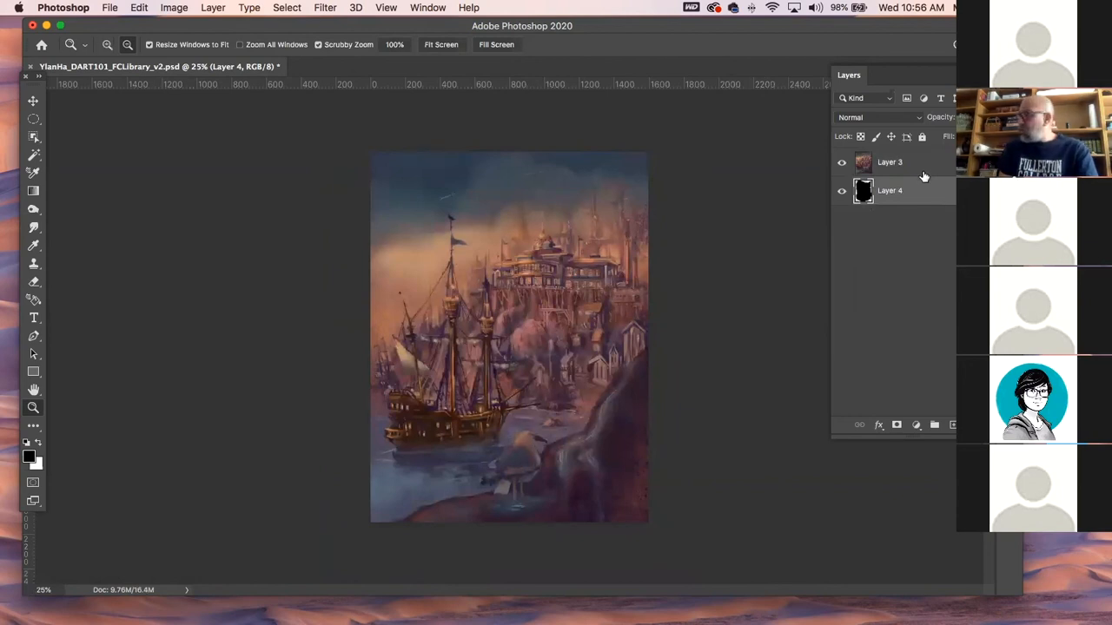
{"action": "left_click", "coordinate": [928, 174], "text": "alt"}
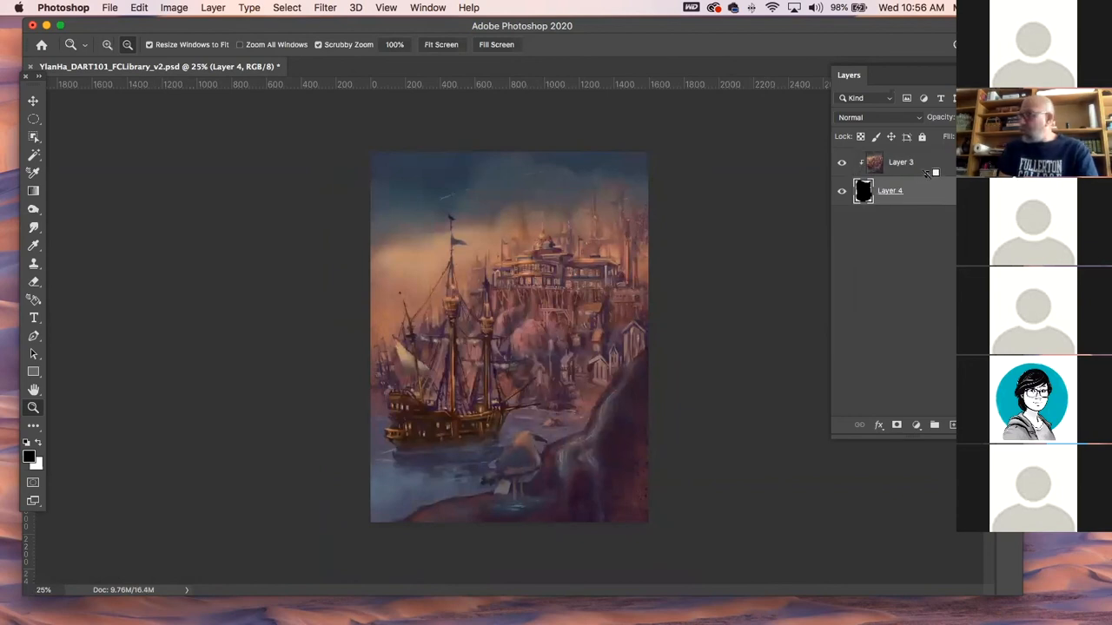
- Drag a crop corner outward to enlarge the canvas beyond the painting's edges
{"action": "left_click", "coordinate": [33, 101]}
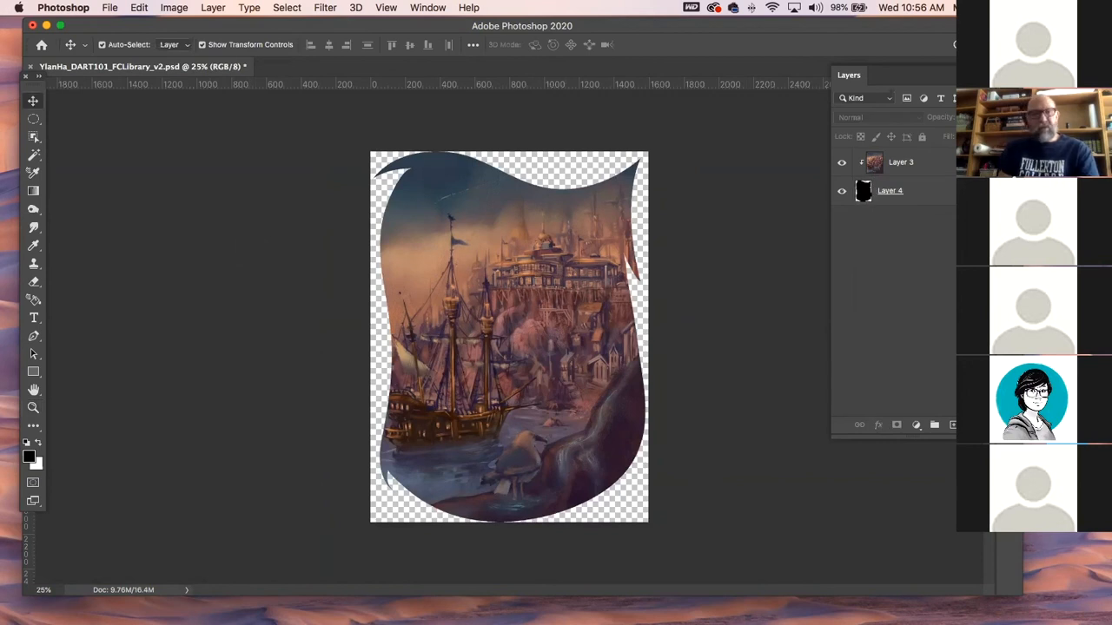
{"action": "key", "text": "super+minus"}
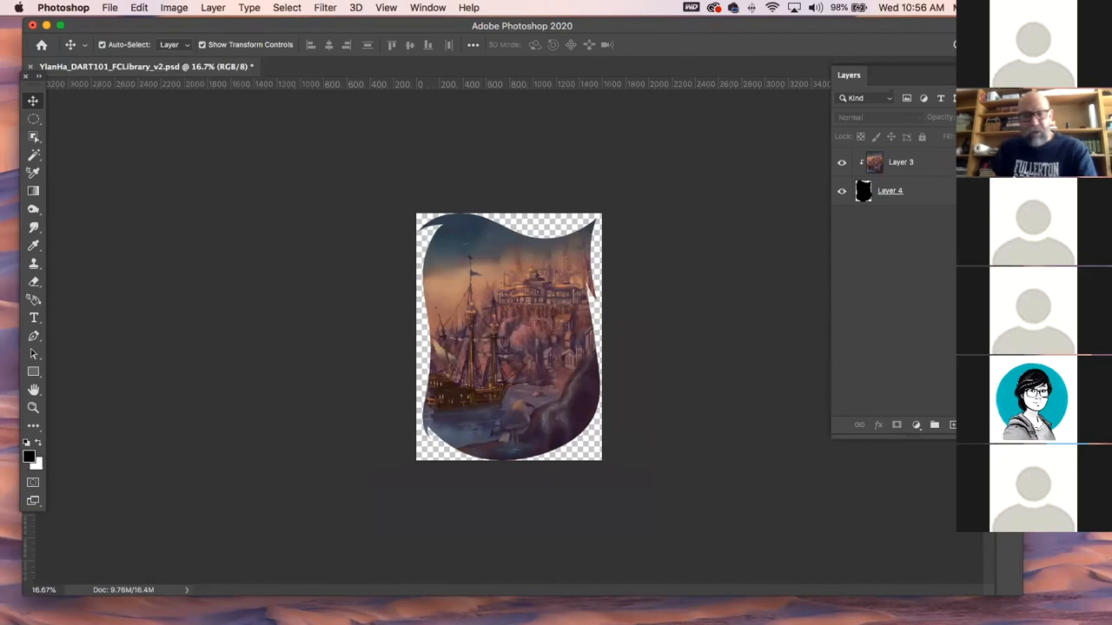
{"action": "key", "text": "c"}
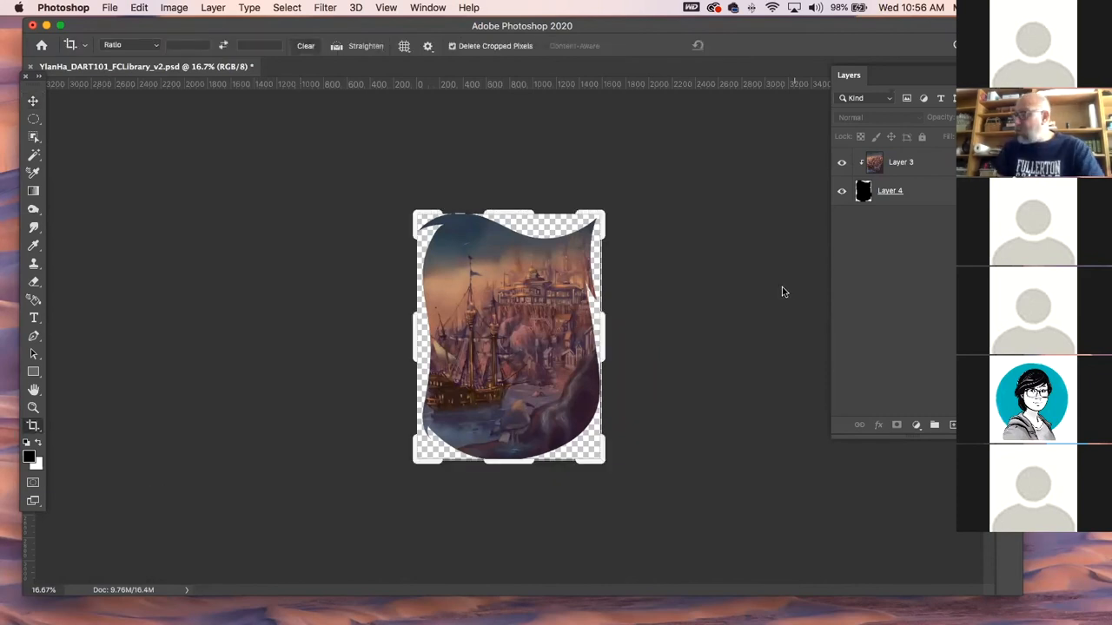
{"action": "left_click_drag", "start_coordinate": [601, 212], "coordinate": [609, 201]}
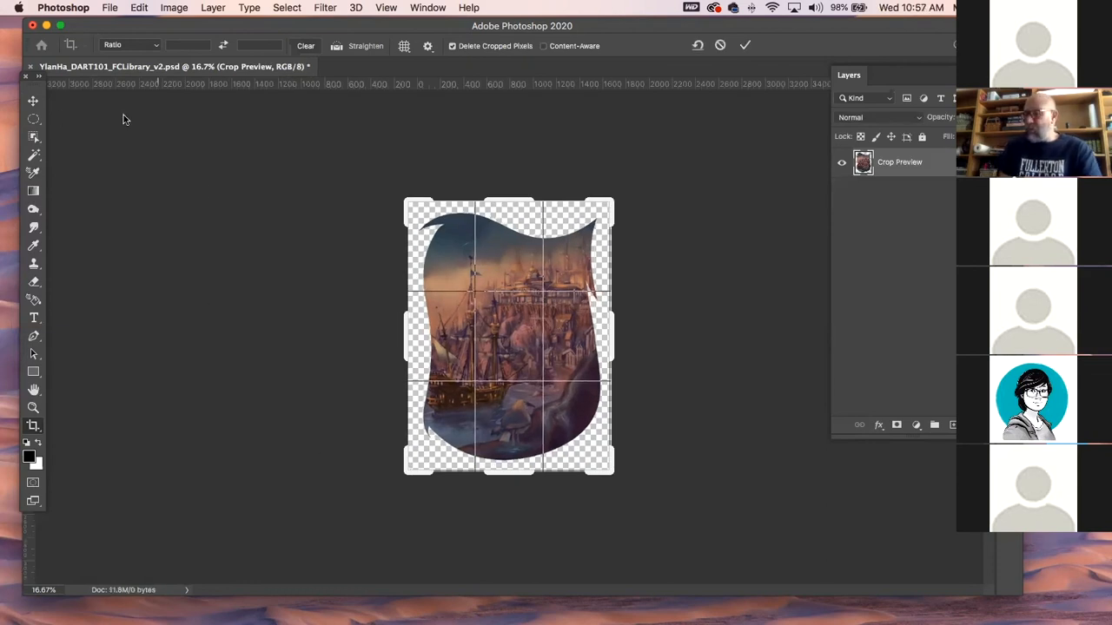
- Commit the enlarged crop and merge the clipped painting into wavy shape Layer 4
{"action": "left_click", "coordinate": [33, 103]}
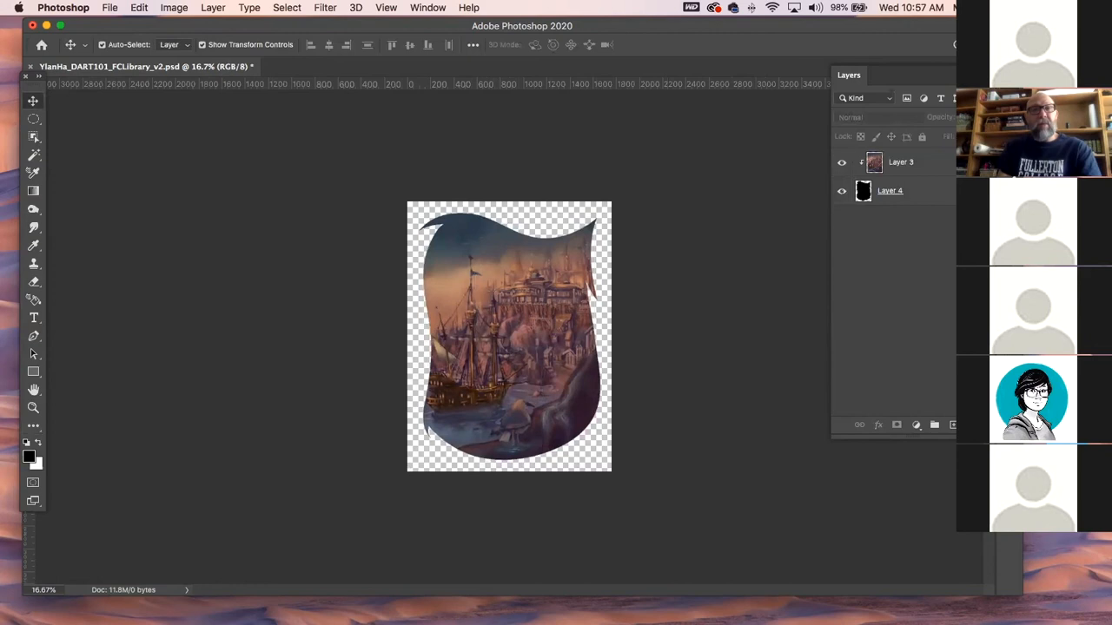
{"action": "key", "text": "Tab"}
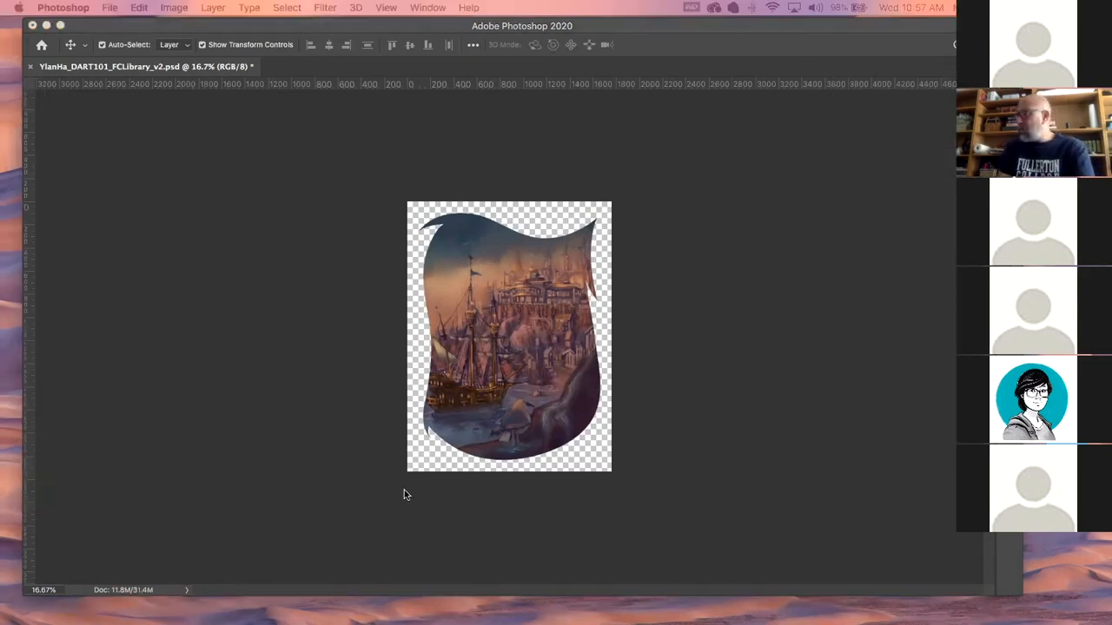
{"action": "key", "text": "Tab"}
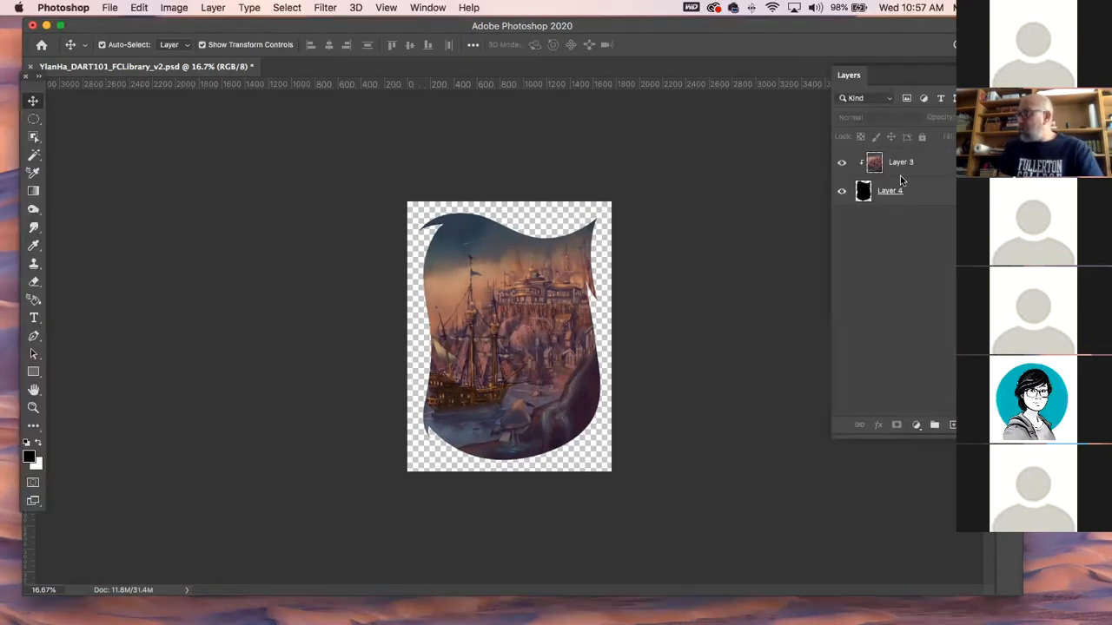
{"action": "left_click", "coordinate": [915, 186]}
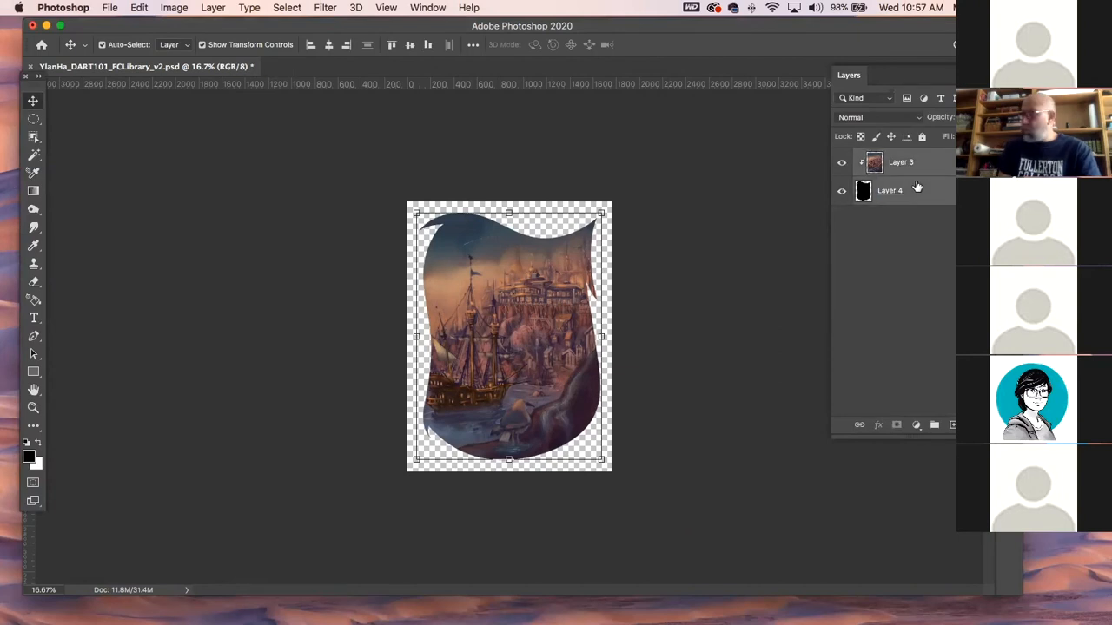
{"action": "key", "text": "ctrl+e"}
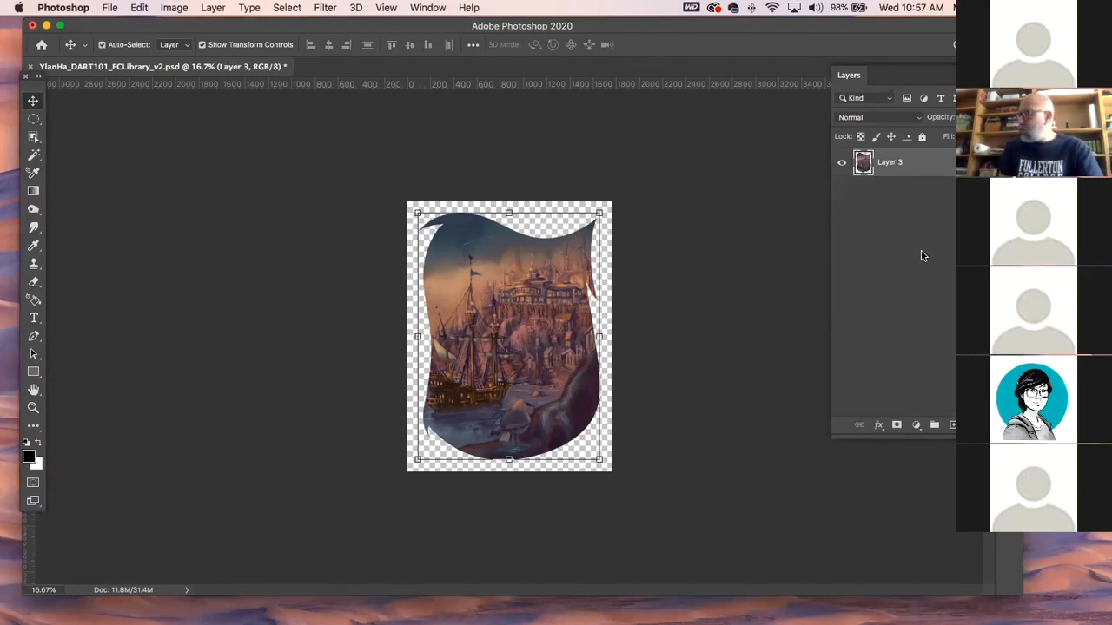
- Drag the parchment texture image from another app onto the canvas
{"action": "key", "text": "super+Tab"}
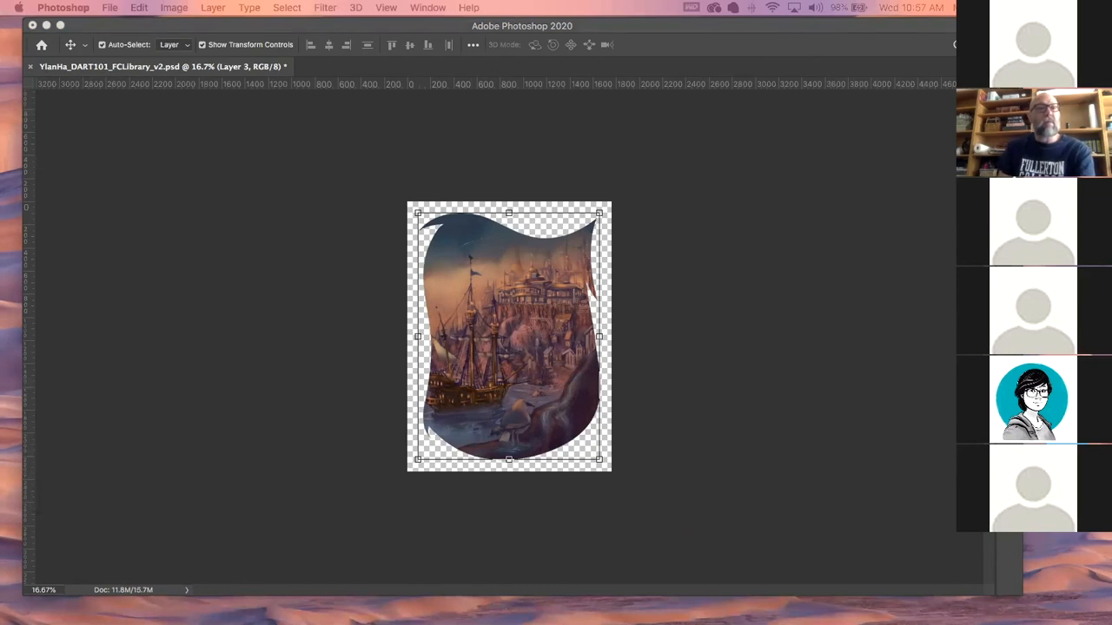
{"action": "key", "text": "super+Tab"}
{"action": "key", "text": "super+Tab"}
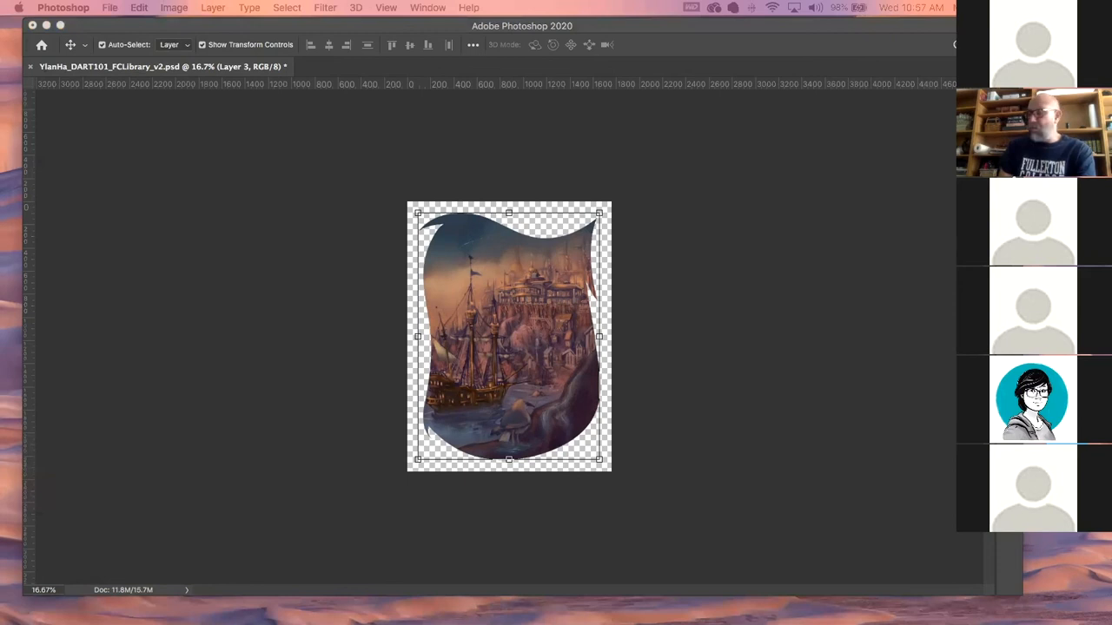
{"action": "left_click_drag", "start_coordinate": [414, 372], "coordinate": [514, 341]}
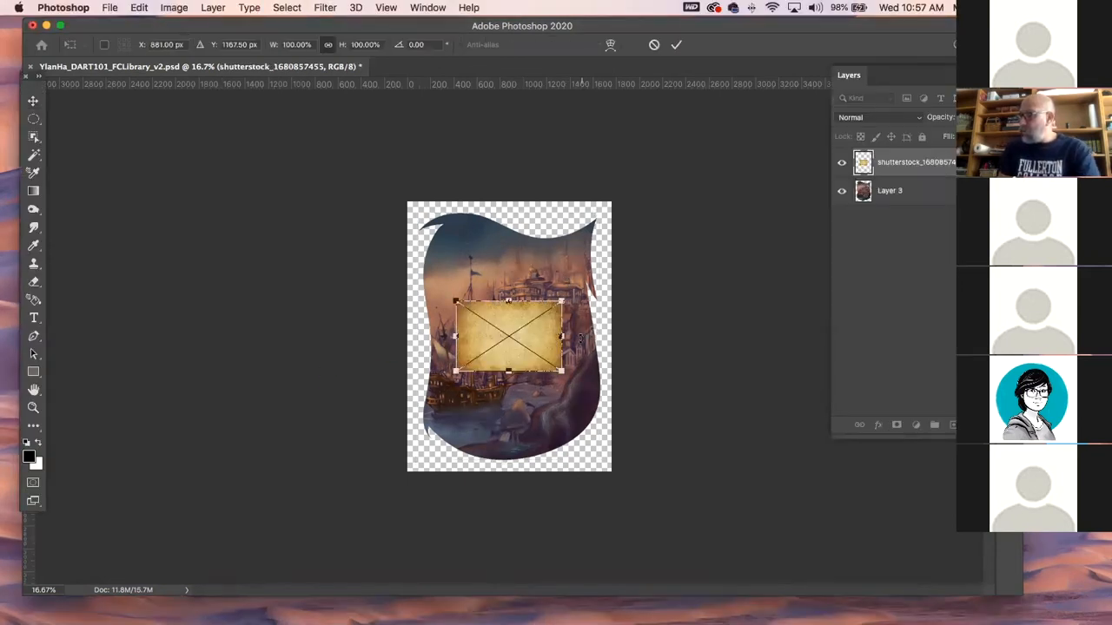
- Rotate the parchment 90 degrees to portrait and scale it to cover the whole canvas
{"action": "left_click_drag", "start_coordinate": [572, 337], "coordinate": [521, 382]}
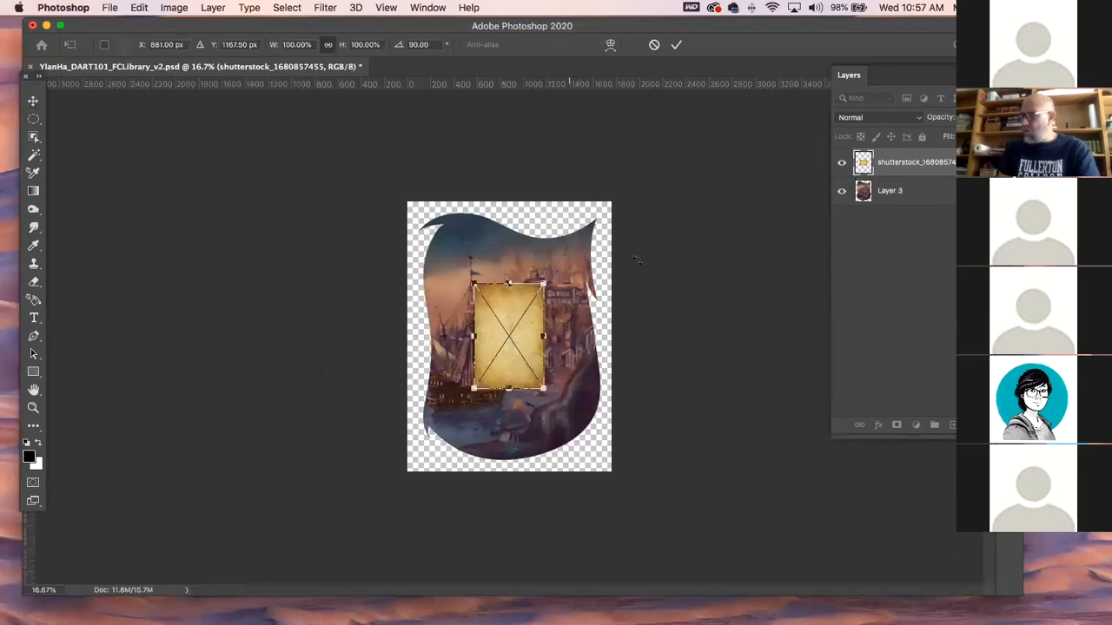
{"action": "left_click_drag", "start_coordinate": [544, 284], "coordinate": [612, 188]}
{"action": "key", "text": "Return"}
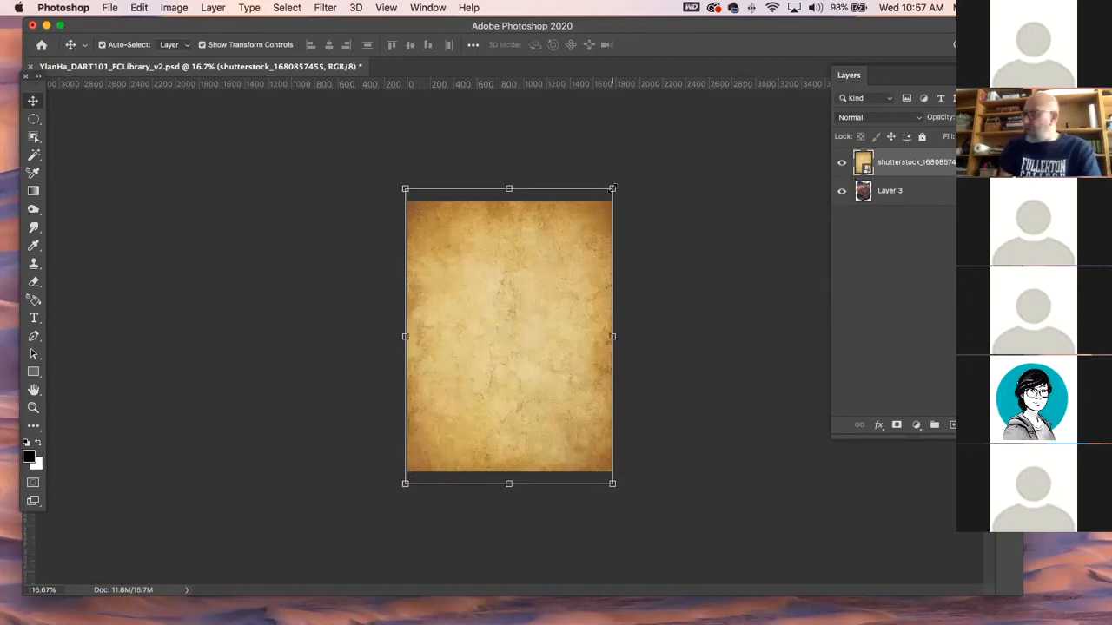
- Rasterize the parchment layer, move it beneath Layer 3, and load Layer 3's wavy-frame selection
{"action": "right_click", "coordinate": [905, 164]}
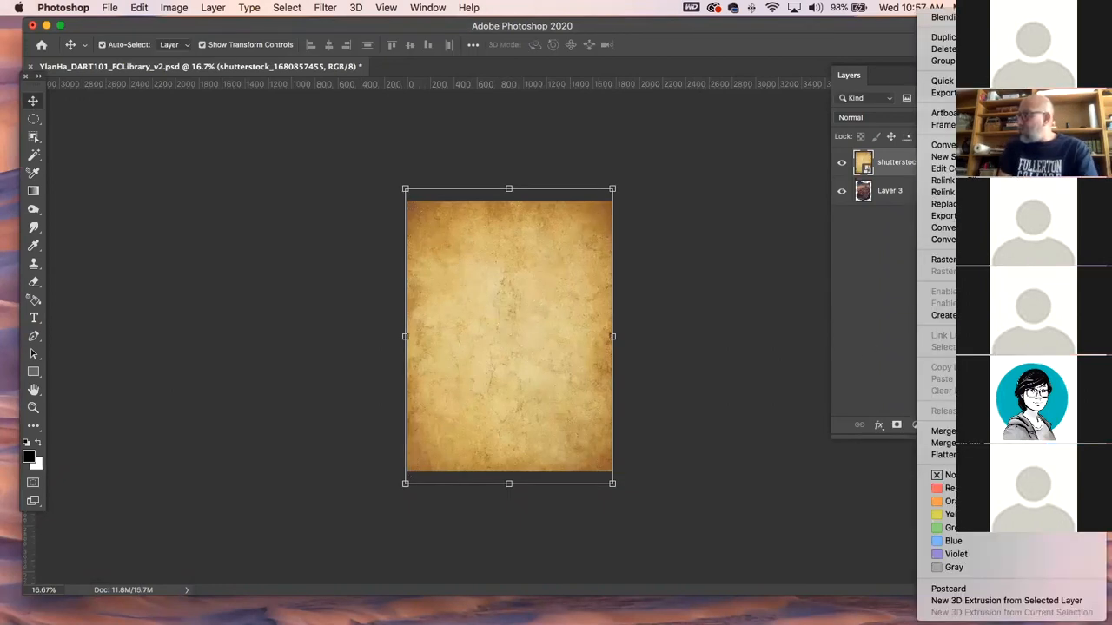
{"action": "left_click", "coordinate": [944, 259]}
{"action": "left_click_drag", "start_coordinate": [954, 163], "coordinate": [947, 213]}
{"action": "left_click", "coordinate": [291, 294]}
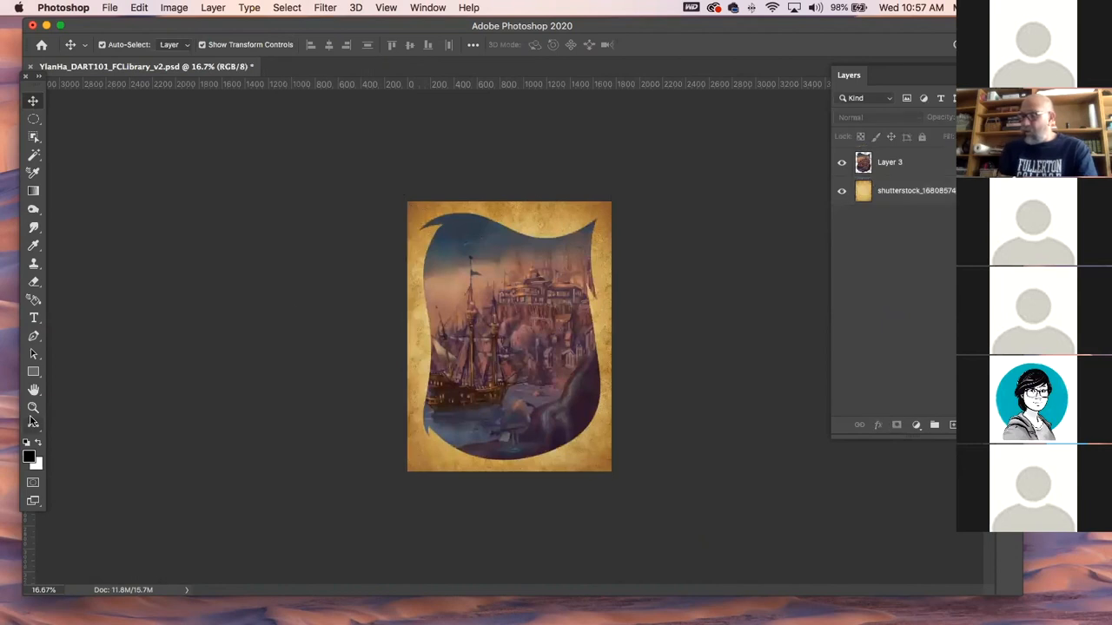
{"action": "left_click", "coordinate": [33, 407]}
{"action": "left_click", "coordinate": [862, 165], "text": "super"}
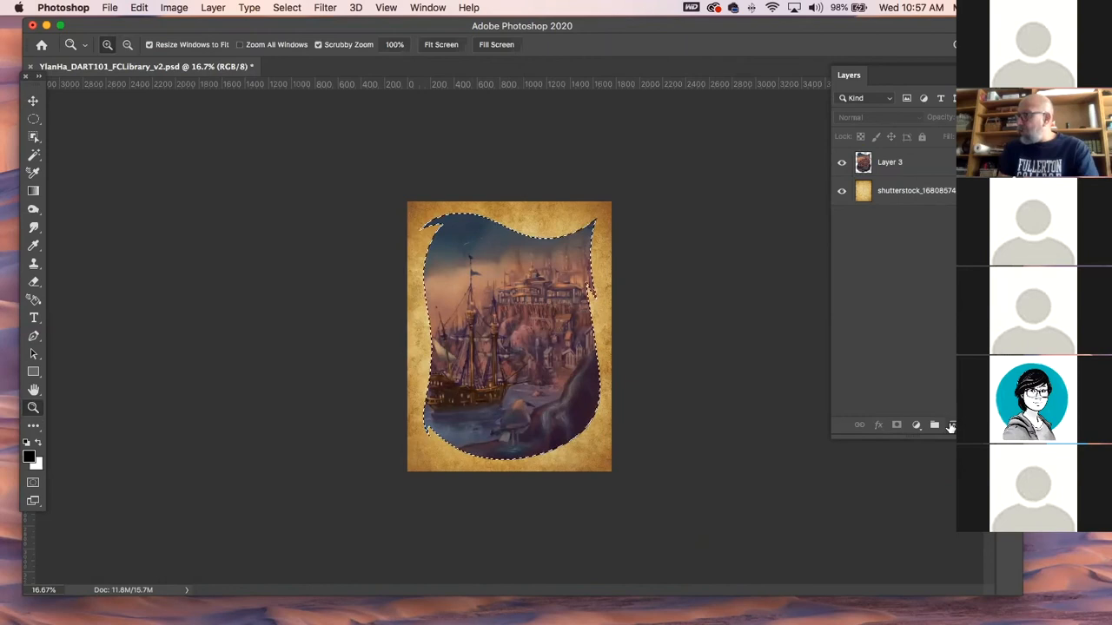
- Add a new layer beneath the framed painting and eyedropper a brown tone as foreground colour
{"action": "left_click", "coordinate": [952, 427]}
{"action": "left_click_drag", "start_coordinate": [913, 167], "coordinate": [918, 198]}
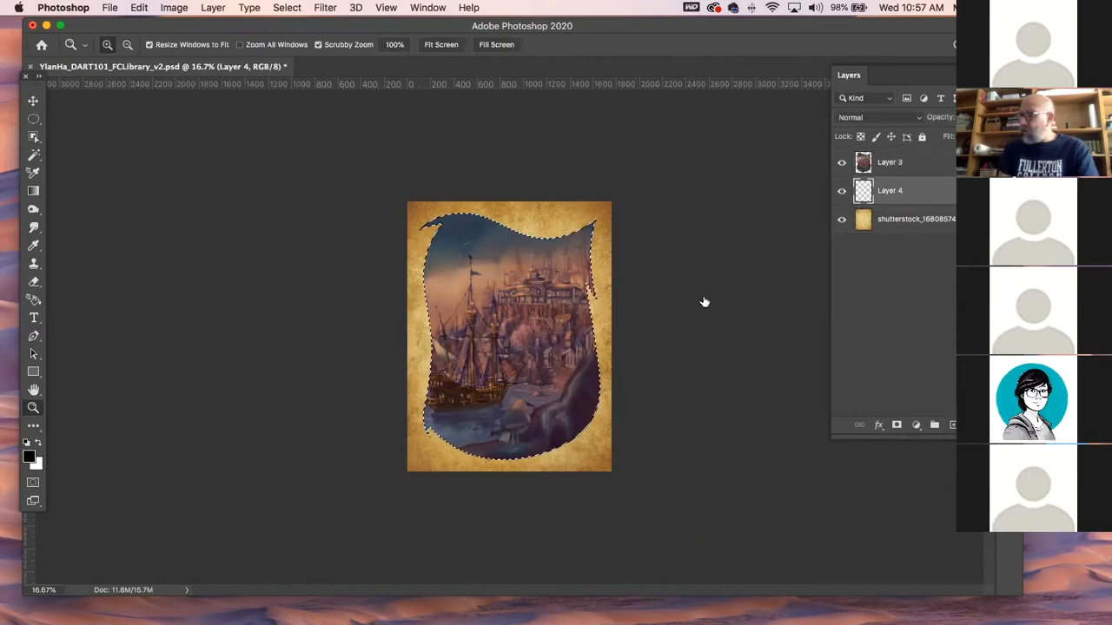
{"action": "left_click", "coordinate": [34, 247]}
{"action": "left_click", "coordinate": [592, 204]}
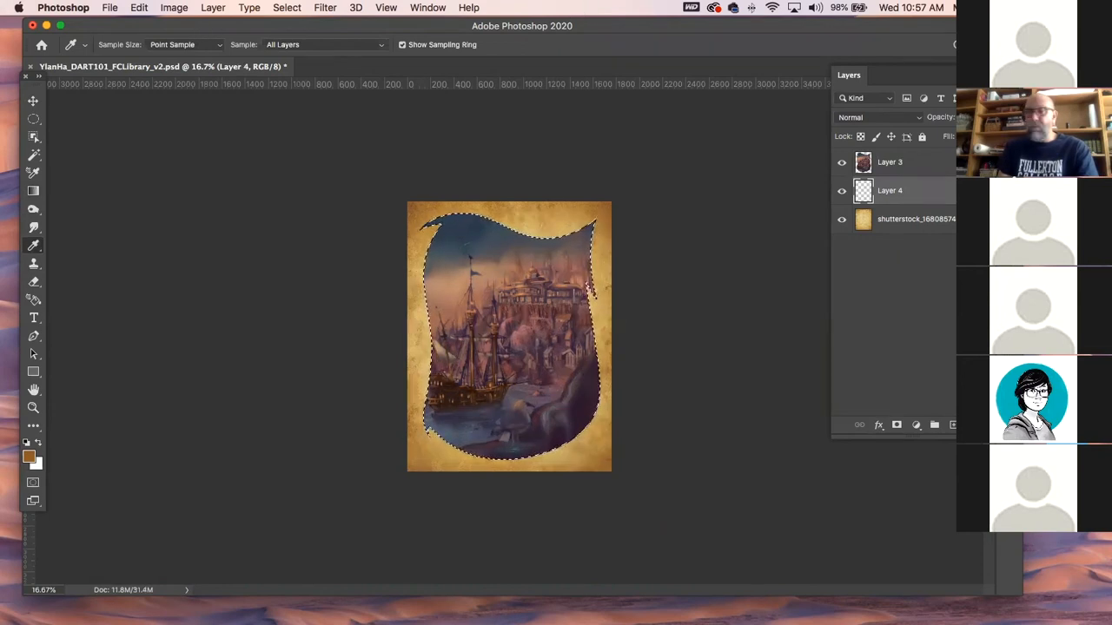
- Expand the wavy-frame selection, cancelling a stray Contract, then expanding it by 10 pixels
{"action": "left_click", "coordinate": [326, 8]}
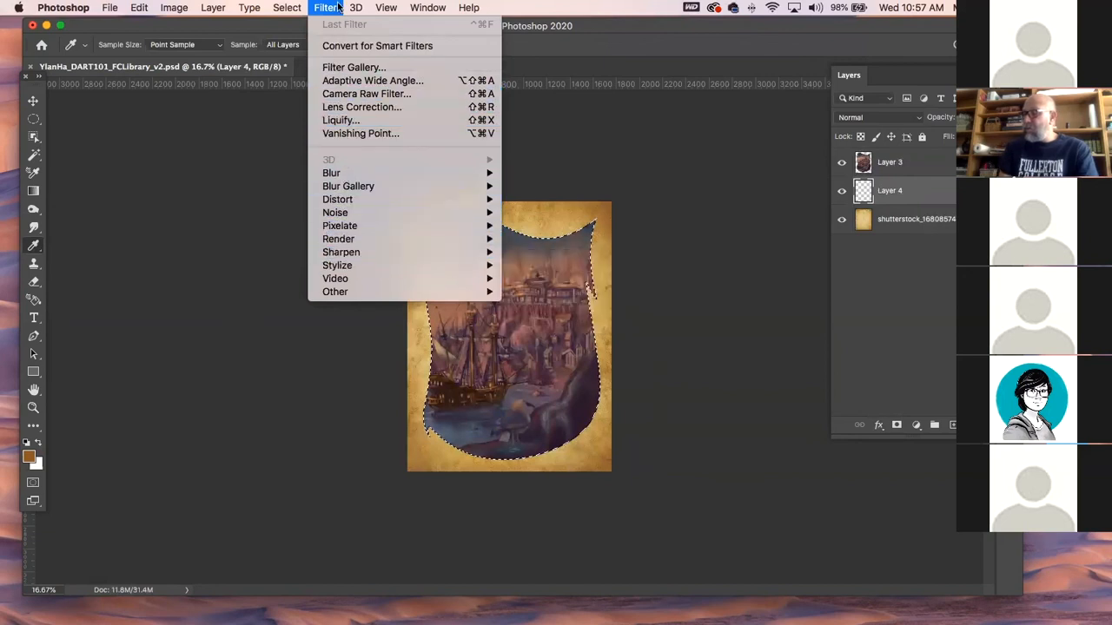
{"action": "mouse_move", "coordinate": [287, 7]}
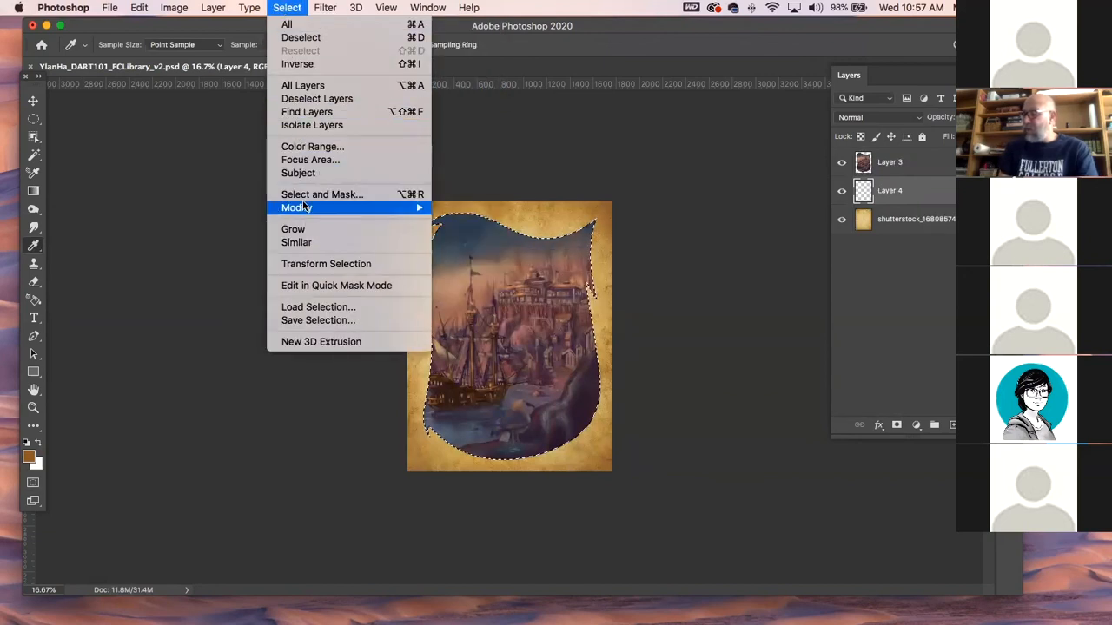
{"action": "mouse_move", "coordinate": [304, 206]}
{"action": "left_click", "coordinate": [478, 239]}
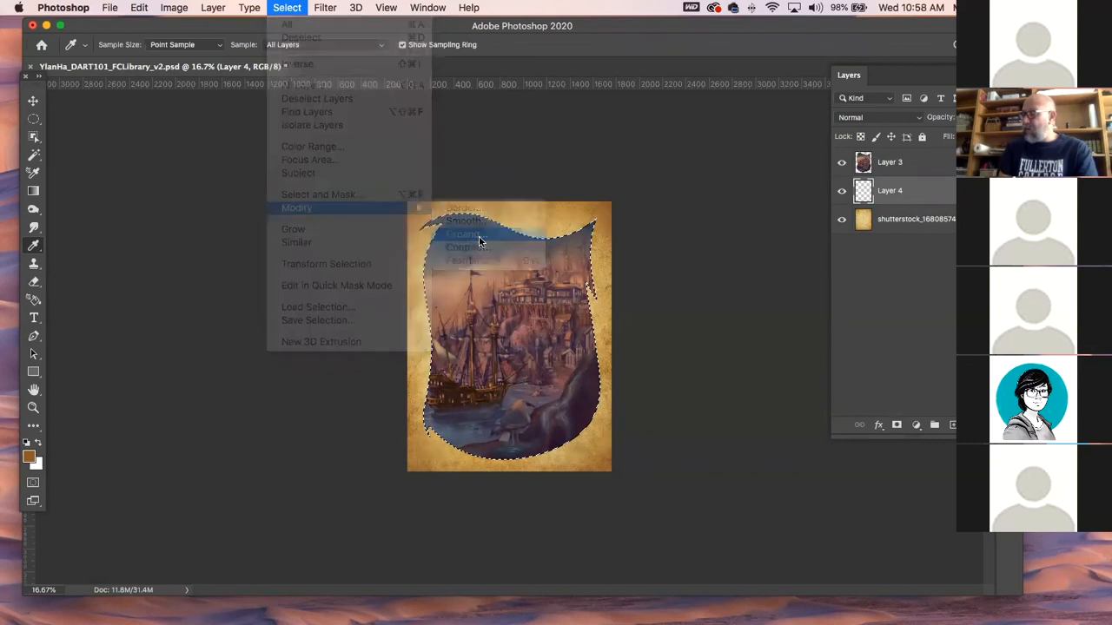
{"action": "left_click", "coordinate": [318, 220]}
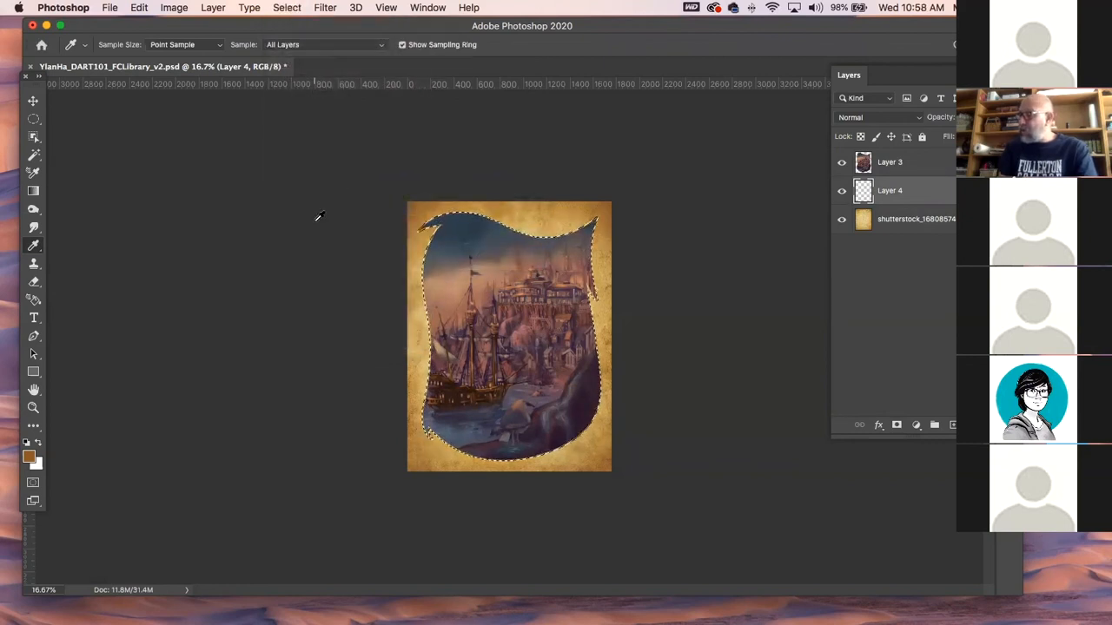
{"action": "left_click", "coordinate": [217, 8]}
{"action": "mouse_move", "coordinate": [311, 210]}
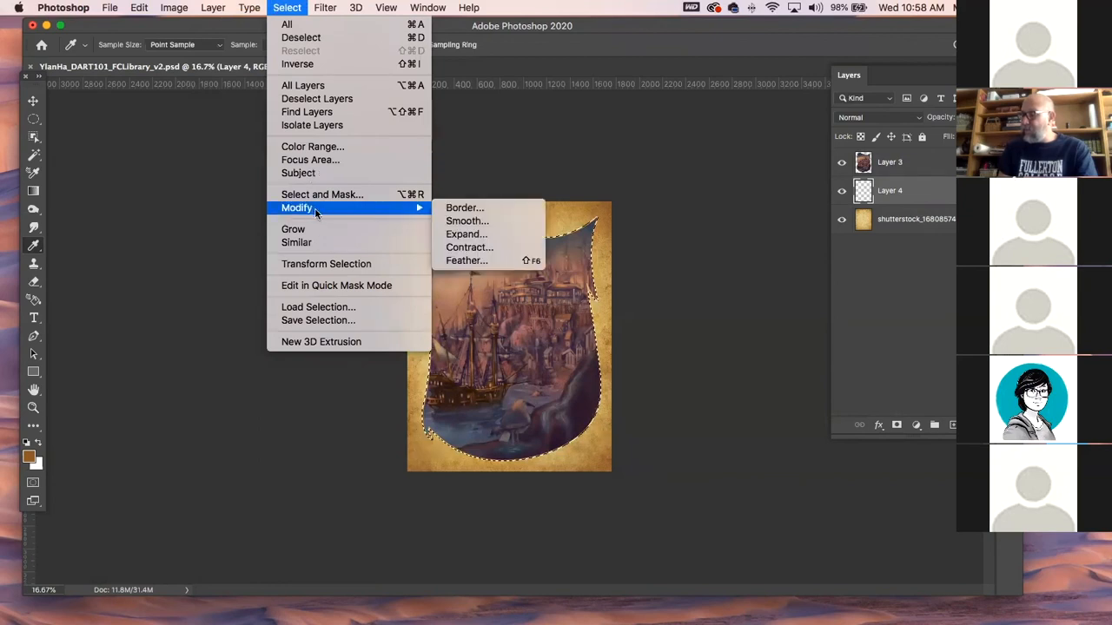
{"action": "left_click", "coordinate": [526, 249]}
{"action": "left_click", "coordinate": [243, 269]}
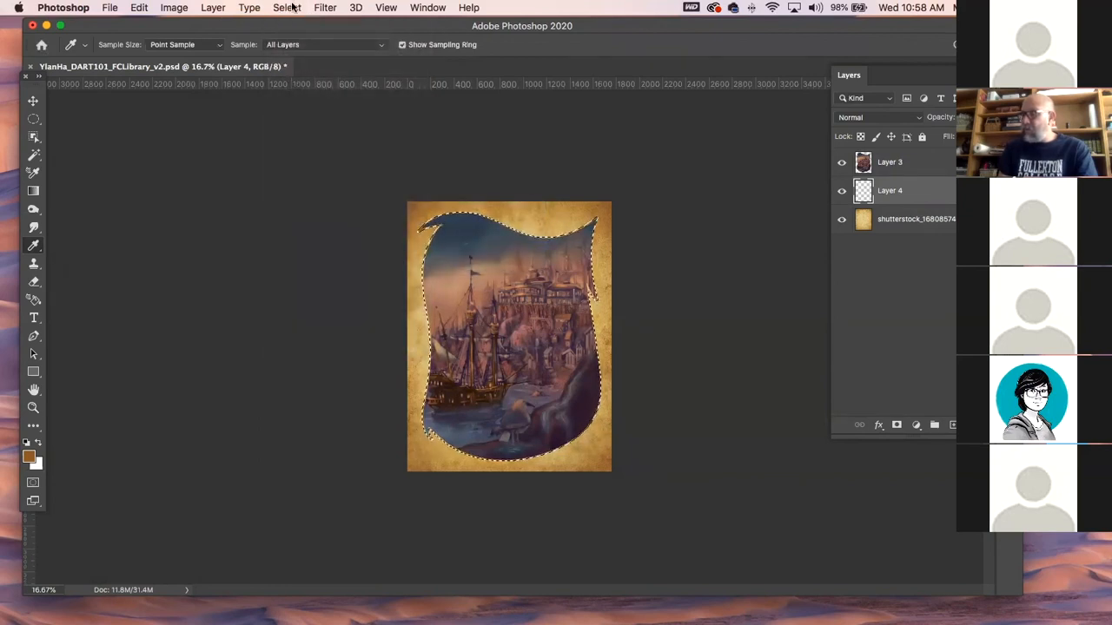
{"action": "left_click", "coordinate": [323, 8]}
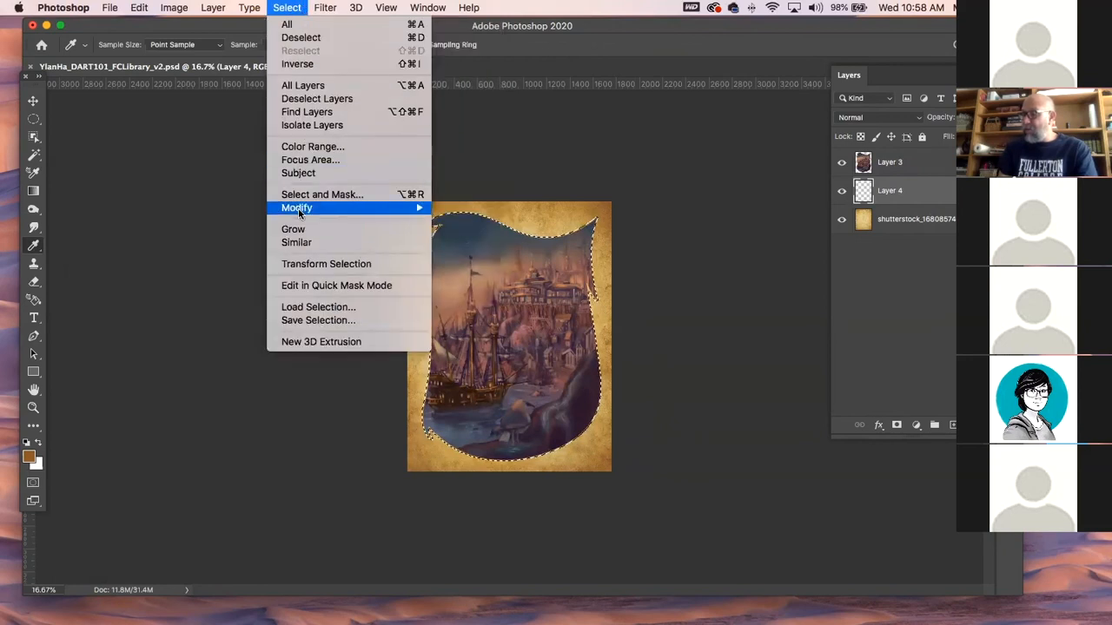
{"action": "mouse_move", "coordinate": [297, 209]}
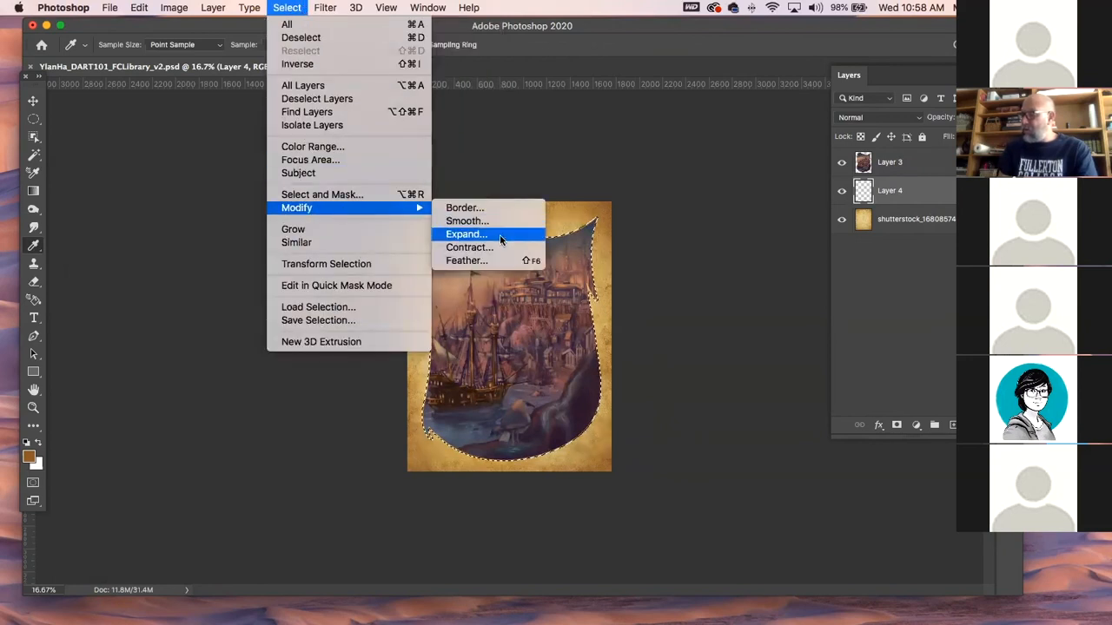
{"action": "left_click", "coordinate": [500, 240]}
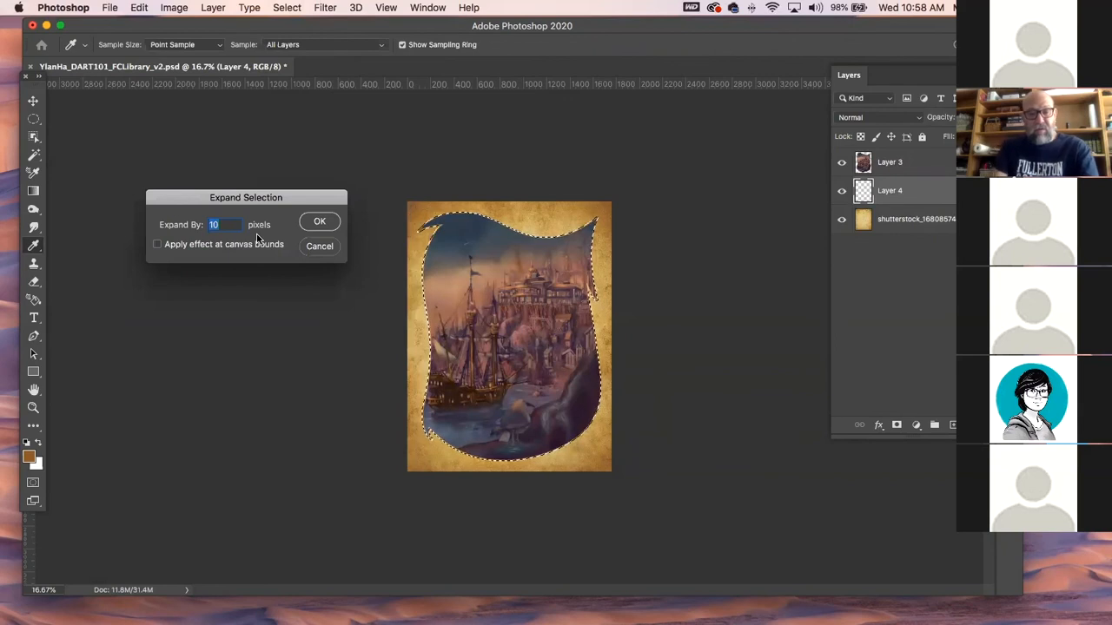
{"action": "left_click", "coordinate": [318, 222]}
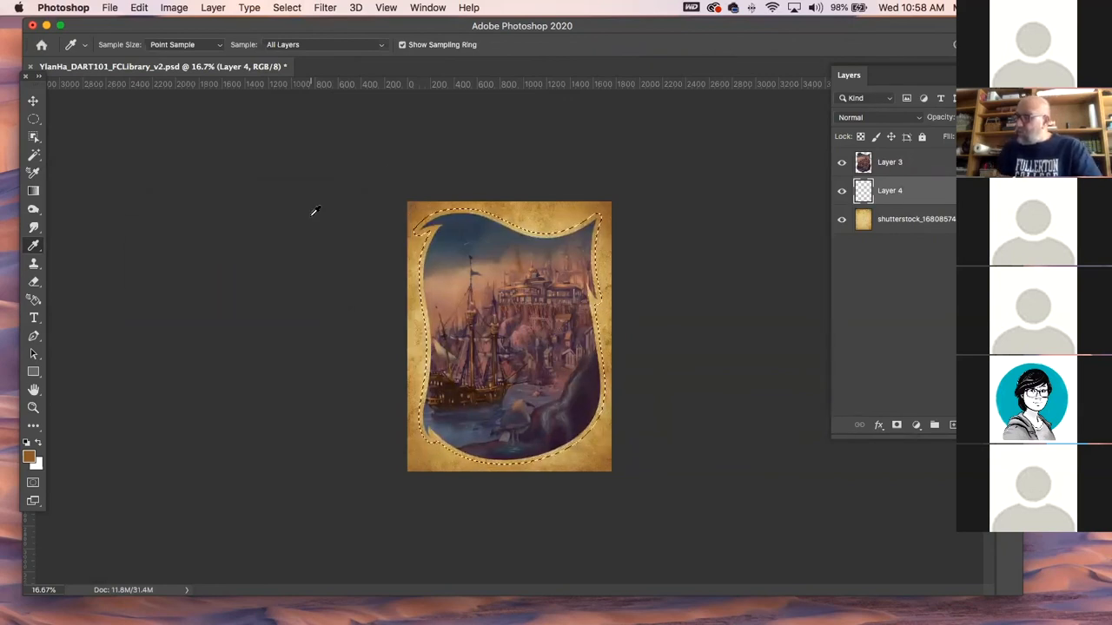
- Expand the selection by 20 pixels, fill it with the brown foreground colour, and deselect
{"action": "left_click", "coordinate": [282, 8]}
{"action": "mouse_move", "coordinate": [300, 207]}
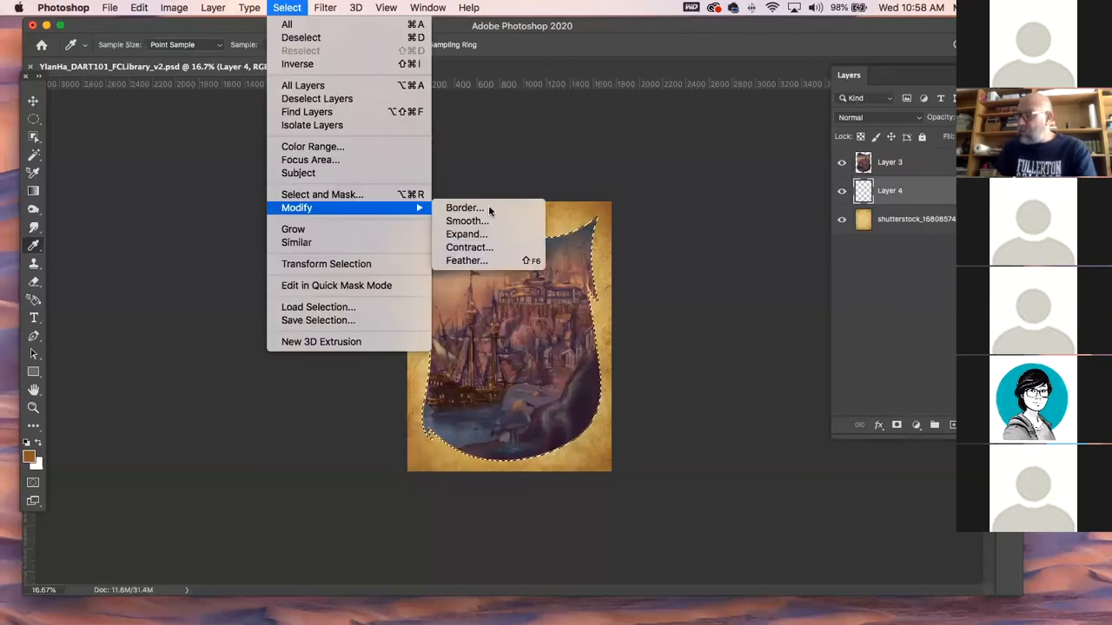
{"action": "left_click", "coordinate": [523, 234]}
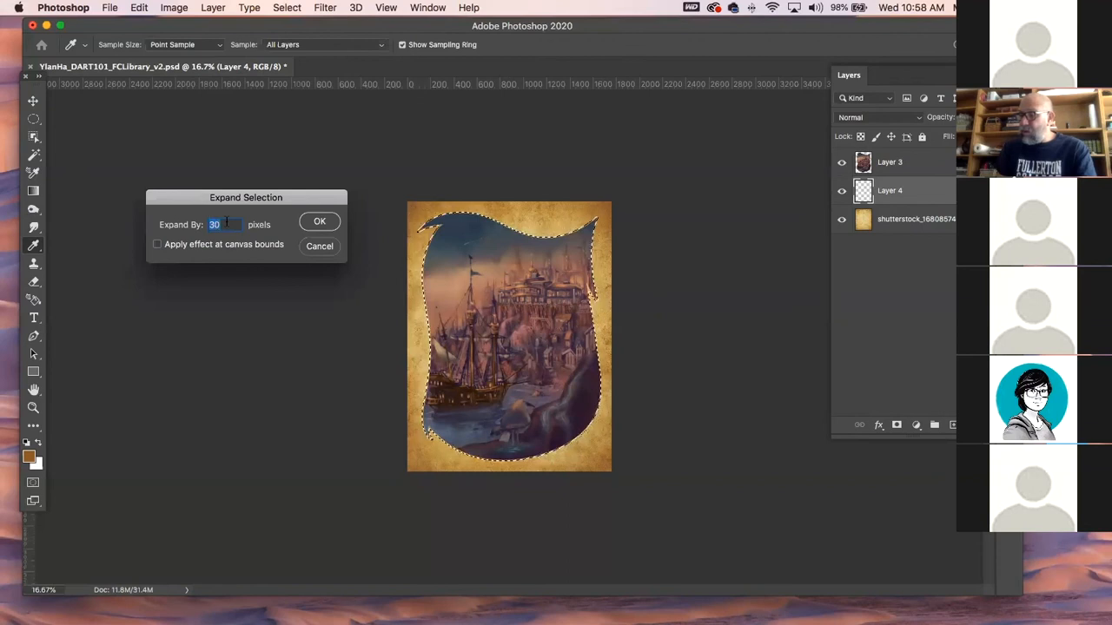
{"action": "type", "text": "20"}
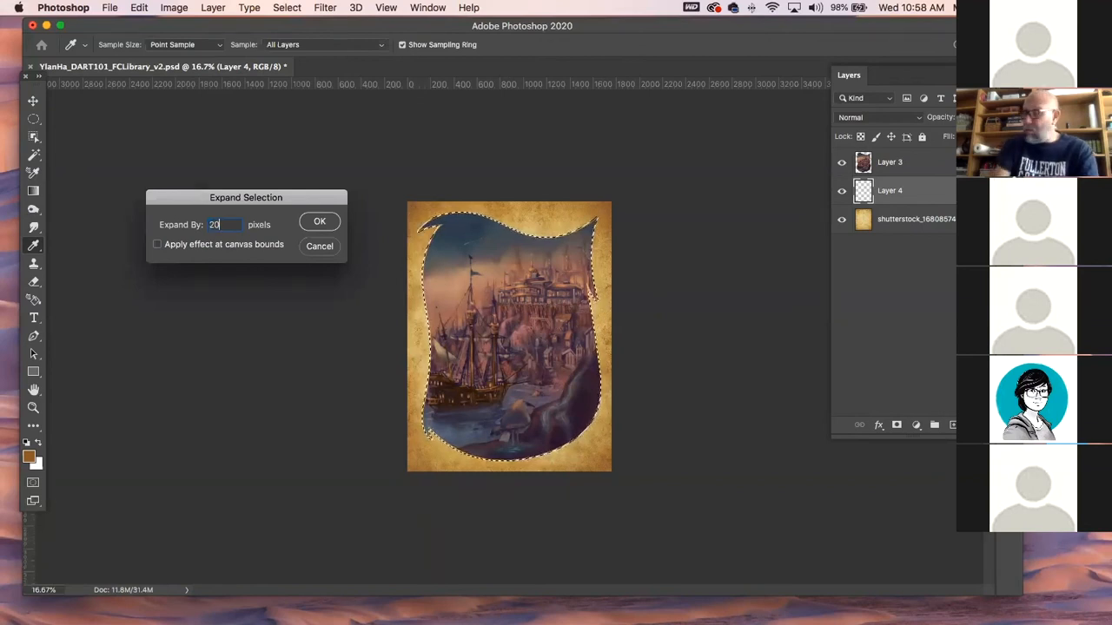
{"action": "left_click", "coordinate": [320, 222]}
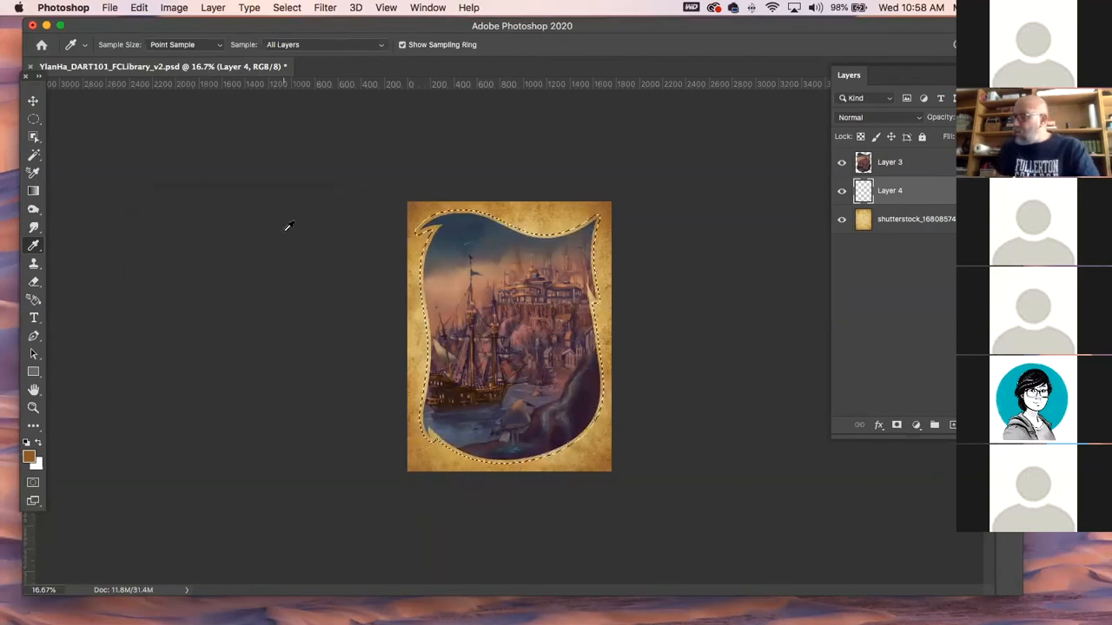
{"action": "key", "text": "alt+BackSpace"}
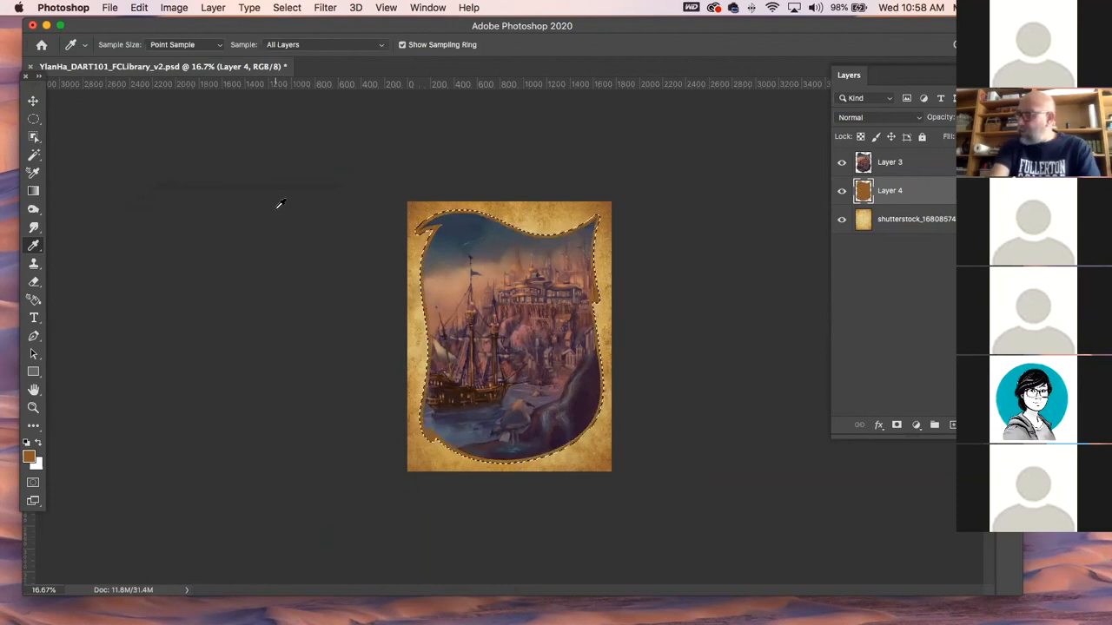
{"action": "key", "text": "super+d"}
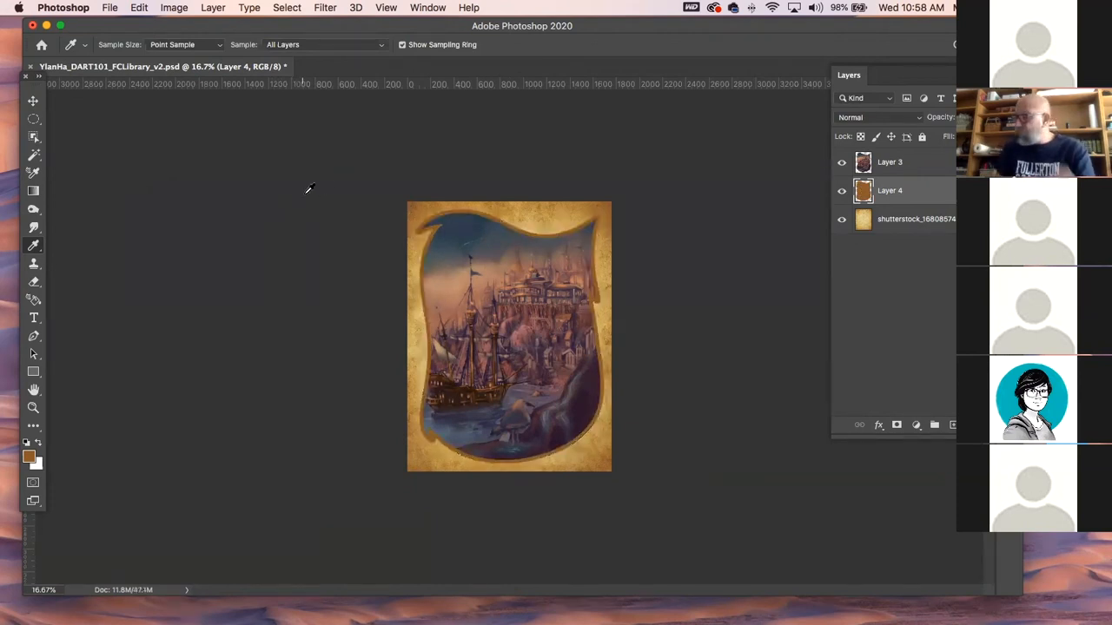
- Apply a Gaussian Blur of about 10.1 pixels to the brown border layer
{"action": "left_click", "coordinate": [288, 8]}
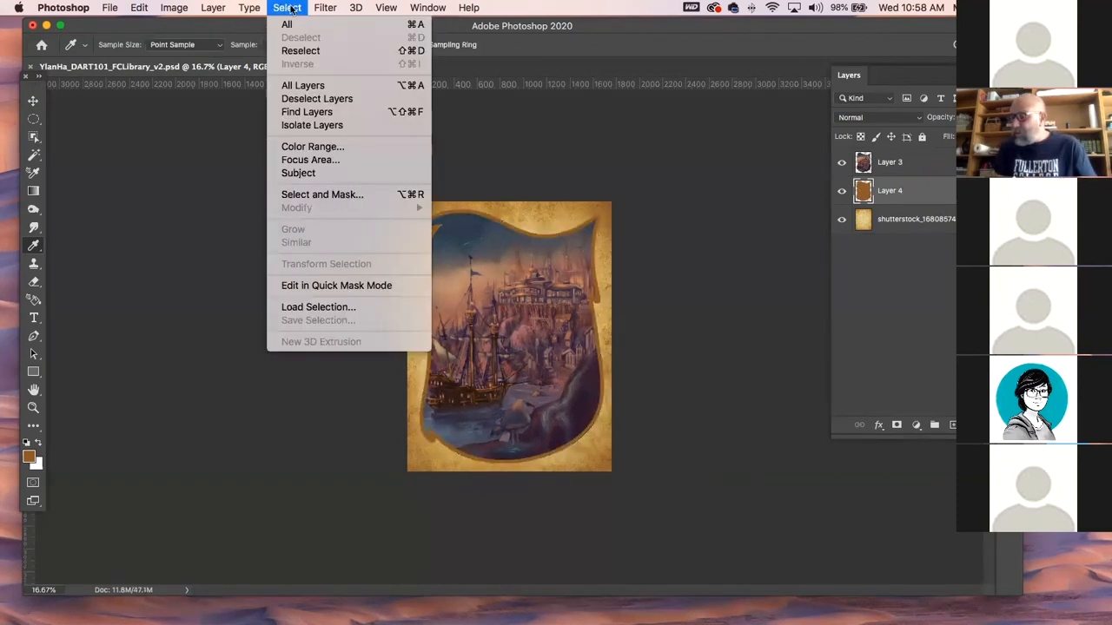
{"action": "mouse_move", "coordinate": [318, 7]}
{"action": "mouse_move", "coordinate": [366, 172]}
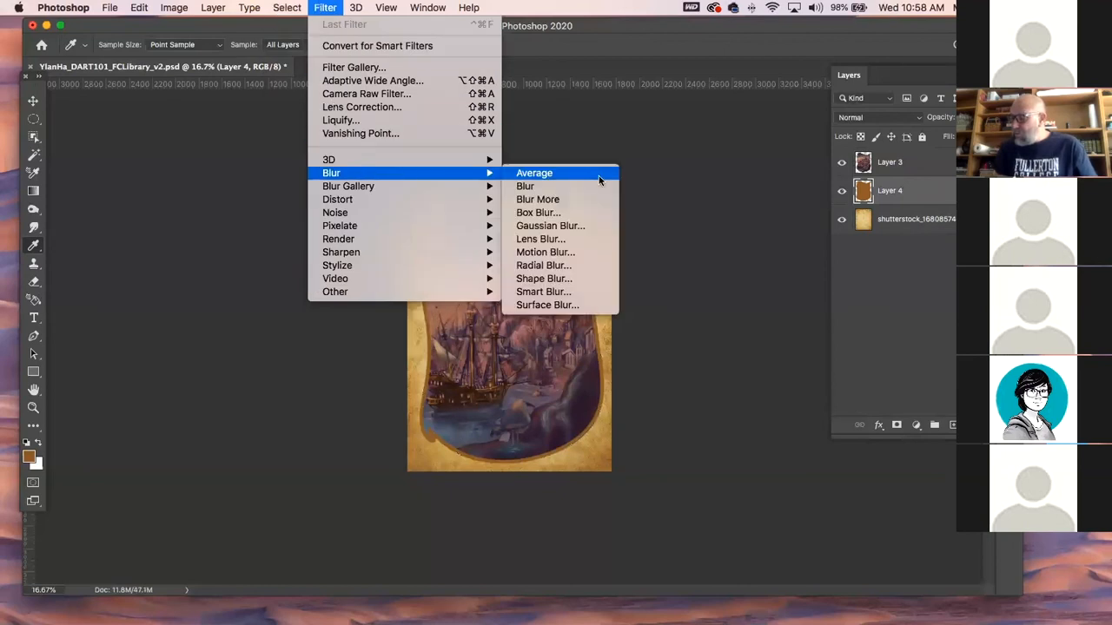
{"action": "left_click", "coordinate": [579, 226]}
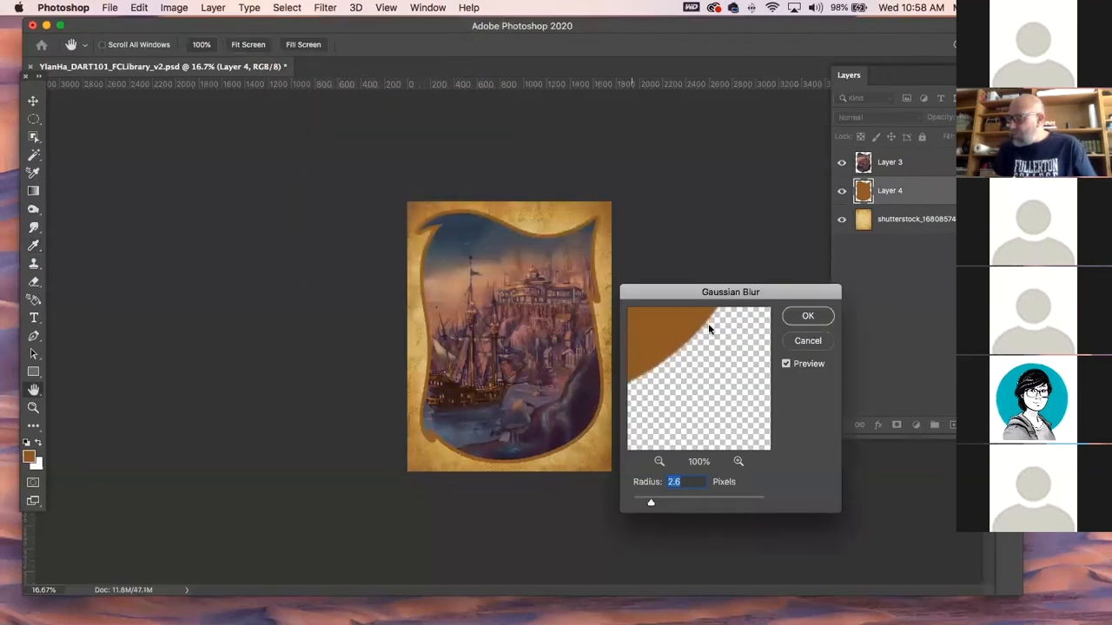
{"action": "left_click_drag", "start_coordinate": [705, 295], "coordinate": [191, 152]}
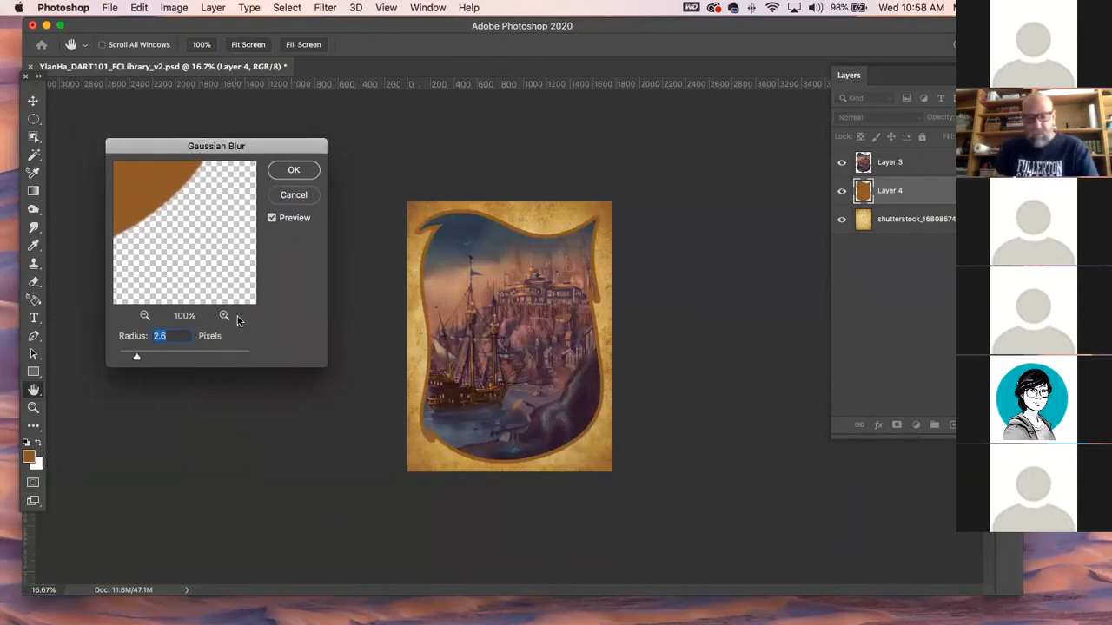
{"action": "left_click_drag", "start_coordinate": [137, 357], "coordinate": [171, 354]}
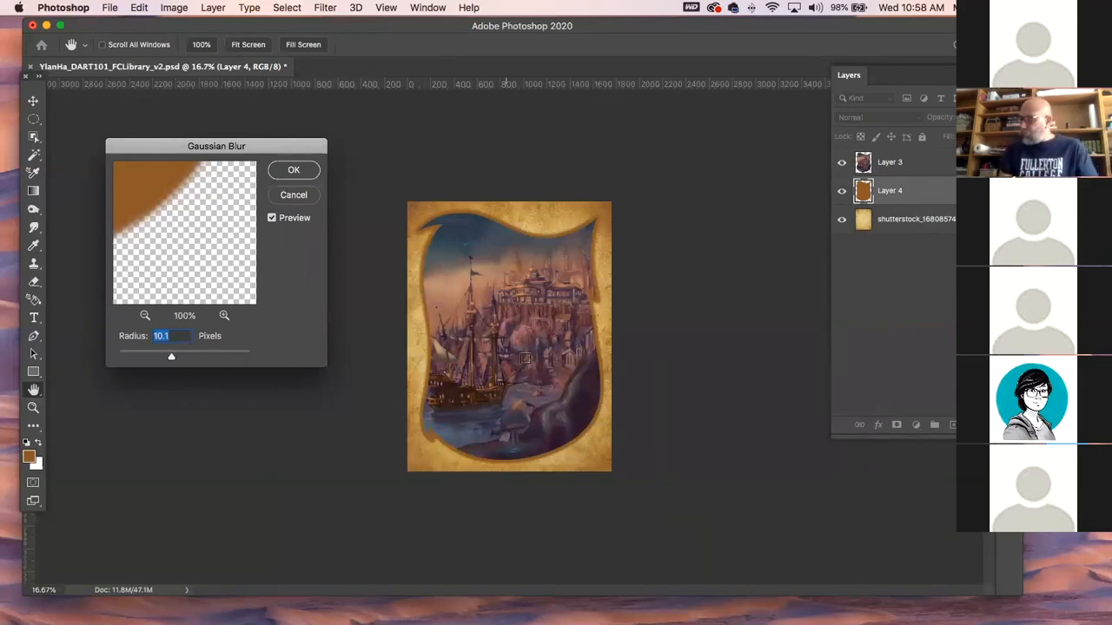
{"action": "left_click", "coordinate": [281, 174]}
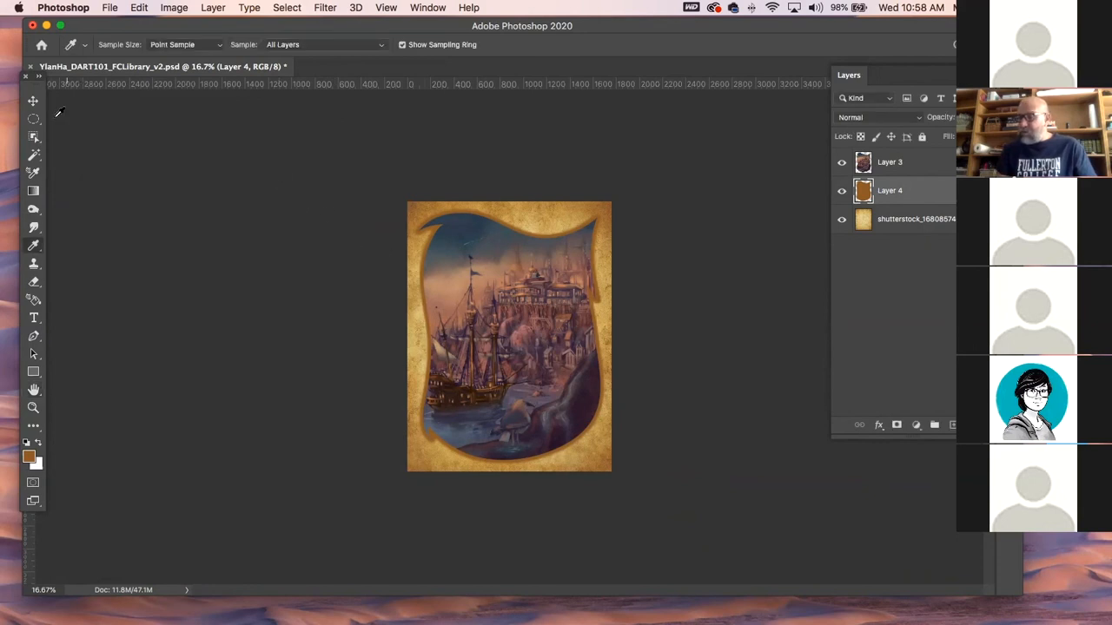
- Deselect the border layer, then close the document without saving
{"action": "left_click", "coordinate": [33, 101]}
{"action": "left_click", "coordinate": [148, 151]}
{"action": "left_click", "coordinate": [31, 66]}
{"action": "left_click", "coordinate": [511, 228]}
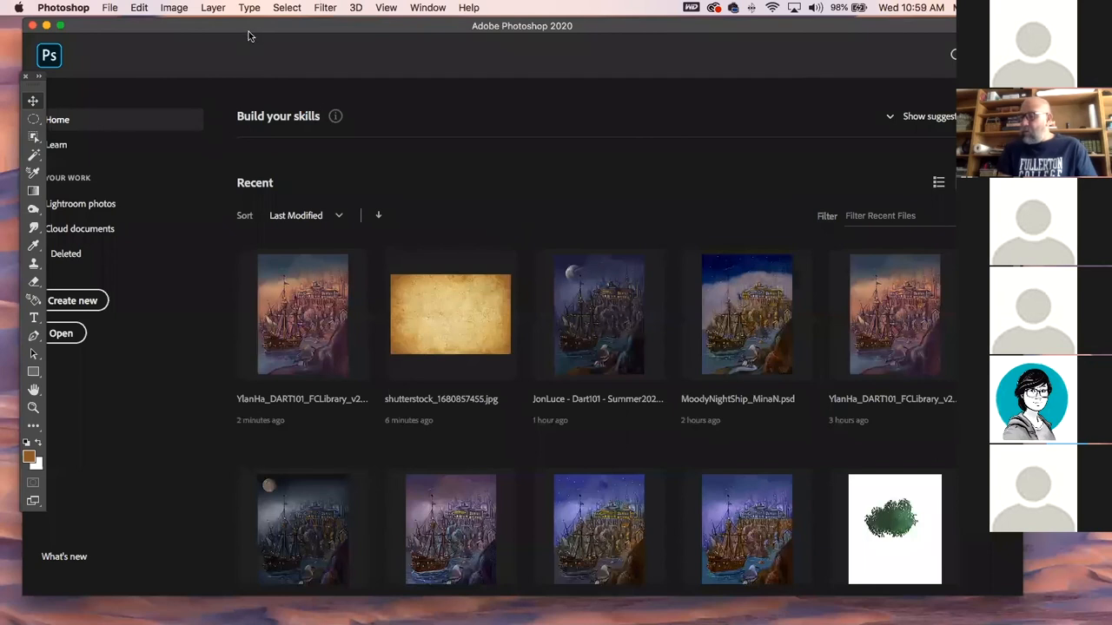
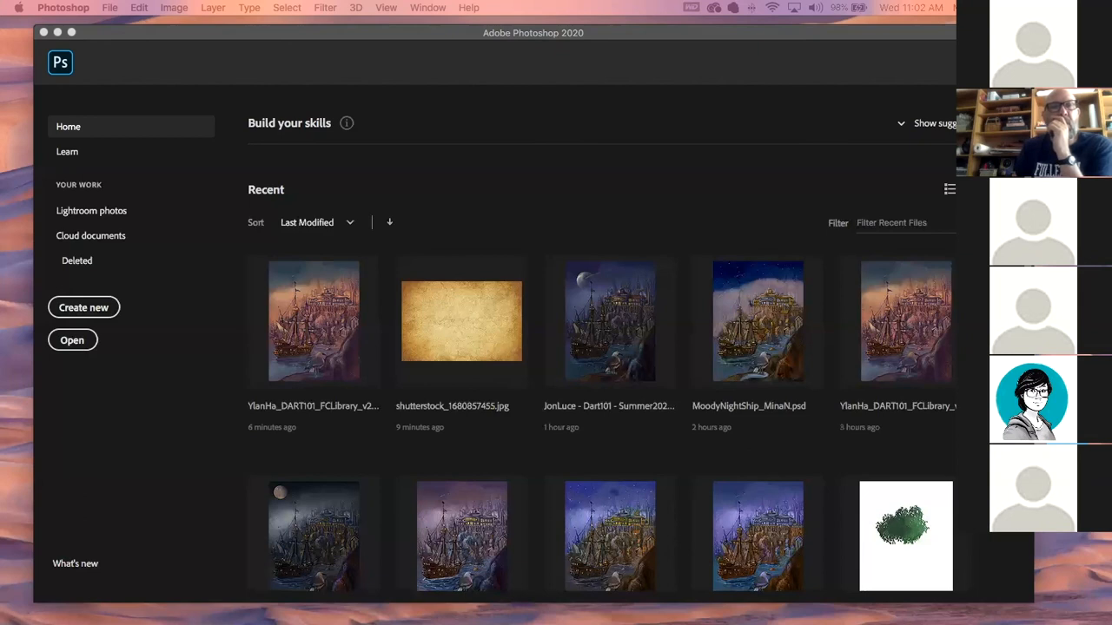
- Deselect the Houses layer and clear all guides with View > Clear Guides
{"action": "key", "text": "super+Tab"}
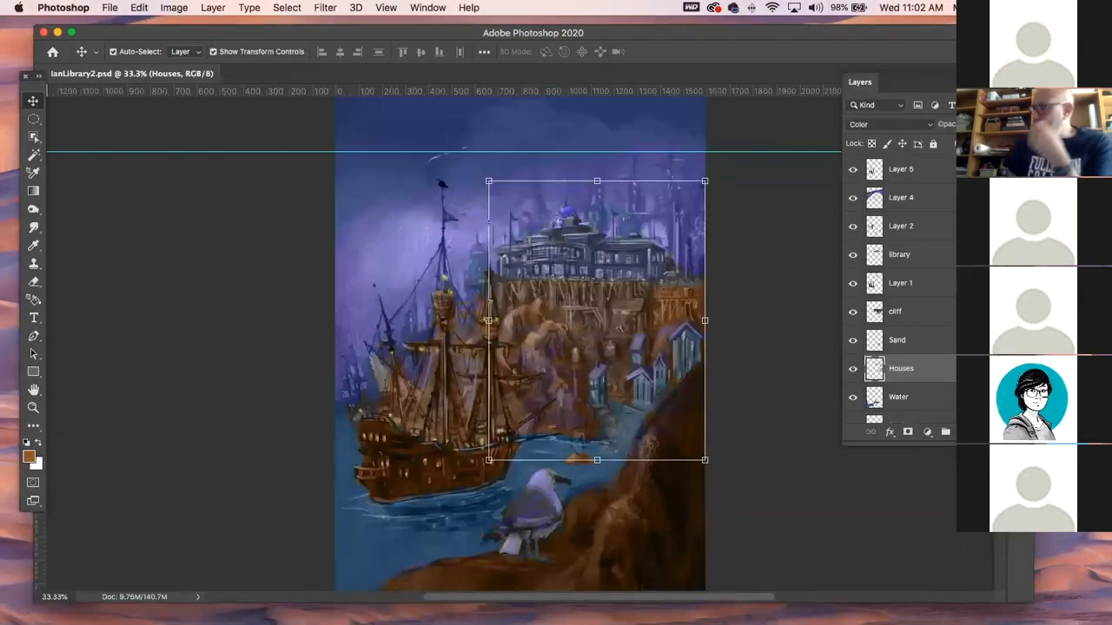
{"action": "left_click", "coordinate": [257, 434]}
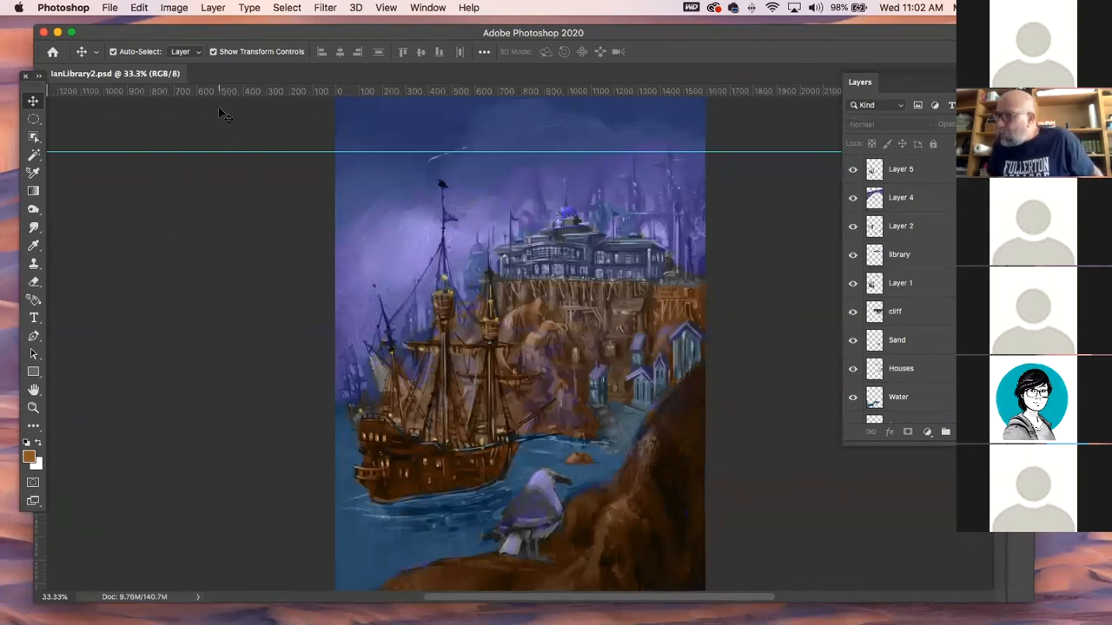
{"action": "left_click", "coordinate": [387, 8]}
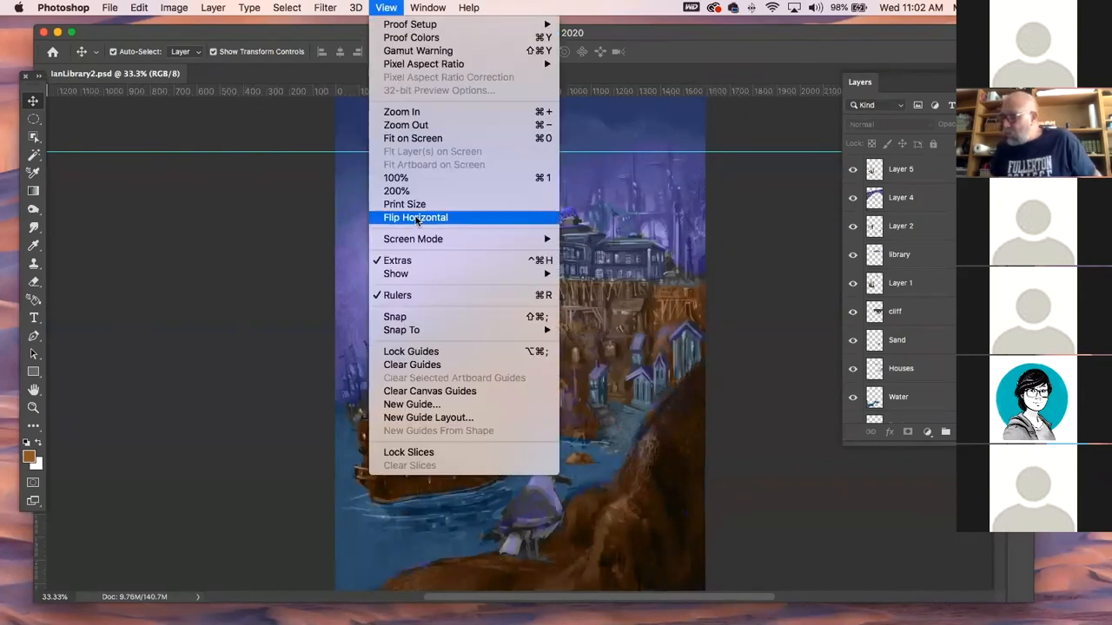
{"action": "left_click", "coordinate": [224, 334]}
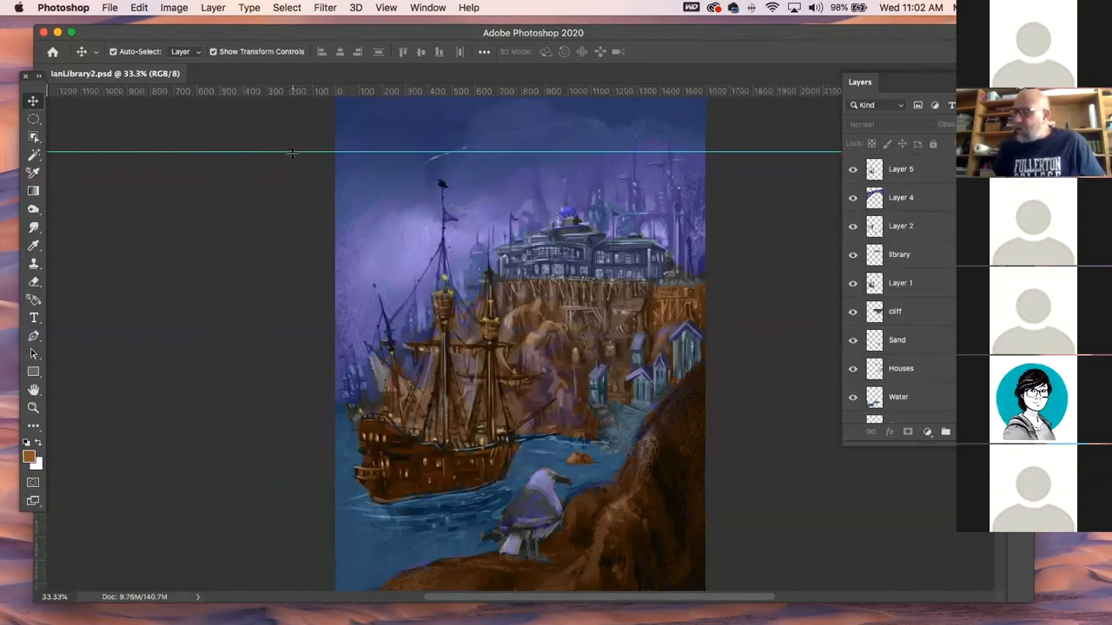
{"action": "left_click", "coordinate": [387, 8]}
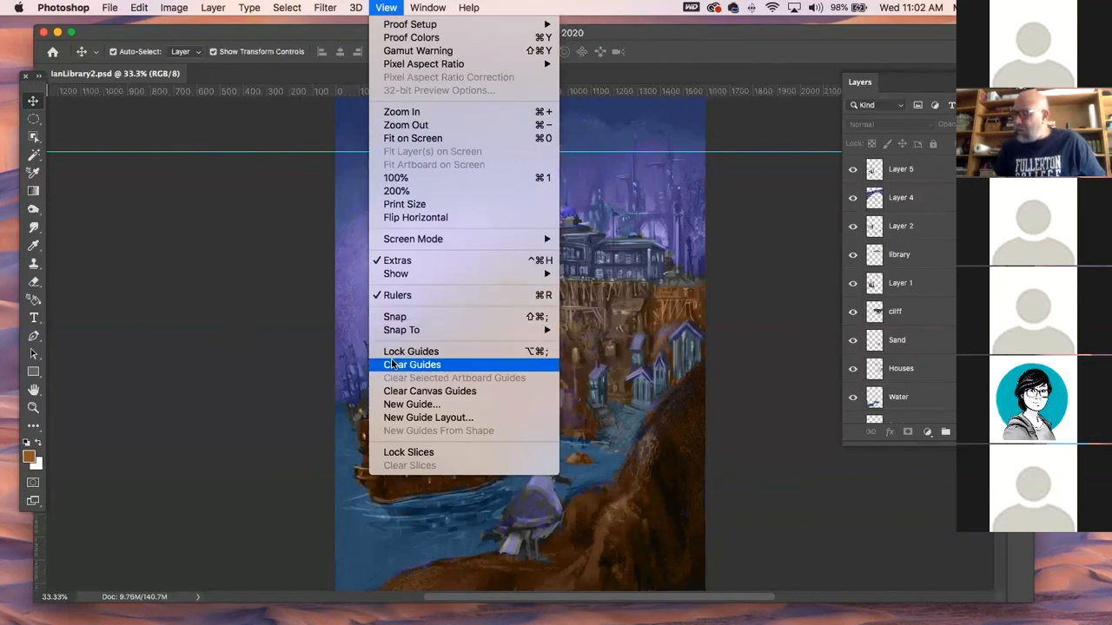
{"action": "left_click", "coordinate": [391, 365]}
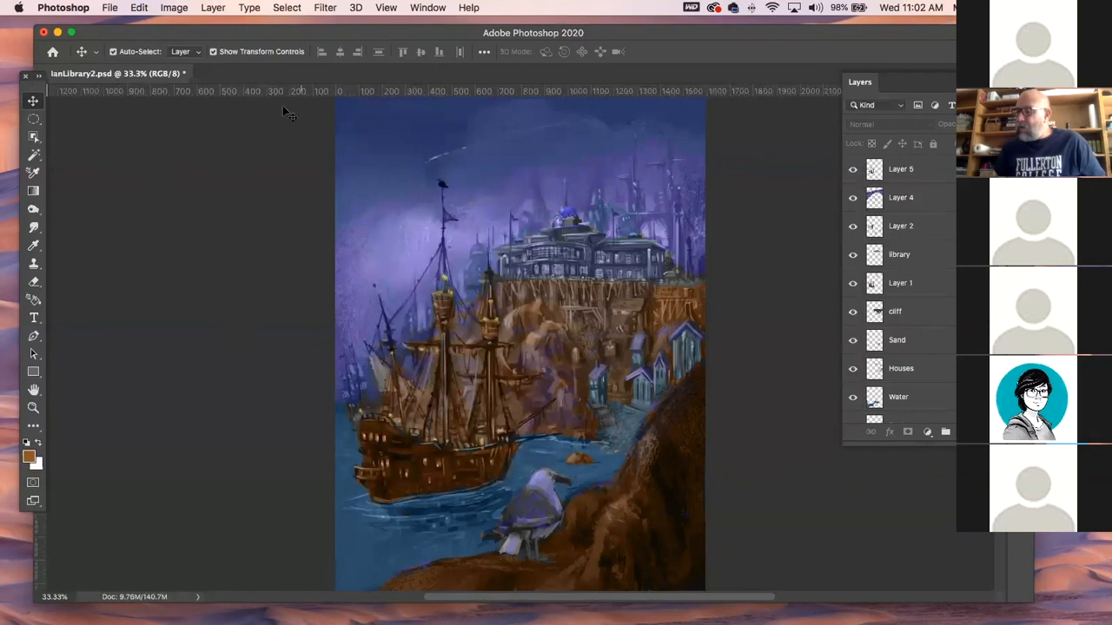
- Drag two test horizontal guides onto the canvas, then hide them again
{"action": "left_click_drag", "start_coordinate": [261, 92], "coordinate": [242, 193]}
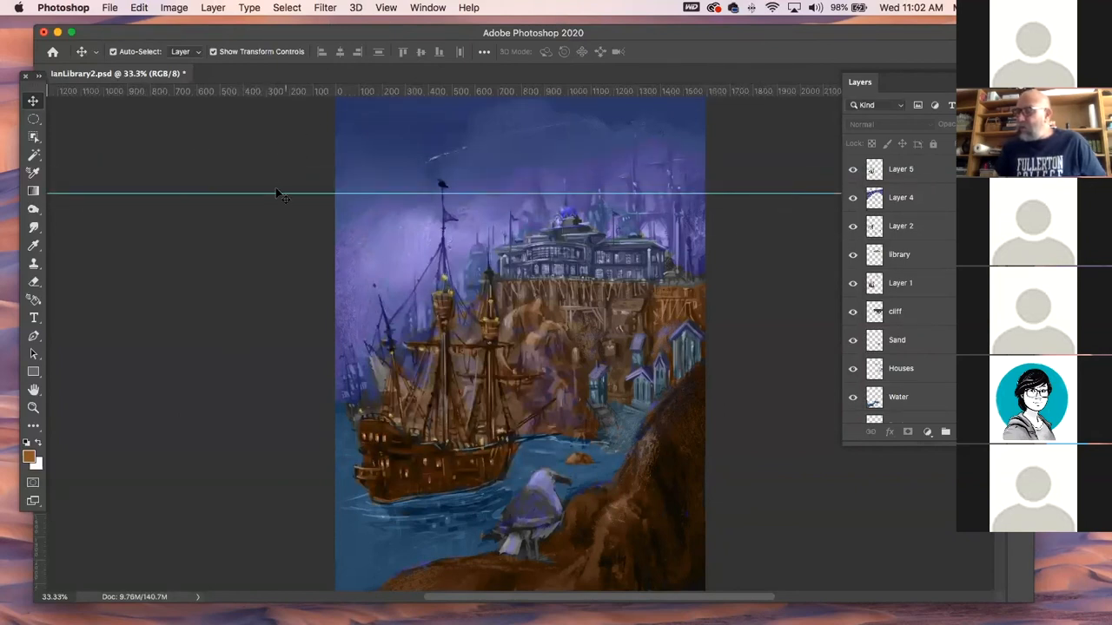
{"action": "left_click_drag", "start_coordinate": [274, 91], "coordinate": [274, 122]}
{"action": "key", "text": "super+semicolon"}
- Reposition the Photoshop window and reset the rulers' zero point on the canvas
{"action": "left_click_drag", "start_coordinate": [405, 35], "coordinate": [455, 24]}
{"action": "left_click_drag", "start_coordinate": [69, 171], "coordinate": [68, 196]}
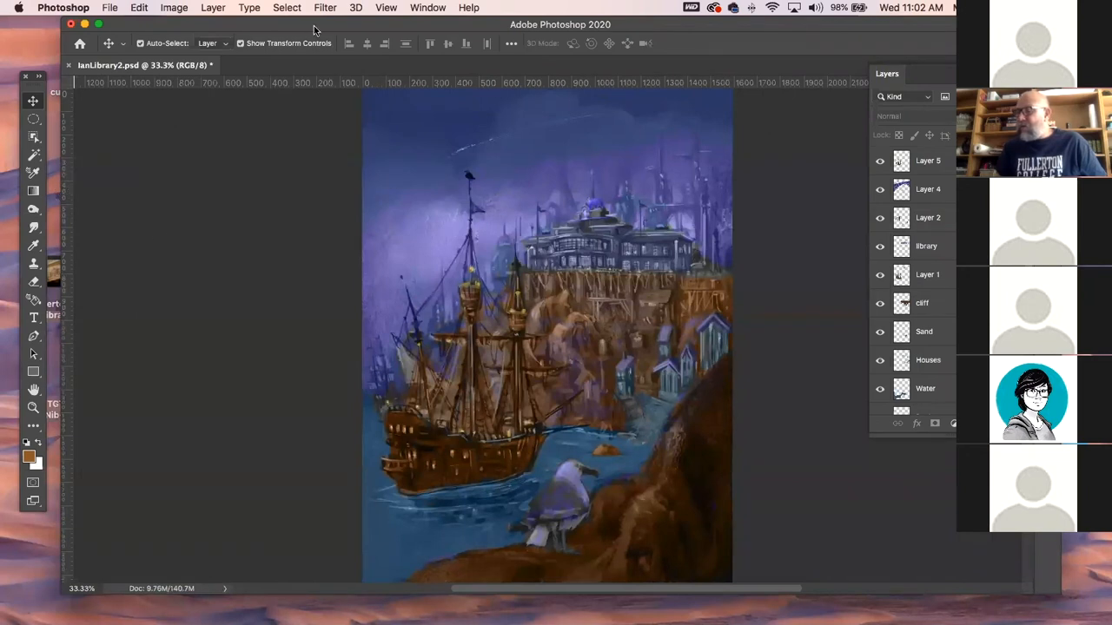
{"action": "left_click_drag", "start_coordinate": [315, 30], "coordinate": [293, 30]}
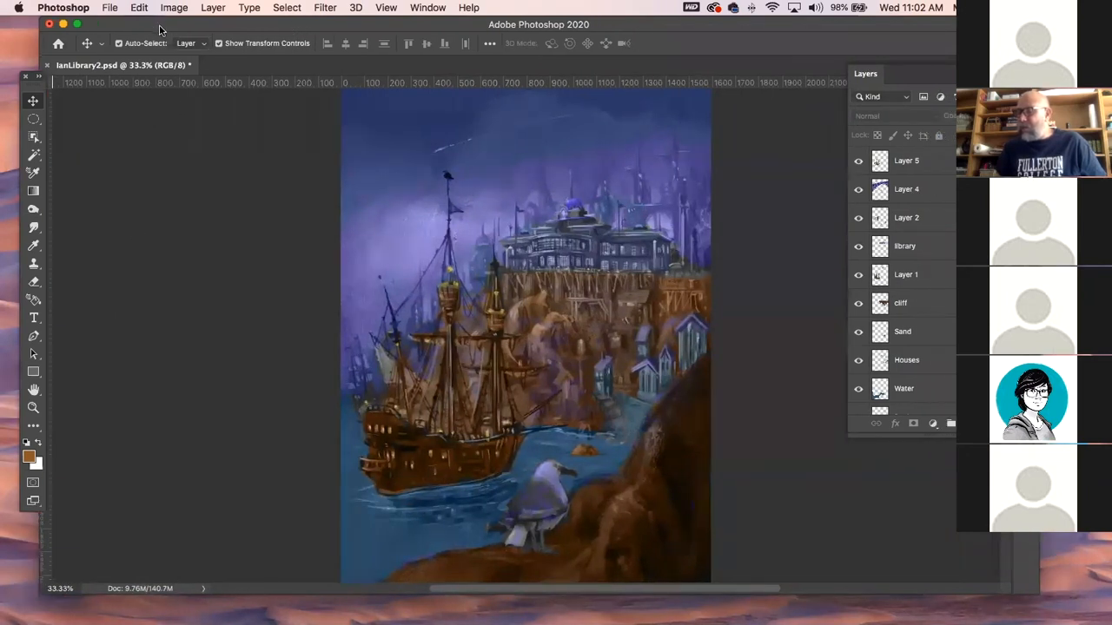
{"action": "left_click_drag", "start_coordinate": [159, 30], "coordinate": [180, 30]}
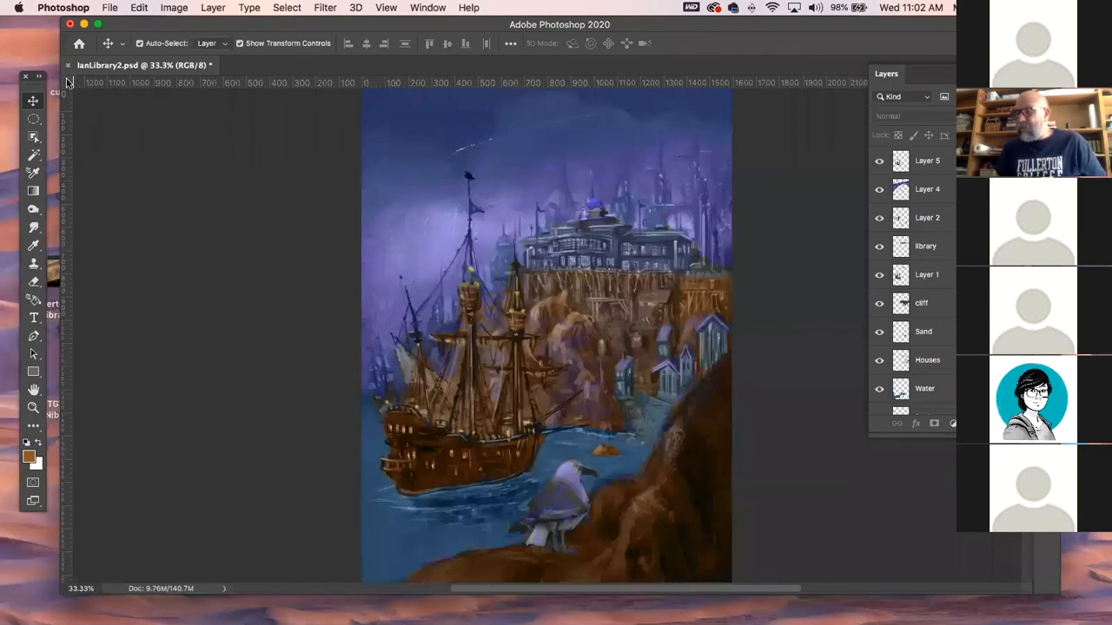
{"action": "left_click_drag", "start_coordinate": [69, 82], "coordinate": [379, 400]}
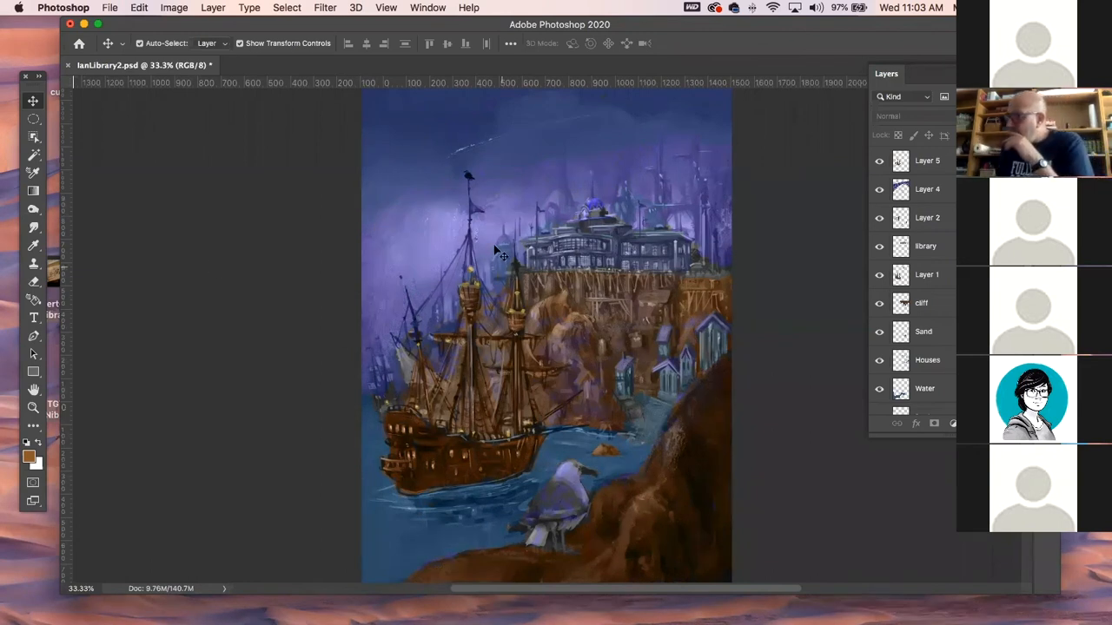
- Select Layer 4 and lower its saturation to about -22 with Hue/Saturation
{"action": "left_click", "coordinate": [495, 137]}
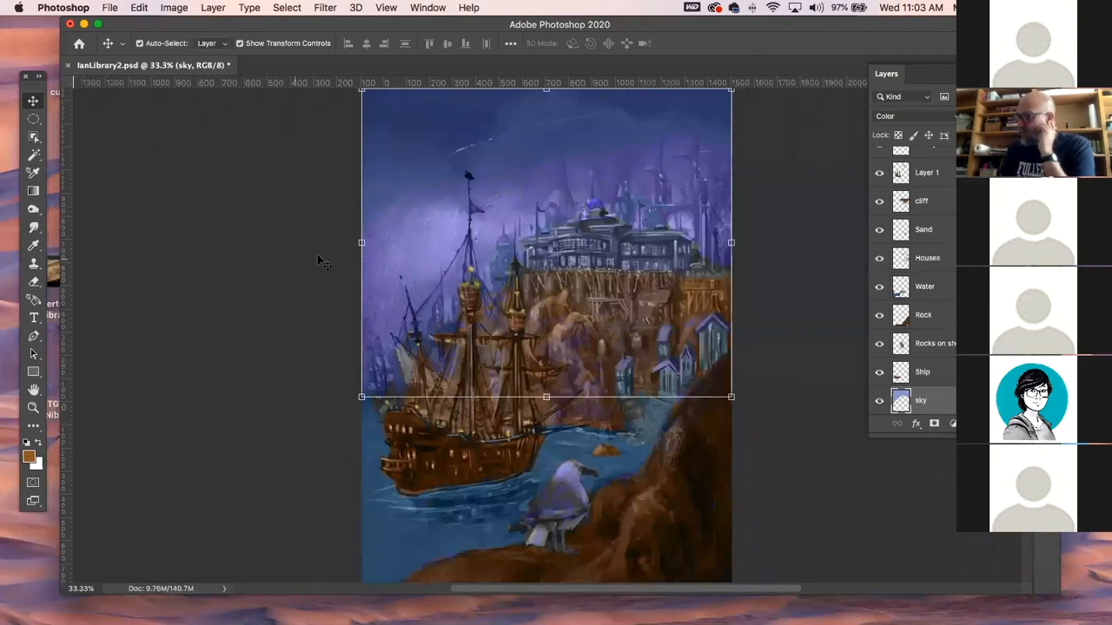
{"action": "left_click", "coordinate": [479, 513]}
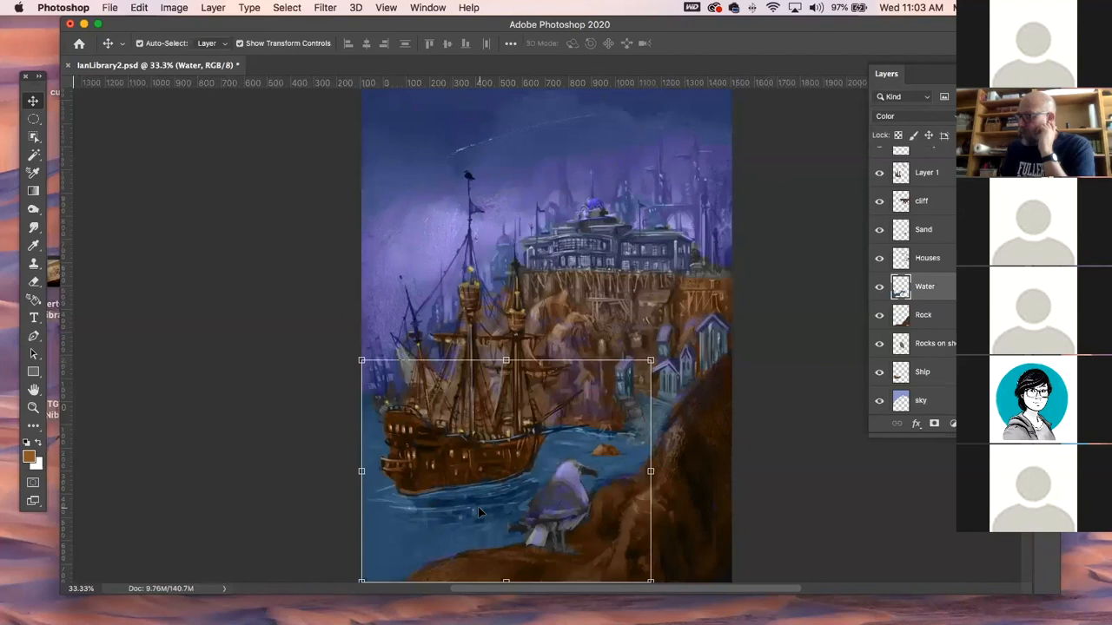
{"action": "left_click", "coordinate": [431, 214]}
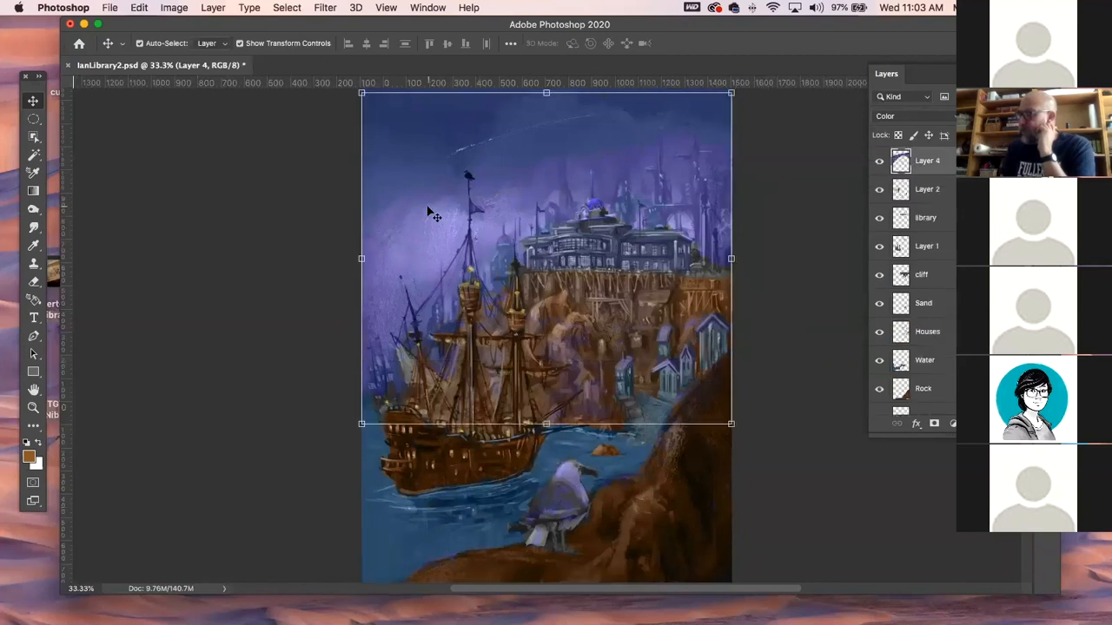
{"action": "key", "text": "super+u"}
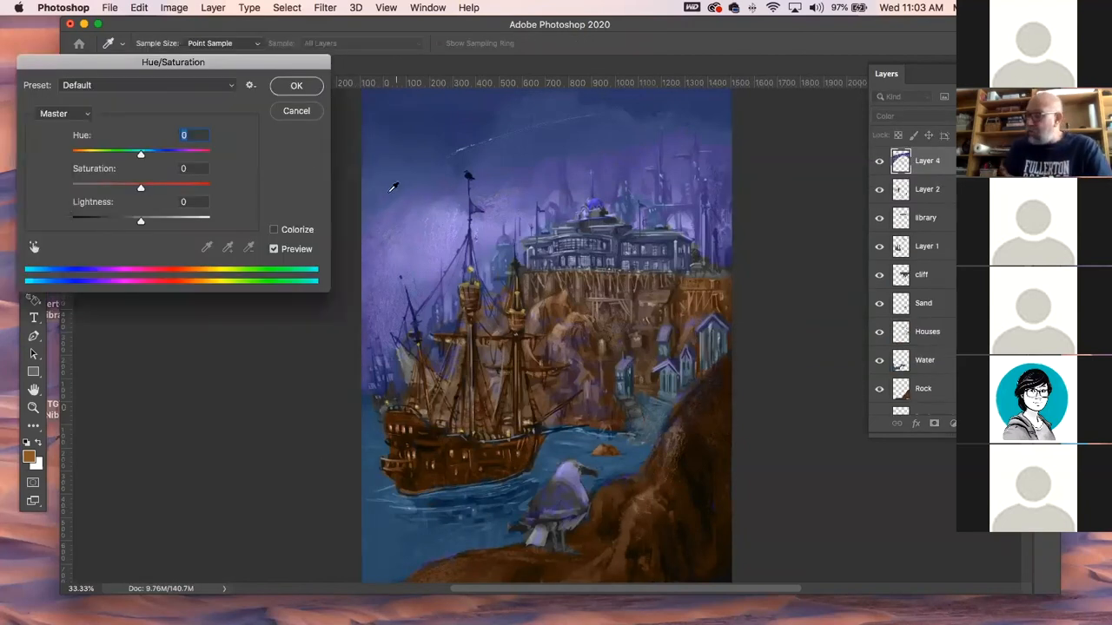
{"action": "mouse_move", "coordinate": [141, 189]}
{"action": "left_mouse_down"}
{"action": "mouse_move", "coordinate": [95, 190]}
{"action": "mouse_move", "coordinate": [126, 190]}
{"action": "left_mouse_up"}
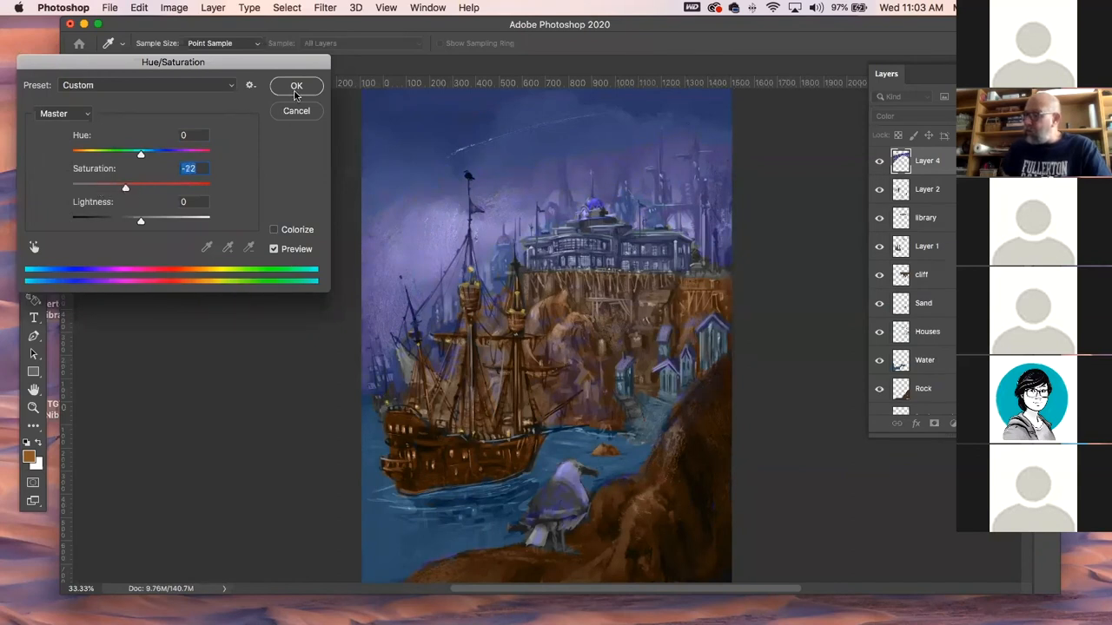
{"action": "left_click", "coordinate": [294, 86]}
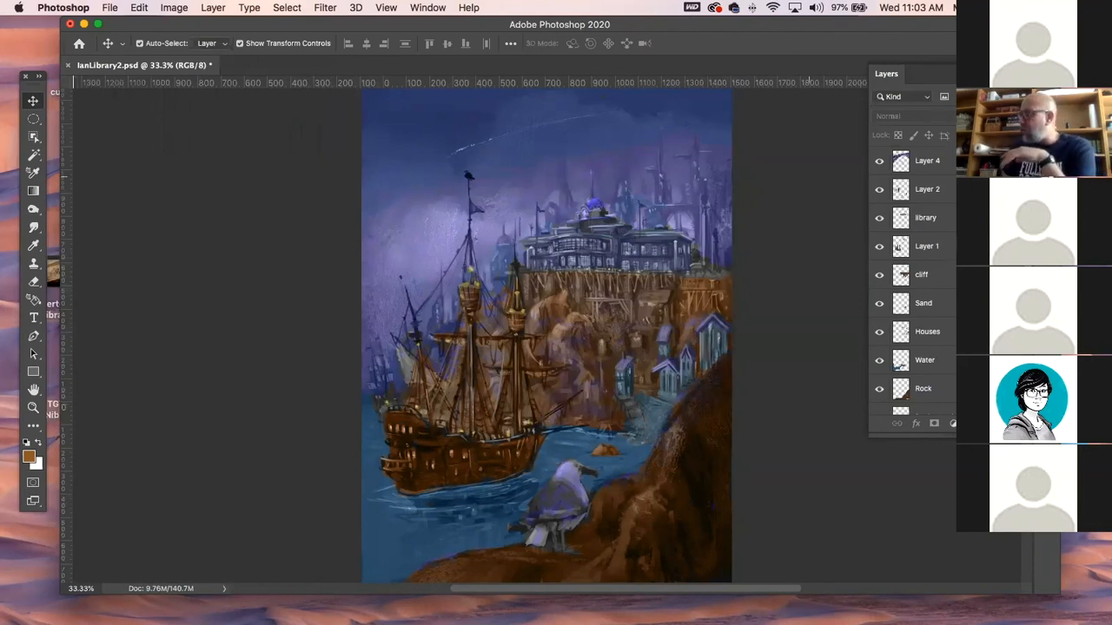
{"action": "scroll", "coordinate": [927, 173], "scroll_direction": "up", "scroll_amount": 1}
- Add a new layer above Layer 5 and sample a dark blue from the sky
{"action": "left_click", "coordinate": [928, 161]}
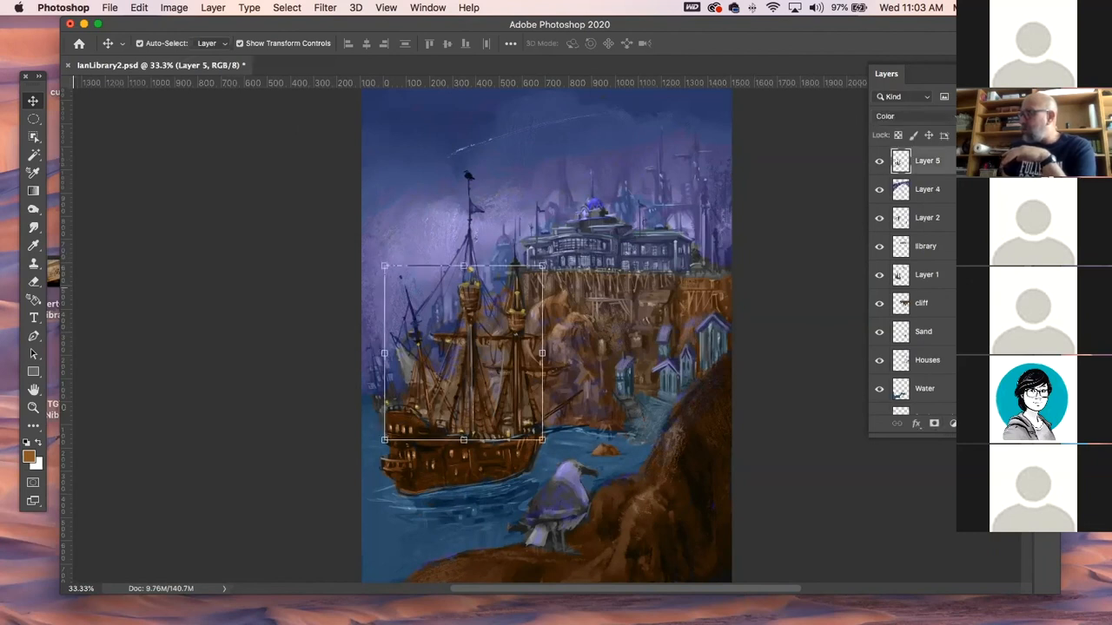
{"action": "key", "text": "super+shift+alt+n"}
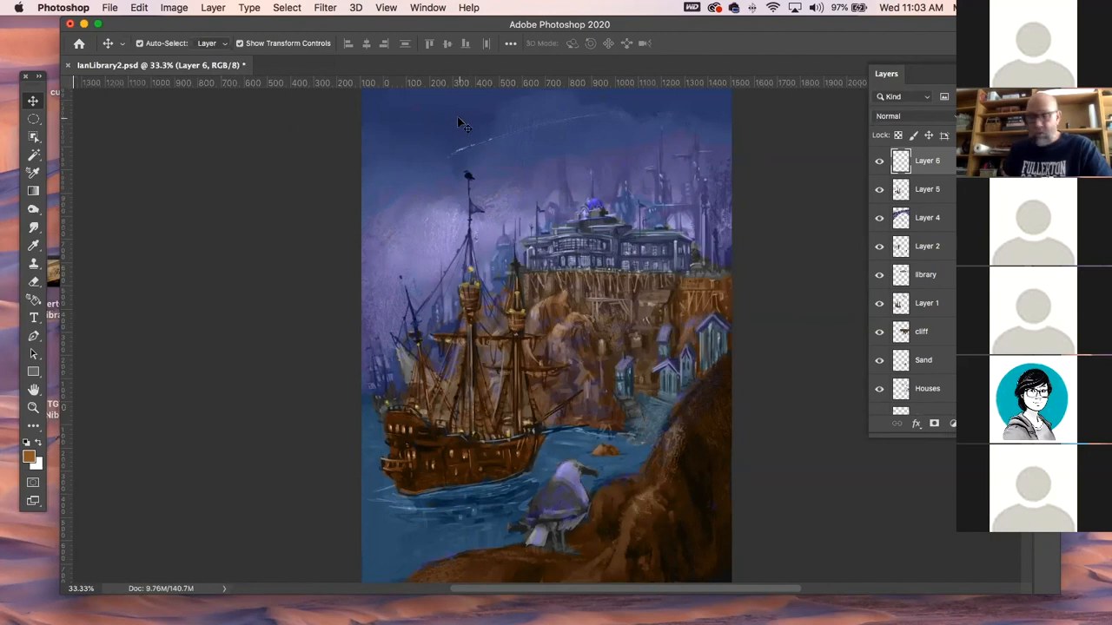
{"action": "key", "text": "b"}
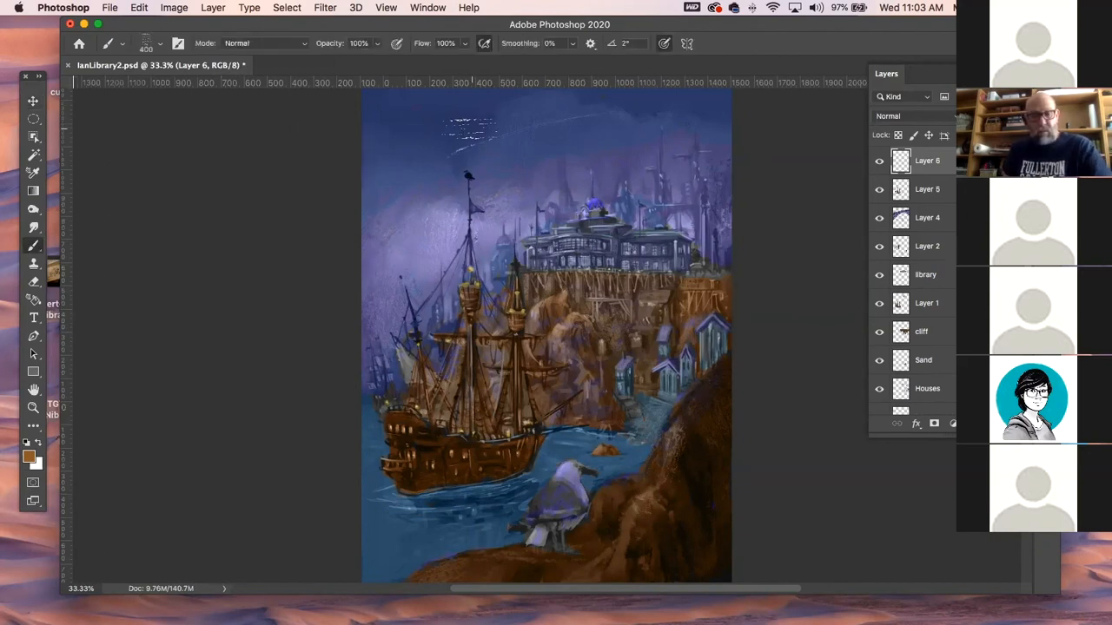
{"action": "left_click", "coordinate": [482, 126], "text": "alt"}
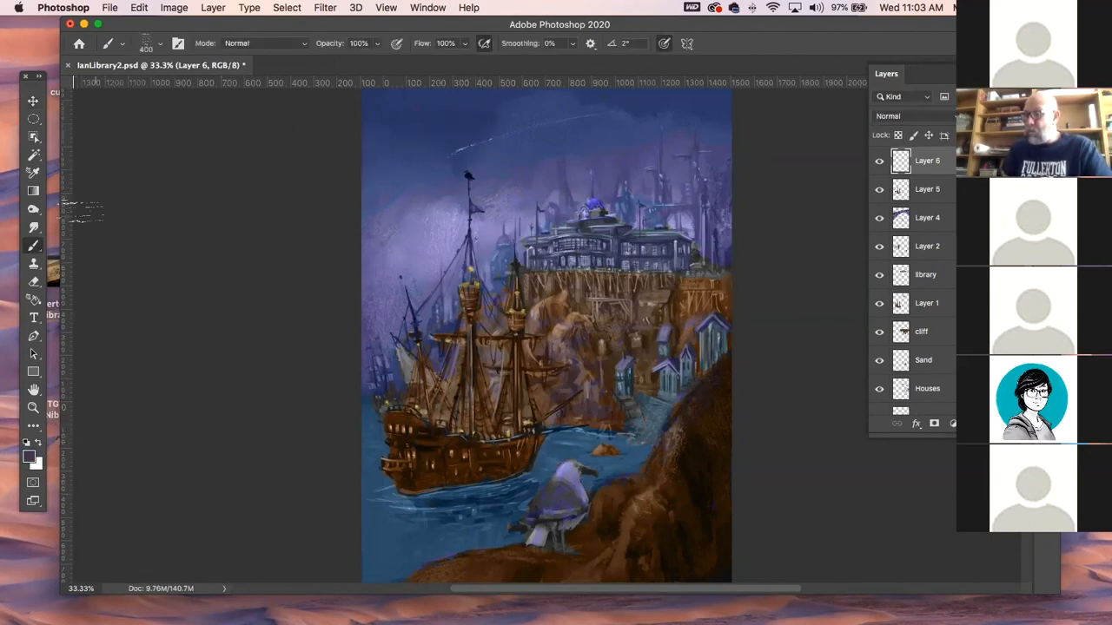
- Draw a dark-blue gradient up from the bottom edge and set Layer 6 to Overlay
{"action": "left_click", "coordinate": [39, 190]}
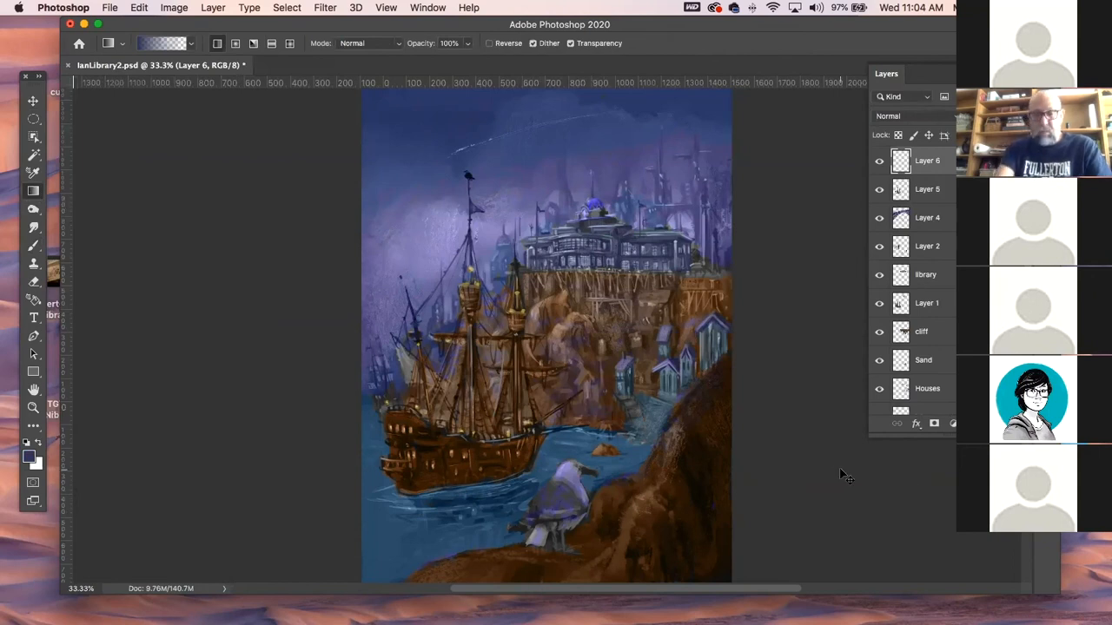
{"action": "key", "text": "super+minus"}
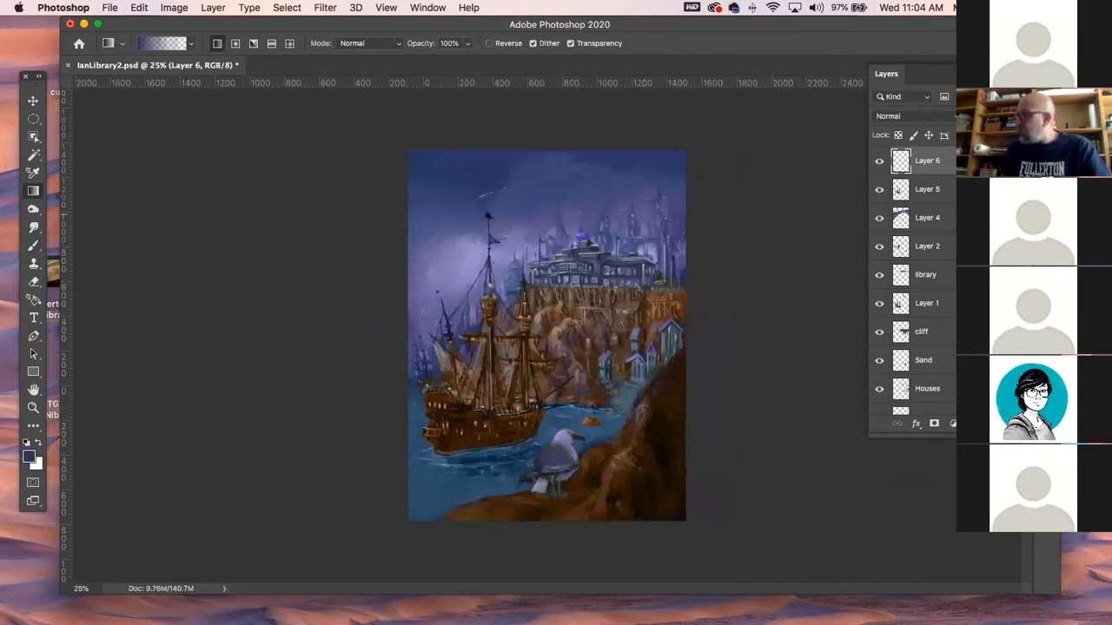
{"action": "left_click_drag", "start_coordinate": [552, 531], "coordinate": [554, 418]}
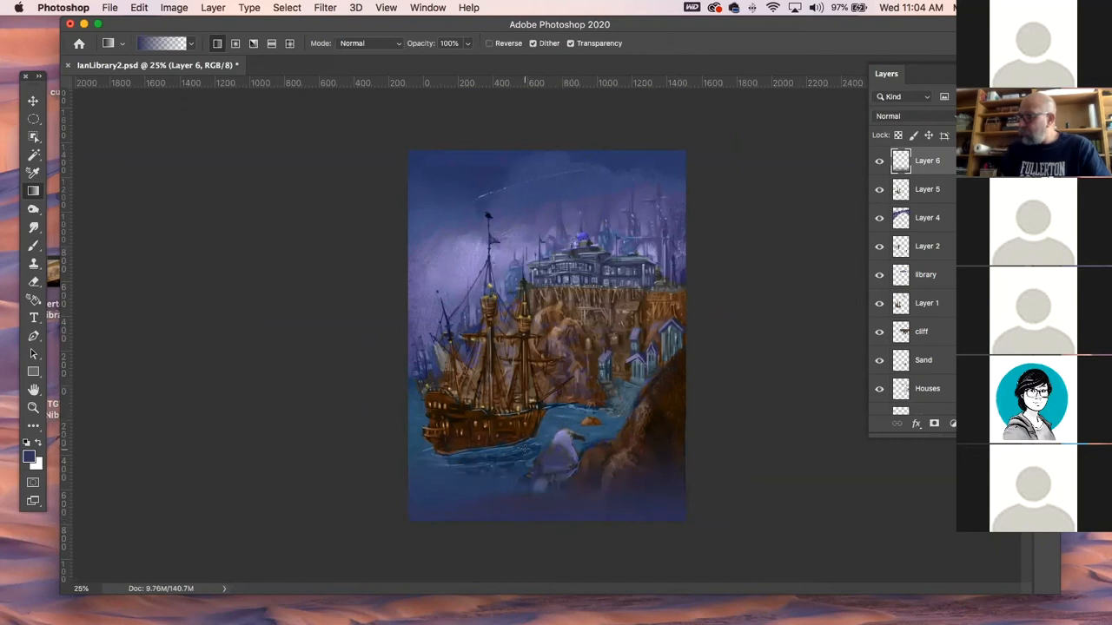
{"action": "key", "text": "super+z"}
{"action": "left_click_drag", "start_coordinate": [542, 527], "coordinate": [544, 395]}
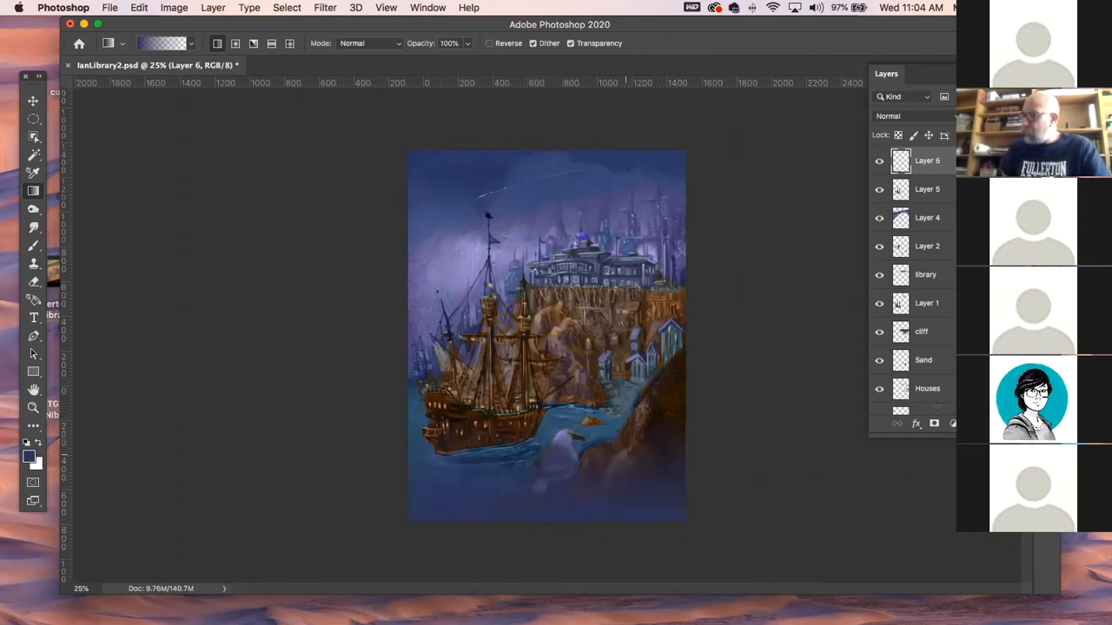
{"action": "left_click", "coordinate": [921, 119]}
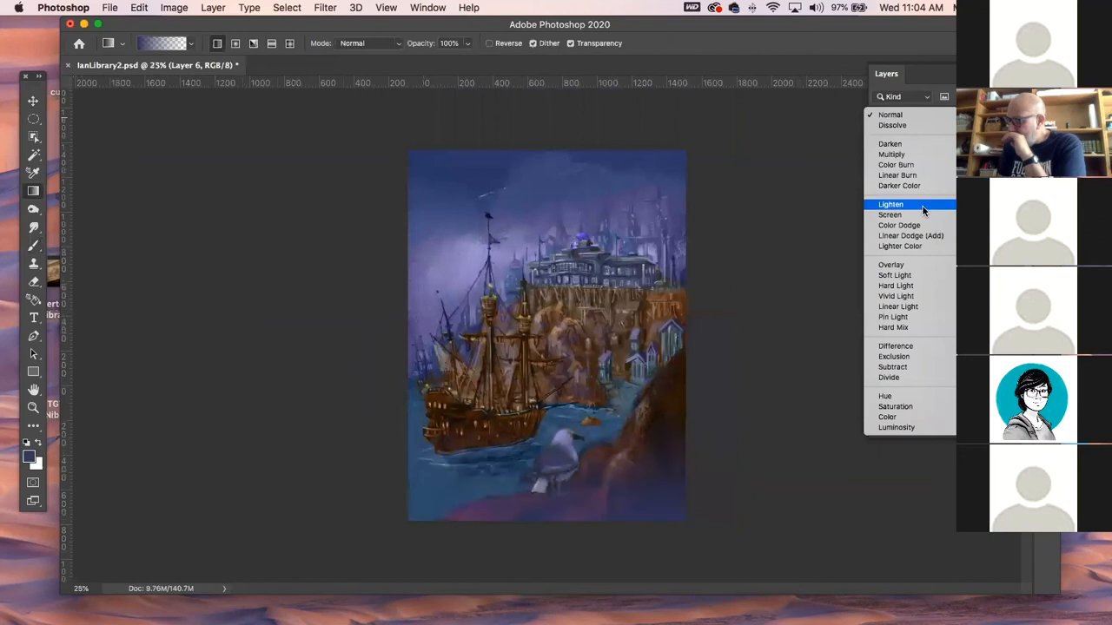
{"action": "left_click", "coordinate": [919, 268]}
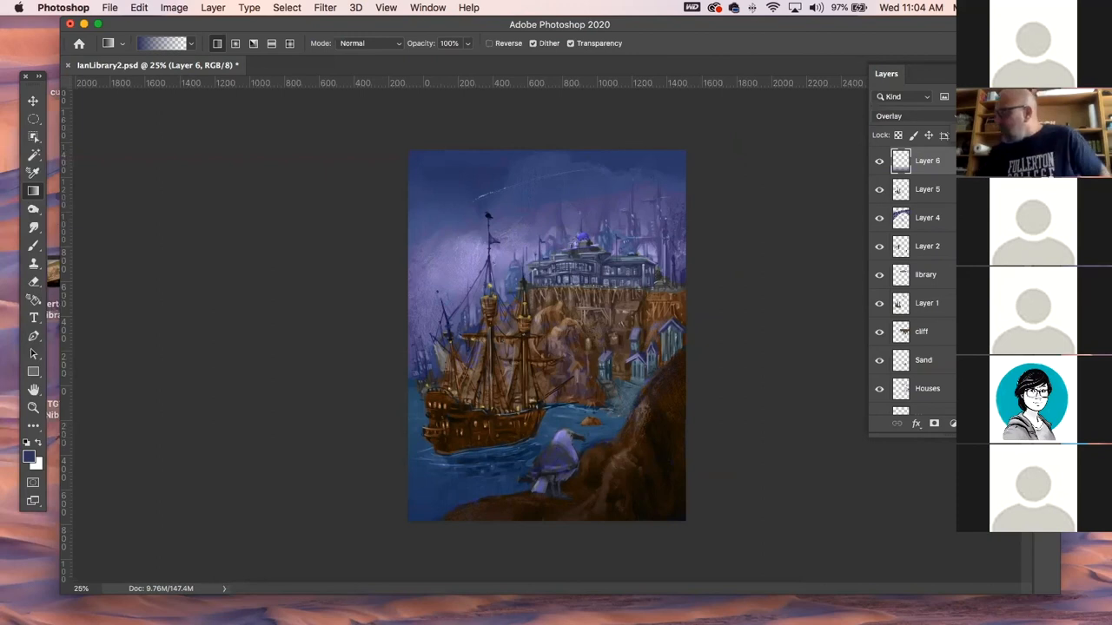
- Add Layer 7 with a 45 px Pencil Sketch 2 brush and sample the water's lighter blue
{"action": "key", "text": "super+shift+alt+n"}
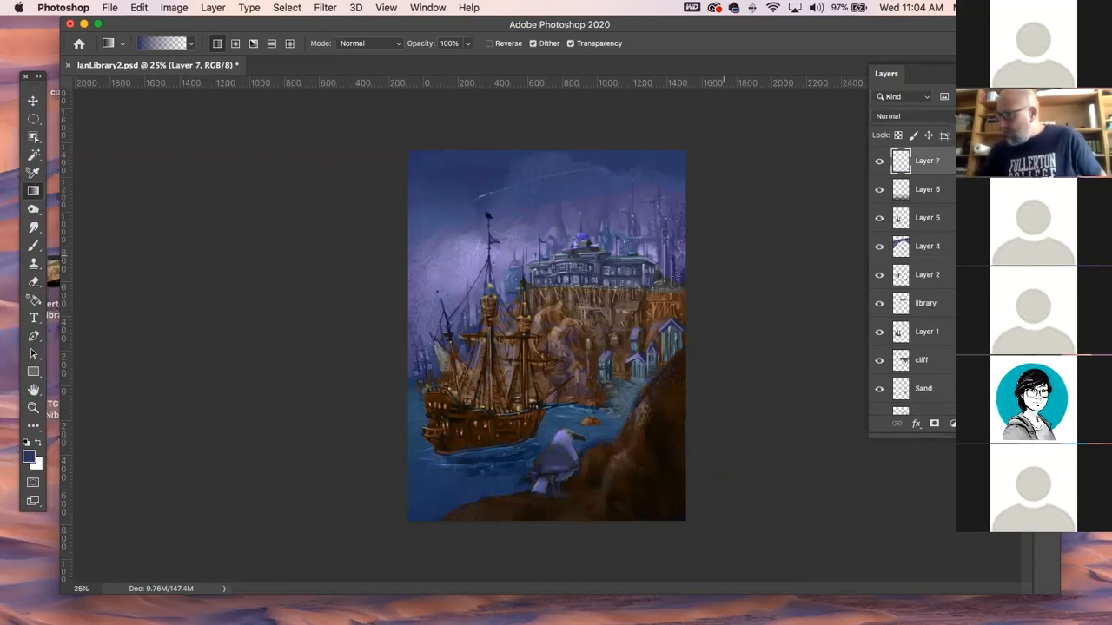
{"action": "key", "text": "b"}
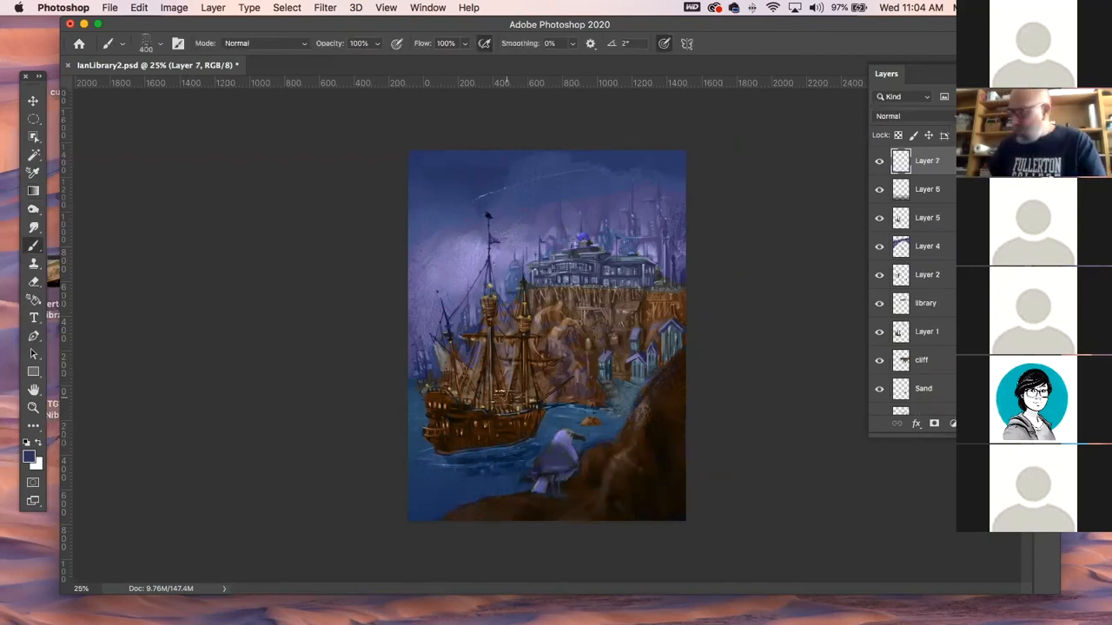
{"action": "left_click", "coordinate": [159, 44]}
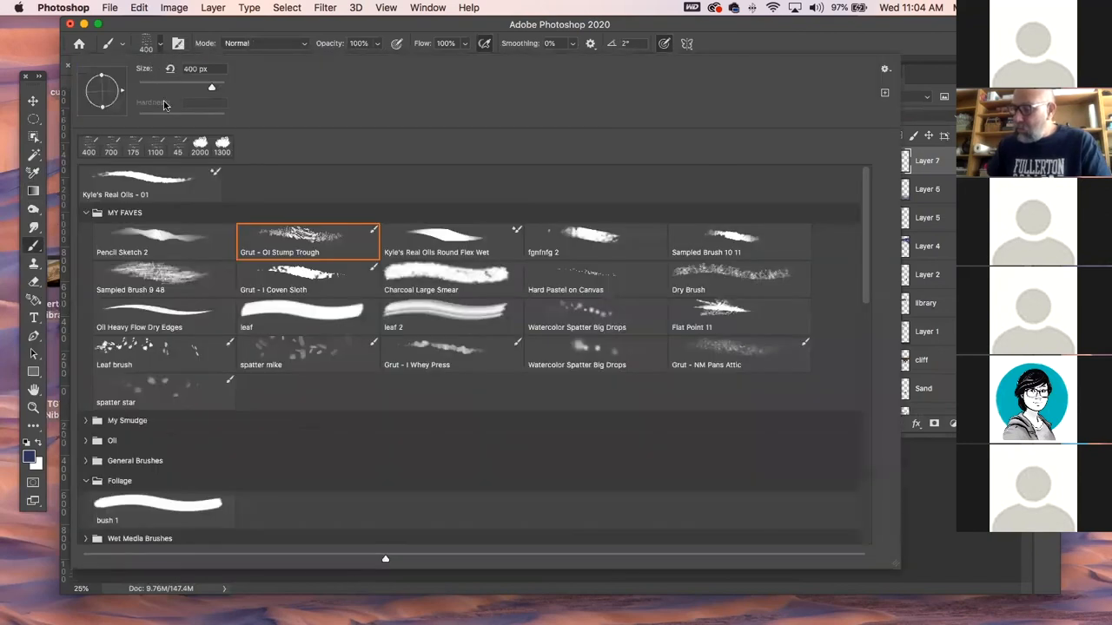
{"action": "left_click", "coordinate": [160, 232]}
{"action": "left_click", "coordinate": [215, 25]}
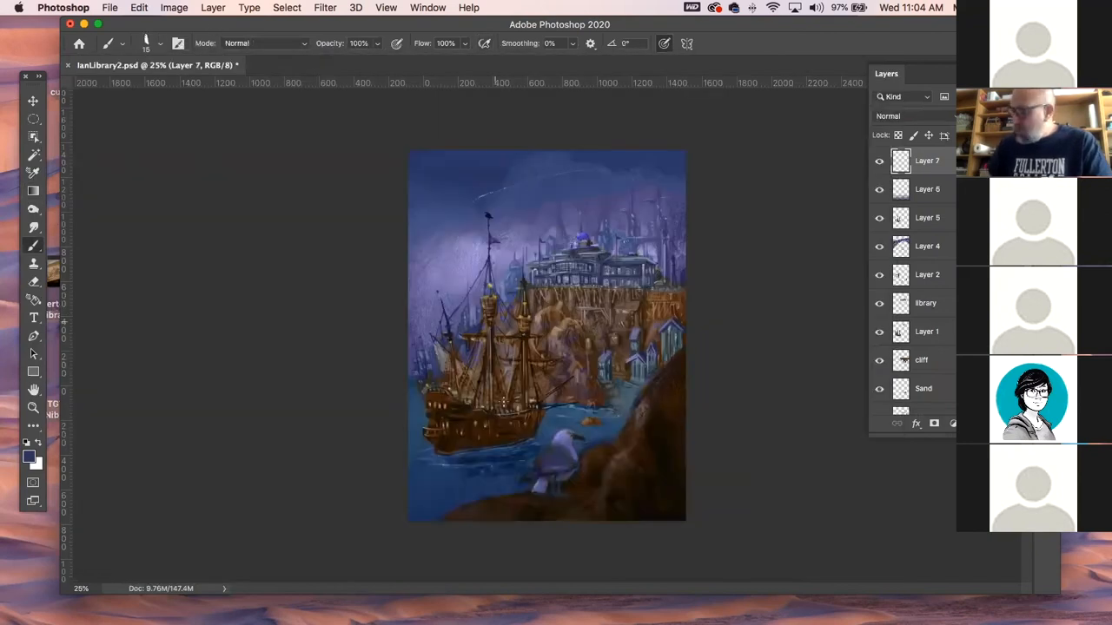
{"action": "key", "text": "bracketright"}
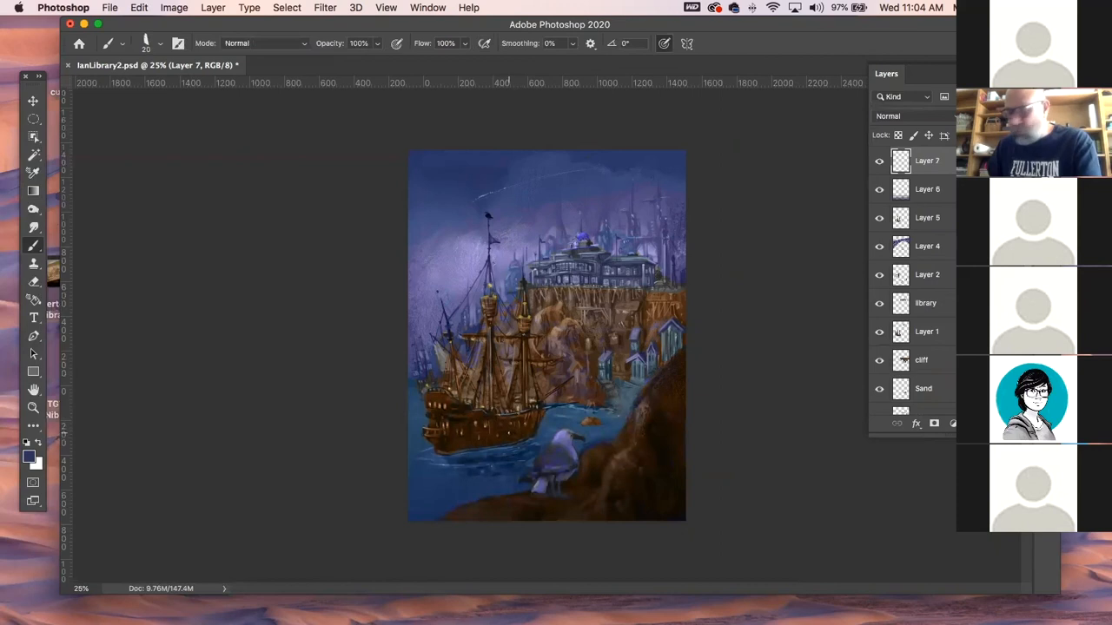
{"action": "key", "text": "bracketright"}
{"action": "key", "text": "bracketright"}
{"action": "key", "text": "bracketright"}
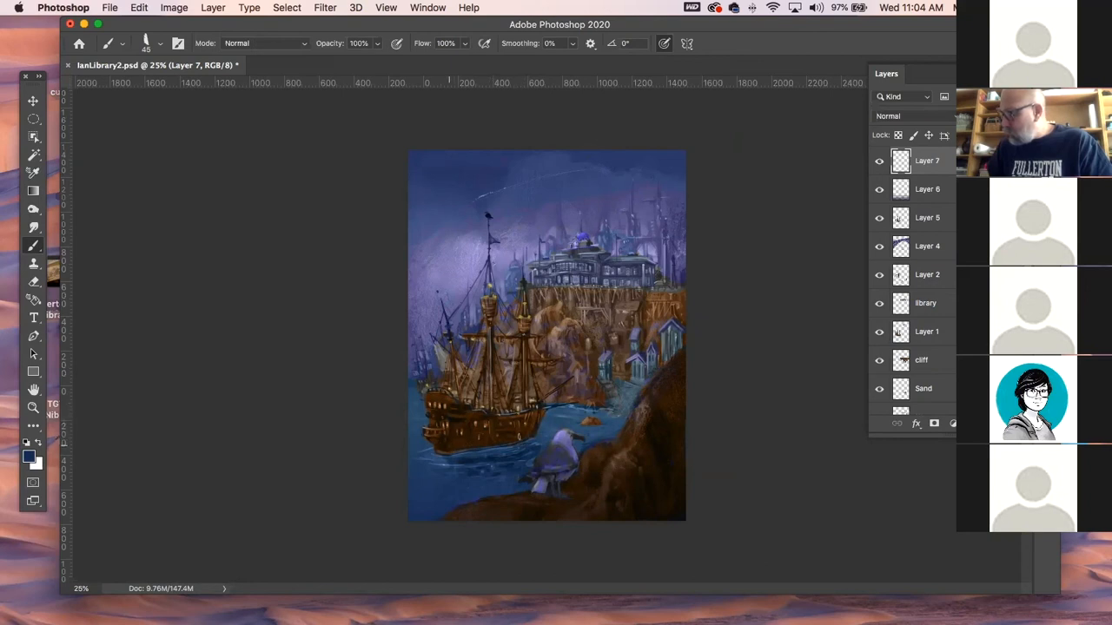
{"action": "left_click", "coordinate": [568, 412], "text": "alt"}
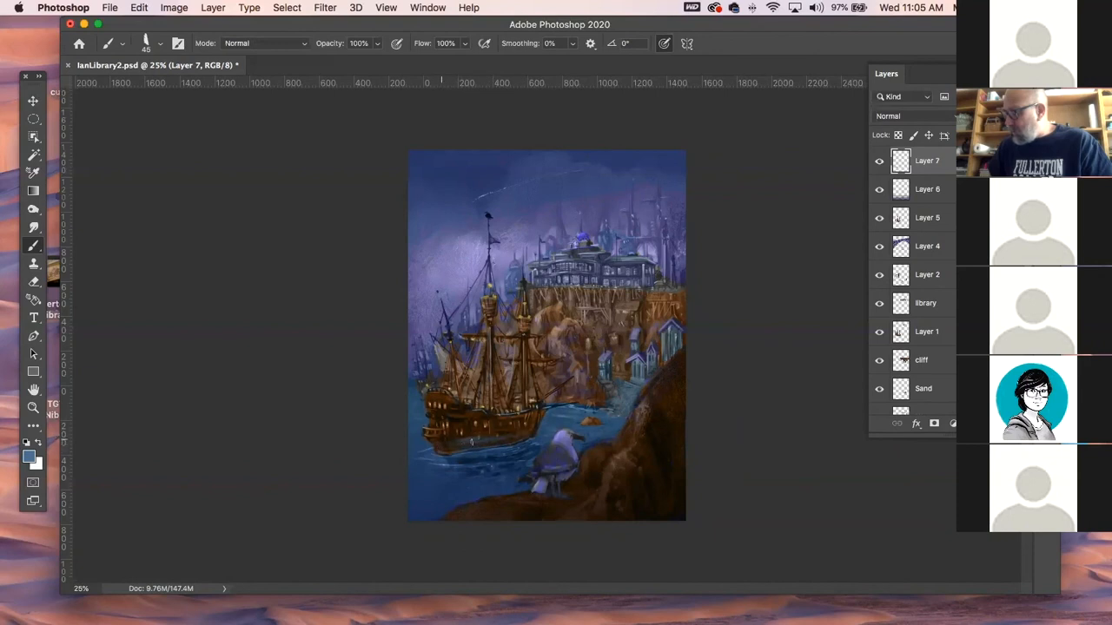
- Smudge at 70 px, zoom in, and sample the hull brown with a 30 px brush
{"action": "left_click", "coordinate": [33, 227]}
{"action": "key", "text": "bracketleft"}
{"action": "key", "text": "bracketleft"}
{"action": "key", "text": "bracketleft"}
{"action": "key", "text": "bracketleft"}
{"action": "key", "text": "bracketleft"}
{"action": "key", "text": "bracketleft"}
{"action": "key", "text": "bracketleft"}
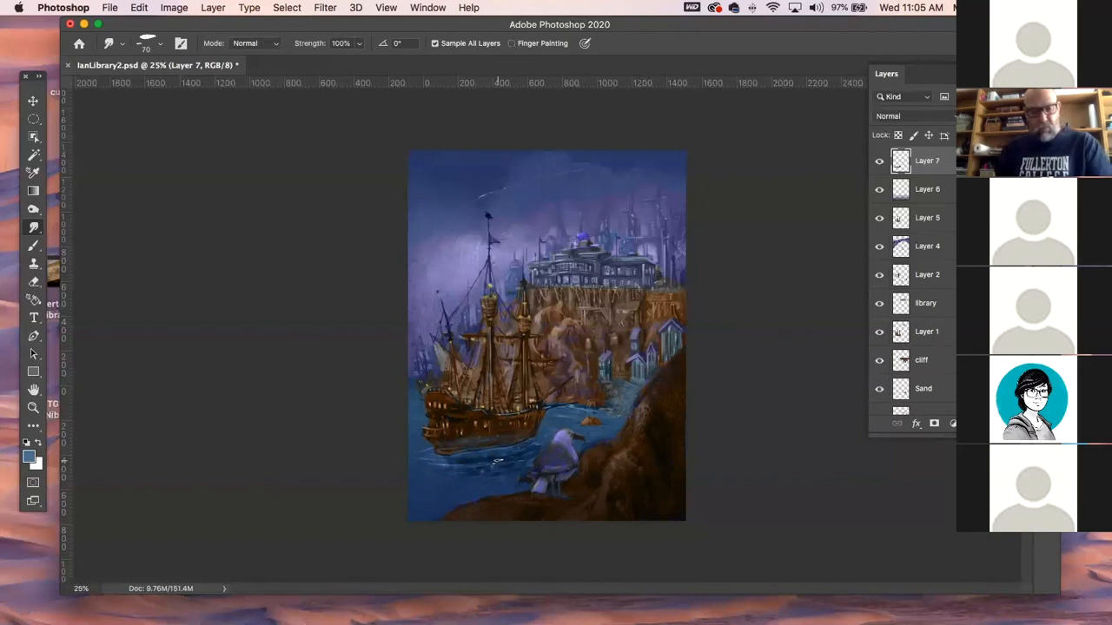
{"action": "key", "text": "z"}
{"action": "mouse_move", "coordinate": [503, 421]}
{"action": "left_mouse_down"}
{"action": "mouse_move", "coordinate": [531, 451]}
{"action": "mouse_move", "coordinate": [518, 410]}
{"action": "mouse_move", "coordinate": [425, 420]}
{"action": "left_mouse_up"}
{"action": "key", "text": "b"}
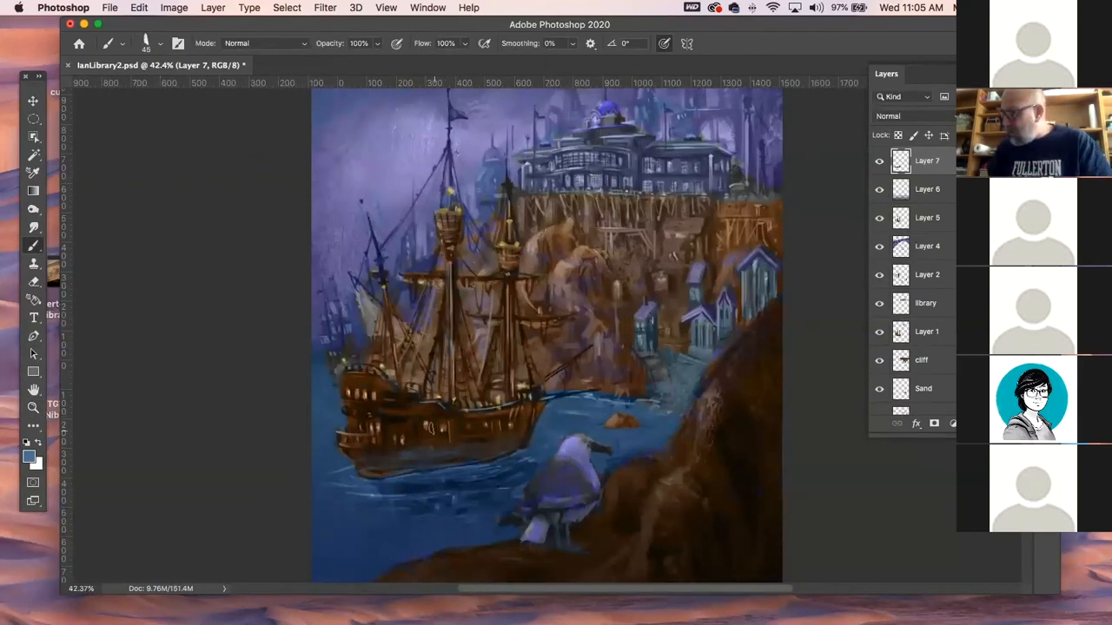
{"action": "left_click", "coordinate": [431, 415], "text": "alt"}
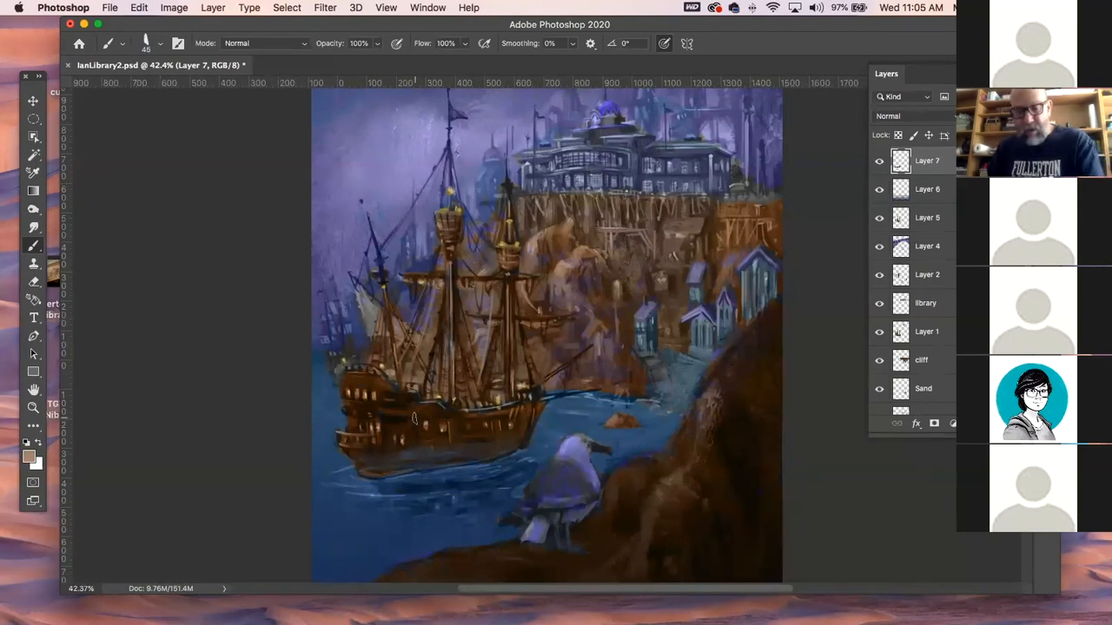
{"action": "key", "text": "bracketleft"}
{"action": "key", "text": "bracketleft"}
{"action": "key", "text": "bracketleft"}
{"action": "key", "text": "bracketleft"}
{"action": "key", "text": "bracketleft"}
{"action": "key", "text": "bracketleft"}
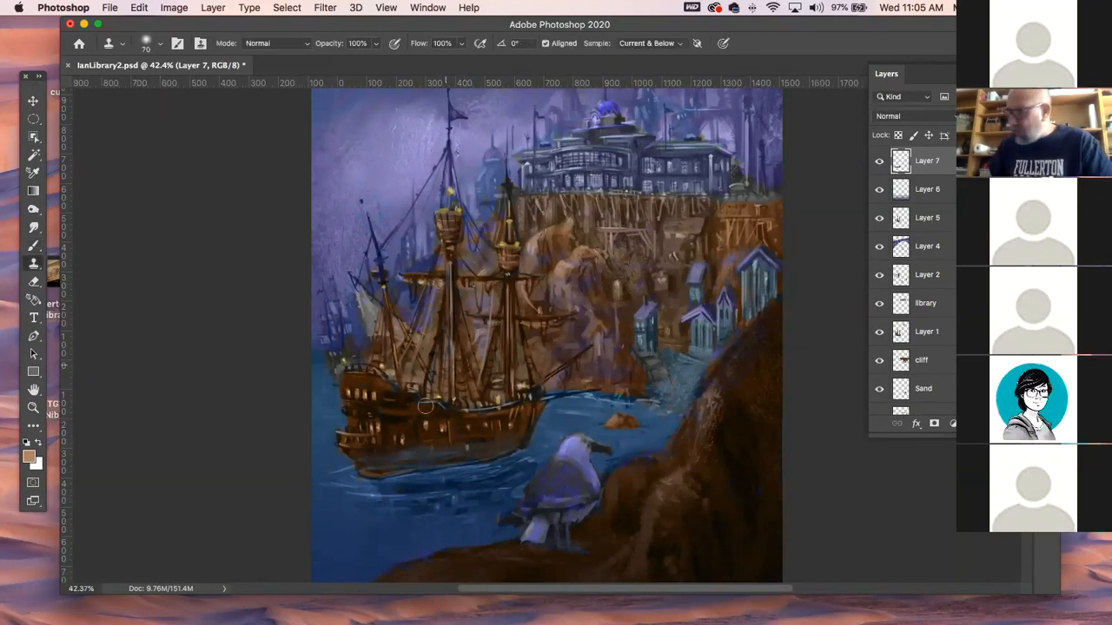
- Smudge again, then set the Eraser to 30 px at 27% opacity
{"action": "left_click", "coordinate": [33, 228]}
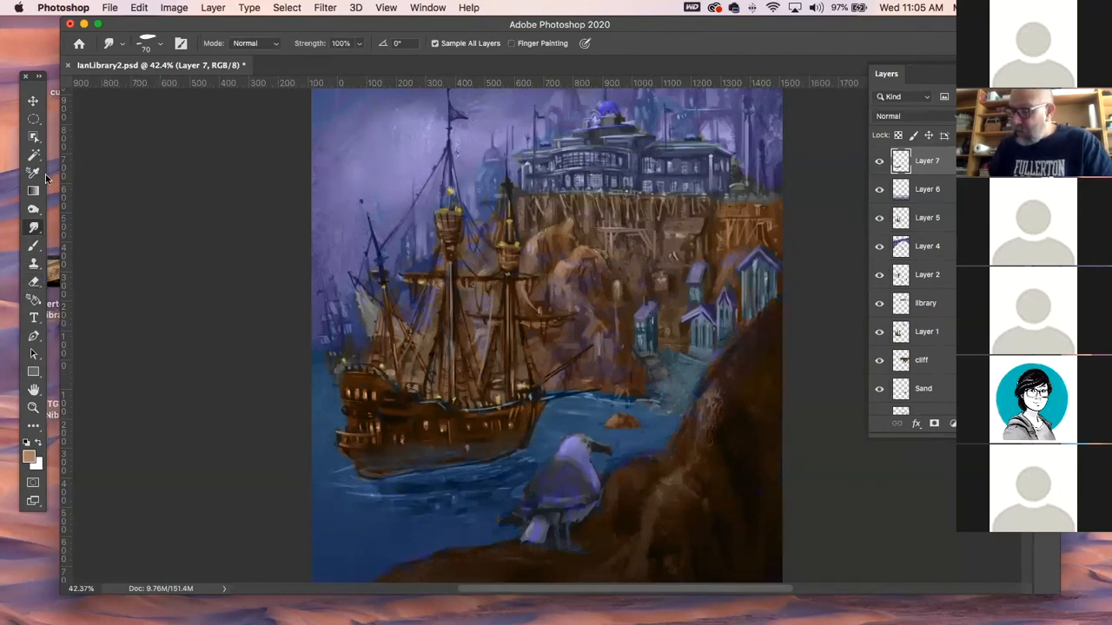
{"action": "left_click", "coordinate": [161, 44]}
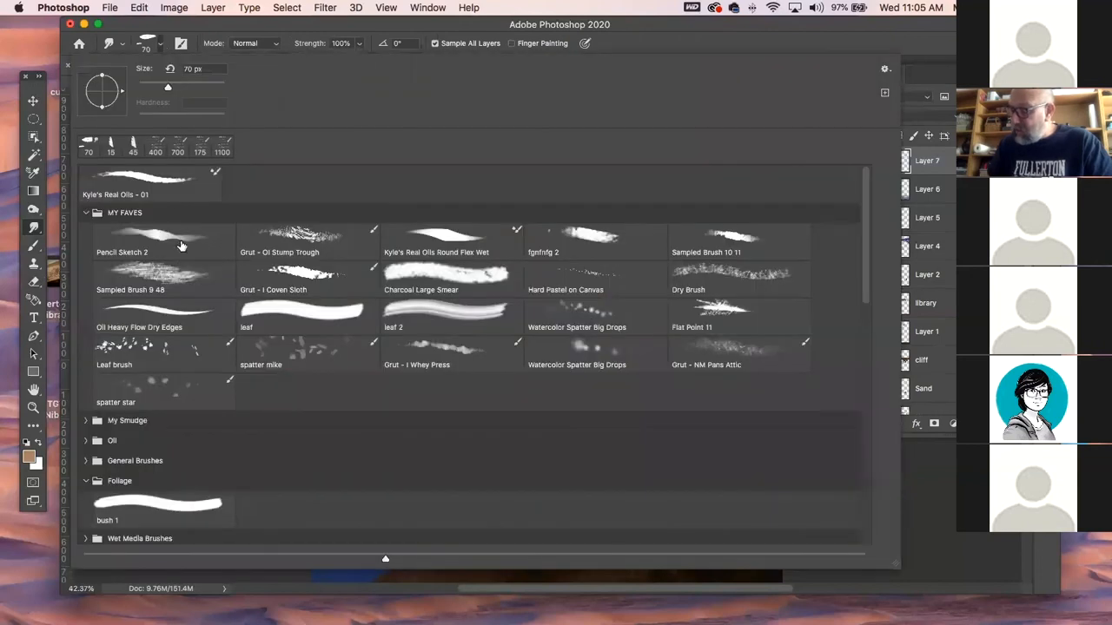
{"action": "left_click", "coordinate": [162, 41]}
{"action": "left_click", "coordinate": [35, 280]}
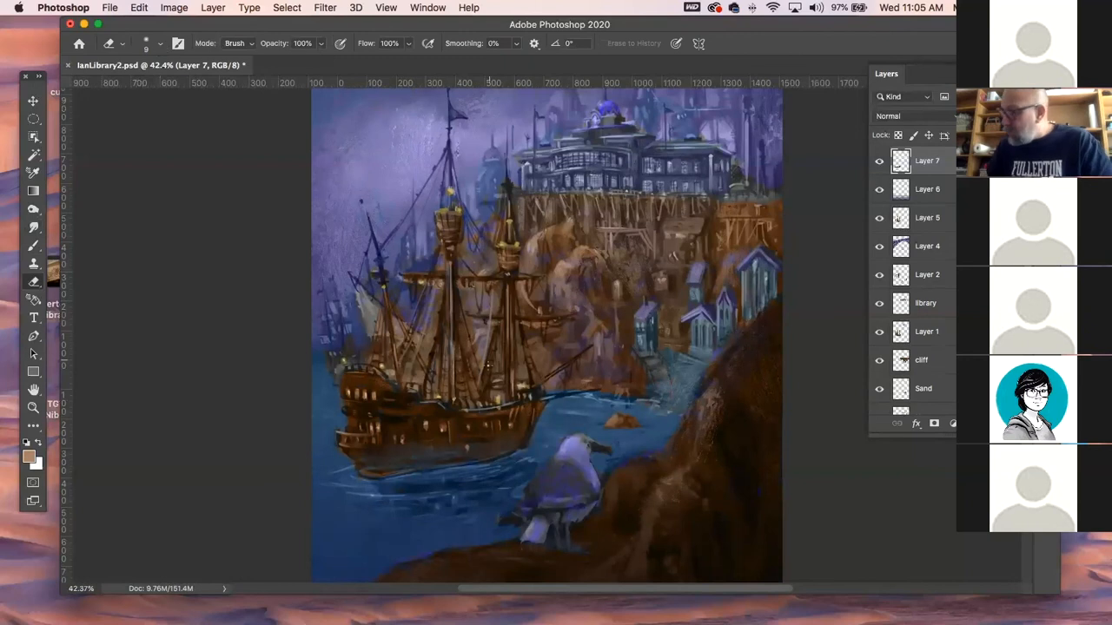
{"action": "key", "text": "bracketright"}
{"action": "key", "text": "bracketright"}
{"action": "key", "text": "bracketright"}
{"action": "key", "text": "bracketright"}
{"action": "key", "text": "bracketright"}
{"action": "key", "text": "bracketright"}
{"action": "key", "text": "bracketright"}
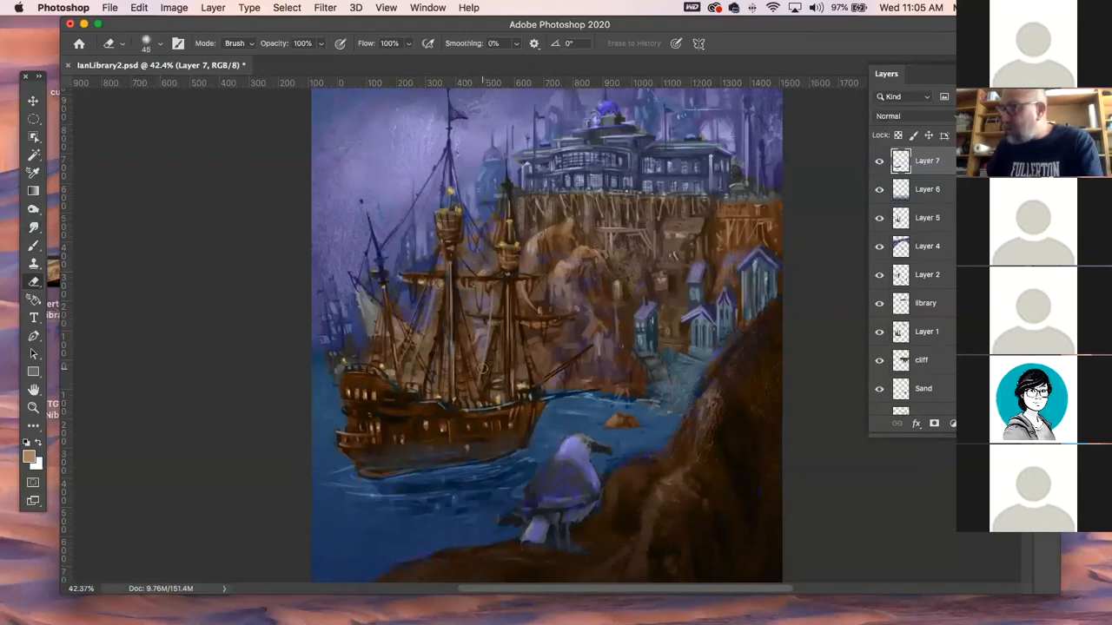
{"action": "left_click", "coordinate": [320, 48]}
{"action": "left_click_drag", "start_coordinate": [318, 59], "coordinate": [284, 63]}
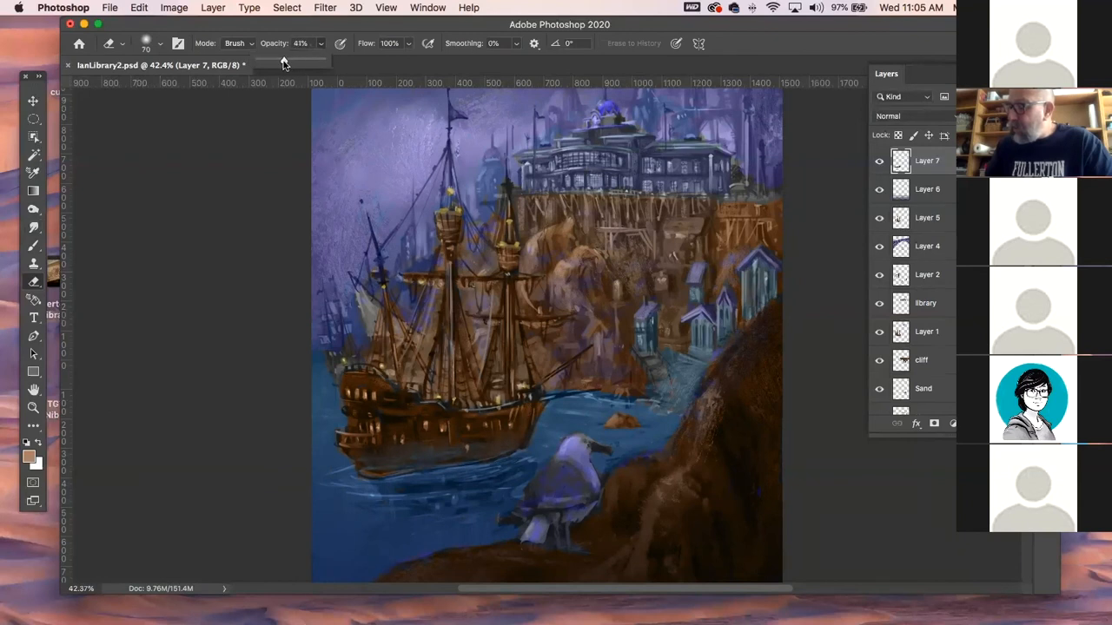
{"action": "left_click", "coordinate": [477, 440]}
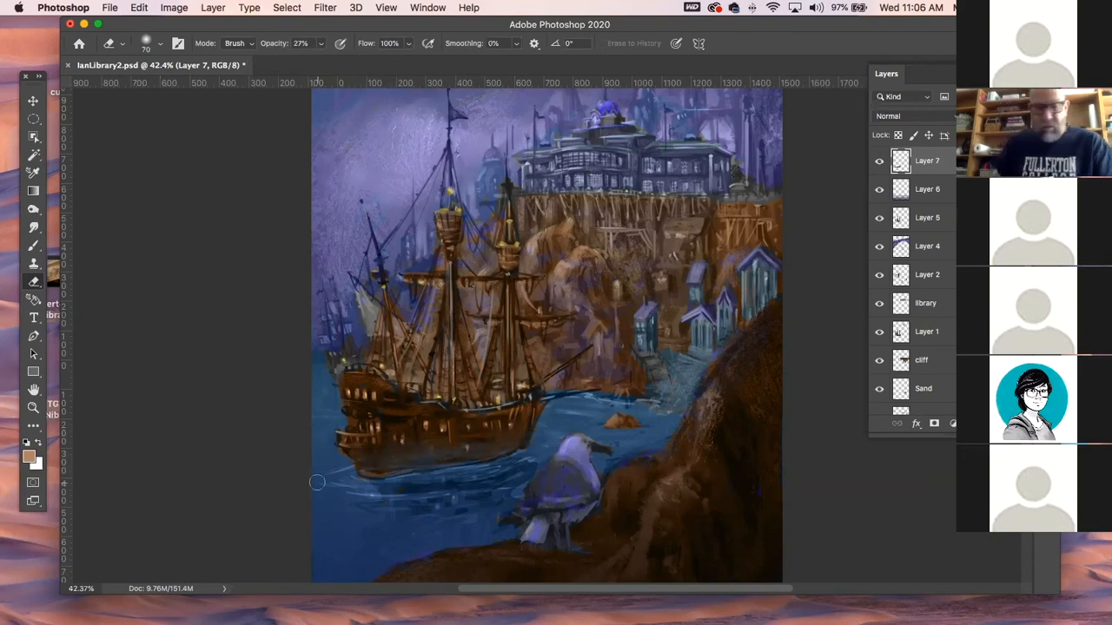
{"action": "key", "text": "b"}
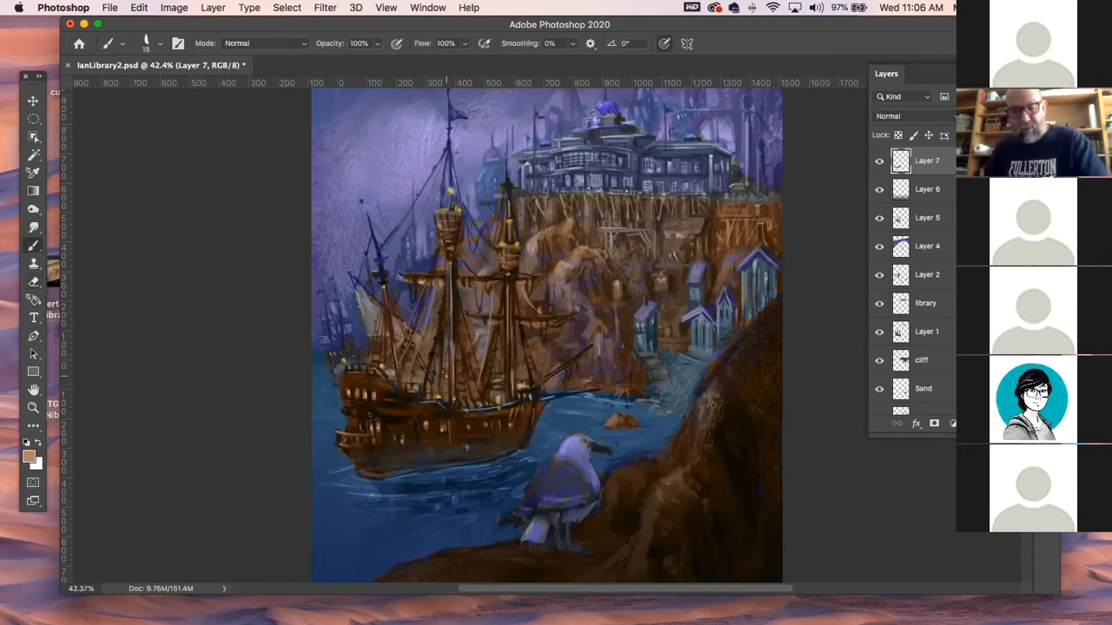
{"action": "left_click", "coordinate": [409, 416], "text": "alt"}
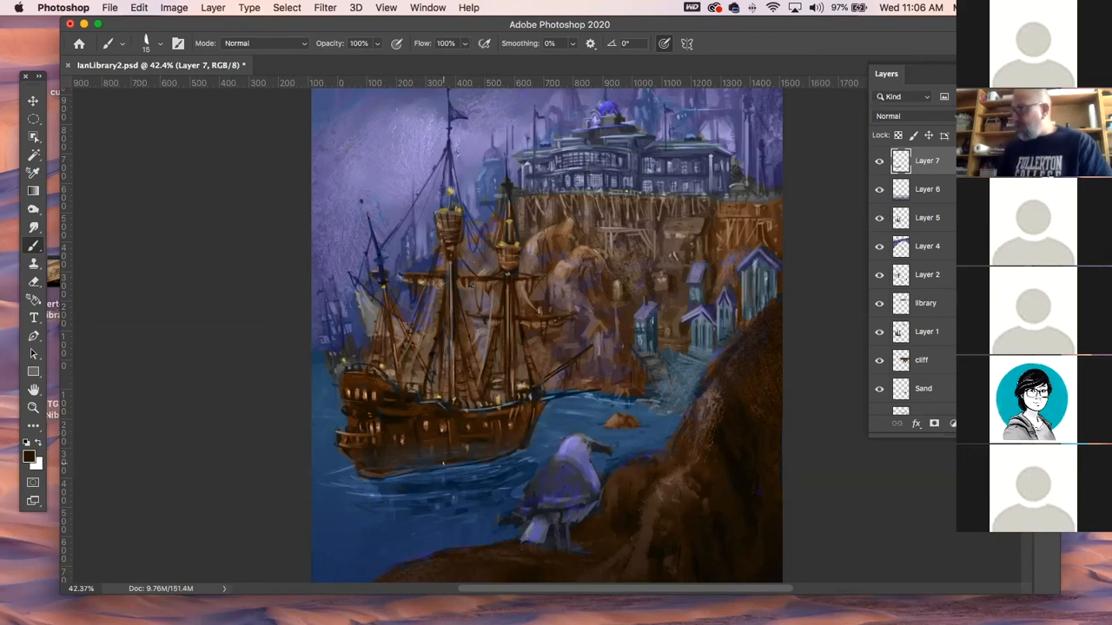
{"action": "scroll", "coordinate": [449, 470], "scroll_direction": "down", "scroll_amount": 2}
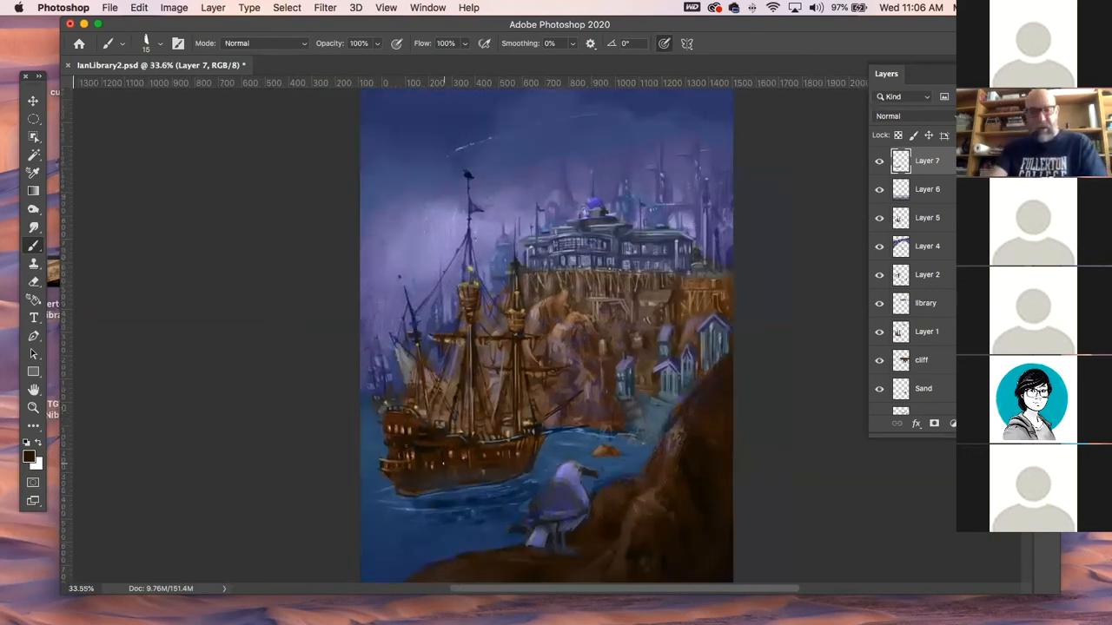
{"action": "scroll", "coordinate": [443, 464], "scroll_direction": "down", "scroll_amount": 1}
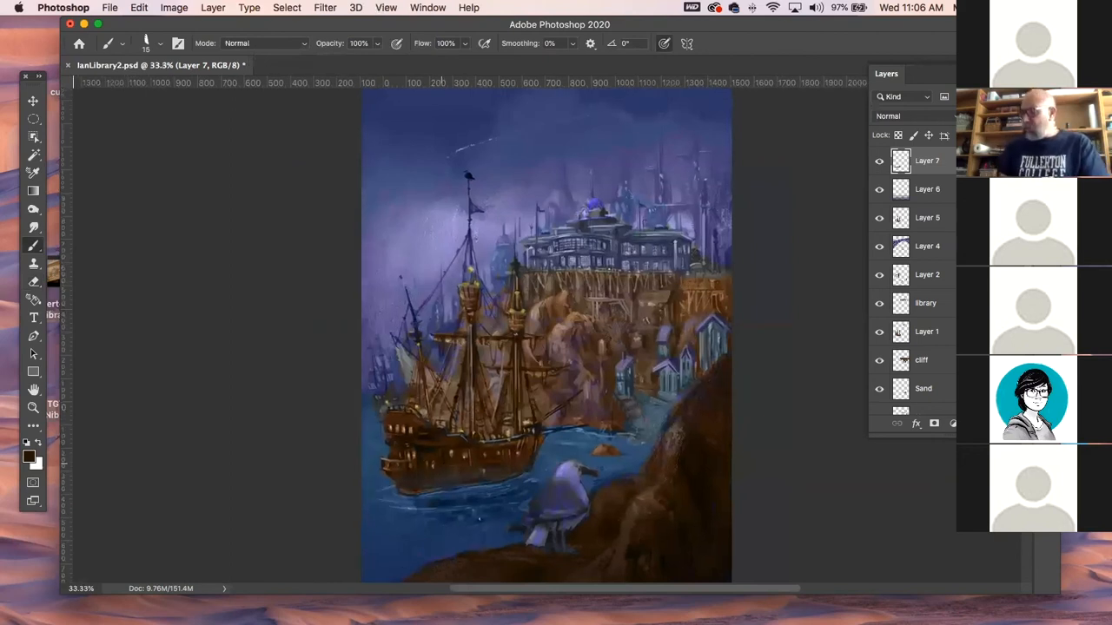
{"action": "left_click_drag", "start_coordinate": [316, 27], "coordinate": [318, 27]}
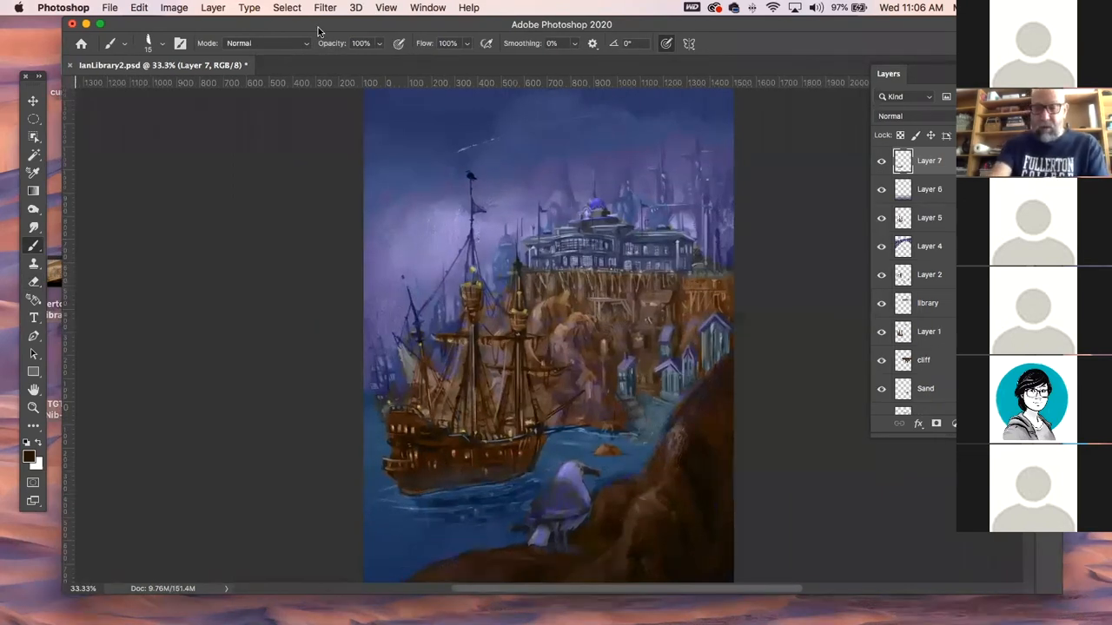
{"action": "key", "text": "super+minus"}
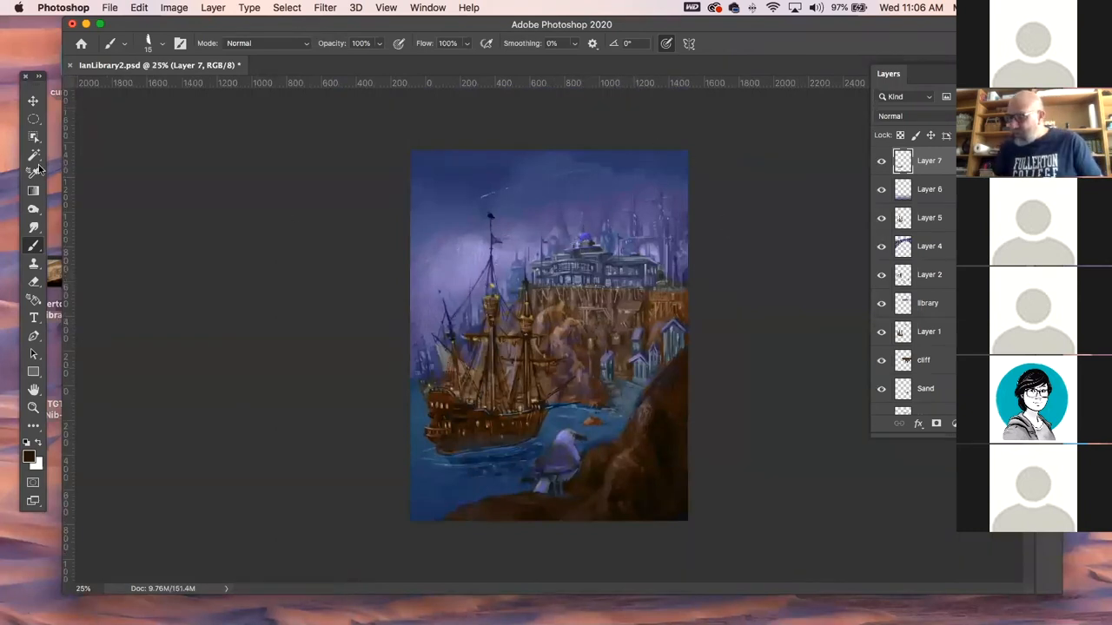
{"action": "key", "text": "v"}
{"action": "left_click", "coordinate": [281, 185]}
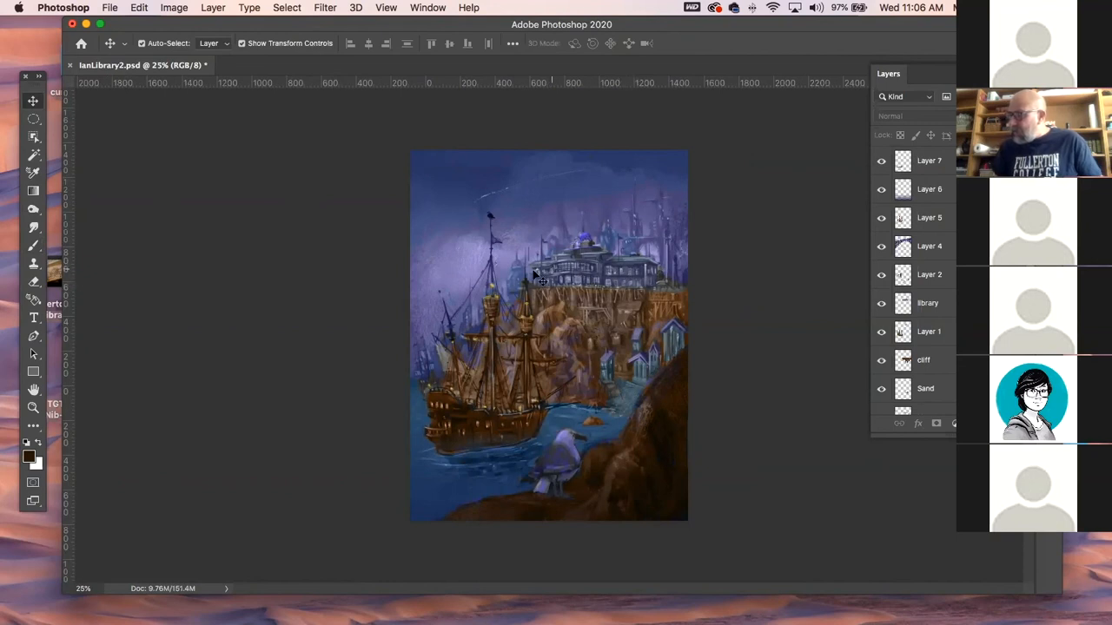
{"action": "left_click", "coordinate": [565, 278]}
{"action": "left_click_drag", "start_coordinate": [562, 278], "coordinate": [573, 233]}
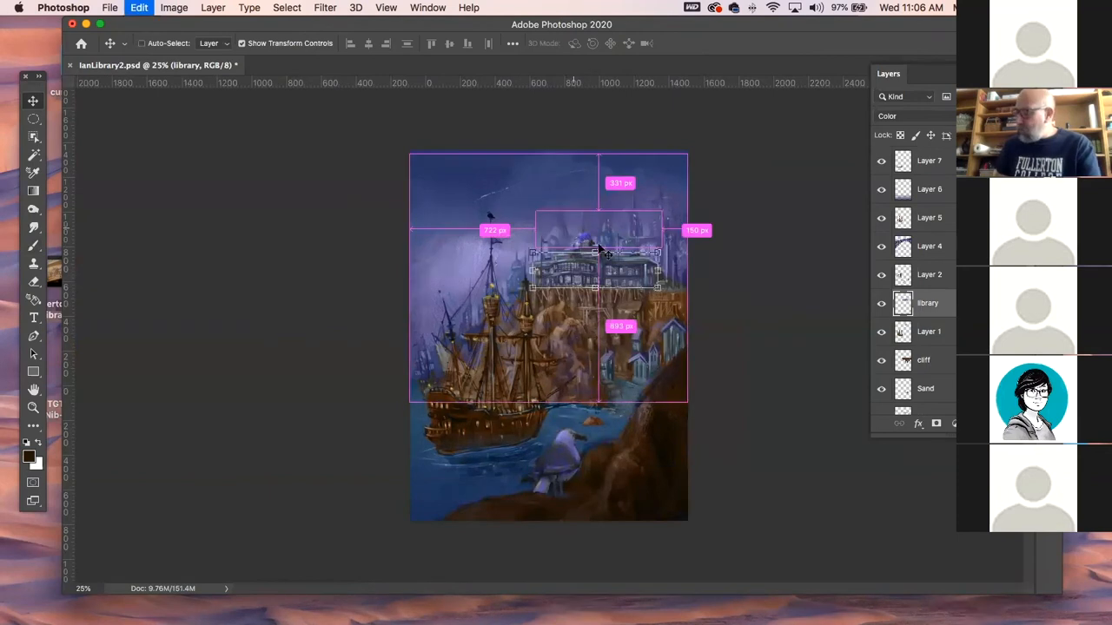
{"action": "key", "text": "super+z"}
{"action": "left_click", "coordinate": [310, 260]}
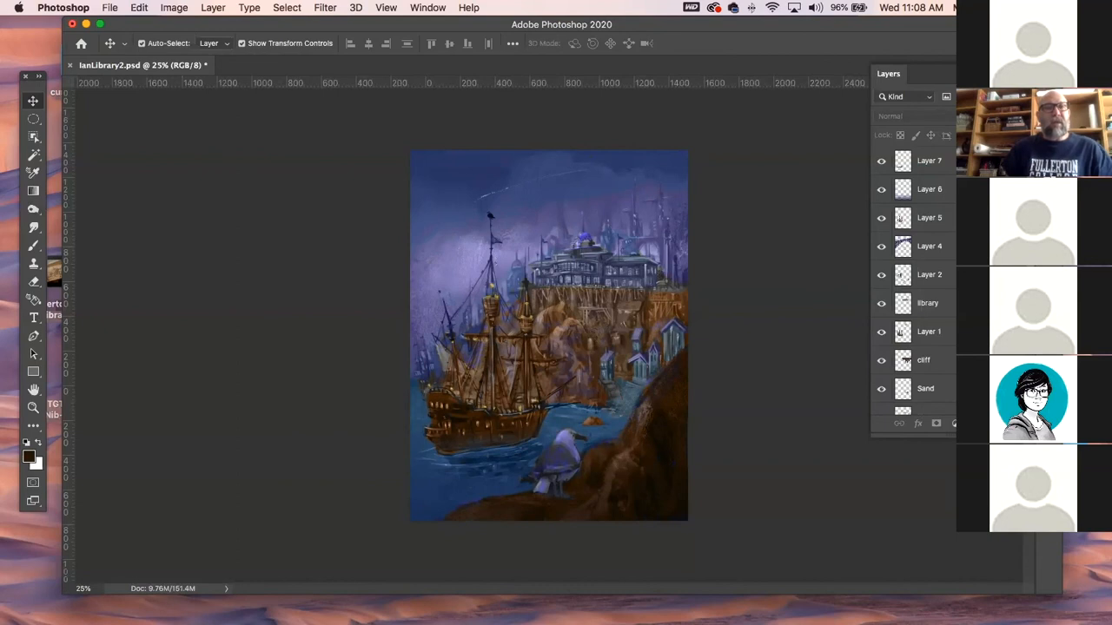
- Return to Photoshop, select Layer 7 with the hull strokes, then switch to Chrome
{"action": "key", "text": "super+Tab"}
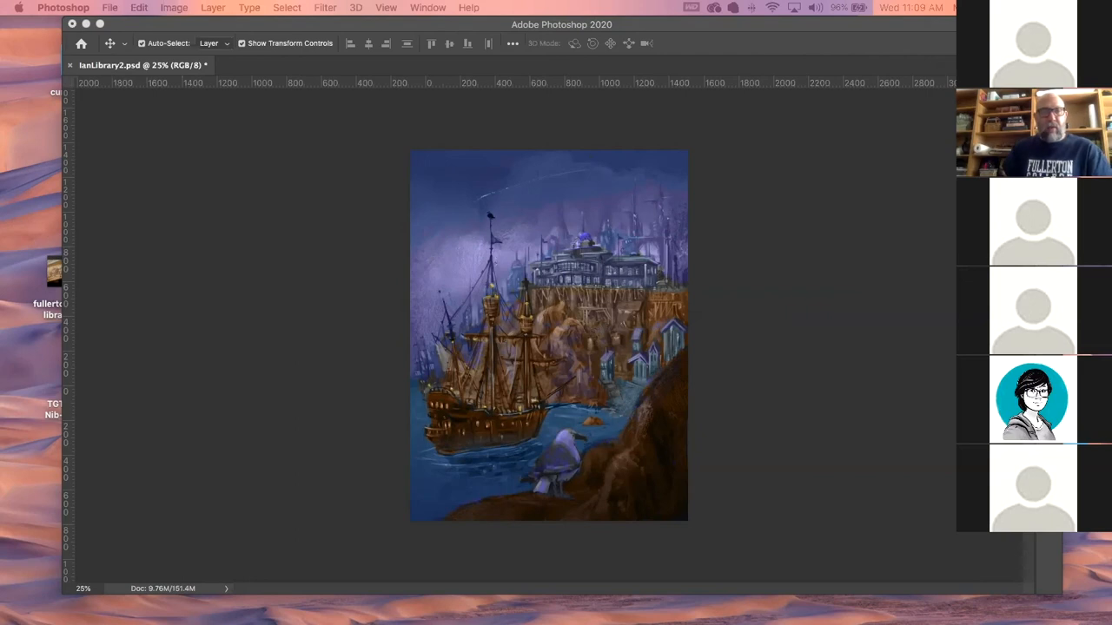
{"action": "left_click", "coordinate": [844, 262]}
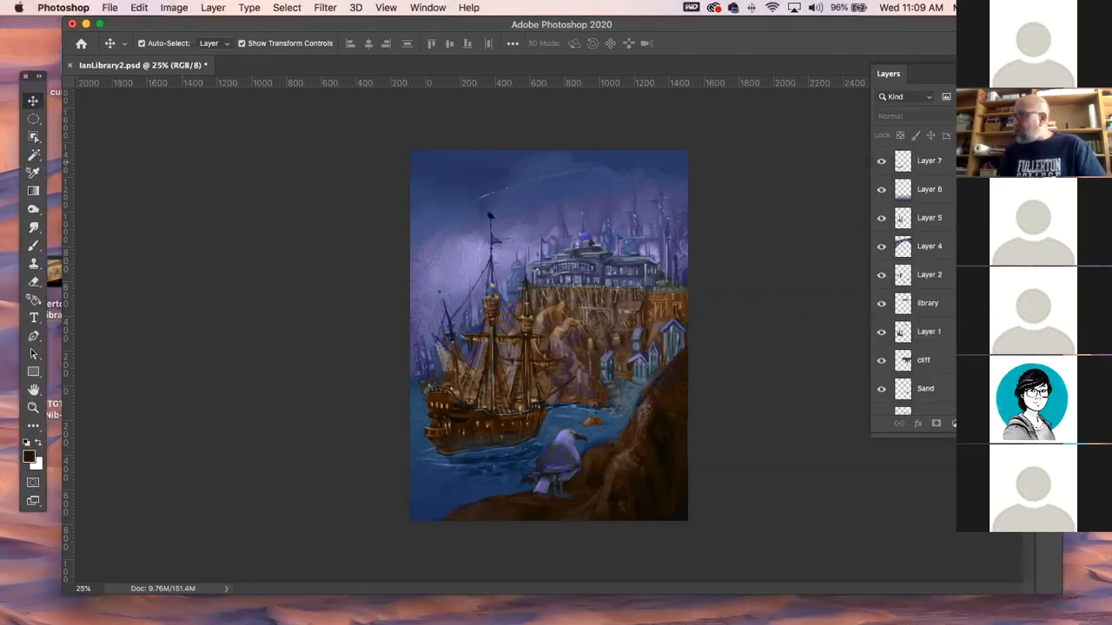
{"action": "left_click", "coordinate": [945, 162]}
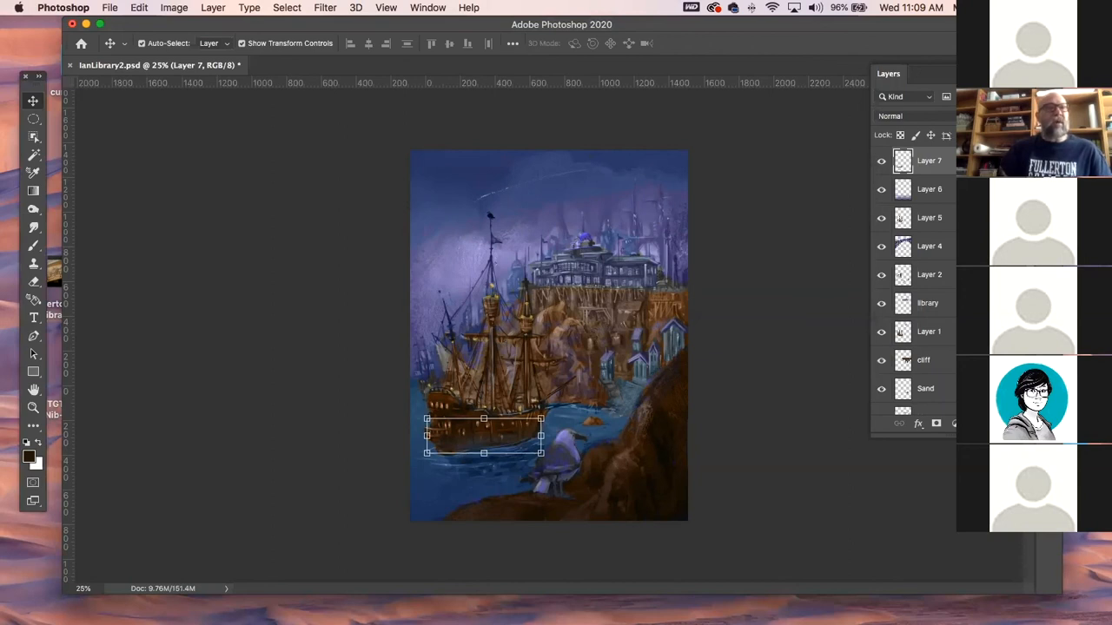
{"action": "key", "text": "super+Tab"}
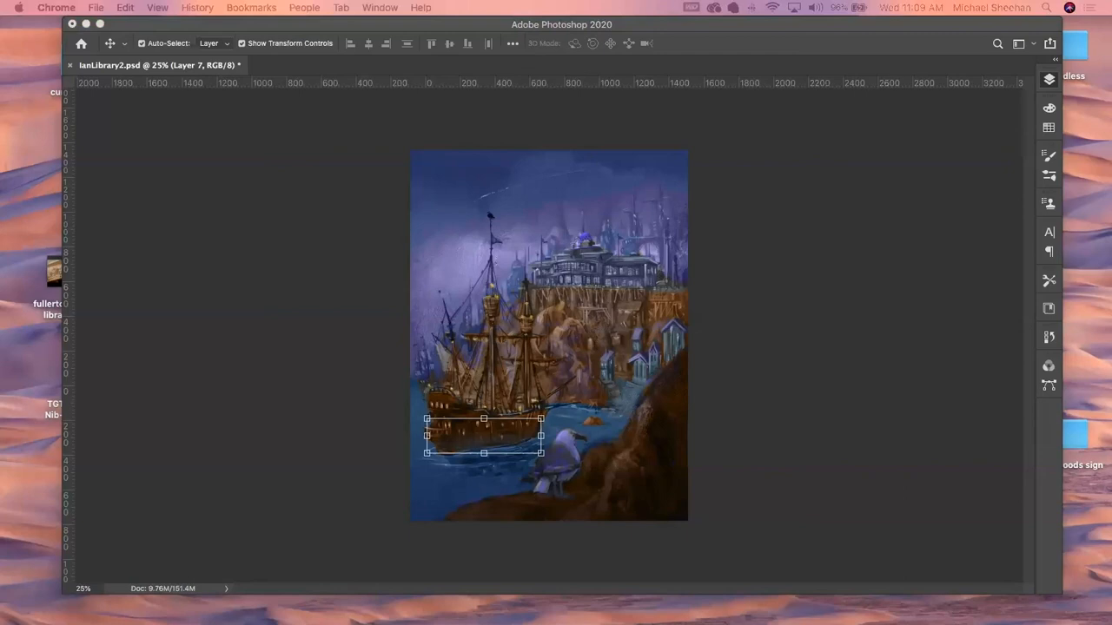
- Drag the Chrome window with the Santa Barbara Harbor painting over Photoshop
{"action": "mouse_move", "coordinate": [0, 74]}
{"action": "left_mouse_down"}
{"action": "mouse_move", "coordinate": [721, 33]}
{"action": "mouse_move", "coordinate": [596, 21]}
{"action": "left_mouse_up"}
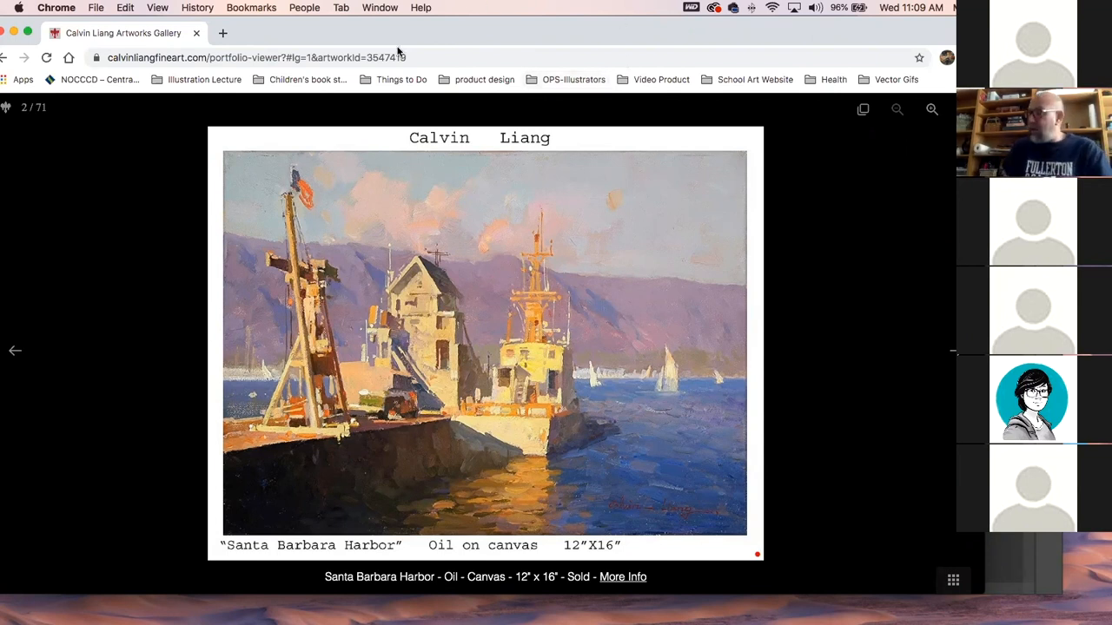
- Search Google for 'cliffs at sunset' in a new tab and show the image results
{"action": "left_click", "coordinate": [222, 33]}
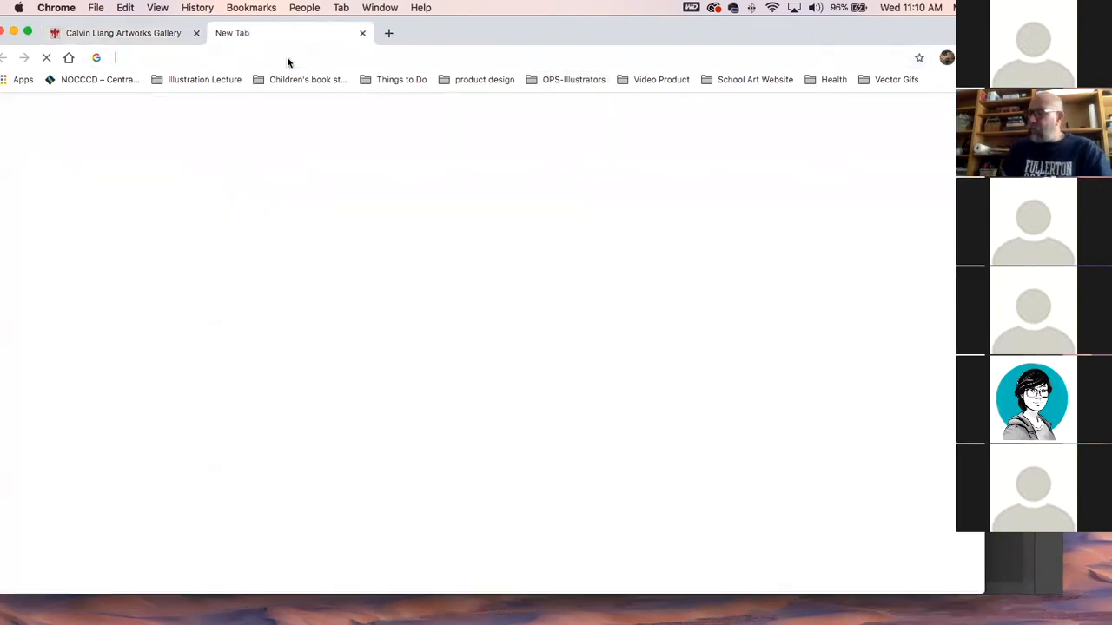
{"action": "type", "text": "cli"}
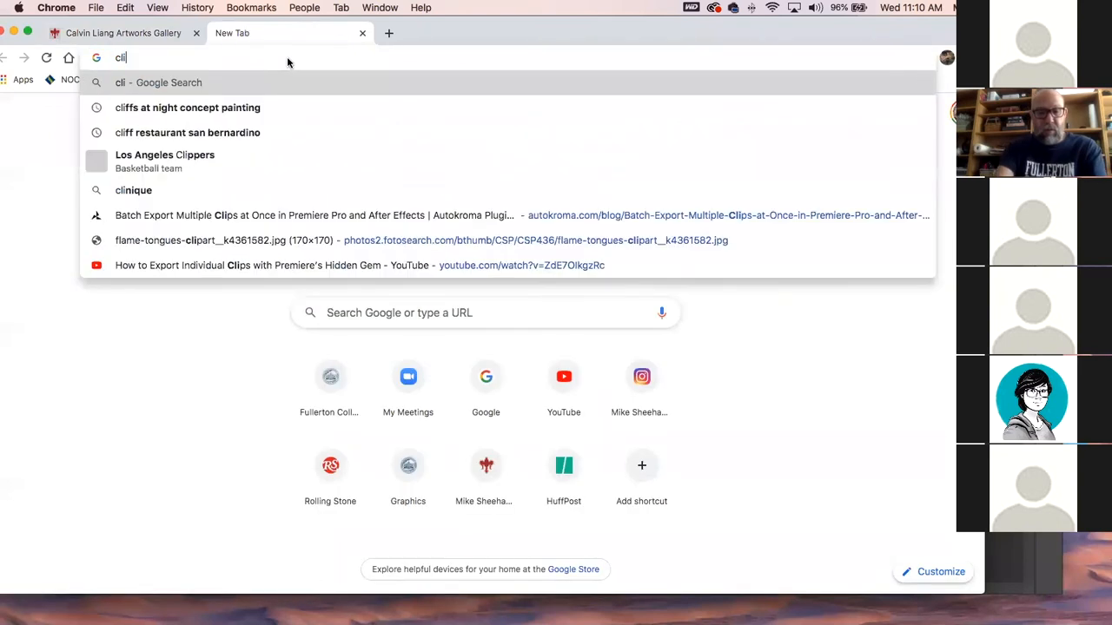
{"action": "type", "text": "ffs at s"}
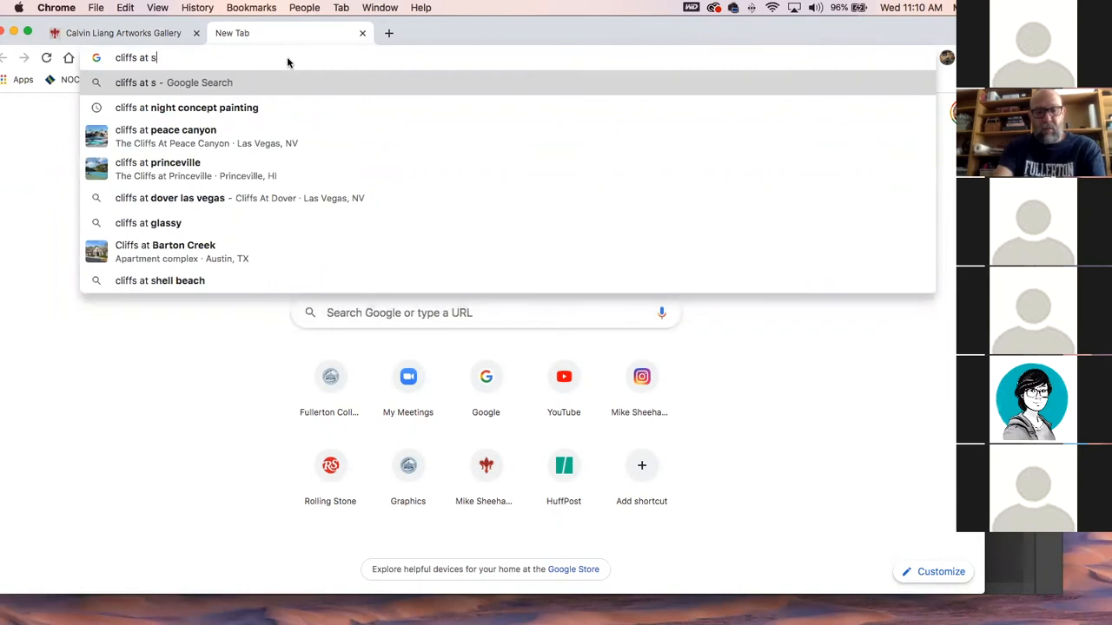
{"action": "type", "text": "unset"}
{"action": "key", "text": "Return"}
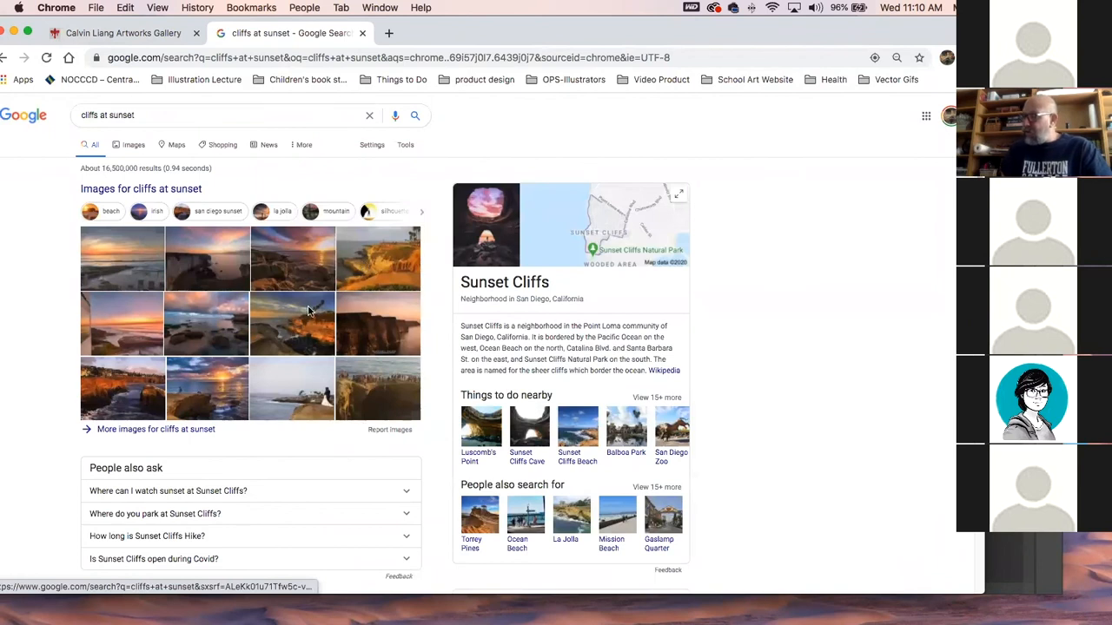
{"action": "left_click", "coordinate": [312, 333]}
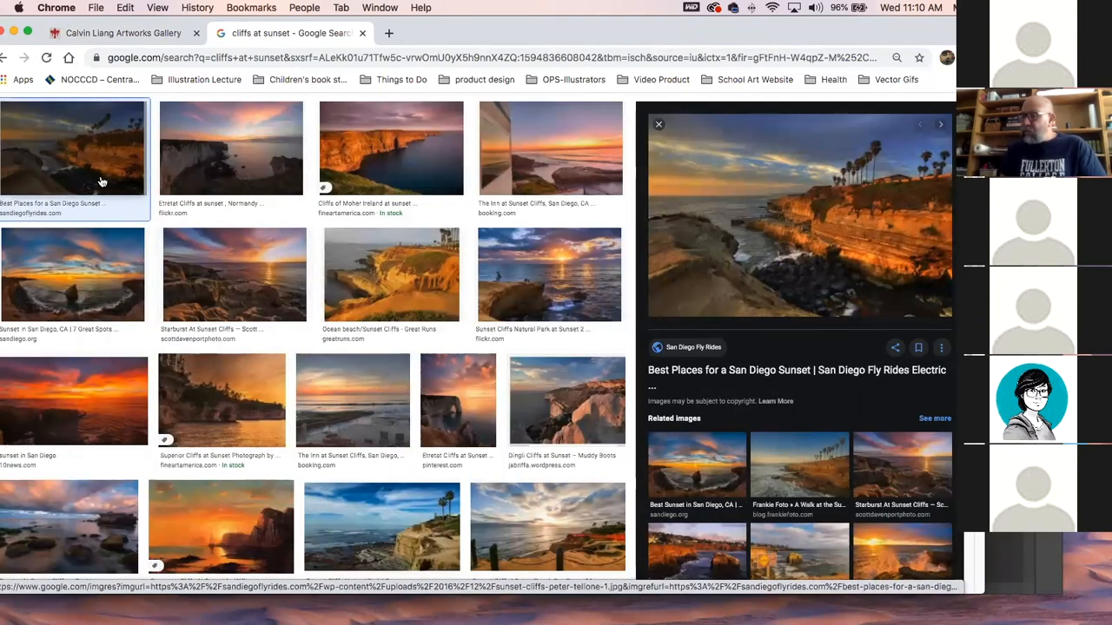
- Preview the Seascape Cliffs and rocky-coast cliffs images, then move the browser aside
{"action": "left_click", "coordinate": [255, 524]}
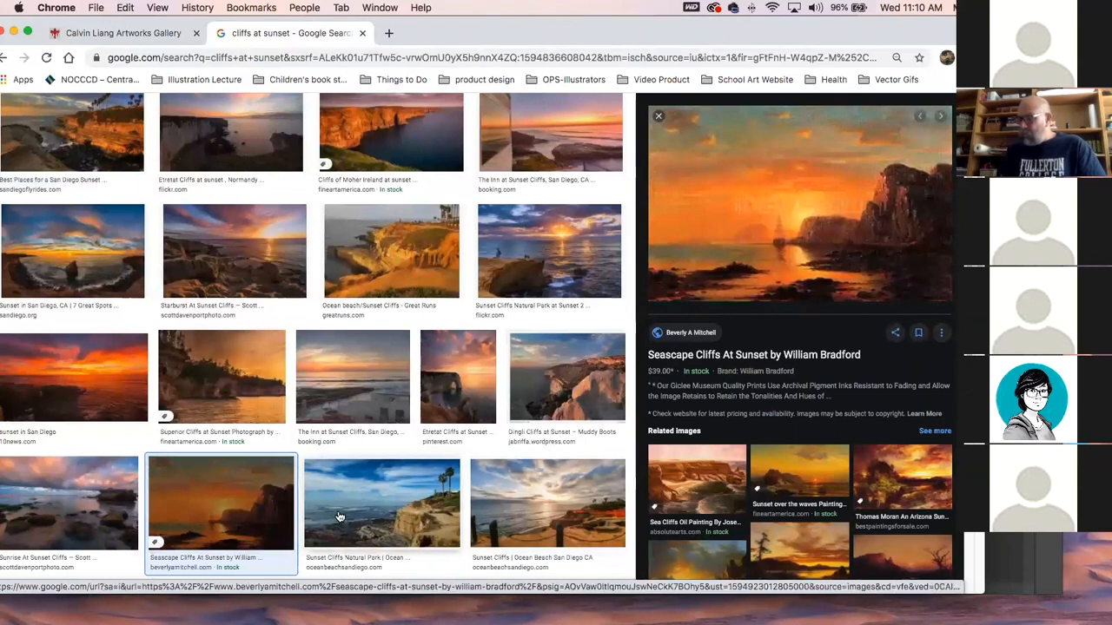
{"action": "scroll", "coordinate": [255, 523], "scroll_direction": "down", "scroll_amount": 5}
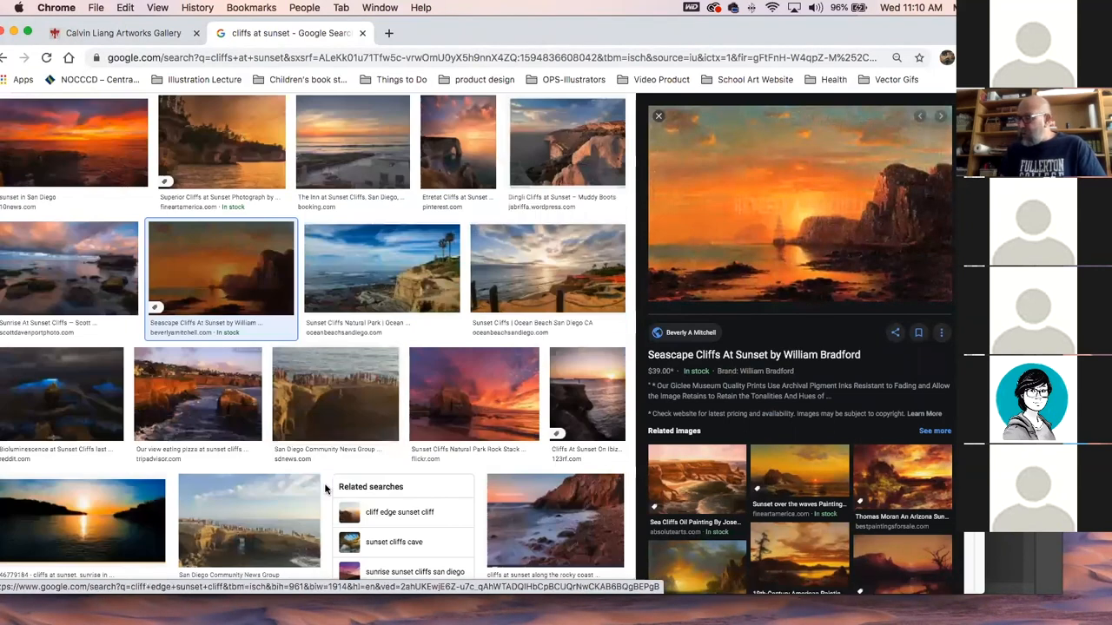
{"action": "scroll", "coordinate": [345, 534], "scroll_direction": "down", "scroll_amount": 2}
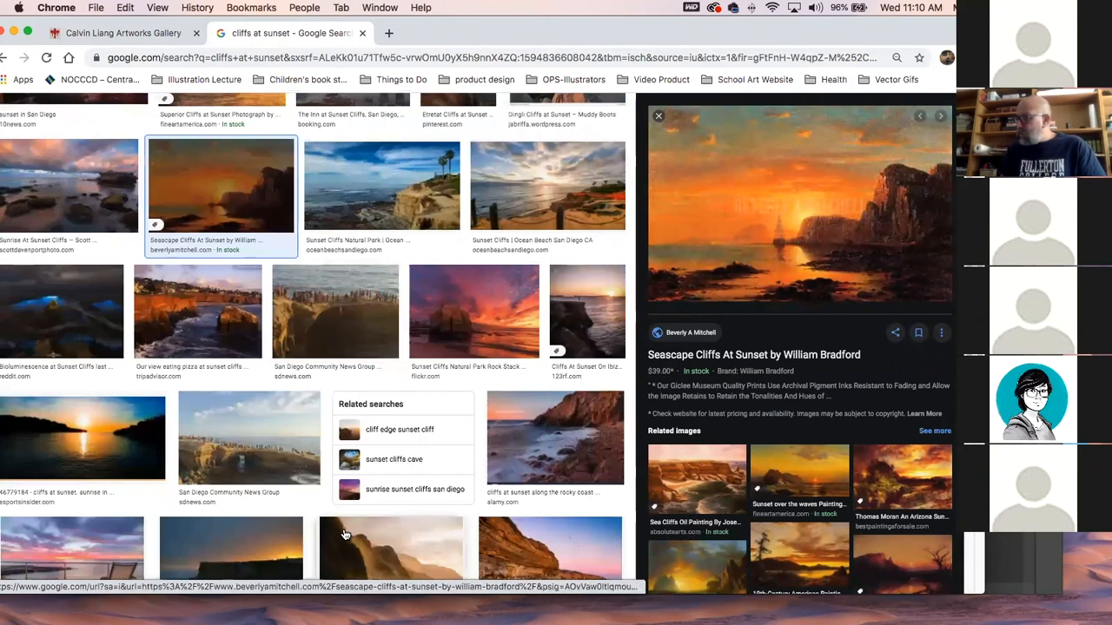
{"action": "left_click", "coordinate": [600, 403]}
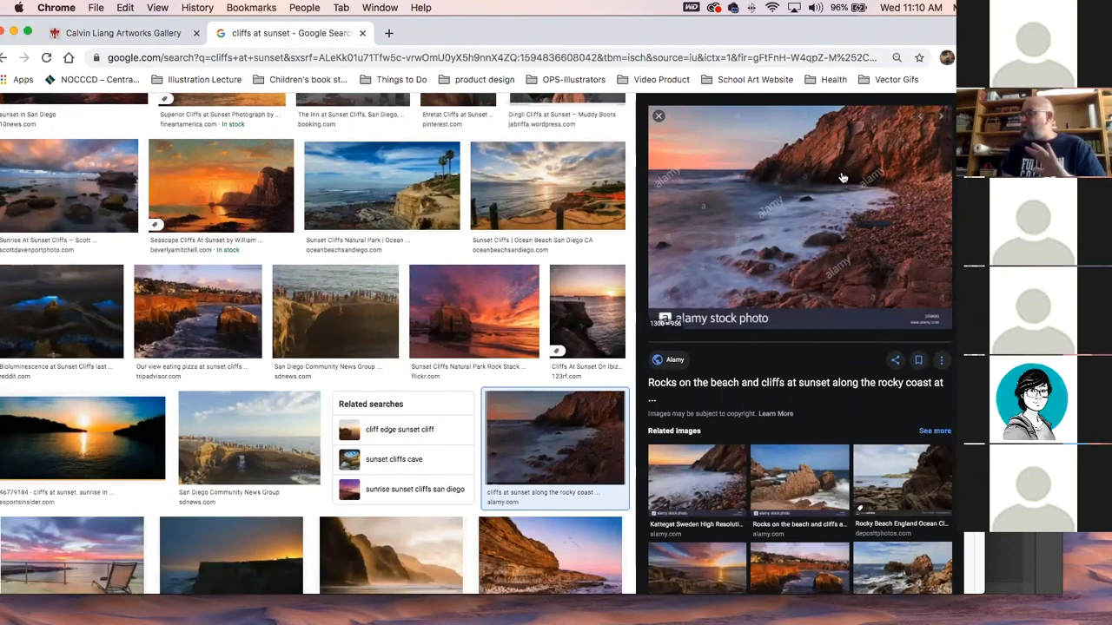
{"action": "left_click_drag", "start_coordinate": [830, 34], "coordinate": [0, 73]}
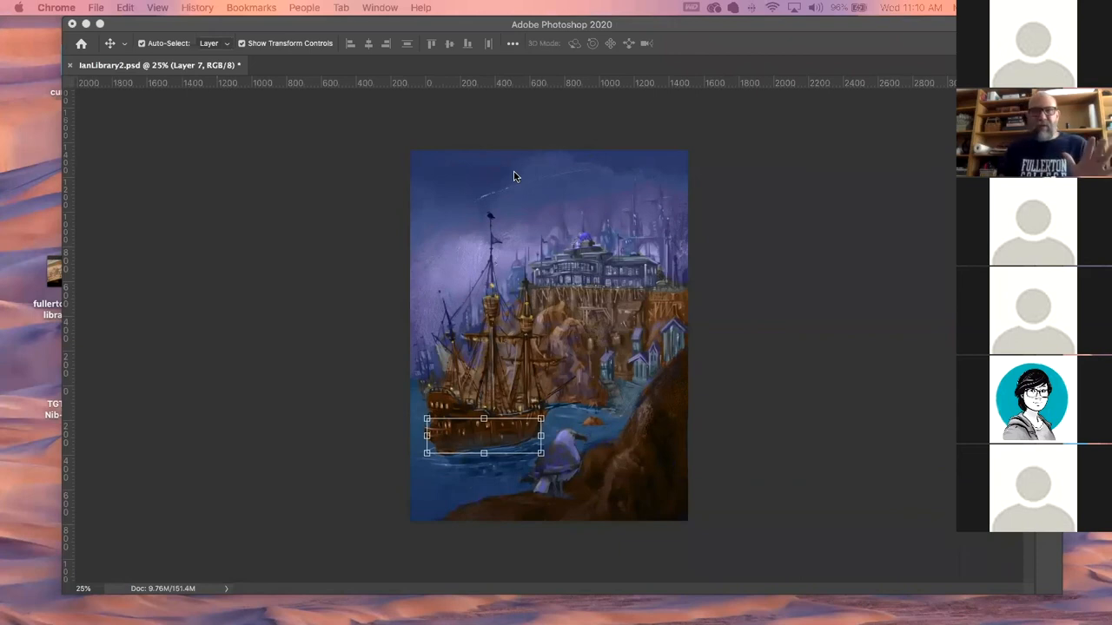
- Add a new Layer 8 above Layer 7 and set its blend mode to Color
{"action": "left_click", "coordinate": [738, 233]}
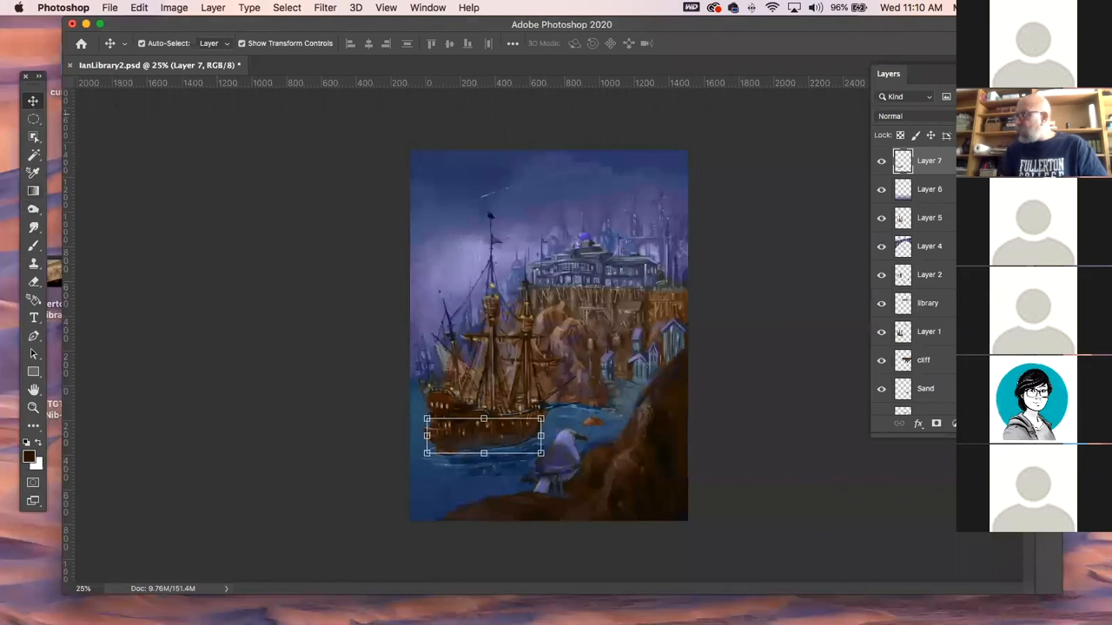
{"action": "left_click", "coordinate": [991, 423]}
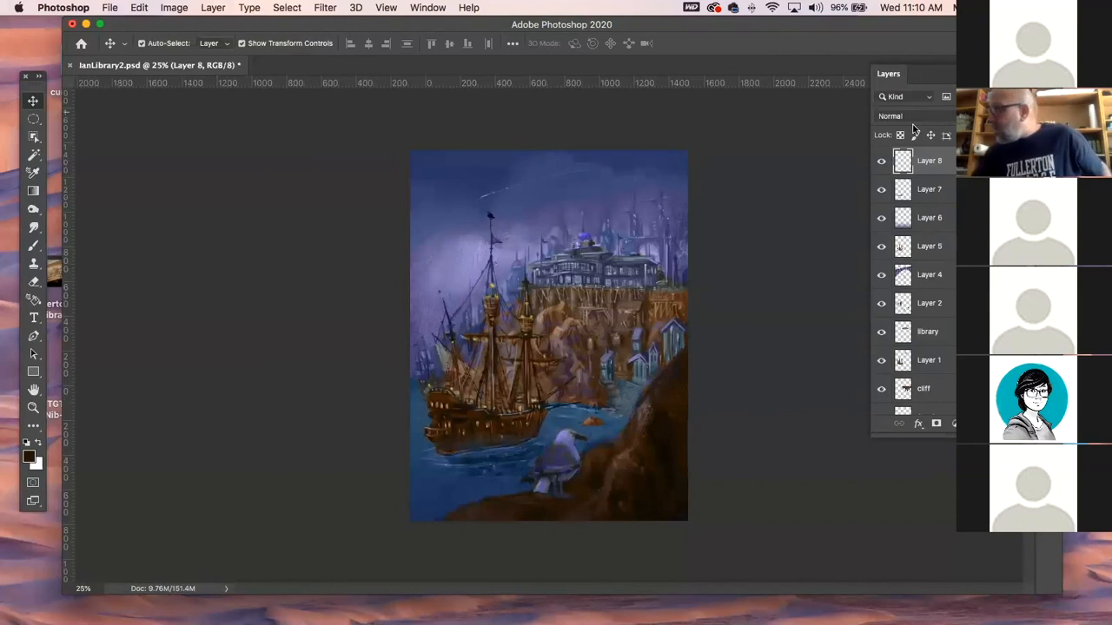
{"action": "left_click", "coordinate": [938, 115]}
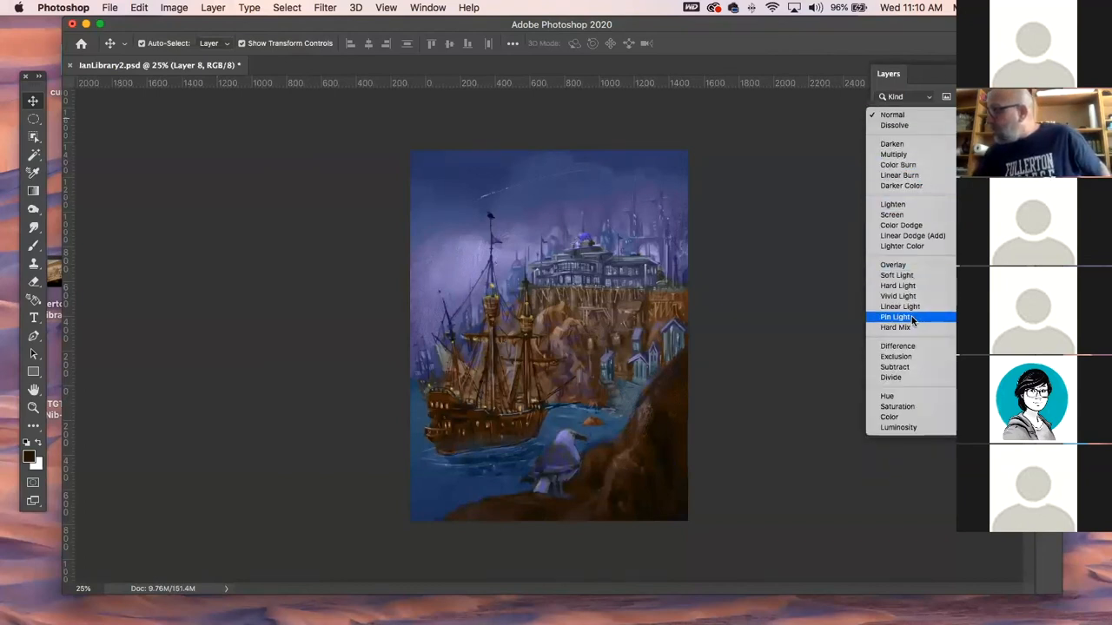
{"action": "left_click", "coordinate": [901, 416]}
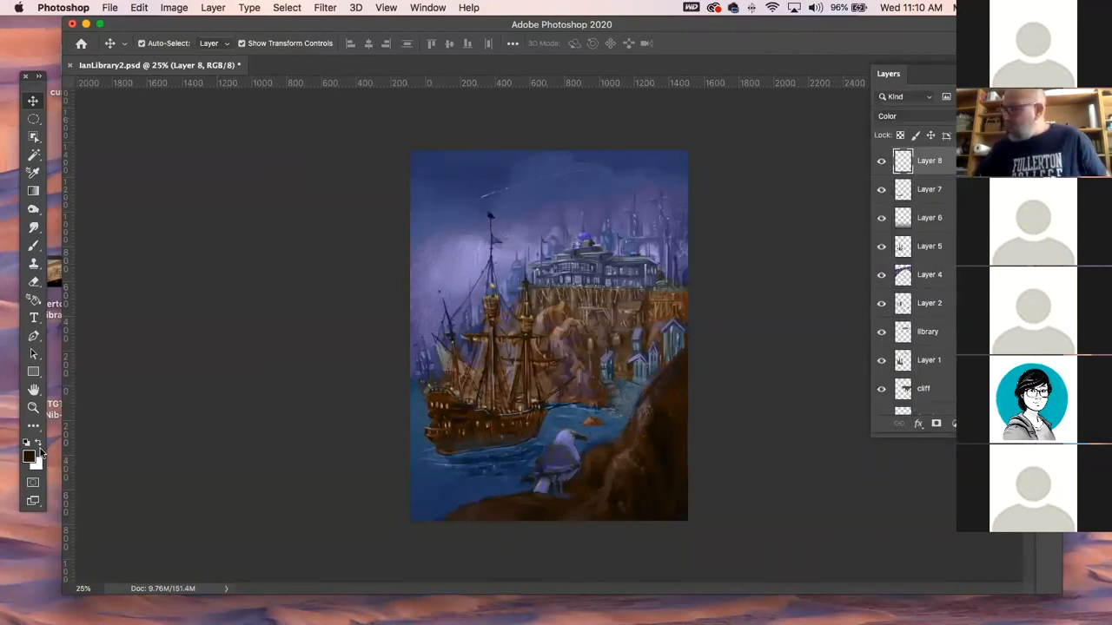
- Pick the red swatch, then shift it to a muted orange #dc7e22 in the Color Picker
{"action": "left_click", "coordinate": [1048, 126]}
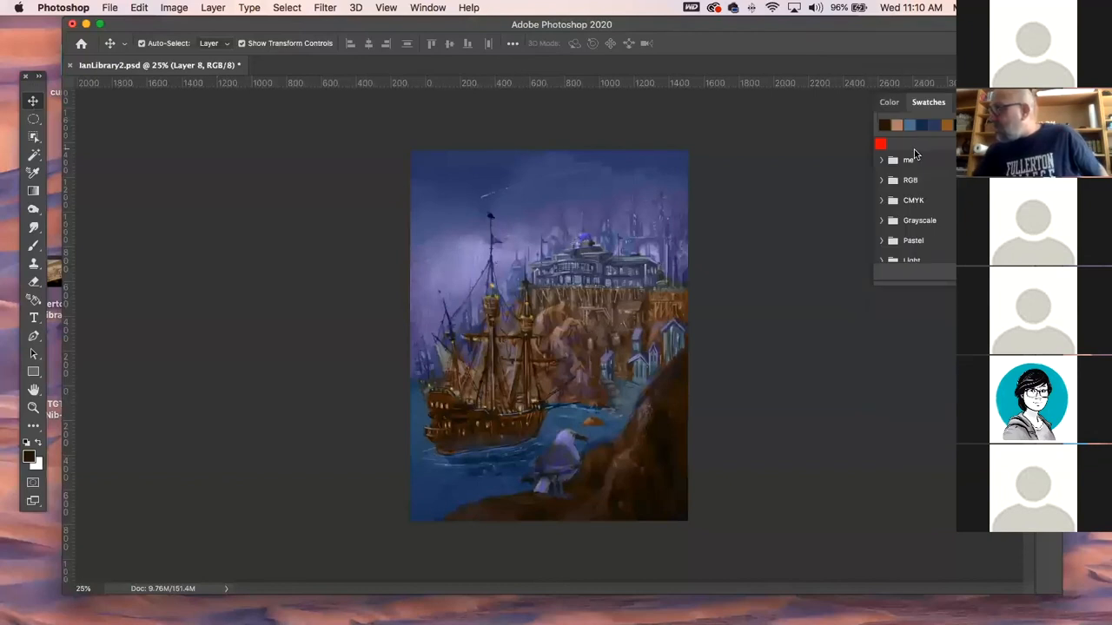
{"action": "left_click", "coordinate": [879, 144]}
{"action": "key", "text": "i"}
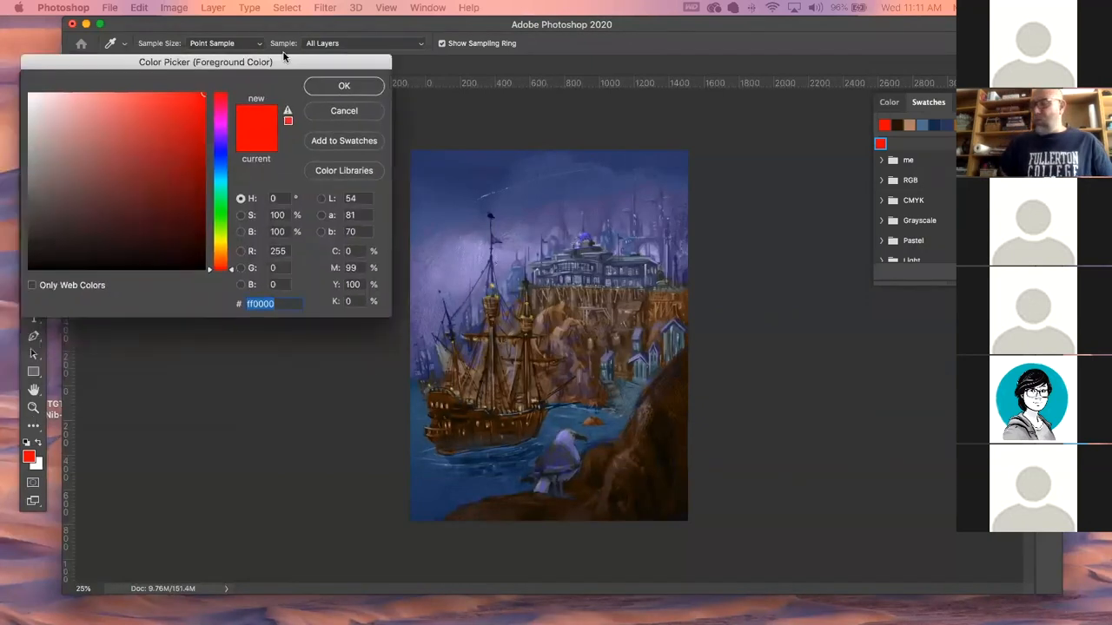
{"action": "left_click_drag", "start_coordinate": [279, 55], "coordinate": [304, 93]}
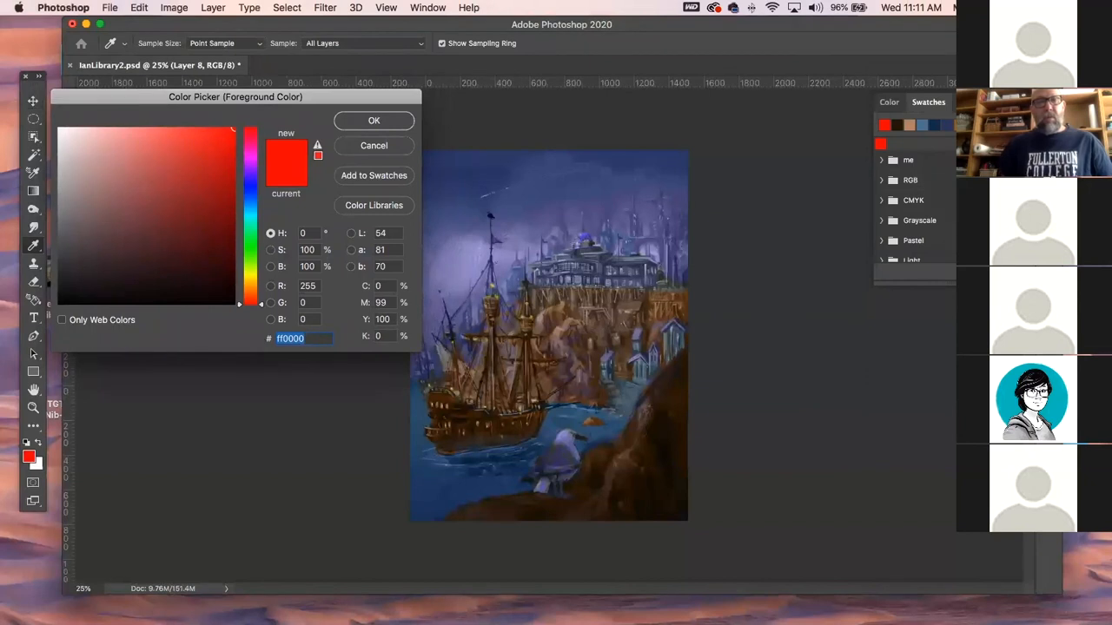
{"action": "left_click_drag", "start_coordinate": [261, 308], "coordinate": [261, 291]}
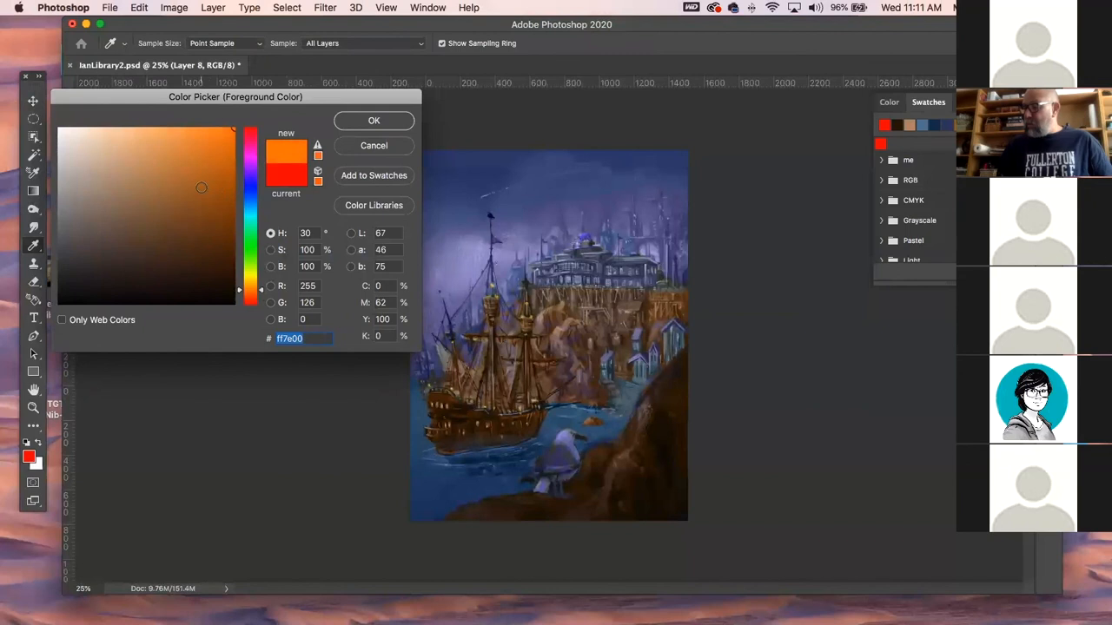
{"action": "left_click_drag", "start_coordinate": [225, 152], "coordinate": [207, 152]}
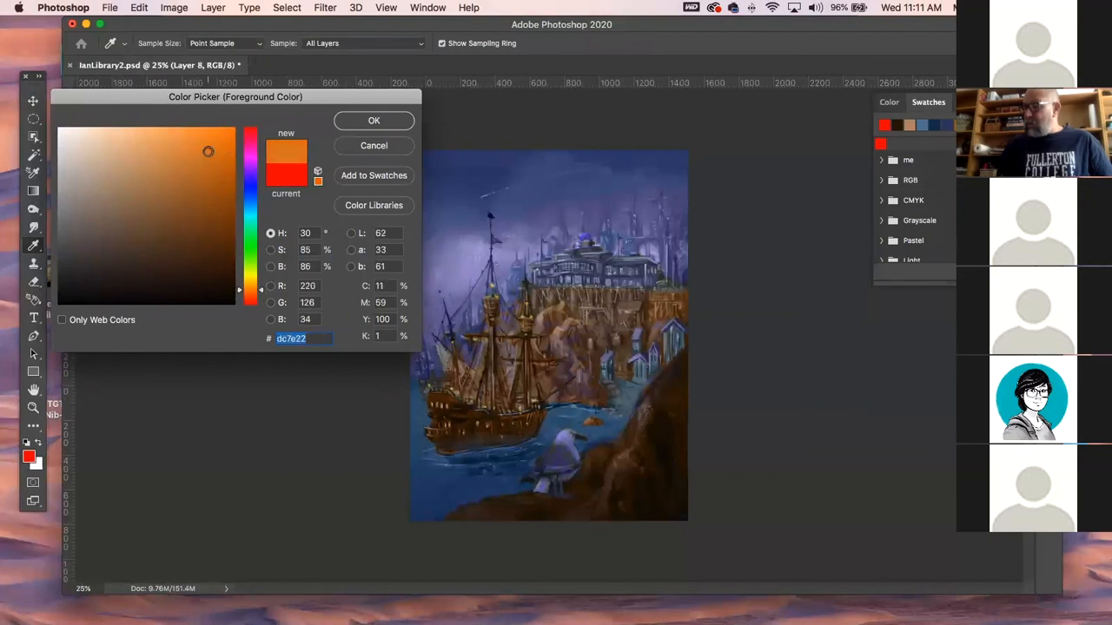
{"action": "key", "text": "Return"}
{"action": "key", "text": "v"}
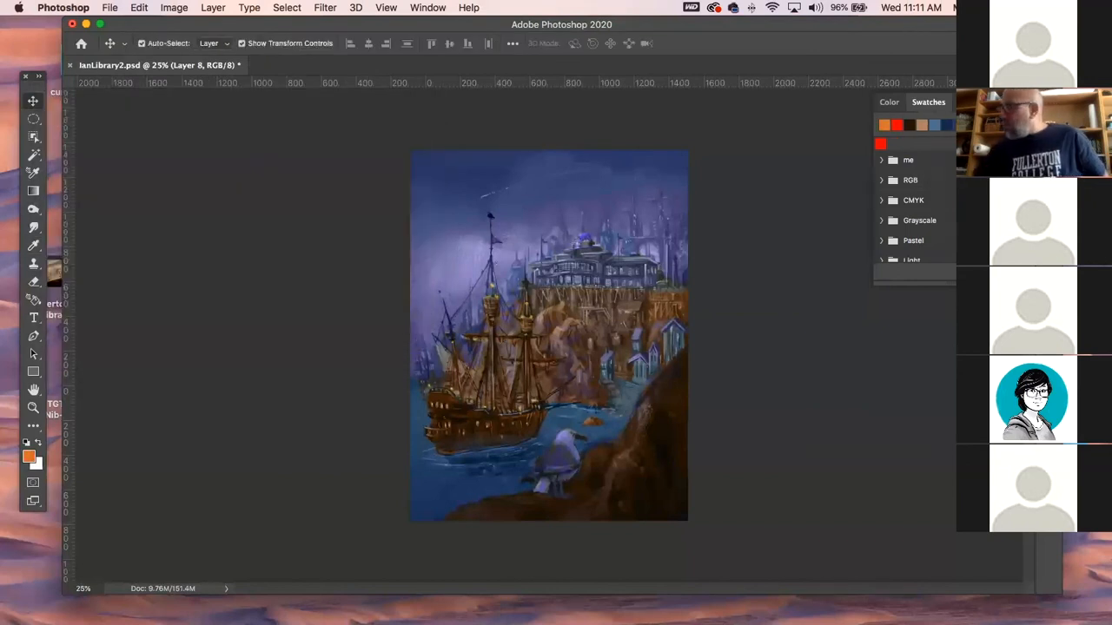
{"action": "left_click", "coordinate": [1048, 75]}
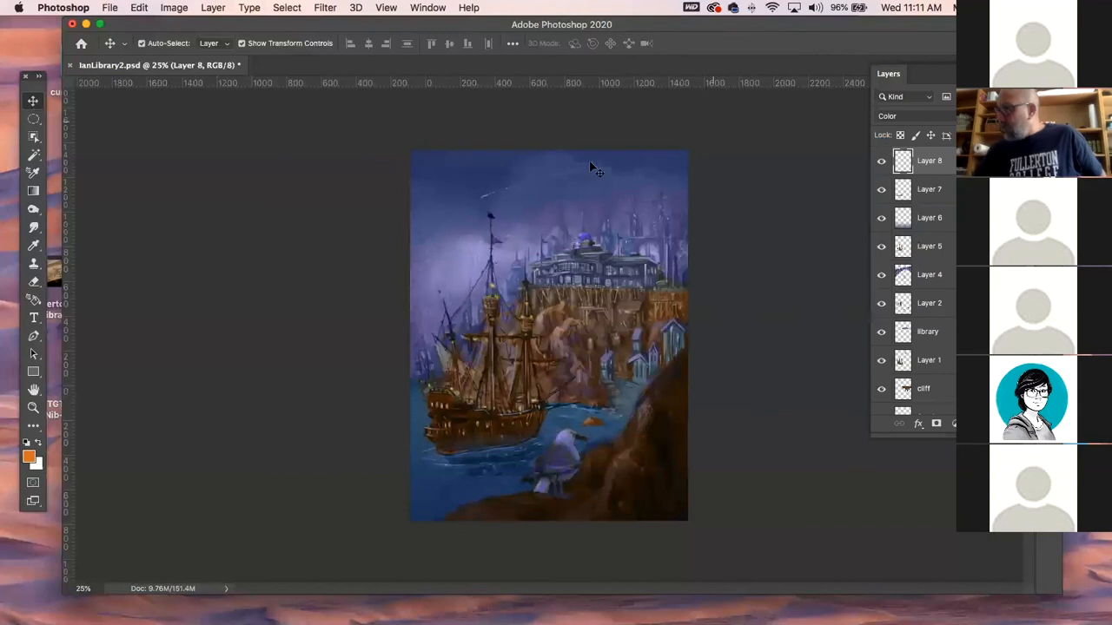
- Paint orange fire strokes beside the ship's masts on Layer 8 with an enlarged brush
{"action": "key", "text": "b"}
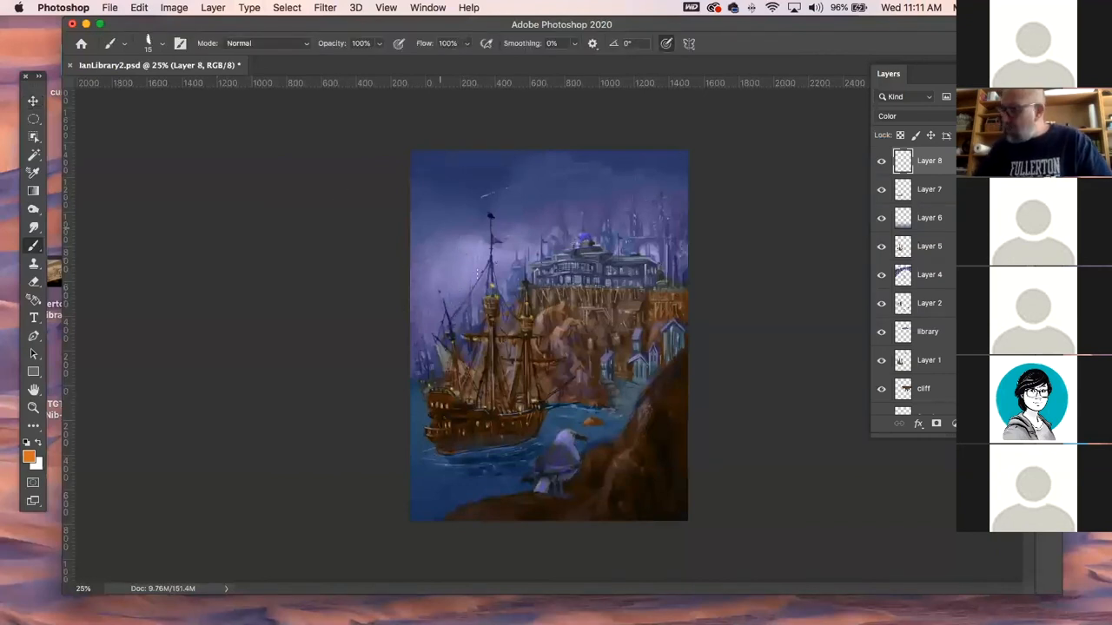
{"action": "key", "text": "bracketright"}
{"action": "key", "text": "bracketright"}
{"action": "key", "text": "bracketright"}
{"action": "key", "text": "bracketright"}
{"action": "key", "text": "bracketright"}
{"action": "key", "text": "bracketright"}
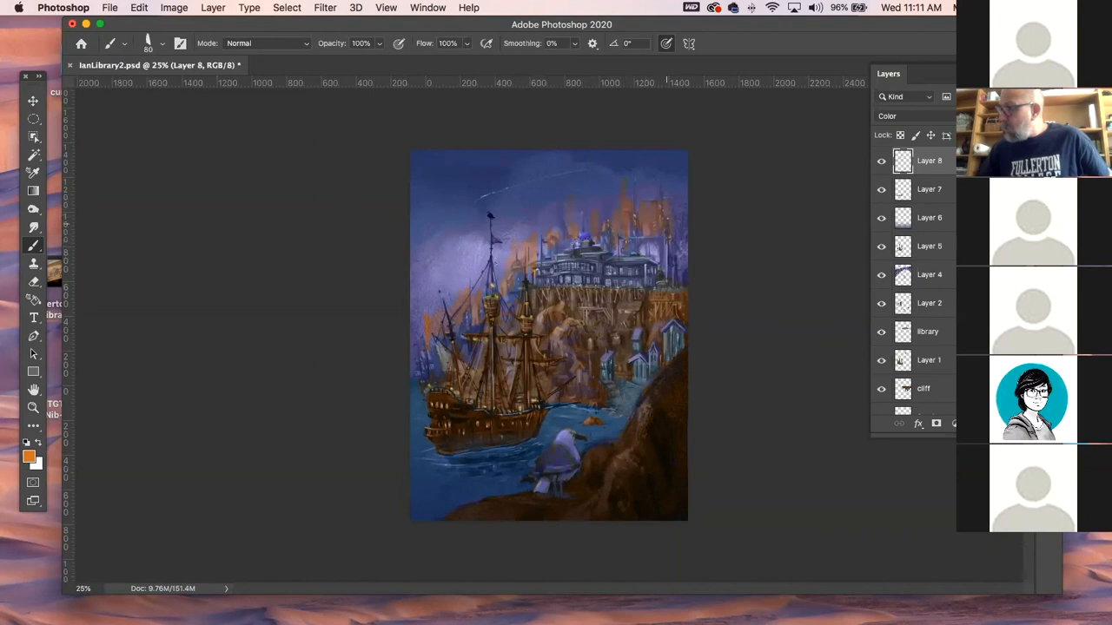
{"action": "mouse_move", "coordinate": [438, 317]}
{"action": "left_mouse_down"}
{"action": "mouse_move", "coordinate": [418, 324]}
{"action": "mouse_move", "coordinate": [415, 286]}
{"action": "mouse_move", "coordinate": [450, 277]}
{"action": "left_mouse_up"}
{"action": "left_click", "coordinate": [43, 228]}
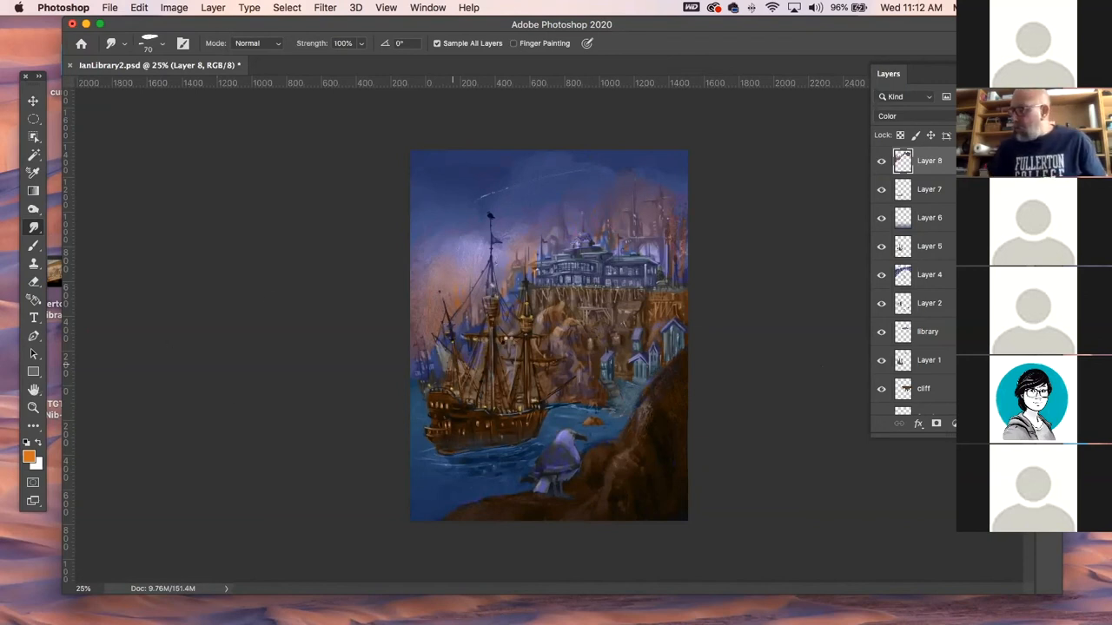
- Merge Layer 7 down through Layer 0 into a single Layer 7
{"action": "left_click", "coordinate": [34, 407]}
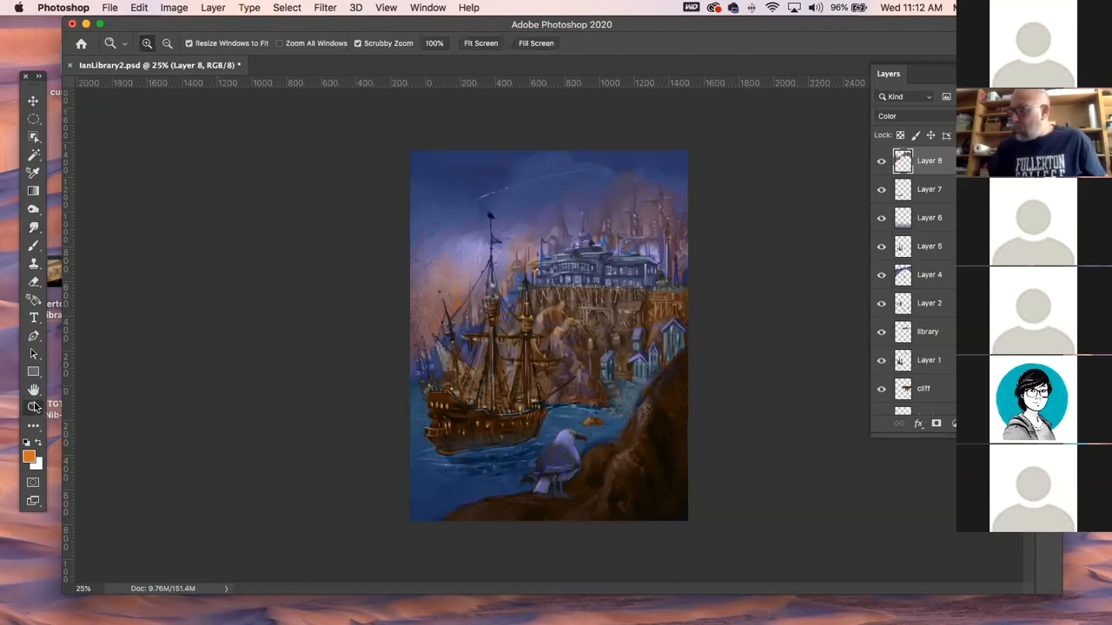
{"action": "left_click", "coordinate": [936, 190]}
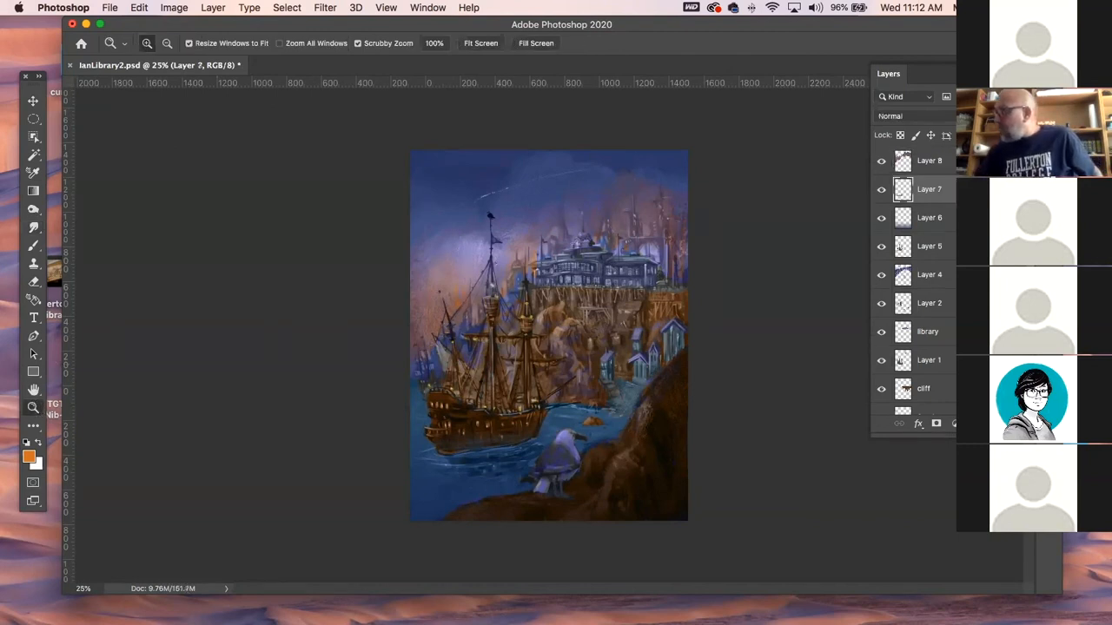
{"action": "scroll", "coordinate": [916, 278], "scroll_direction": "down", "scroll_amount": 5}
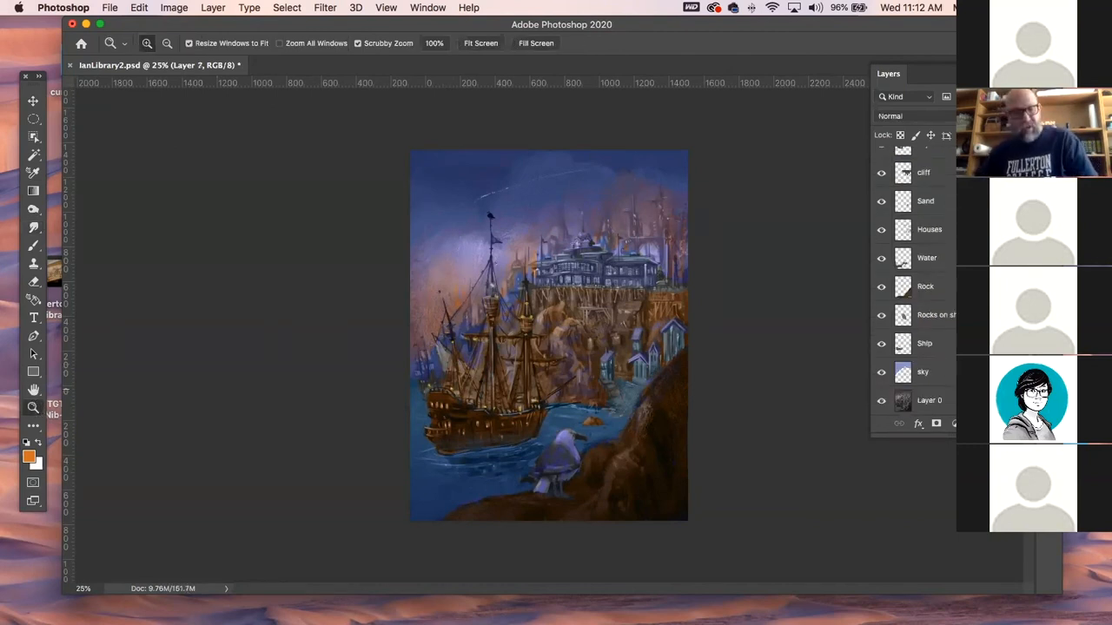
{"action": "left_click", "coordinate": [934, 400], "text": "shift"}
{"action": "key", "text": "super+e"}
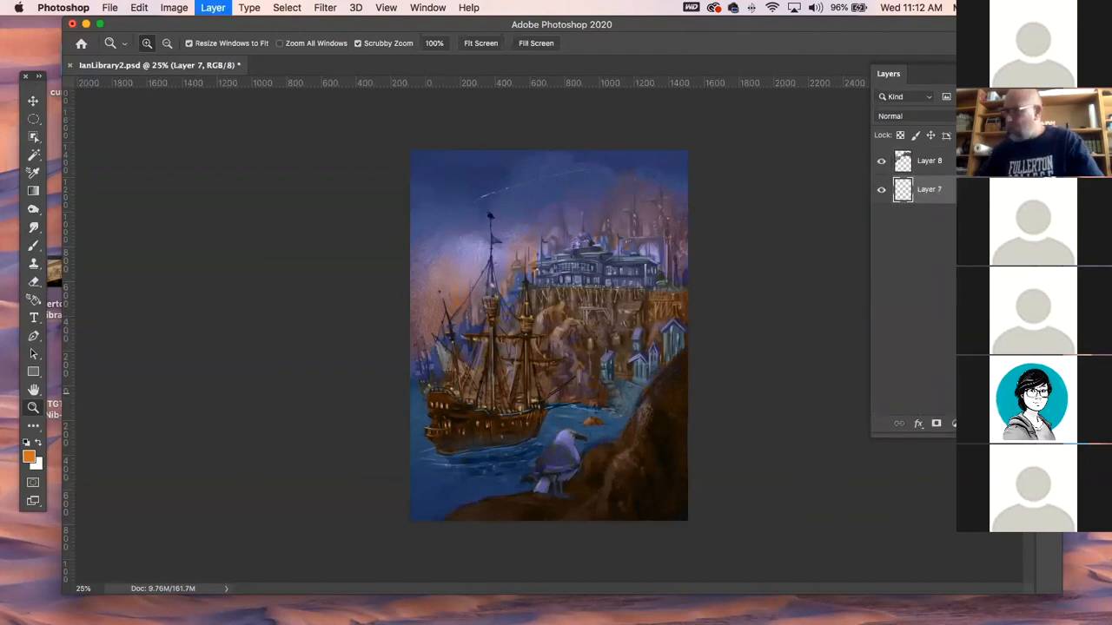
- Compare the painting with Layer 8 hidden and shown, then make Layer 8 active for brushing
{"action": "left_click", "coordinate": [881, 162]}
{"action": "left_click", "coordinate": [881, 162]}
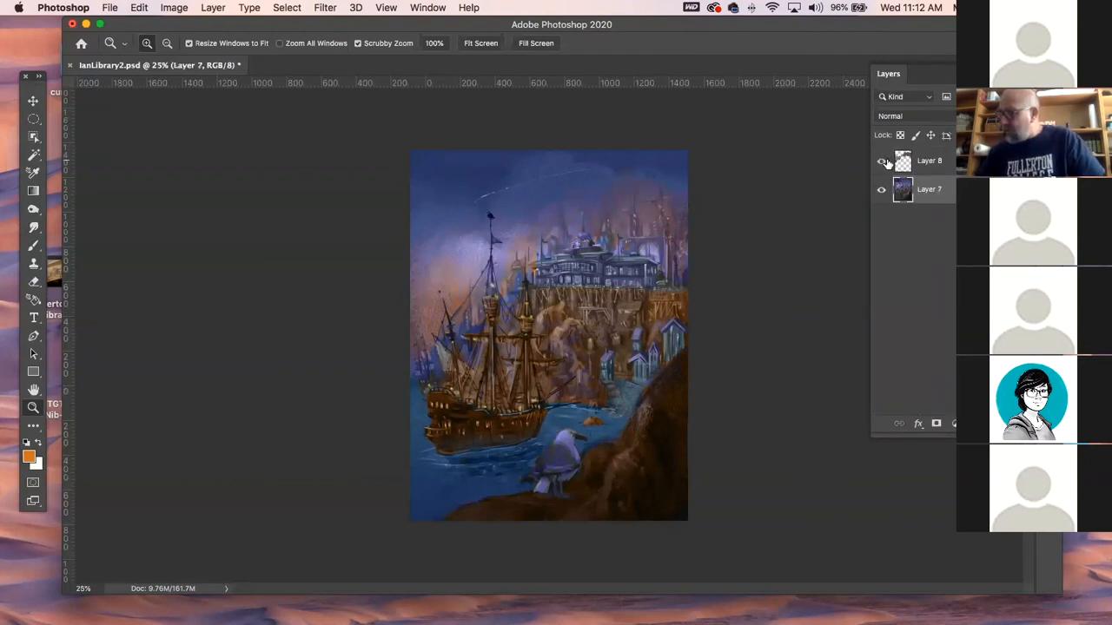
{"action": "key", "text": "b"}
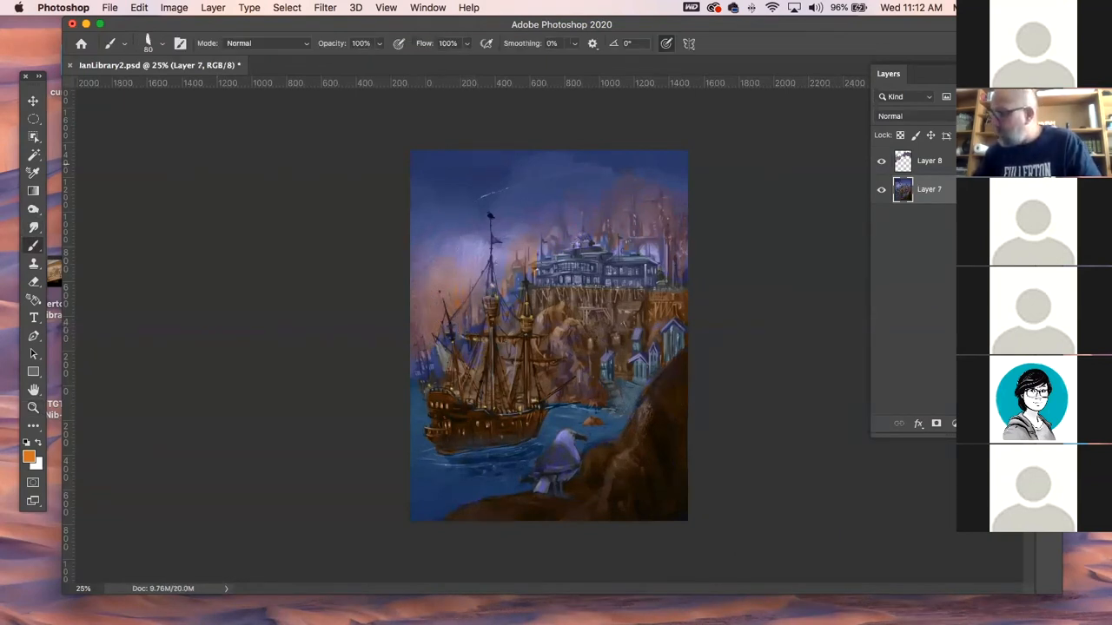
{"action": "left_click", "coordinate": [930, 160]}
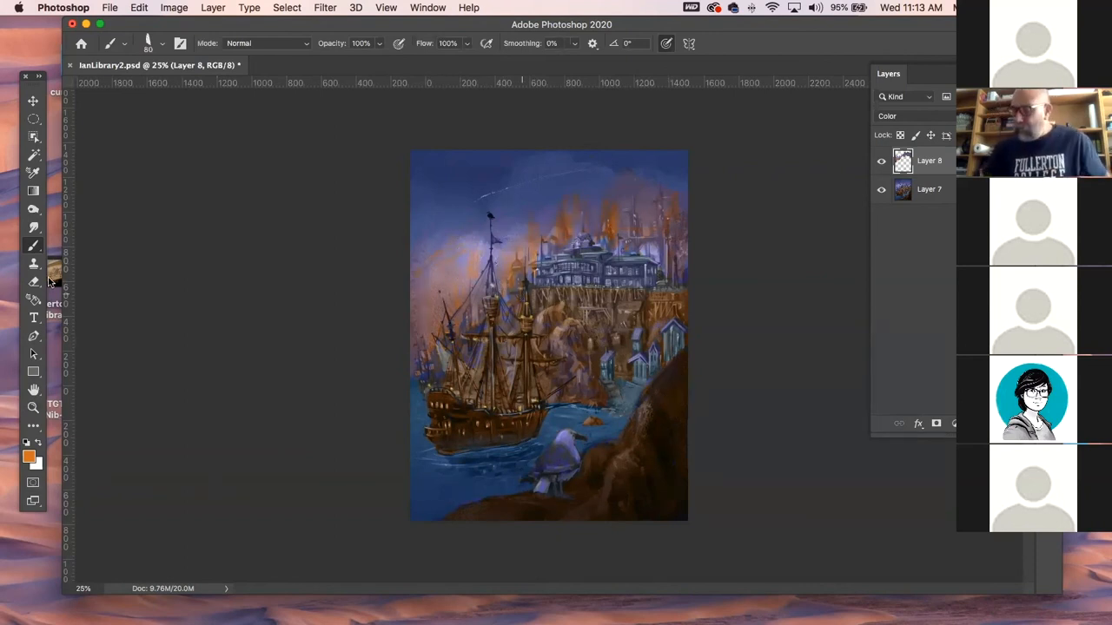
{"action": "left_click", "coordinate": [34, 227]}
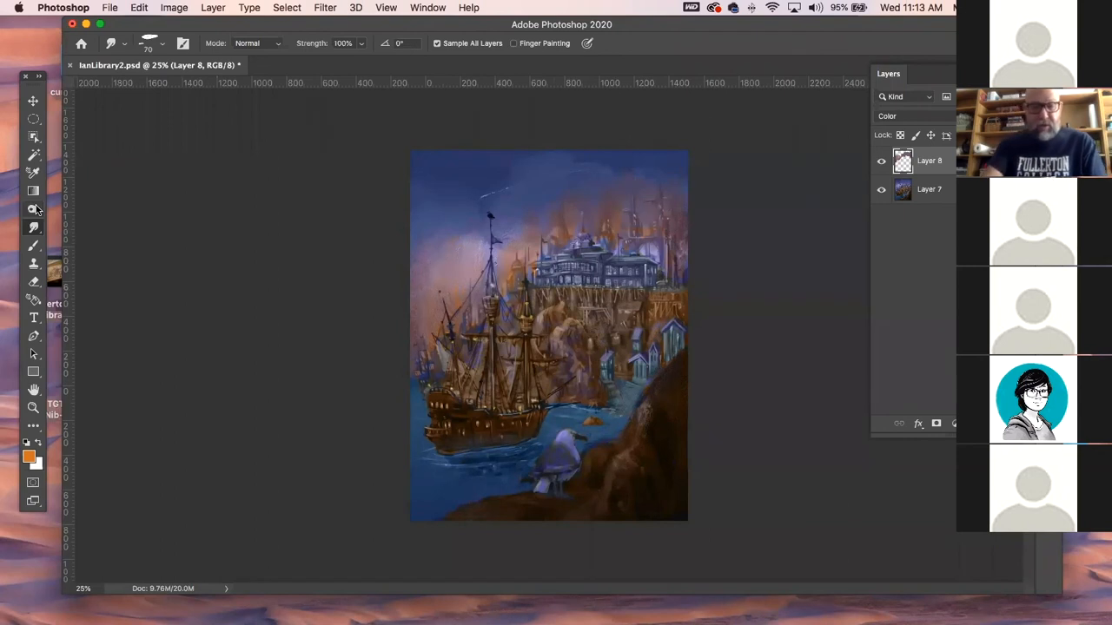
- Resize the painting to 15 inches wide (1080 × 1442 px), zoom in, and pick the Brush tool
{"action": "key", "text": "super+alt+i"}
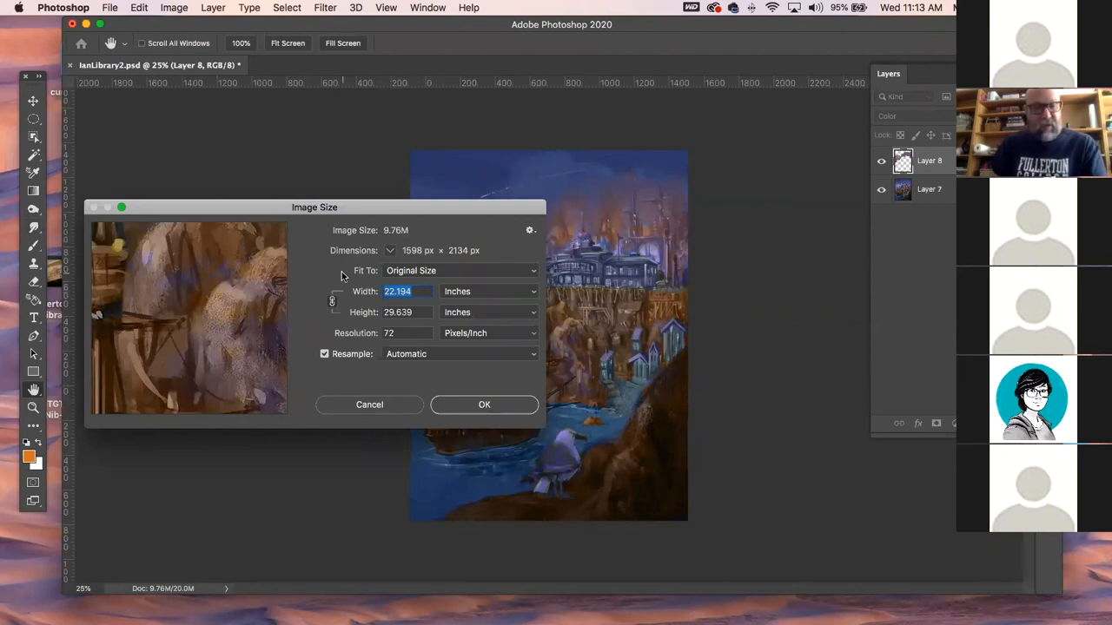
{"action": "type", "text": "15"}
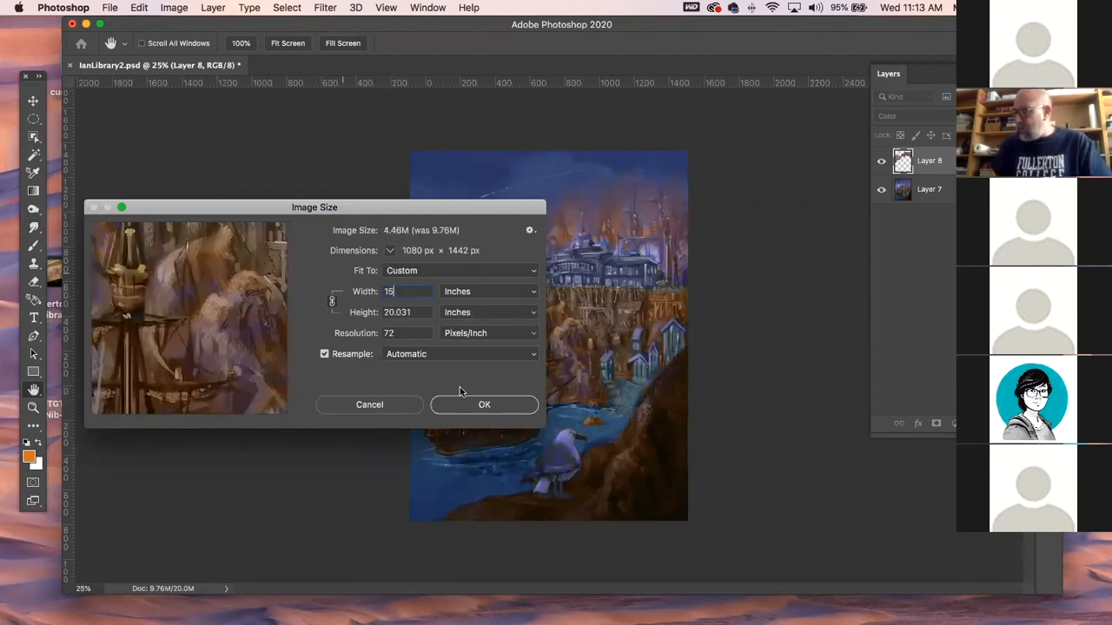
{"action": "left_click", "coordinate": [483, 407]}
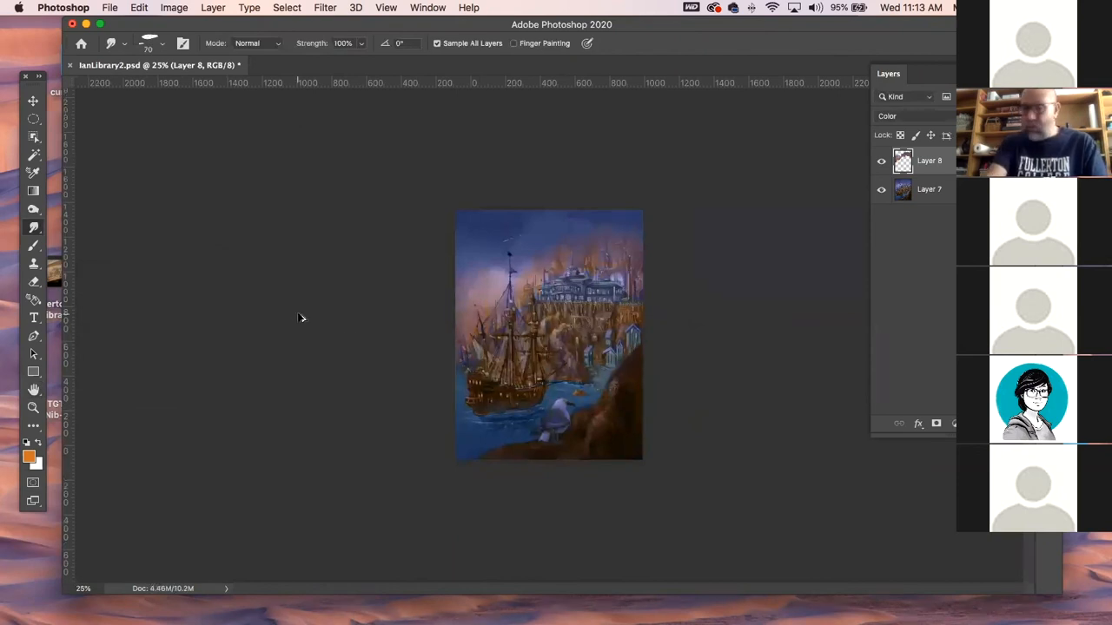
{"action": "key", "text": "super+equal"}
{"action": "key", "text": "super+equal"}
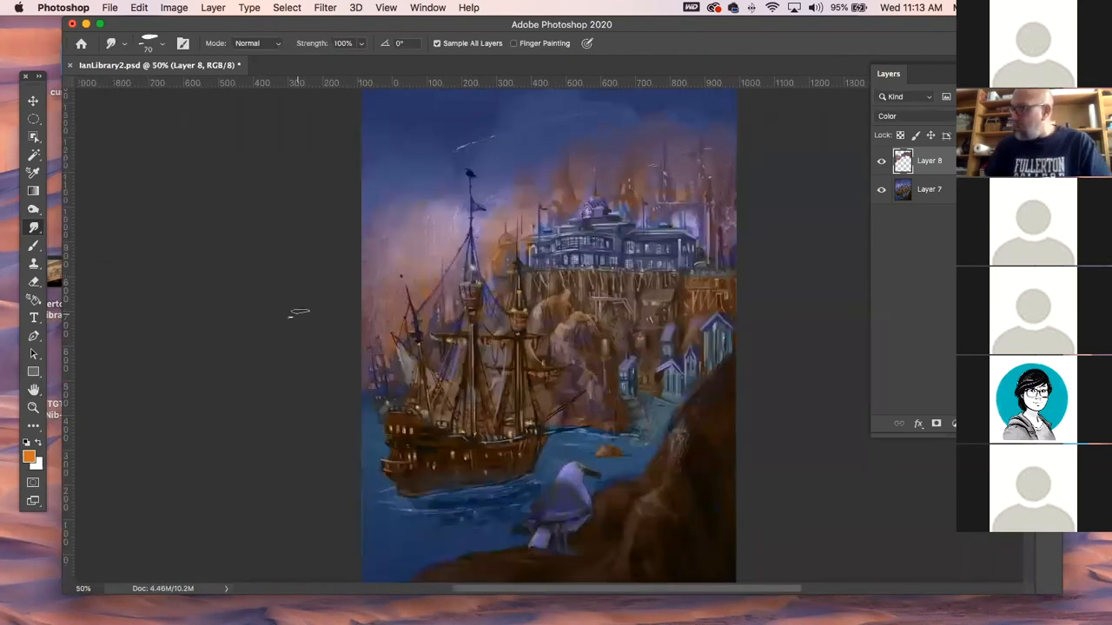
{"action": "key", "text": "b"}
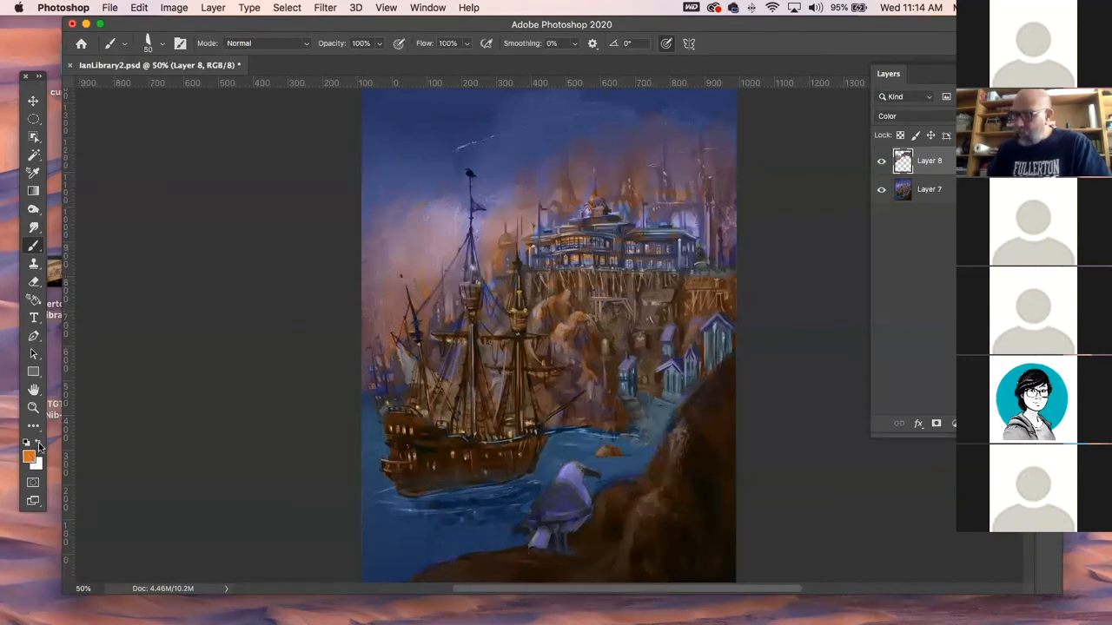
- Sample the sky and shift it to a muted blue-grey #545a6f, then undo the last stroke
{"action": "left_click", "coordinate": [420, 162], "text": "alt"}
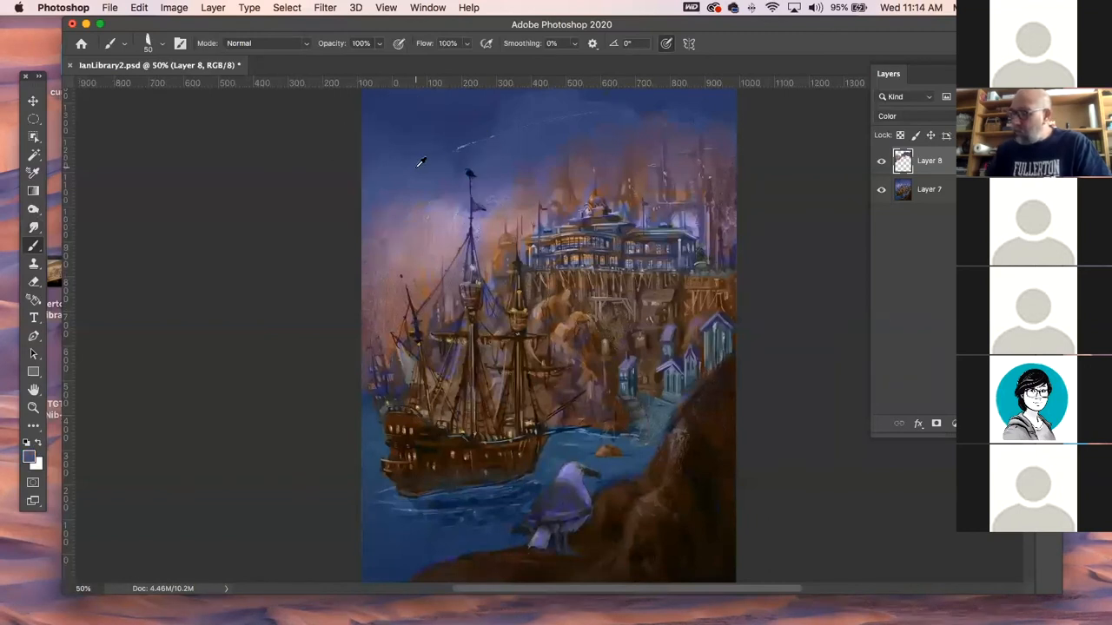
{"action": "left_click", "coordinate": [29, 456]}
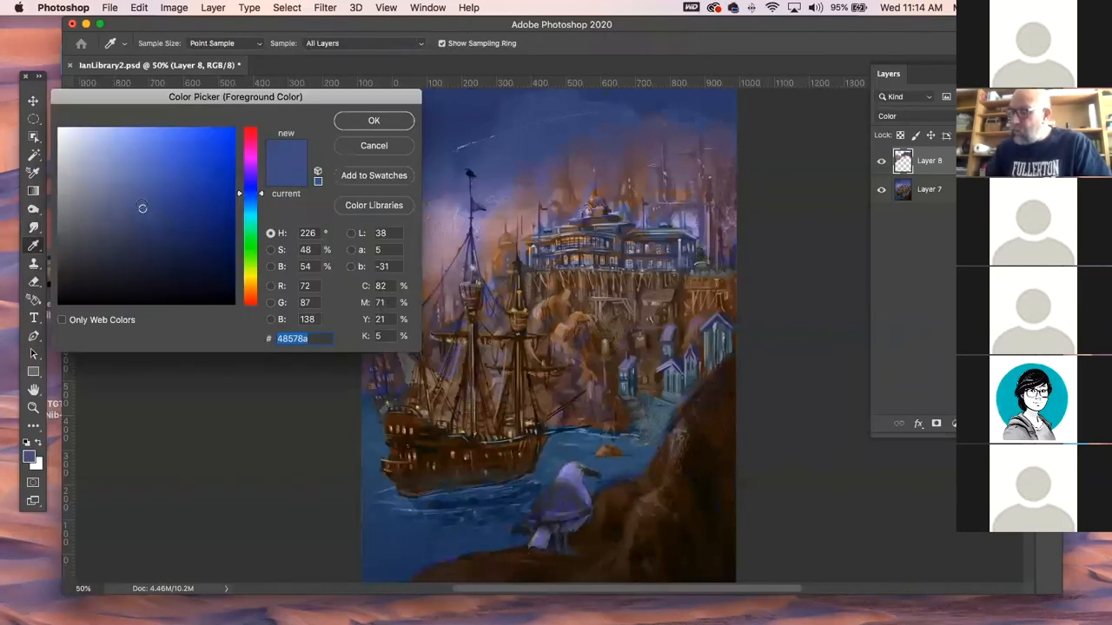
{"action": "left_click_drag", "start_coordinate": [143, 208], "coordinate": [101, 225]}
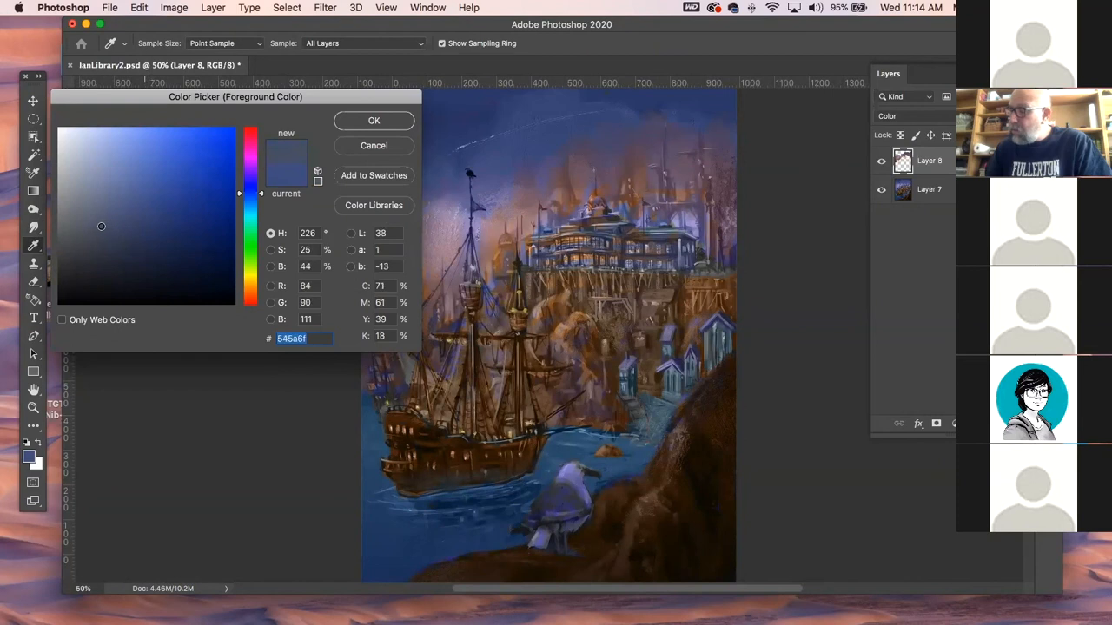
{"action": "left_click", "coordinate": [374, 121]}
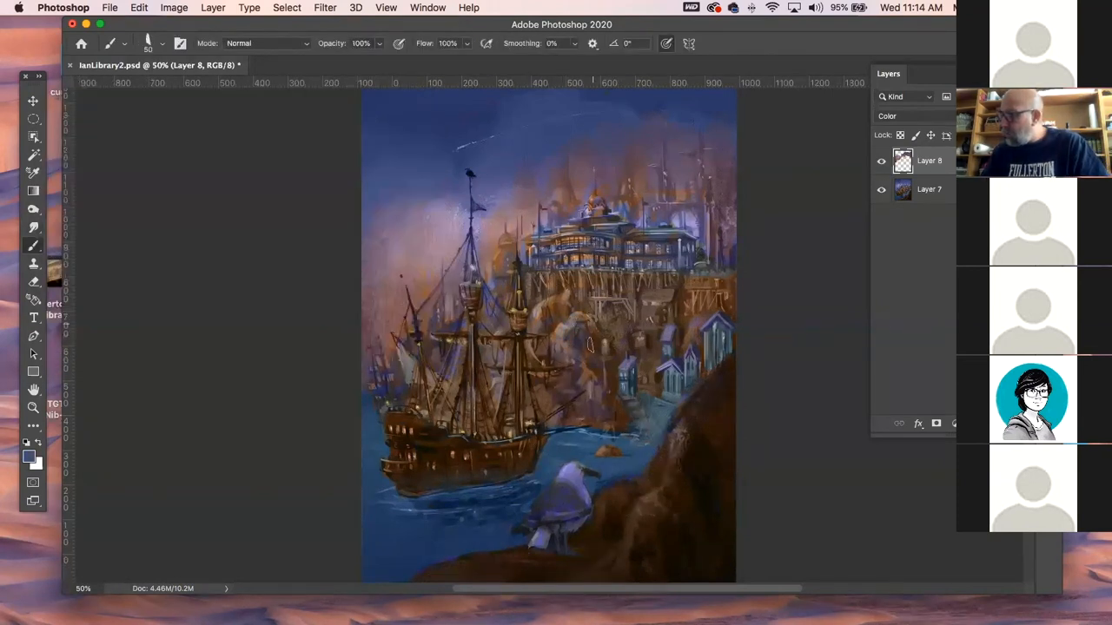
{"action": "key", "text": "super+z"}
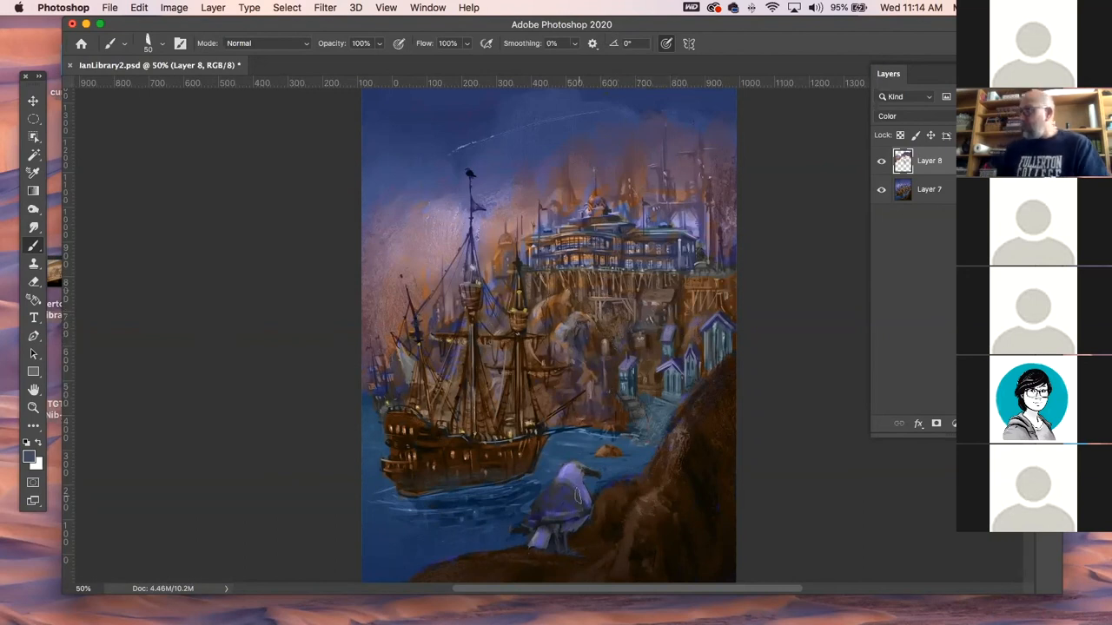
{"action": "key", "text": "super+minus"}
{"action": "key", "text": "super+minus"}
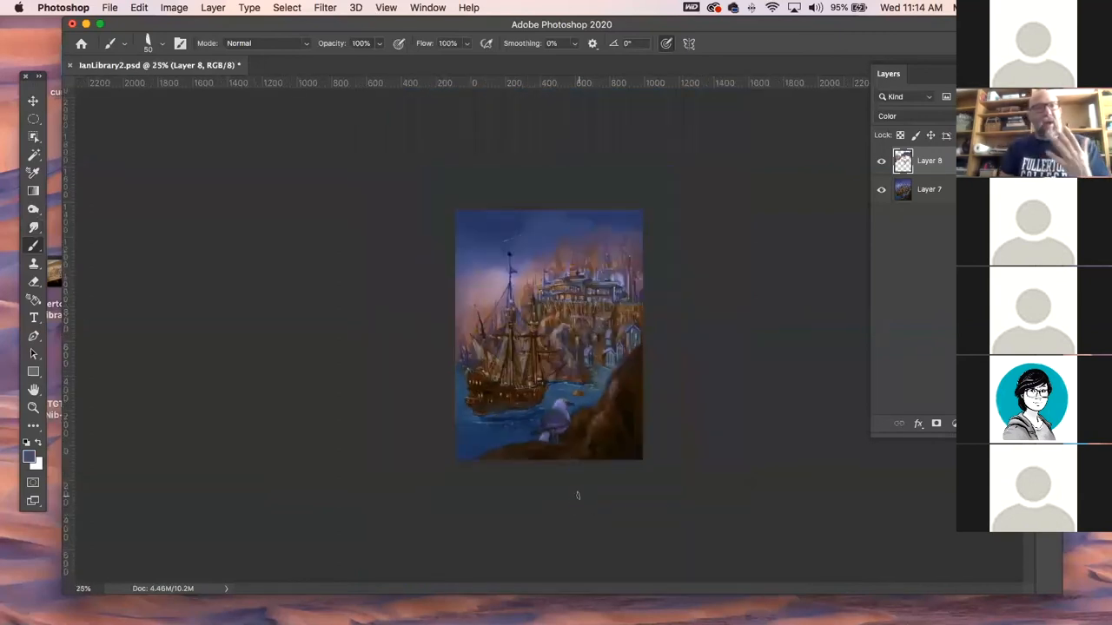
- Toggle Layer 8 off and on four times to compare, then bring up its blend-mode list
{"action": "left_click", "coordinate": [882, 161]}
{"action": "left_click", "coordinate": [881, 160]}
{"action": "left_click", "coordinate": [881, 161]}
{"action": "left_click", "coordinate": [882, 160]}
{"action": "left_click", "coordinate": [882, 161]}
{"action": "left_click", "coordinate": [883, 161]}
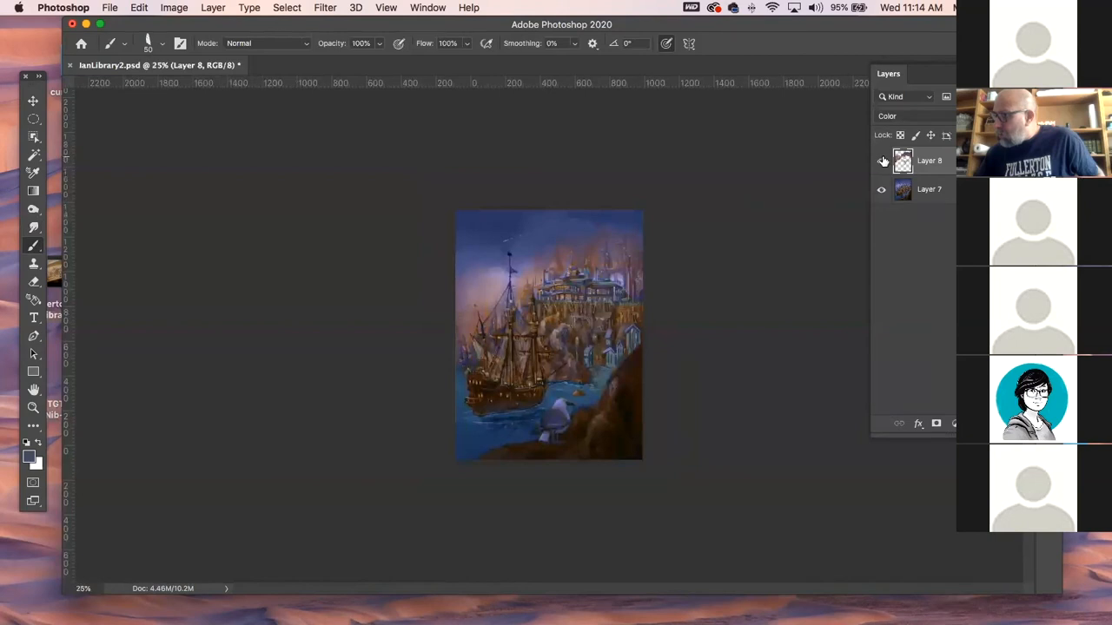
{"action": "left_click", "coordinate": [882, 161]}
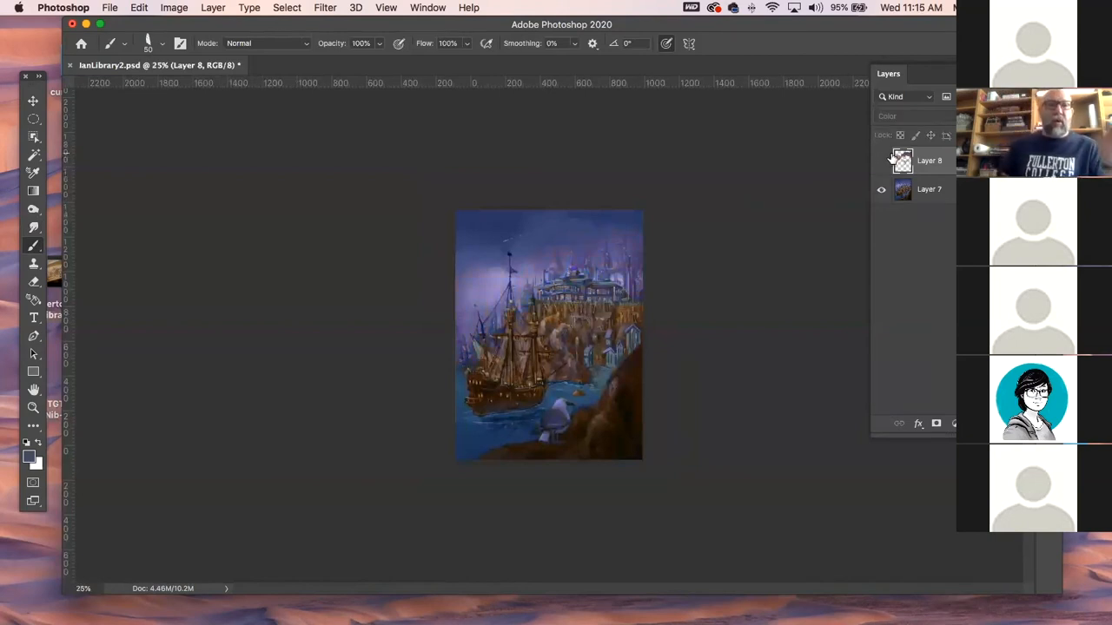
{"action": "left_click", "coordinate": [882, 161]}
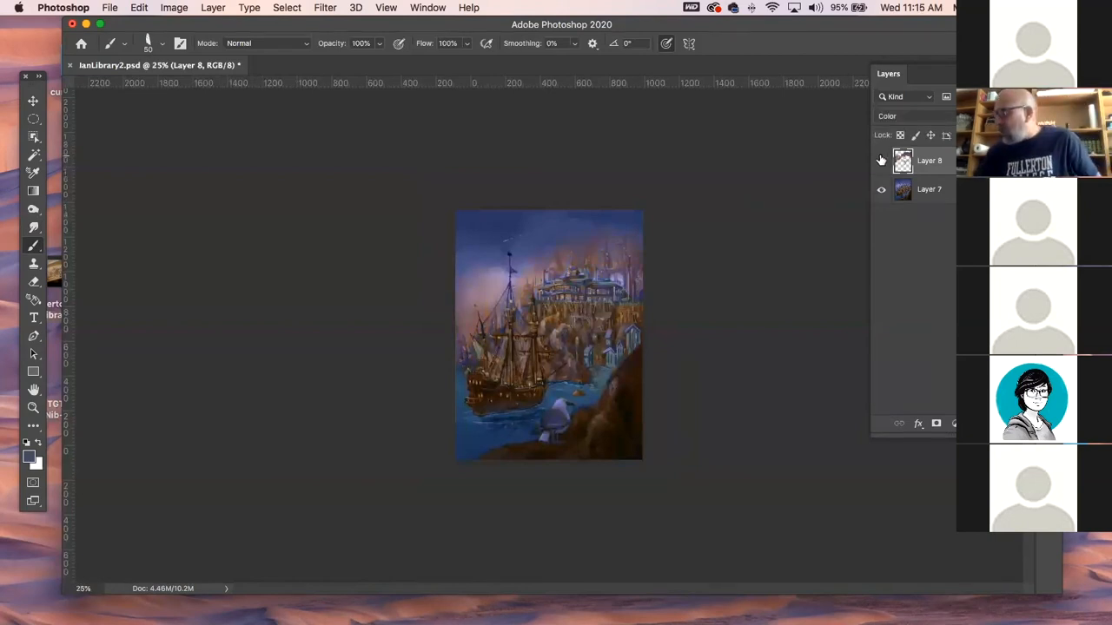
{"action": "left_click", "coordinate": [899, 115]}
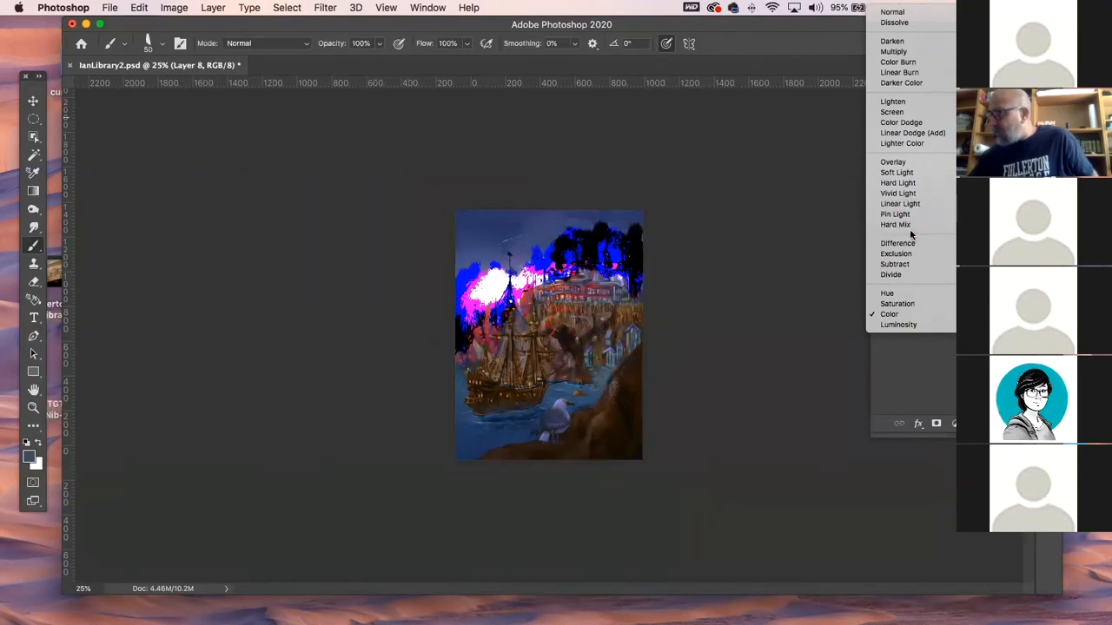
- Set Layer 8's blend mode to Hue and fit the painting to the window after a close zoom
{"action": "left_click", "coordinate": [904, 294]}
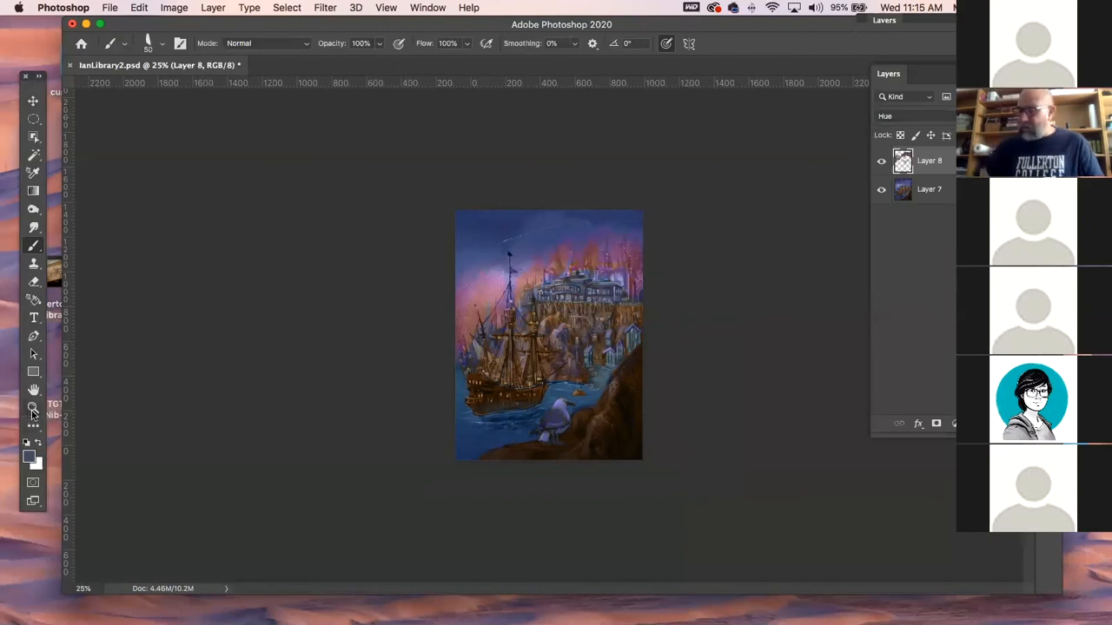
{"action": "key", "text": "z"}
{"action": "left_click_drag", "start_coordinate": [565, 273], "coordinate": [619, 338]}
{"action": "key", "text": "super+0"}
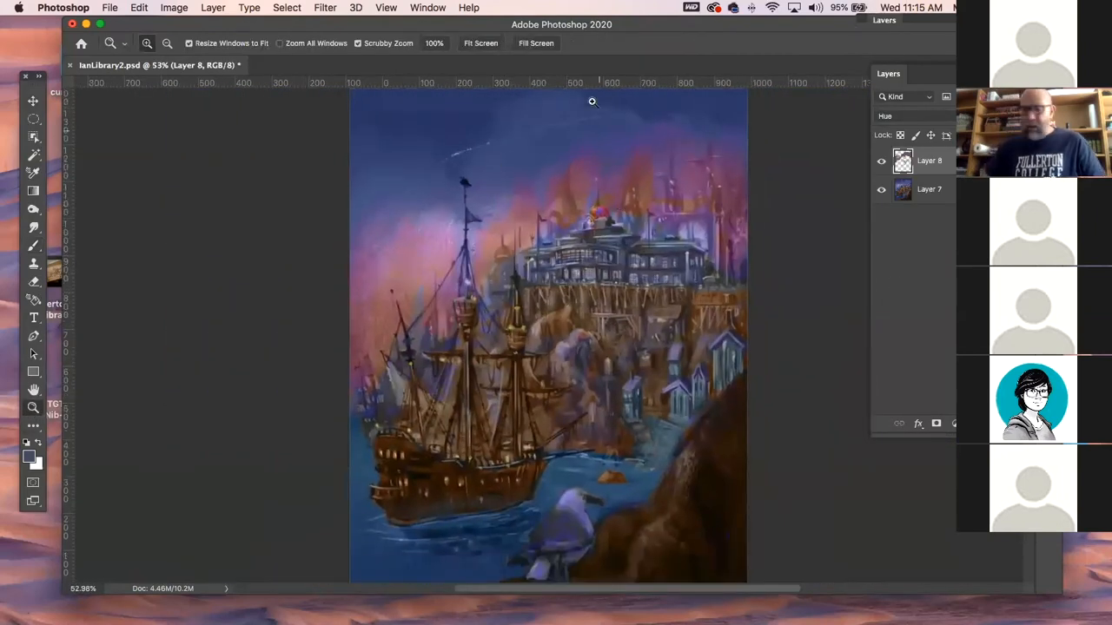
- Select the Smudge tool, hide the panels, and bring the Chrome window with the Wyeth cloud reference forward
{"action": "left_click", "coordinate": [35, 229]}
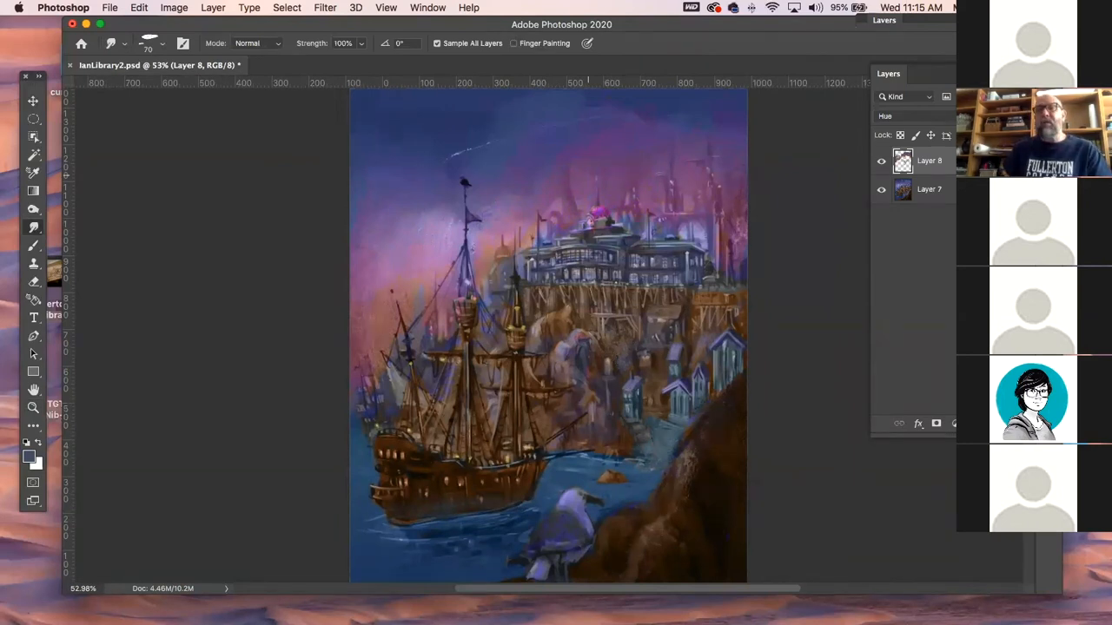
{"action": "key", "text": "Tab"}
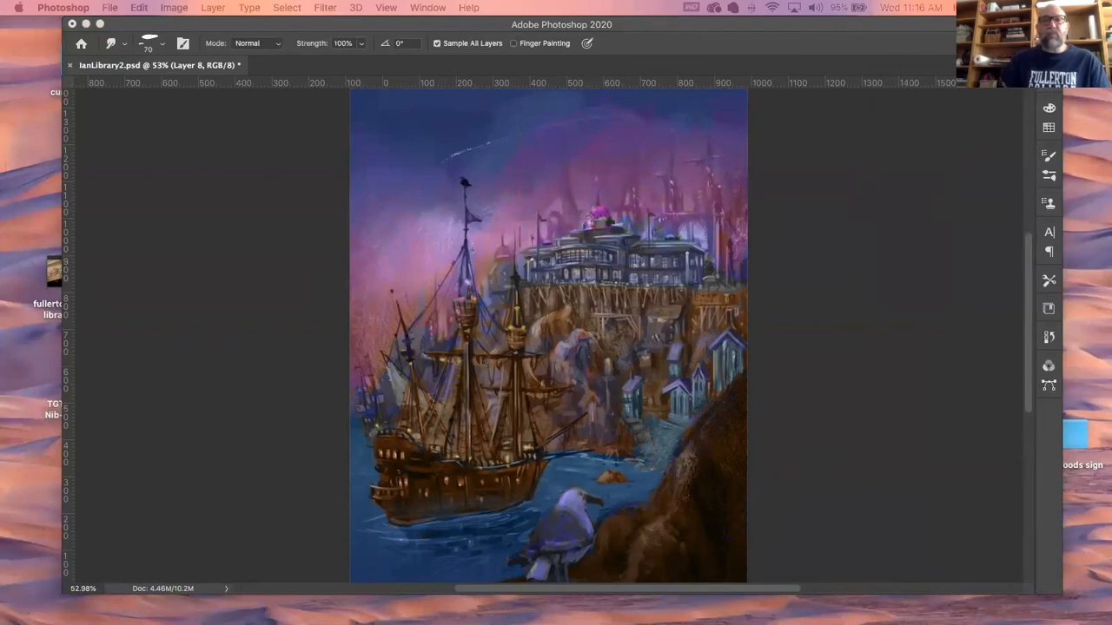
{"action": "mouse_move", "coordinate": [2, 135]}
{"action": "left_mouse_down"}
{"action": "mouse_move", "coordinate": [597, 124]}
{"action": "mouse_move", "coordinate": [717, 38]}
{"action": "mouse_move", "coordinate": [690, 165]}
{"action": "mouse_move", "coordinate": [691, 423]}
{"action": "mouse_move", "coordinate": [680, 30]}
{"action": "left_mouse_up"}
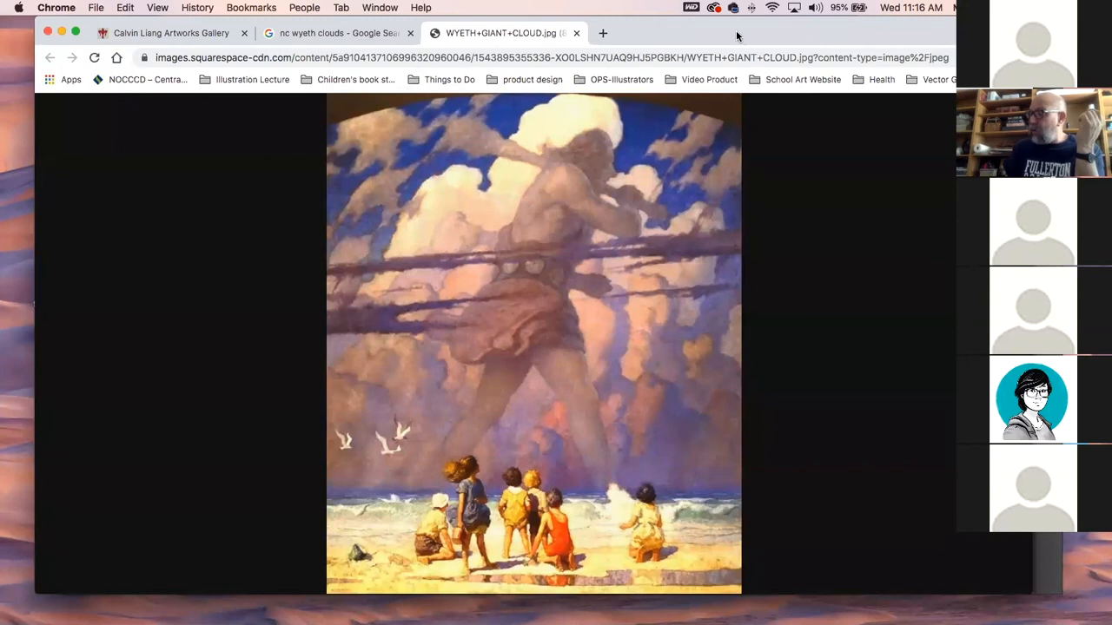
- Browse the 'nc wyeth clouds' image results, previewing several Wyeth paintings, then move Chrome aside
{"action": "left_click", "coordinate": [335, 33]}
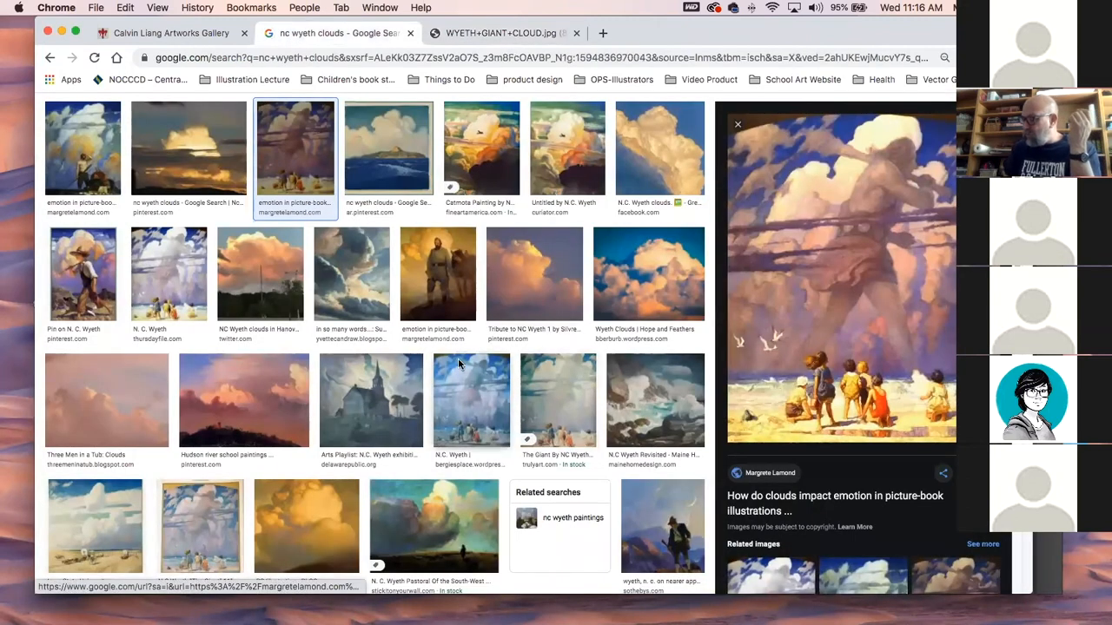
{"action": "left_click", "coordinate": [113, 402]}
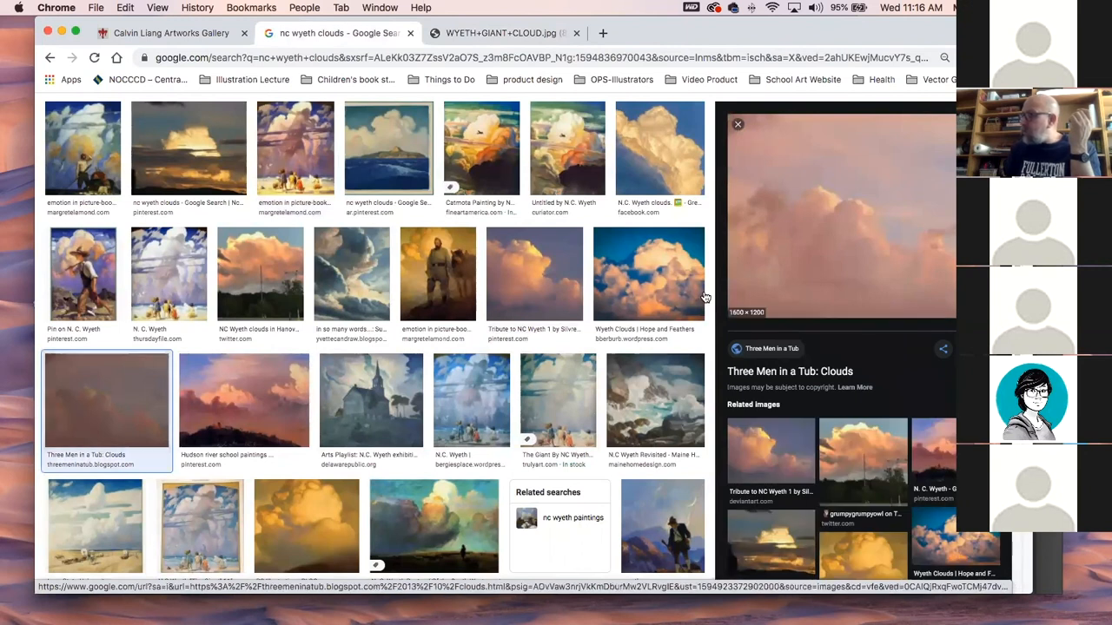
{"action": "scroll", "coordinate": [513, 429], "scroll_direction": "down", "scroll_amount": 3}
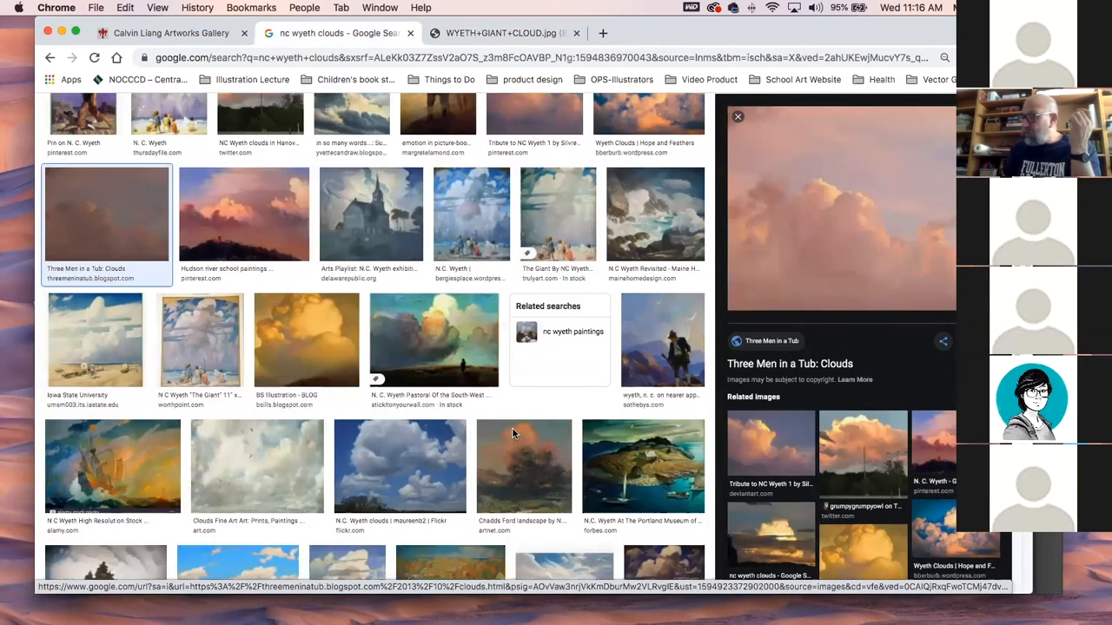
{"action": "left_click", "coordinate": [434, 341]}
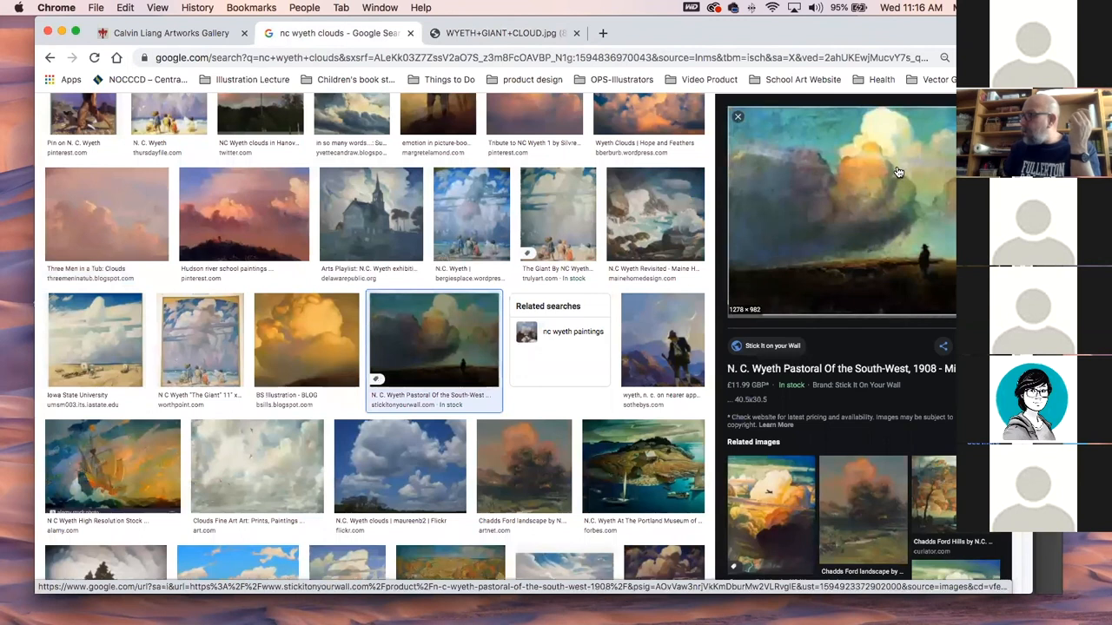
{"action": "scroll", "coordinate": [532, 426], "scroll_direction": "down", "scroll_amount": 2}
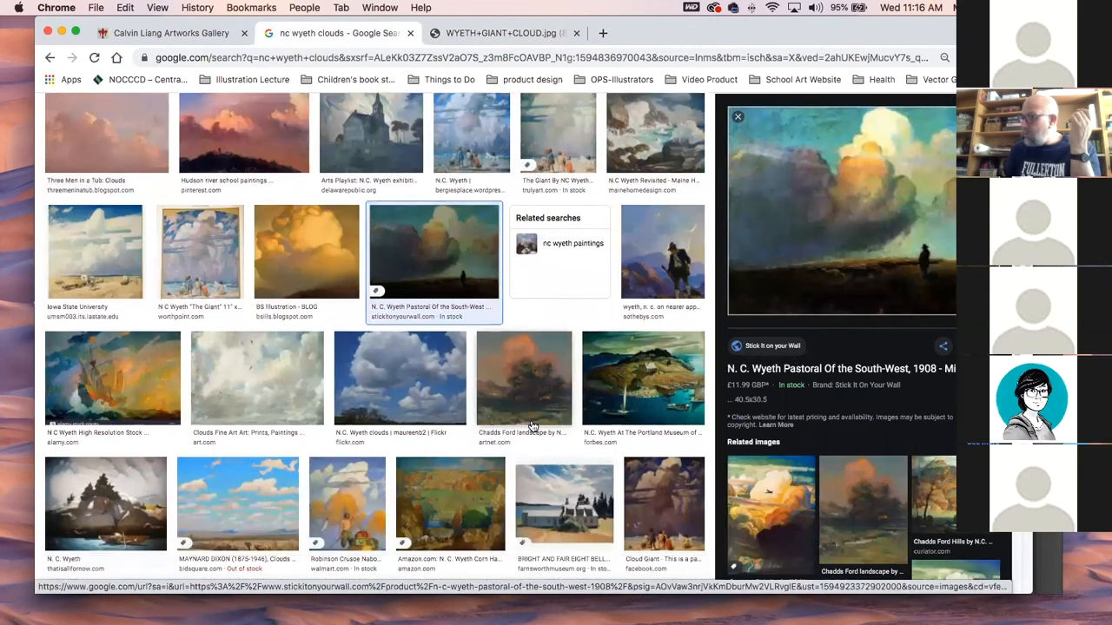
{"action": "scroll", "coordinate": [533, 426], "scroll_direction": "down", "scroll_amount": 2}
{"action": "left_click", "coordinate": [544, 283]}
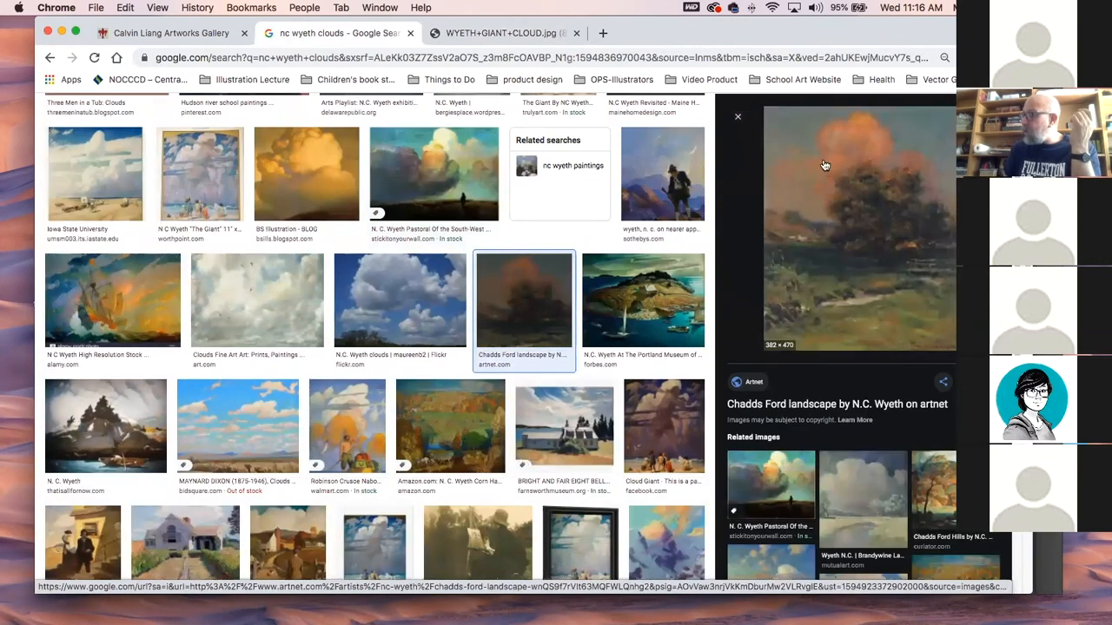
{"action": "scroll", "coordinate": [391, 414], "scroll_direction": "down", "scroll_amount": 5}
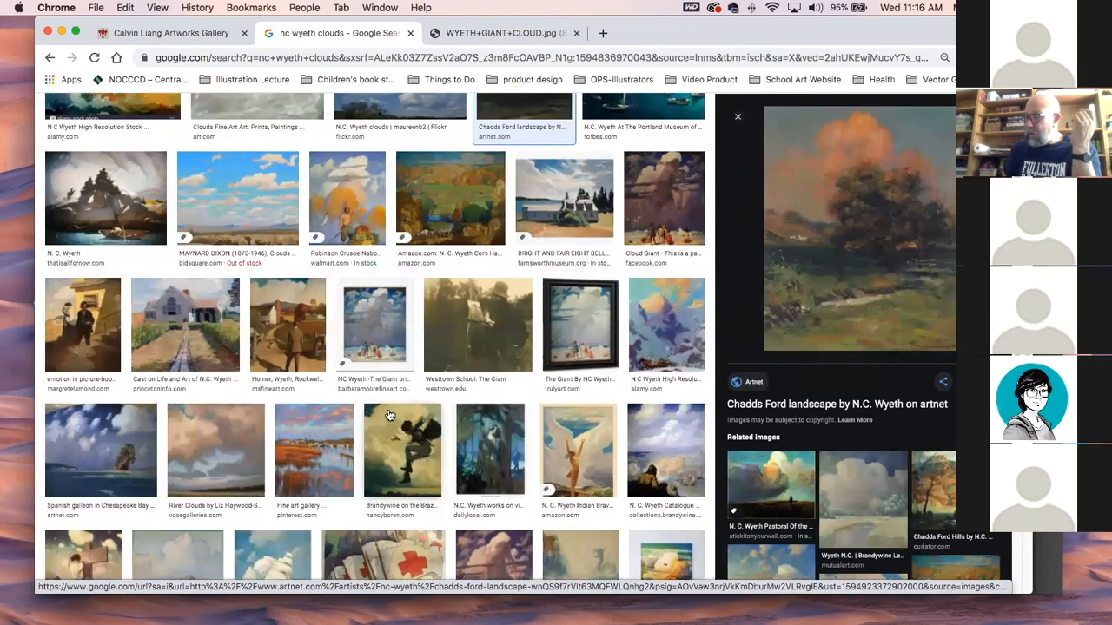
{"action": "scroll", "coordinate": [390, 415], "scroll_direction": "down", "scroll_amount": 6}
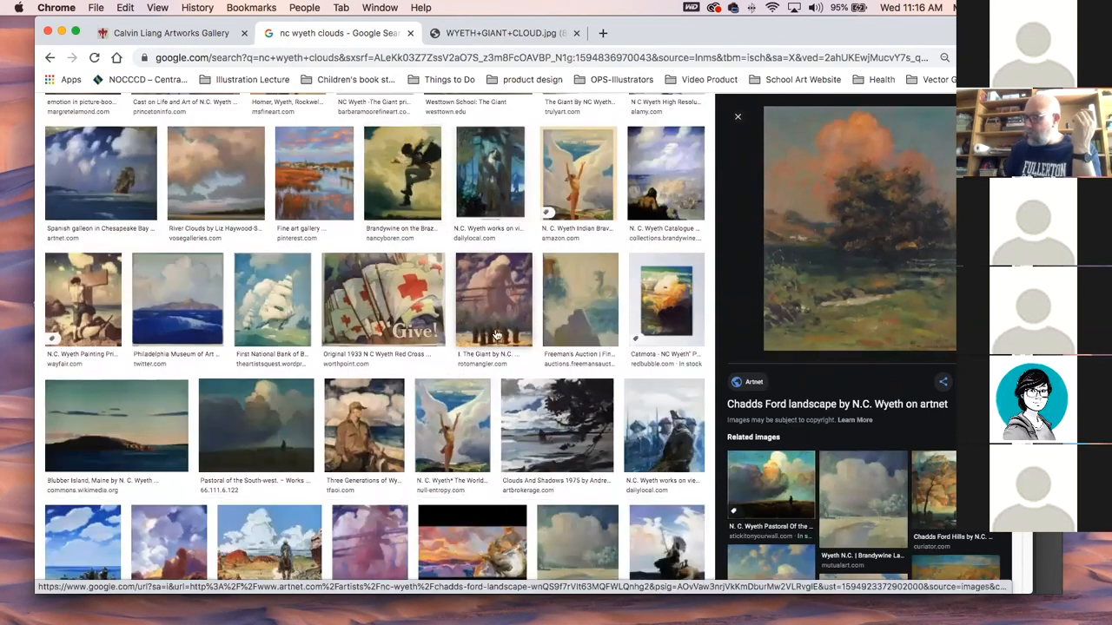
{"action": "scroll", "coordinate": [452, 425], "scroll_direction": "down", "scroll_amount": 3}
{"action": "left_click", "coordinate": [401, 445]}
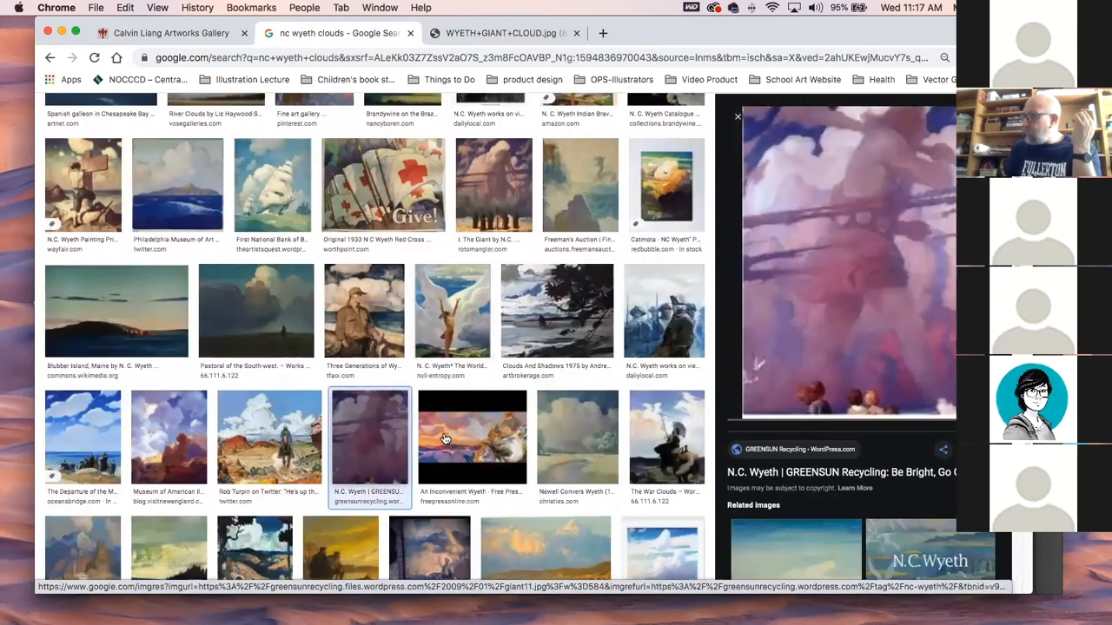
{"action": "left_click_drag", "start_coordinate": [817, 33], "coordinate": [2, 173]}
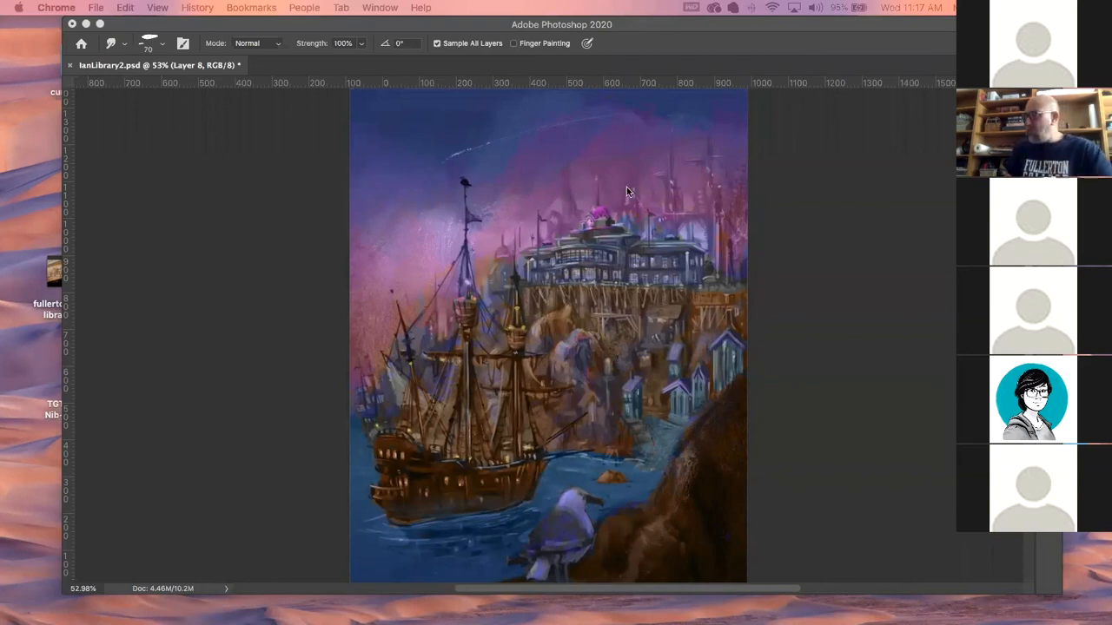
{"action": "left_click", "coordinate": [644, 167]}
{"action": "key", "text": "super+u"}
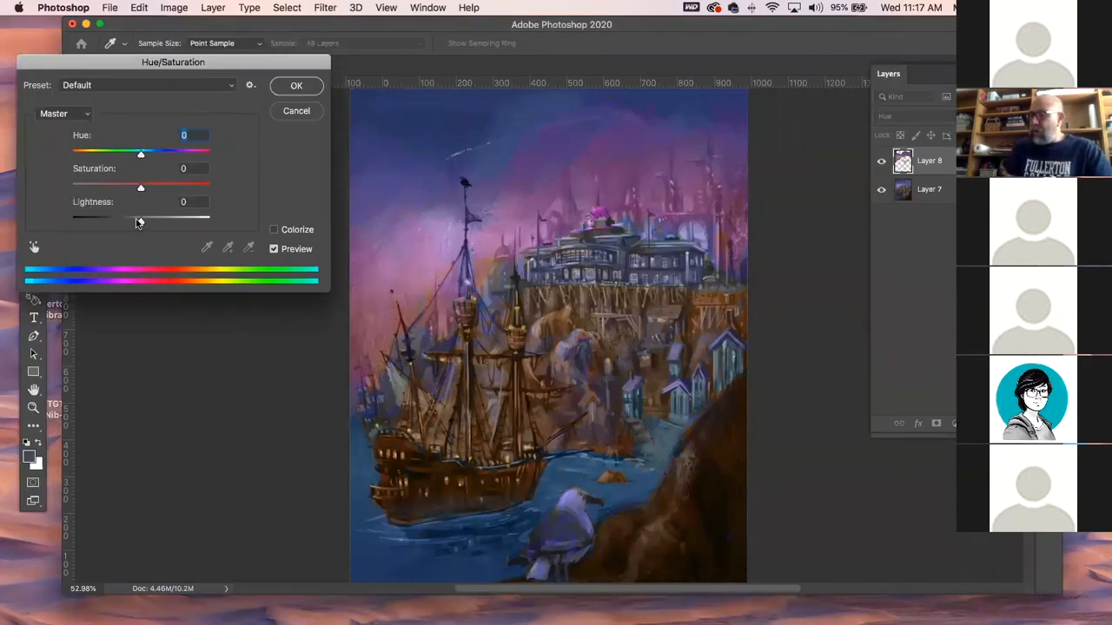
{"action": "left_click_drag", "start_coordinate": [141, 189], "coordinate": [86, 185]}
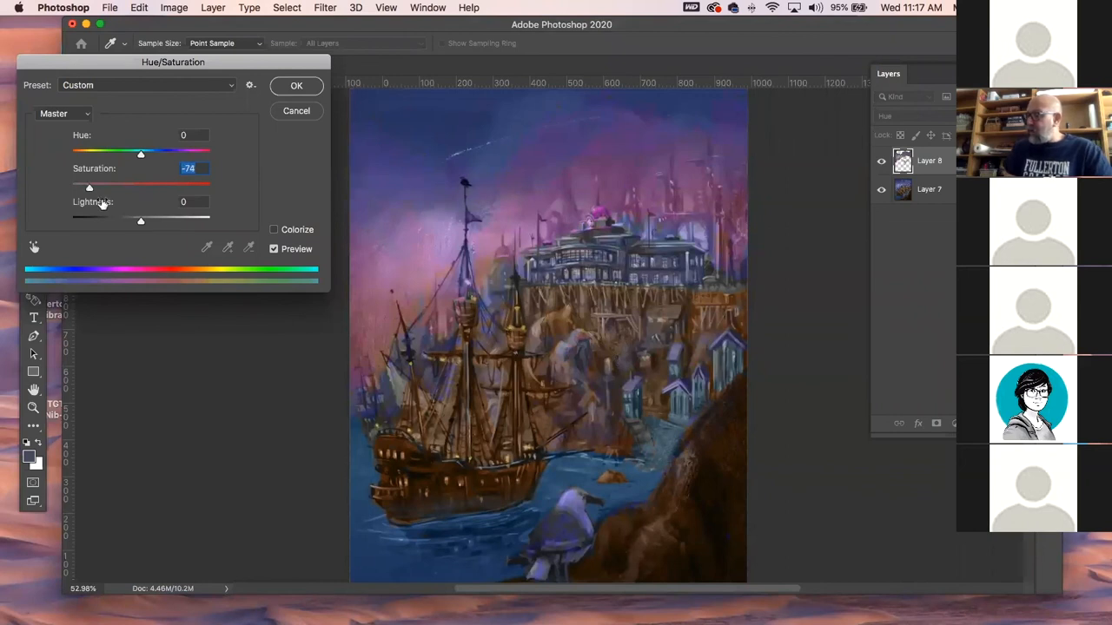
{"action": "left_click", "coordinate": [300, 113]}
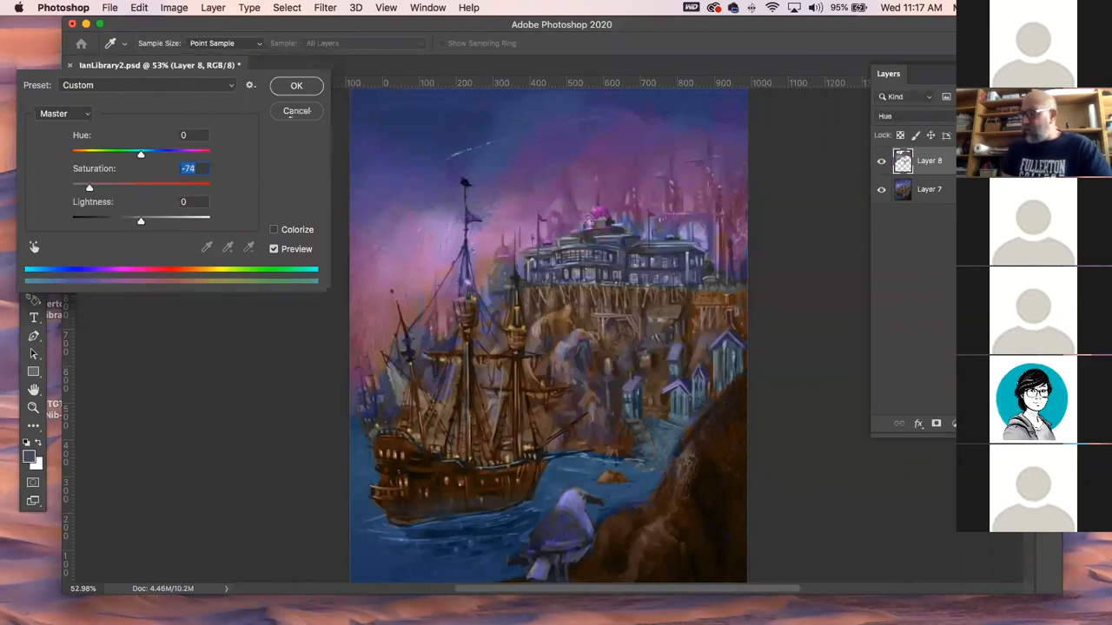
- Zoom to 100%, reposition the Photoshop window, select Layer 8 and zoom back out to 50%
{"action": "left_click", "coordinate": [33, 101]}
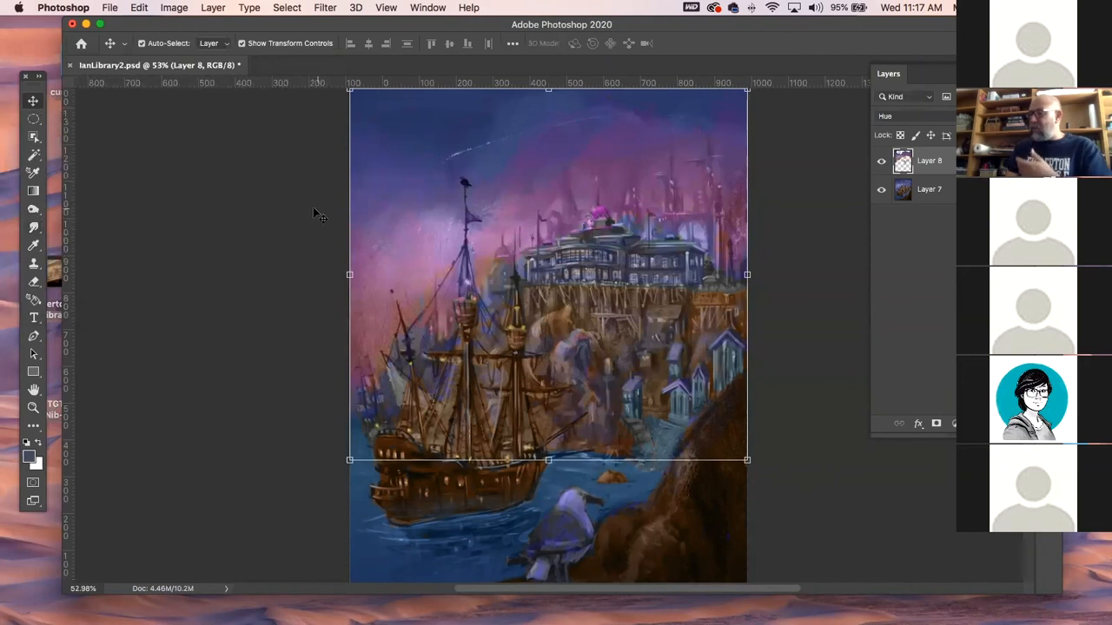
{"action": "left_click", "coordinate": [310, 207]}
{"action": "key", "text": "super+1"}
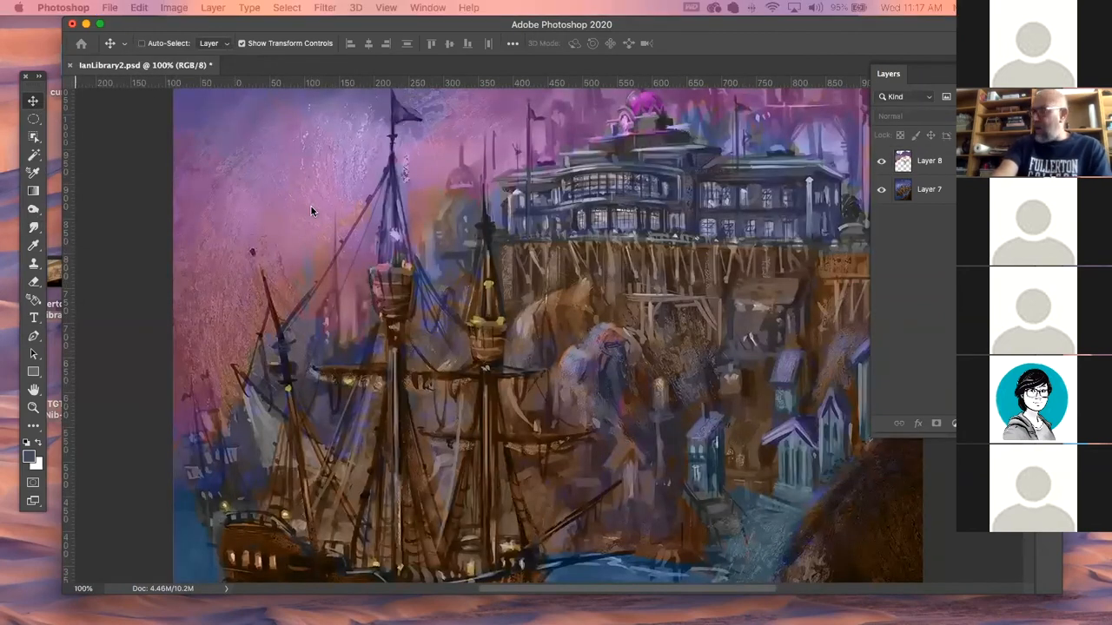
{"action": "left_click_drag", "start_coordinate": [252, 33], "coordinate": [271, 59]}
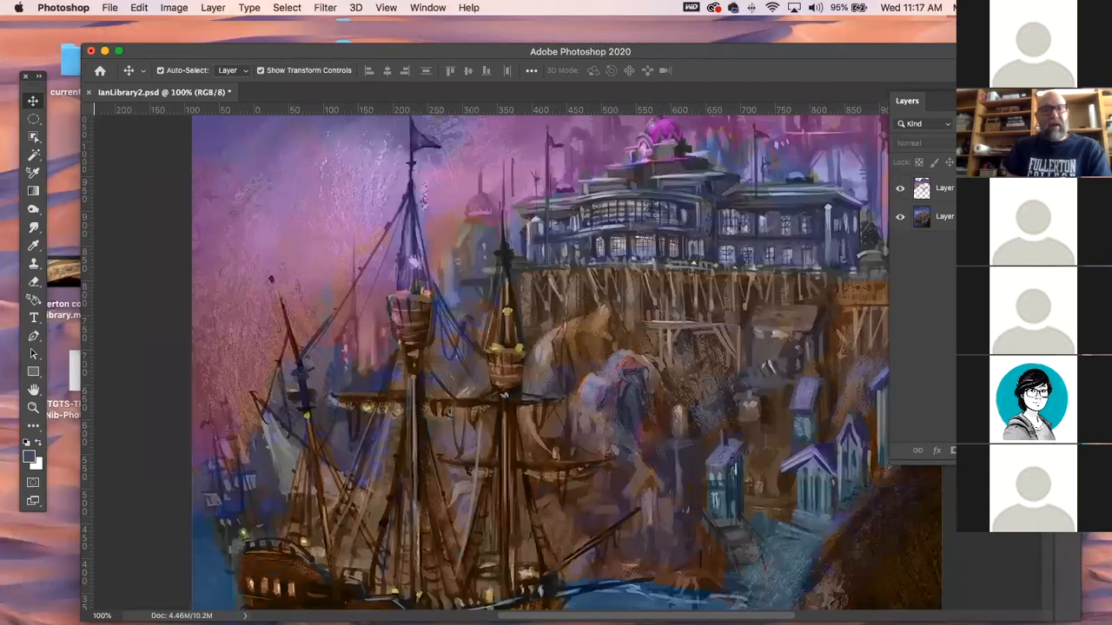
{"action": "left_click", "coordinate": [351, 251]}
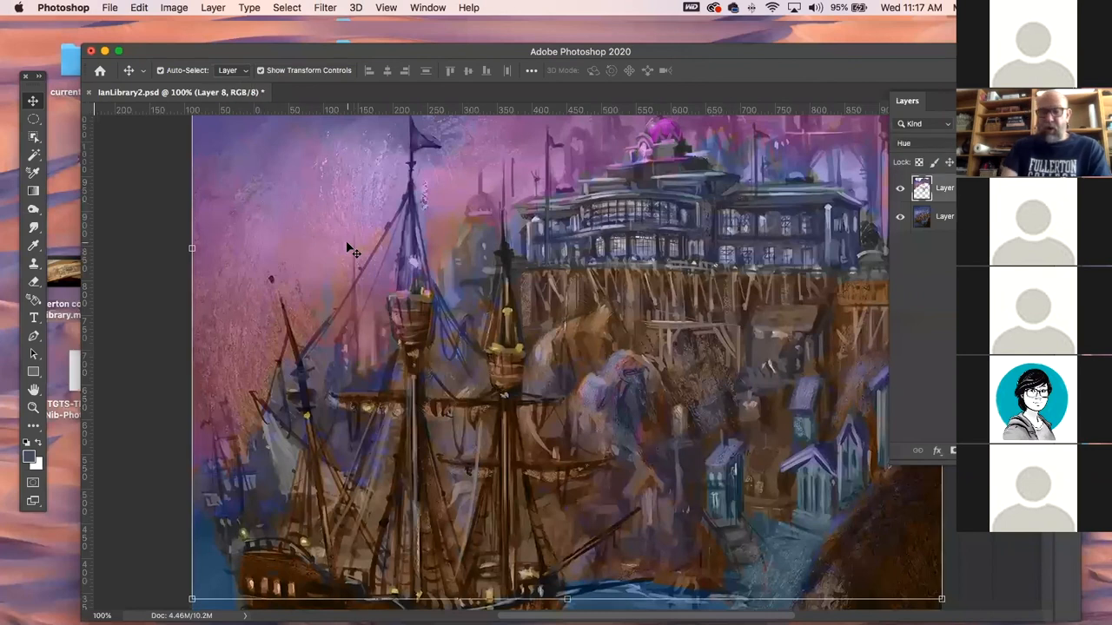
{"action": "key", "text": "super+minus"}
{"action": "key", "text": "super+minus"}
- Reselect Layer 8, compare it hidden and shown, and bring up Hue/Saturation
{"action": "left_click", "coordinate": [308, 313]}
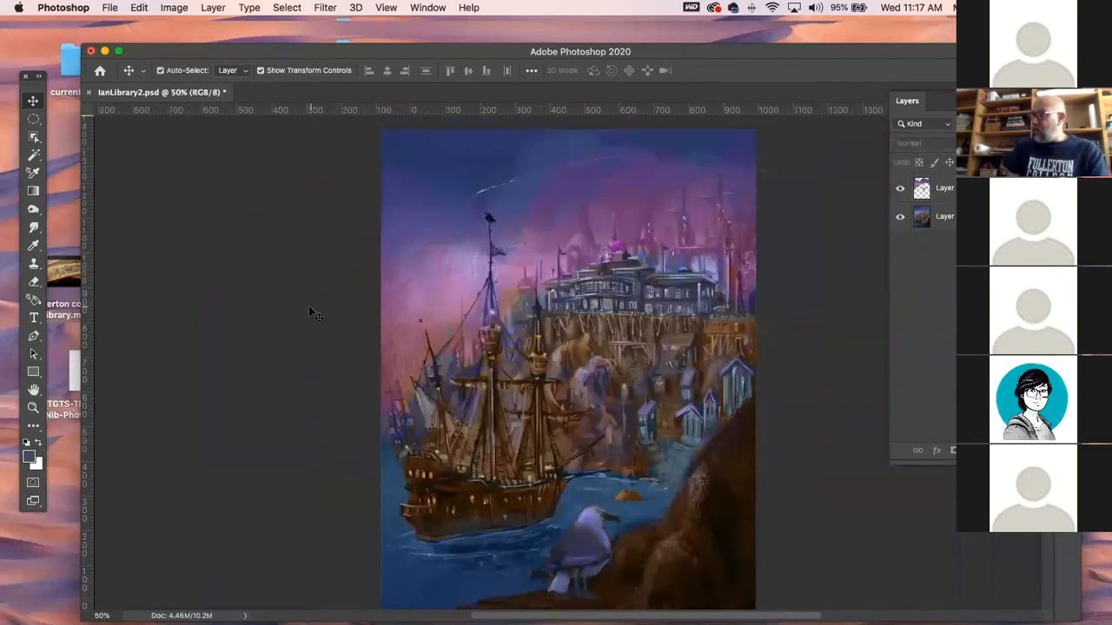
{"action": "left_click", "coordinate": [443, 291]}
{"action": "left_click", "coordinate": [899, 188]}
{"action": "left_click", "coordinate": [899, 187]}
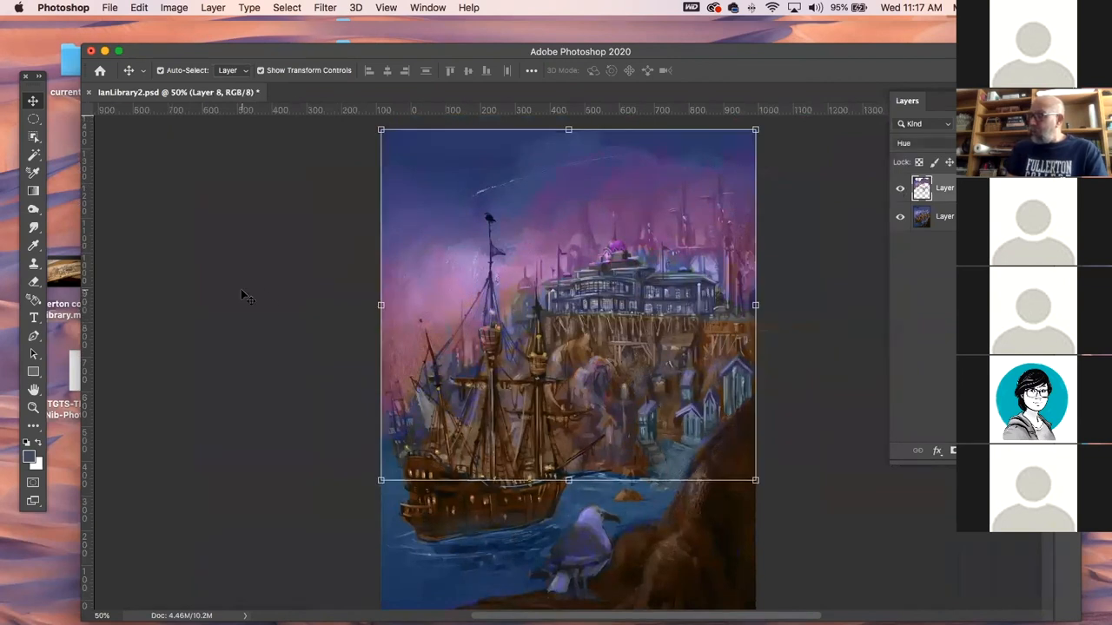
{"action": "key", "text": "super+u"}
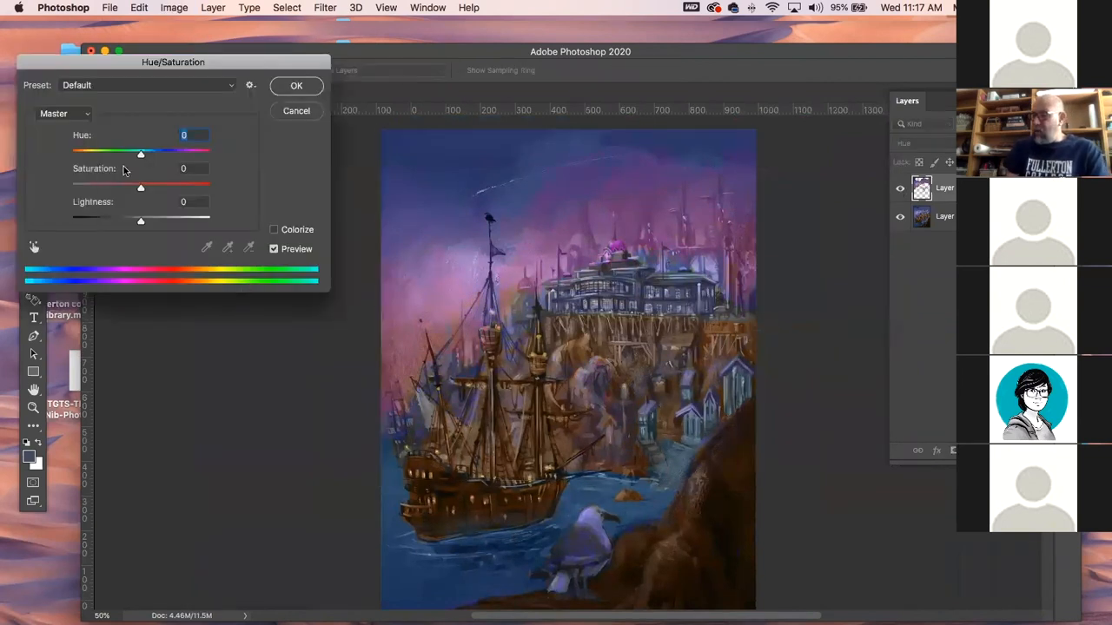
{"action": "left_click_drag", "start_coordinate": [141, 187], "coordinate": [74, 188]}
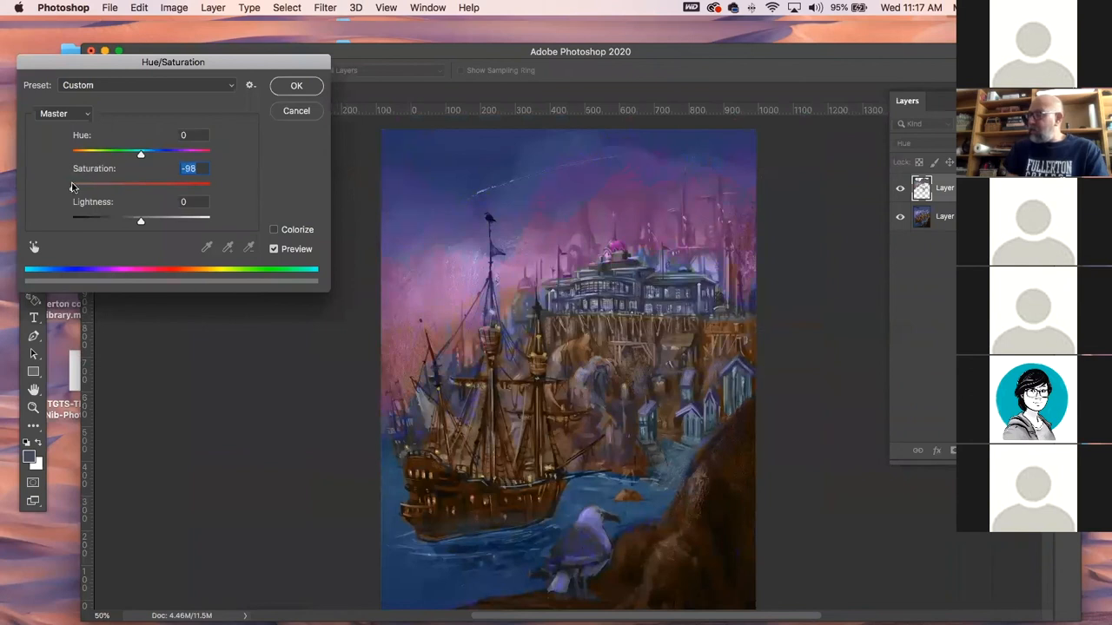
{"action": "left_click", "coordinate": [296, 110]}
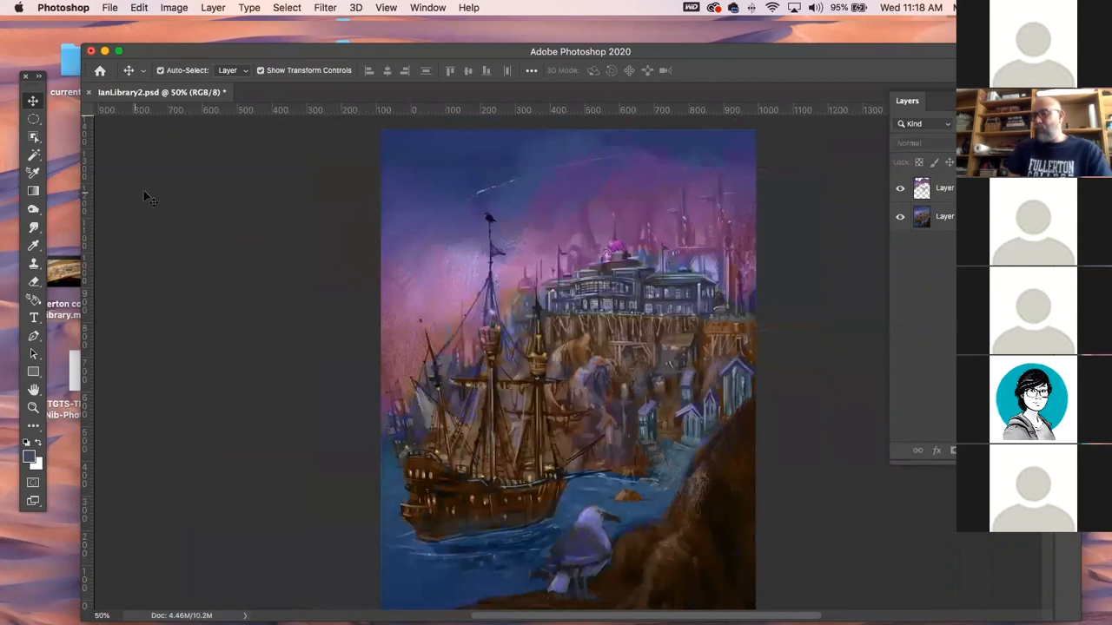
{"action": "left_click_drag", "start_coordinate": [337, 52], "coordinate": [330, 23]}
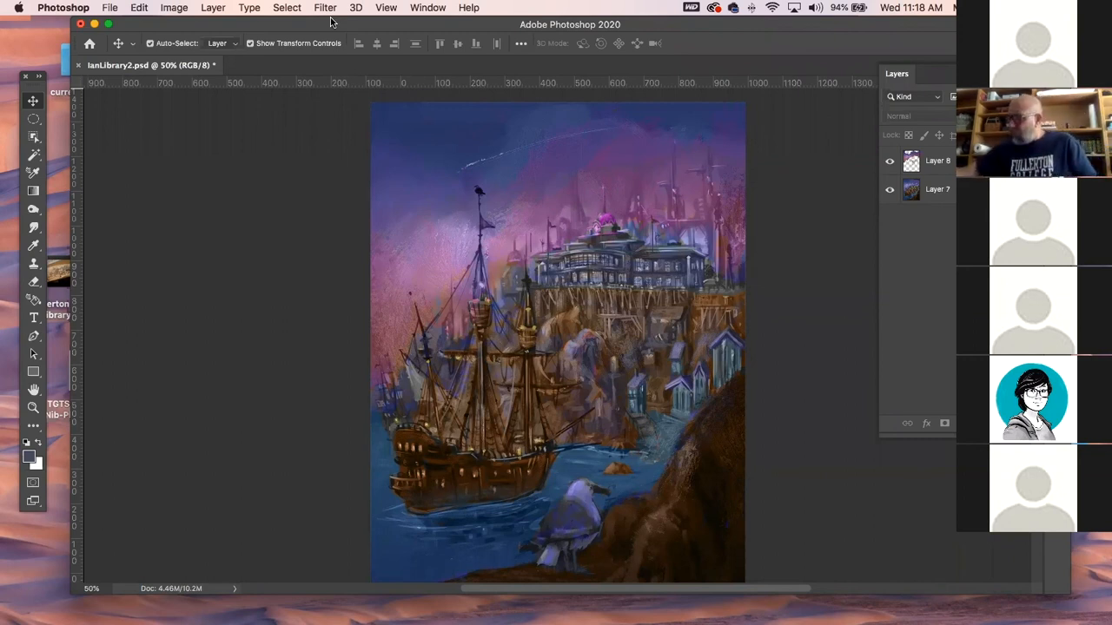
- Zoom out to 33.33% and add a new empty Layer 9 above Layer 8
{"action": "key", "text": "super"}
{"action": "key", "text": "super+minus"}
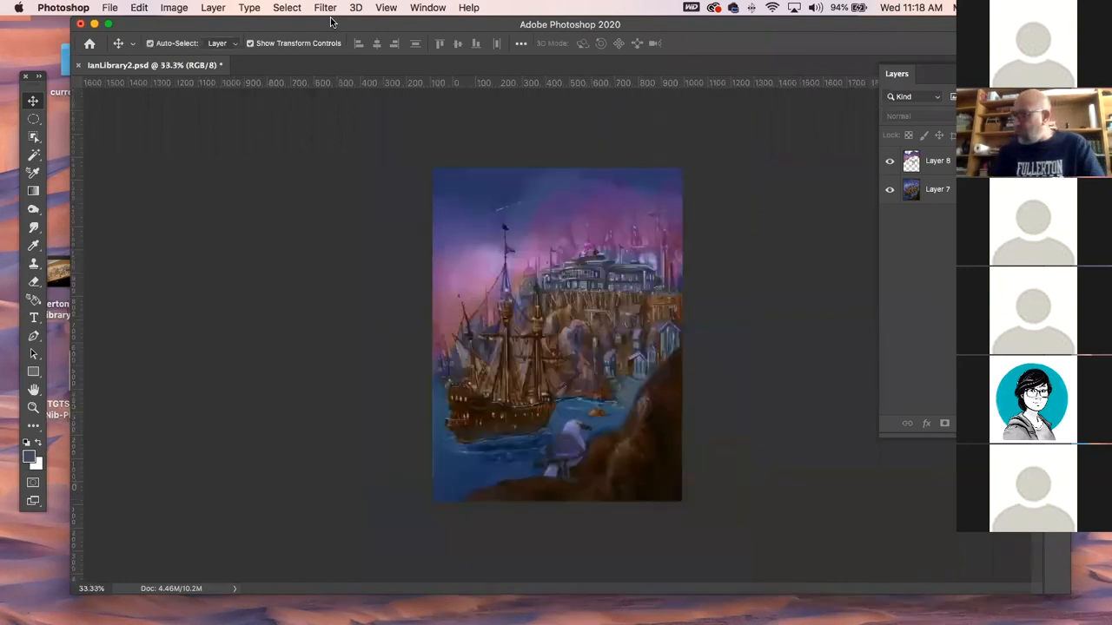
{"action": "left_click", "coordinate": [558, 215]}
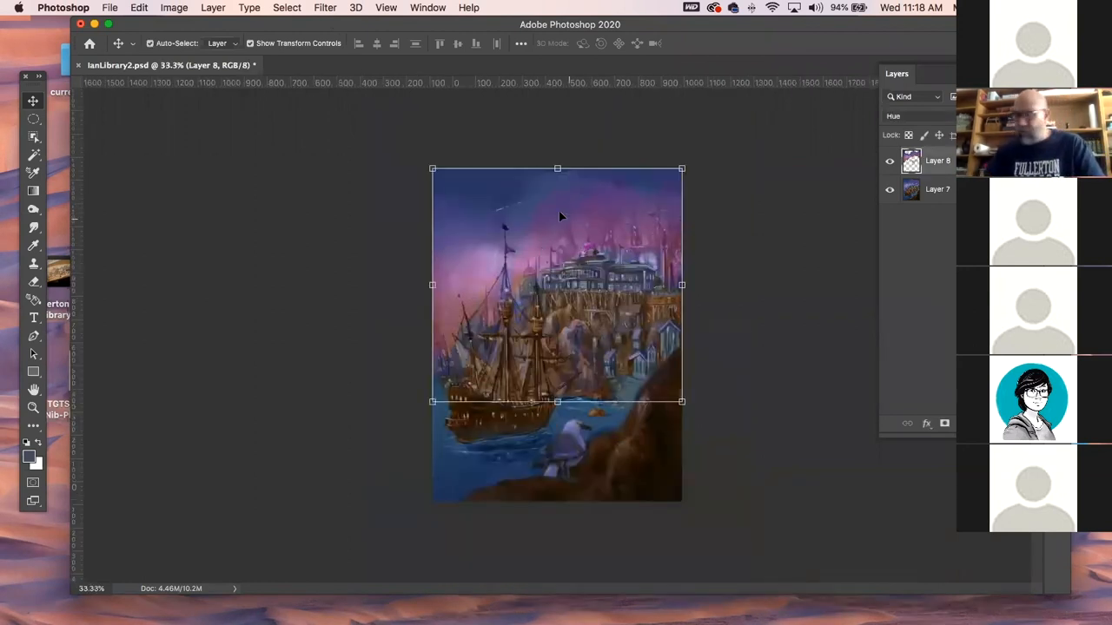
{"action": "left_click", "coordinate": [734, 238]}
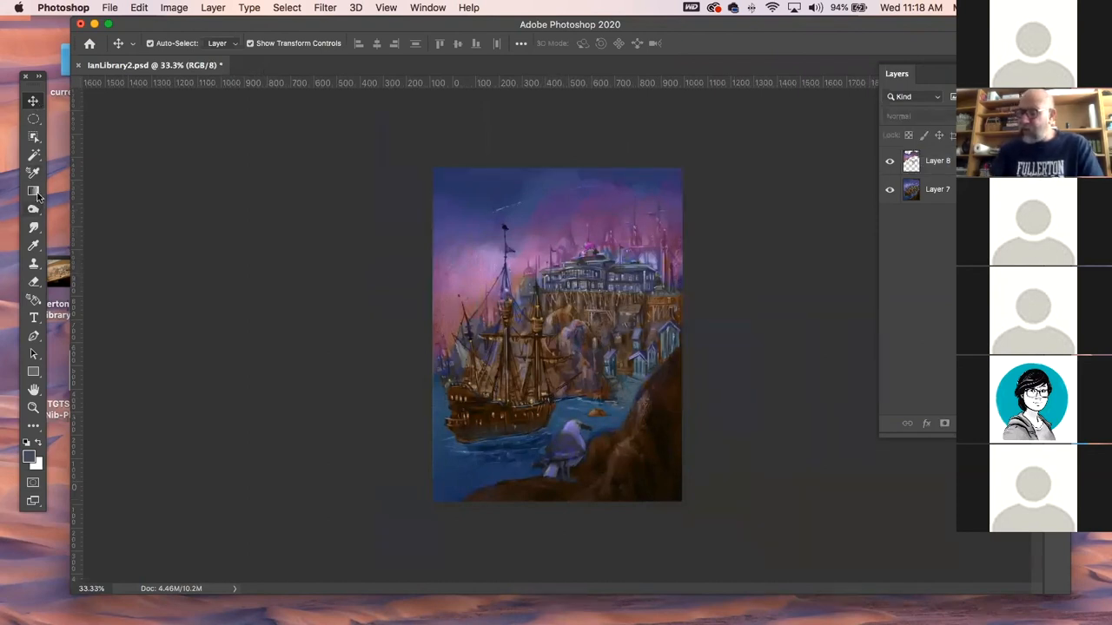
{"action": "left_click", "coordinate": [35, 246]}
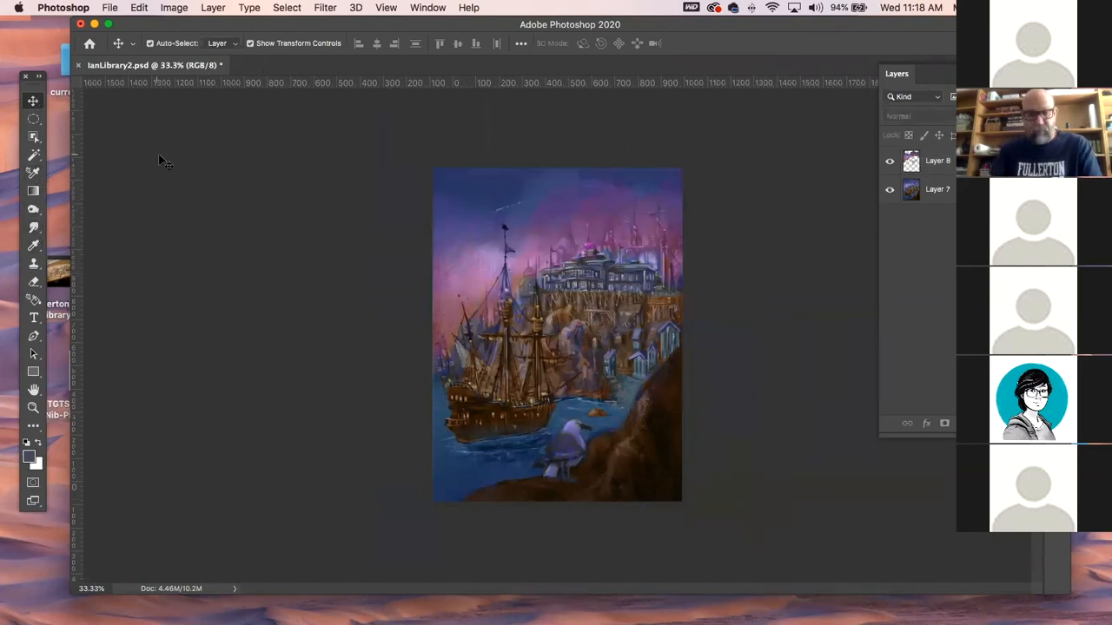
{"action": "left_click", "coordinate": [940, 161]}
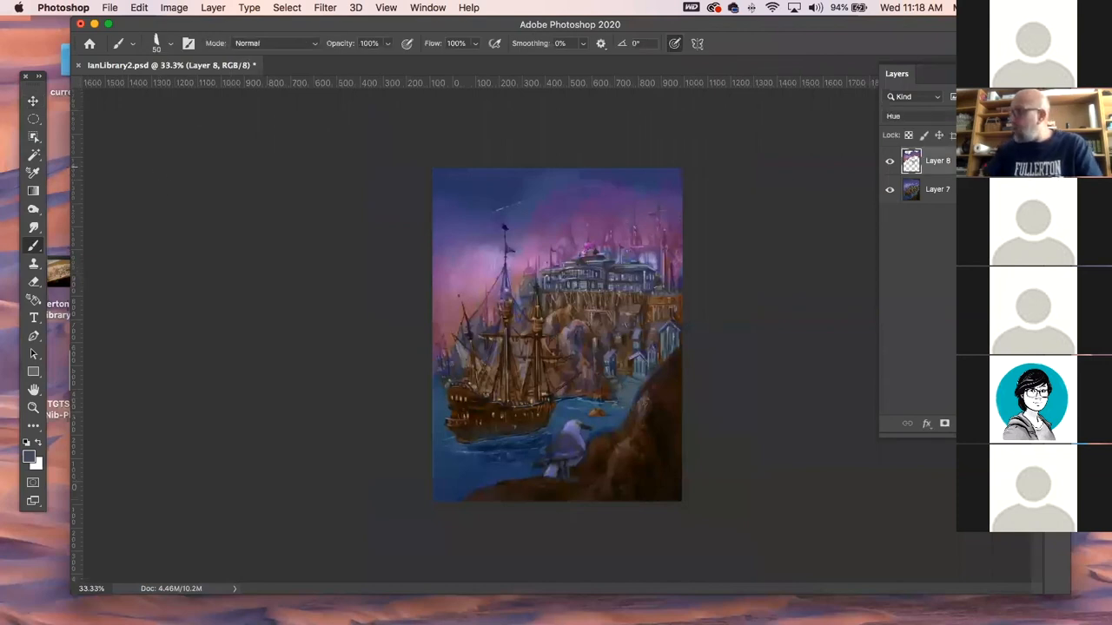
{"action": "key", "text": "super+shift+alt+n"}
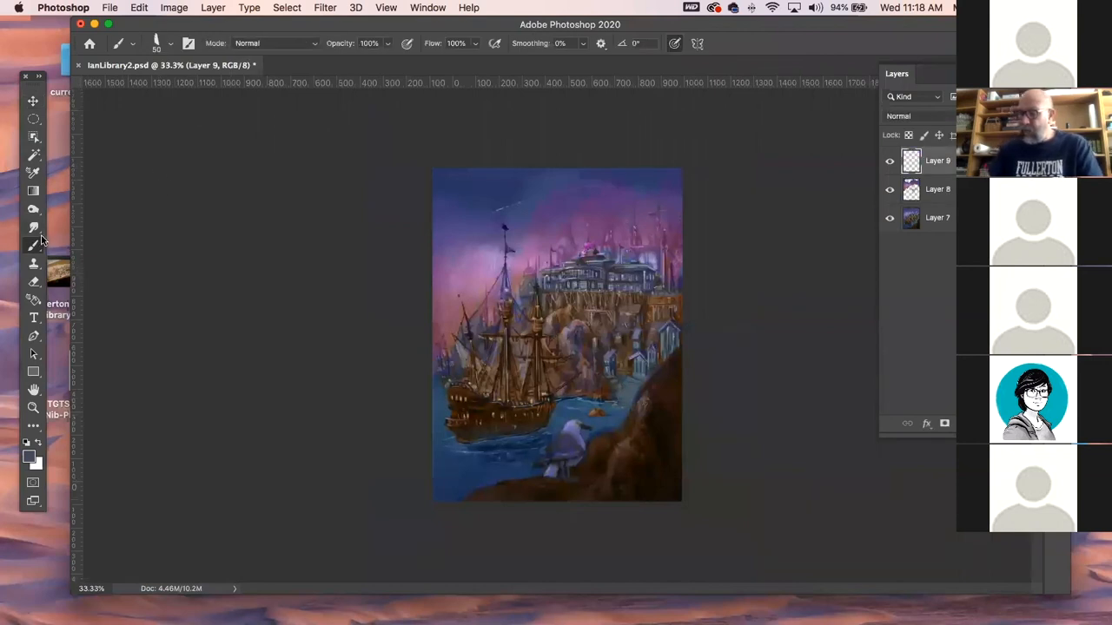
- Sample the sky's pink, draw a gradient rising from the bottom, and set Layer 9 to Overlay
{"action": "left_click", "coordinate": [476, 276], "text": "alt"}
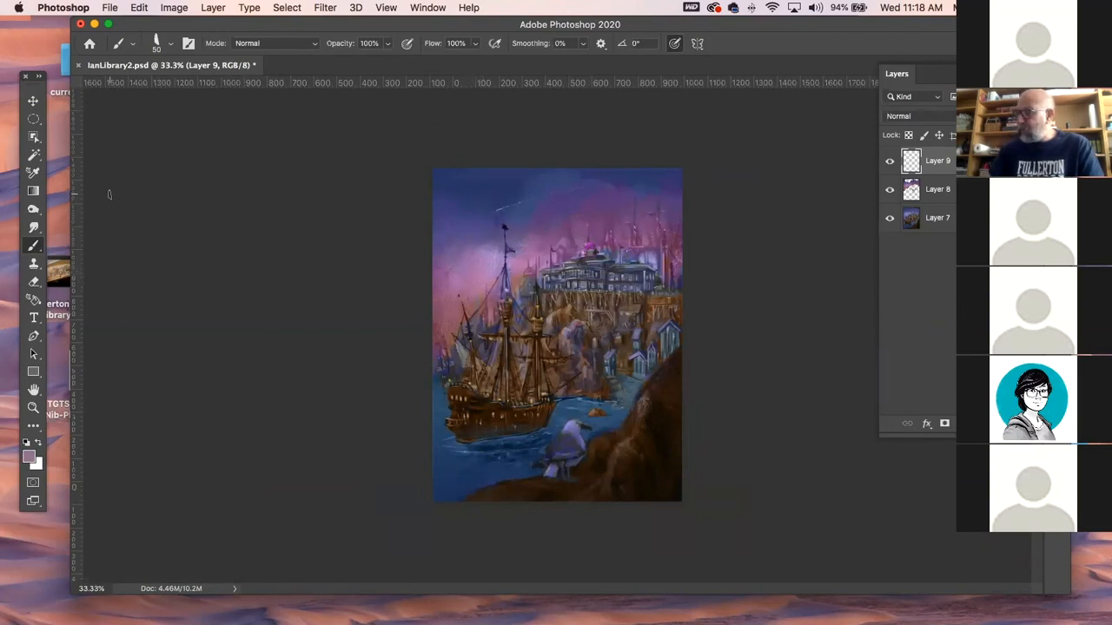
{"action": "left_click", "coordinate": [32, 192]}
{"action": "left_click_drag", "start_coordinate": [577, 508], "coordinate": [576, 406]}
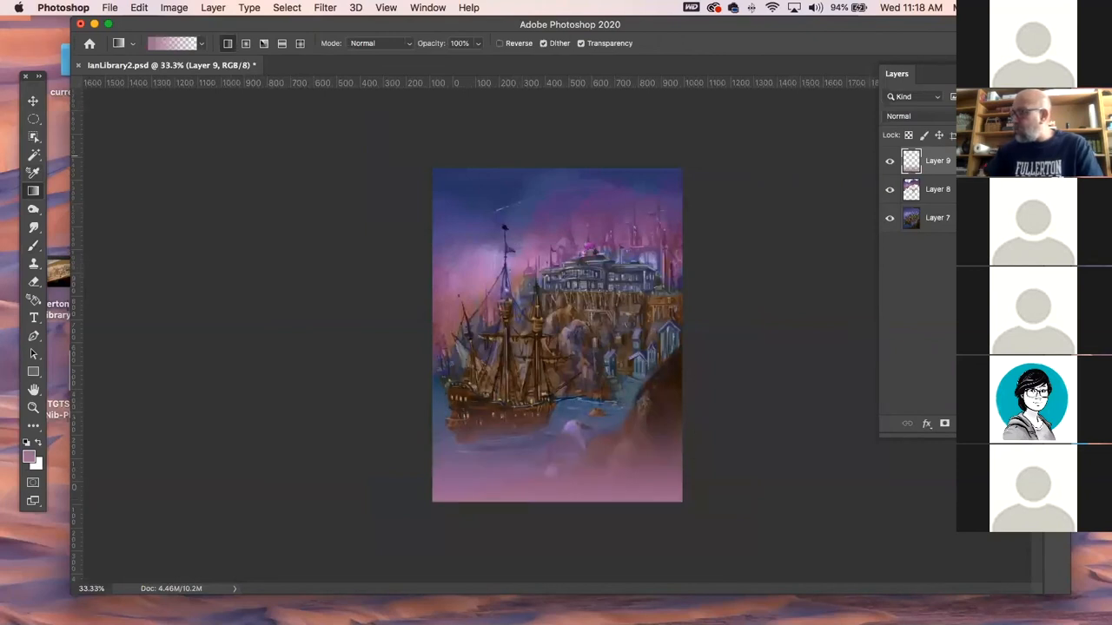
{"action": "left_click", "coordinate": [912, 116]}
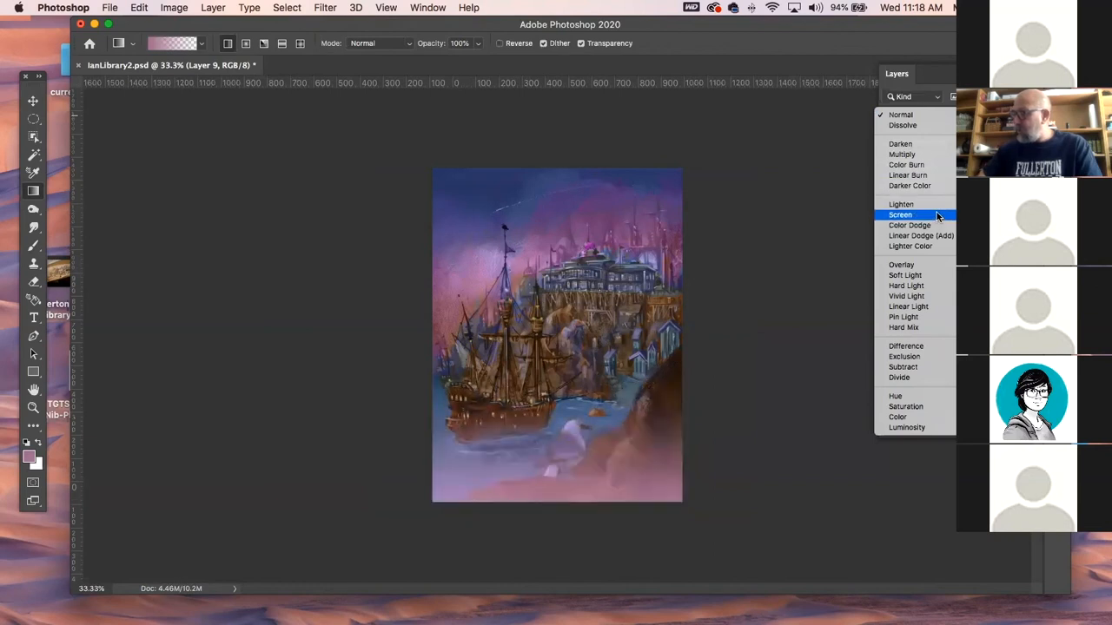
{"action": "left_click", "coordinate": [924, 265]}
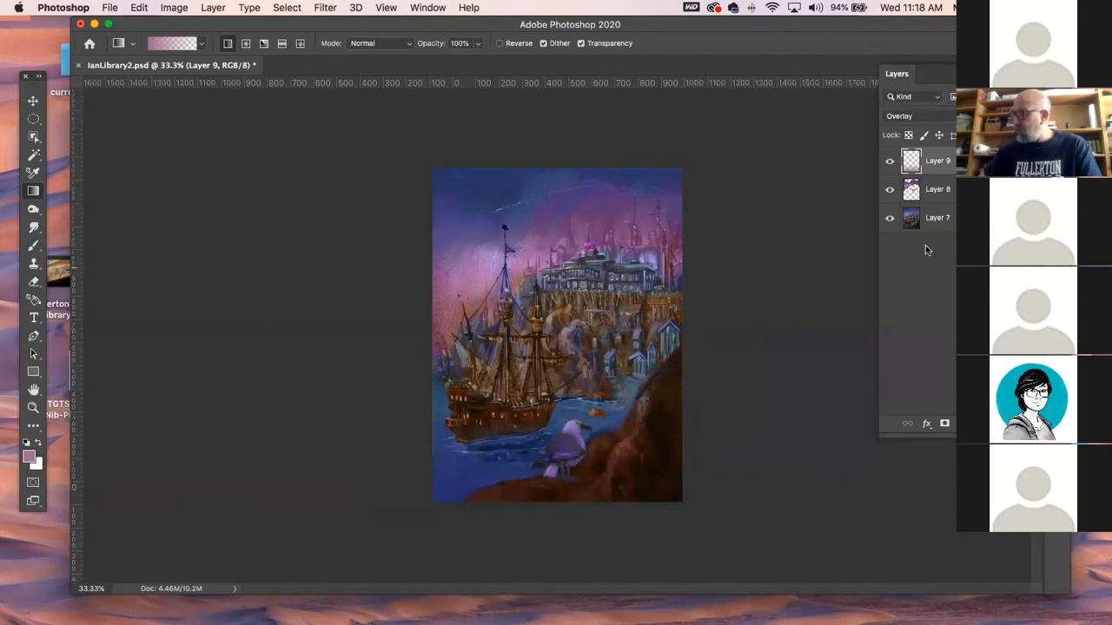
{"action": "left_click", "coordinate": [919, 116]}
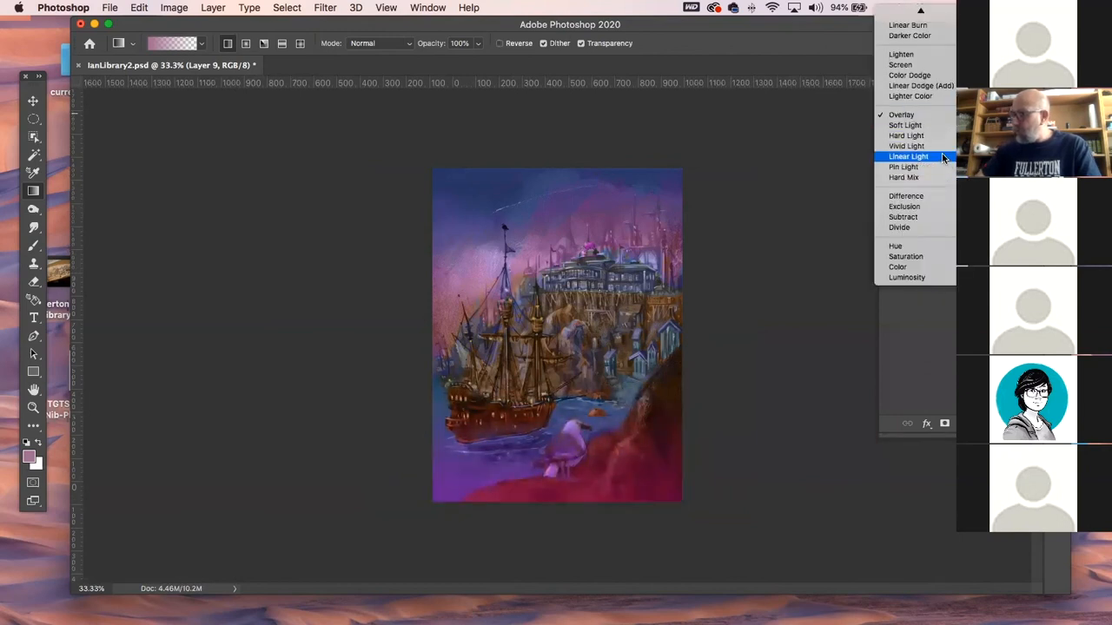
- Set Layer 9 to Linear Light and erase the lower gradient glow with a 100% opacity eraser
{"action": "left_click", "coordinate": [943, 157]}
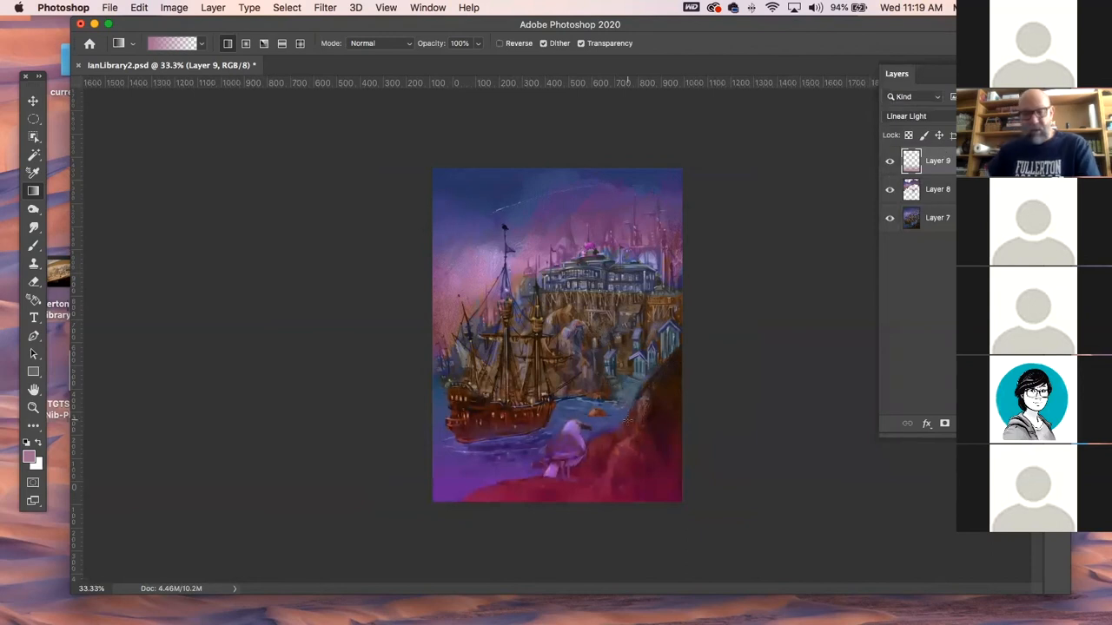
{"action": "key", "text": "e"}
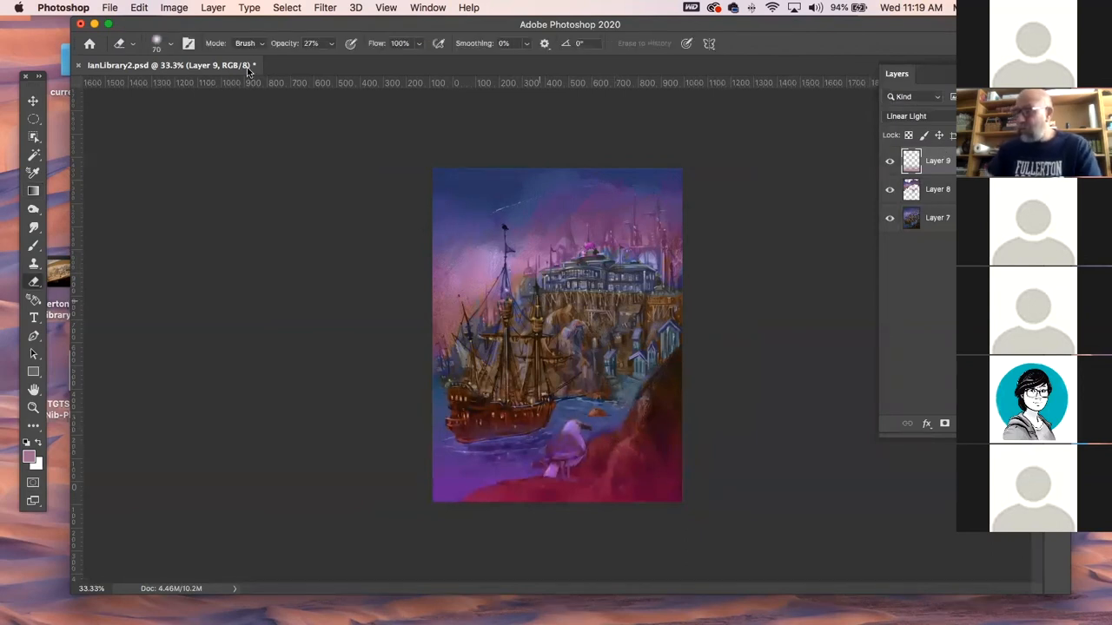
{"action": "left_click", "coordinate": [331, 46]}
{"action": "left_click_drag", "start_coordinate": [334, 59], "coordinate": [523, 74]}
{"action": "mouse_move", "coordinate": [638, 448]}
{"action": "left_mouse_down"}
{"action": "mouse_move", "coordinate": [599, 503]}
{"action": "mouse_move", "coordinate": [690, 480]}
{"action": "mouse_move", "coordinate": [576, 500]}
{"action": "mouse_move", "coordinate": [614, 444]}
{"action": "mouse_move", "coordinate": [589, 464]}
{"action": "mouse_move", "coordinate": [597, 447]}
{"action": "mouse_move", "coordinate": [642, 427]}
{"action": "mouse_move", "coordinate": [677, 369]}
{"action": "mouse_move", "coordinate": [647, 392]}
{"action": "mouse_move", "coordinate": [671, 426]}
{"action": "mouse_move", "coordinate": [673, 495]}
{"action": "mouse_move", "coordinate": [555, 485]}
{"action": "mouse_move", "coordinate": [501, 497]}
{"action": "mouse_move", "coordinate": [555, 490]}
{"action": "mouse_move", "coordinate": [586, 468]}
{"action": "mouse_move", "coordinate": [566, 457]}
{"action": "mouse_move", "coordinate": [574, 446]}
{"action": "mouse_move", "coordinate": [550, 451]}
{"action": "mouse_move", "coordinate": [566, 435]}
{"action": "mouse_move", "coordinate": [580, 448]}
{"action": "mouse_move", "coordinate": [544, 464]}
{"action": "left_mouse_up"}
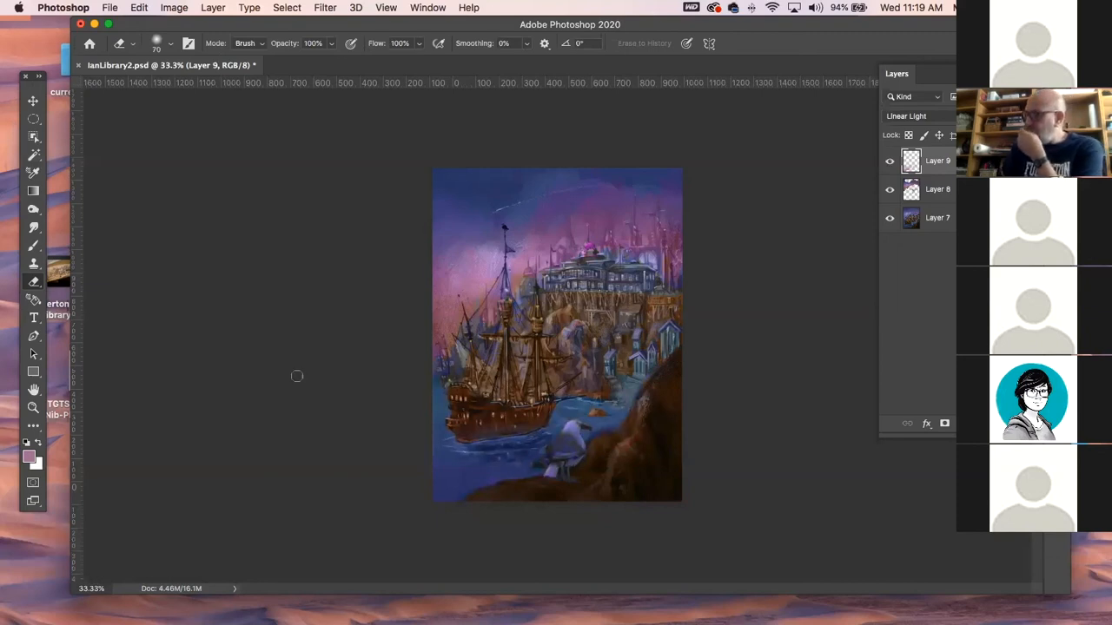
{"action": "left_click", "coordinate": [33, 102]}
{"action": "left_click", "coordinate": [240, 185]}
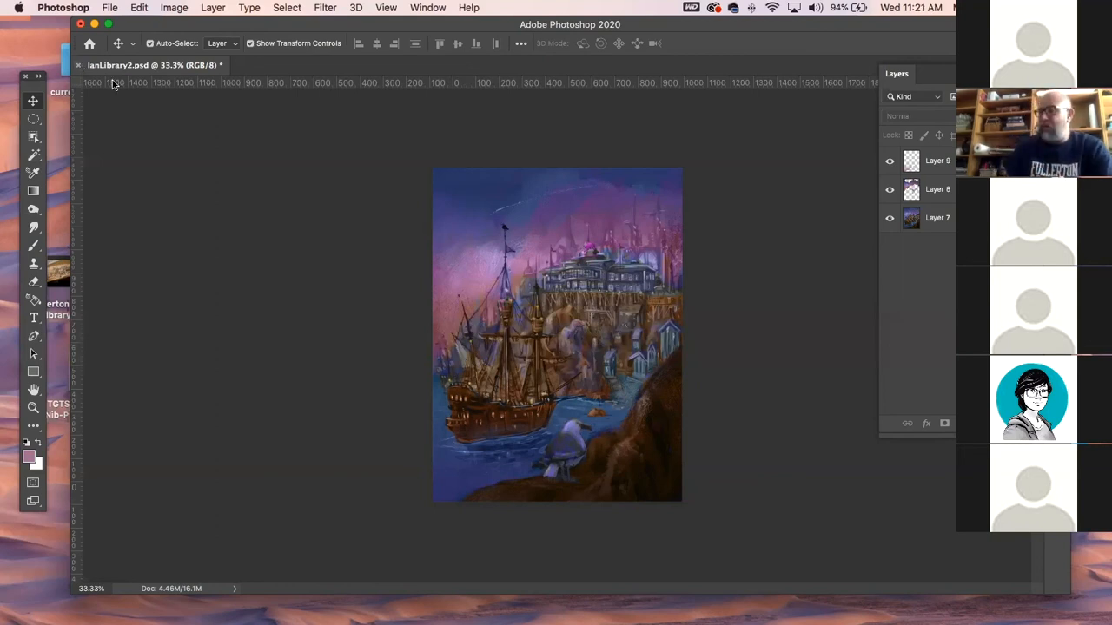
- Close the harbour document with Don't Save, nudge the Home window, and hide Photoshop
{"action": "left_click", "coordinate": [79, 66]}
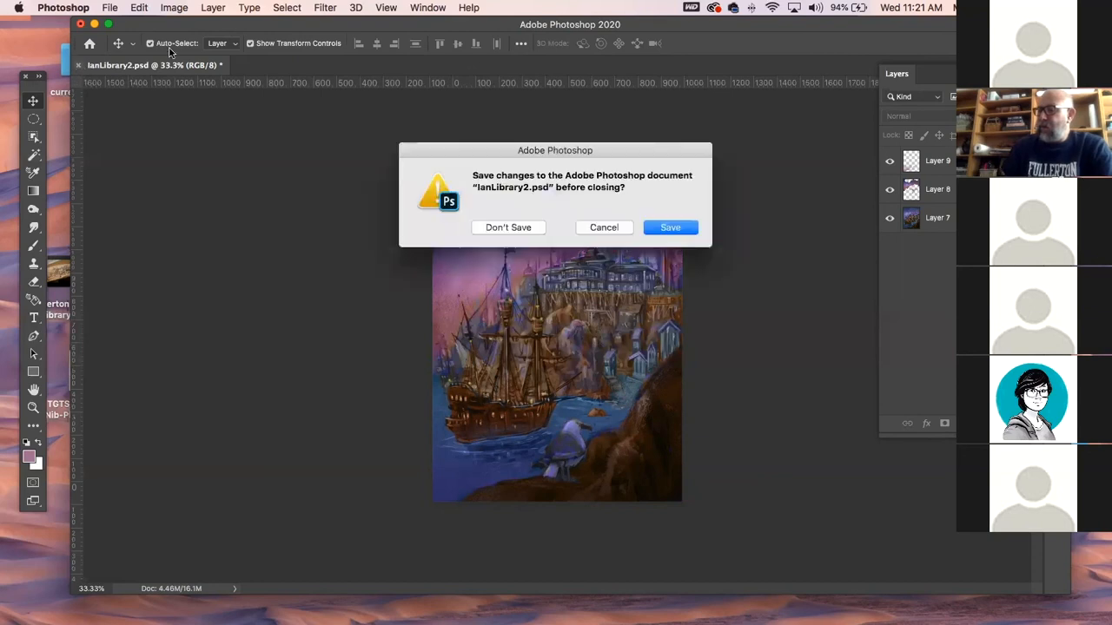
{"action": "left_click", "coordinate": [506, 226]}
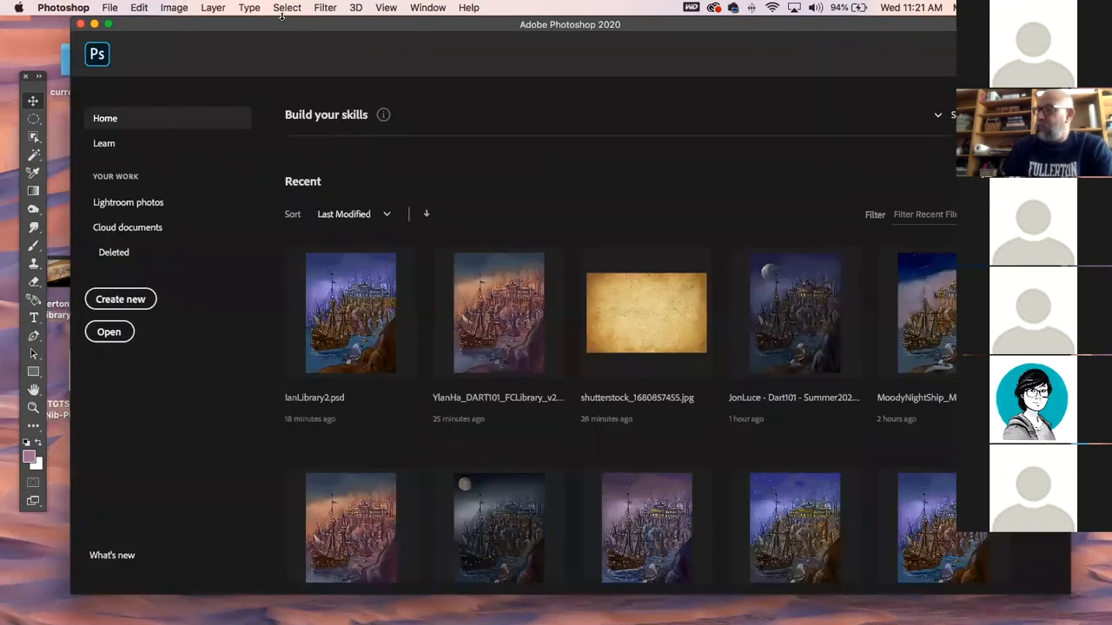
{"action": "left_click_drag", "start_coordinate": [279, 25], "coordinate": [253, 24]}
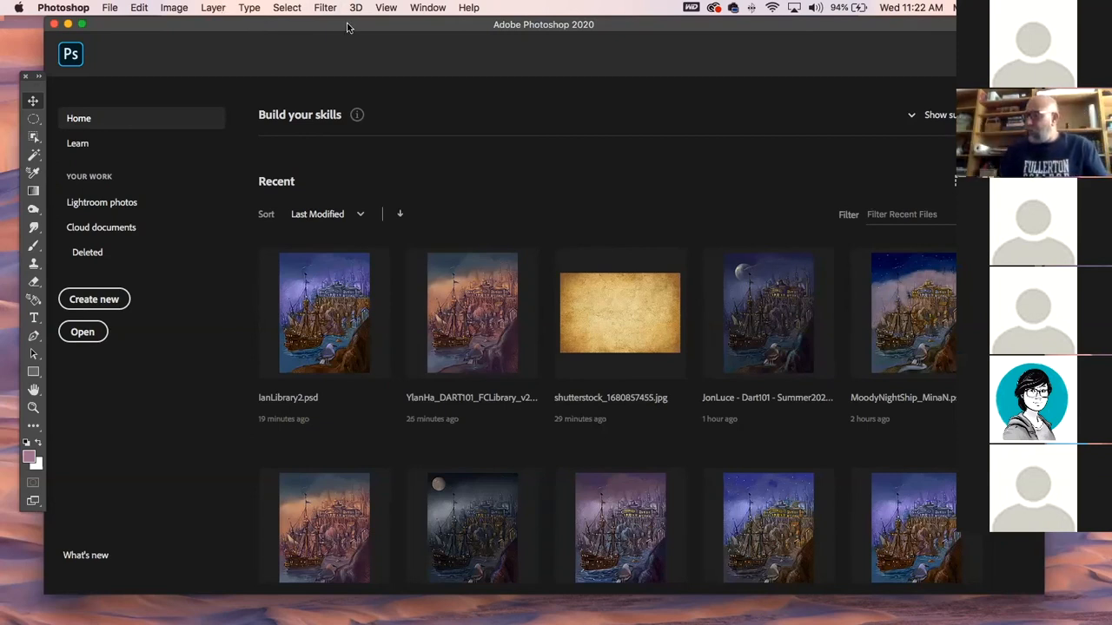
{"action": "left_click_drag", "start_coordinate": [350, 25], "coordinate": [344, 26]}
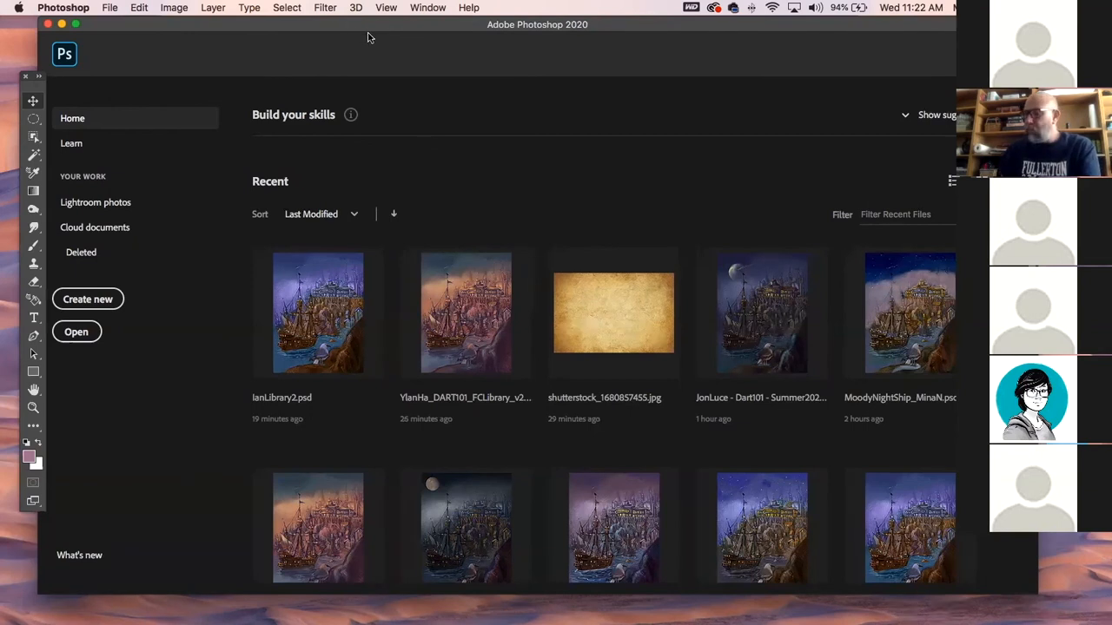
{"action": "key", "text": "super+h"}
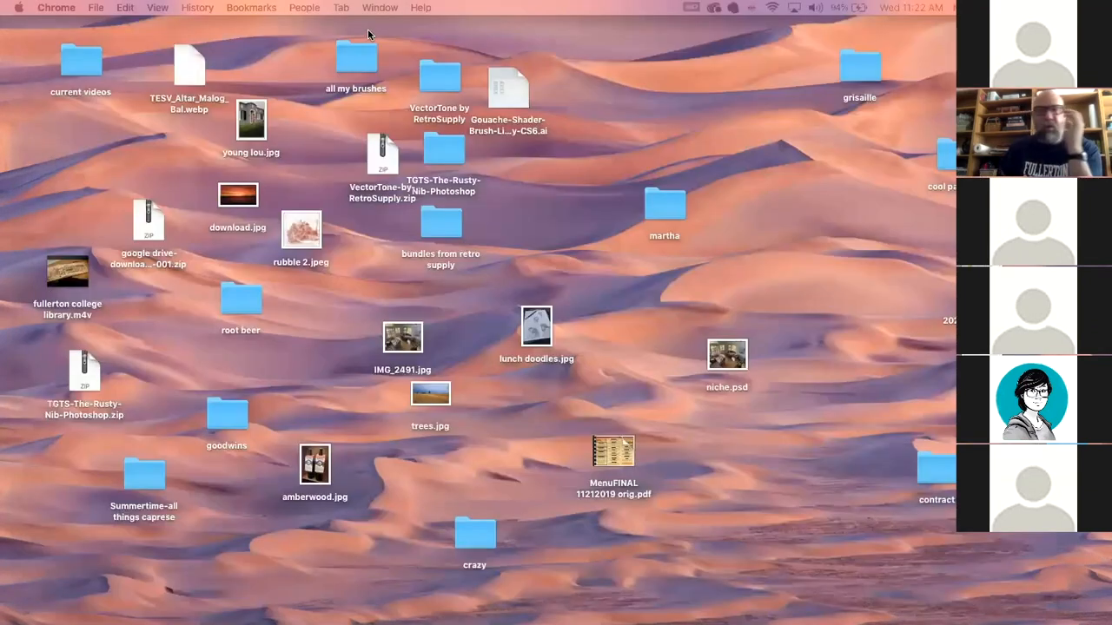
- Make the Finder desktop active by clicking an empty spot on it
{"action": "left_click", "coordinate": [227, 40]}
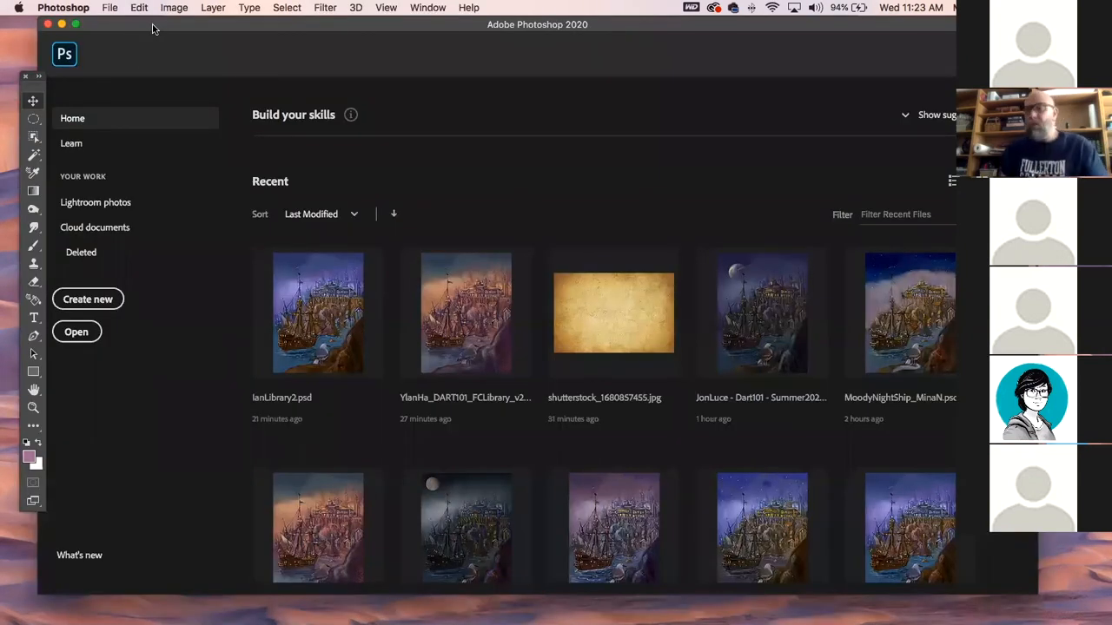
- Reopen IanLibrary2.psd from Recent files and switch to the Brush tool
{"action": "left_click_drag", "start_coordinate": [152, 29], "coordinate": [147, 29]}
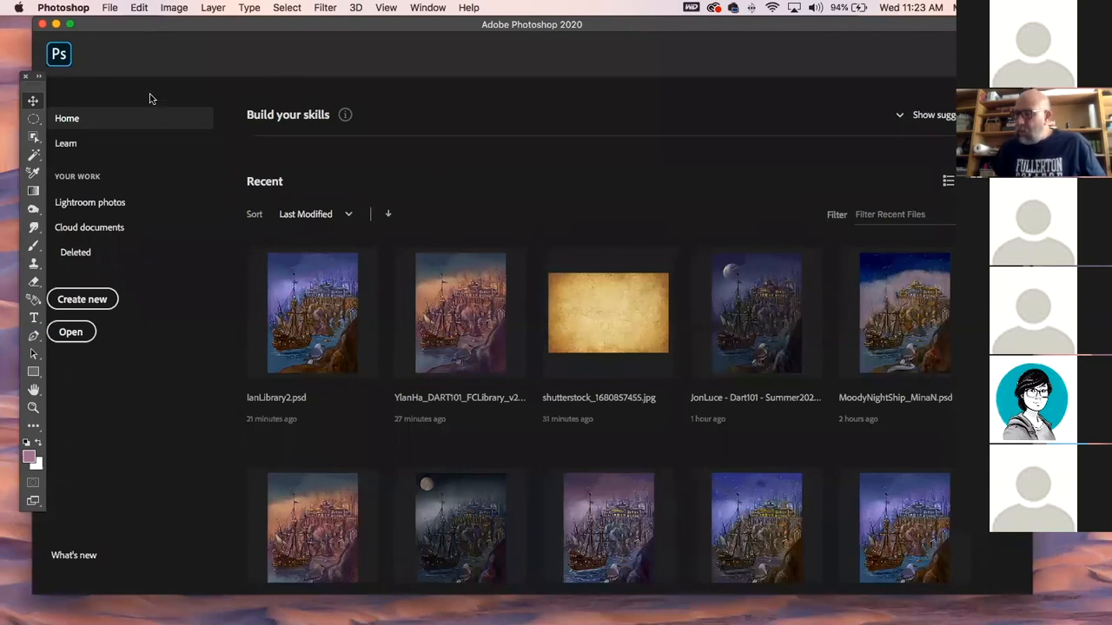
{"action": "left_click", "coordinate": [312, 313]}
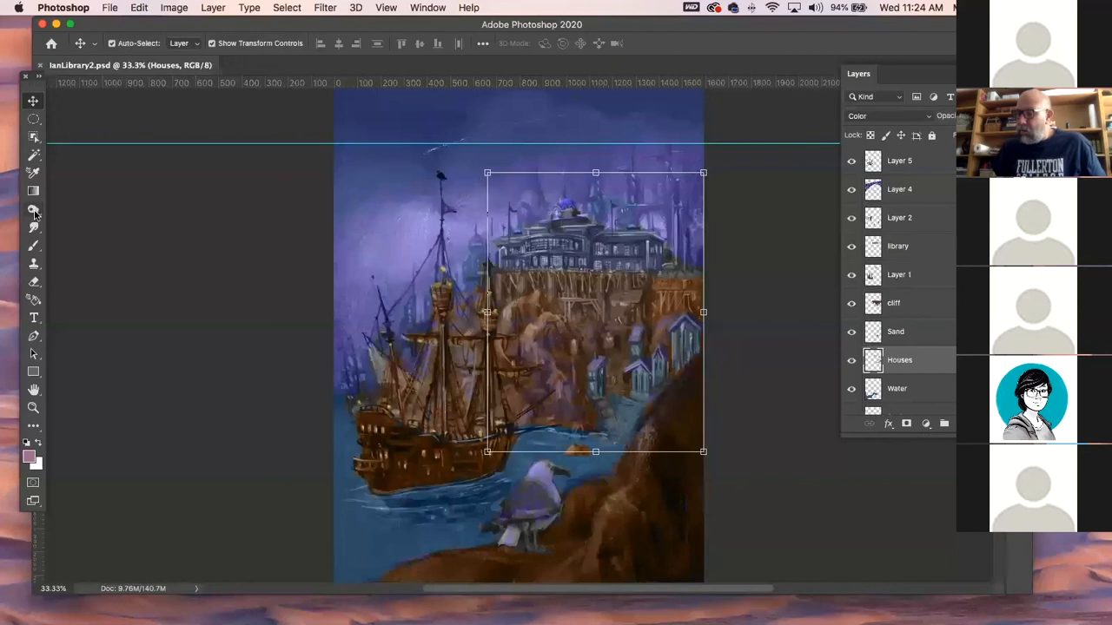
{"action": "left_click", "coordinate": [33, 246]}
- Browse the brush presets, expanding My Smudge and Oil and collapsing MY FAVES
{"action": "left_click", "coordinate": [135, 45]}
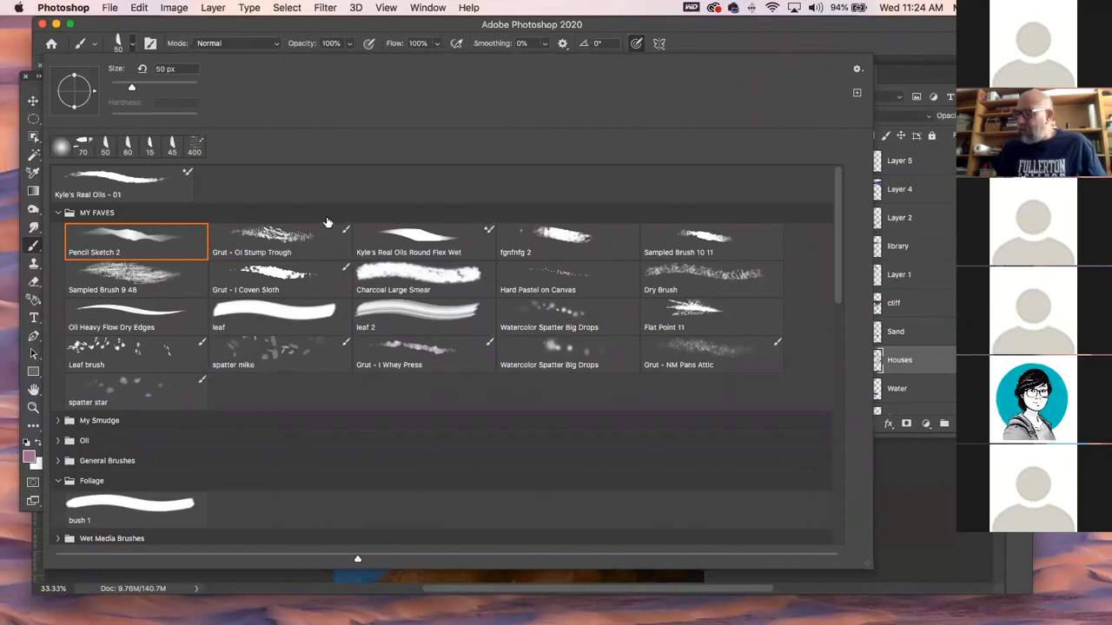
{"action": "left_click", "coordinate": [57, 421]}
{"action": "scroll", "coordinate": [464, 494], "scroll_direction": "down", "scroll_amount": 1}
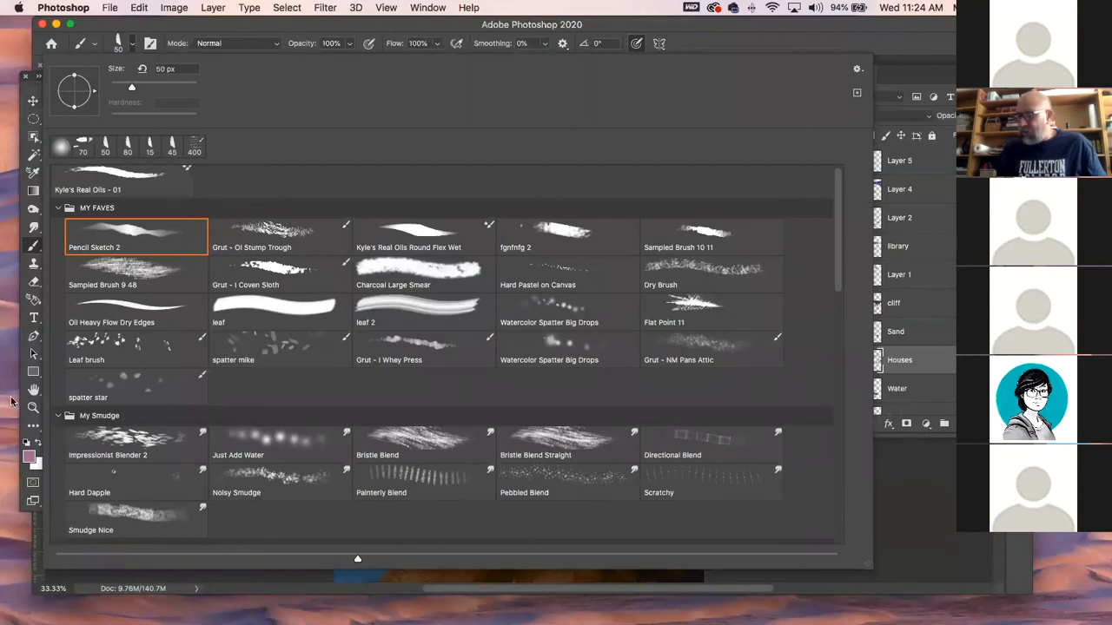
{"action": "left_click", "coordinate": [57, 209]}
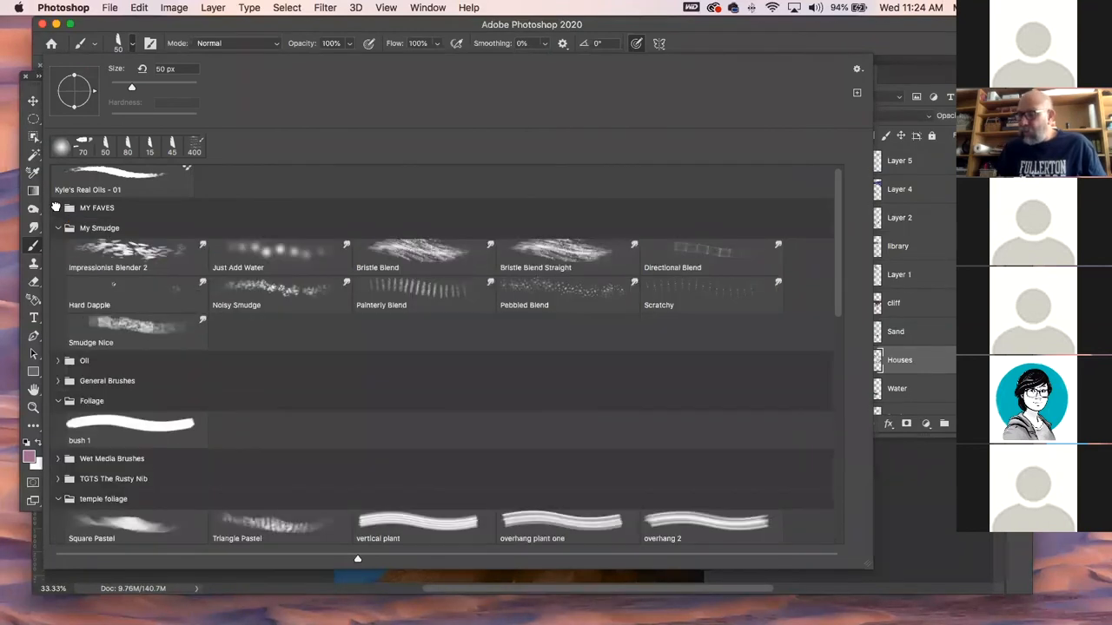
{"action": "left_click", "coordinate": [58, 362]}
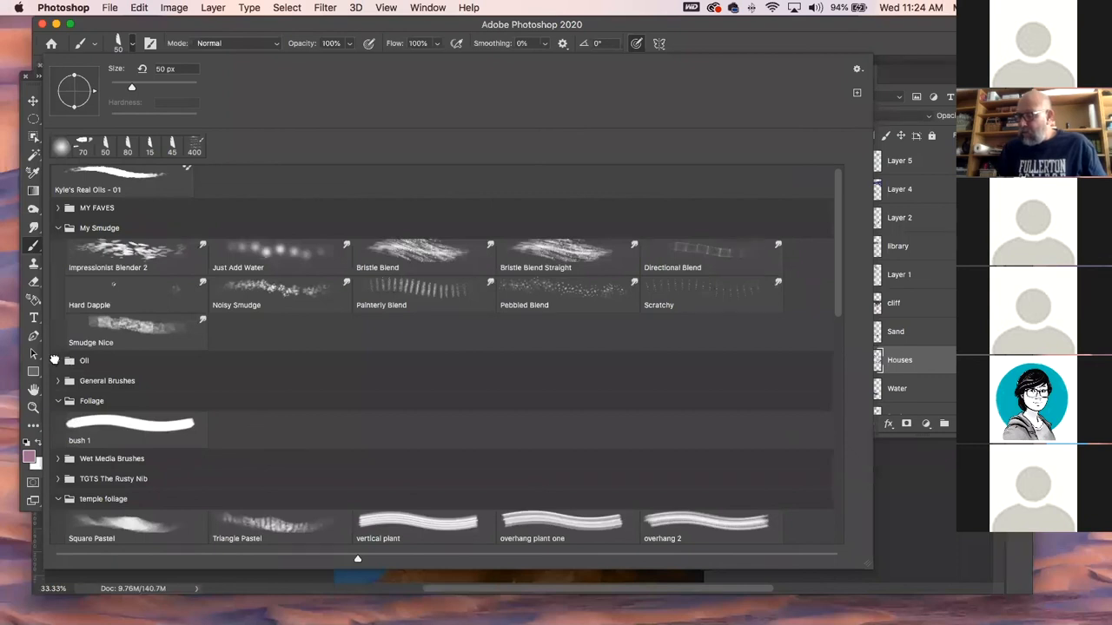
{"action": "scroll", "coordinate": [362, 461], "scroll_direction": "down", "scroll_amount": 5}
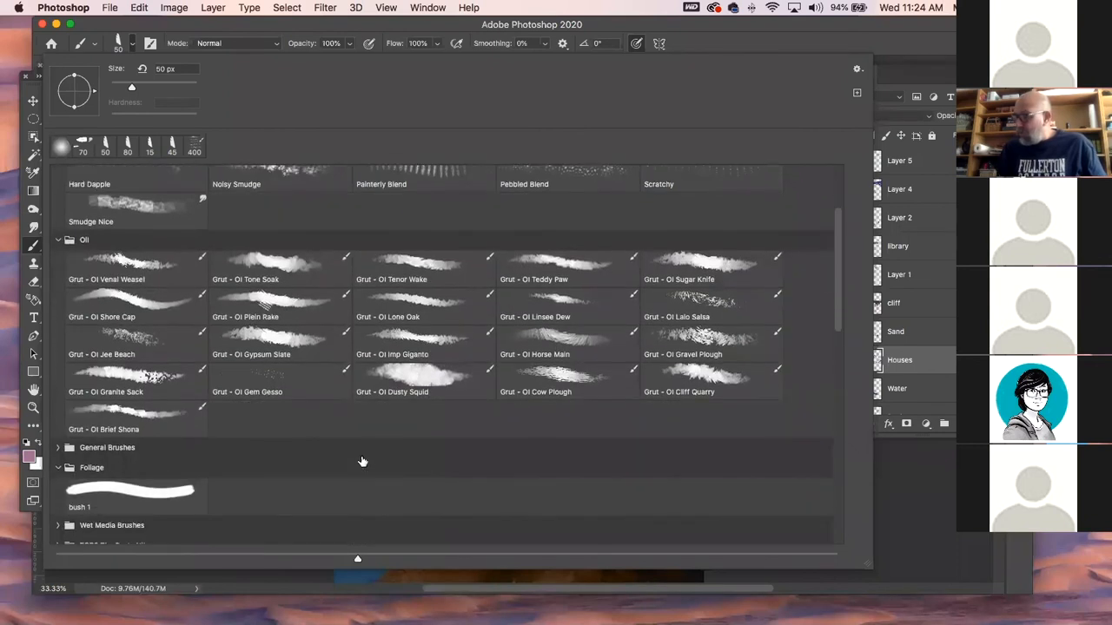
{"action": "scroll", "coordinate": [362, 461], "scroll_direction": "down", "scroll_amount": 2}
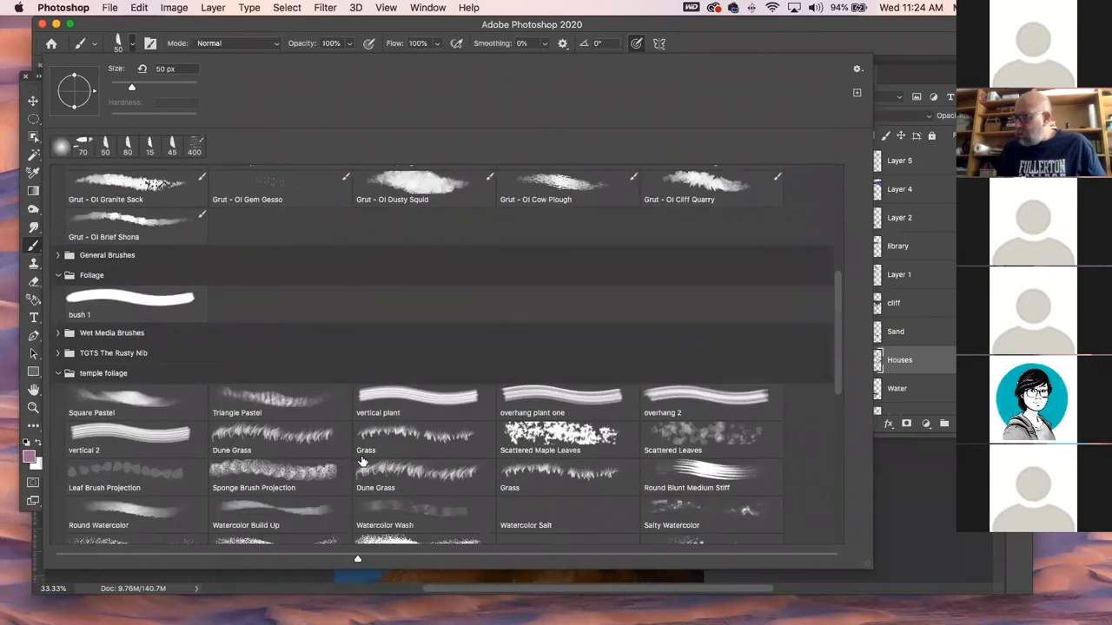
{"action": "scroll", "coordinate": [362, 461], "scroll_direction": "up", "scroll_amount": 7}
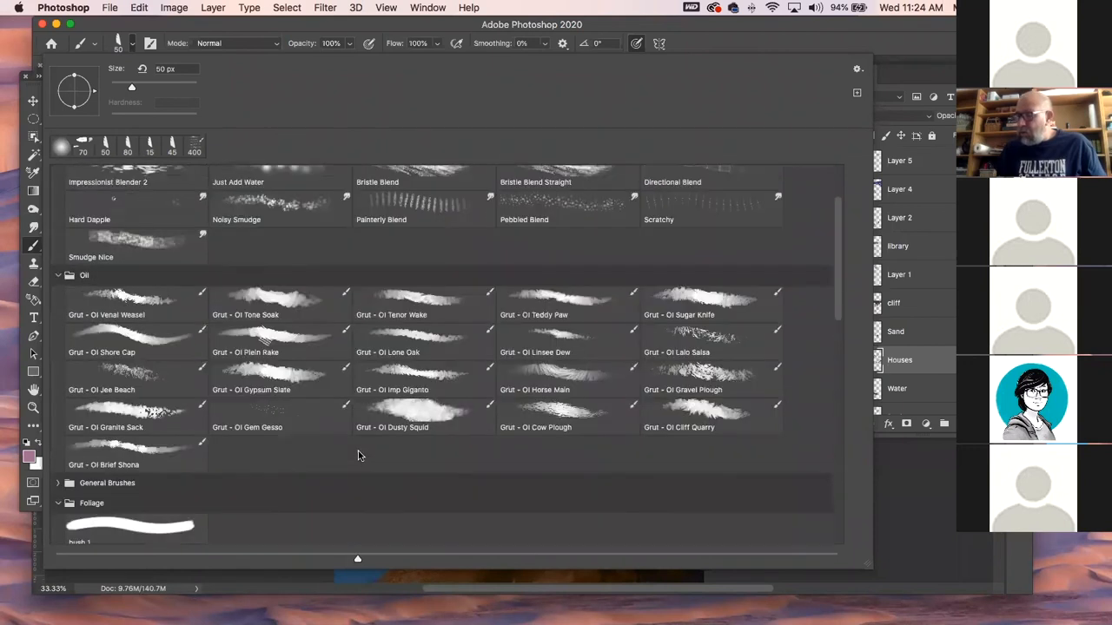
{"action": "left_click", "coordinate": [161, 29]}
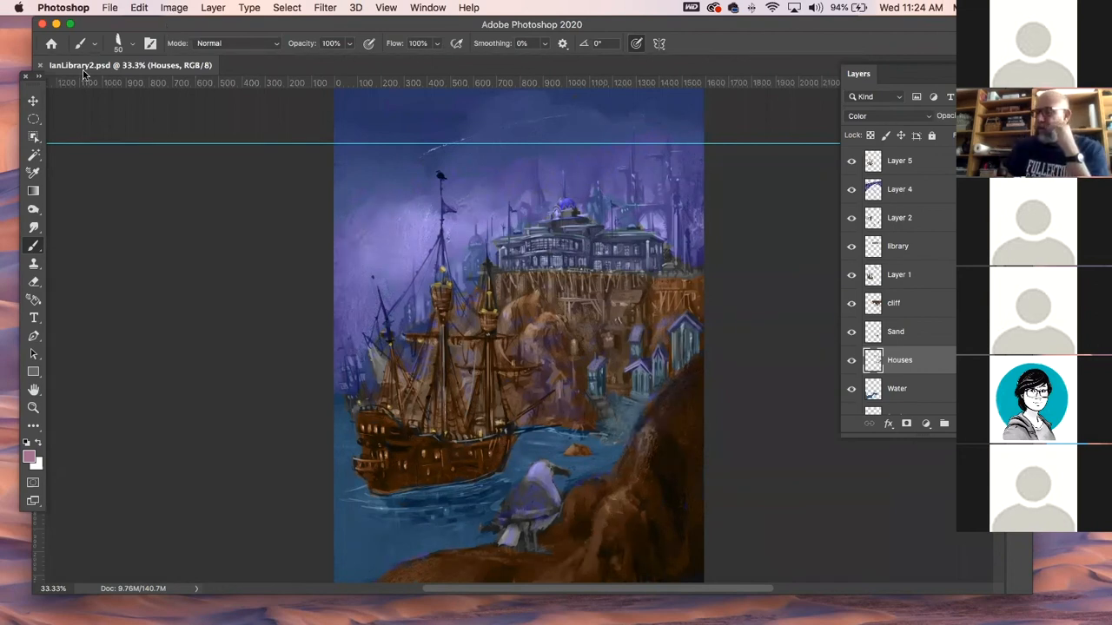
- Collapse the temple foliage group and choose the 131 px lion brush preset
{"action": "left_click", "coordinate": [131, 45]}
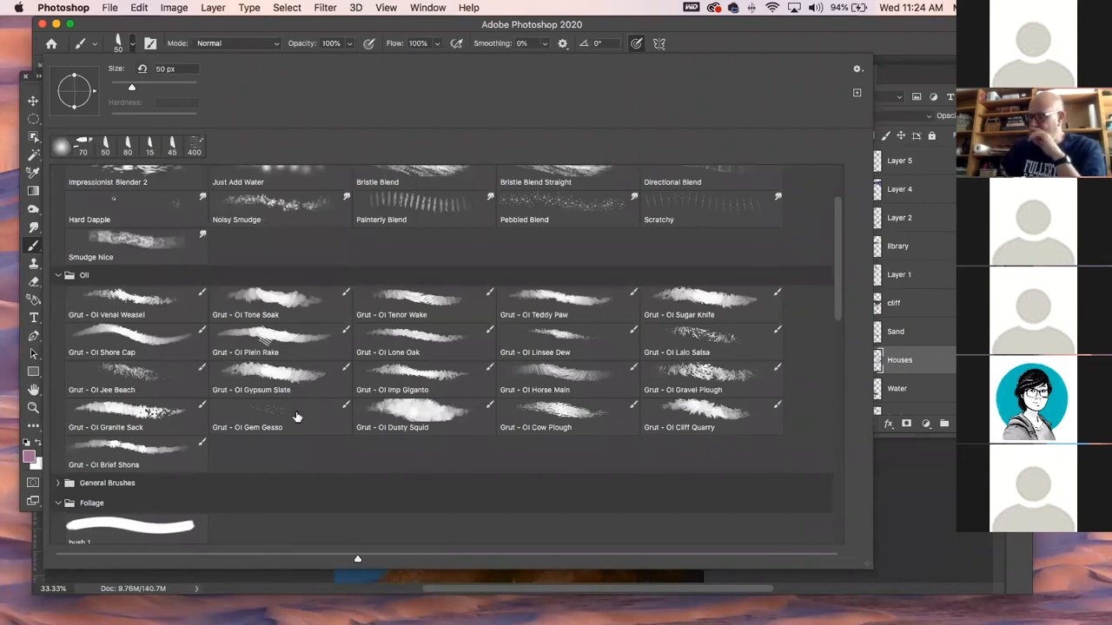
{"action": "scroll", "coordinate": [271, 421], "scroll_direction": "down", "scroll_amount": 10}
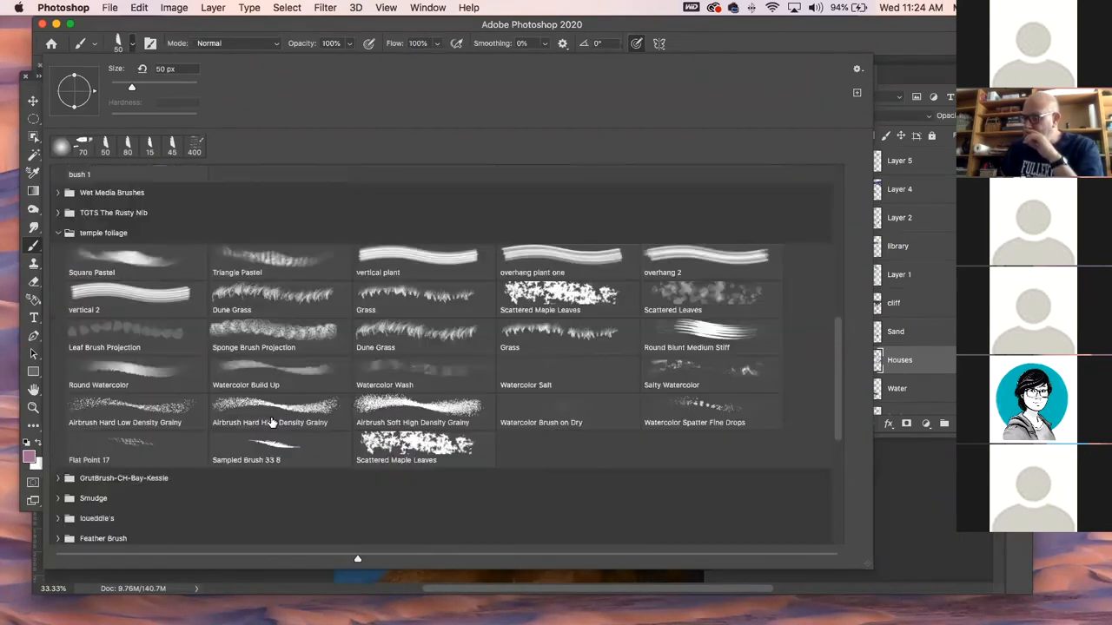
{"action": "left_click", "coordinate": [58, 233]}
{"action": "scroll", "coordinate": [291, 395], "scroll_direction": "down", "scroll_amount": 3}
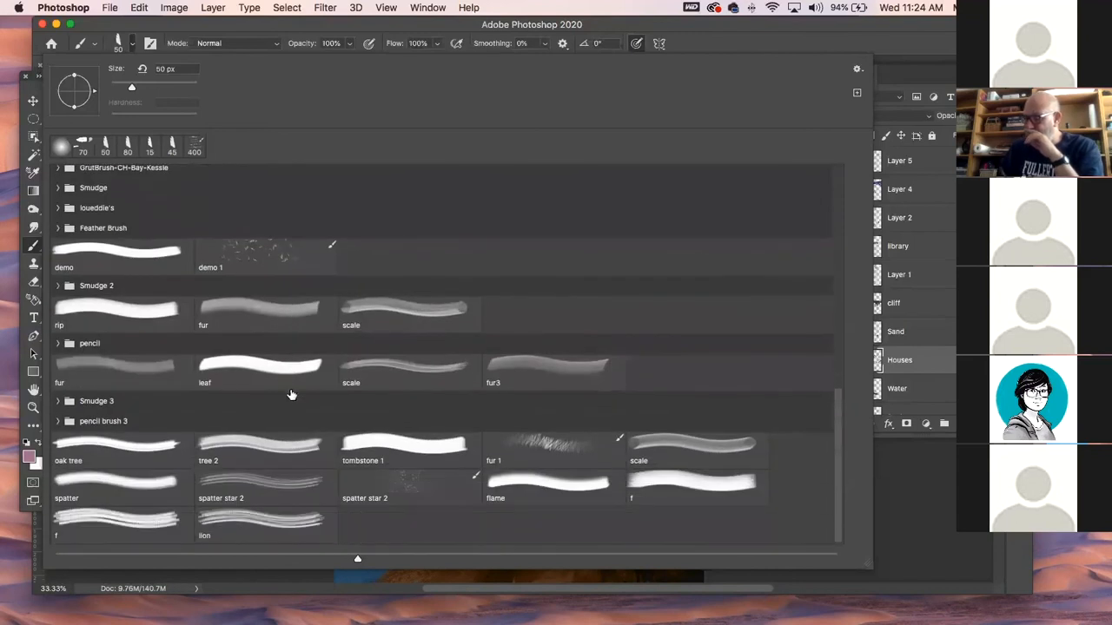
{"action": "left_click", "coordinate": [269, 524]}
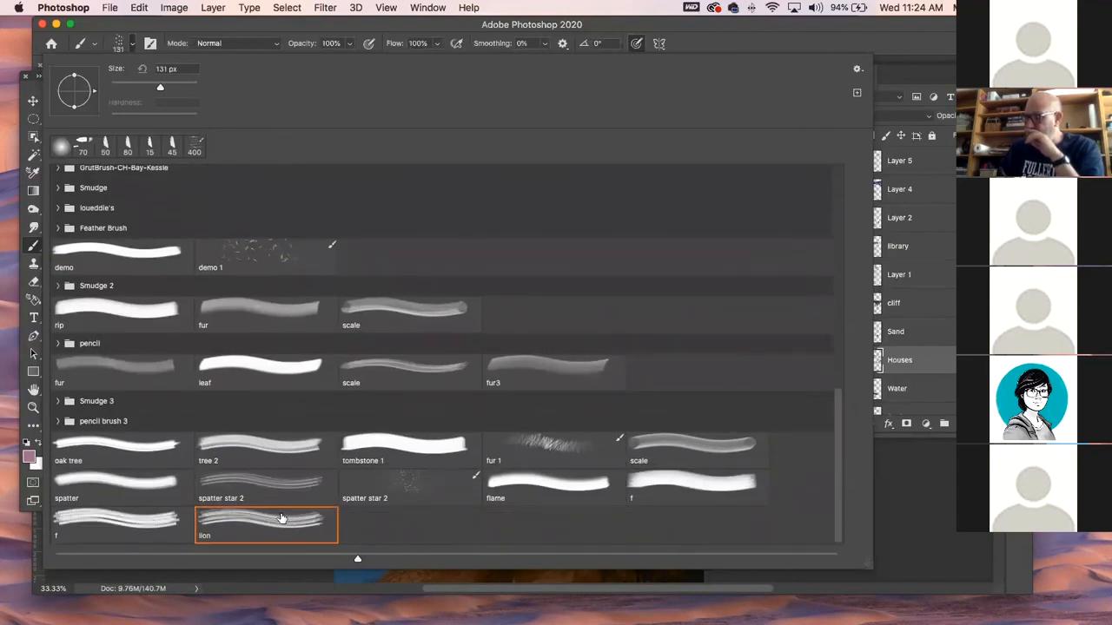
- Create a new Tabloid-size blank document and paint a mauve test stroke near its top
{"action": "left_click", "coordinate": [110, 8]}
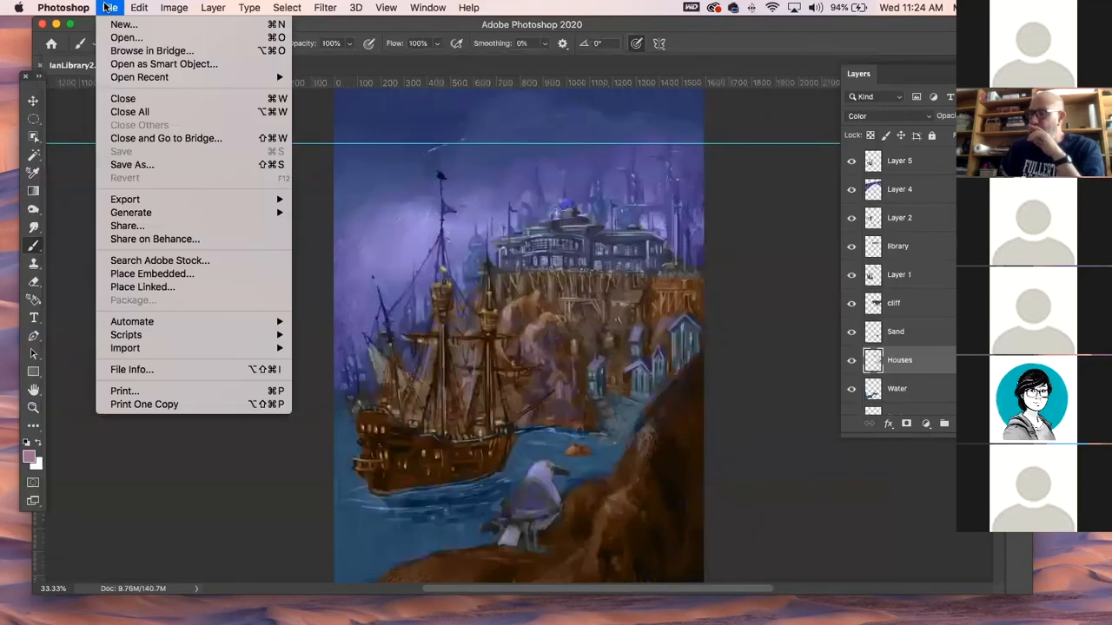
{"action": "left_click", "coordinate": [123, 26]}
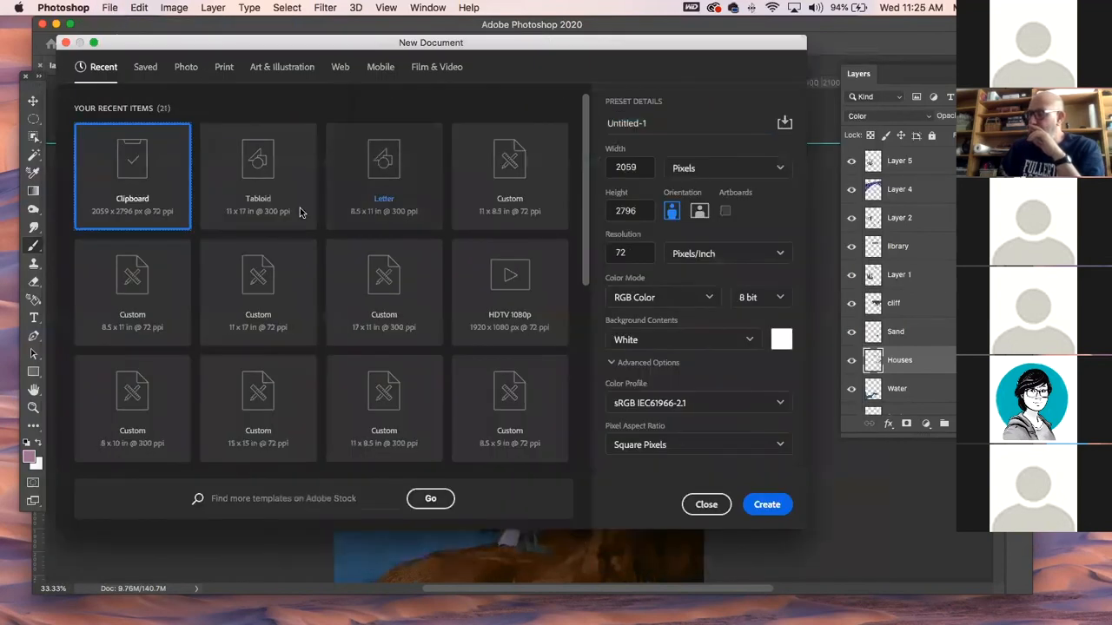
{"action": "double_click", "coordinate": [258, 163]}
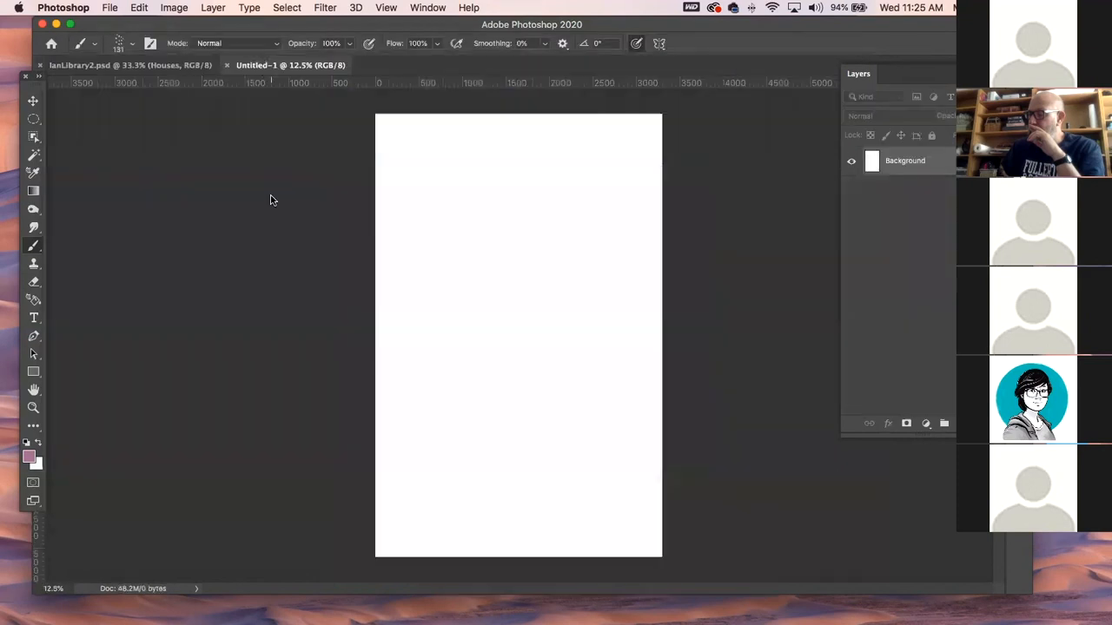
{"action": "mouse_move", "coordinate": [475, 186]}
{"action": "left_mouse_down"}
{"action": "mouse_move", "coordinate": [501, 277]}
{"action": "mouse_move", "coordinate": [489, 279]}
{"action": "mouse_move", "coordinate": [487, 250]}
{"action": "mouse_move", "coordinate": [465, 222]}
{"action": "mouse_move", "coordinate": [461, 245]}
{"action": "mouse_move", "coordinate": [494, 271]}
{"action": "mouse_move", "coordinate": [501, 297]}
{"action": "mouse_move", "coordinate": [485, 214]}
{"action": "mouse_move", "coordinate": [494, 259]}
{"action": "mouse_move", "coordinate": [509, 256]}
{"action": "mouse_move", "coordinate": [531, 191]}
{"action": "left_mouse_up"}
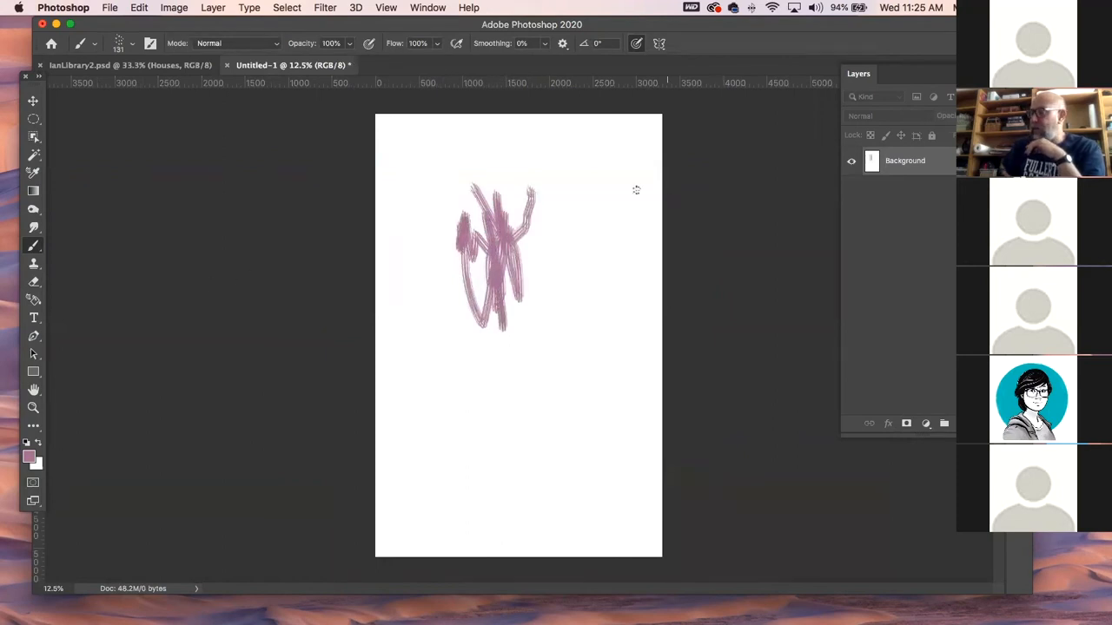
- Paint a zigzag test stroke, then clear the canvas with a mauve fill followed by a white fill
{"action": "mouse_move", "coordinate": [538, 181]}
{"action": "left_mouse_down"}
{"action": "mouse_move", "coordinate": [538, 228]}
{"action": "mouse_move", "coordinate": [529, 247]}
{"action": "mouse_move", "coordinate": [513, 244]}
{"action": "mouse_move", "coordinate": [514, 272]}
{"action": "left_mouse_up"}
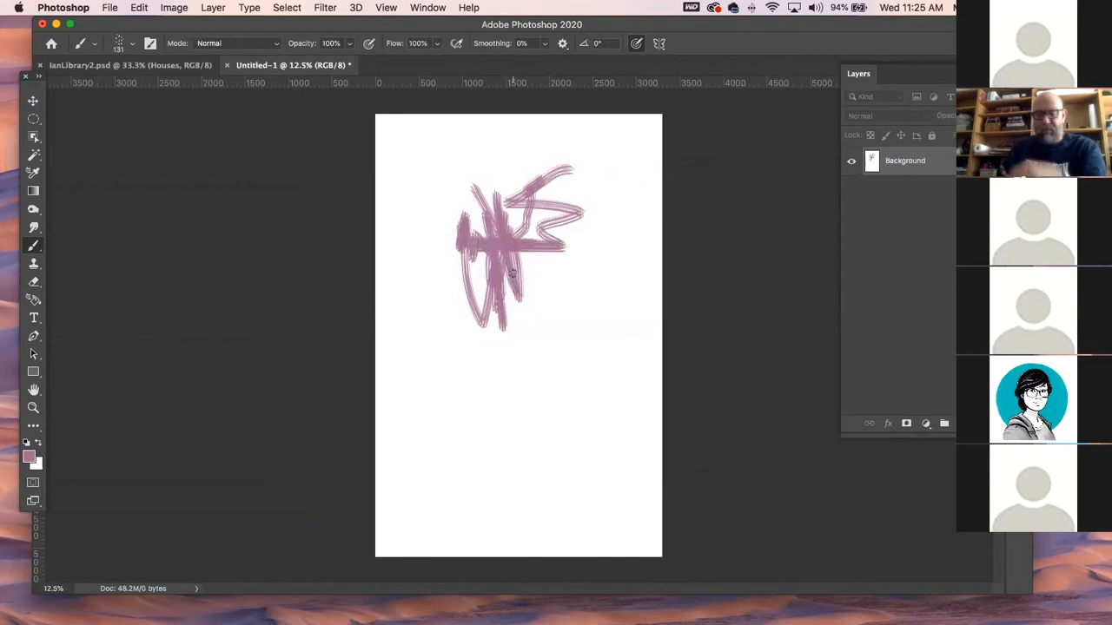
{"action": "key", "text": "alt+BackSpace"}
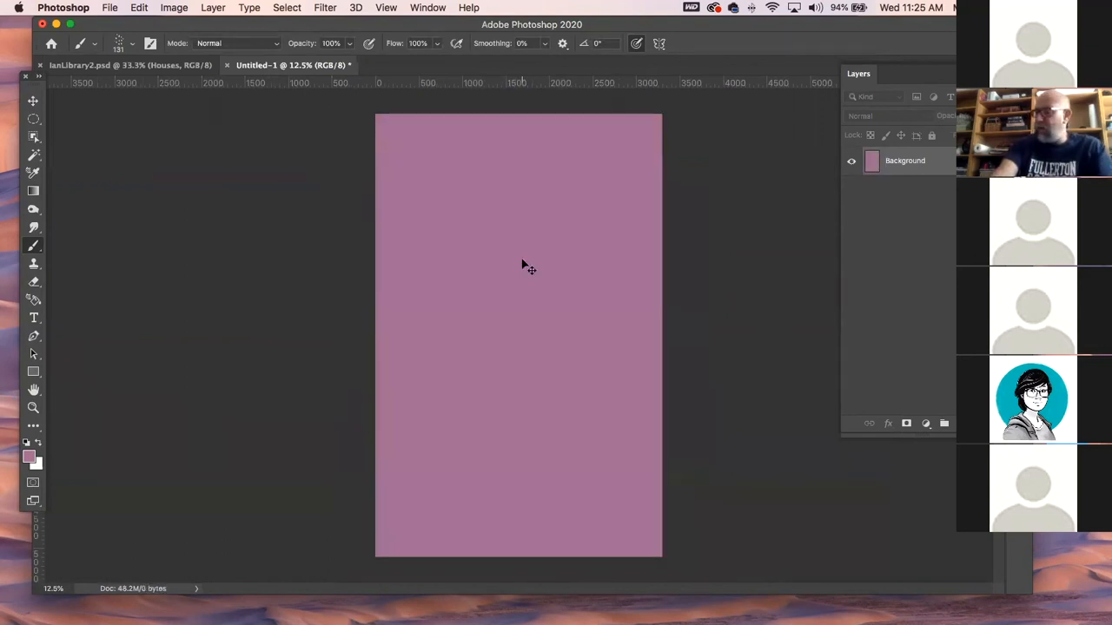
{"action": "key", "text": "super+BackSpace"}
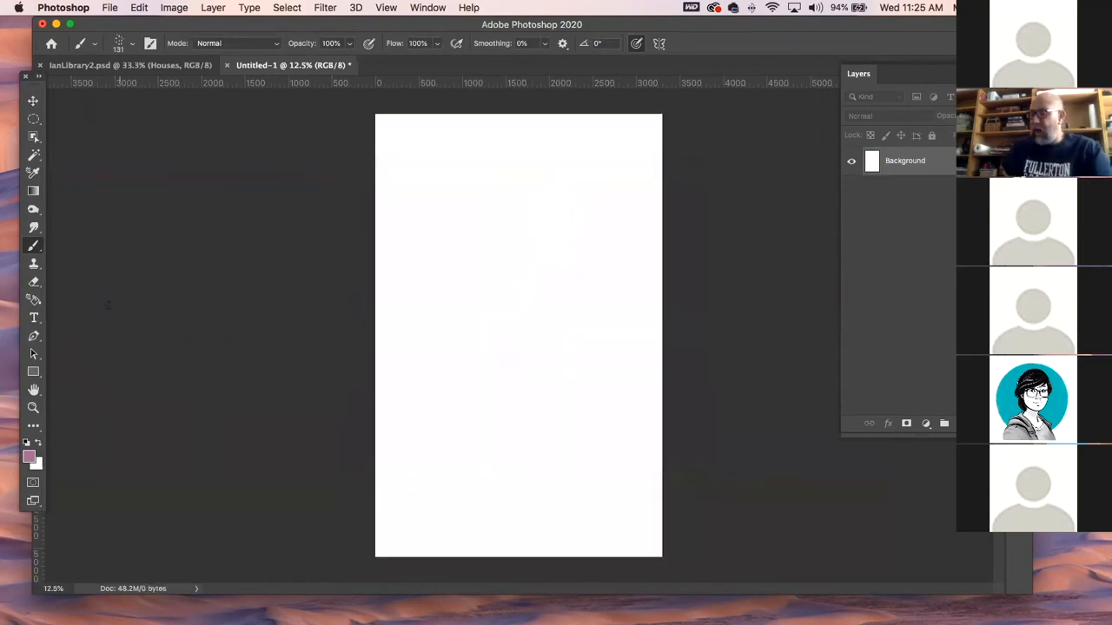
{"action": "right_click", "coordinate": [31, 246]}
- Switch to the Mixer Brush tool and load the 131 px lion preset
{"action": "left_click", "coordinate": [80, 296]}
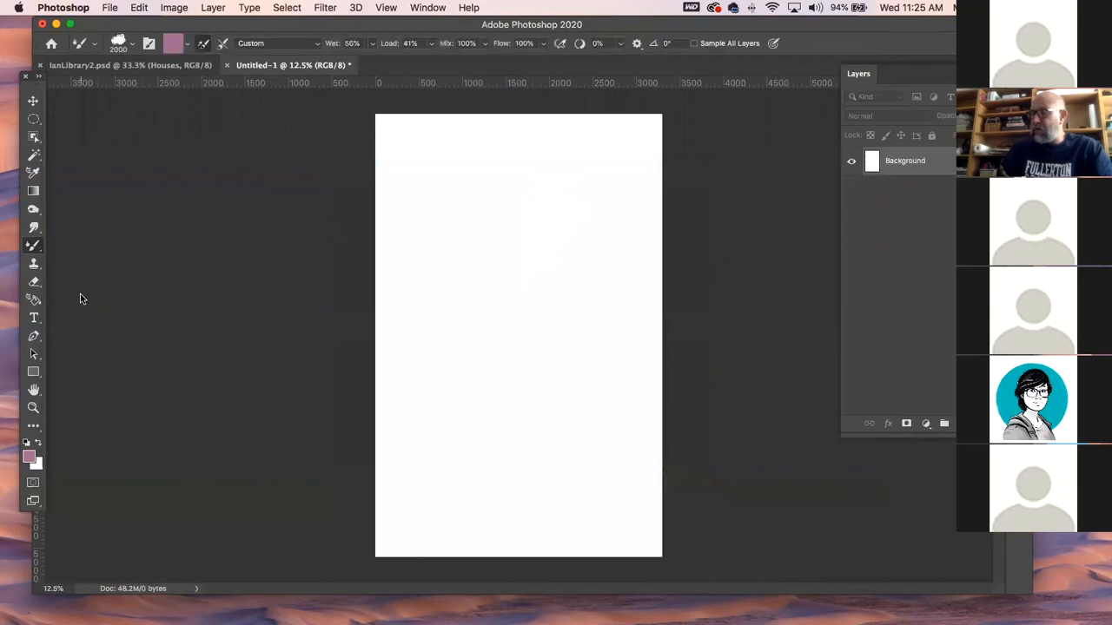
{"action": "left_click", "coordinate": [133, 45]}
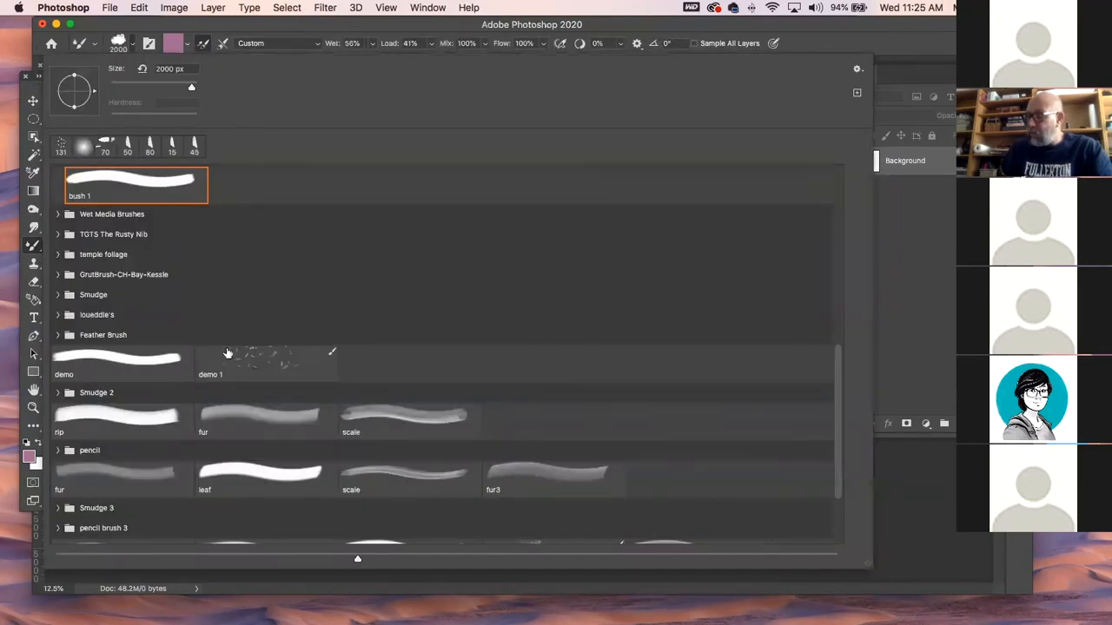
{"action": "scroll", "coordinate": [348, 487], "scroll_direction": "down", "scroll_amount": 3}
{"action": "left_click", "coordinate": [244, 529]}
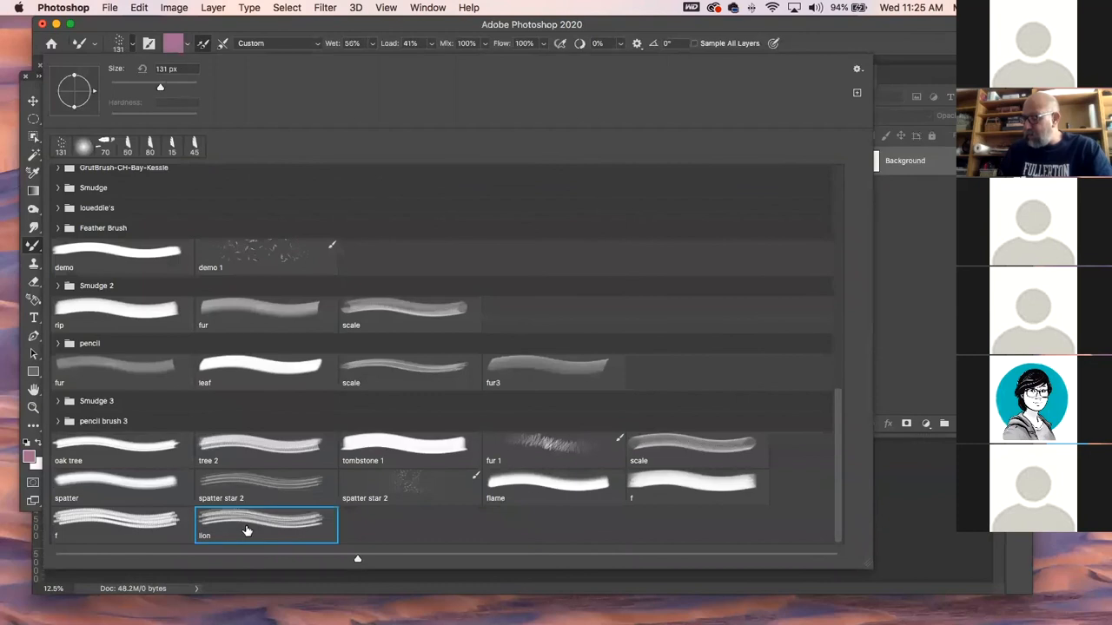
{"action": "left_click", "coordinate": [250, 26]}
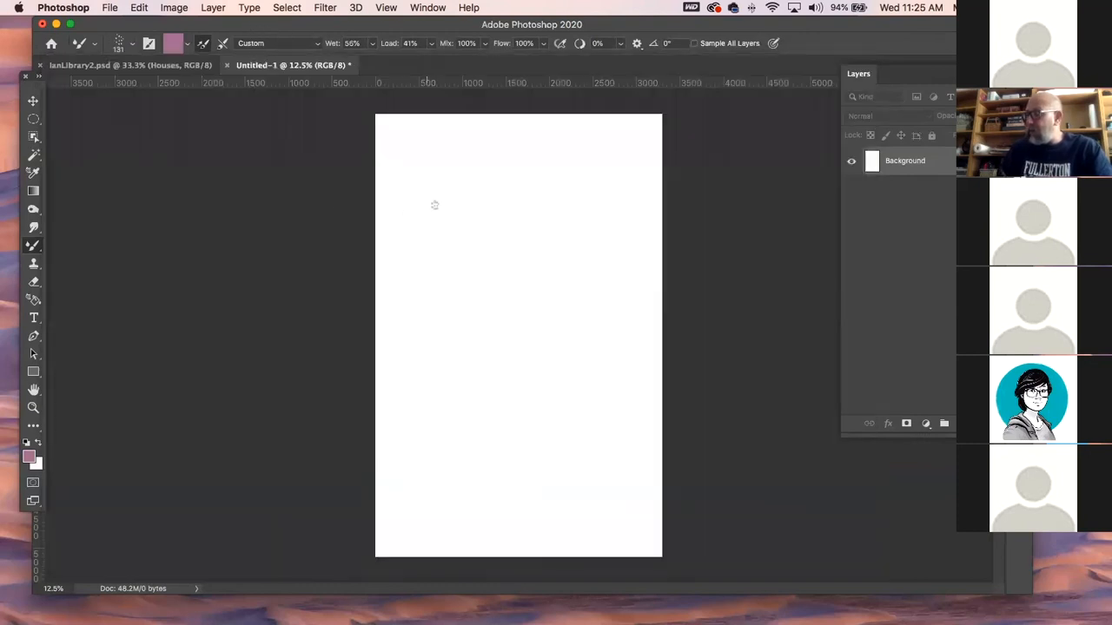
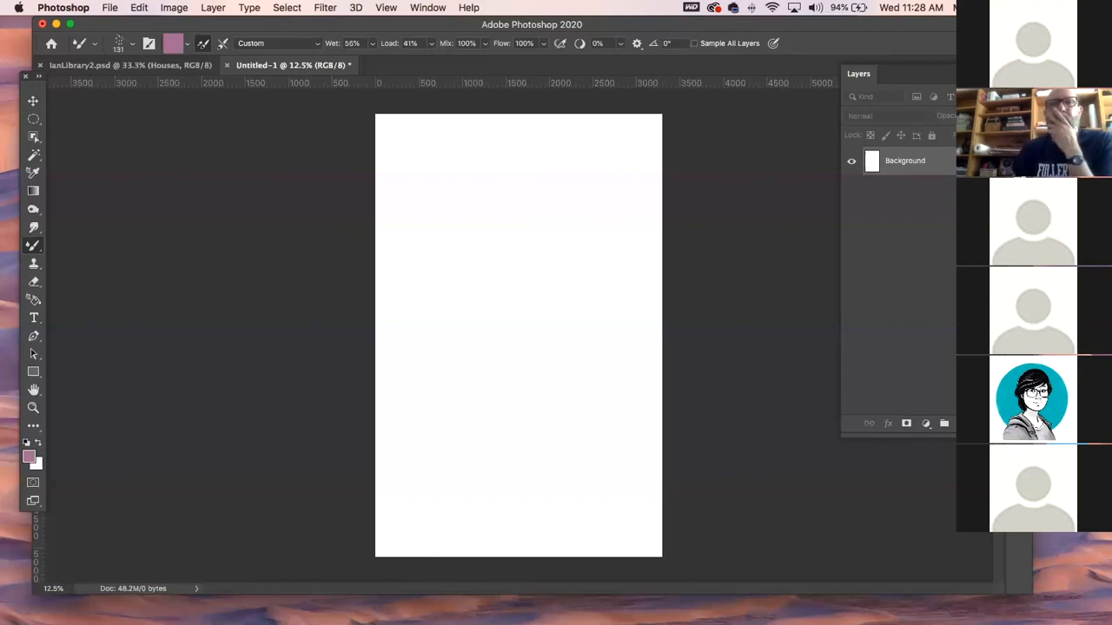
- Hide and restore the panels, then visit Finder and return to Photoshop with the night ship painting open
{"action": "key", "text": "Tab"}
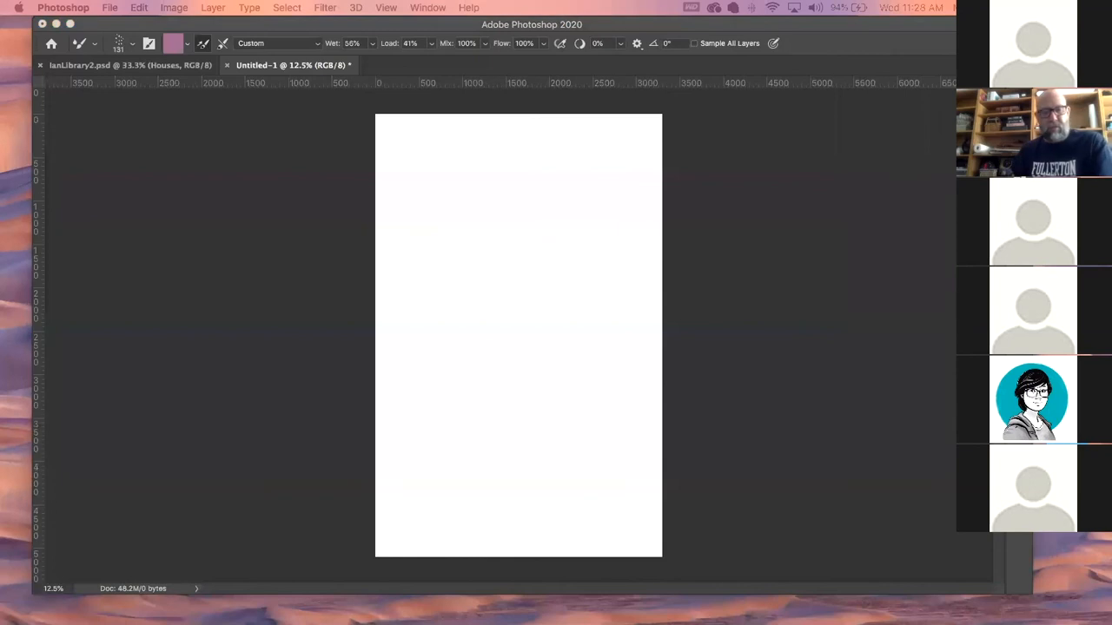
{"action": "key", "text": "Tab"}
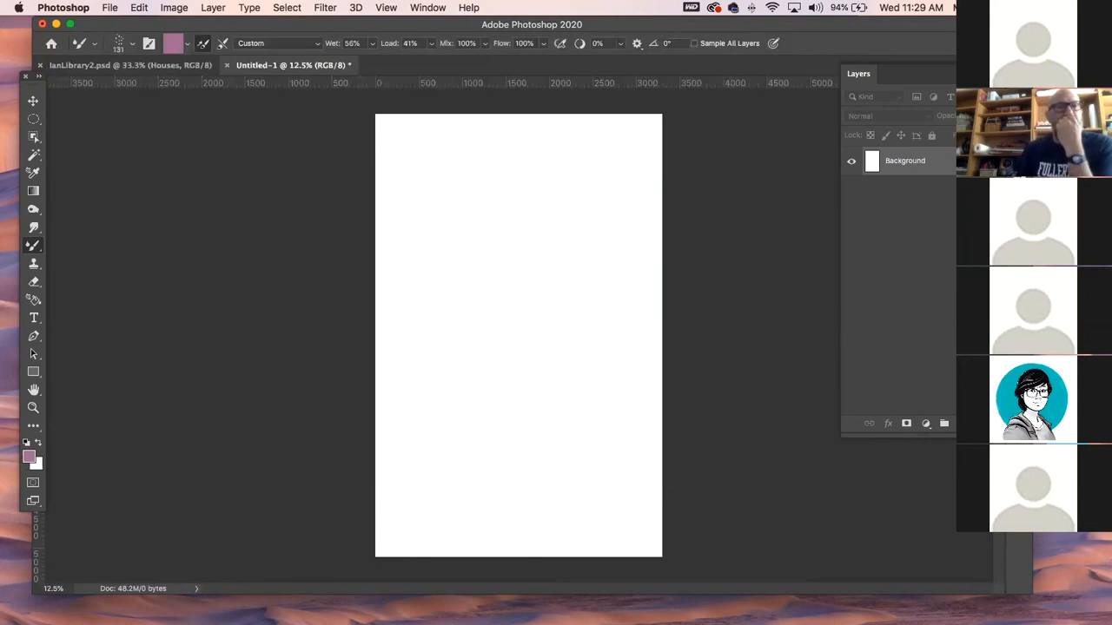
{"action": "key", "text": "super+Tab"}
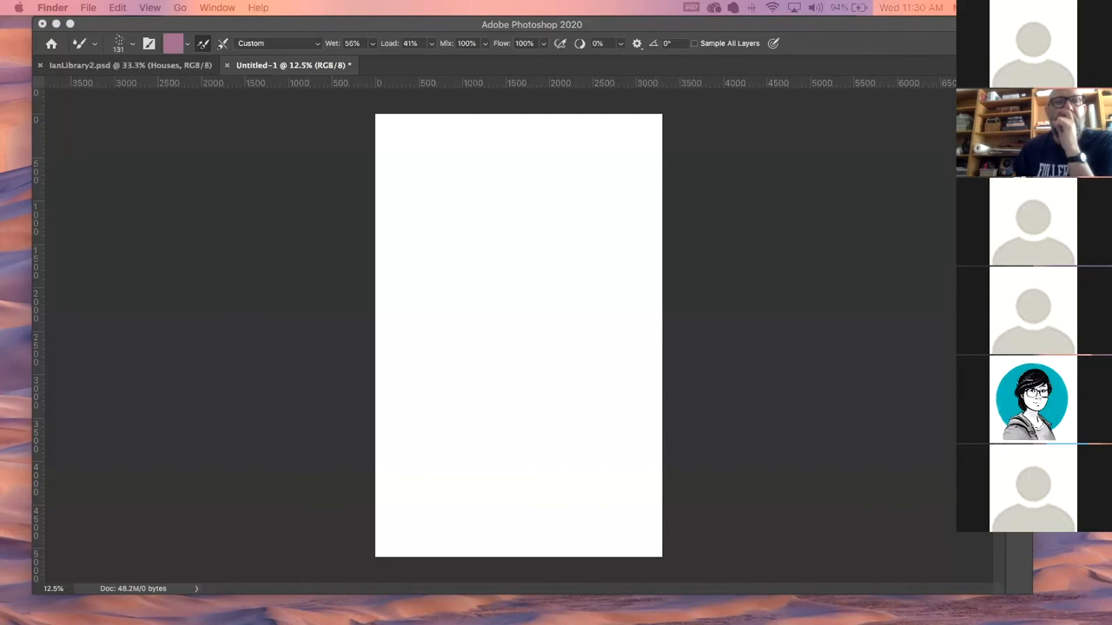
{"action": "key", "text": "super+Tab"}
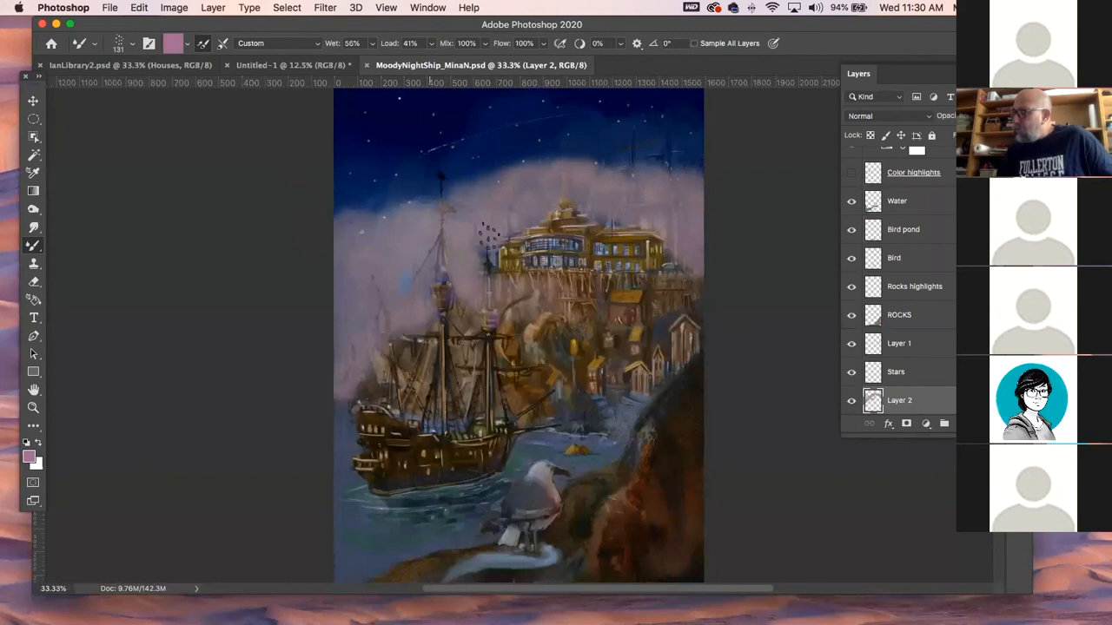
- Select the pink fog Layer 2 with the Move tool, undo a trial move, and open its blend modes
{"action": "left_click", "coordinate": [33, 103]}
{"action": "left_click", "coordinate": [134, 131]}
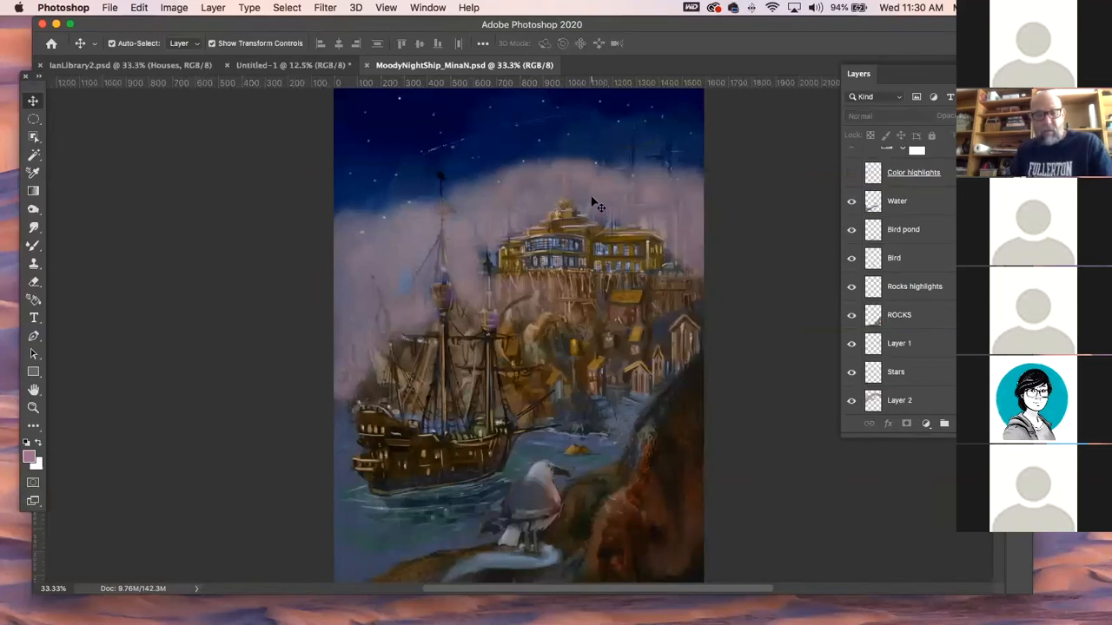
{"action": "left_click", "coordinate": [614, 192]}
{"action": "left_click_drag", "start_coordinate": [614, 192], "coordinate": [583, 123]}
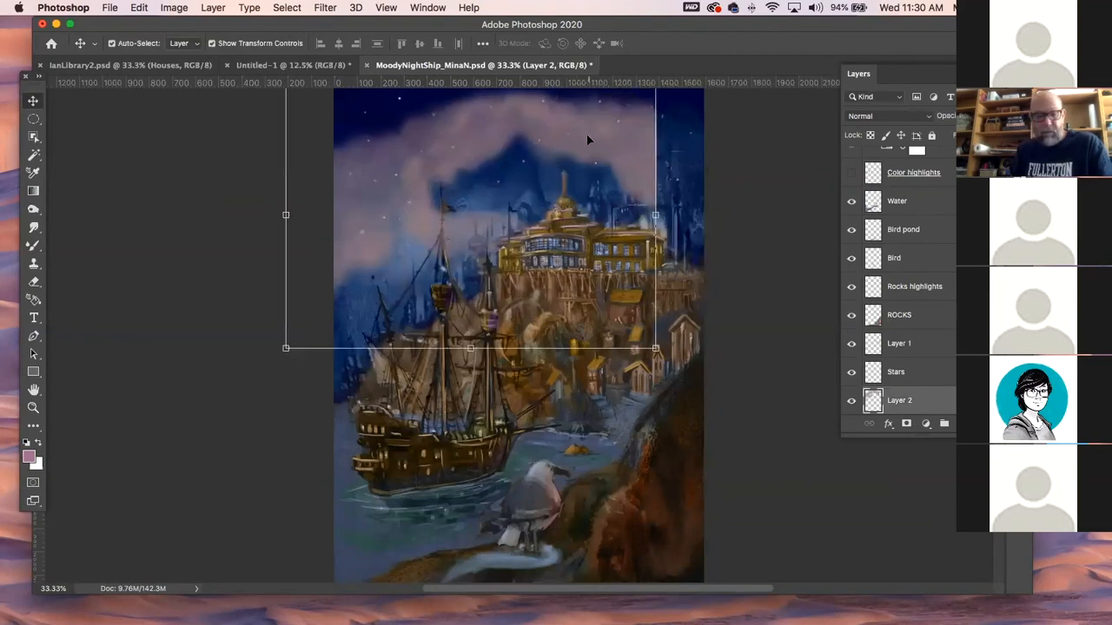
{"action": "key", "text": "super+z"}
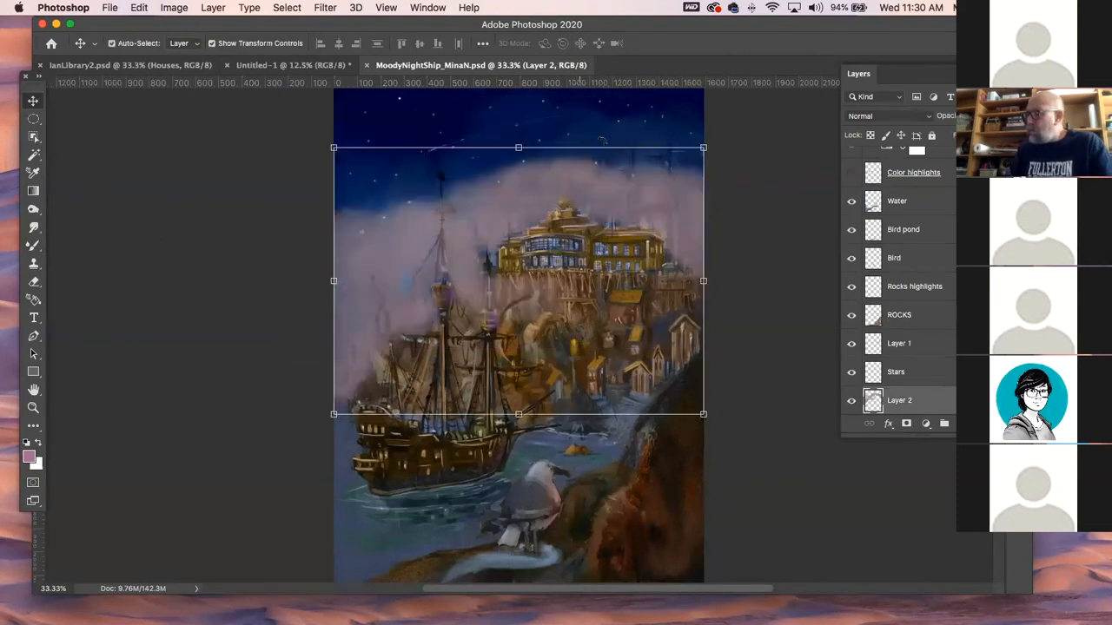
{"action": "left_click", "coordinate": [902, 116]}
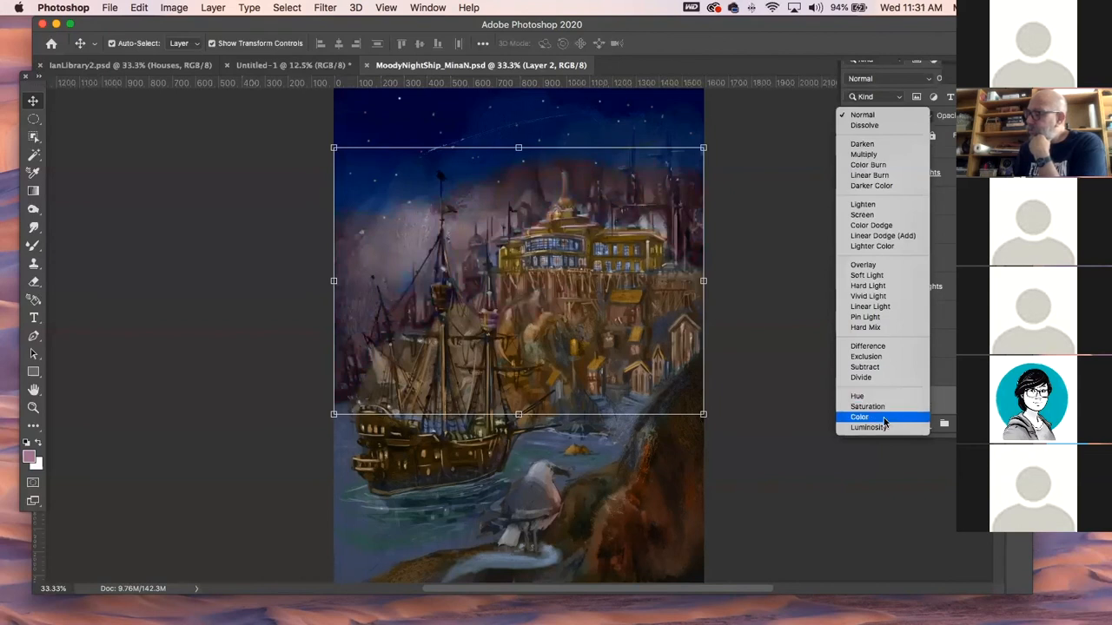
- Keep Layer 2 on Normal blending and fade its pink fog to much lower opacity
{"action": "left_click", "coordinate": [861, 115]}
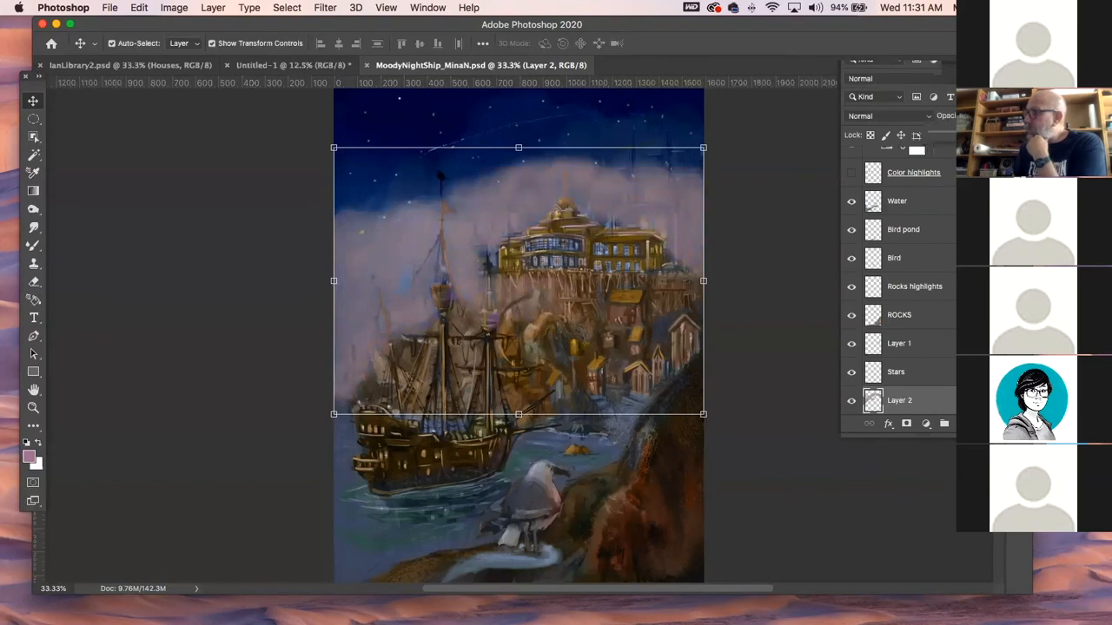
{"action": "left_click_drag", "start_coordinate": [1014, 141], "coordinate": [975, 140]}
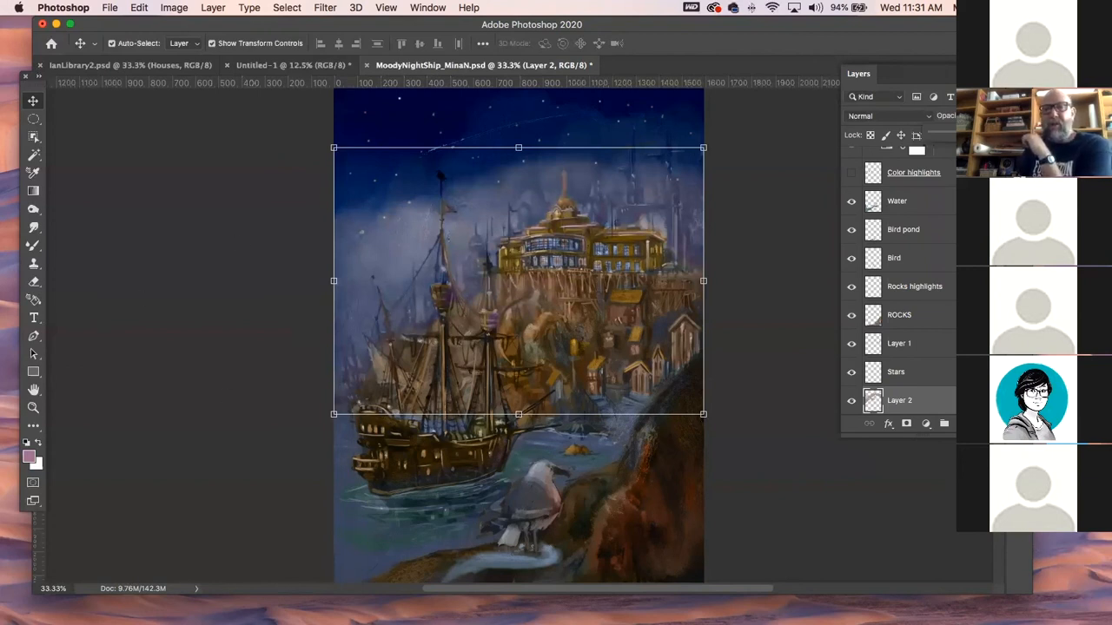
{"action": "left_click", "coordinate": [179, 249]}
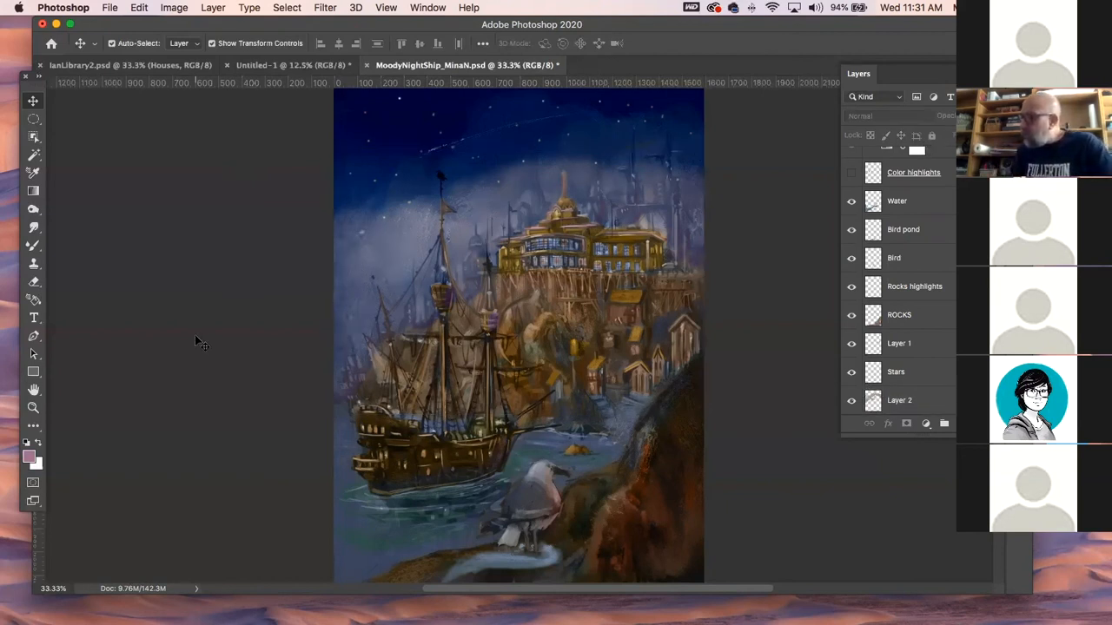
{"action": "left_click", "coordinate": [410, 234]}
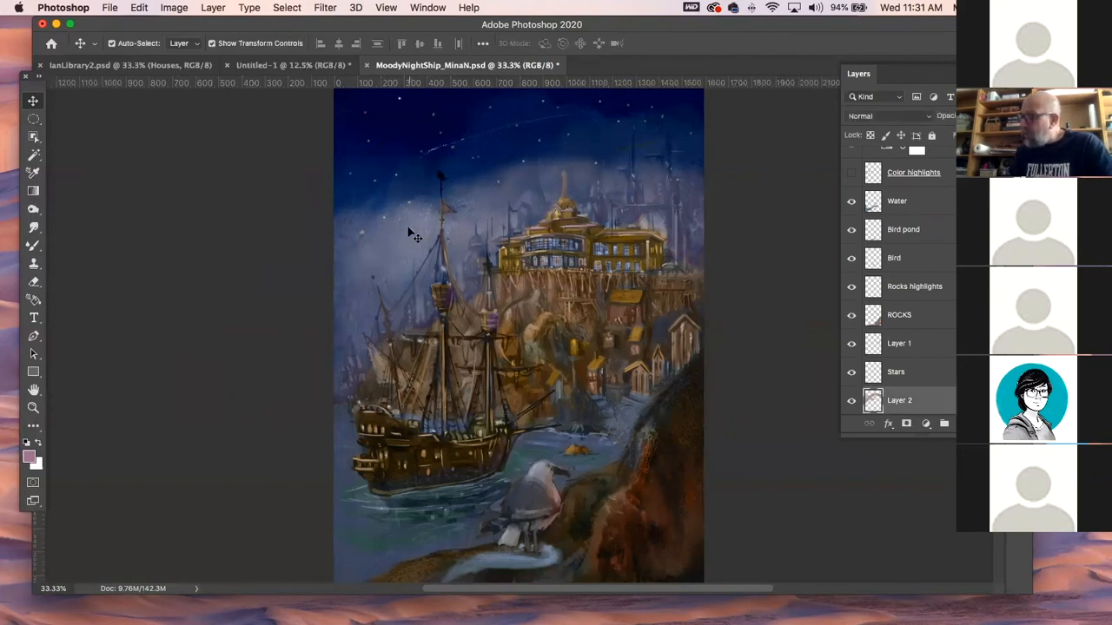
{"action": "left_click", "coordinate": [256, 251]}
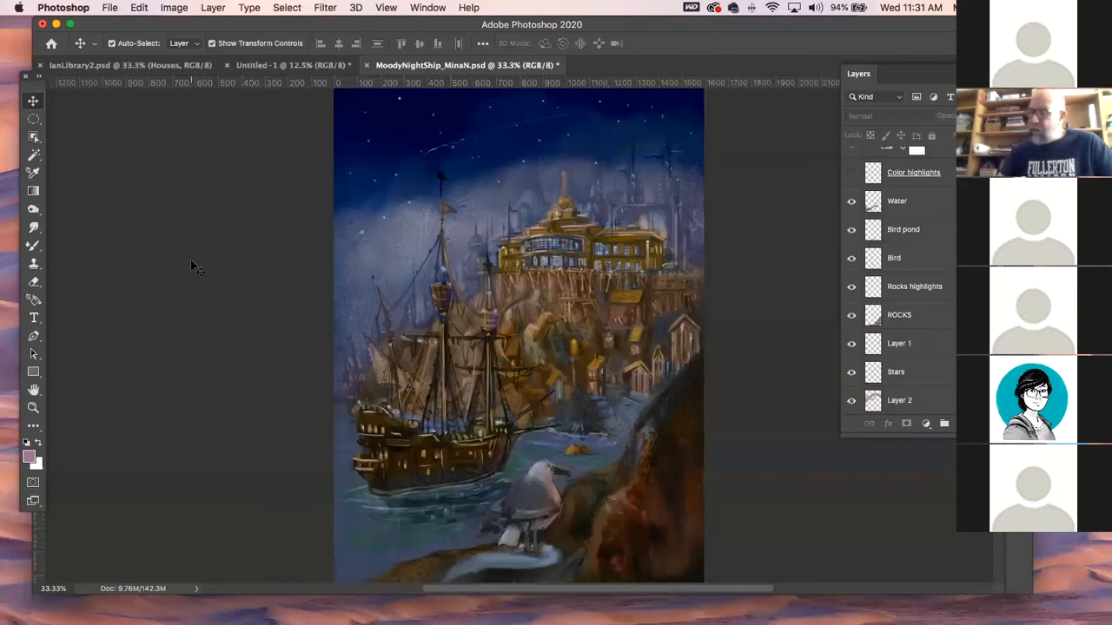
{"action": "left_click", "coordinate": [34, 247]}
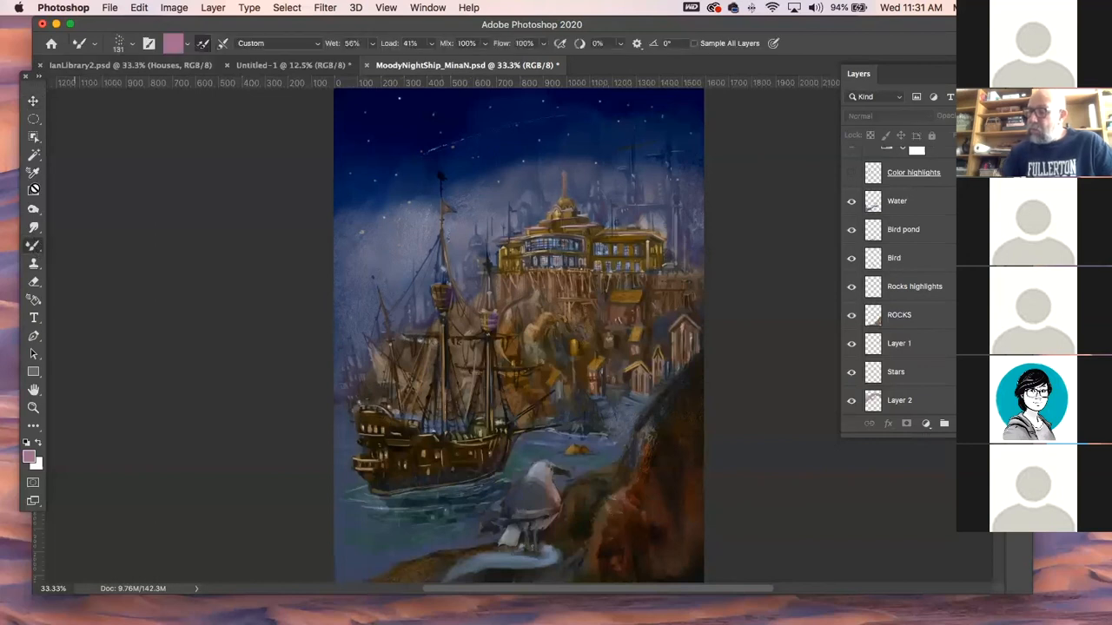
- Switch to the standard Brush tool with the Soft Round preset from General Brushes
{"action": "left_click", "coordinate": [35, 249]}
{"action": "left_click", "coordinate": [88, 245]}
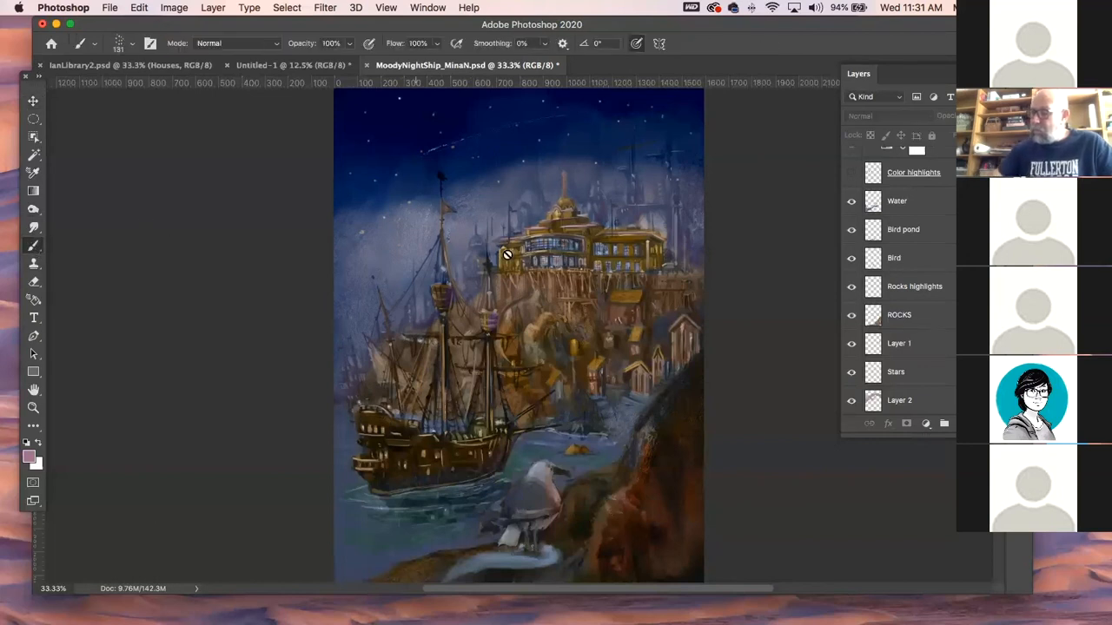
{"action": "left_click", "coordinate": [128, 46]}
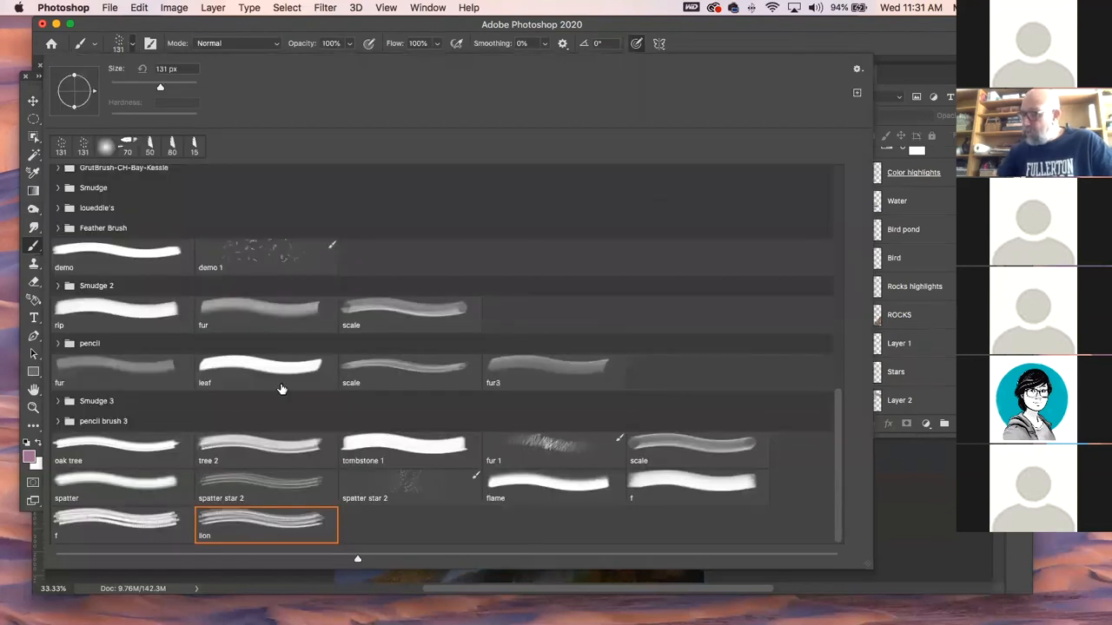
{"action": "scroll", "coordinate": [834, 441], "scroll_direction": "up", "scroll_amount": 15}
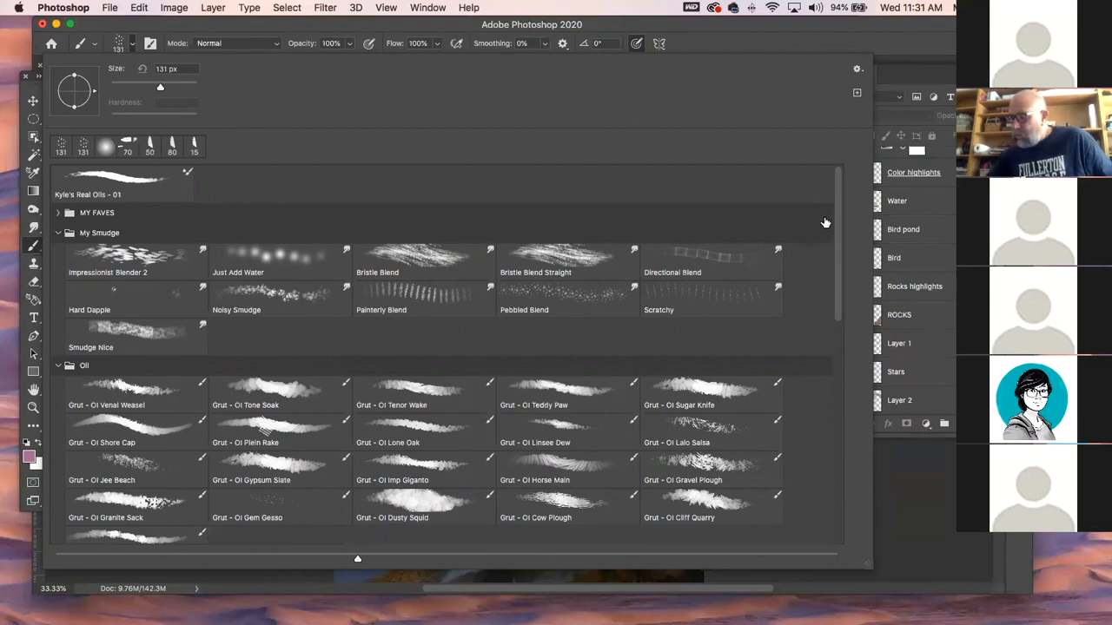
{"action": "left_click", "coordinate": [58, 213]}
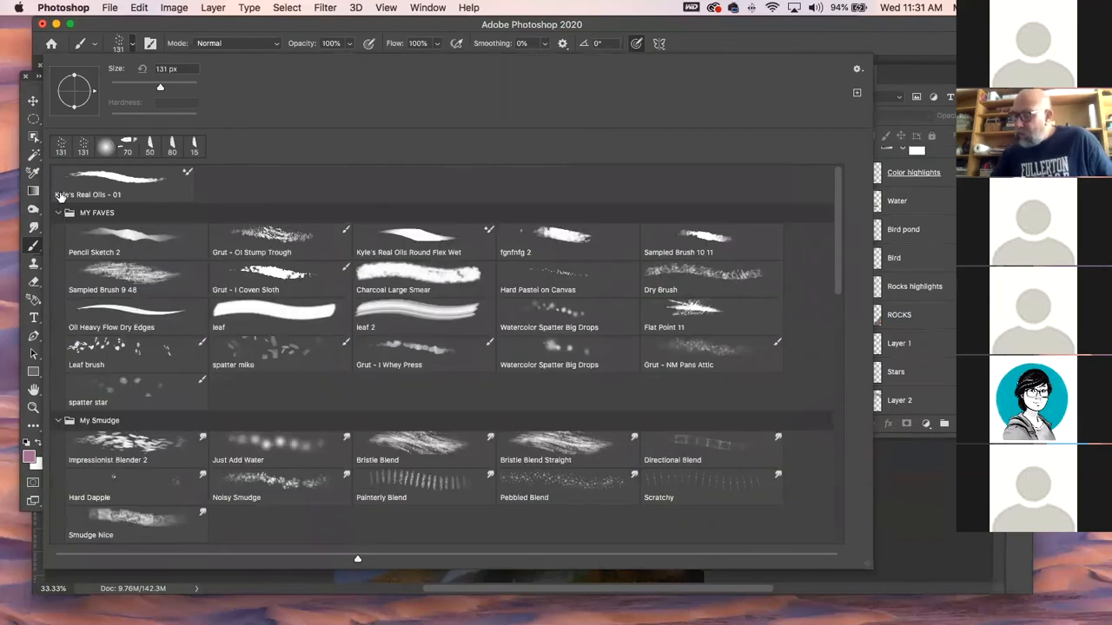
{"action": "left_click", "coordinate": [59, 212]}
{"action": "left_click", "coordinate": [58, 233]}
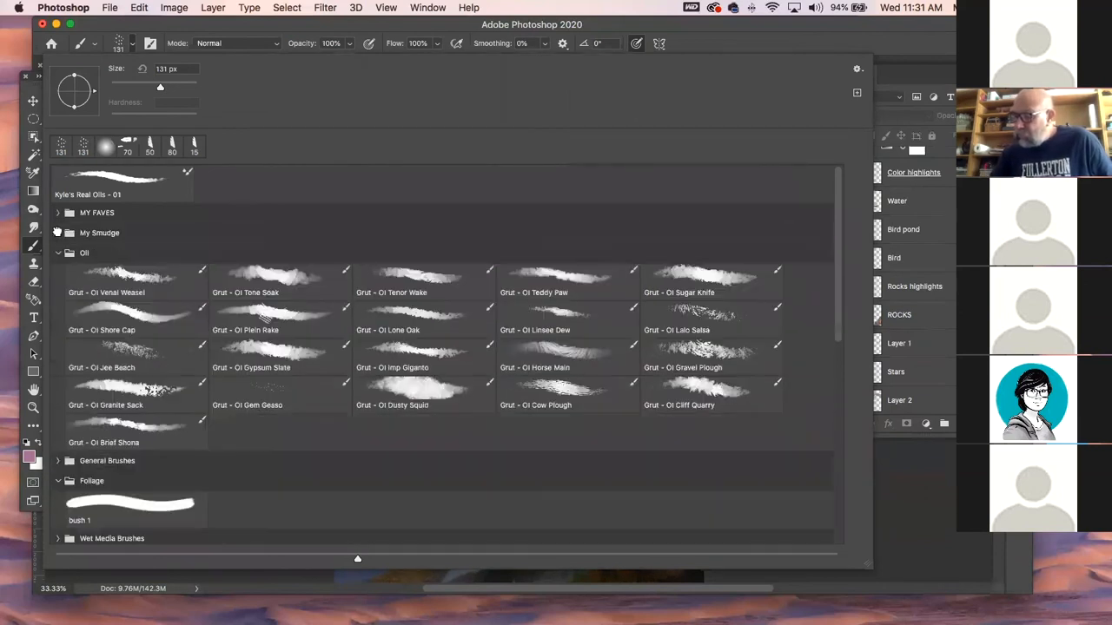
{"action": "left_click", "coordinate": [59, 460]}
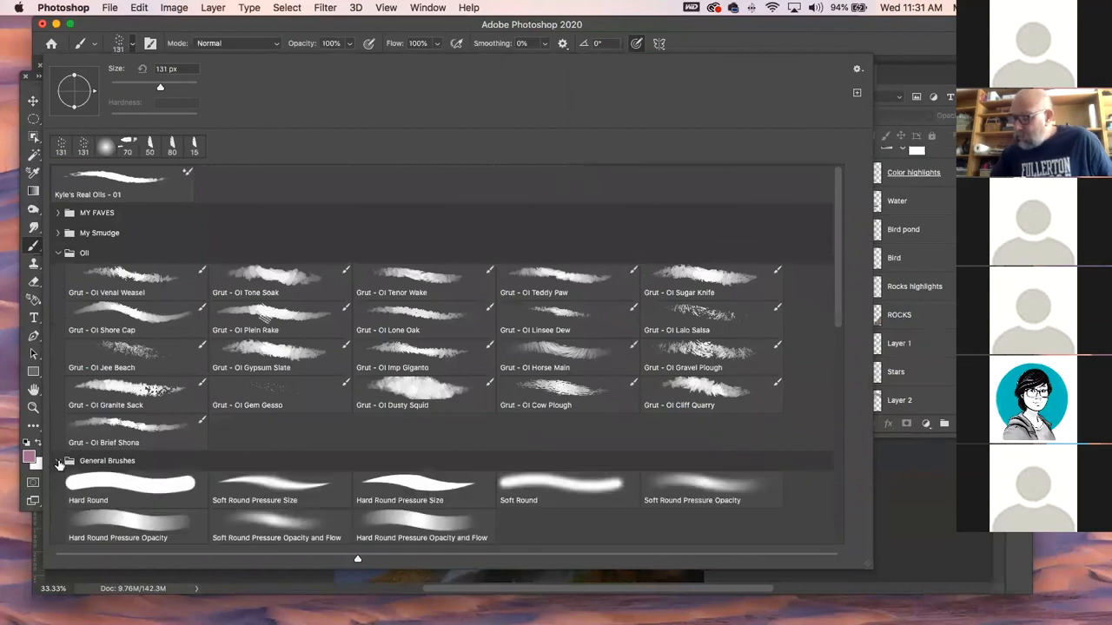
{"action": "left_click", "coordinate": [170, 483]}
{"action": "left_click", "coordinate": [585, 491]}
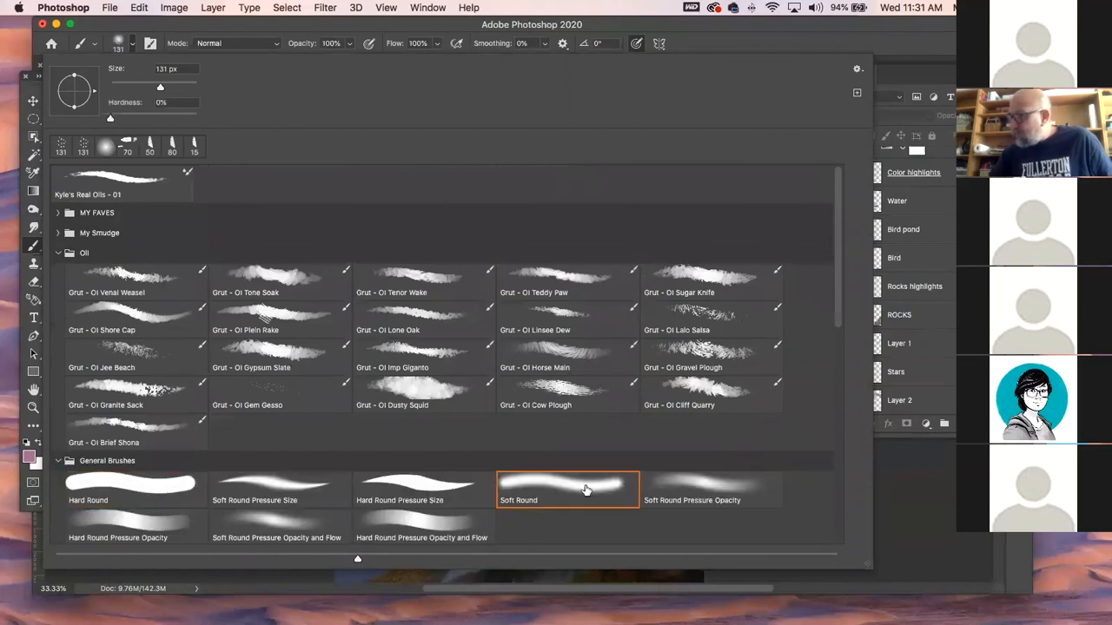
{"action": "key", "text": "Return"}
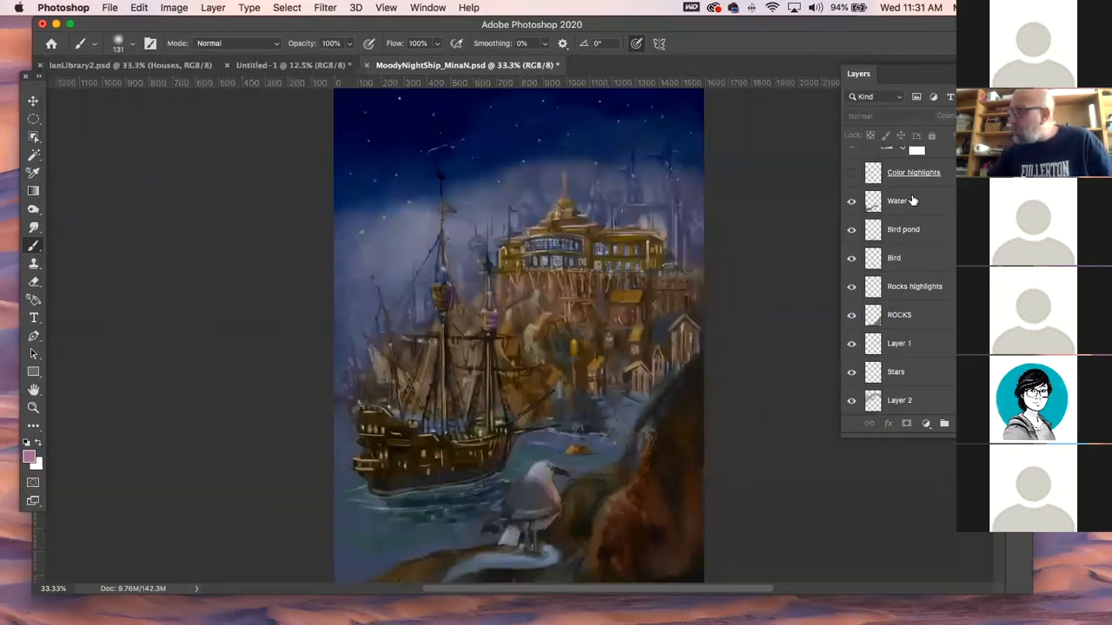
- Add a new layer above Pastel Ship highlights, with a 200 px brush at 14% opacity
{"action": "scroll", "coordinate": [942, 184], "scroll_direction": "up", "scroll_amount": 4}
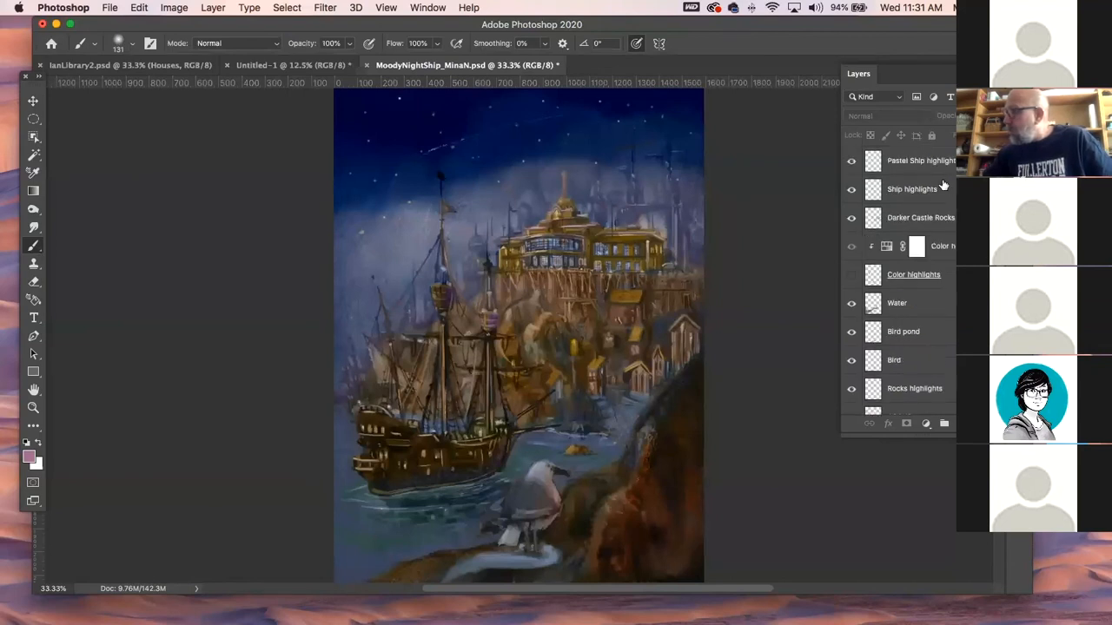
{"action": "left_click", "coordinate": [954, 164]}
{"action": "left_click", "coordinate": [961, 424]}
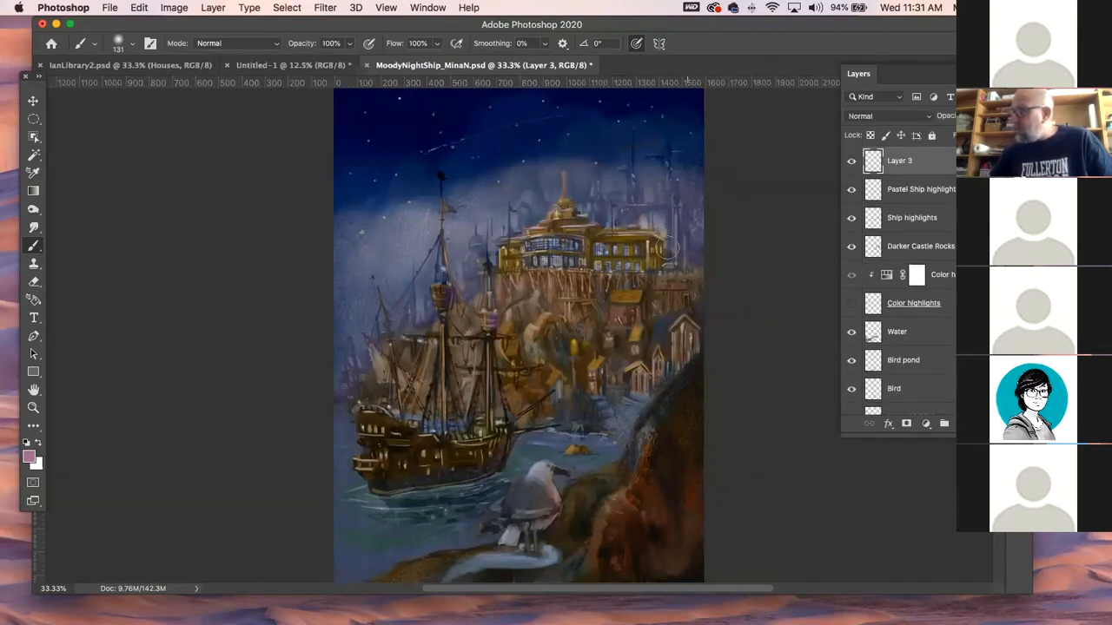
{"action": "key", "text": "bracketright"}
{"action": "key", "text": "bracketright"}
{"action": "key", "text": "bracketright"}
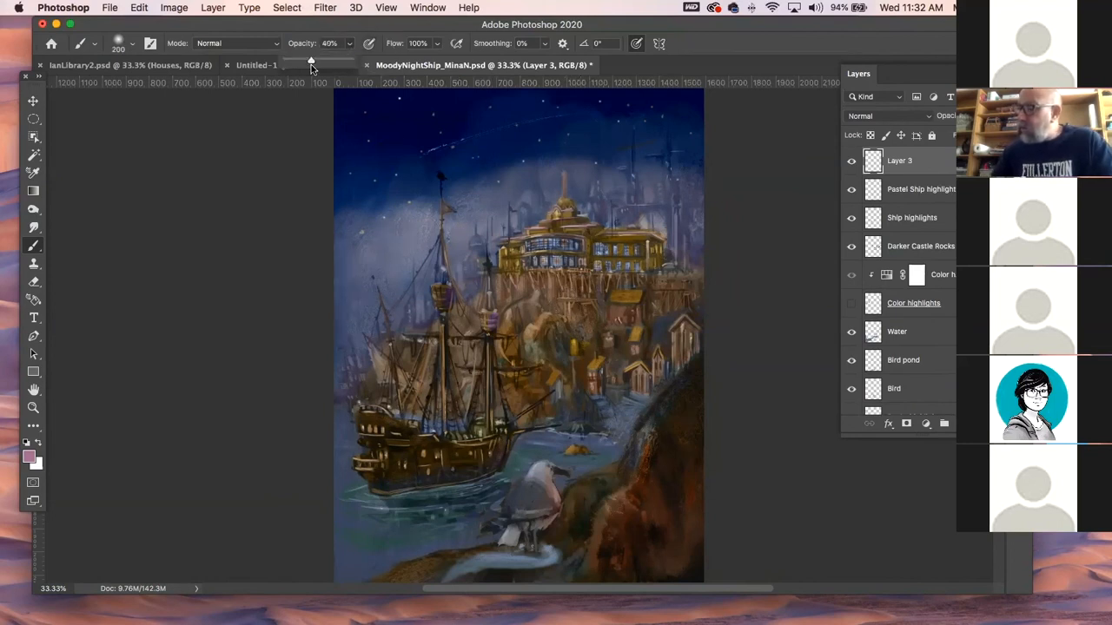
{"action": "left_click_drag", "start_coordinate": [311, 62], "coordinate": [294, 62]}
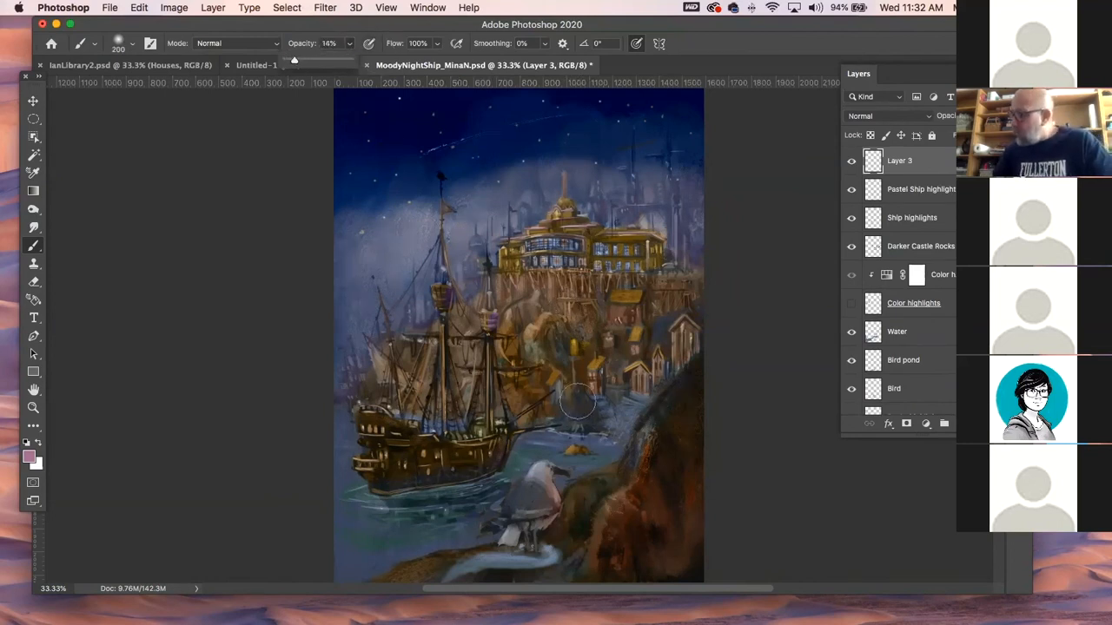
- Brush faint pink haze across the water by the ship, undoing the last strokes
{"action": "mouse_move", "coordinate": [556, 433]}
{"action": "left_mouse_down"}
{"action": "mouse_move", "coordinate": [553, 448]}
{"action": "mouse_move", "coordinate": [600, 433]}
{"action": "mouse_move", "coordinate": [373, 408]}
{"action": "mouse_move", "coordinate": [378, 388]}
{"action": "mouse_move", "coordinate": [337, 388]}
{"action": "mouse_move", "coordinate": [330, 399]}
{"action": "mouse_move", "coordinate": [401, 350]}
{"action": "mouse_move", "coordinate": [363, 363]}
{"action": "mouse_move", "coordinate": [315, 407]}
{"action": "mouse_move", "coordinate": [558, 368]}
{"action": "mouse_move", "coordinate": [651, 403]}
{"action": "mouse_move", "coordinate": [625, 423]}
{"action": "mouse_move", "coordinate": [560, 440]}
{"action": "mouse_move", "coordinate": [622, 446]}
{"action": "mouse_move", "coordinate": [670, 401]}
{"action": "left_mouse_up"}
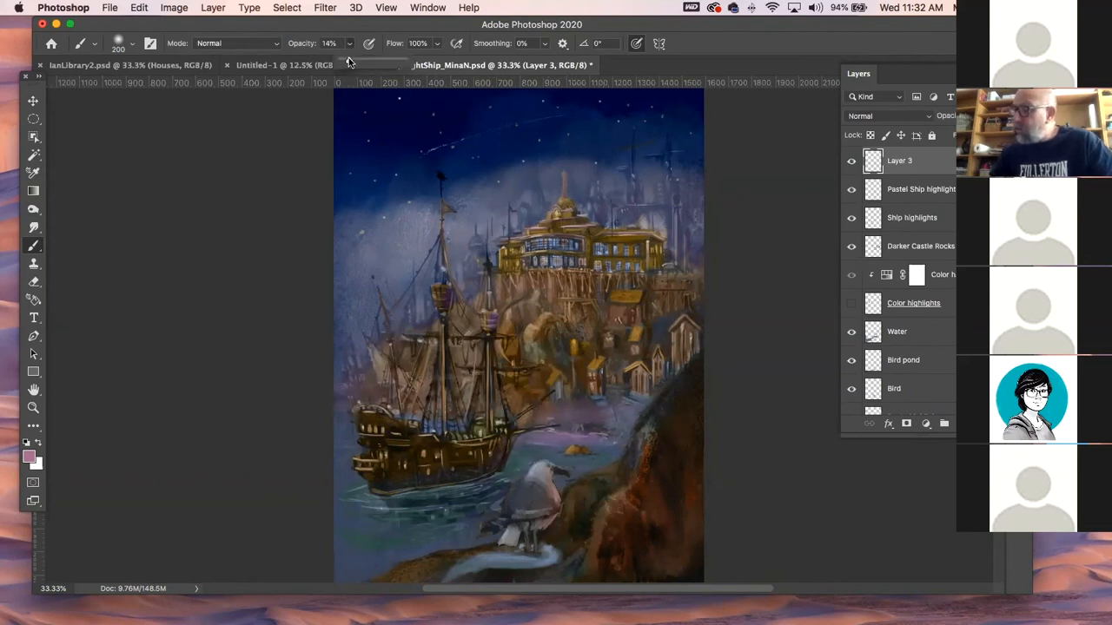
{"action": "left_click_drag", "start_coordinate": [610, 412], "coordinate": [545, 411]}
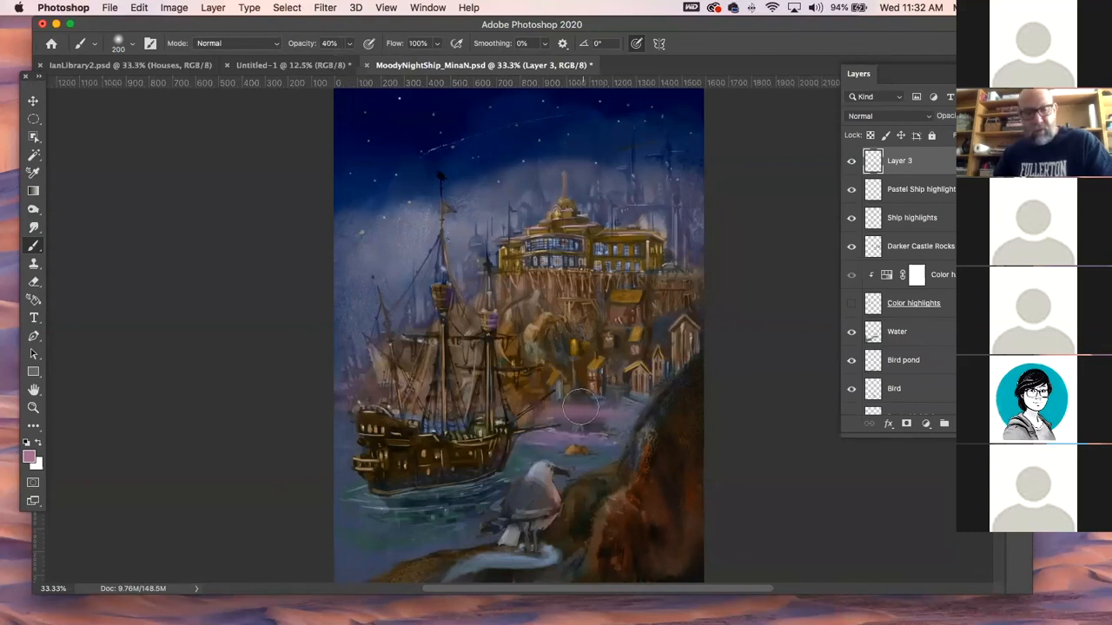
{"action": "mouse_move", "coordinate": [536, 412]}
{"action": "left_mouse_down"}
{"action": "mouse_move", "coordinate": [633, 409]}
{"action": "mouse_move", "coordinate": [540, 424]}
{"action": "mouse_move", "coordinate": [601, 431]}
{"action": "mouse_move", "coordinate": [538, 438]}
{"action": "mouse_move", "coordinate": [597, 448]}
{"action": "left_mouse_up"}
{"action": "key", "text": "super+z"}
{"action": "key", "text": "super+z"}
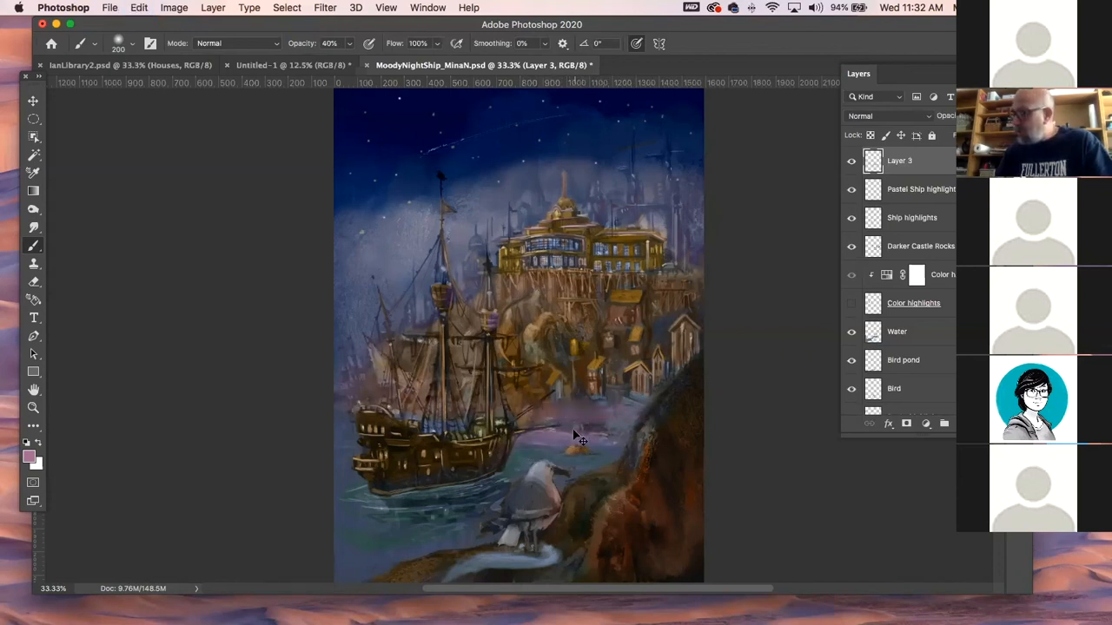
- Paint faint white haze at 12% opacity over the water by the bowsprit
{"action": "left_click", "coordinate": [38, 444]}
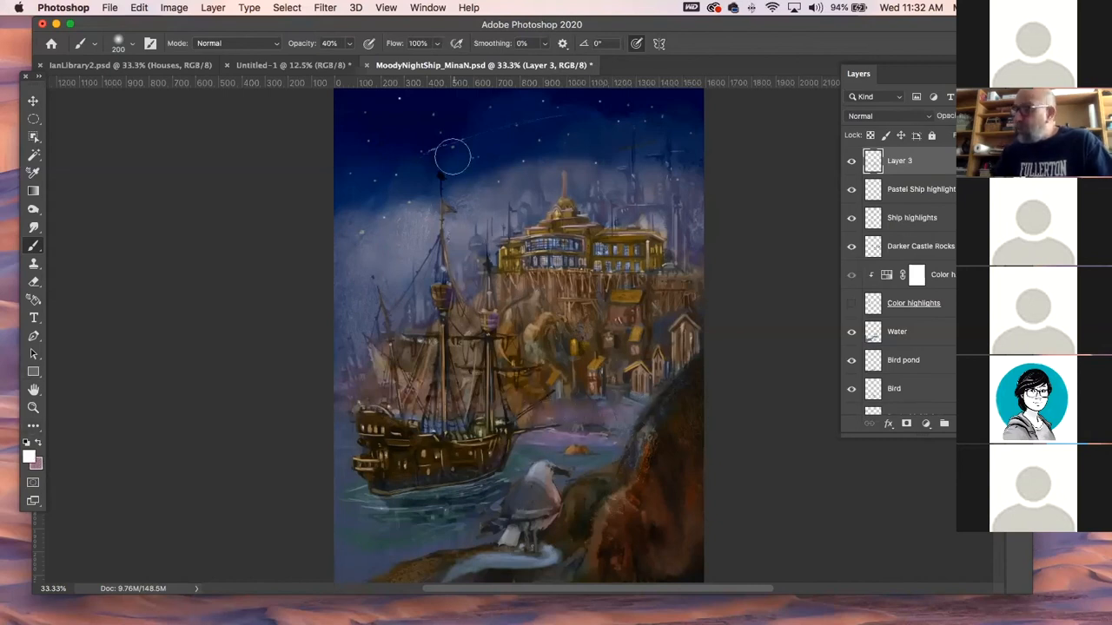
{"action": "left_click", "coordinate": [350, 48]}
{"action": "left_click_drag", "start_coordinate": [351, 63], "coordinate": [327, 62]}
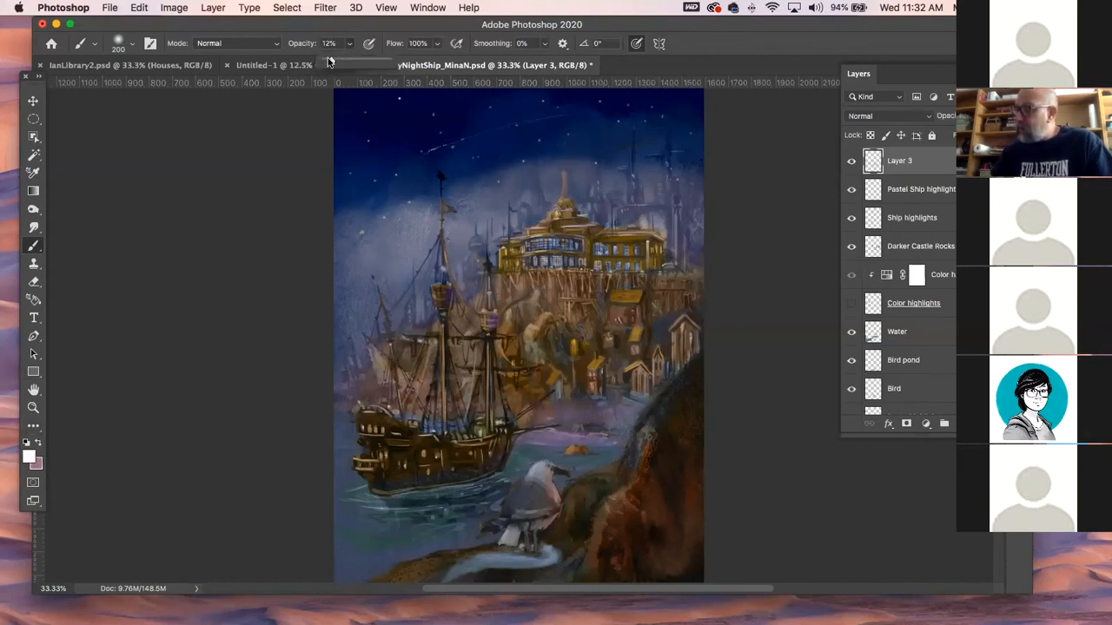
{"action": "mouse_move", "coordinate": [528, 422]}
{"action": "left_mouse_down"}
{"action": "mouse_move", "coordinate": [635, 417]}
{"action": "mouse_move", "coordinate": [530, 431]}
{"action": "mouse_move", "coordinate": [609, 431]}
{"action": "mouse_move", "coordinate": [537, 429]}
{"action": "mouse_move", "coordinate": [582, 435]}
{"action": "mouse_move", "coordinate": [522, 441]}
{"action": "mouse_move", "coordinate": [582, 446]}
{"action": "mouse_move", "coordinate": [531, 452]}
{"action": "mouse_move", "coordinate": [595, 450]}
{"action": "mouse_move", "coordinate": [500, 457]}
{"action": "mouse_move", "coordinate": [599, 430]}
{"action": "mouse_move", "coordinate": [411, 393]}
{"action": "mouse_move", "coordinate": [340, 403]}
{"action": "mouse_move", "coordinate": [483, 408]}
{"action": "mouse_move", "coordinate": [443, 402]}
{"action": "mouse_move", "coordinate": [481, 425]}
{"action": "mouse_move", "coordinate": [544, 397]}
{"action": "mouse_move", "coordinate": [625, 403]}
{"action": "mouse_move", "coordinate": [575, 398]}
{"action": "mouse_move", "coordinate": [608, 404]}
{"action": "mouse_move", "coordinate": [543, 410]}
{"action": "mouse_move", "coordinate": [591, 408]}
{"action": "mouse_move", "coordinate": [545, 394]}
{"action": "mouse_move", "coordinate": [662, 395]}
{"action": "mouse_move", "coordinate": [350, 393]}
{"action": "mouse_move", "coordinate": [422, 385]}
{"action": "mouse_move", "coordinate": [443, 401]}
{"action": "mouse_move", "coordinate": [640, 410]}
{"action": "mouse_move", "coordinate": [531, 426]}
{"action": "mouse_move", "coordinate": [637, 431]}
{"action": "mouse_move", "coordinate": [551, 452]}
{"action": "mouse_move", "coordinate": [599, 402]}
{"action": "mouse_move", "coordinate": [536, 380]}
{"action": "mouse_move", "coordinate": [641, 386]}
{"action": "mouse_move", "coordinate": [580, 382]}
{"action": "mouse_move", "coordinate": [619, 383]}
{"action": "left_mouse_up"}
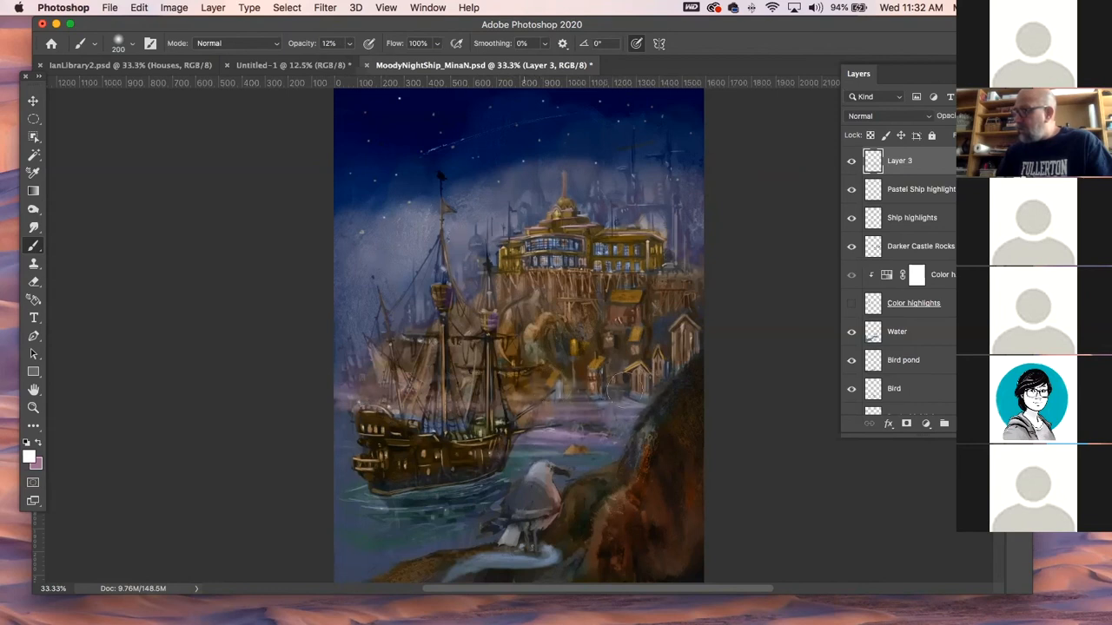
{"action": "left_click", "coordinate": [34, 225]}
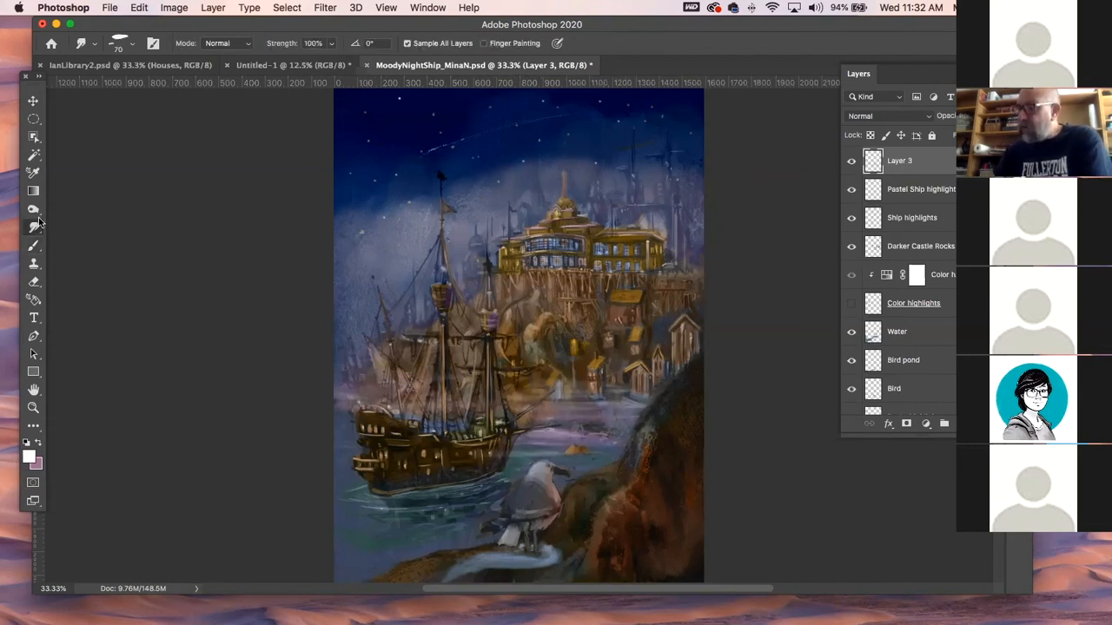
- Choose the Just Add Water preset from the My Smudge folder for the Smudge tool
{"action": "left_click", "coordinate": [131, 47]}
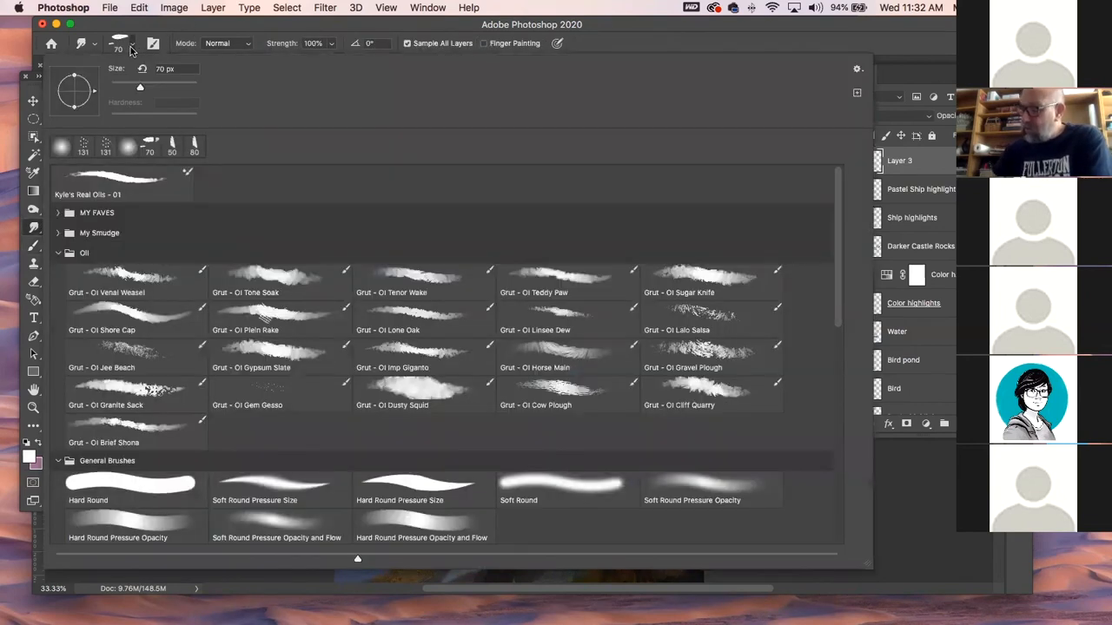
{"action": "left_click", "coordinate": [58, 232]}
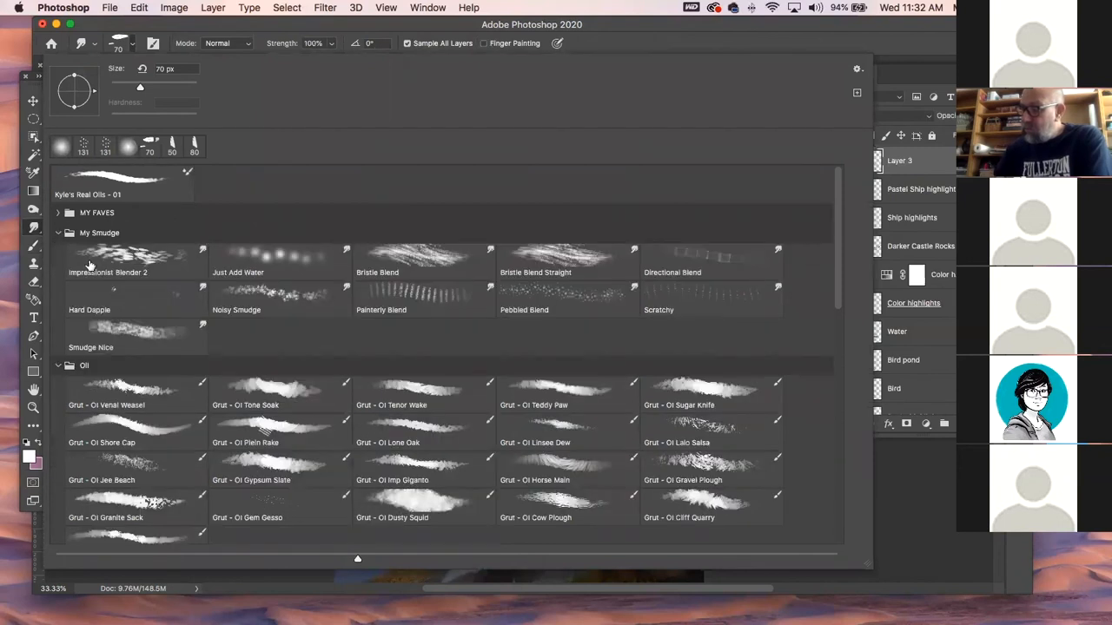
{"action": "left_click", "coordinate": [316, 265]}
{"action": "left_click", "coordinate": [249, 26]}
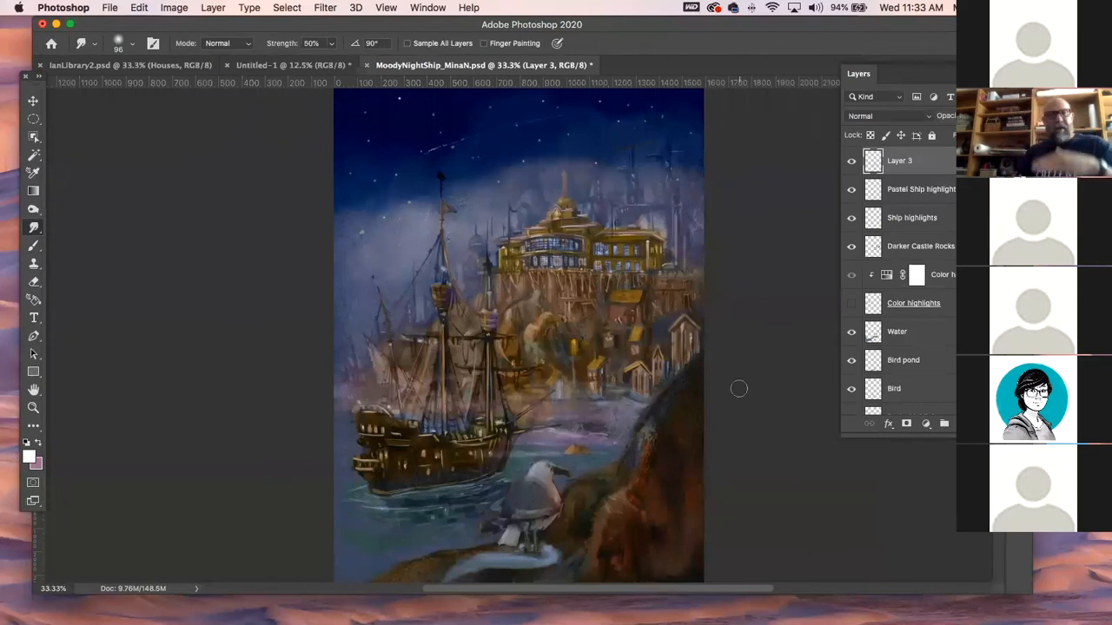
- Brush pale haze over the shoreline houses, water and lower sails, then smudge it along the shore
{"action": "key", "text": "b"}
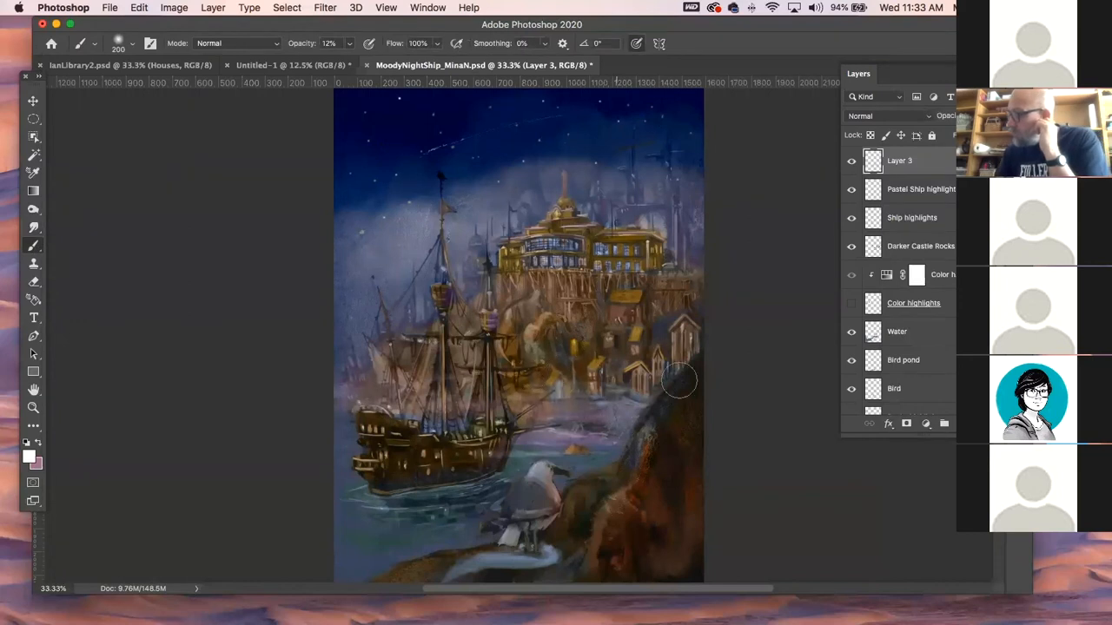
{"action": "mouse_move", "coordinate": [509, 379]}
{"action": "left_mouse_down"}
{"action": "mouse_move", "coordinate": [694, 378]}
{"action": "mouse_move", "coordinate": [504, 384]}
{"action": "mouse_move", "coordinate": [662, 397]}
{"action": "left_mouse_up"}
{"action": "mouse_move", "coordinate": [544, 422]}
{"action": "left_mouse_down"}
{"action": "mouse_move", "coordinate": [596, 412]}
{"action": "mouse_move", "coordinate": [467, 378]}
{"action": "mouse_move", "coordinate": [462, 414]}
{"action": "mouse_move", "coordinate": [351, 388]}
{"action": "mouse_move", "coordinate": [373, 386]}
{"action": "mouse_move", "coordinate": [290, 396]}
{"action": "mouse_move", "coordinate": [389, 390]}
{"action": "mouse_move", "coordinate": [284, 409]}
{"action": "mouse_move", "coordinate": [568, 429]}
{"action": "mouse_move", "coordinate": [590, 379]}
{"action": "mouse_move", "coordinate": [538, 413]}
{"action": "mouse_move", "coordinate": [461, 407]}
{"action": "mouse_move", "coordinate": [461, 430]}
{"action": "mouse_move", "coordinate": [420, 413]}
{"action": "mouse_move", "coordinate": [597, 393]}
{"action": "mouse_move", "coordinate": [530, 374]}
{"action": "mouse_move", "coordinate": [648, 387]}
{"action": "mouse_move", "coordinate": [543, 371]}
{"action": "mouse_move", "coordinate": [689, 371]}
{"action": "left_mouse_up"}
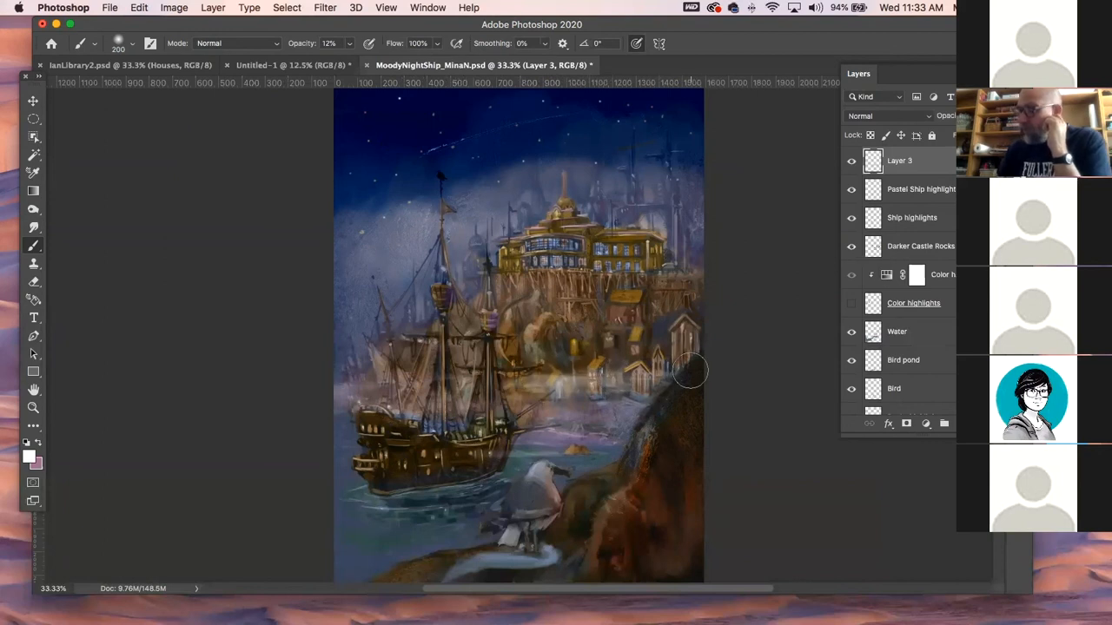
{"action": "left_click", "coordinate": [35, 228]}
{"action": "mouse_move", "coordinate": [531, 375]}
{"action": "left_mouse_down"}
{"action": "mouse_move", "coordinate": [663, 377]}
{"action": "mouse_move", "coordinate": [557, 377]}
{"action": "mouse_move", "coordinate": [518, 362]}
{"action": "mouse_move", "coordinate": [654, 370]}
{"action": "left_mouse_up"}
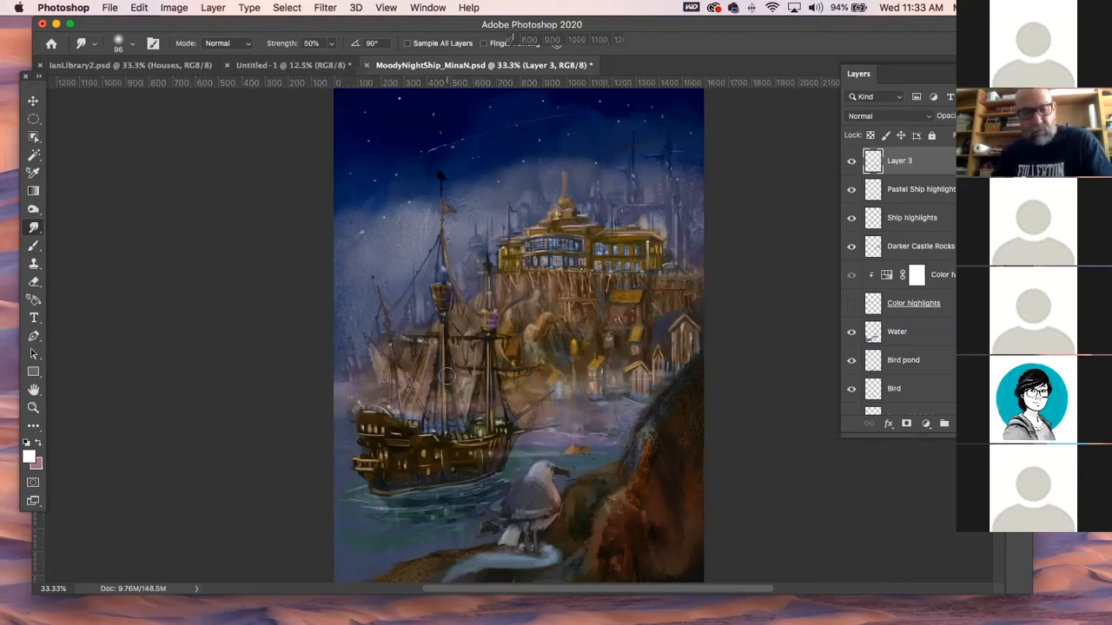
{"action": "key", "text": "e"}
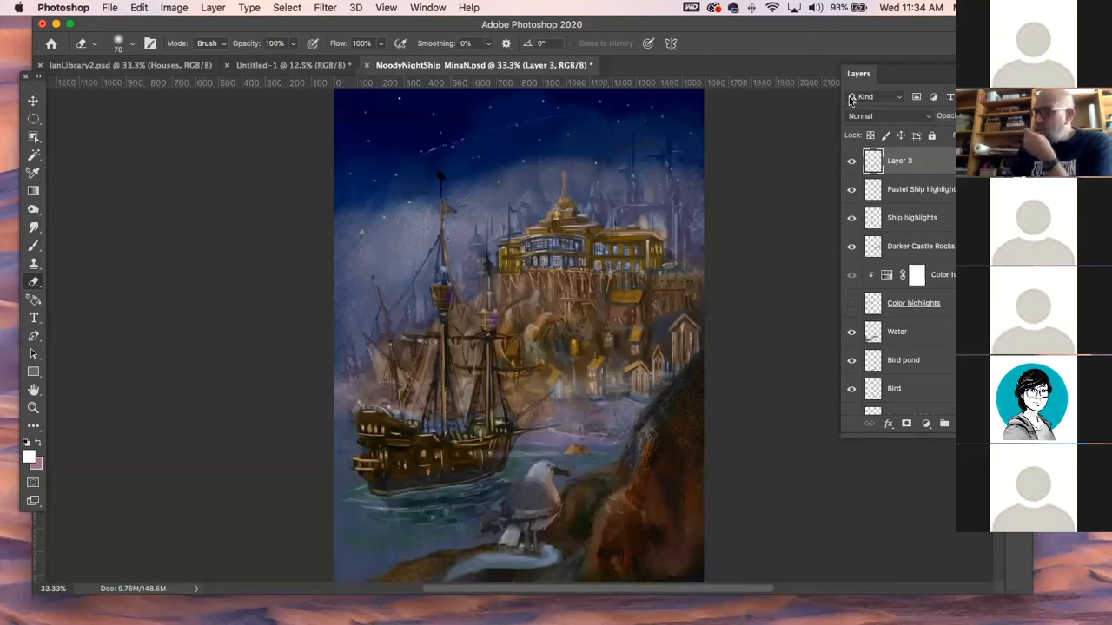
- Select the Land layer from the canvas with the Move tool, undoing an accidental shift
{"action": "left_click", "coordinate": [33, 101]}
{"action": "left_click", "coordinate": [595, 227]}
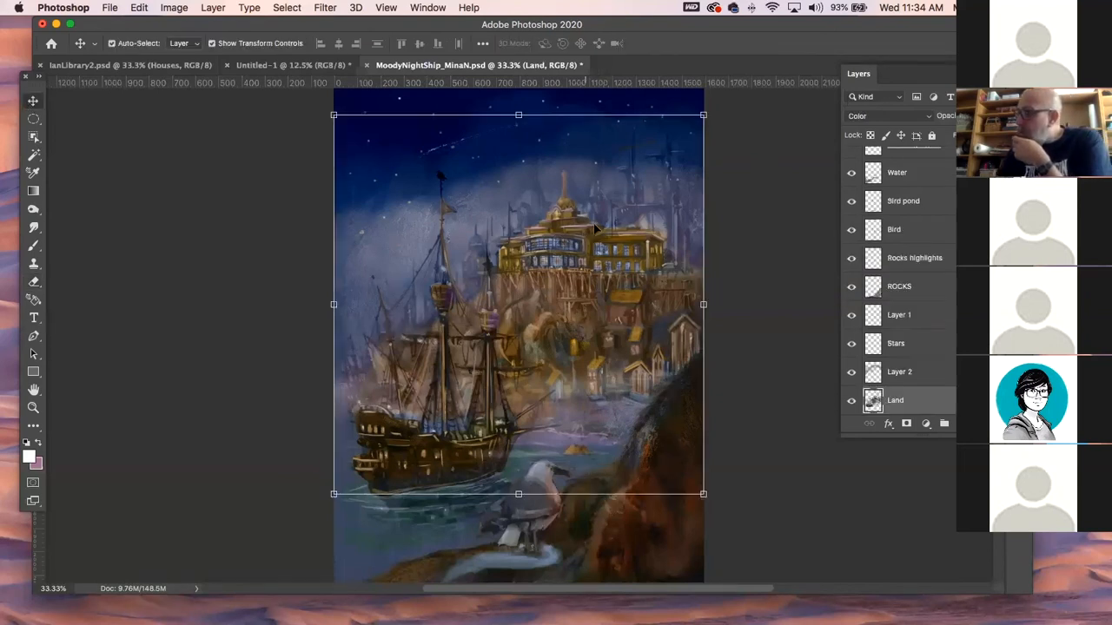
{"action": "left_click_drag", "start_coordinate": [647, 241], "coordinate": [714, 421]}
{"action": "key", "text": "super+z"}
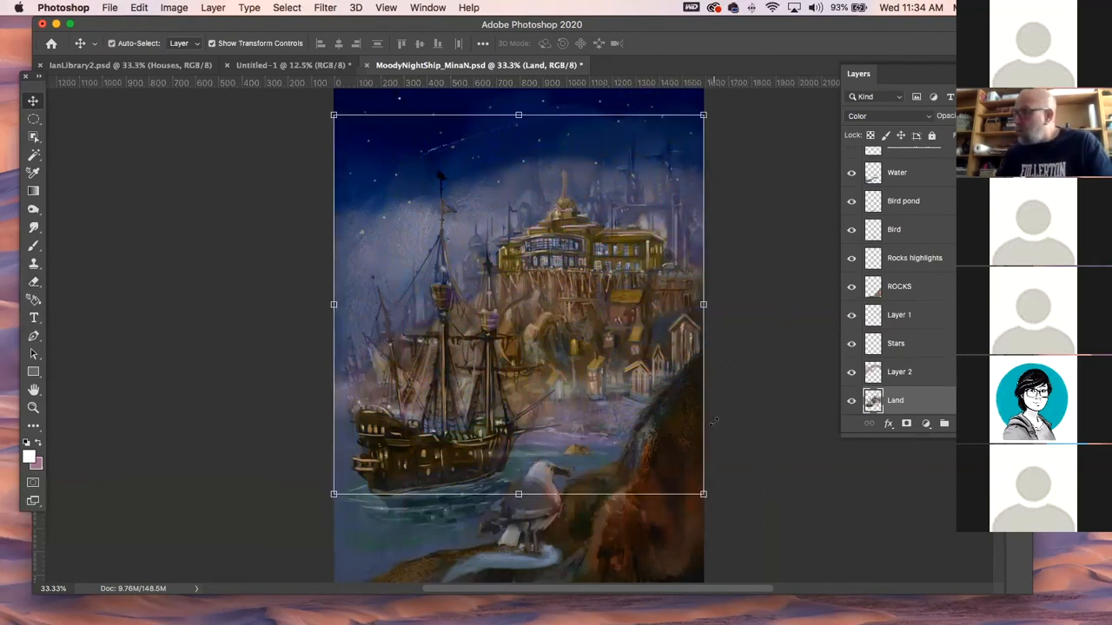
{"action": "left_click", "coordinate": [998, 116]}
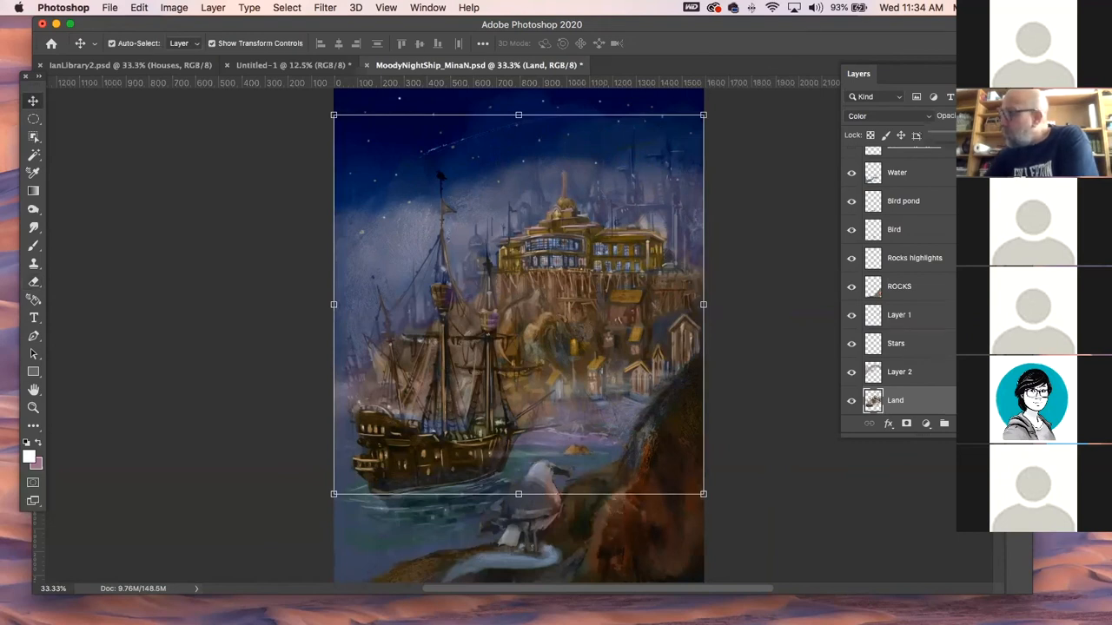
- Lower the Land layer's saturation in Hue/Saturation, after discarding a trial +25 hue shift
{"action": "key", "text": "super+u"}
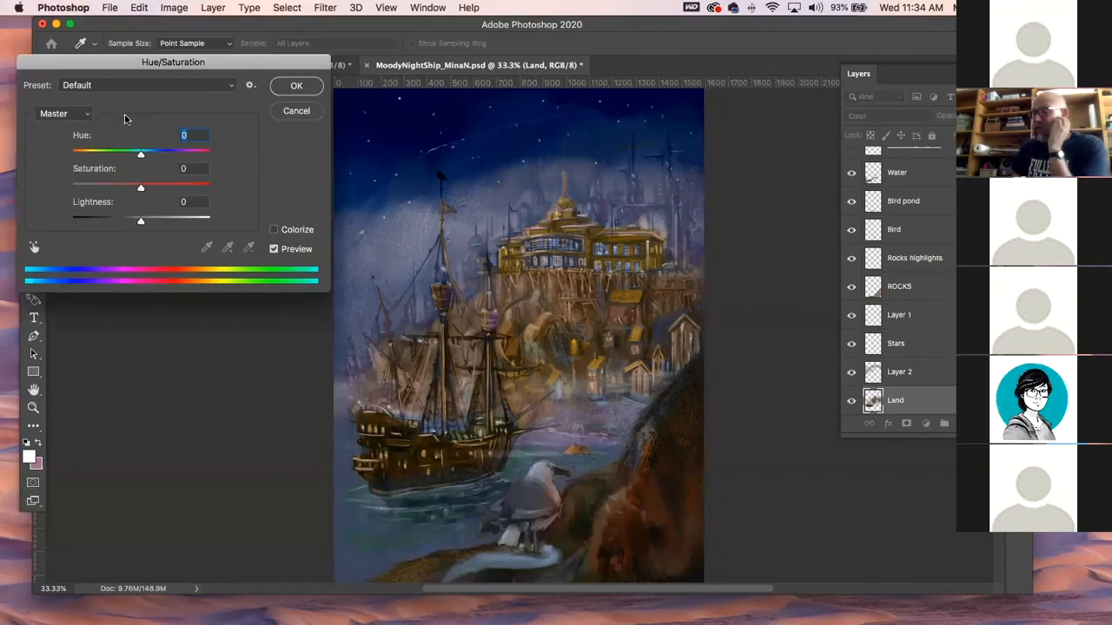
{"action": "mouse_move", "coordinate": [141, 153]}
{"action": "left_mouse_down"}
{"action": "mouse_move", "coordinate": [211, 161]}
{"action": "mouse_move", "coordinate": [121, 166]}
{"action": "mouse_move", "coordinate": [147, 161]}
{"action": "left_mouse_up"}
{"action": "left_click", "coordinate": [296, 113]}
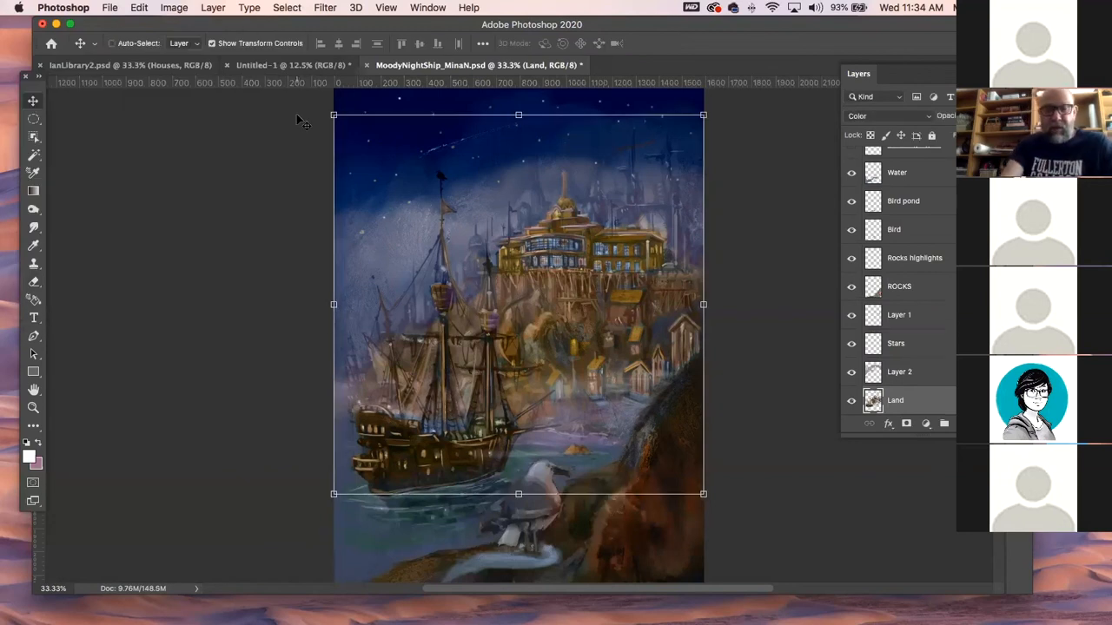
{"action": "key", "text": "super+u"}
{"action": "left_click_drag", "start_coordinate": [143, 187], "coordinate": [119, 192]}
{"action": "left_click", "coordinate": [288, 89]}
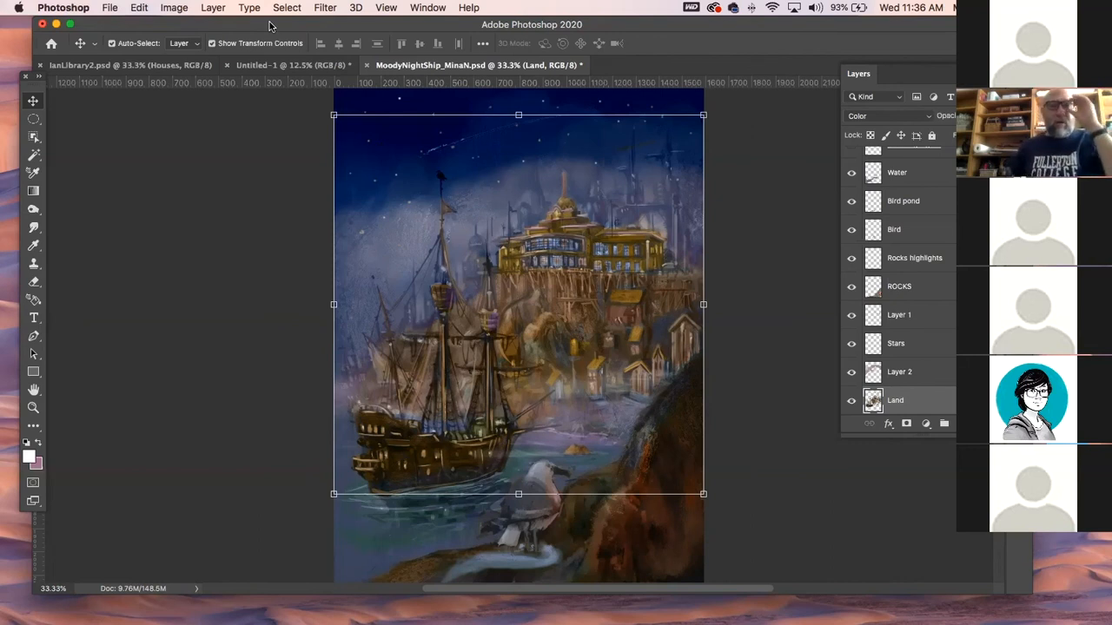
{"action": "left_click", "coordinate": [171, 148]}
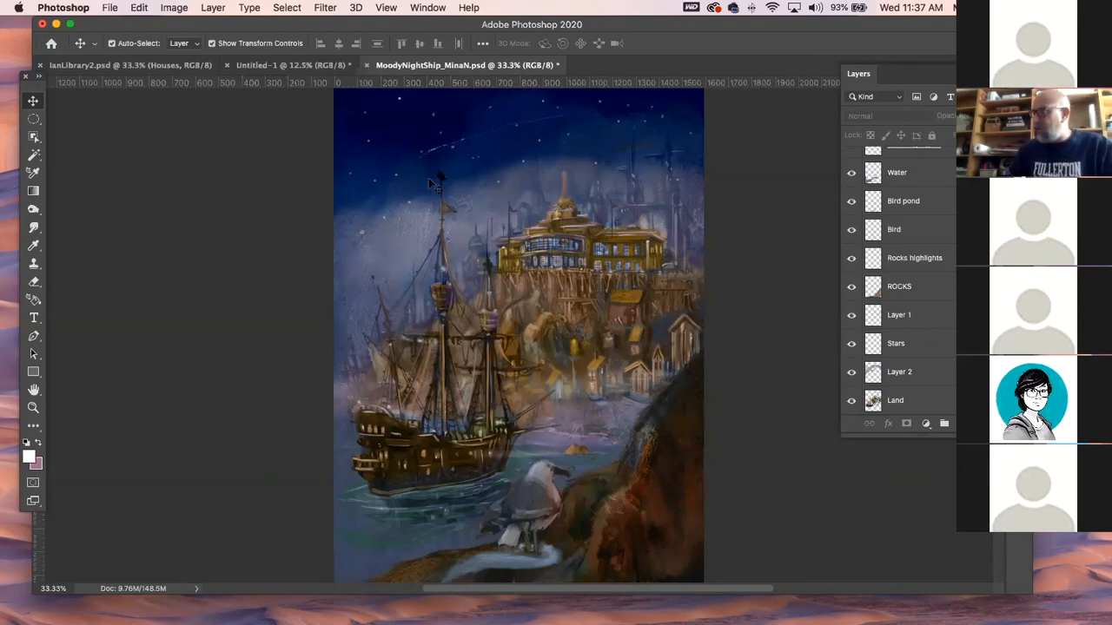
- Select Layer 2, toggle its visibility to check it, and smudge its haze with an enlarged brush
{"action": "left_click", "coordinate": [515, 203]}
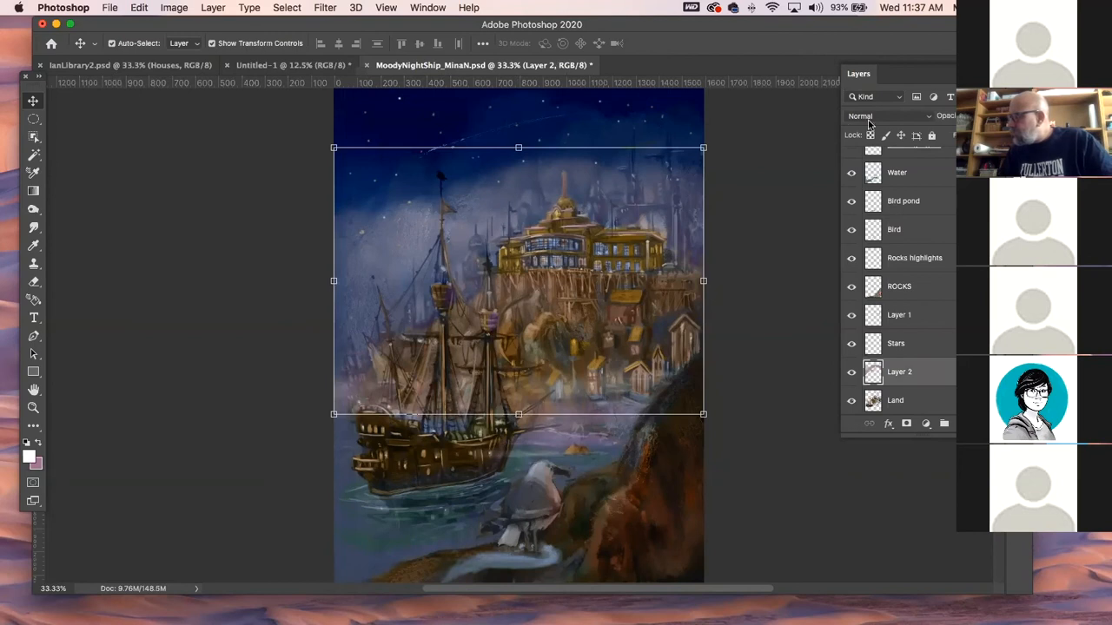
{"action": "left_click", "coordinate": [851, 372]}
{"action": "left_click", "coordinate": [851, 371]}
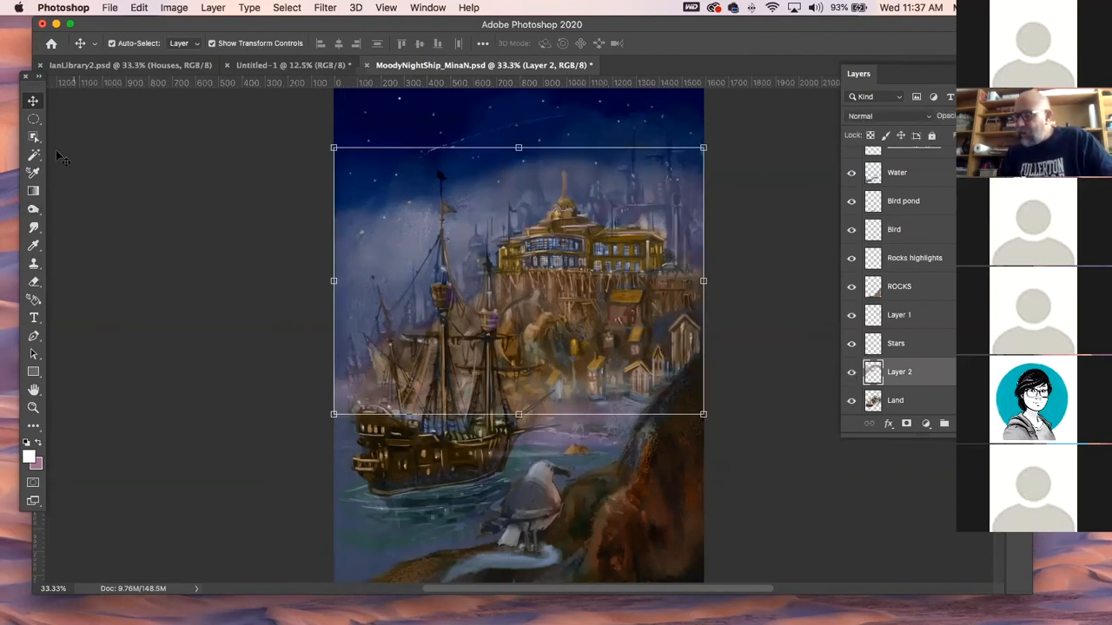
{"action": "left_click", "coordinate": [33, 227]}
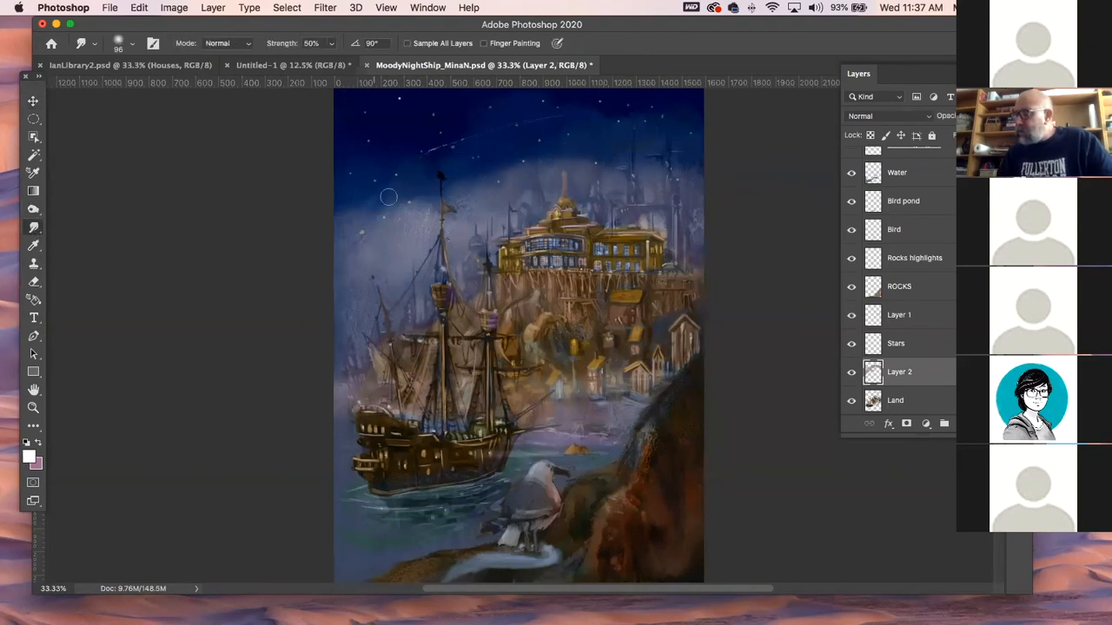
{"action": "key", "text": "bracketright"}
{"action": "key", "text": "bracketright"}
{"action": "key", "text": "bracketright"}
{"action": "key", "text": "bracketright"}
{"action": "key", "text": "bracketright"}
{"action": "key", "text": "bracketright"}
{"action": "key", "text": "bracketright"}
{"action": "key", "text": "bracketright"}
{"action": "key", "text": "bracketright"}
{"action": "key", "text": "bracketright"}
{"action": "key", "text": "bracketright"}
{"action": "key", "text": "bracketright"}
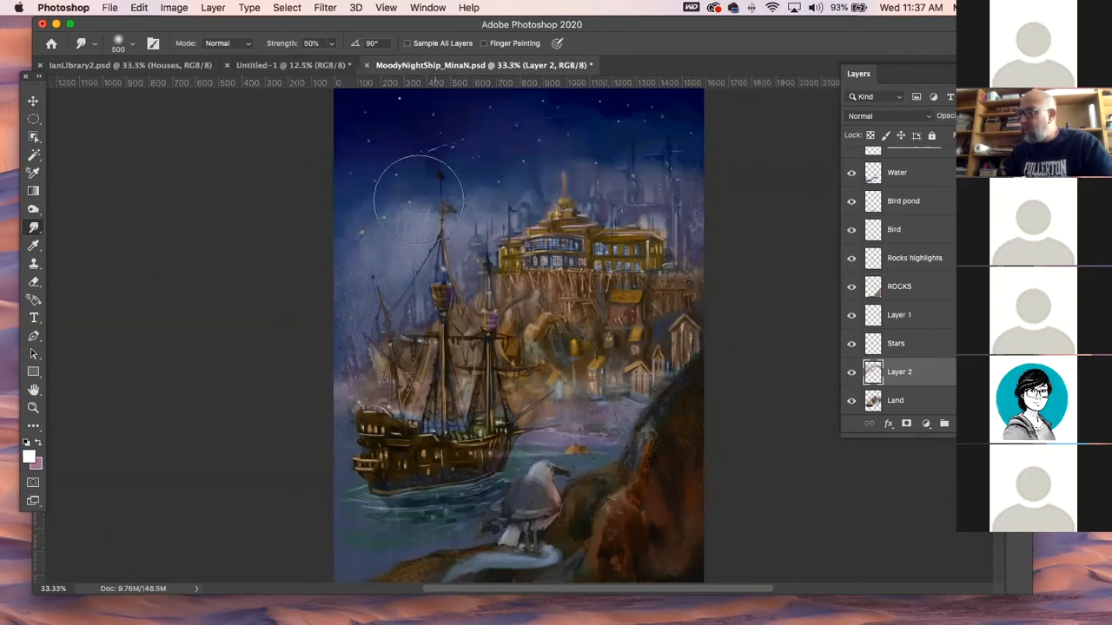
{"action": "left_click", "coordinate": [33, 100]}
{"action": "left_click", "coordinate": [250, 172]}
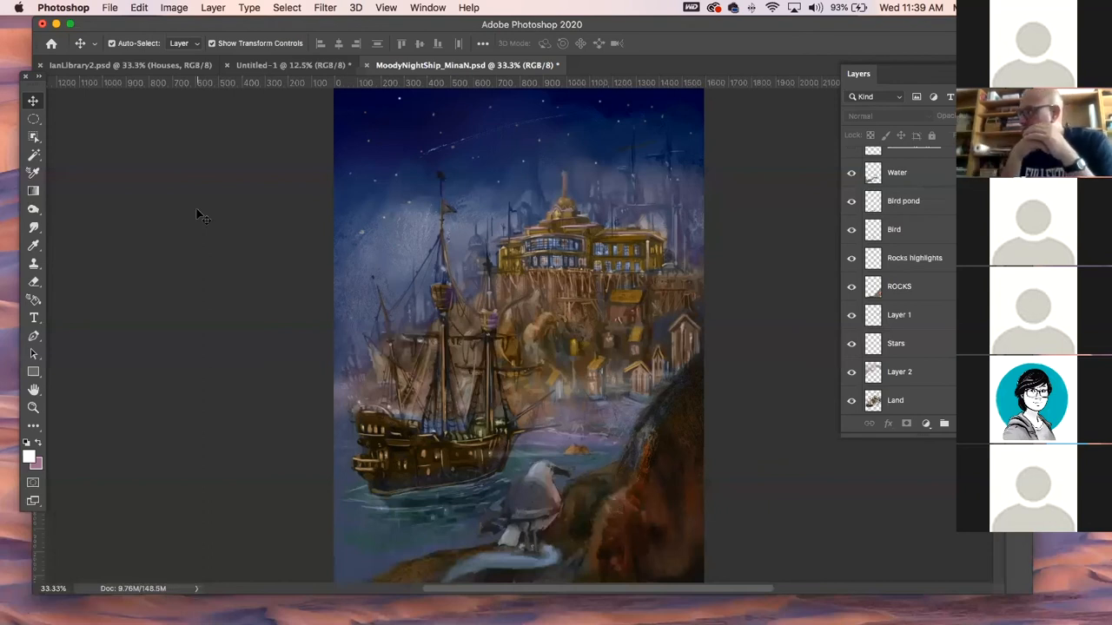
{"action": "left_click", "coordinate": [368, 65]}
- Close MoodyNightShip_MinaN.psd without saving, then switch to the IanLibrary2.psd tab
{"action": "left_click", "coordinate": [528, 229]}
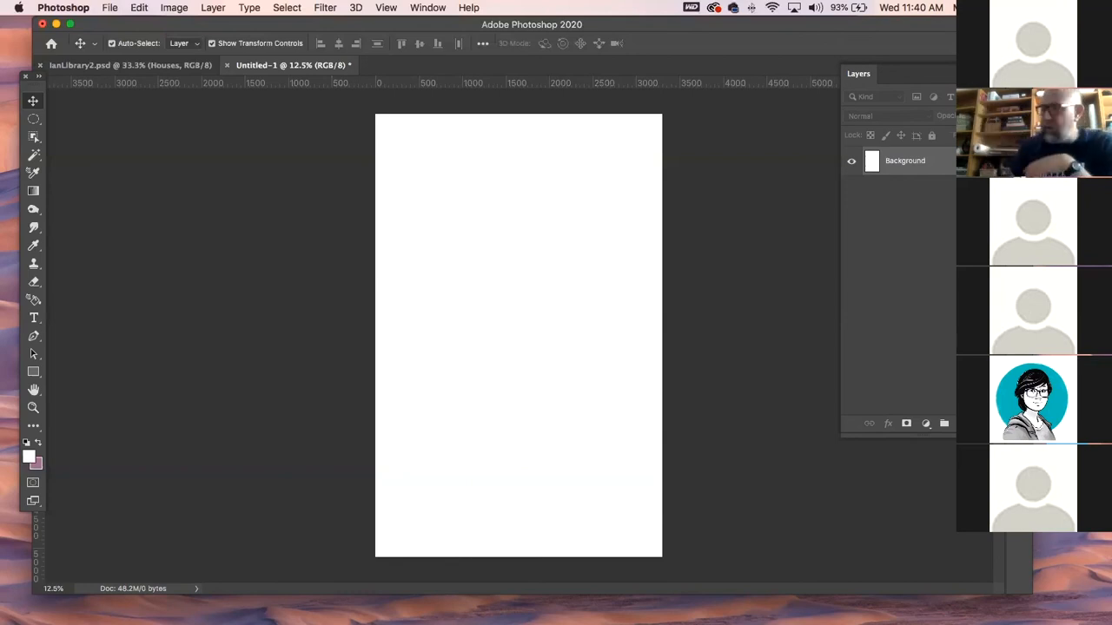
{"action": "left_click", "coordinate": [183, 68]}
- Click an empty spot on the IanLibrary2.psd canvas to deselect the Houses layer
{"action": "left_click", "coordinate": [241, 300]}
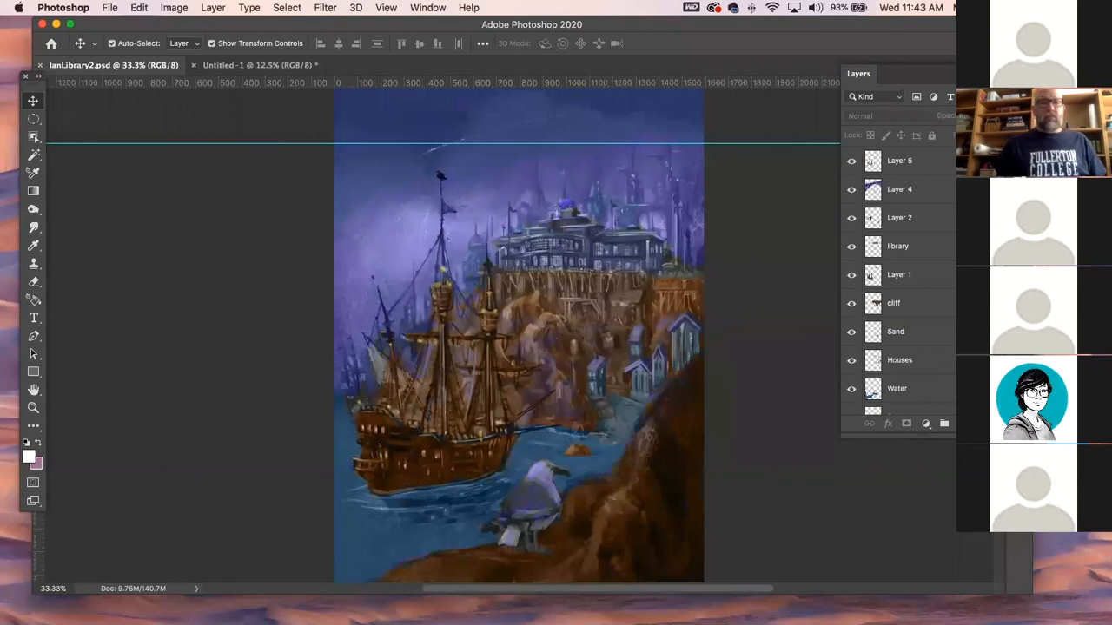
- Hide the panels with Tab to view the whole painting, then bring them back
{"action": "key", "text": "Tab"}
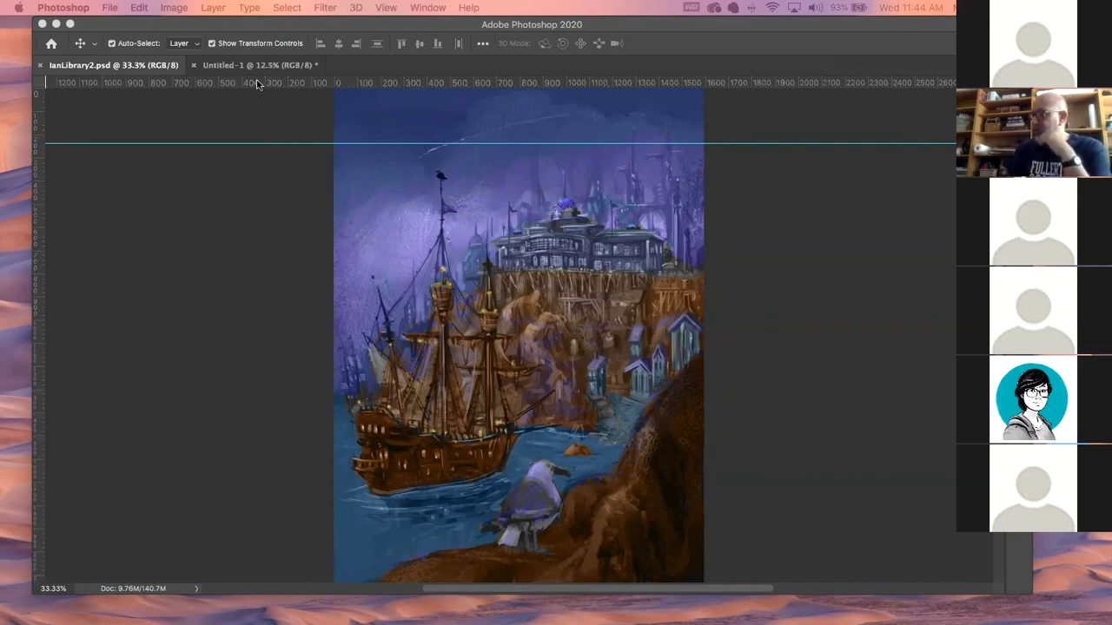
{"action": "key", "text": "Tab"}
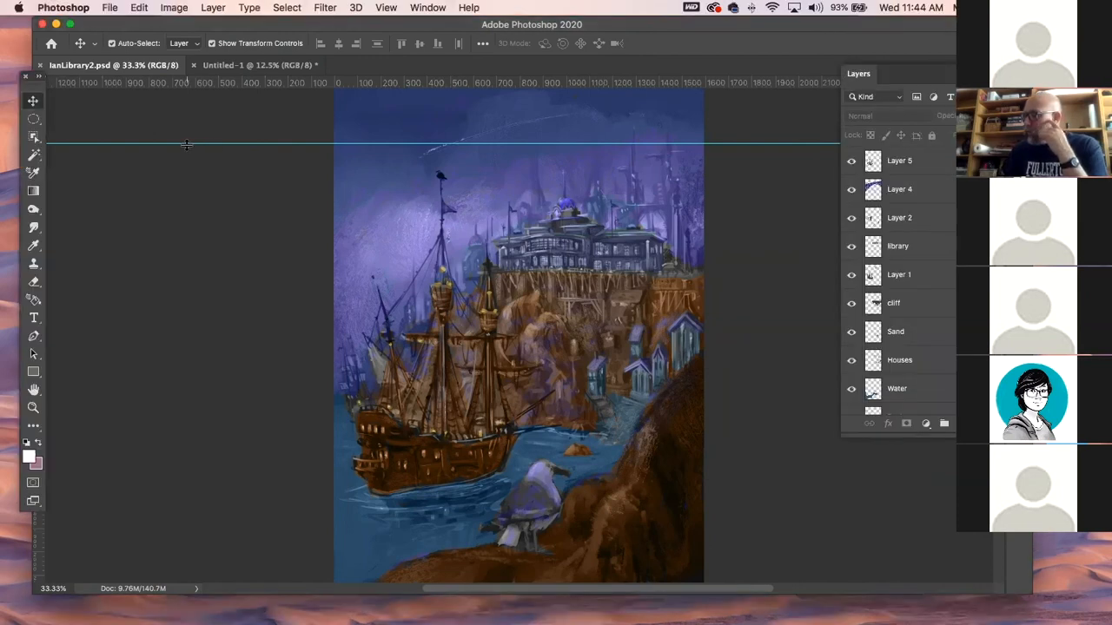
- Close the ship painting, discard the blank Untitled-1 unsaved, and return to the newer painting
{"action": "left_click", "coordinate": [39, 67]}
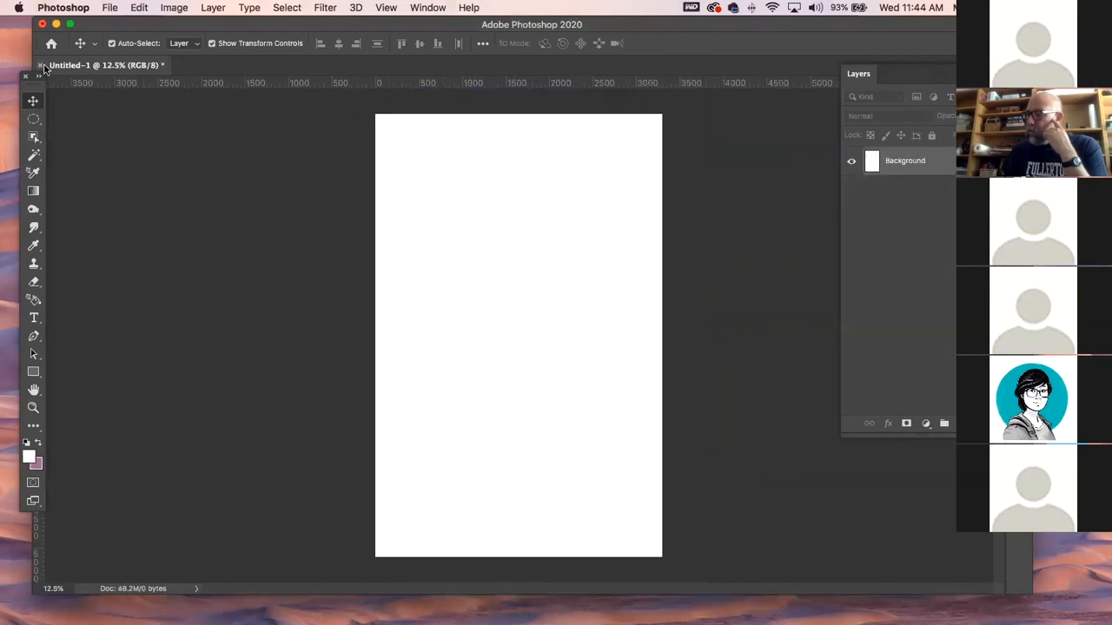
{"action": "left_click", "coordinate": [38, 67]}
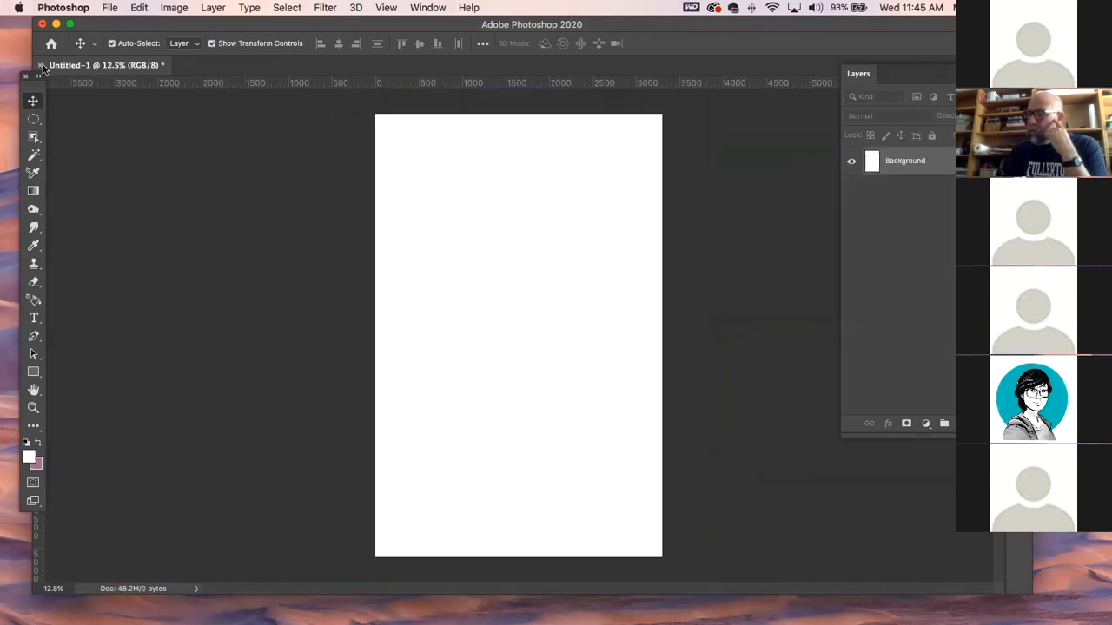
{"action": "left_click", "coordinate": [510, 227]}
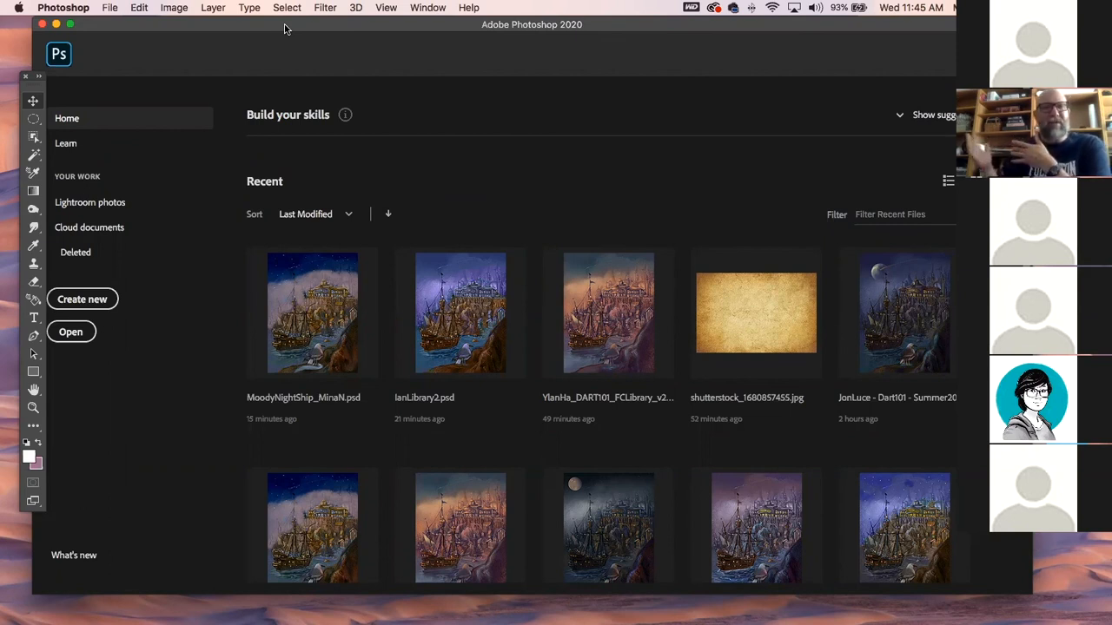
{"action": "left_click", "coordinate": [57, 24]}
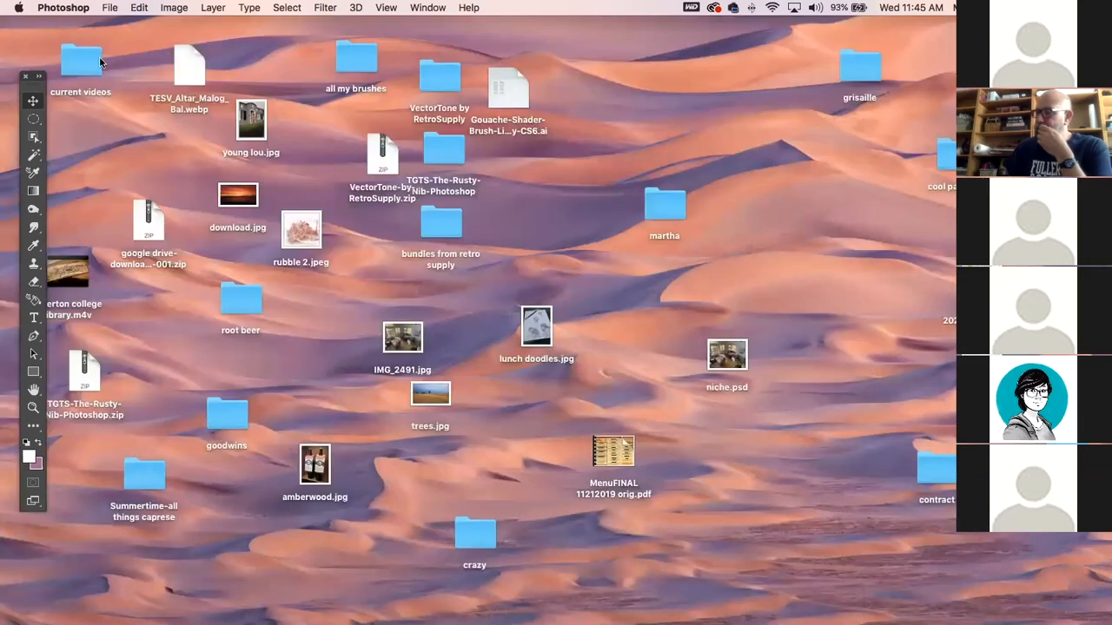
{"action": "left_click", "coordinate": [205, 58]}
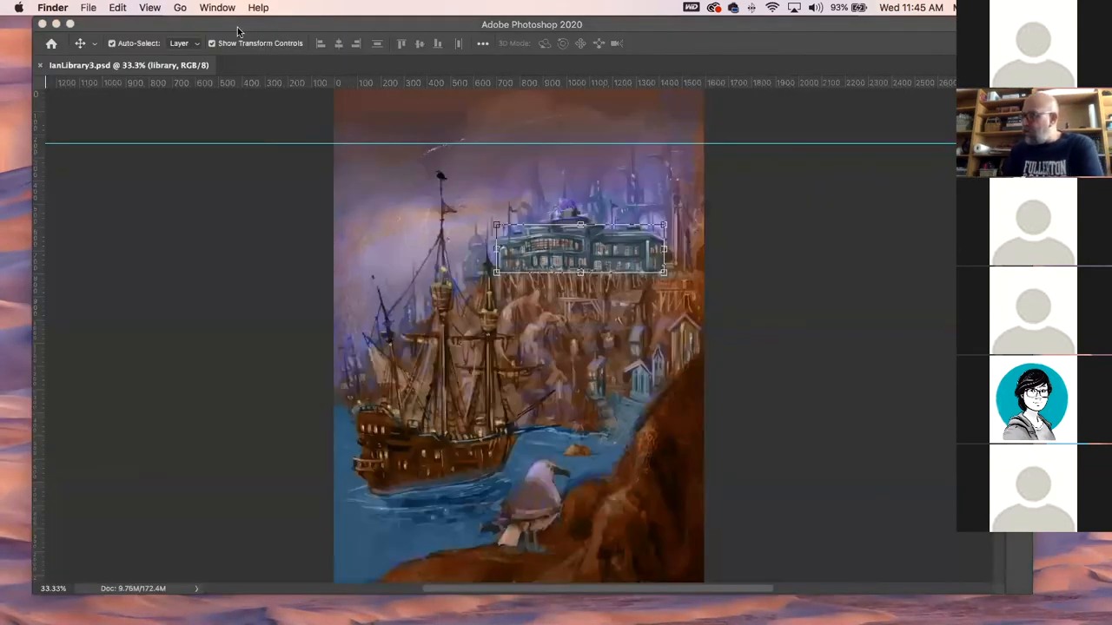
{"action": "left_click", "coordinate": [295, 148]}
- Drag the cyan horizontal guide off the canvas and select the ship's layer
{"action": "left_click_drag", "start_coordinate": [285, 141], "coordinate": [299, 64]}
{"action": "left_click", "coordinate": [179, 249]}
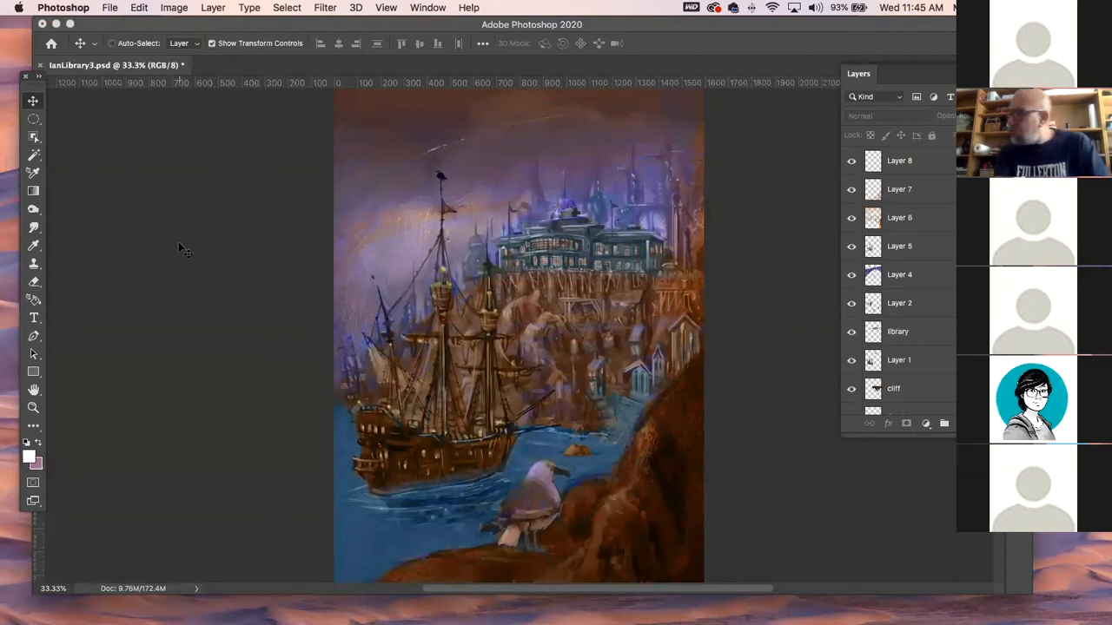
{"action": "key", "text": "super+minus"}
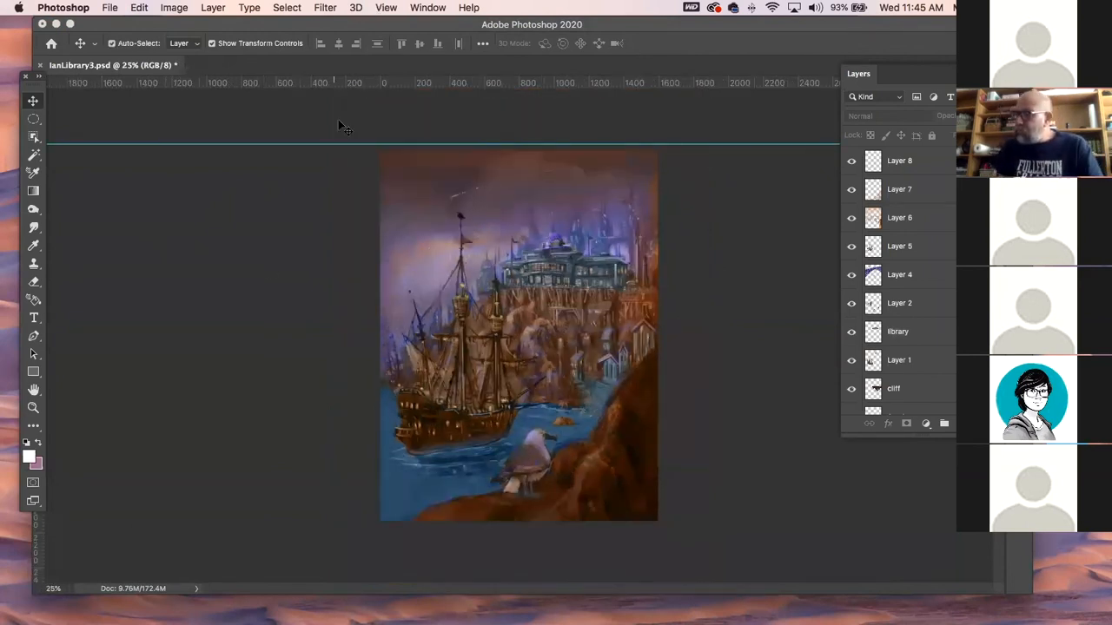
{"action": "left_click_drag", "start_coordinate": [321, 143], "coordinate": [318, 82]}
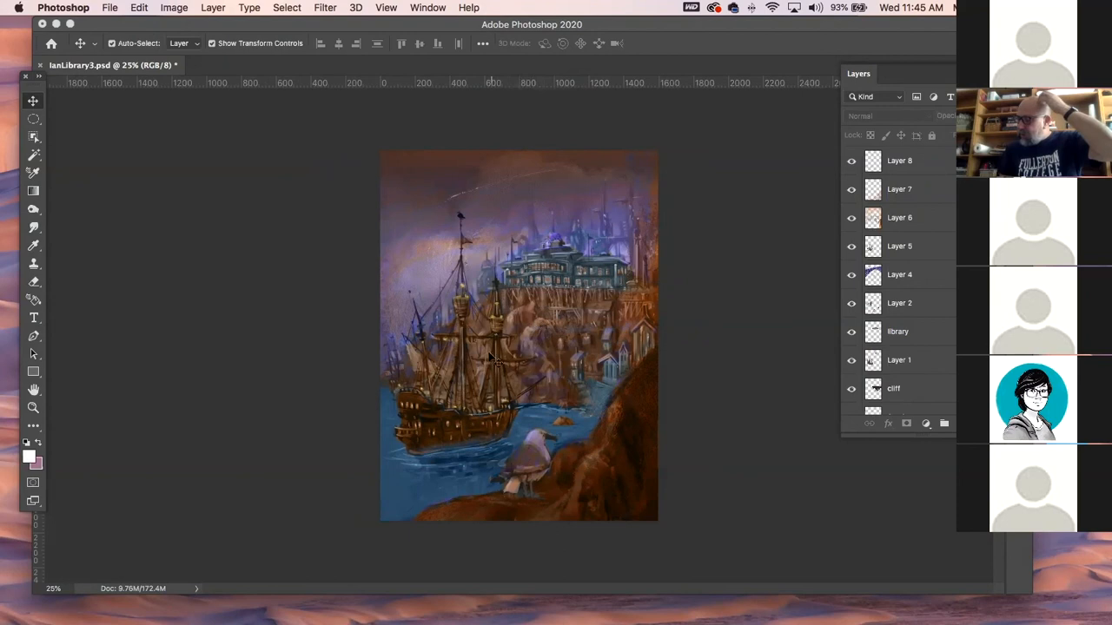
{"action": "left_click", "coordinate": [486, 427]}
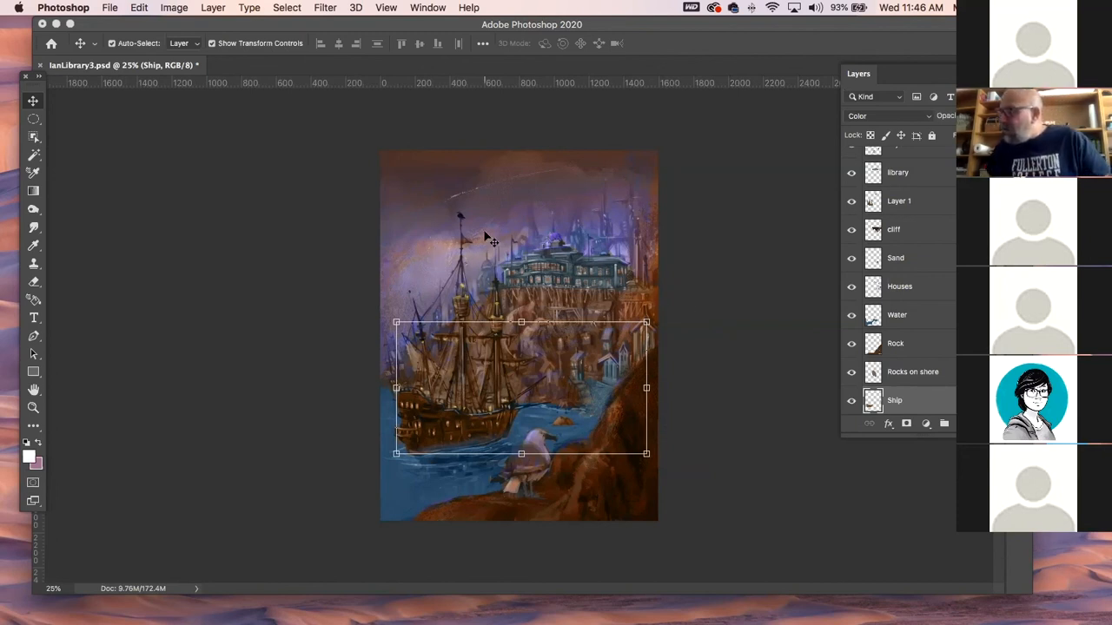
- Set a 125 px Smudge brush, select Layer 6, and toggle its orange overlay off and on
{"action": "left_click", "coordinate": [34, 230]}
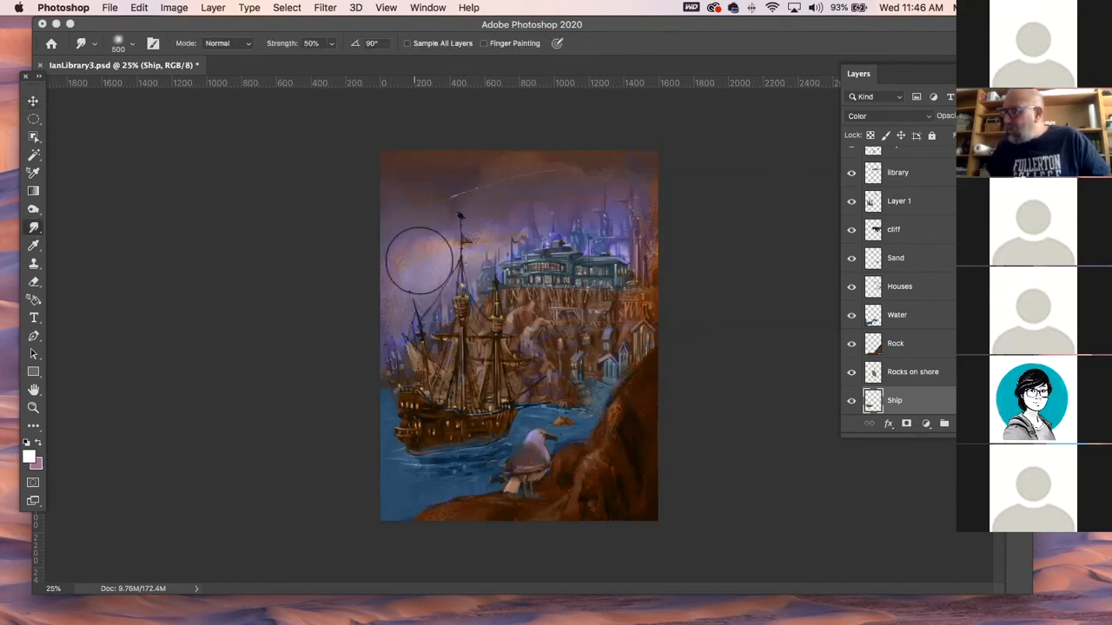
{"action": "key", "text": "bracketleft"}
{"action": "key", "text": "bracketleft"}
{"action": "key", "text": "bracketleft"}
{"action": "key", "text": "bracketleft"}
{"action": "key", "text": "bracketleft"}
{"action": "key", "text": "bracketleft"}
{"action": "key", "text": "bracketleft"}
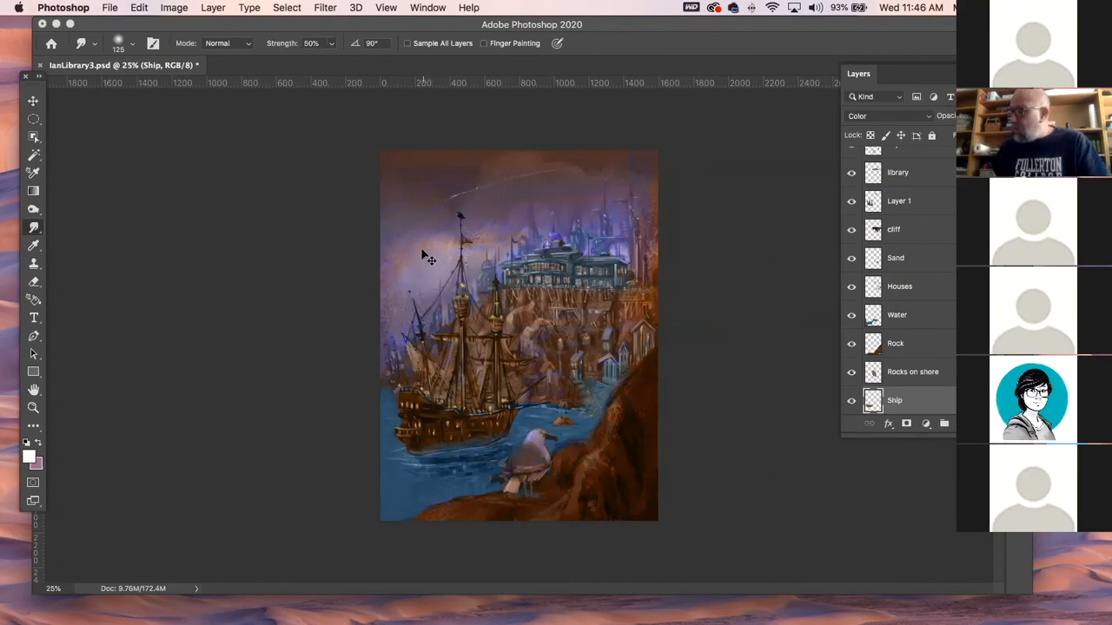
{"action": "left_click", "coordinate": [426, 252], "text": "super"}
{"action": "left_click", "coordinate": [851, 163]}
{"action": "left_click", "coordinate": [851, 162]}
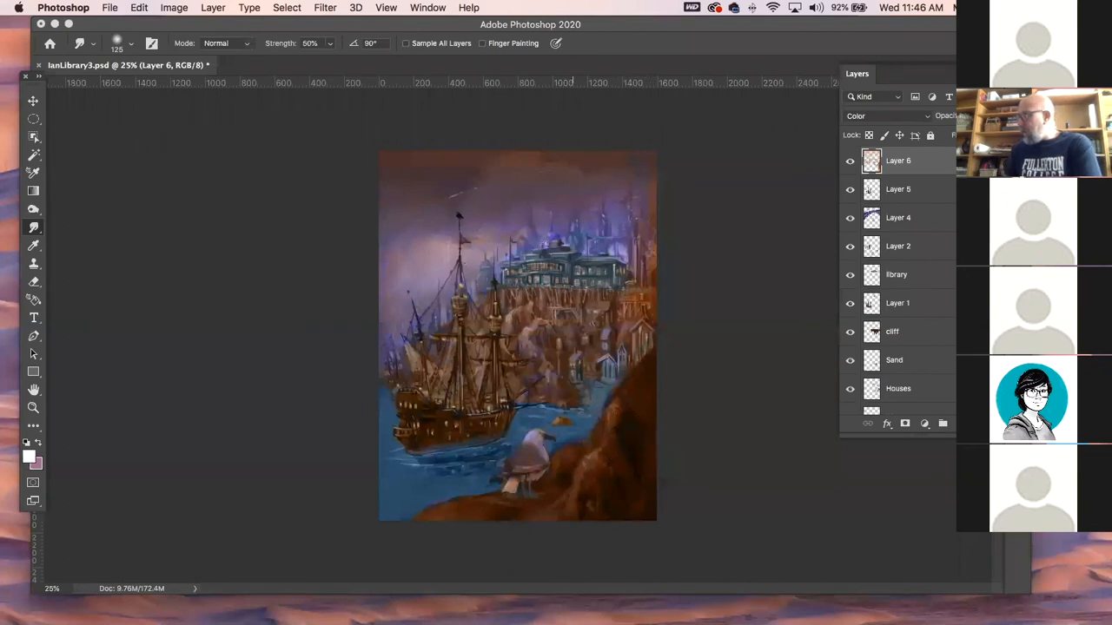
{"action": "mouse_move", "coordinate": [252, 607]}
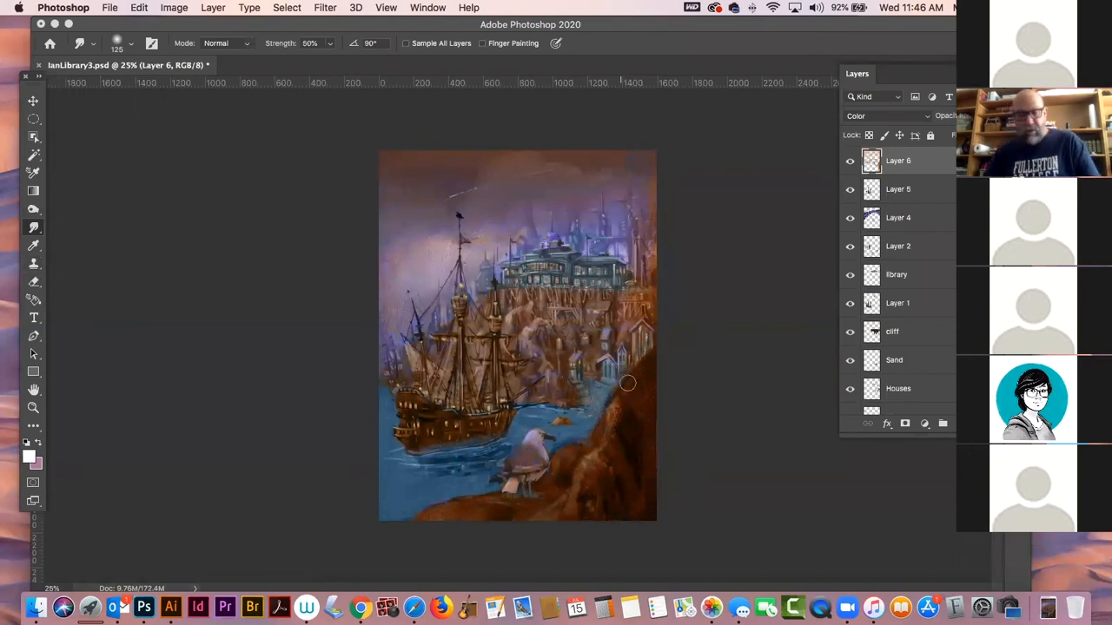
- Create Color-mode Layer 9 above Layer 6, brush a faint cliff tint, and set opacity to 100%
{"action": "key", "text": "b"}
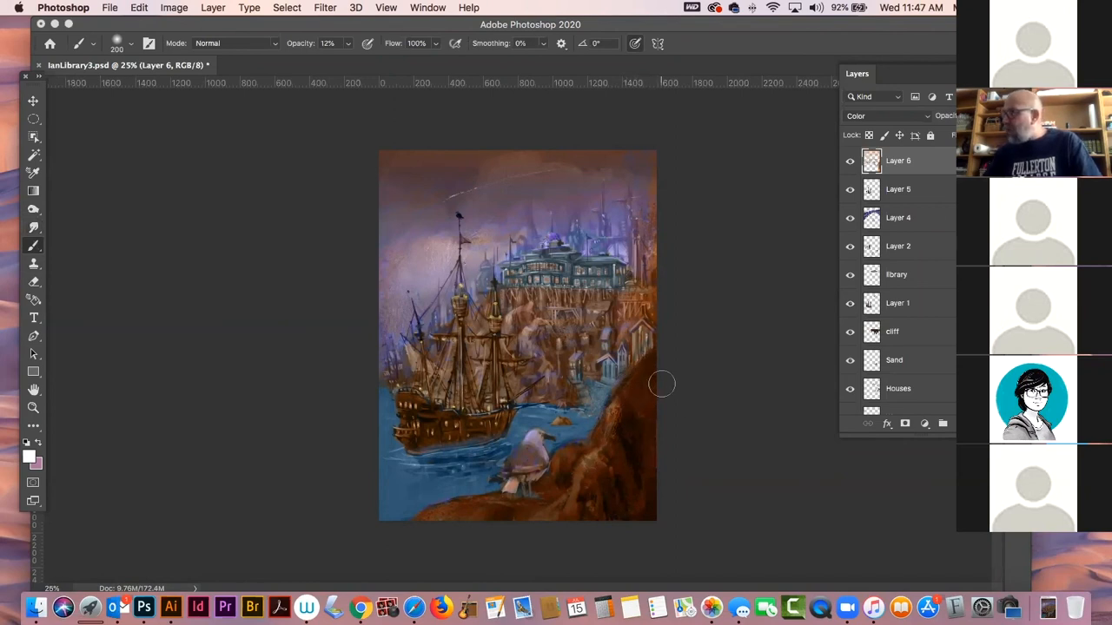
{"action": "key", "text": "super+shift+alt+n"}
{"action": "left_click", "coordinate": [904, 116]}
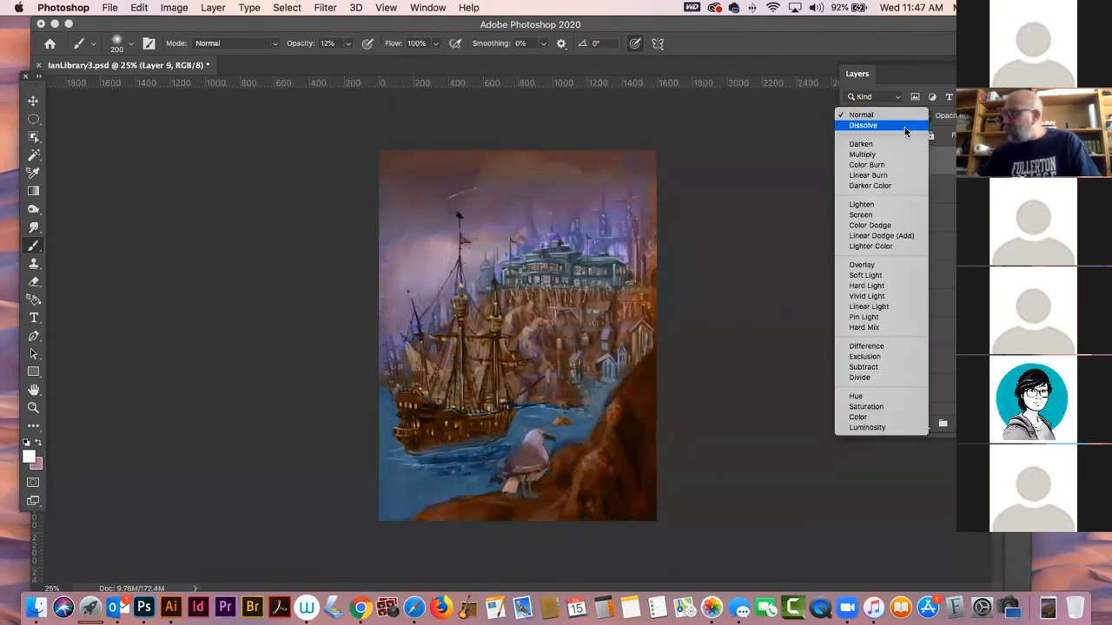
{"action": "left_click", "coordinate": [869, 417]}
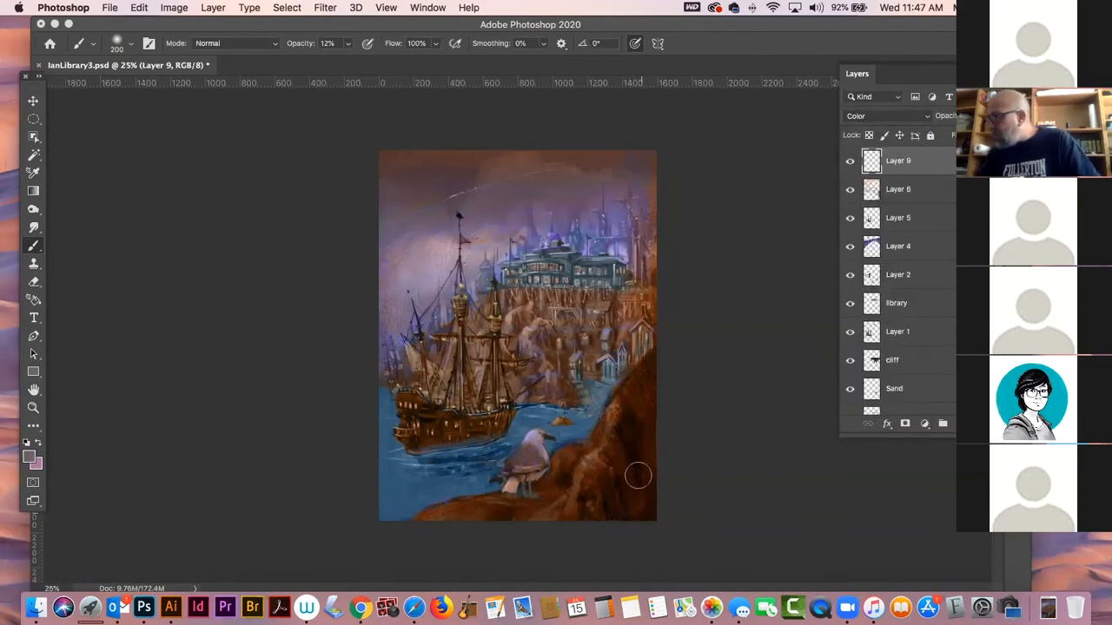
{"action": "mouse_move", "coordinate": [616, 484]}
{"action": "left_mouse_down"}
{"action": "mouse_move", "coordinate": [614, 468]}
{"action": "mouse_move", "coordinate": [583, 522]}
{"action": "mouse_move", "coordinate": [616, 488]}
{"action": "left_mouse_up"}
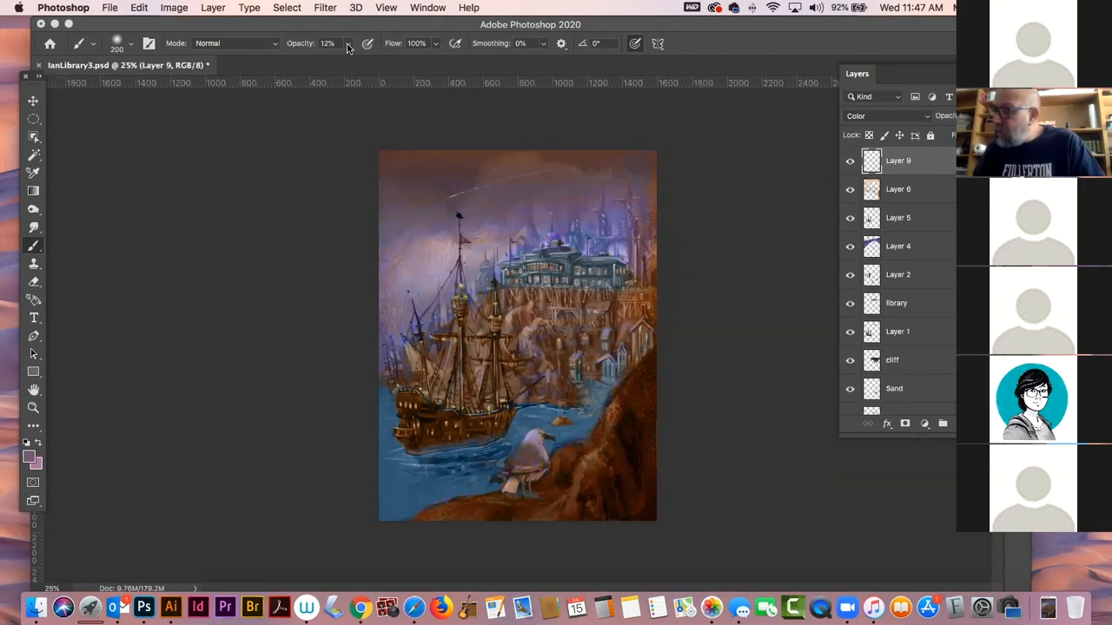
{"action": "key", "text": "0"}
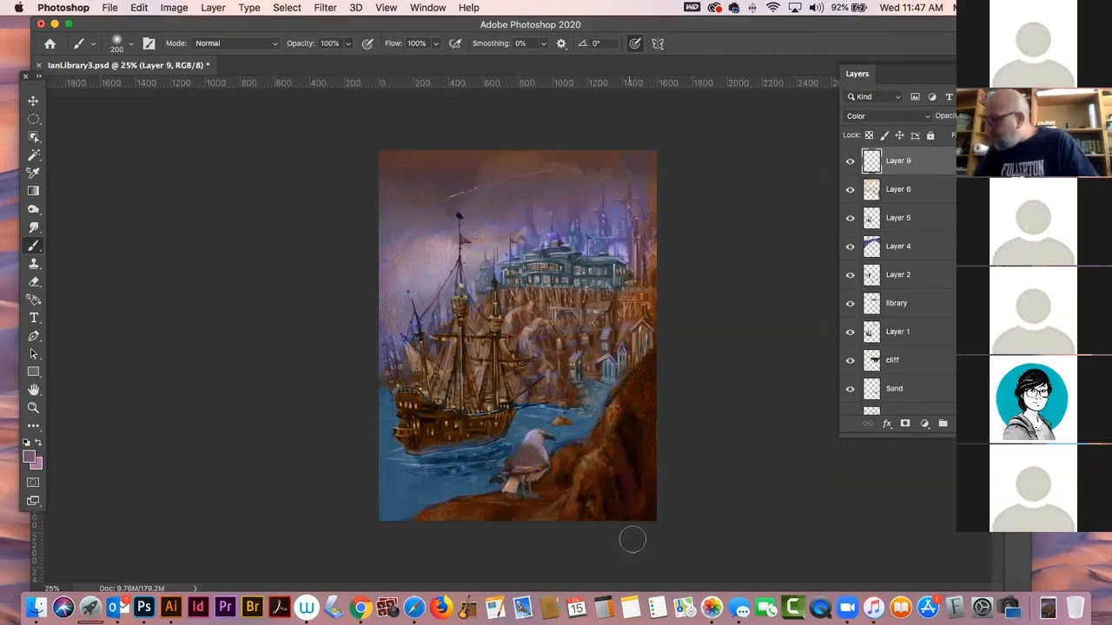
- Sample a dark colour from the cliff and paint bluish strokes over the lower-right rocks
{"action": "left_click", "coordinate": [592, 488], "text": "alt"}
{"action": "left_click", "coordinate": [28, 457]}
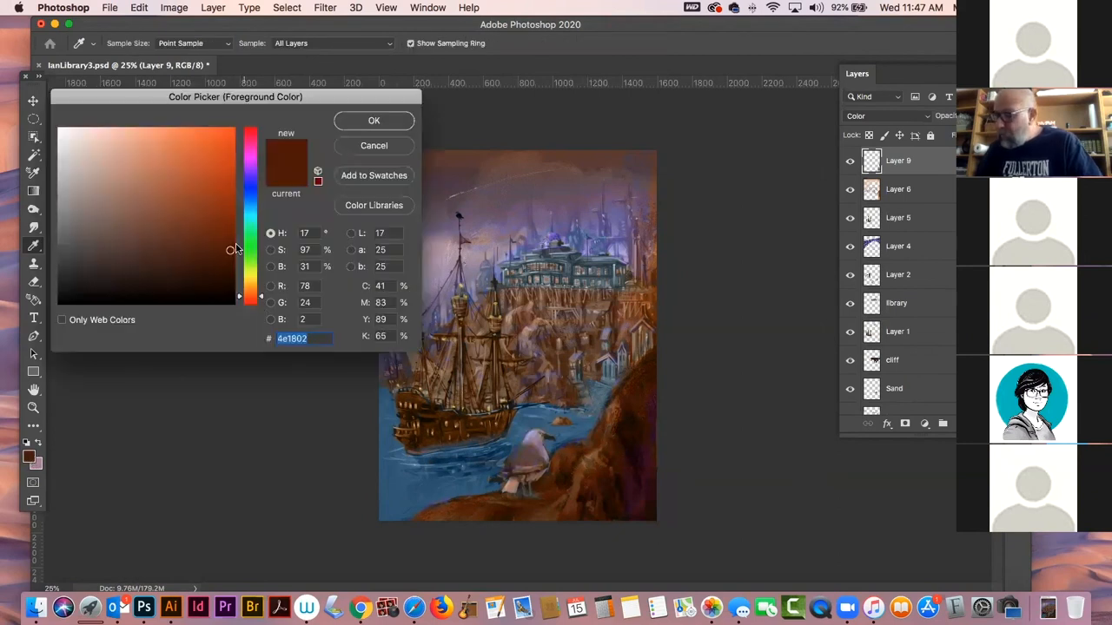
{"action": "left_click", "coordinate": [393, 147]}
{"action": "mouse_move", "coordinate": [625, 478]}
{"action": "left_mouse_down"}
{"action": "mouse_move", "coordinate": [613, 483]}
{"action": "mouse_move", "coordinate": [628, 469]}
{"action": "mouse_move", "coordinate": [637, 413]}
{"action": "mouse_move", "coordinate": [655, 479]}
{"action": "left_mouse_up"}
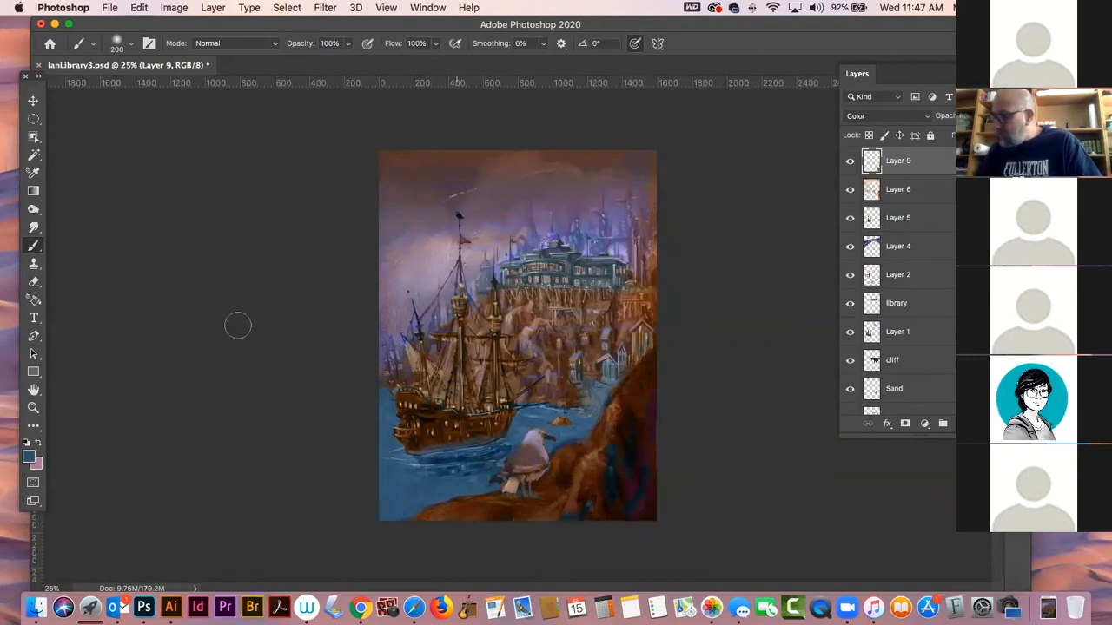
- Blend the cliff strokes by alternating the Smudge and Brush tools, leaving the foreground colour unchanged
{"action": "left_click", "coordinate": [33, 227]}
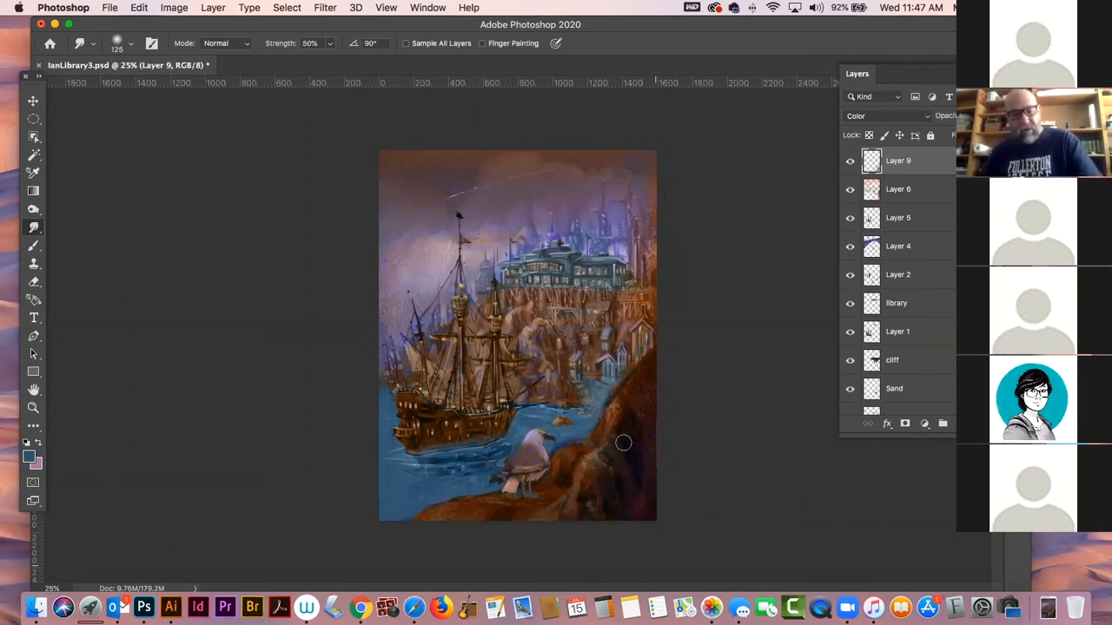
{"action": "key", "text": "b"}
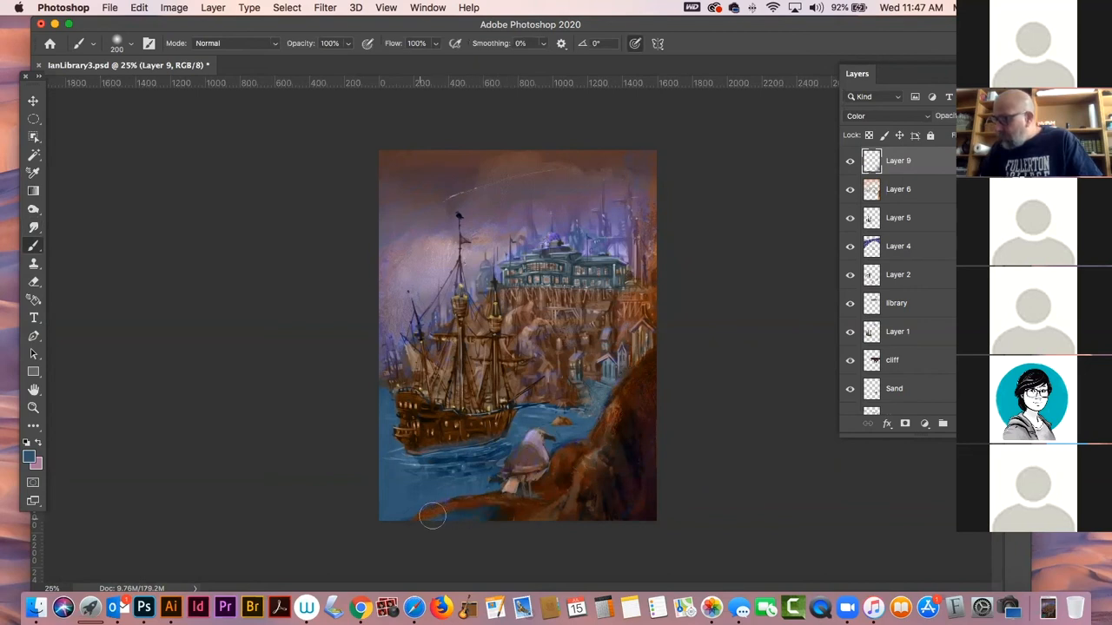
{"action": "left_click", "coordinate": [34, 227]}
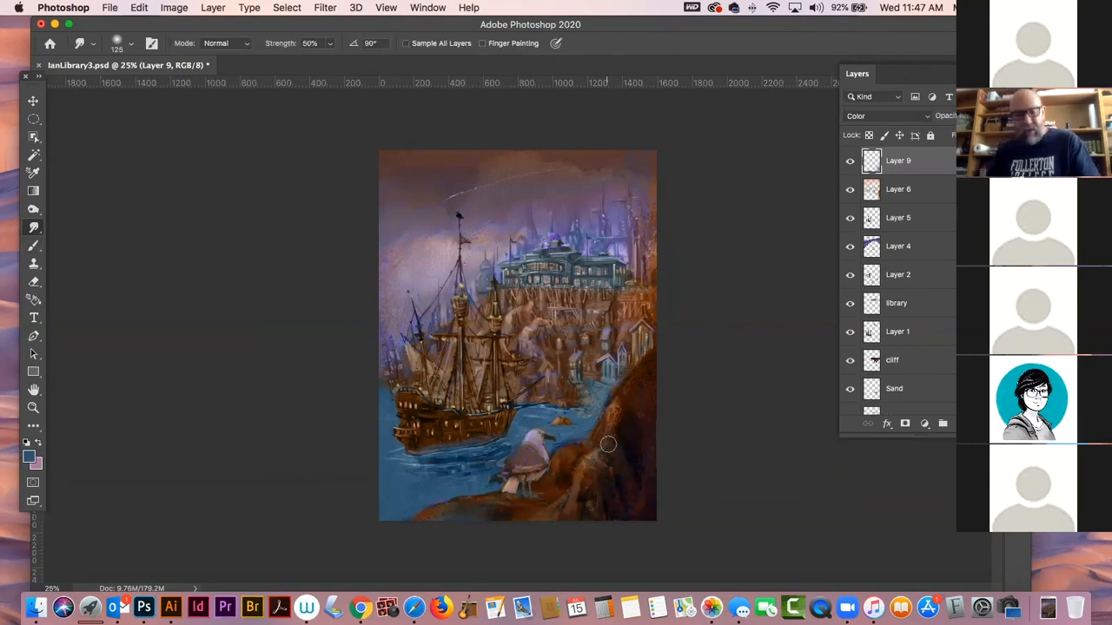
{"action": "key", "text": "b"}
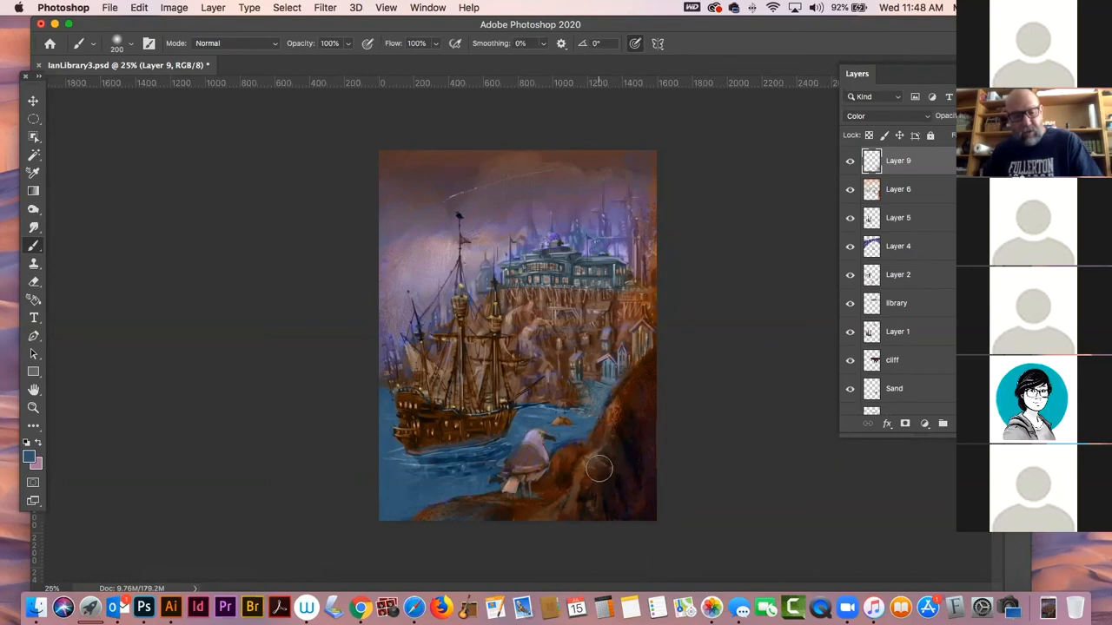
{"action": "left_click", "coordinate": [27, 446]}
{"action": "left_click", "coordinate": [394, 144]}
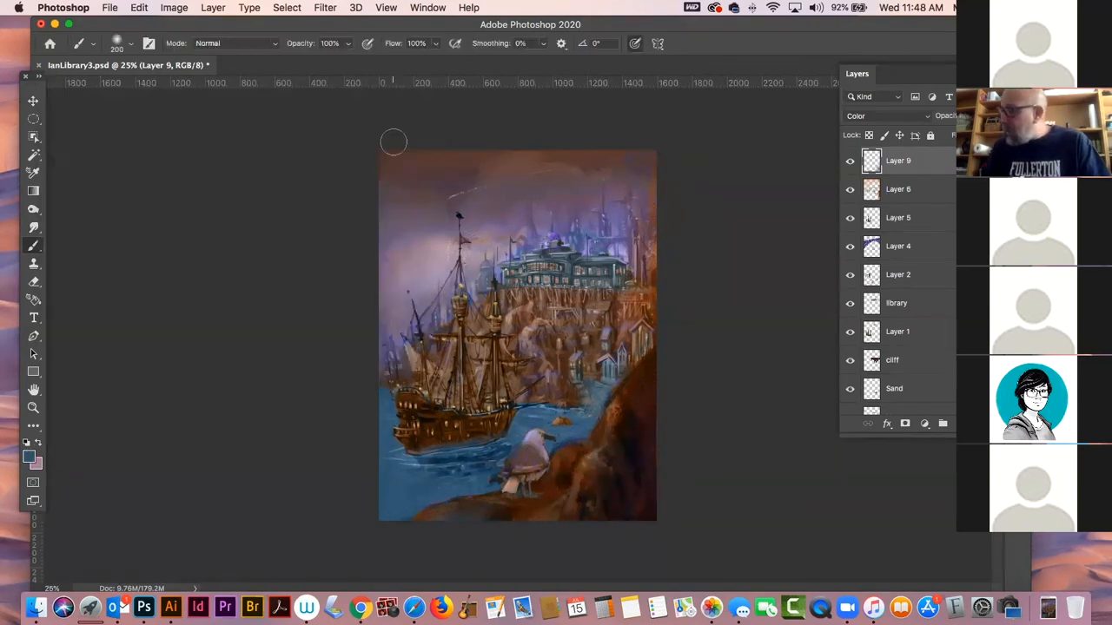
- Pick the teal swatch and paint dark teal strokes over the lower-right cliff rocks
{"action": "left_click", "coordinate": [1016, 122]}
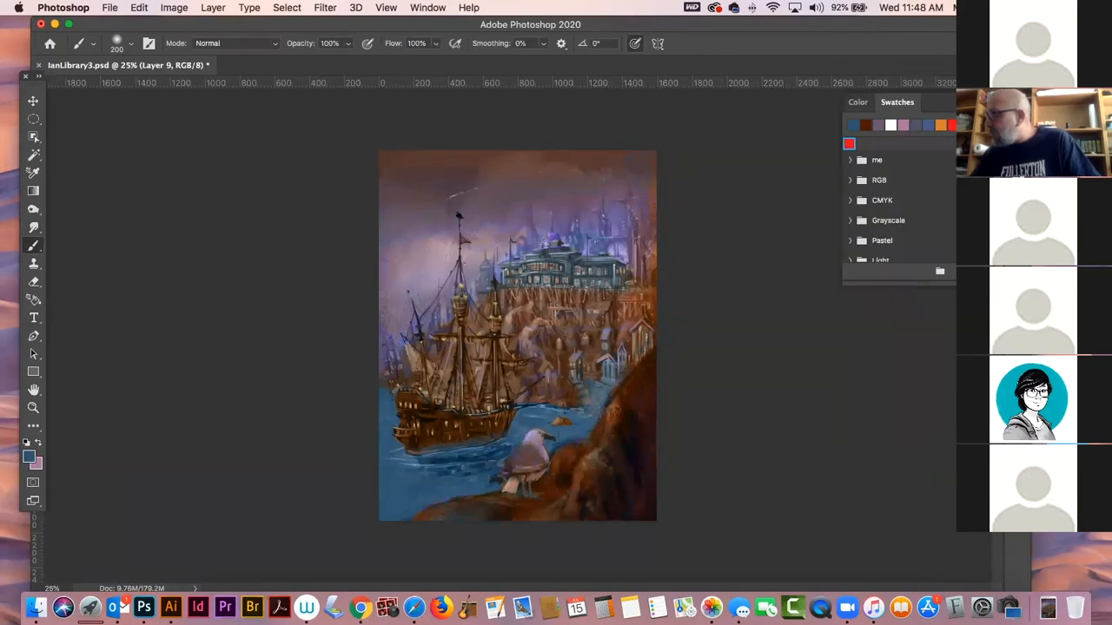
{"action": "left_click", "coordinate": [850, 160]}
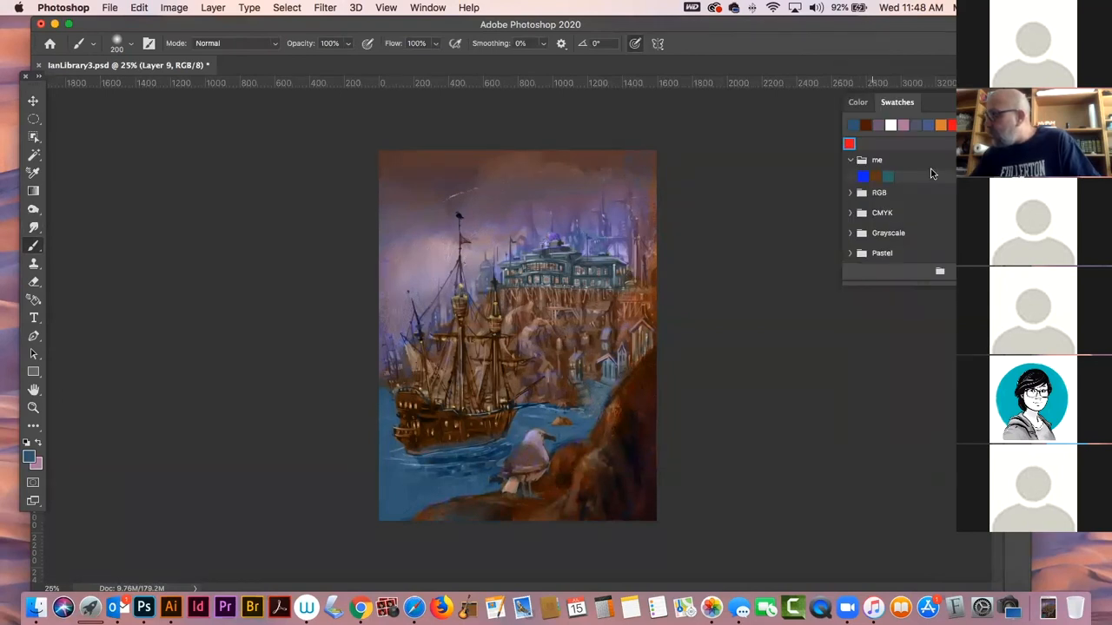
{"action": "left_click_drag", "start_coordinate": [932, 33], "coordinate": [931, 27]}
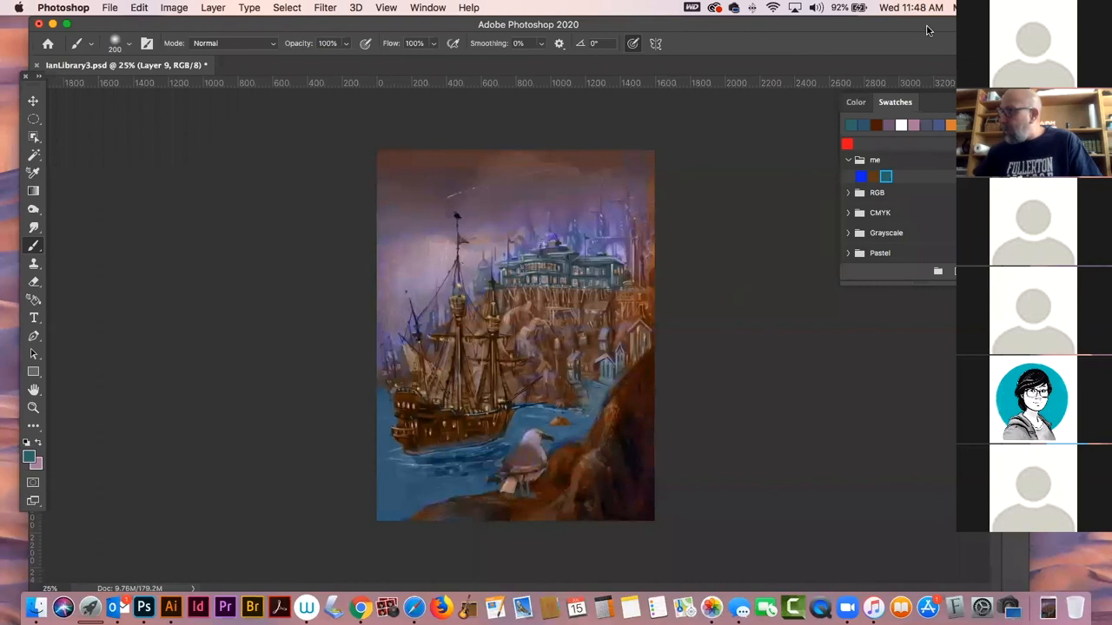
{"action": "left_click", "coordinate": [1014, 122]}
{"action": "mouse_move", "coordinate": [622, 460]}
{"action": "left_mouse_down"}
{"action": "mouse_move", "coordinate": [631, 499]}
{"action": "mouse_move", "coordinate": [627, 453]}
{"action": "mouse_move", "coordinate": [643, 467]}
{"action": "mouse_move", "coordinate": [602, 489]}
{"action": "left_mouse_up"}
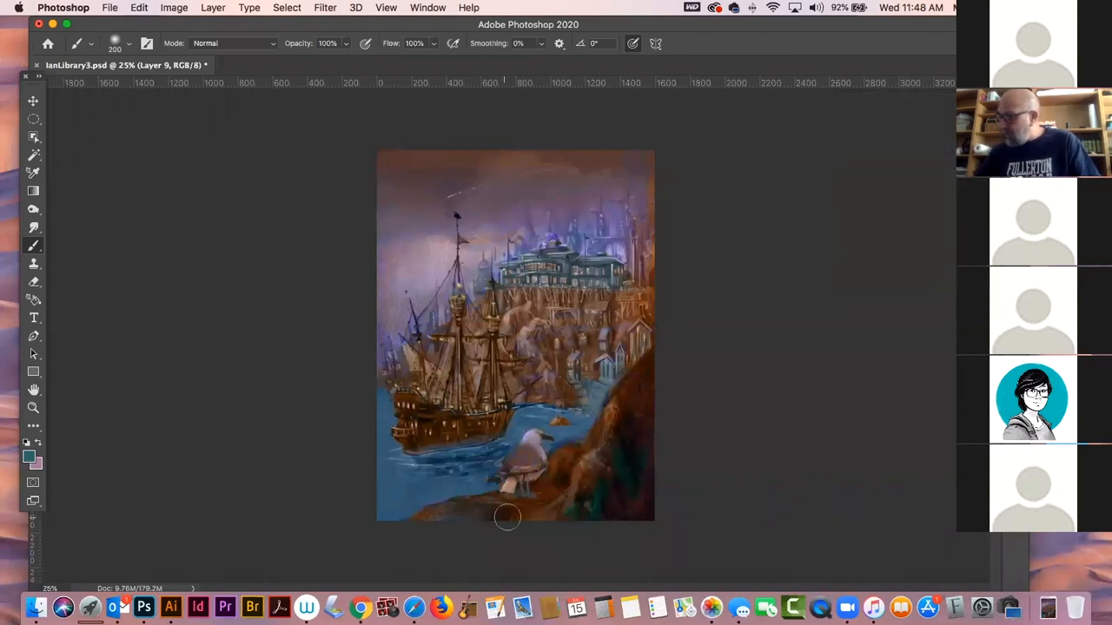
{"action": "left_click", "coordinate": [39, 228]}
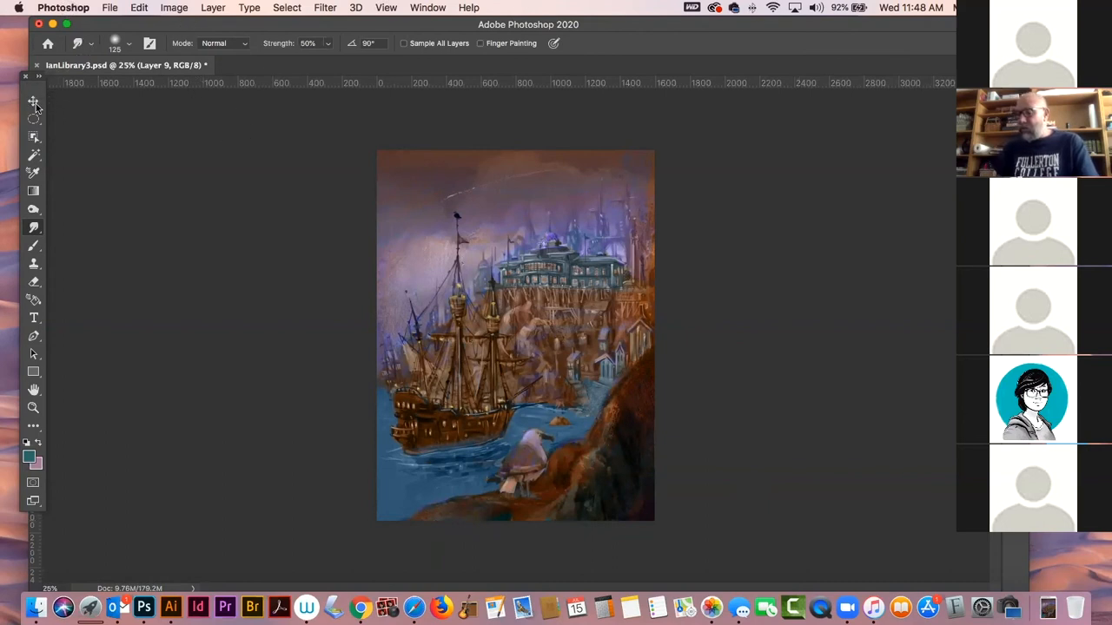
- Lower Layer 9's saturation with Hue/Saturation (Cmd+U), then deselect the layer with the Move tool
{"action": "key", "text": "super+u"}
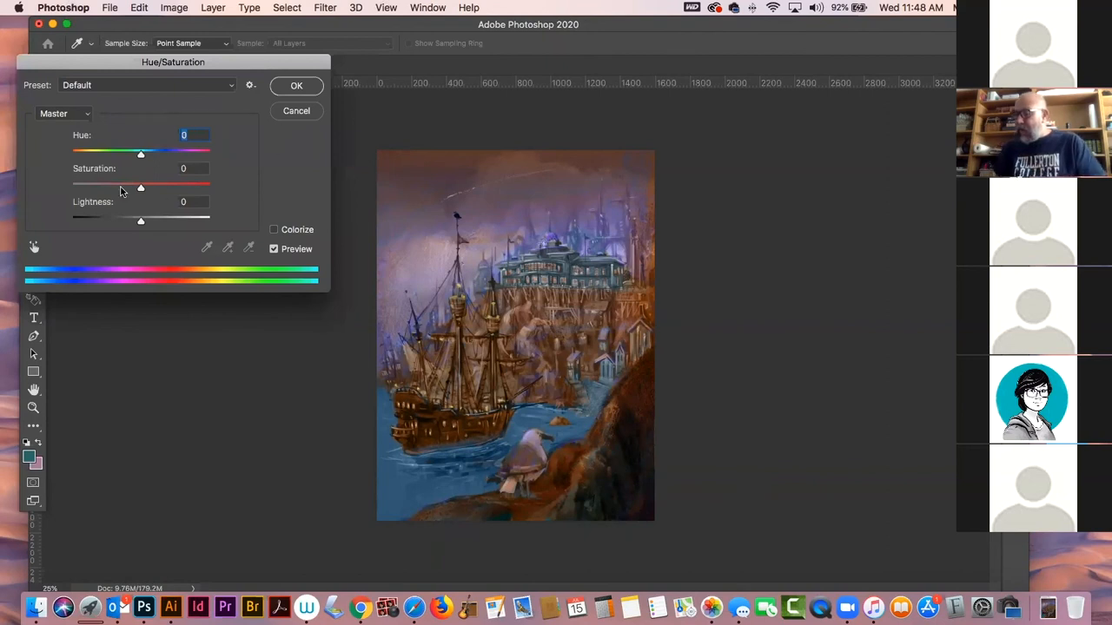
{"action": "mouse_move", "coordinate": [139, 190]}
{"action": "left_mouse_down"}
{"action": "mouse_move", "coordinate": [101, 184]}
{"action": "mouse_move", "coordinate": [122, 184]}
{"action": "left_mouse_up"}
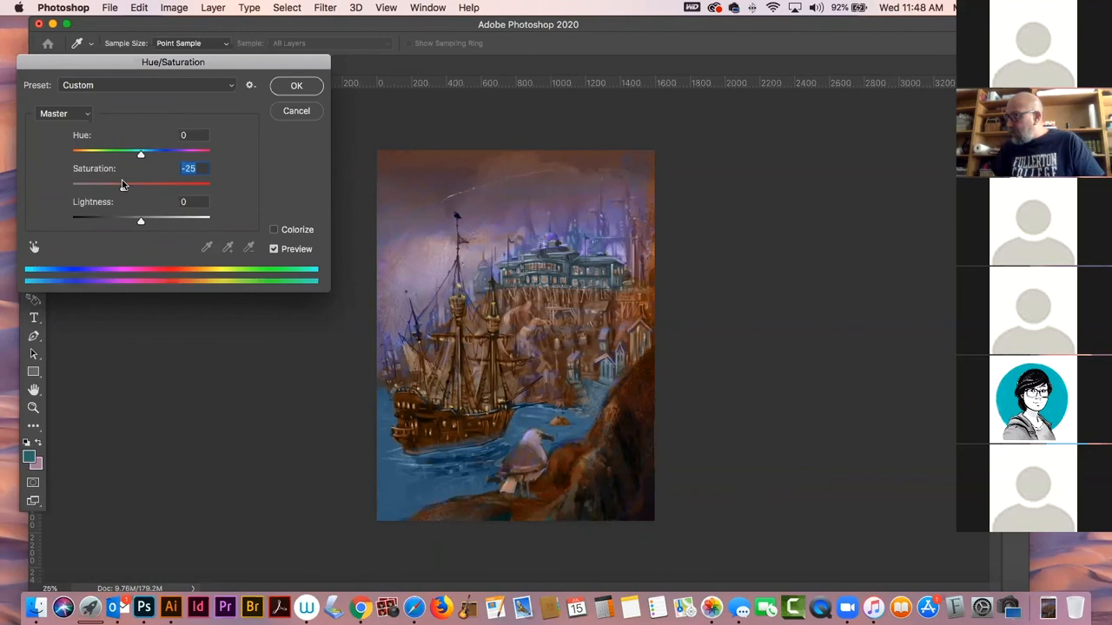
{"action": "left_click", "coordinate": [296, 85]}
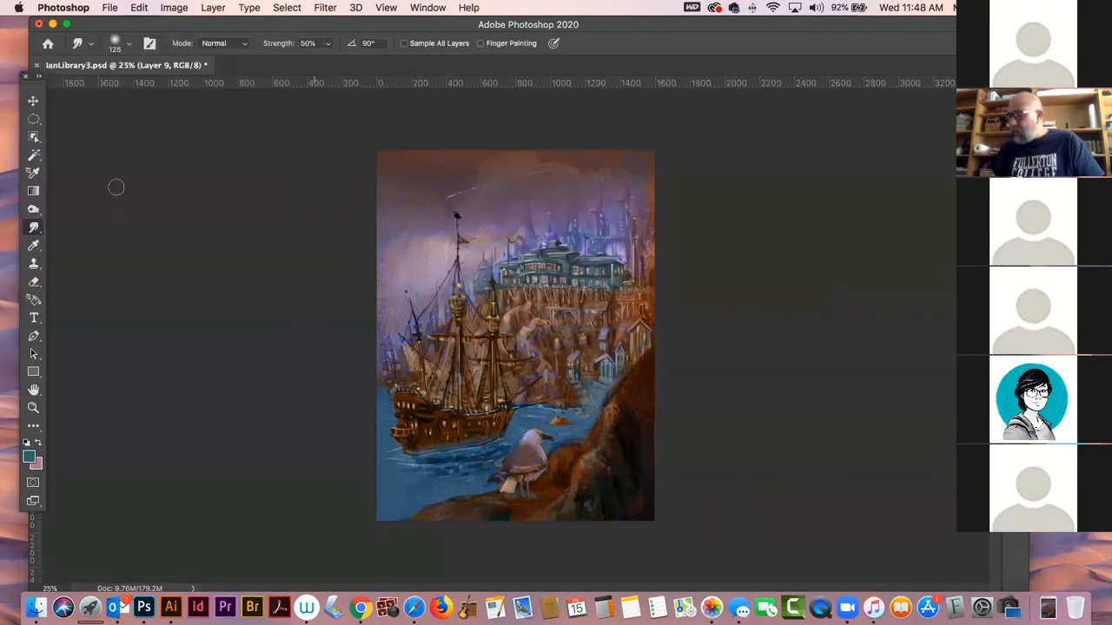
{"action": "left_click", "coordinate": [34, 102]}
{"action": "left_click", "coordinate": [185, 226]}
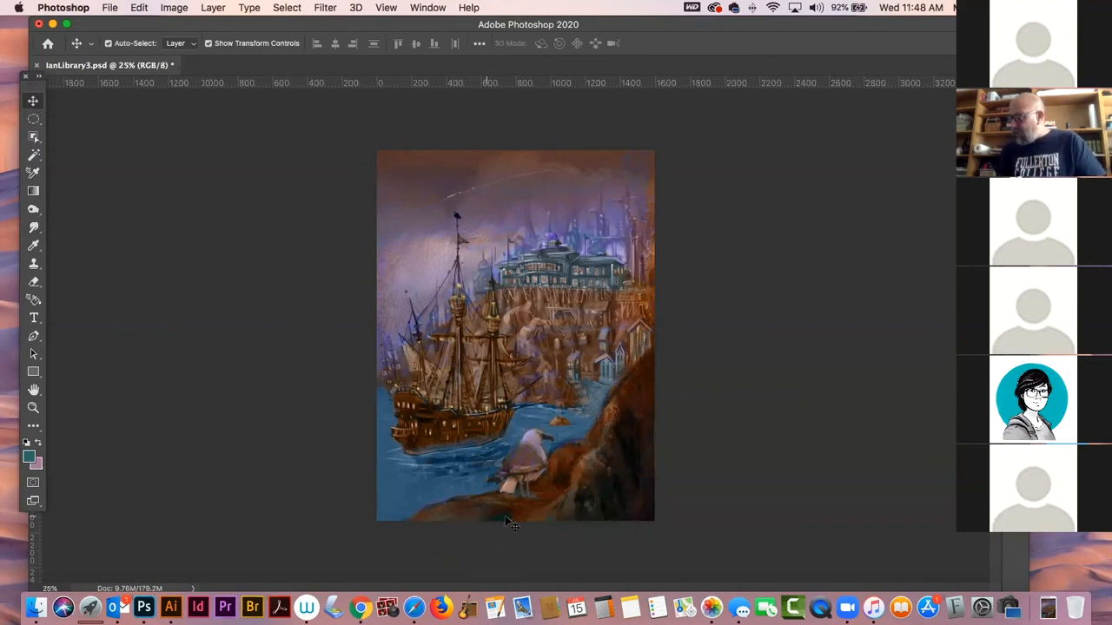
- Select Layer 9, set the Eraser to 45% opacity, and close IanLibrary3.psd
{"action": "key", "text": "e"}
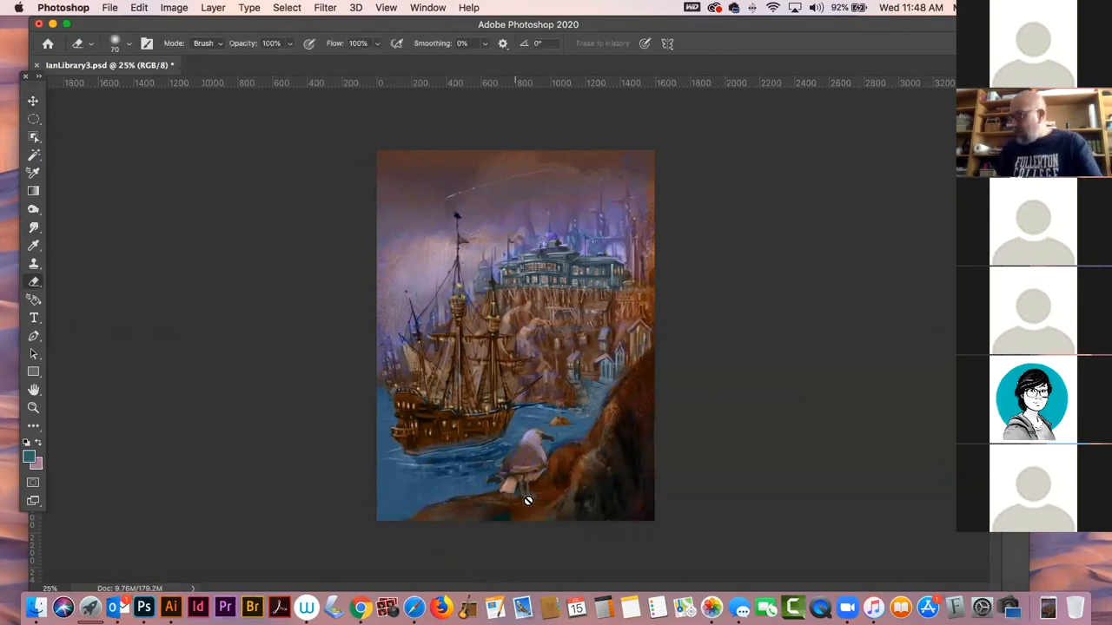
{"action": "key", "text": "F7"}
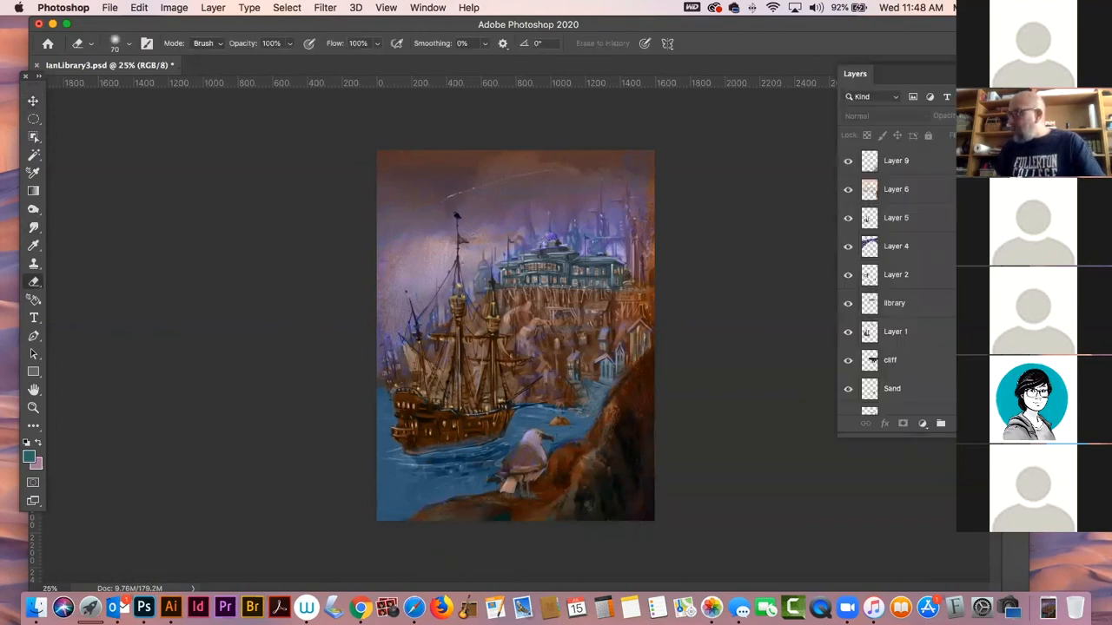
{"action": "left_click", "coordinate": [911, 166]}
{"action": "left_click", "coordinate": [848, 163]}
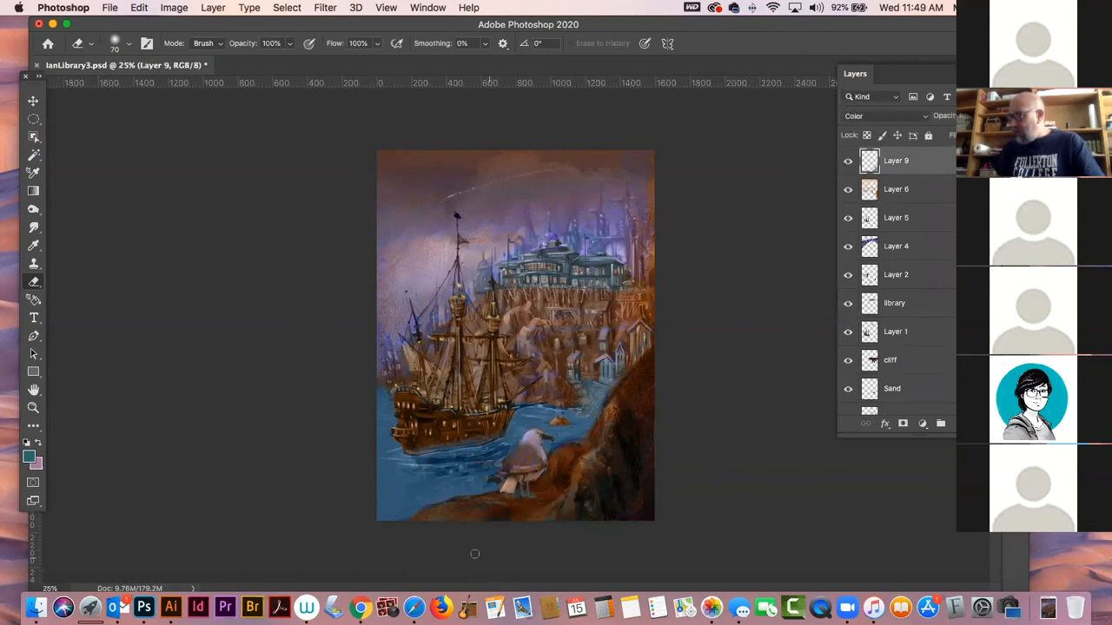
{"action": "key", "text": "super+z"}
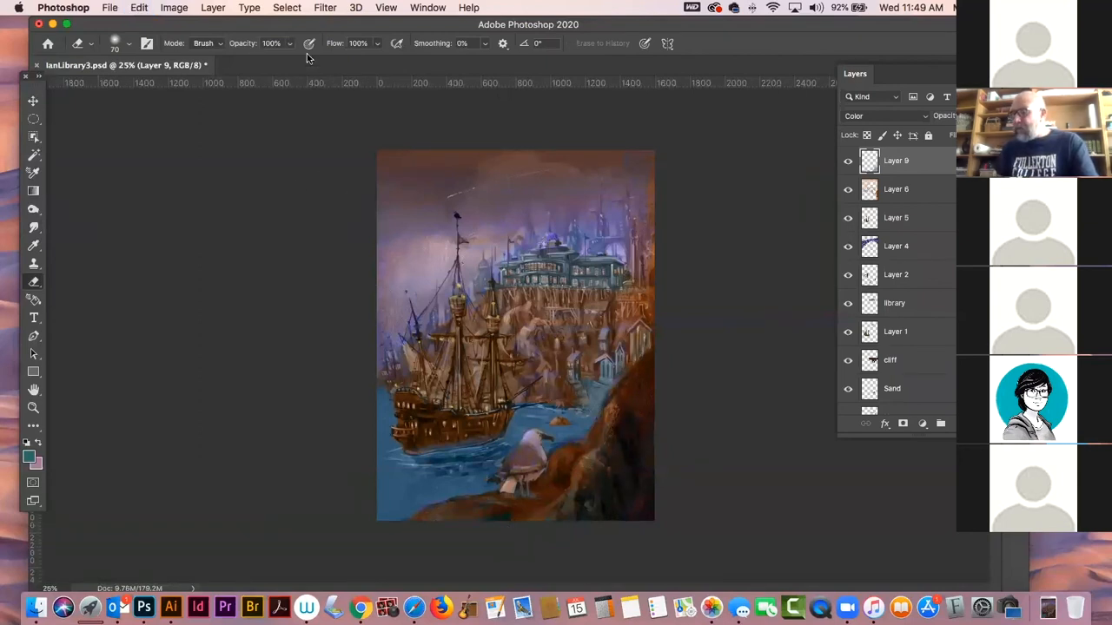
{"action": "left_click", "coordinate": [290, 43]}
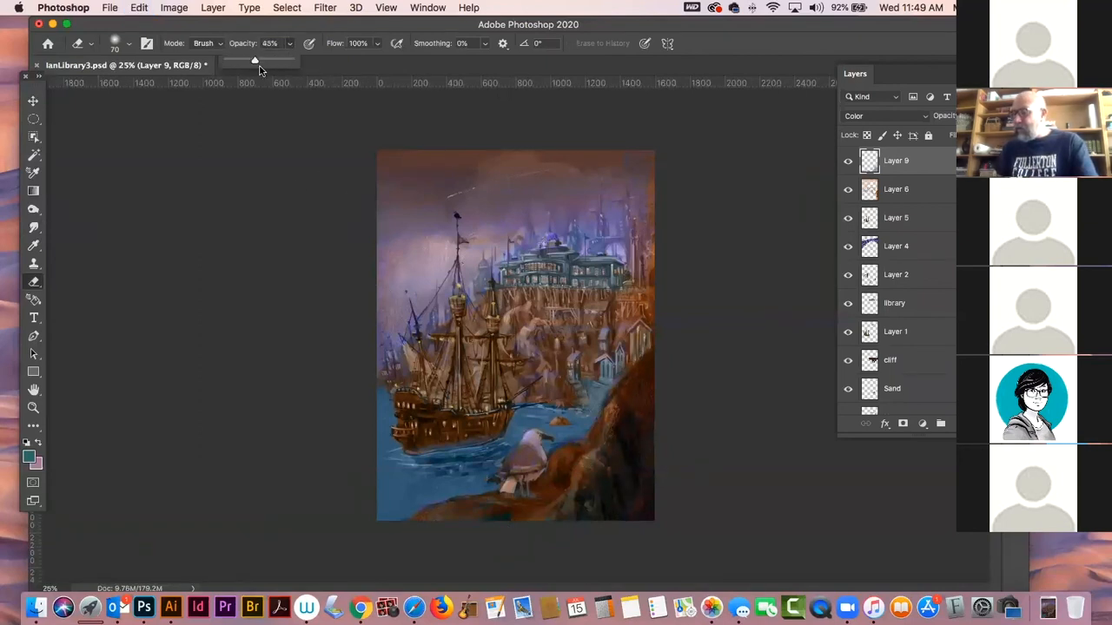
{"action": "left_click", "coordinate": [508, 512]}
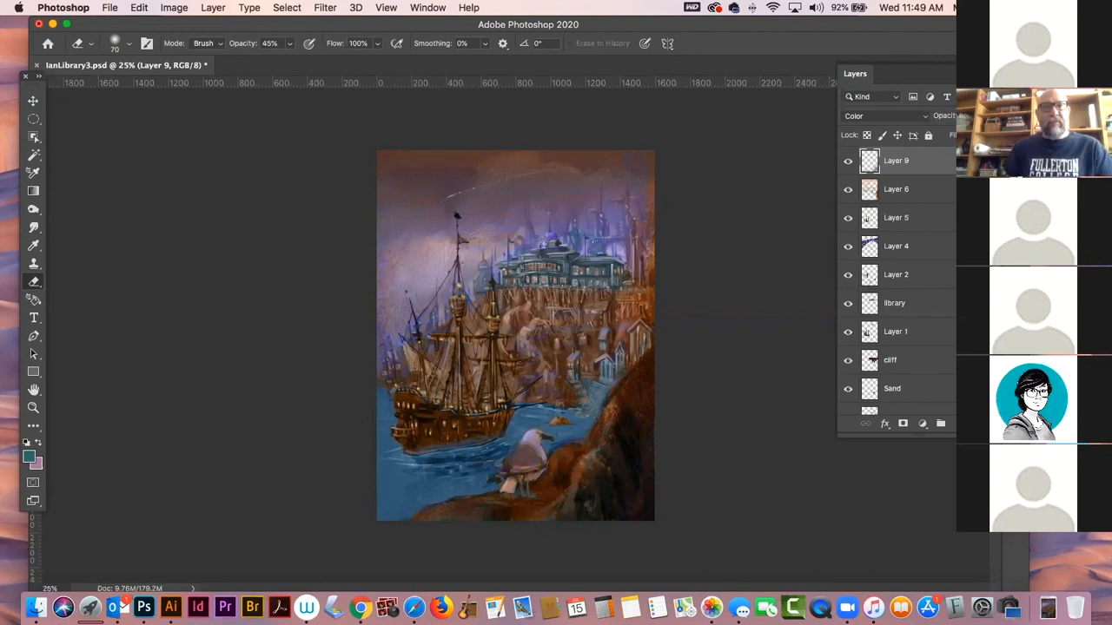
{"action": "left_click", "coordinate": [36, 66]}
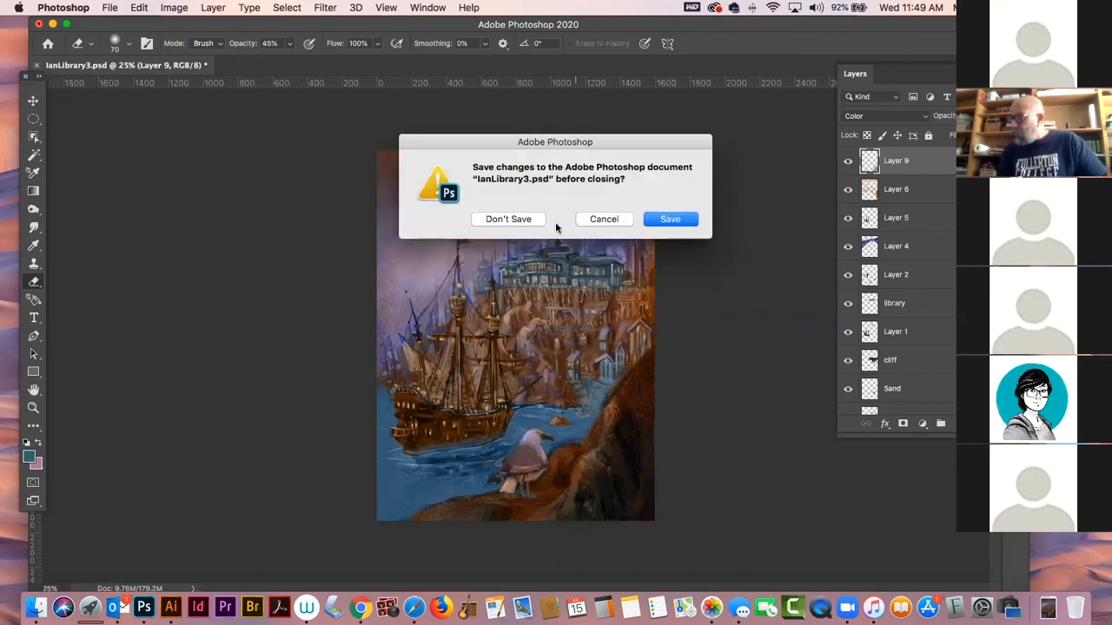
- Choose Don't Save so IanLibrary3.psd closes without its changes
{"action": "left_click", "coordinate": [514, 219]}
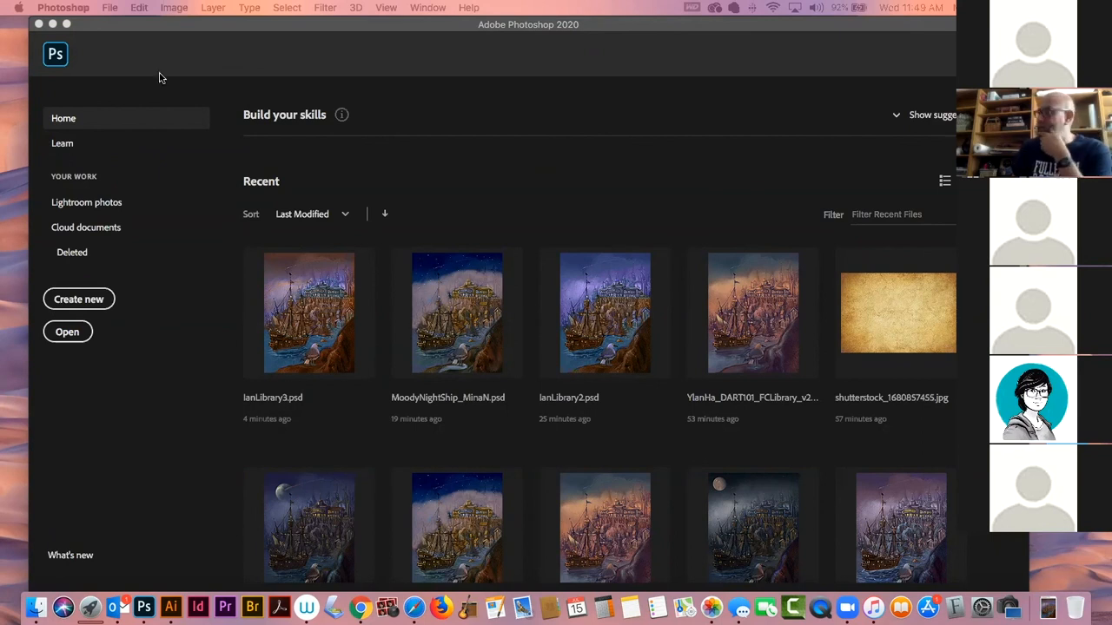
{"action": "left_click", "coordinate": [905, 26]}
{"action": "left_click_drag", "start_coordinate": [904, 26], "coordinate": [904, 37]}
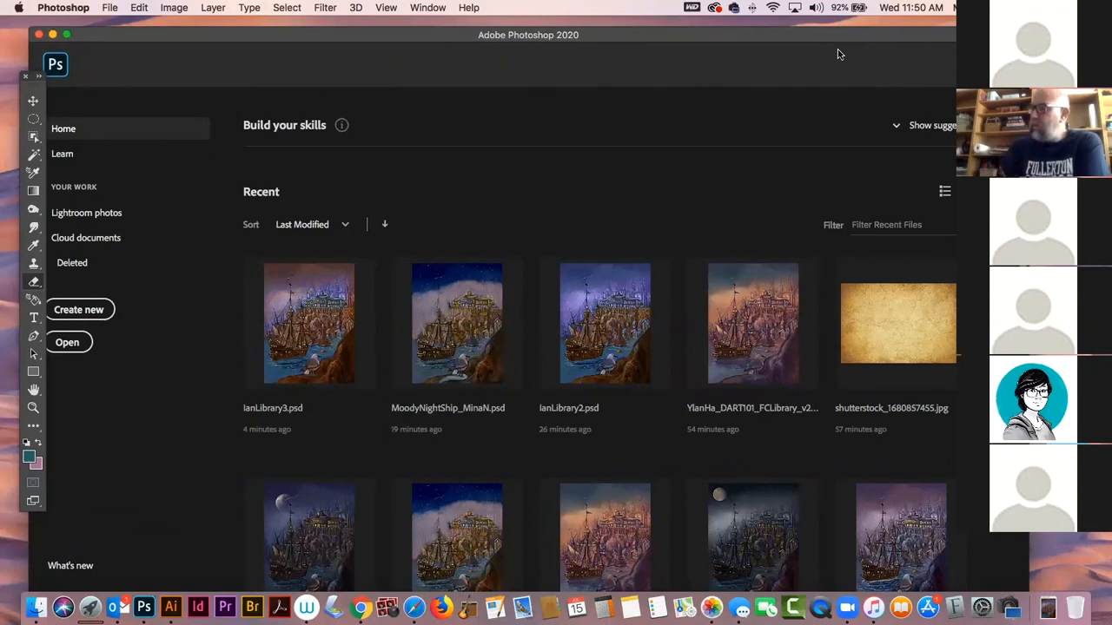
{"action": "mouse_move", "coordinate": [917, 34]}
{"action": "left_mouse_down"}
{"action": "mouse_move", "coordinate": [921, 53]}
{"action": "mouse_move", "coordinate": [930, 23]}
{"action": "left_mouse_up"}
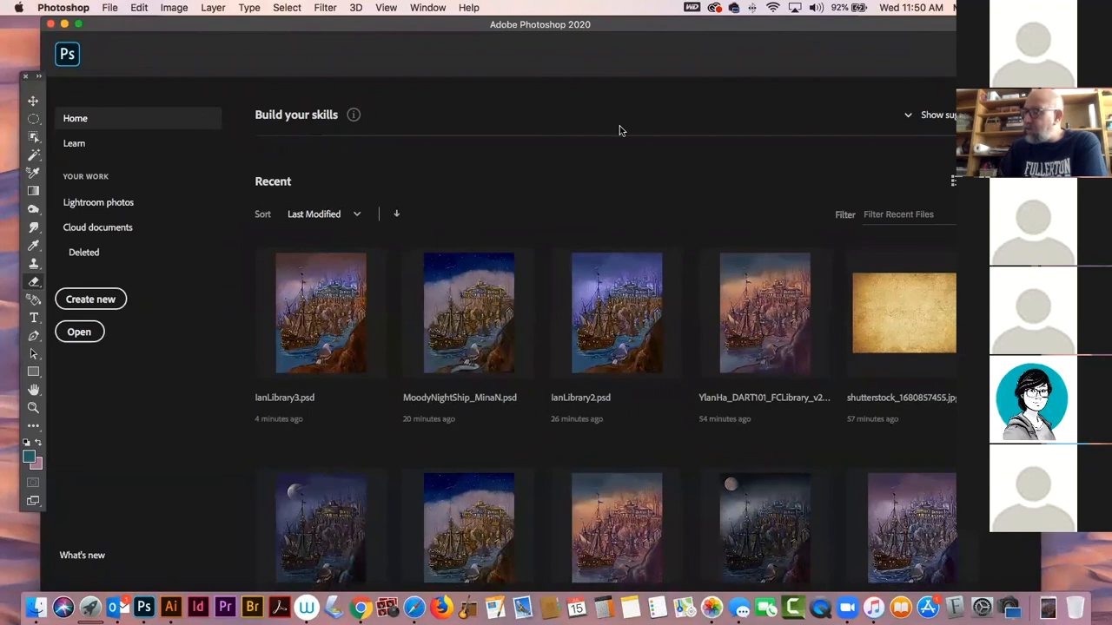
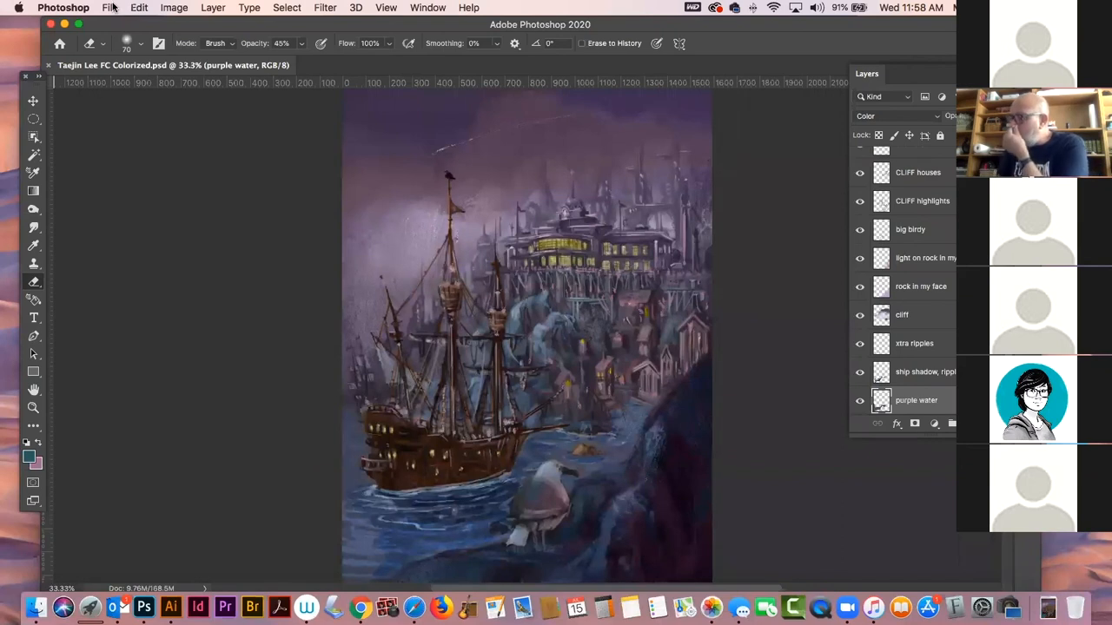
- Stop erasing by switching to the Move tool
{"action": "left_click", "coordinate": [33, 100]}
{"action": "left_click", "coordinate": [174, 124]}
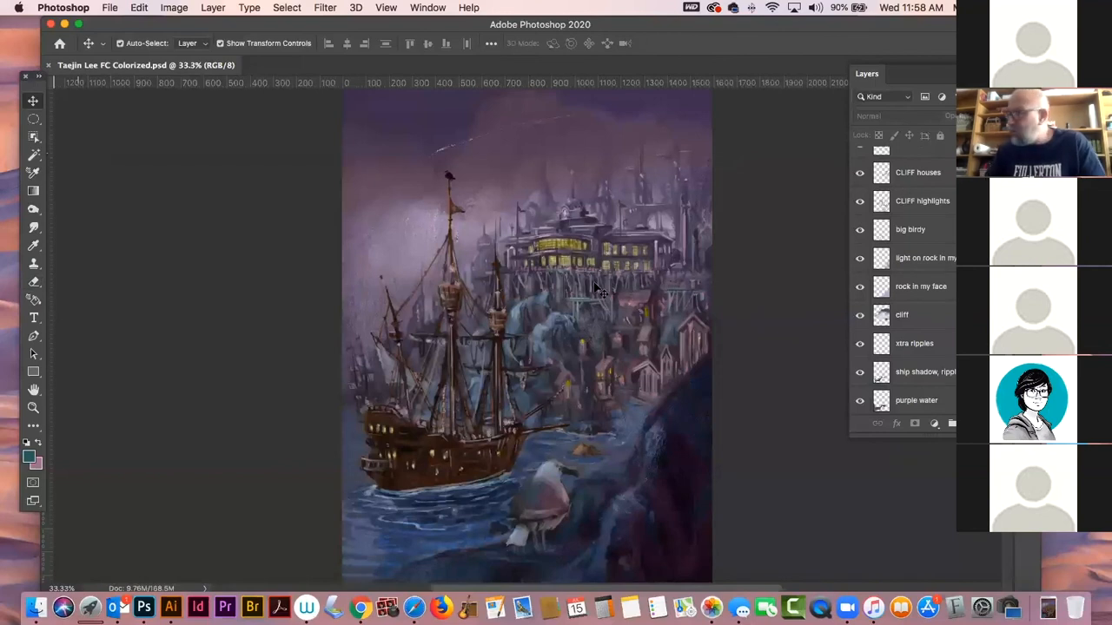
- Switch to the Brush and add a new empty Layer 1 above FC back buildings
{"action": "key", "text": "b"}
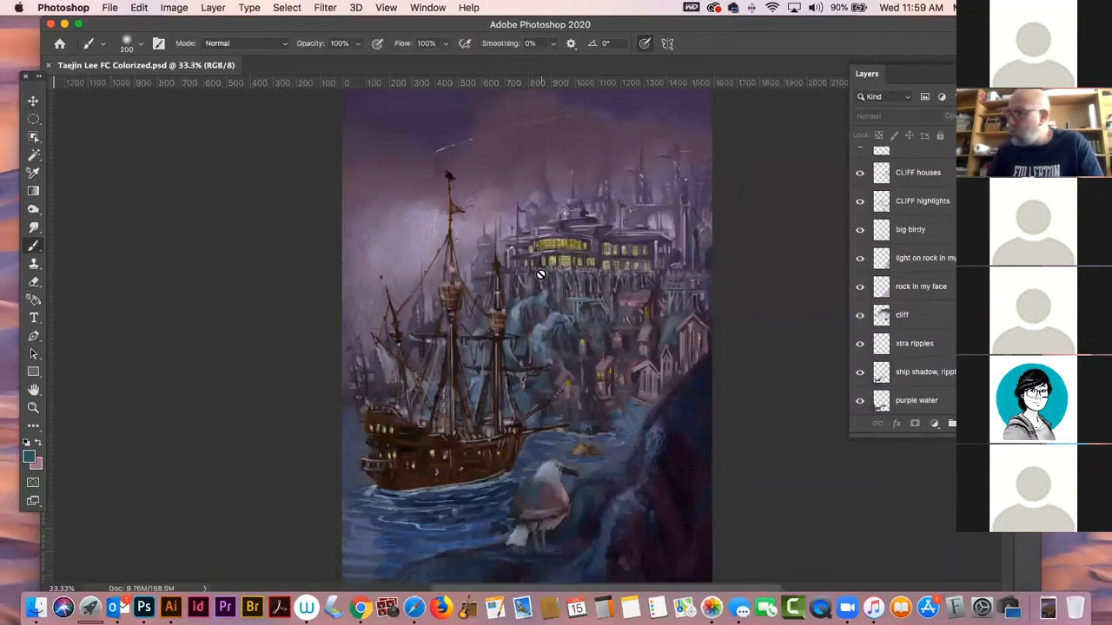
{"action": "left_click", "coordinate": [921, 152]}
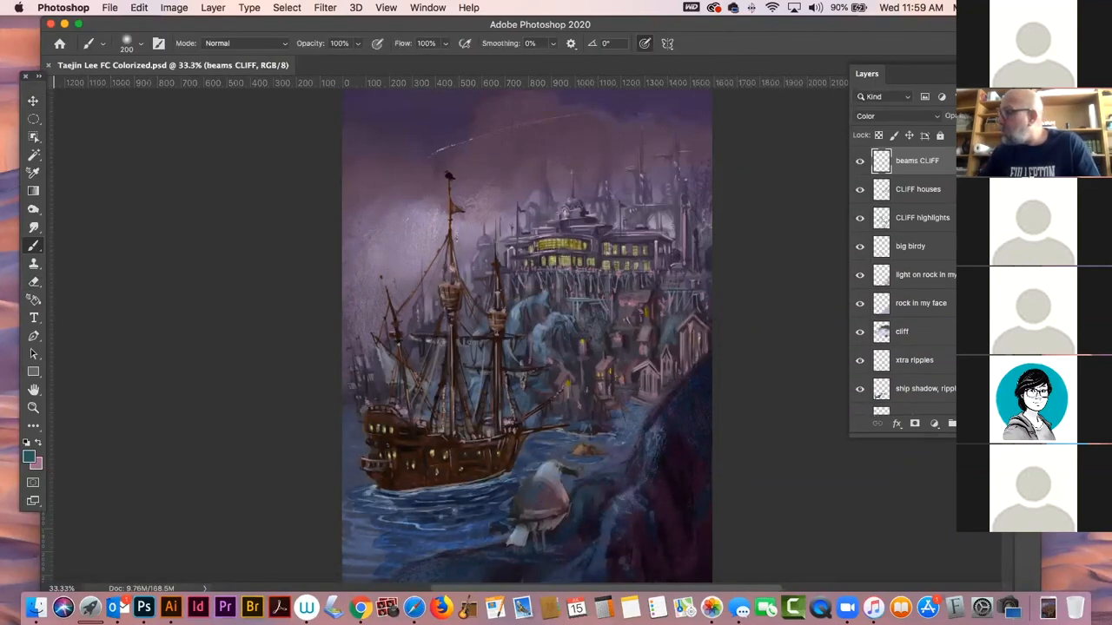
{"action": "scroll", "coordinate": [912, 275], "scroll_direction": "up", "scroll_amount": 10}
{"action": "left_click", "coordinate": [962, 161]}
{"action": "left_click", "coordinate": [971, 424]}
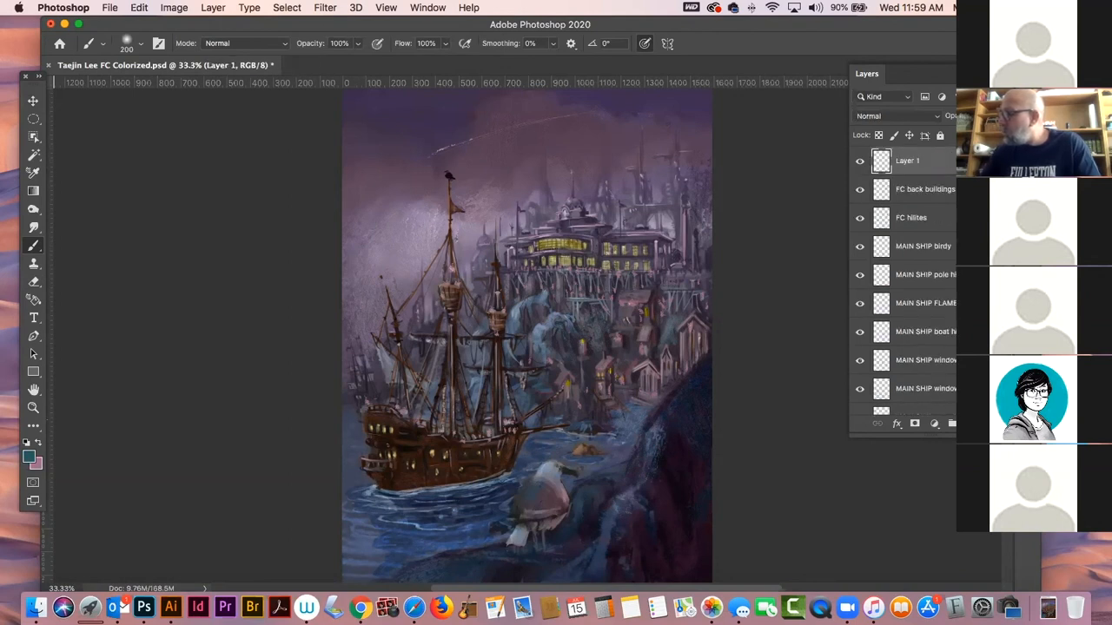
- Choose the 15 px Pencil Sketch 2 brush from the MY FAVES folder
{"action": "left_click", "coordinate": [141, 45]}
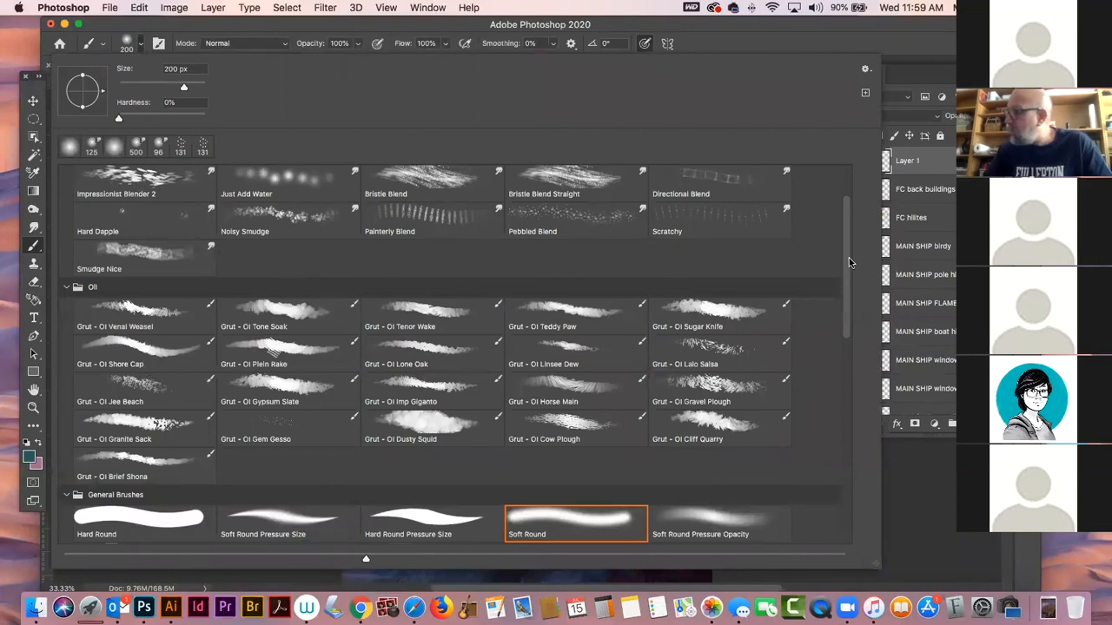
{"action": "scroll", "coordinate": [846, 217], "scroll_direction": "up", "scroll_amount": 1}
{"action": "scroll", "coordinate": [451, 217], "scroll_direction": "up", "scroll_amount": 3}
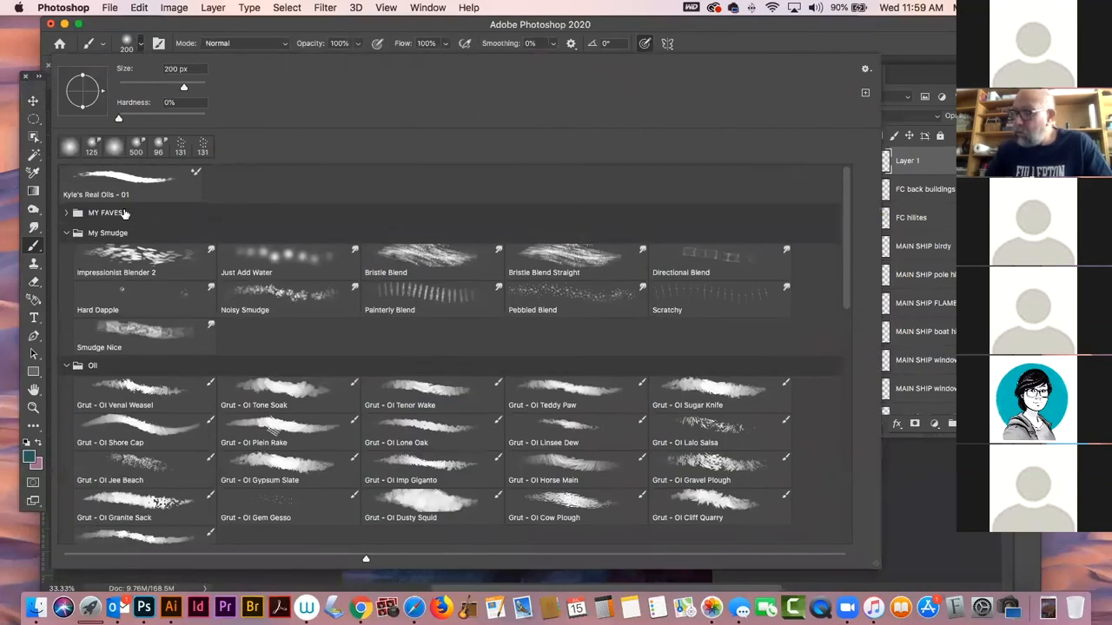
{"action": "left_click", "coordinate": [66, 214]}
{"action": "left_click", "coordinate": [126, 225]}
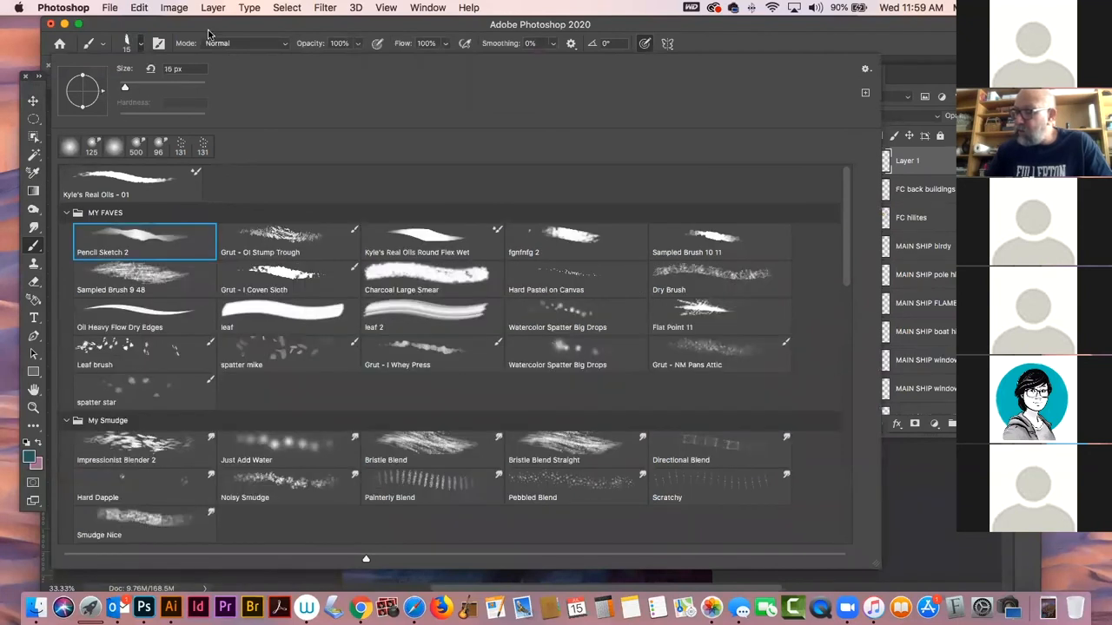
{"action": "left_click", "coordinate": [215, 28]}
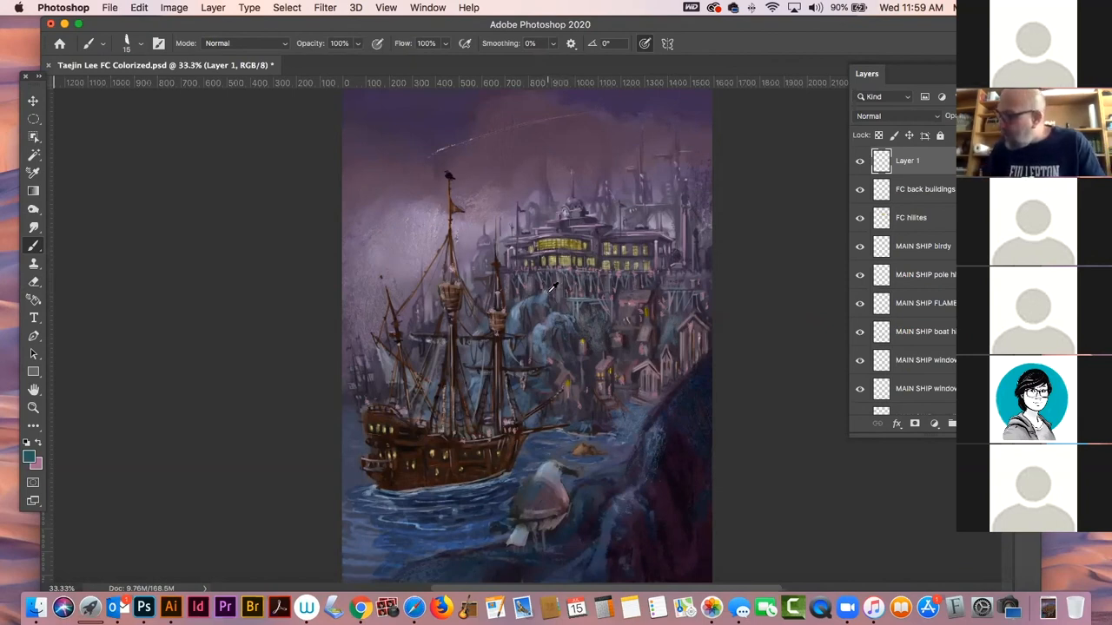
- Sample a blue, lighten it in the Color Picker, and paint light streaks down the waterfall's edge
{"action": "left_click", "coordinate": [551, 310], "text": "alt"}
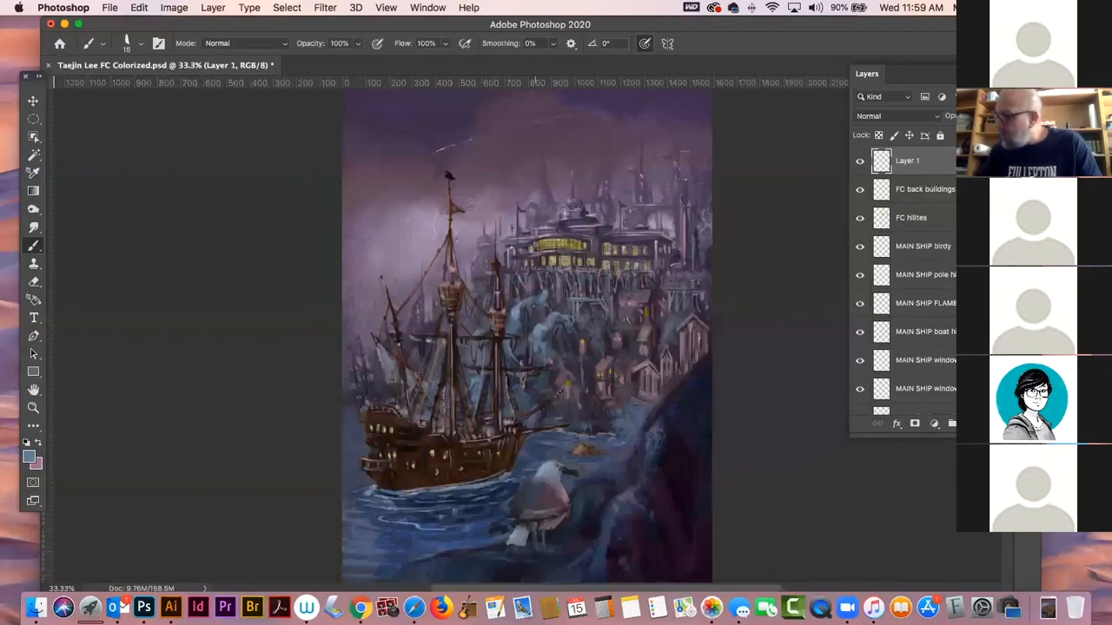
{"action": "left_click", "coordinate": [29, 456]}
{"action": "left_click_drag", "start_coordinate": [107, 188], "coordinate": [90, 159]}
{"action": "left_click", "coordinate": [373, 120]}
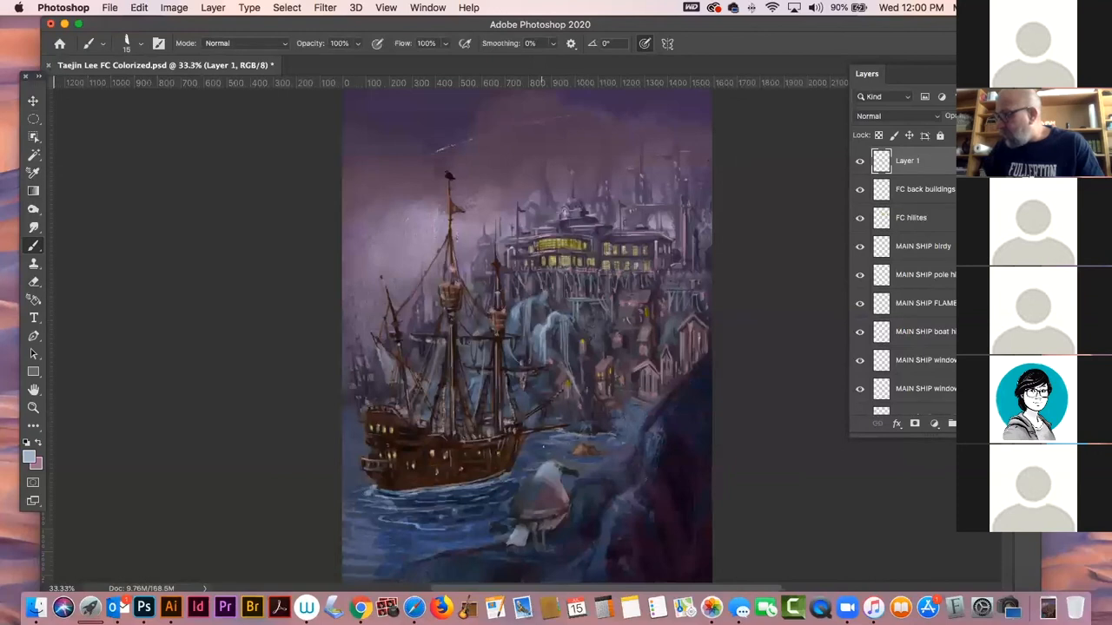
{"action": "left_click_drag", "start_coordinate": [561, 338], "coordinate": [566, 364]}
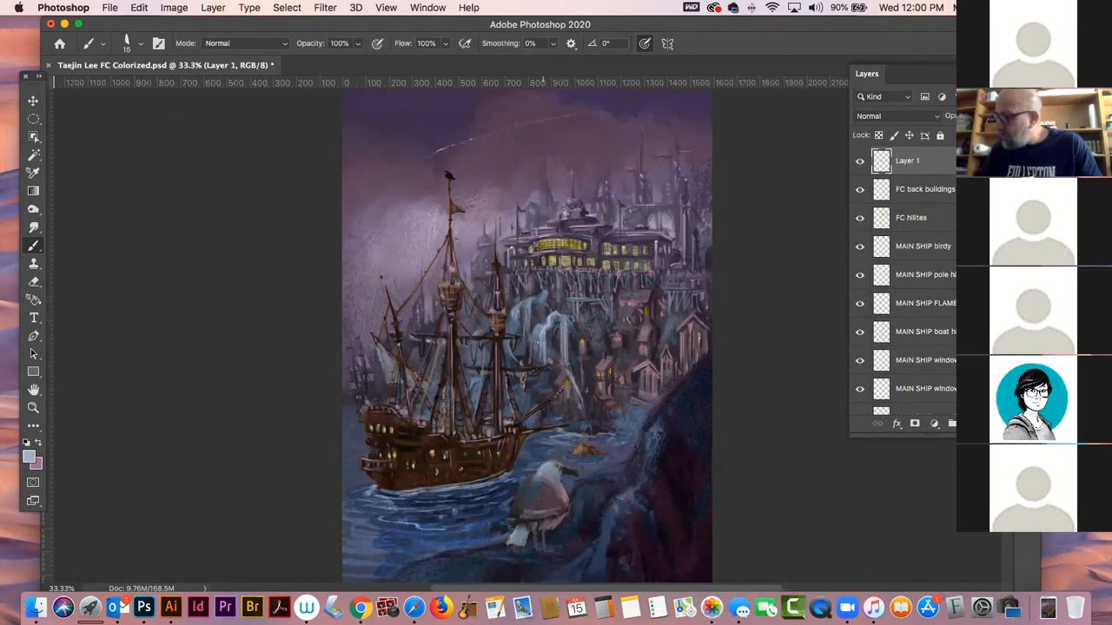
- Sample slate, navy and grey-blue tones and paint marks below the lit building and upper-left waterfall
{"action": "left_click", "coordinate": [542, 328], "text": "alt"}
{"action": "left_click", "coordinate": [563, 323], "text": "alt"}
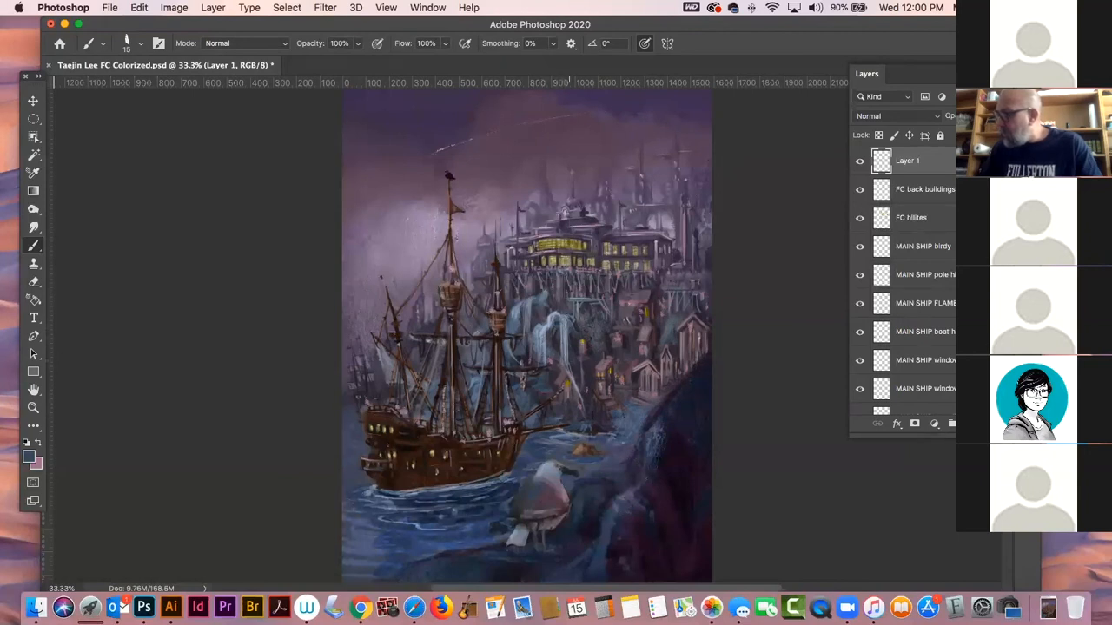
{"action": "left_click_drag", "start_coordinate": [570, 272], "coordinate": [568, 282]}
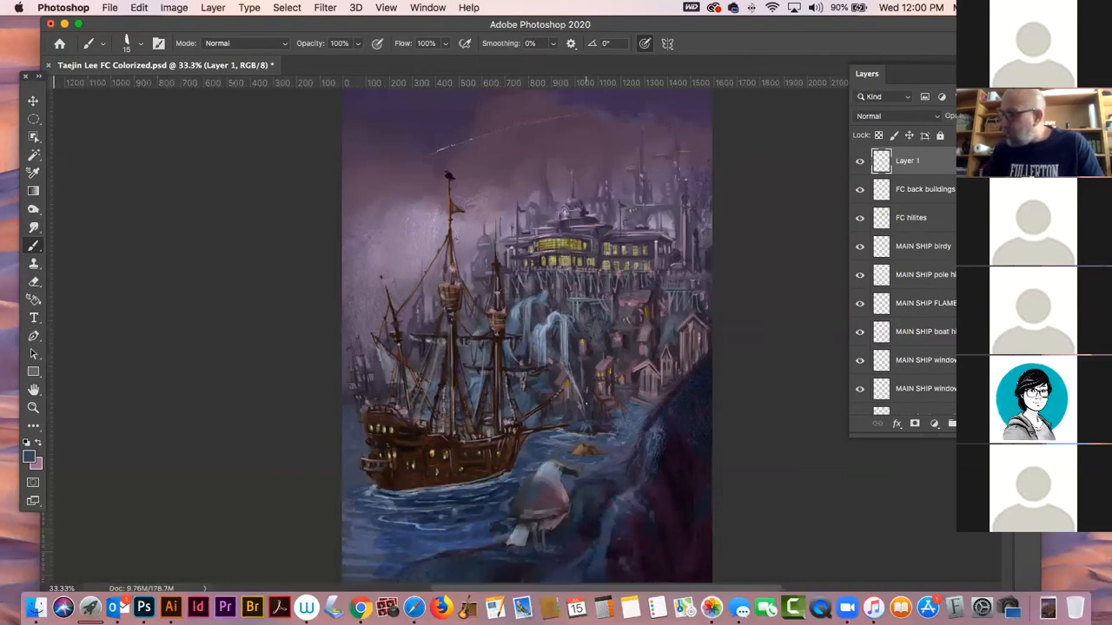
{"action": "left_click", "coordinate": [554, 313], "text": "alt"}
{"action": "left_click_drag", "start_coordinate": [529, 300], "coordinate": [524, 326]}
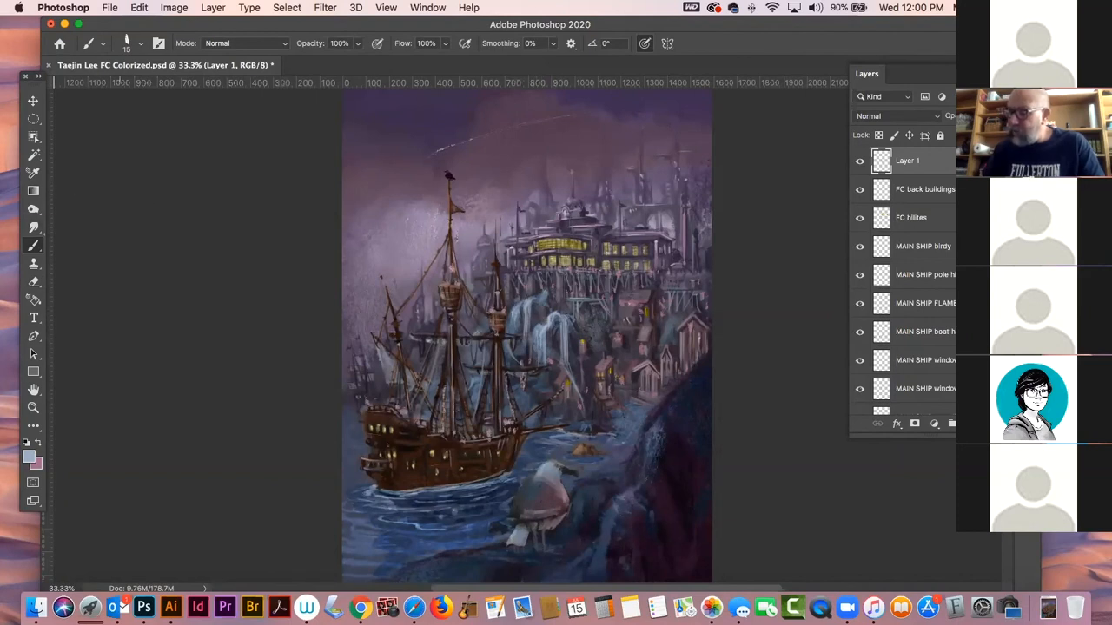
{"action": "left_click", "coordinate": [35, 228]}
{"action": "left_click", "coordinate": [35, 228]}
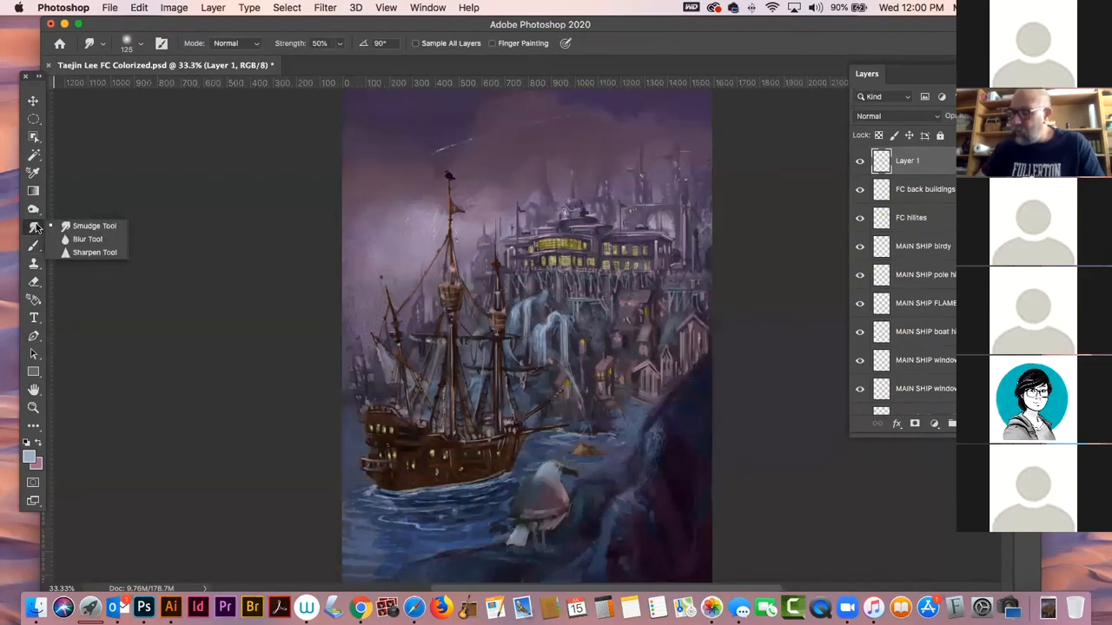
- Choose the Impressionist Blender 2 smudge preset and size it to 90
{"action": "left_click", "coordinate": [142, 45]}
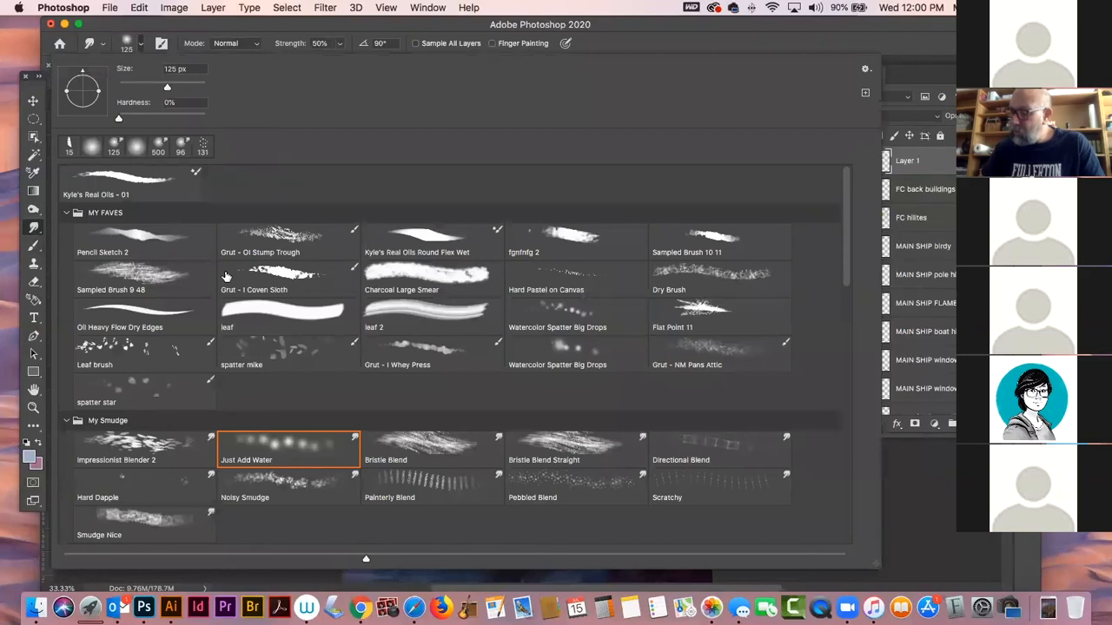
{"action": "left_click", "coordinate": [148, 444]}
{"action": "left_click", "coordinate": [219, 25]}
{"action": "key", "text": "bracketright"}
{"action": "key", "text": "bracketright"}
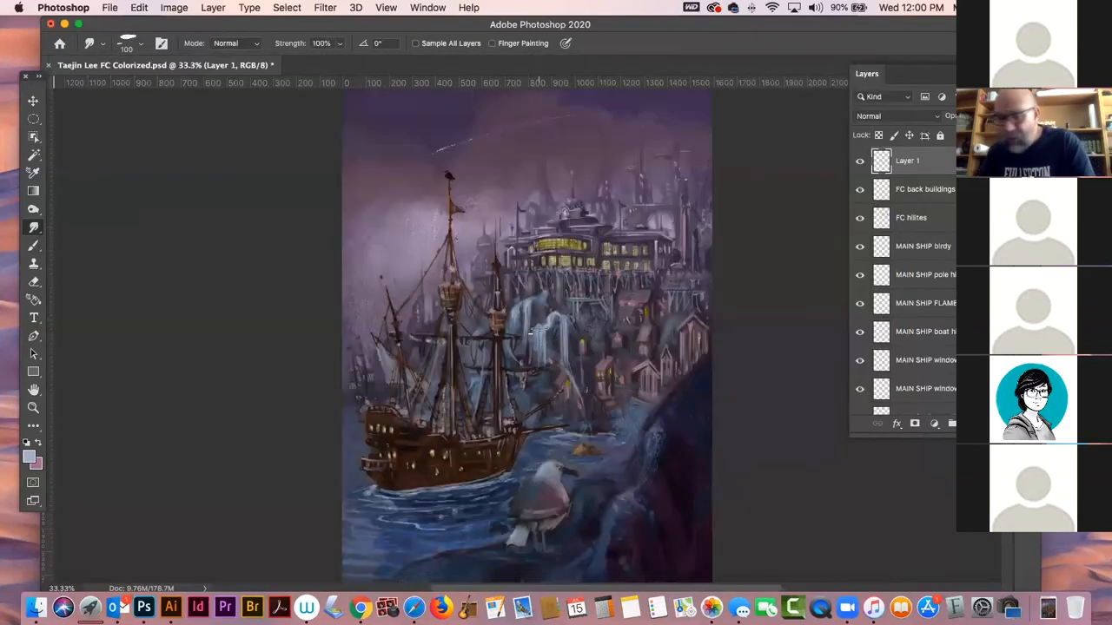
{"action": "key", "text": "bracketleft"}
{"action": "key", "text": "bracketleft"}
{"action": "key", "text": "bracketleft"}
{"action": "key", "text": "bracketleft"}
{"action": "key", "text": "bracketleft"}
{"action": "key", "text": "bracketleft"}
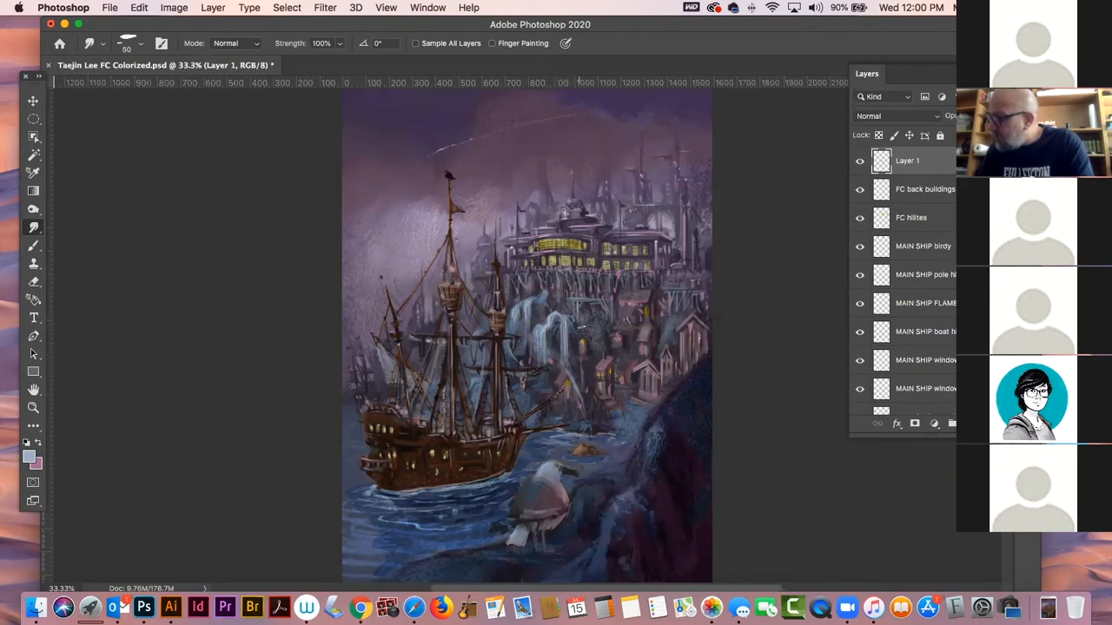
- Switch to the Just Add Water preset and alternate smudging and brushing the waterfall streaks
{"action": "left_click", "coordinate": [139, 50]}
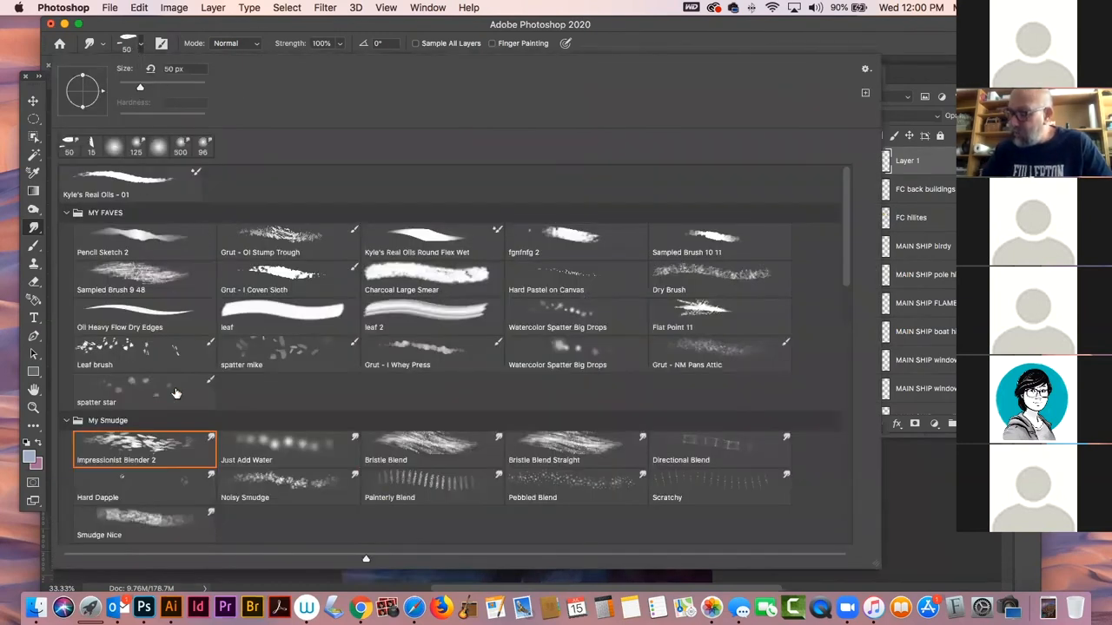
{"action": "left_click", "coordinate": [291, 448]}
{"action": "key", "text": "Return"}
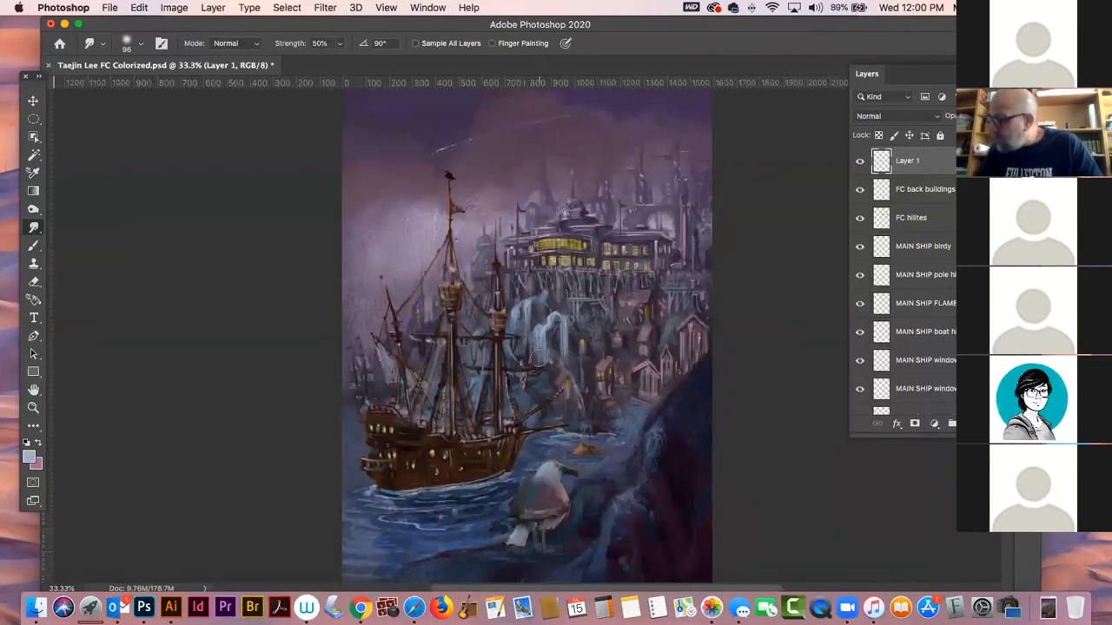
{"action": "key", "text": "b"}
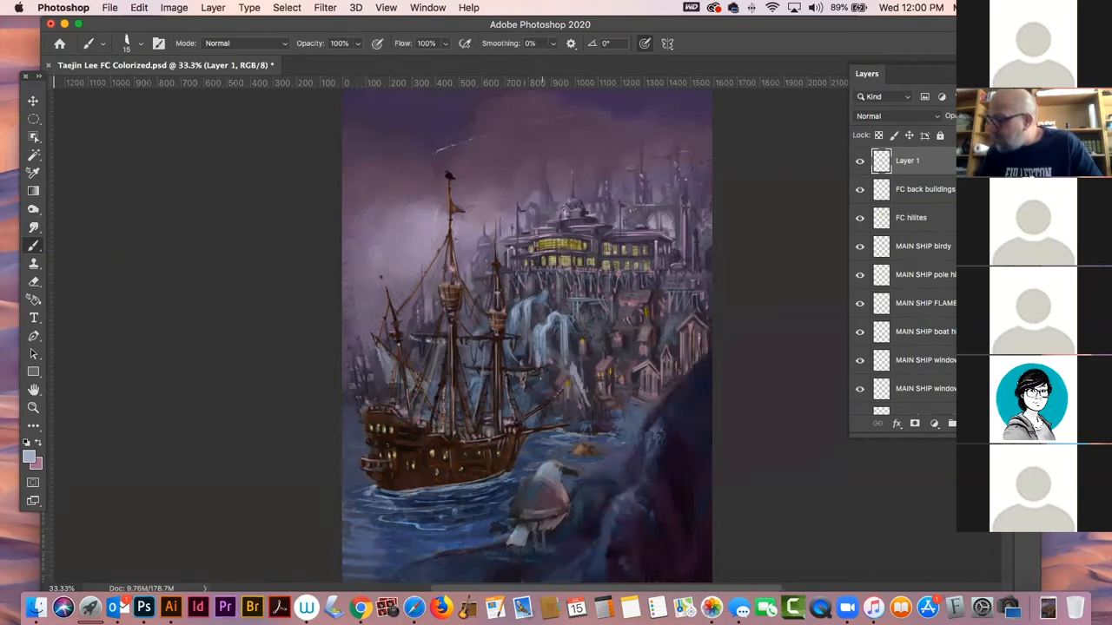
{"action": "left_click", "coordinate": [33, 226]}
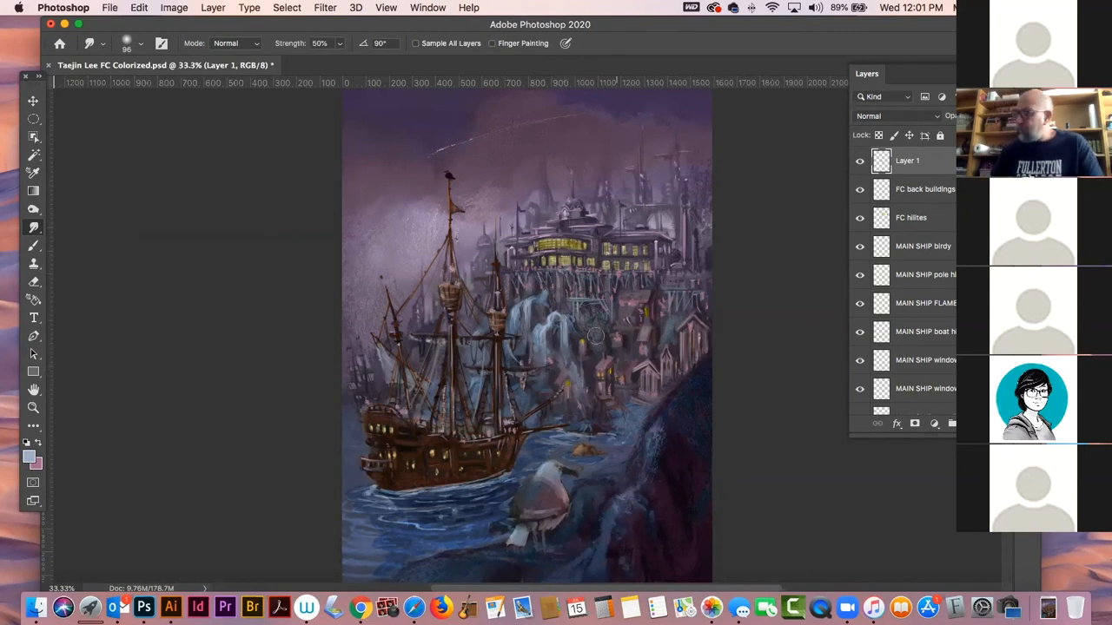
{"action": "key", "text": "b"}
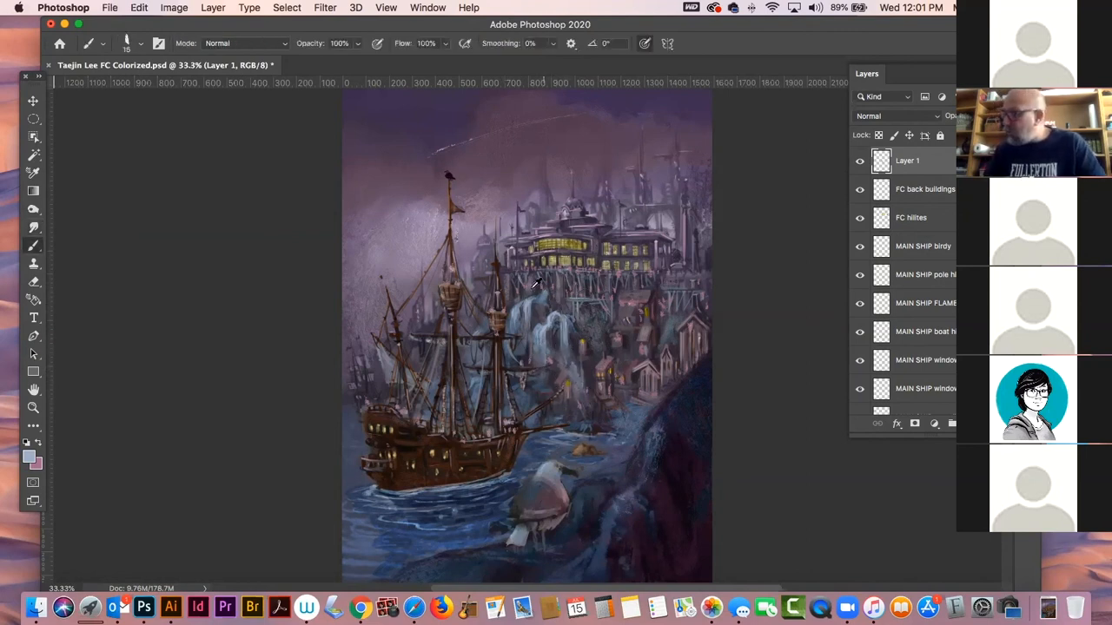
- Keep the #bcc6da pale blue-grey foreground, paint faint highlights on the water, and hide the panels
{"action": "left_click", "coordinate": [26, 455]}
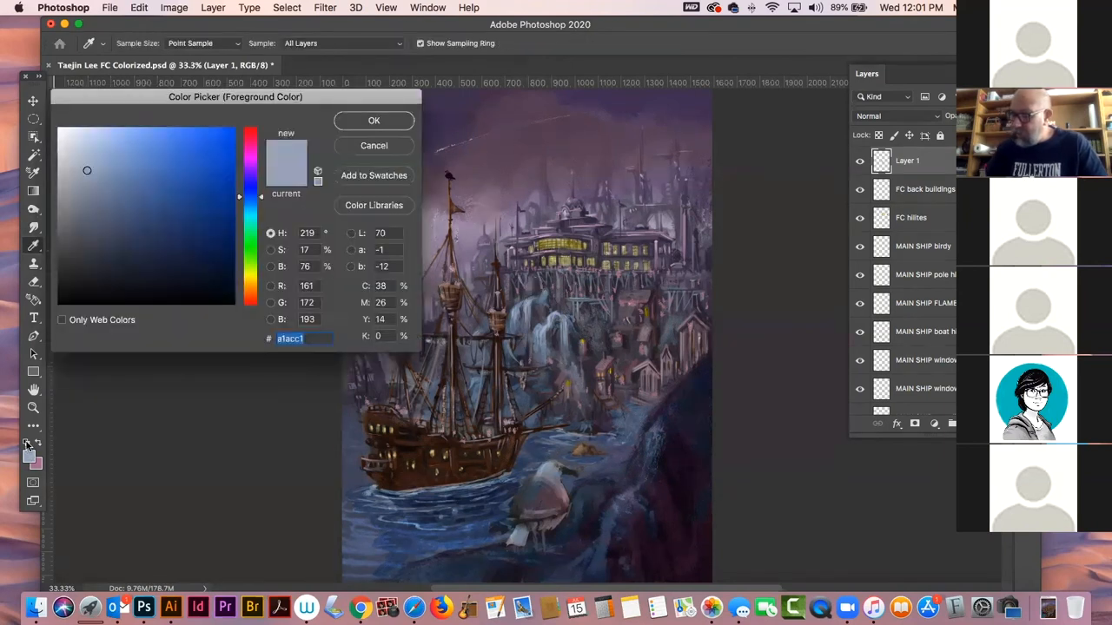
{"action": "left_click", "coordinate": [368, 122]}
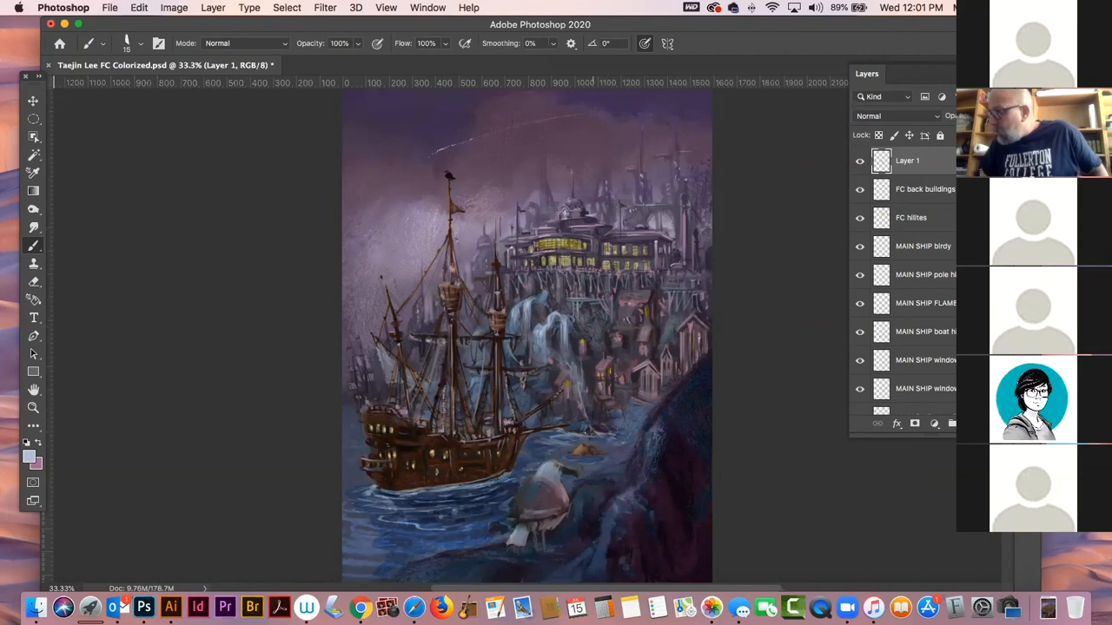
{"action": "left_click_drag", "start_coordinate": [610, 435], "coordinate": [592, 438]}
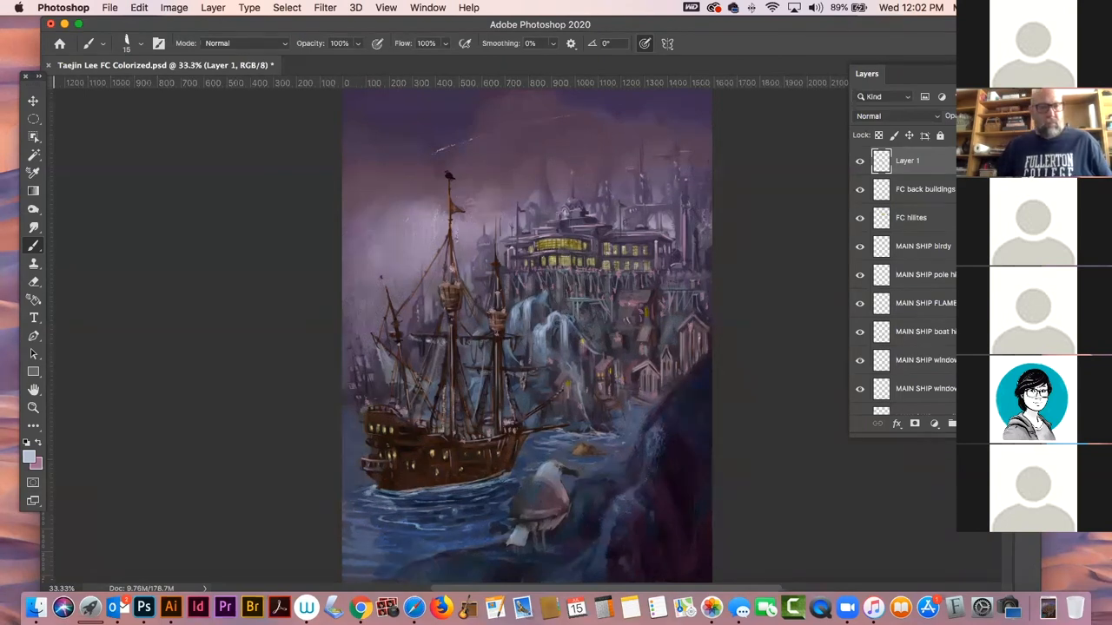
{"action": "key", "text": "Tab"}
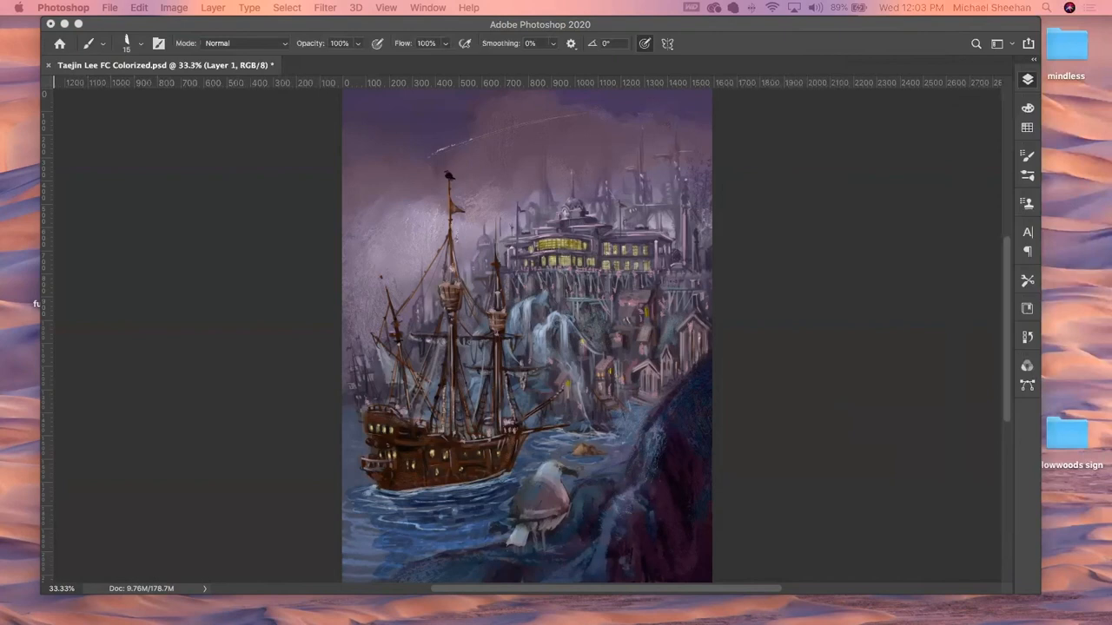
{"action": "key", "text": "Tab"}
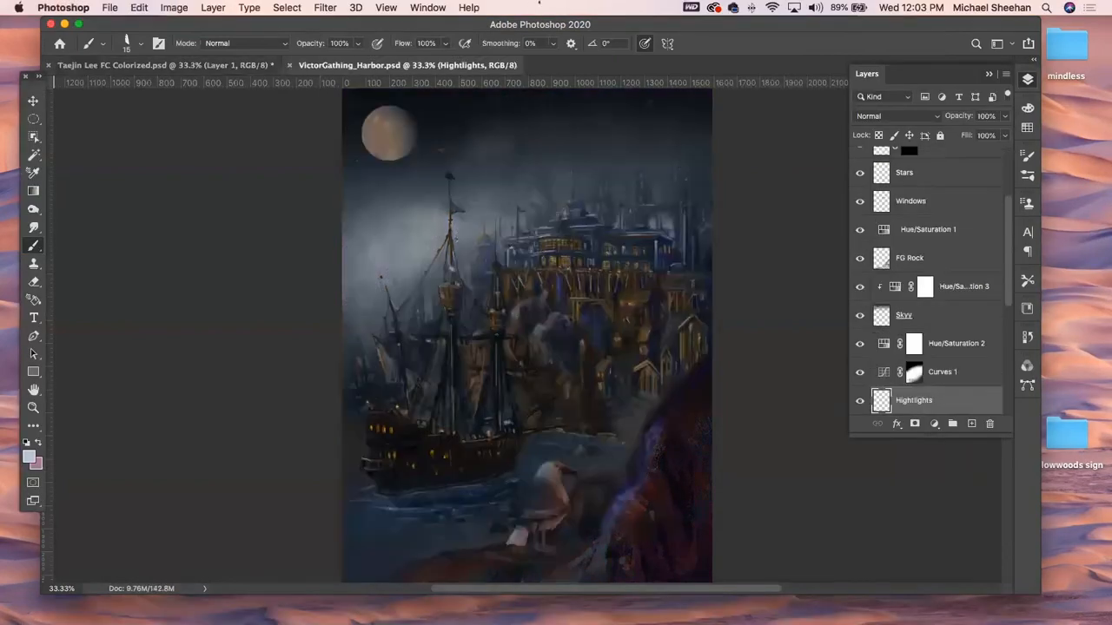
{"action": "left_click", "coordinate": [211, 66]}
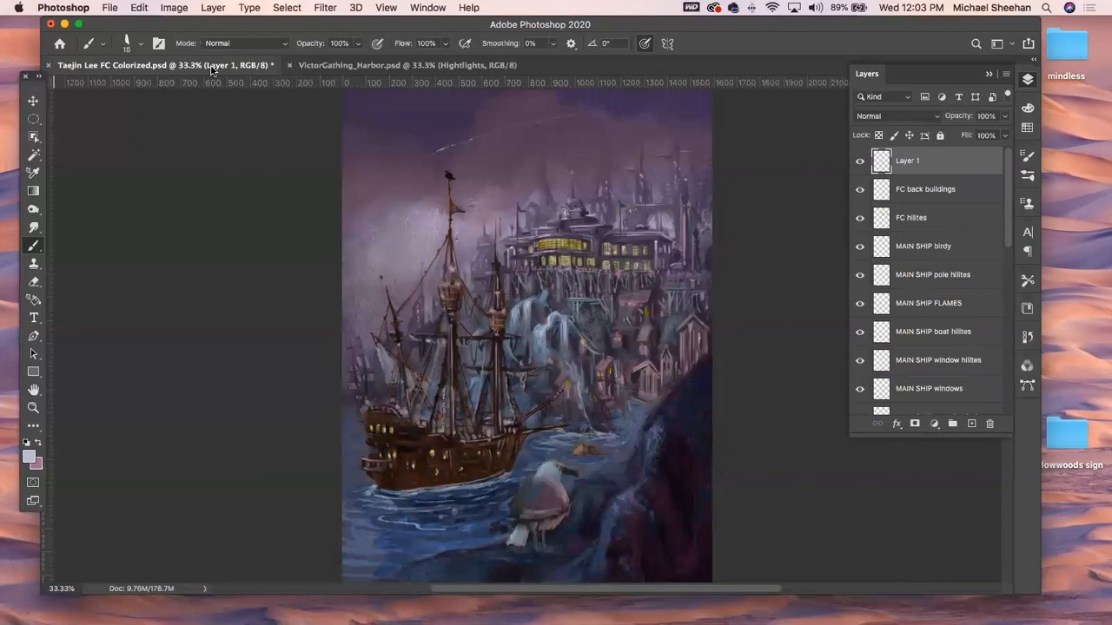
{"action": "left_click", "coordinate": [51, 66]}
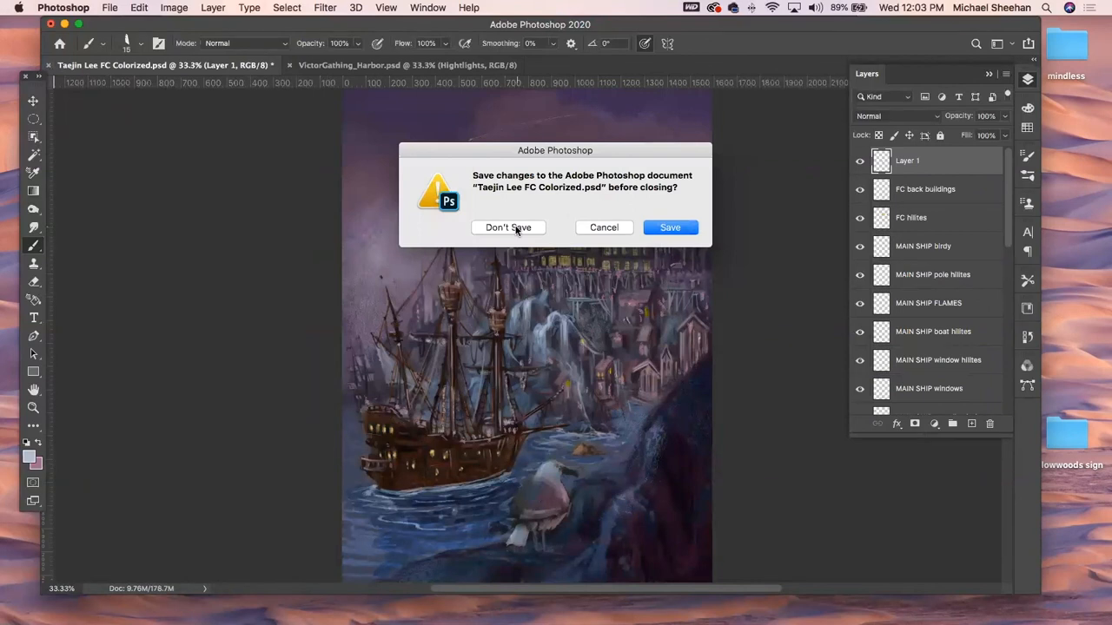
{"action": "left_click", "coordinate": [516, 229]}
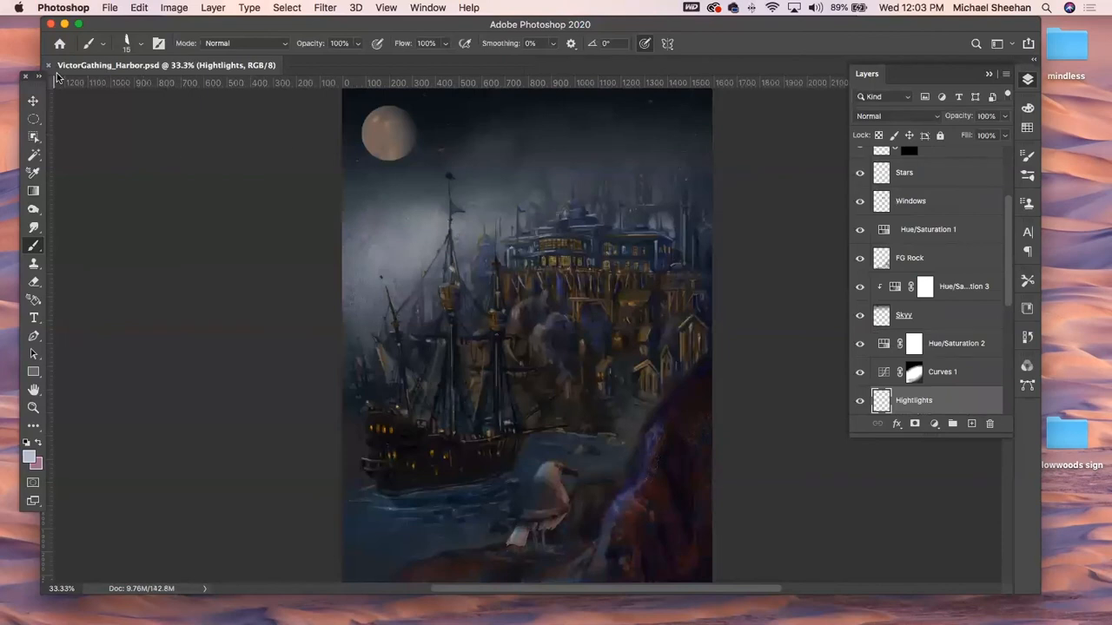
{"action": "left_click", "coordinate": [32, 100]}
- Zoom in on the ship, sample a dark colour, and add a new layer above Fog
{"action": "key", "text": "Tab"}
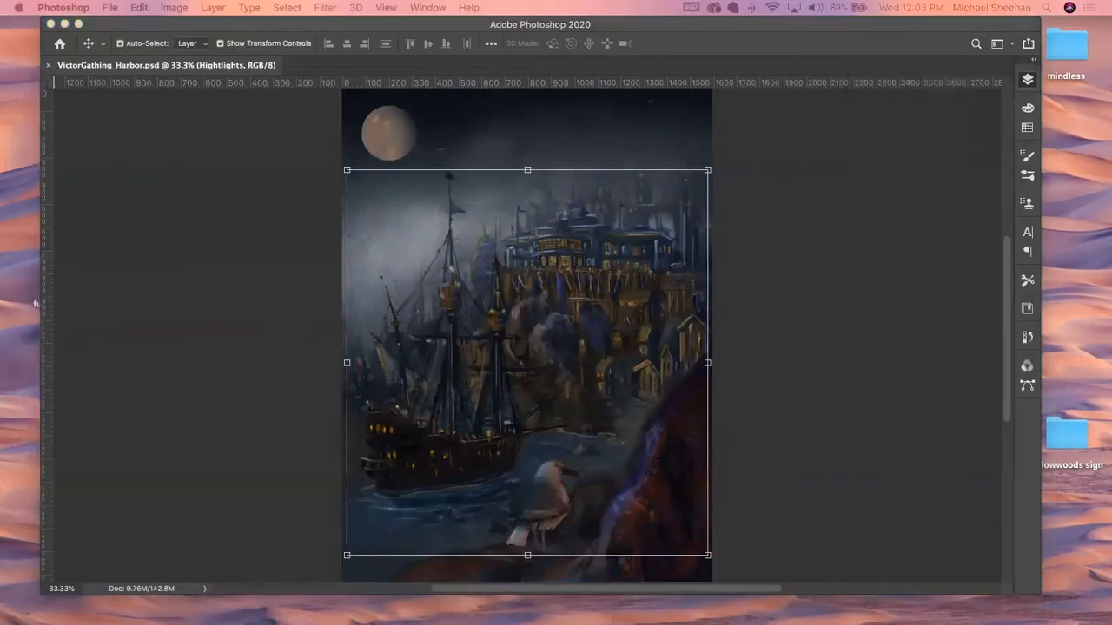
{"action": "key", "text": "Tab"}
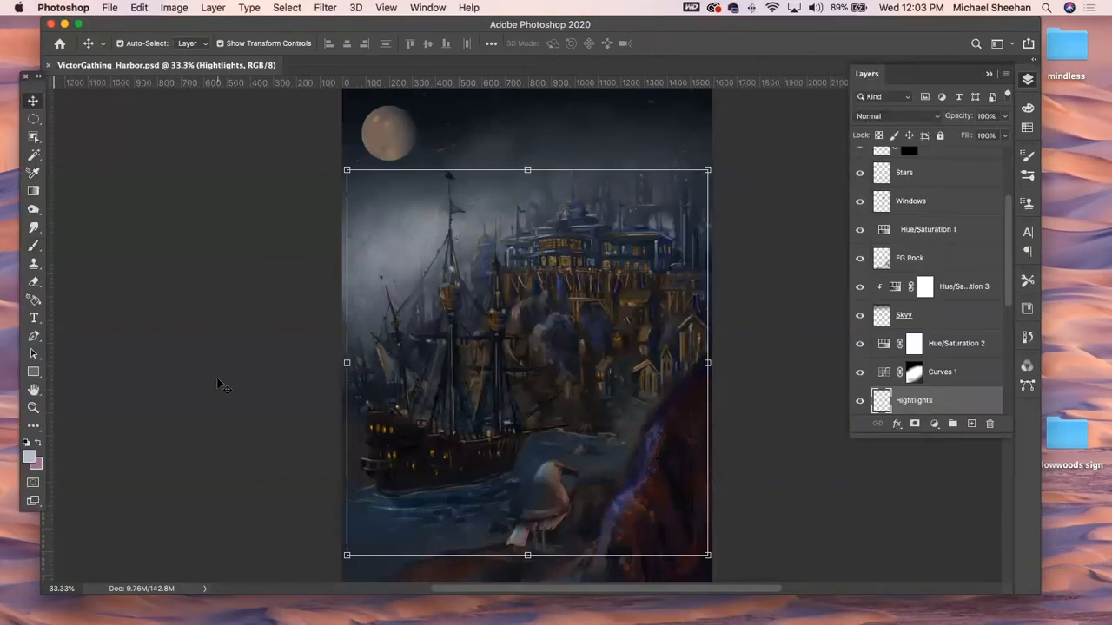
{"action": "left_click", "coordinate": [274, 352]}
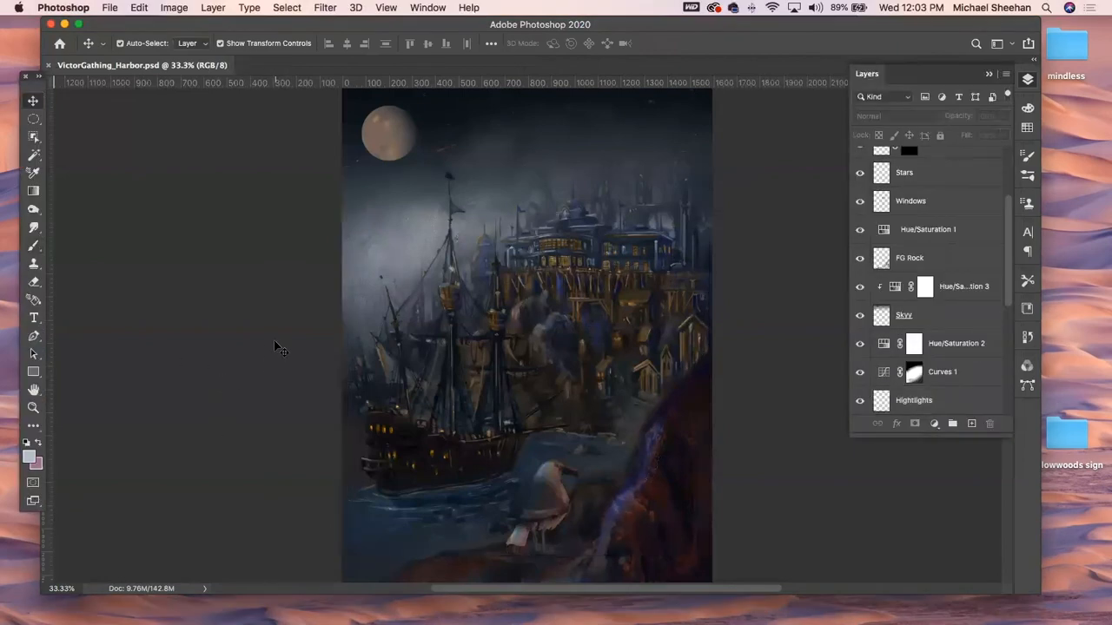
{"action": "left_click", "coordinate": [33, 407]}
{"action": "left_click_drag", "start_coordinate": [445, 438], "coordinate": [446, 437]}
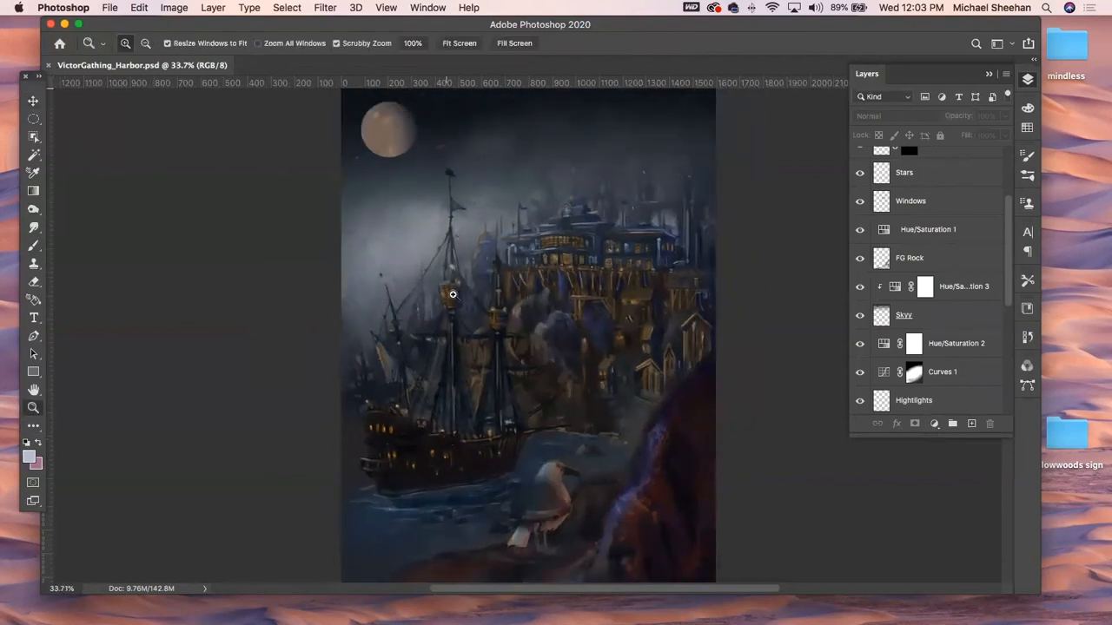
{"action": "key", "text": "b"}
{"action": "left_click", "coordinate": [464, 334], "text": "alt"}
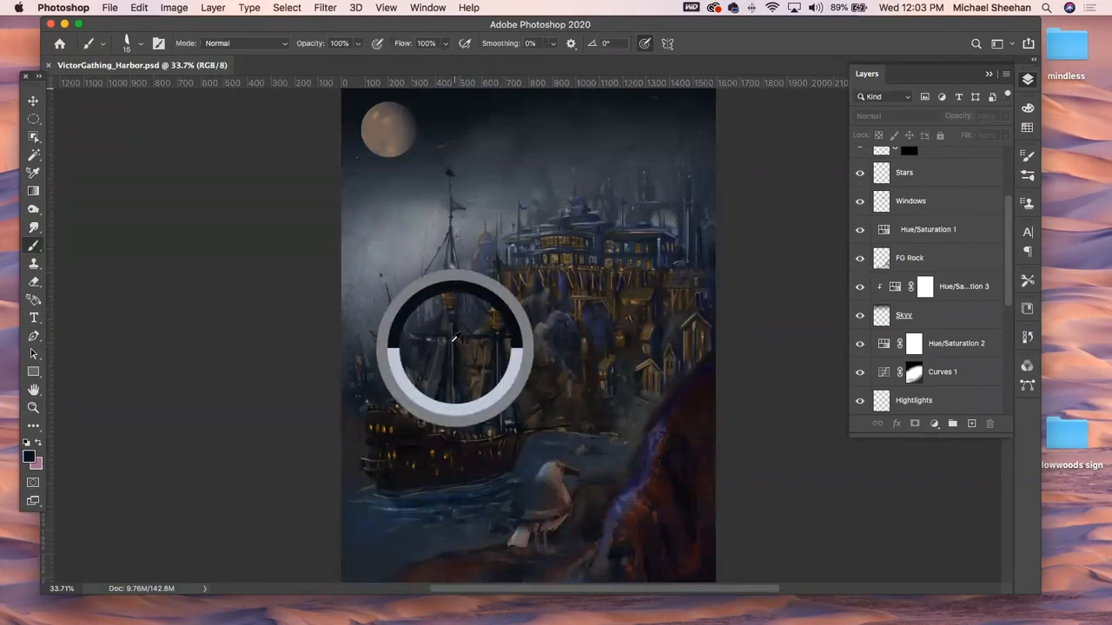
{"action": "scroll", "coordinate": [984, 205], "scroll_direction": "up", "scroll_amount": 4}
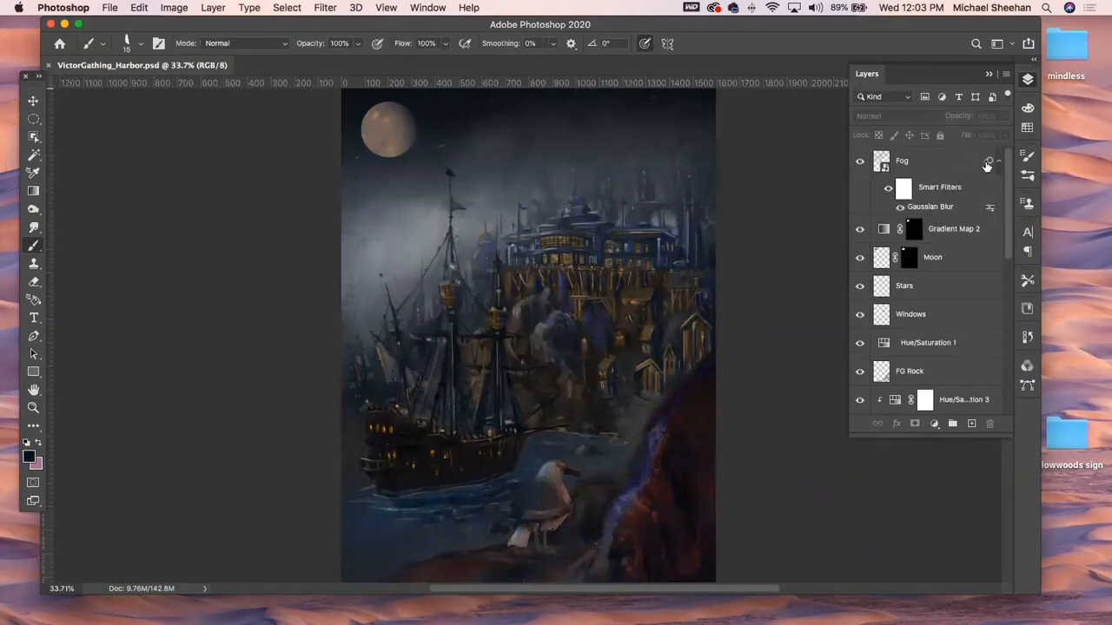
{"action": "left_click", "coordinate": [978, 165]}
{"action": "left_click", "coordinate": [971, 423]}
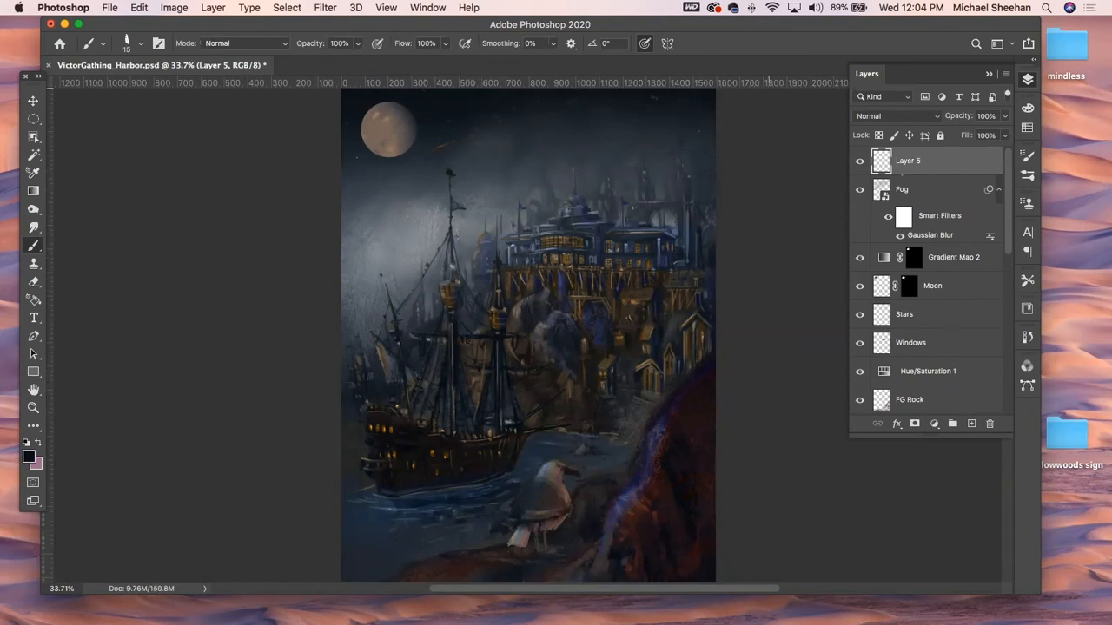
- Close the harbour painting without saving and zoom out on the Fullerton Library painting
{"action": "left_click", "coordinate": [49, 66]}
{"action": "left_click", "coordinate": [510, 226]}
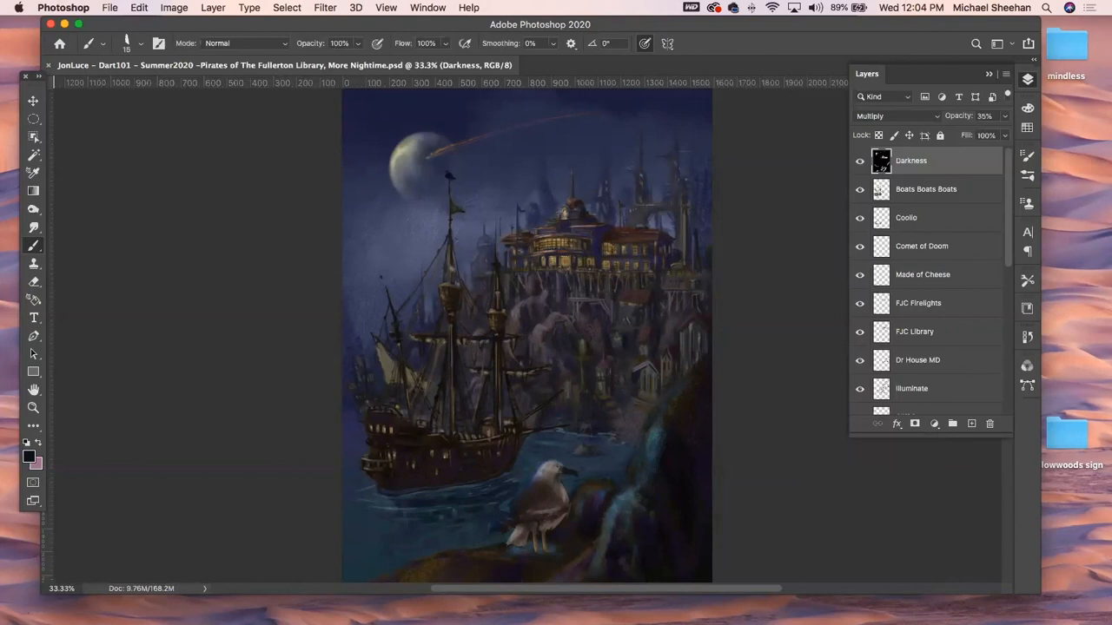
{"action": "key", "text": "super+minus"}
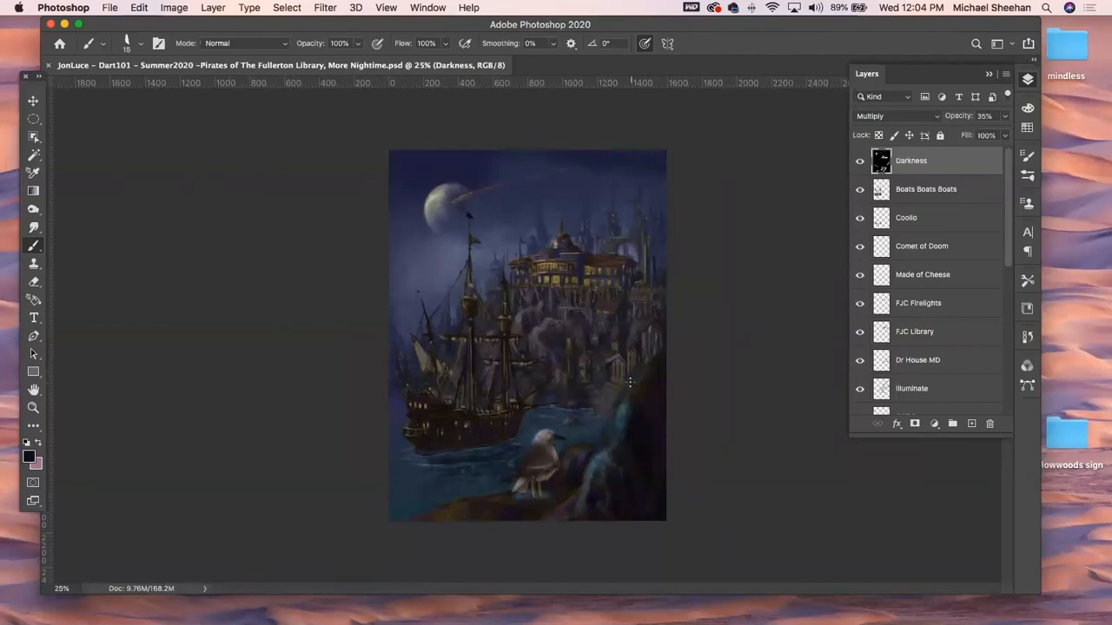
- Test-shift the Darkness layer left, undo the move, deselect, and hide the panels
{"action": "left_click", "coordinate": [33, 101]}
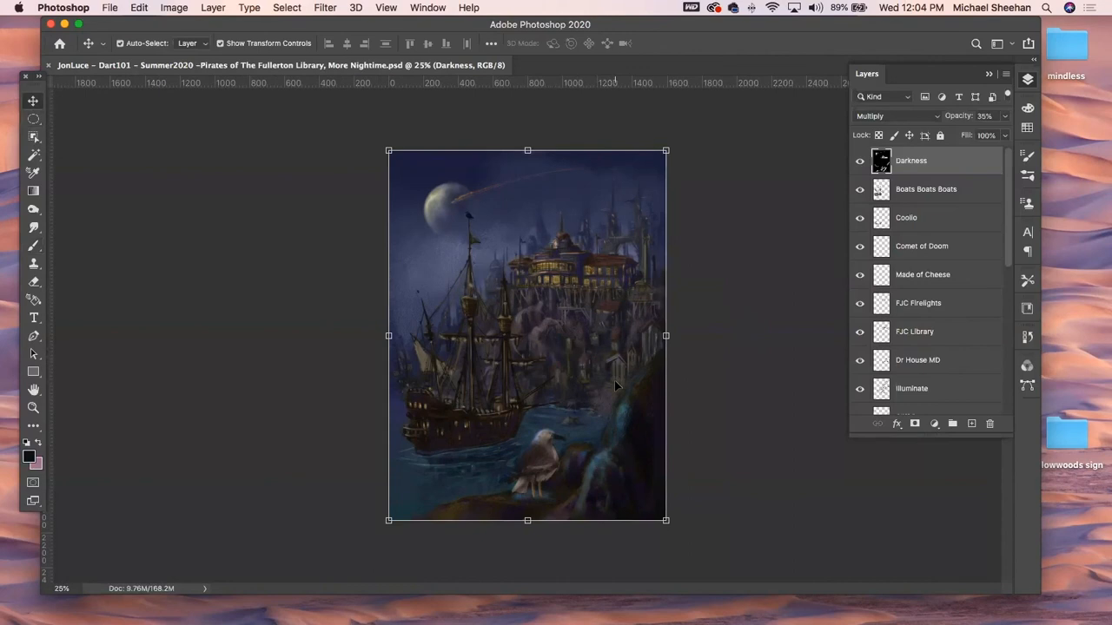
{"action": "left_click_drag", "start_coordinate": [613, 371], "coordinate": [499, 366]}
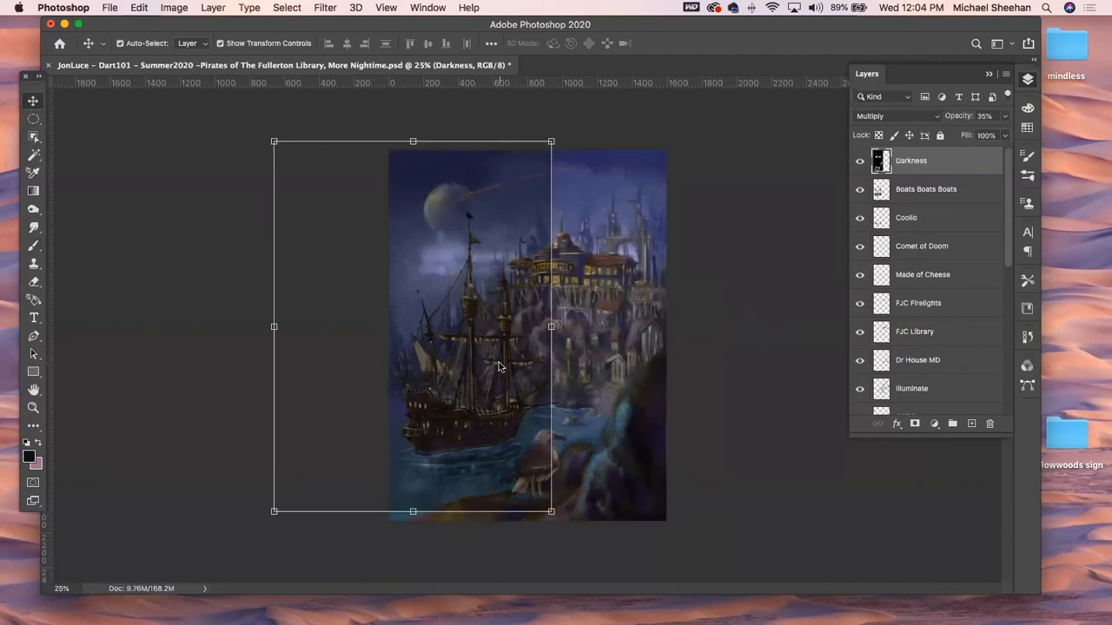
{"action": "key", "text": "super+z"}
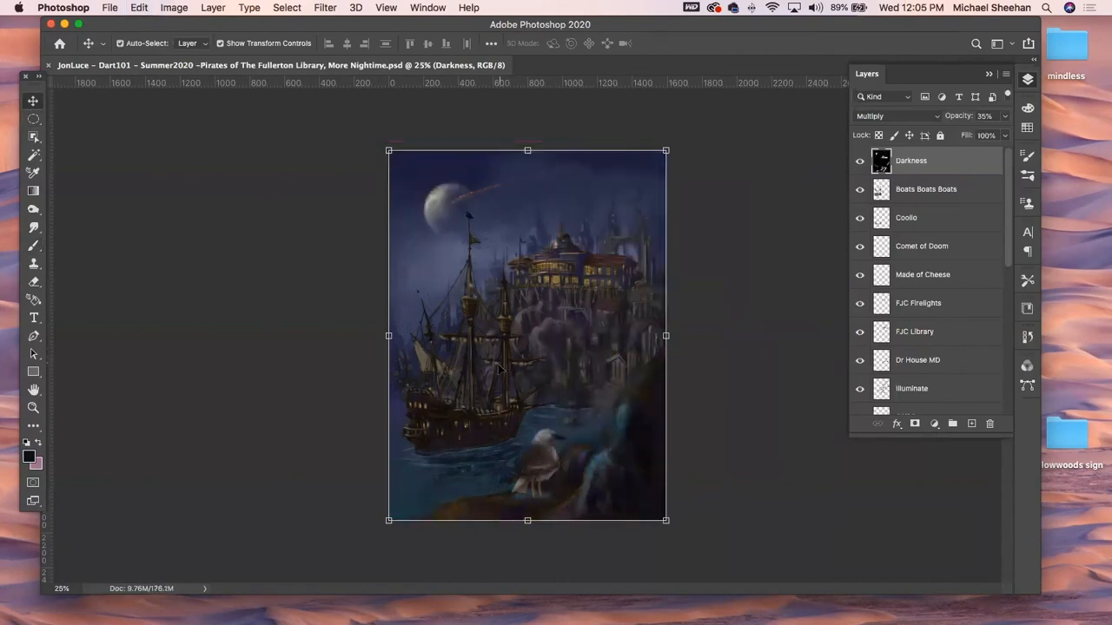
{"action": "left_click", "coordinate": [779, 356]}
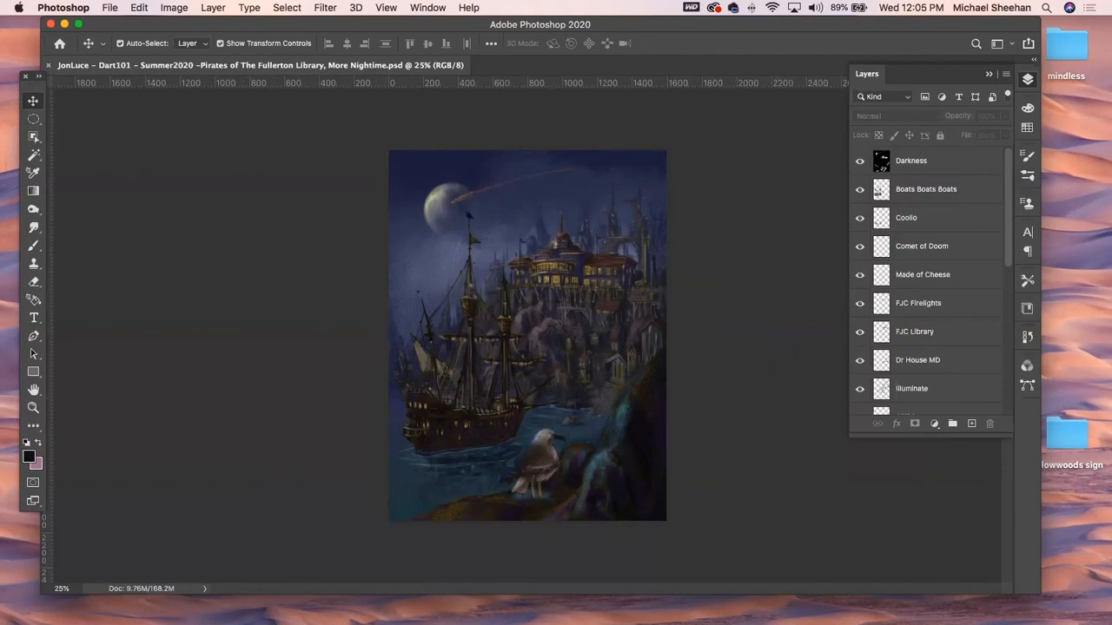
{"action": "key", "text": "Tab"}
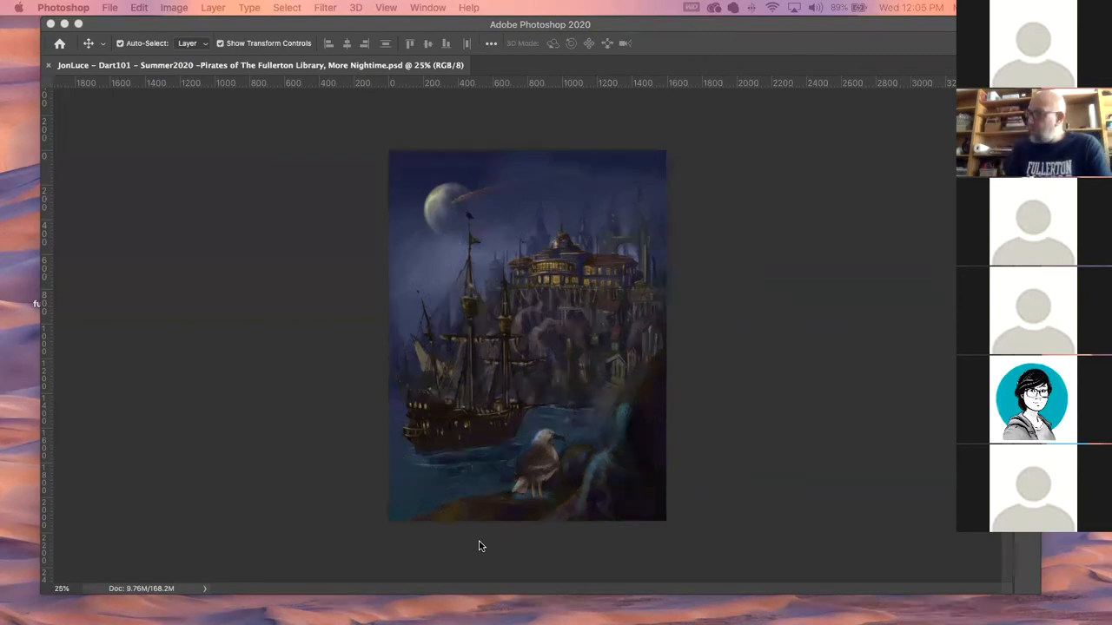
- Show the panels, test-move the Darkness and Illuminate layers off position, and undo each move
{"action": "key", "text": "Tab"}
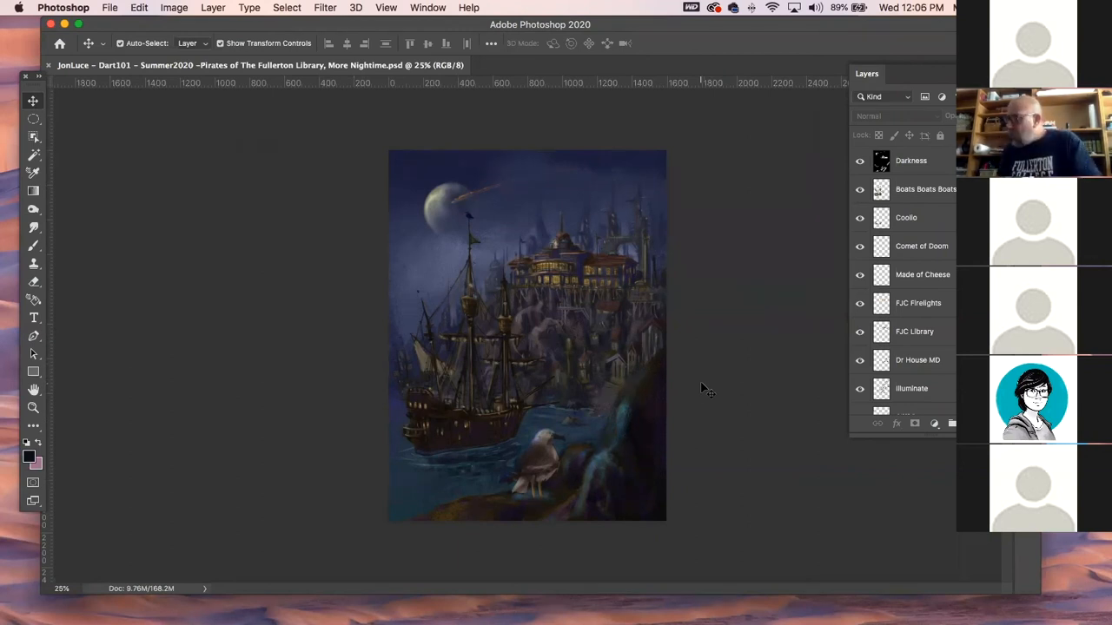
{"action": "left_click_drag", "start_coordinate": [619, 375], "coordinate": [352, 347]}
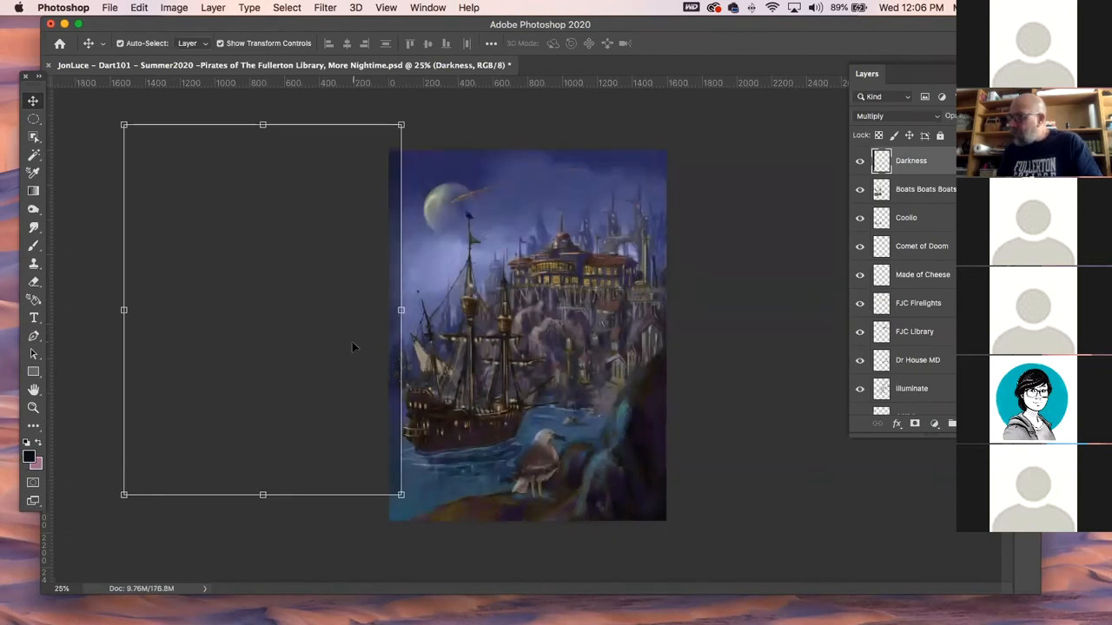
{"action": "key", "text": "super+z"}
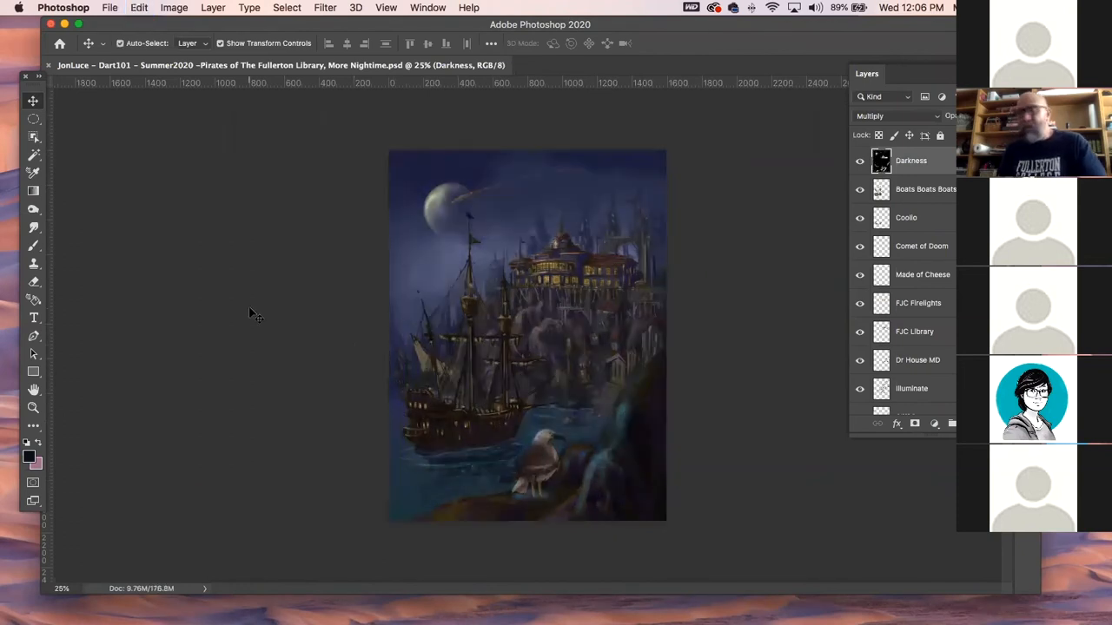
{"action": "left_click", "coordinate": [250, 312]}
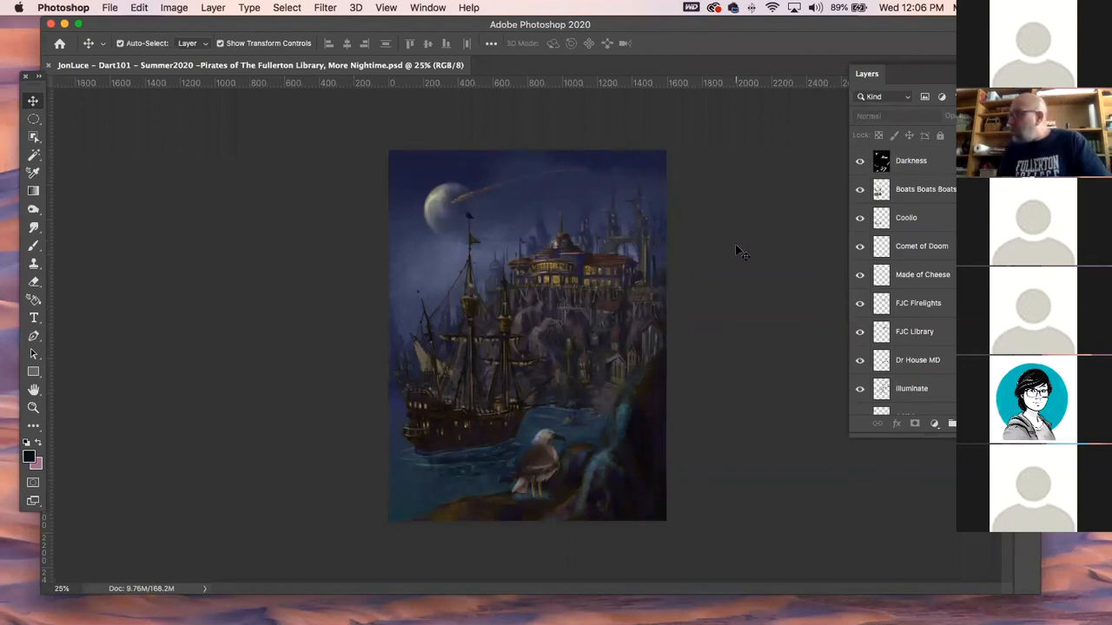
{"action": "left_click_drag", "start_coordinate": [605, 289], "coordinate": [352, 304]}
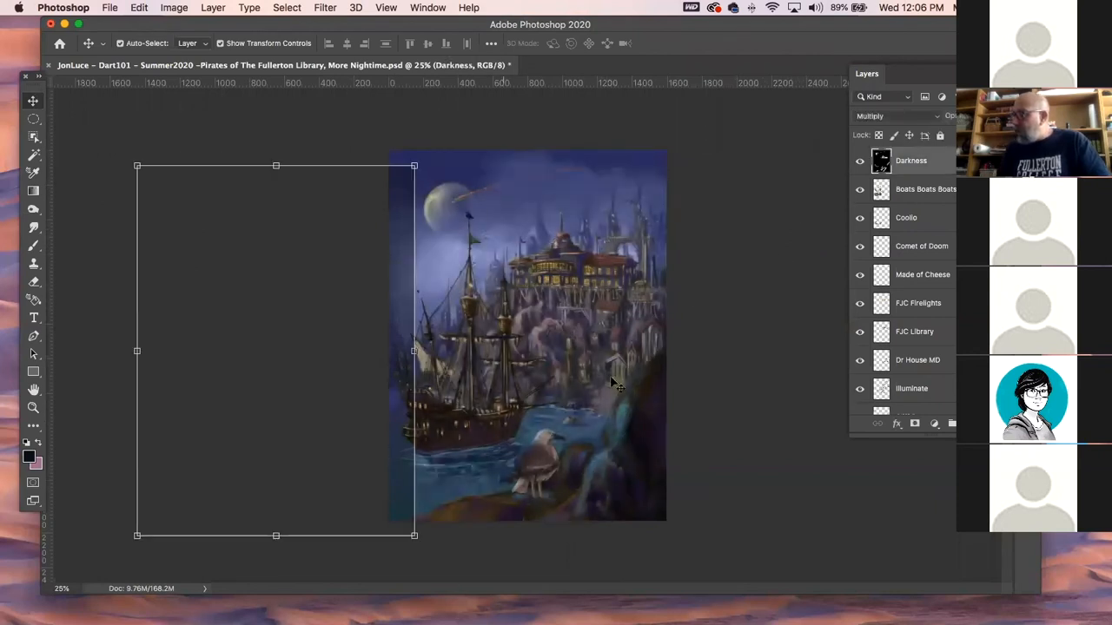
{"action": "left_click", "coordinate": [612, 372]}
{"action": "mouse_move", "coordinate": [607, 361]}
{"action": "left_mouse_down"}
{"action": "mouse_move", "coordinate": [610, 312]}
{"action": "mouse_move", "coordinate": [491, 332]}
{"action": "mouse_move", "coordinate": [632, 259]}
{"action": "mouse_move", "coordinate": [512, 333]}
{"action": "left_mouse_up"}
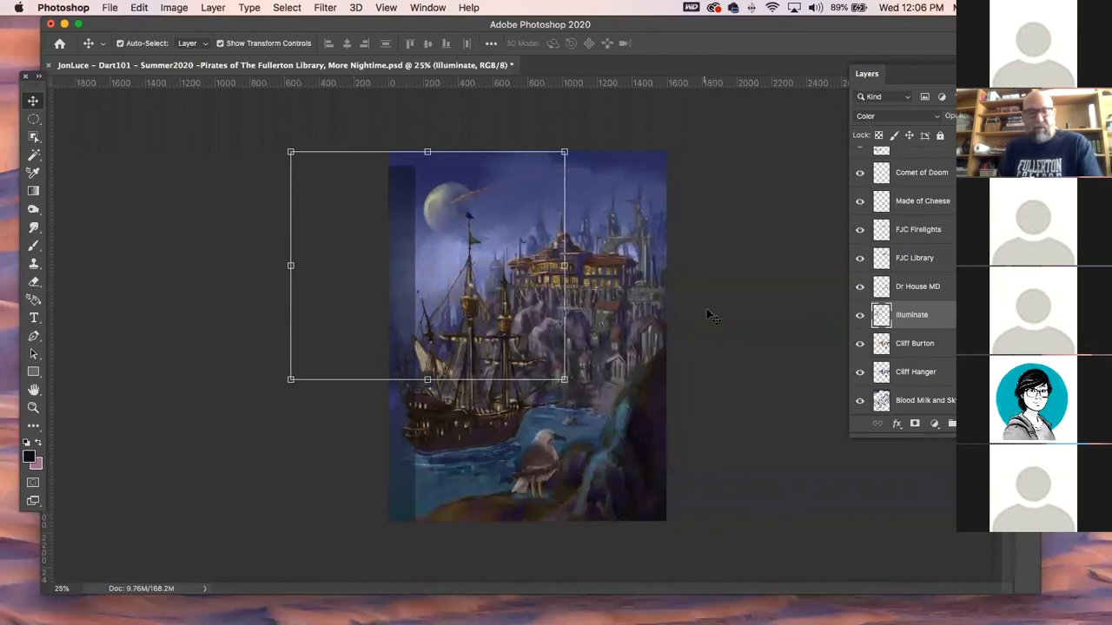
{"action": "key", "text": "super+z"}
{"action": "key", "text": "super+z"}
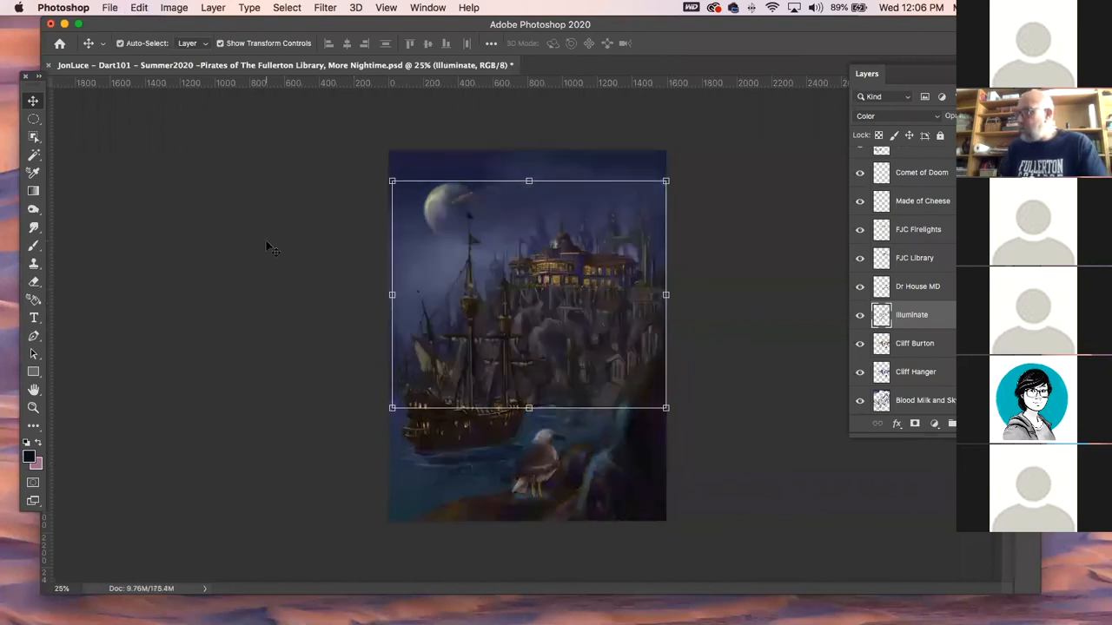
{"action": "left_click", "coordinate": [269, 249]}
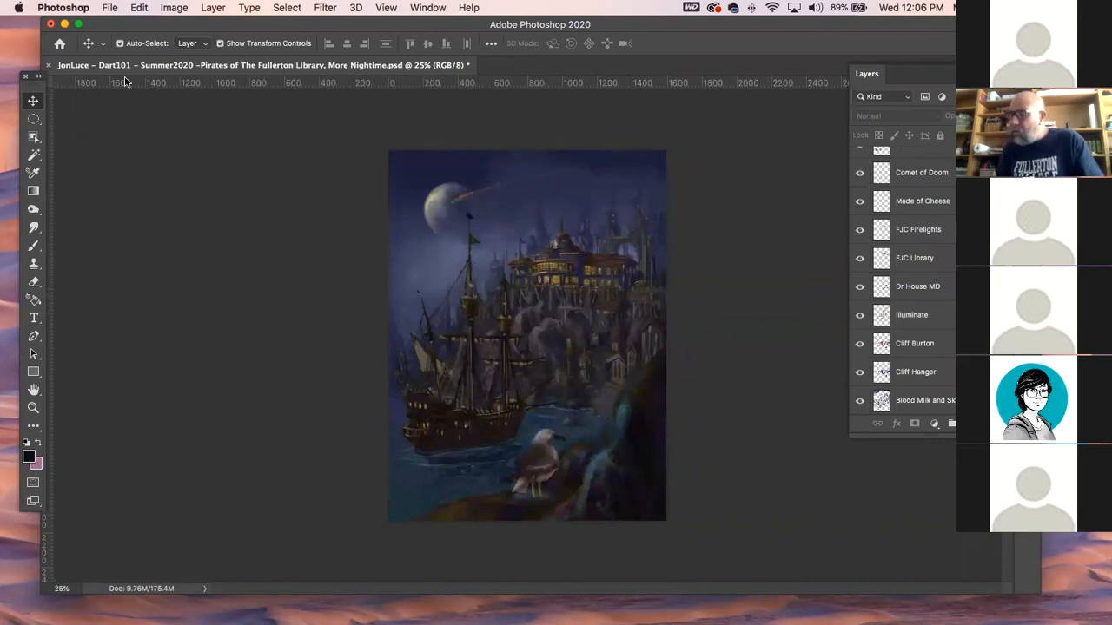
- Close the Fullerton Library painting unsaved, create a blank Tabloid document, and hide the panels
{"action": "left_click", "coordinate": [51, 66]}
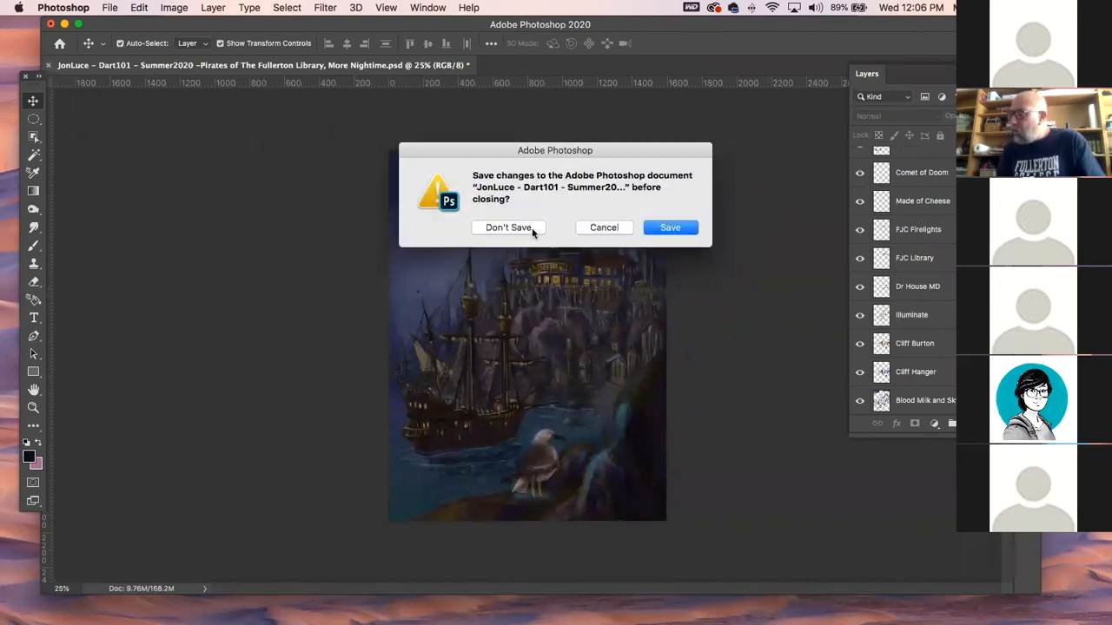
{"action": "left_click", "coordinate": [531, 227]}
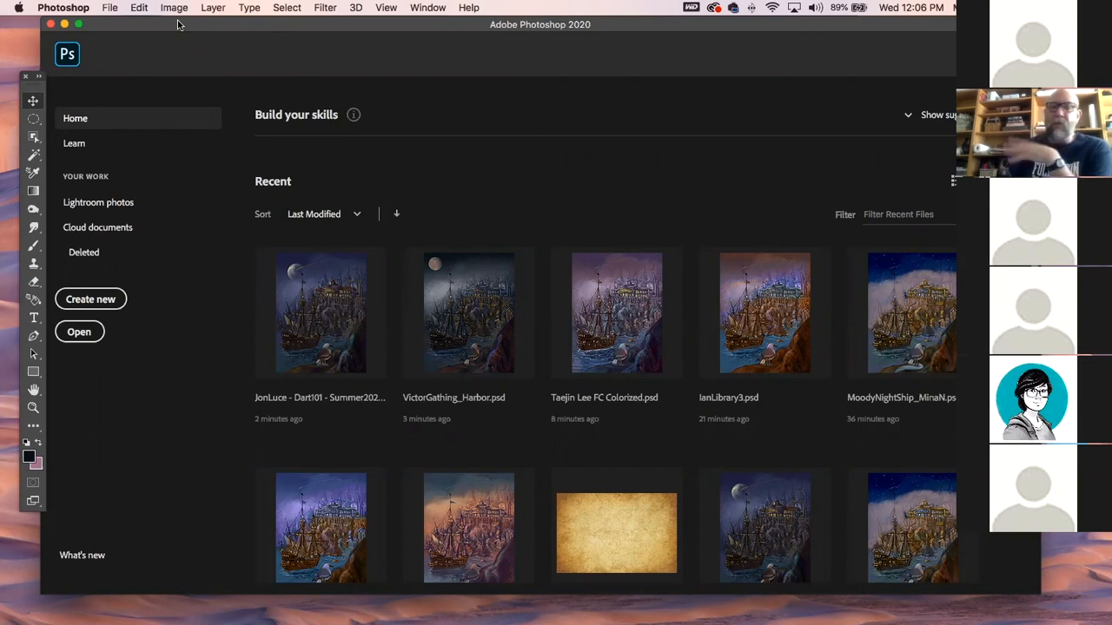
{"action": "left_click", "coordinate": [111, 9]}
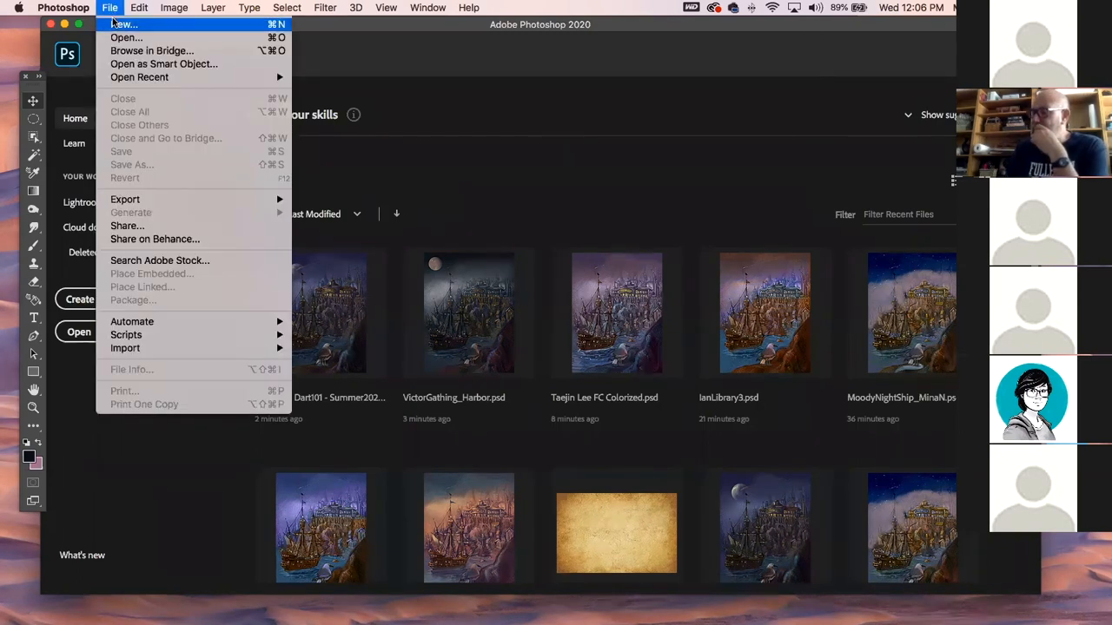
{"action": "left_click", "coordinate": [115, 24]}
{"action": "double_click", "coordinate": [282, 181]}
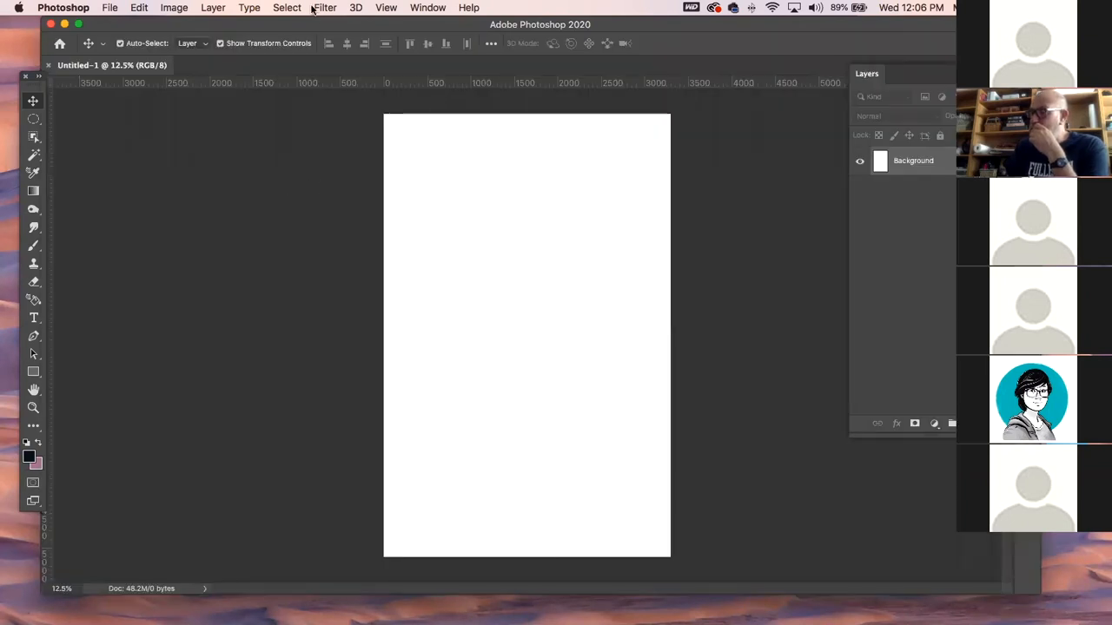
{"action": "left_click", "coordinate": [173, 8]}
{"action": "left_click", "coordinate": [173, 8]}
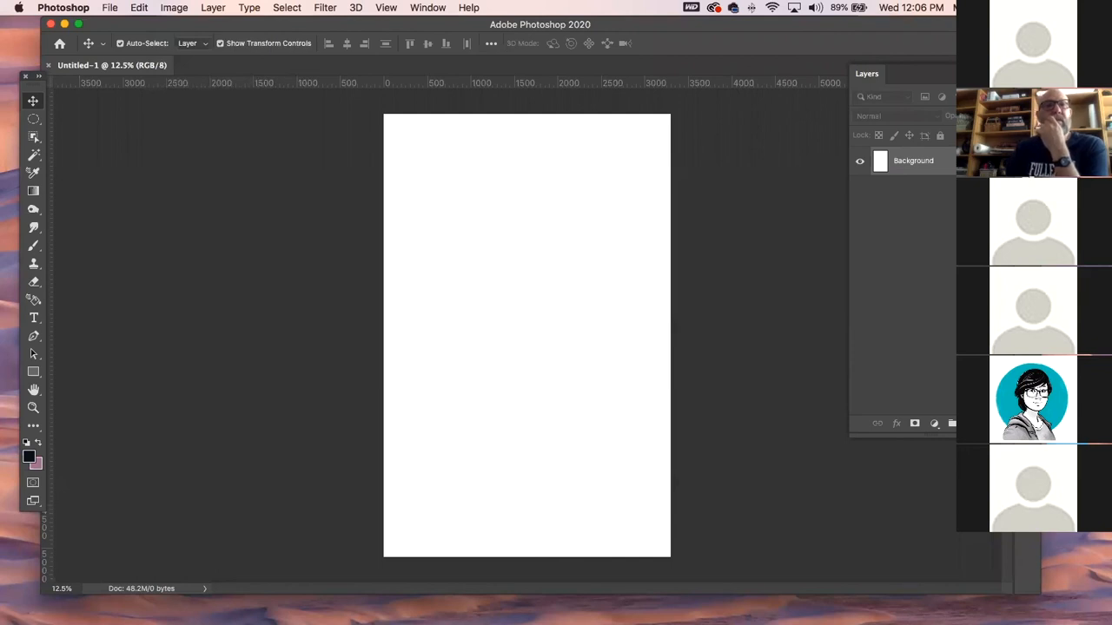
{"action": "key", "text": "Tab"}
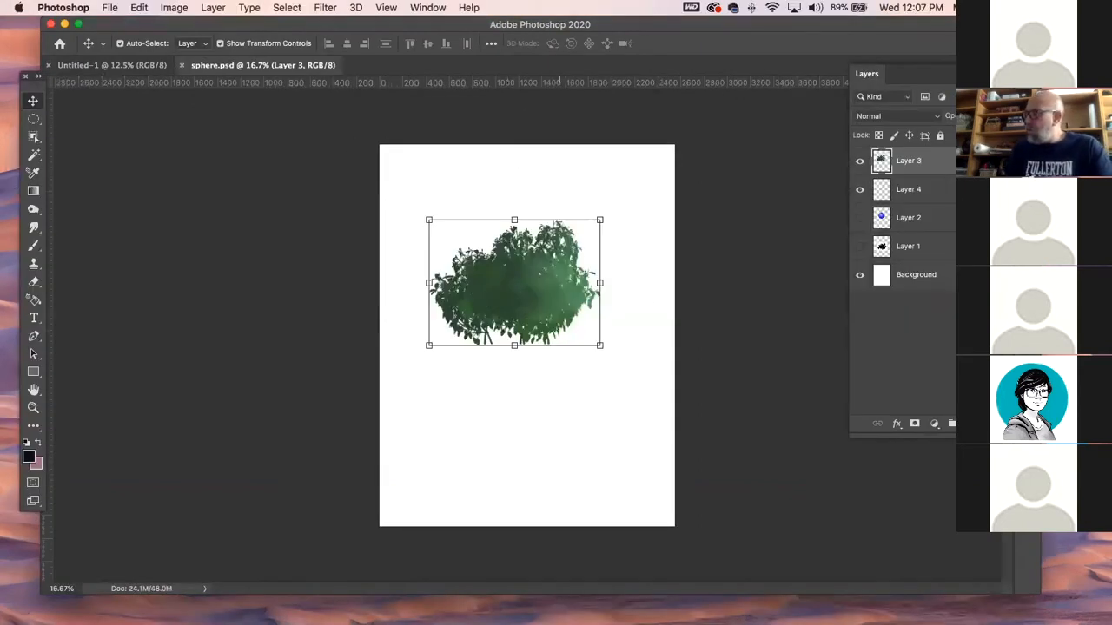
- In sphere.psd, hide the foliage Layer 3, then show and select the blue sphere Layer 2
{"action": "left_click", "coordinate": [860, 162]}
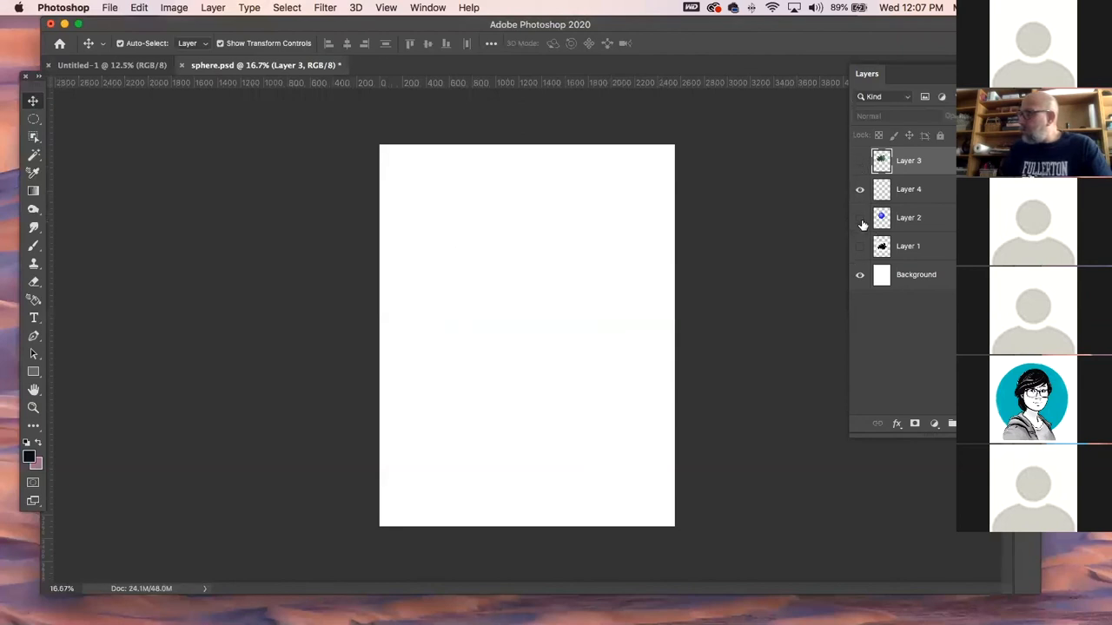
{"action": "left_click", "coordinate": [860, 218]}
{"action": "left_click", "coordinate": [483, 290]}
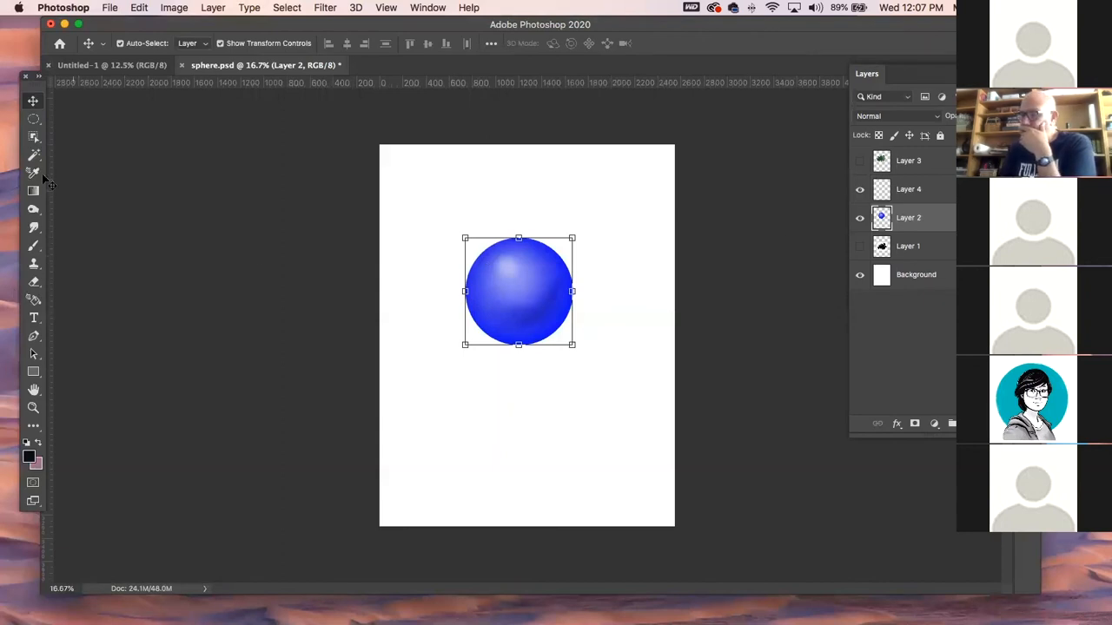
- Rotate Untitled-1 90° counter clockwise to landscape and add an empty layer
{"action": "left_click", "coordinate": [121, 65]}
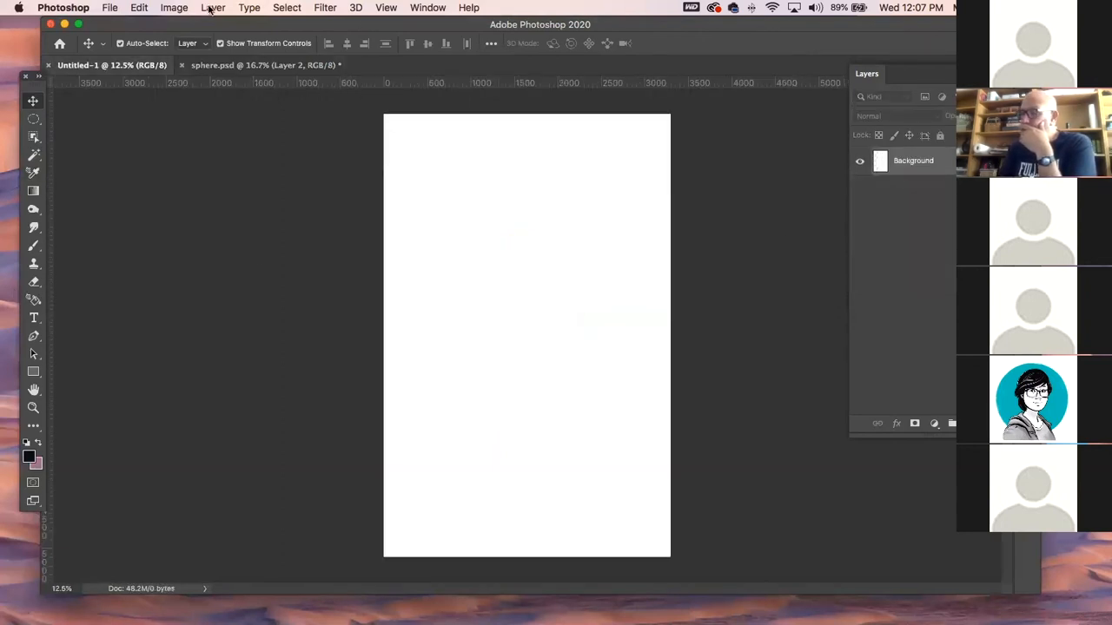
{"action": "left_click", "coordinate": [173, 8]}
{"action": "mouse_move", "coordinate": [228, 142]}
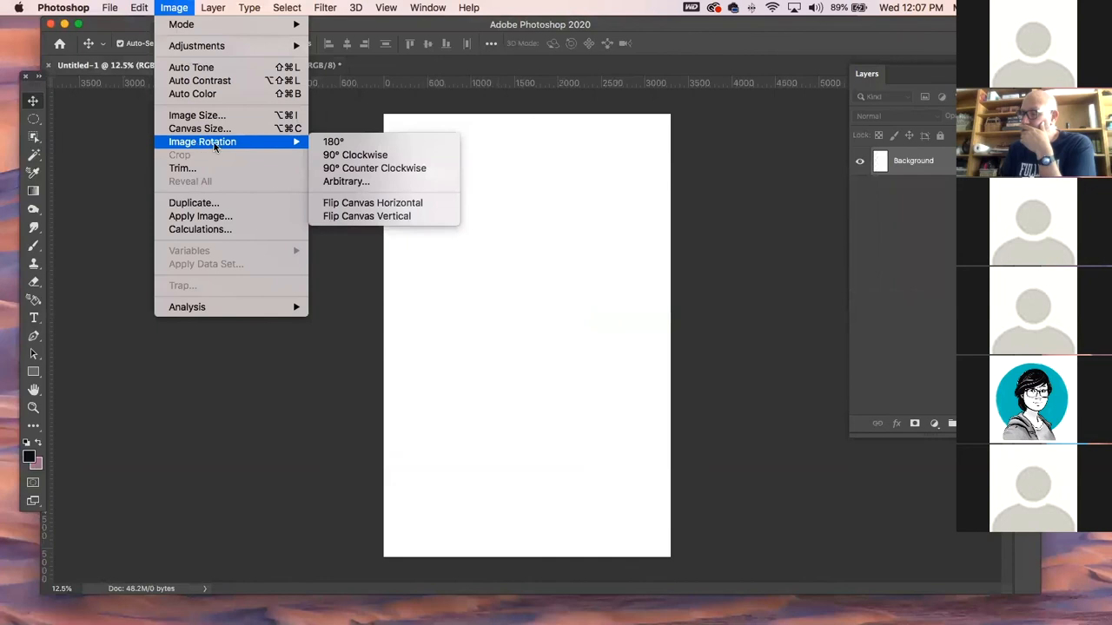
{"action": "left_click", "coordinate": [374, 173]}
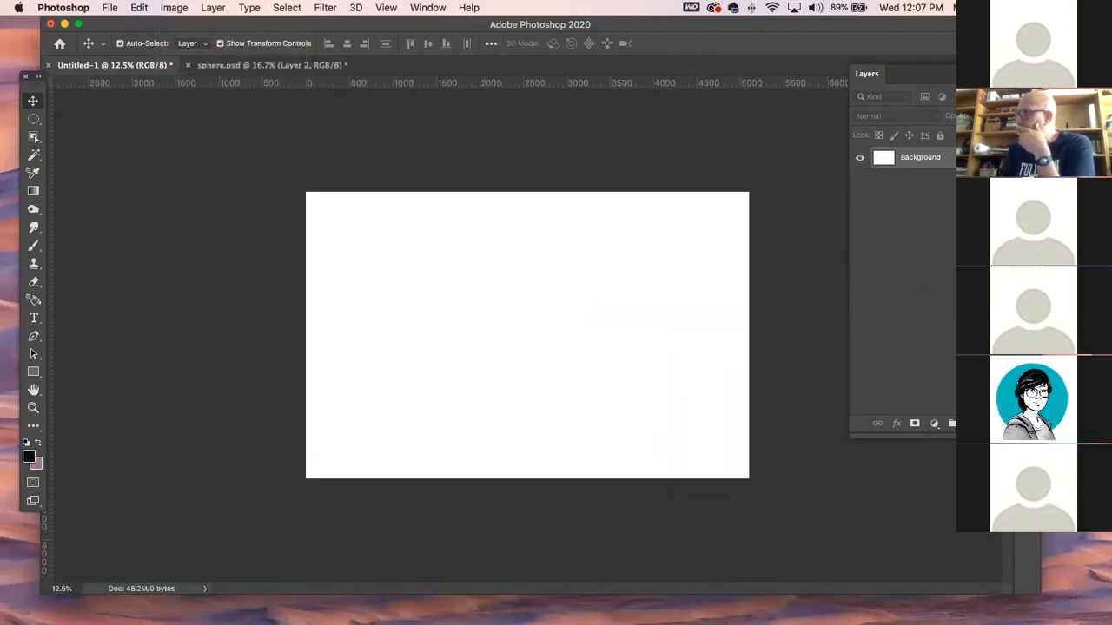
{"action": "left_click", "coordinate": [971, 424]}
{"action": "left_click", "coordinate": [288, 63]}
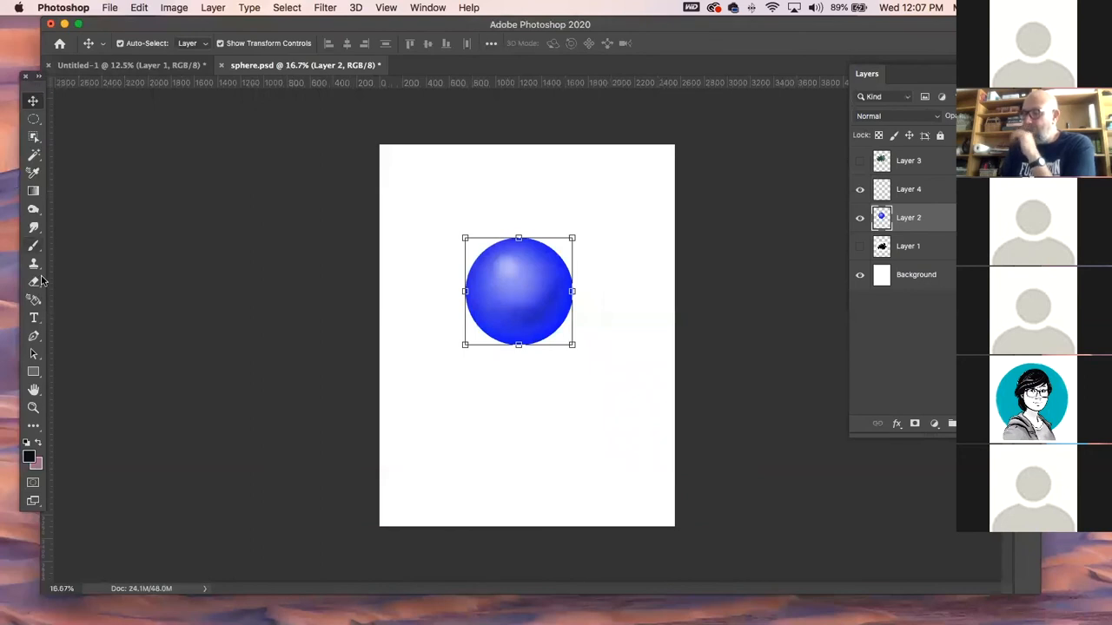
- Switch to the Mixer Brush and load paint into it
{"action": "left_click", "coordinate": [34, 247]}
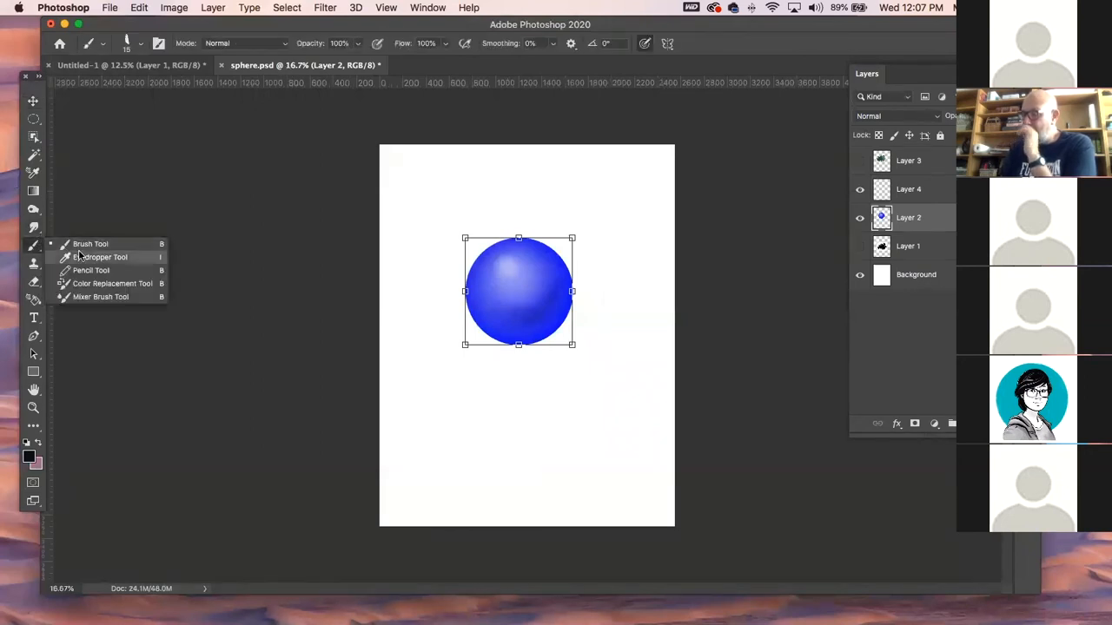
{"action": "left_click", "coordinate": [94, 297]}
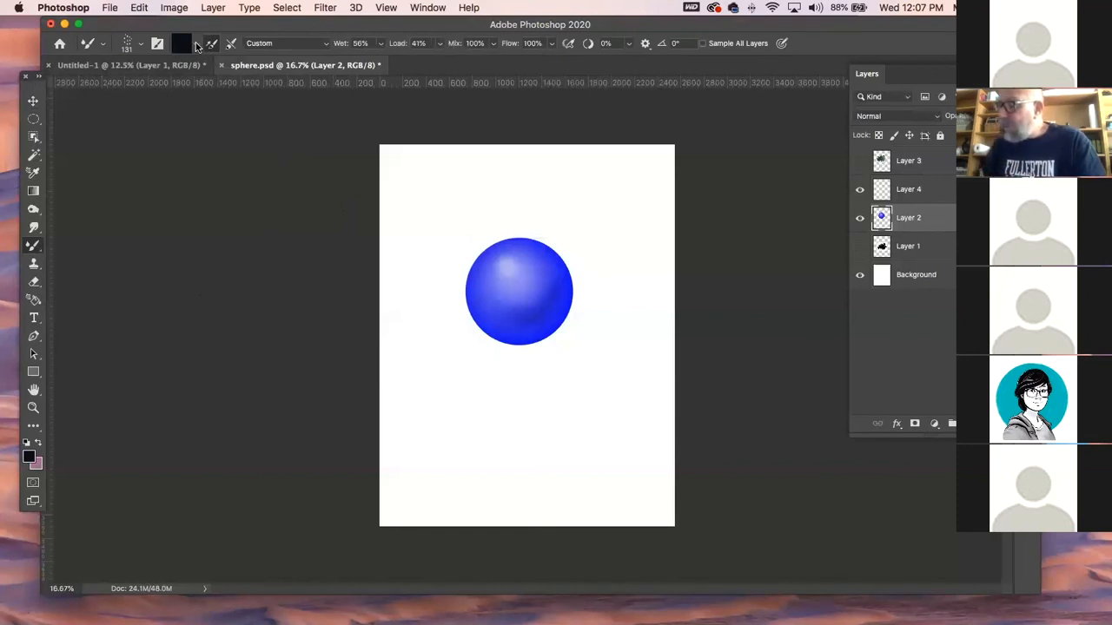
{"action": "left_click", "coordinate": [196, 47]}
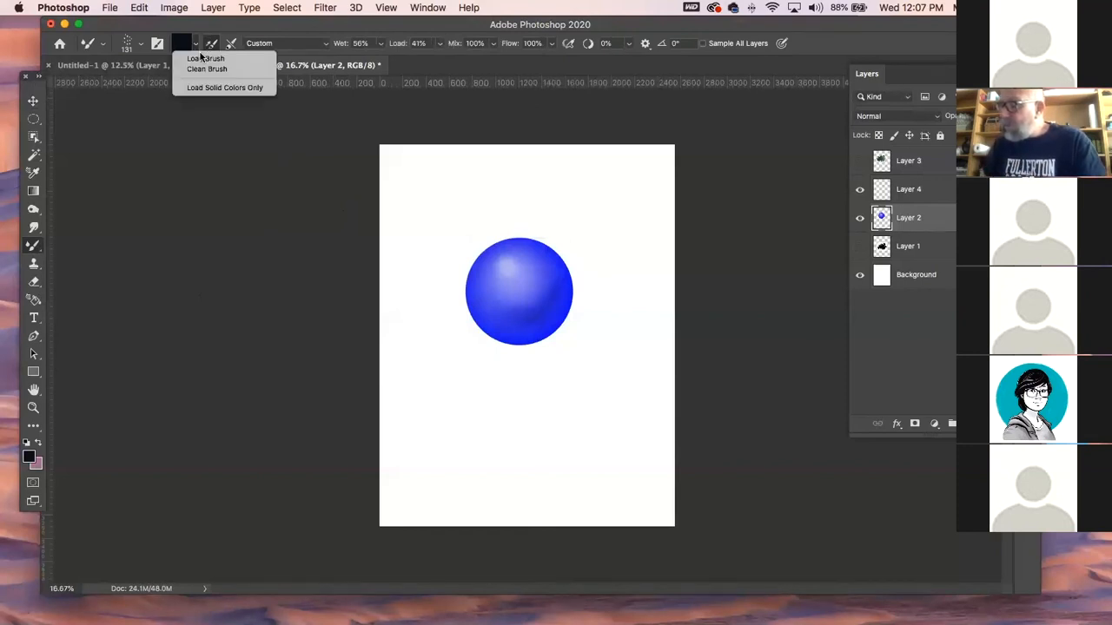
{"action": "left_click", "coordinate": [205, 58]}
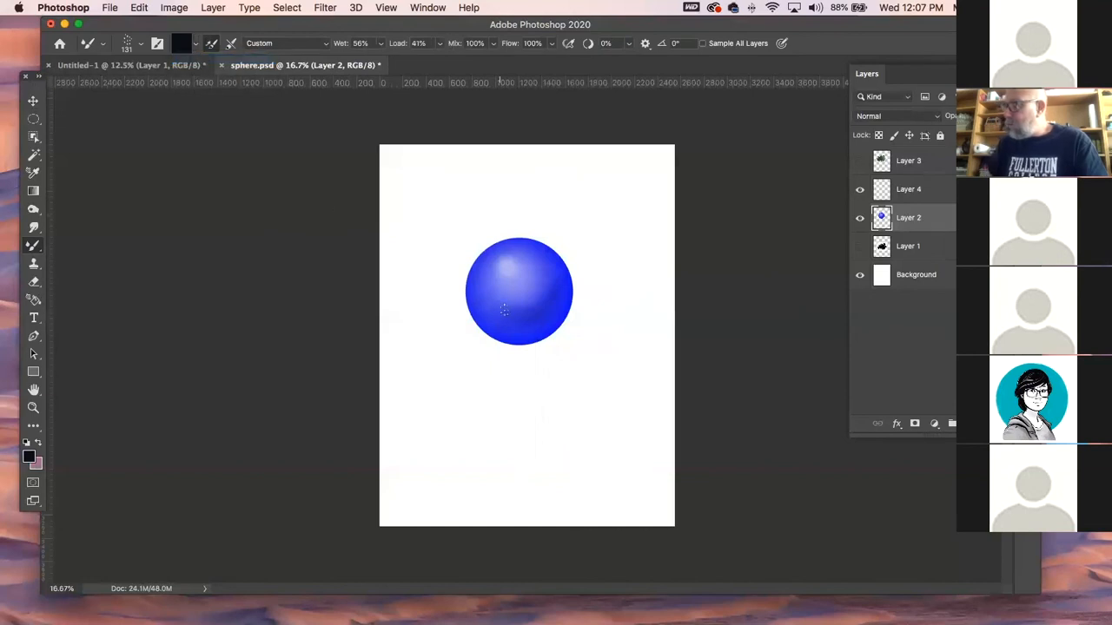
- Choose the Hard Round brush tip and enlarge it to 1000 px
{"action": "left_click", "coordinate": [101, 44]}
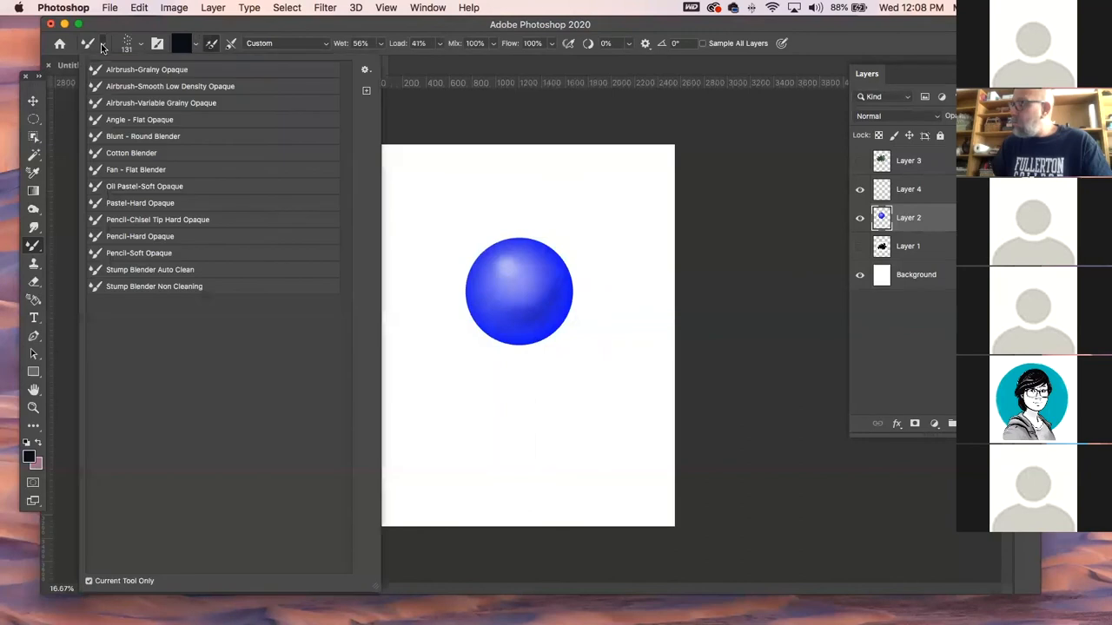
{"action": "left_click", "coordinate": [102, 48]}
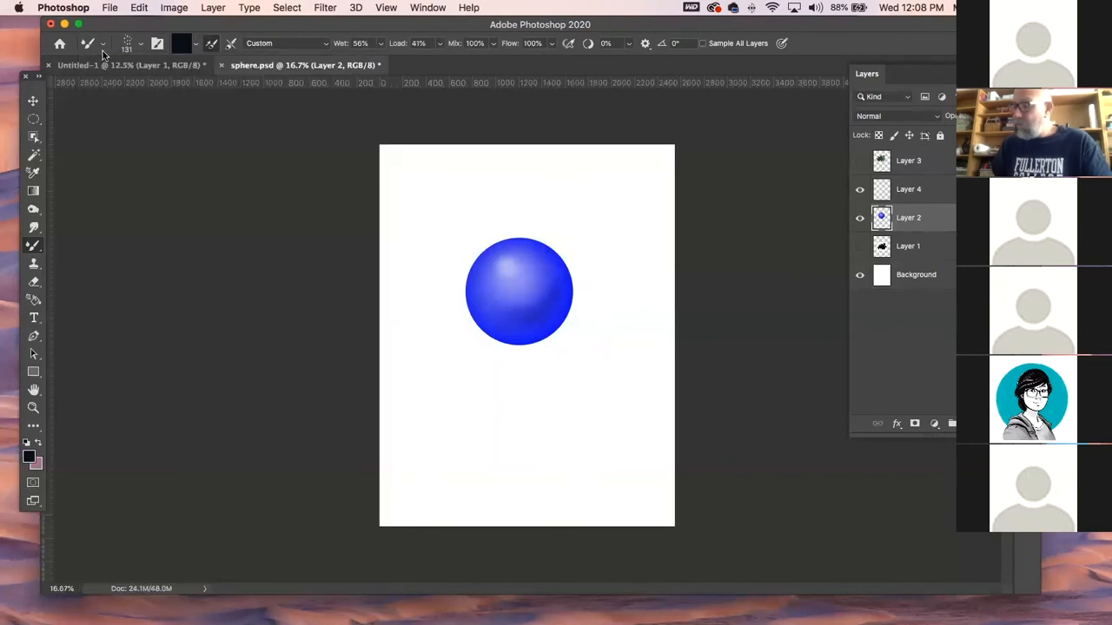
{"action": "left_click", "coordinate": [140, 48]}
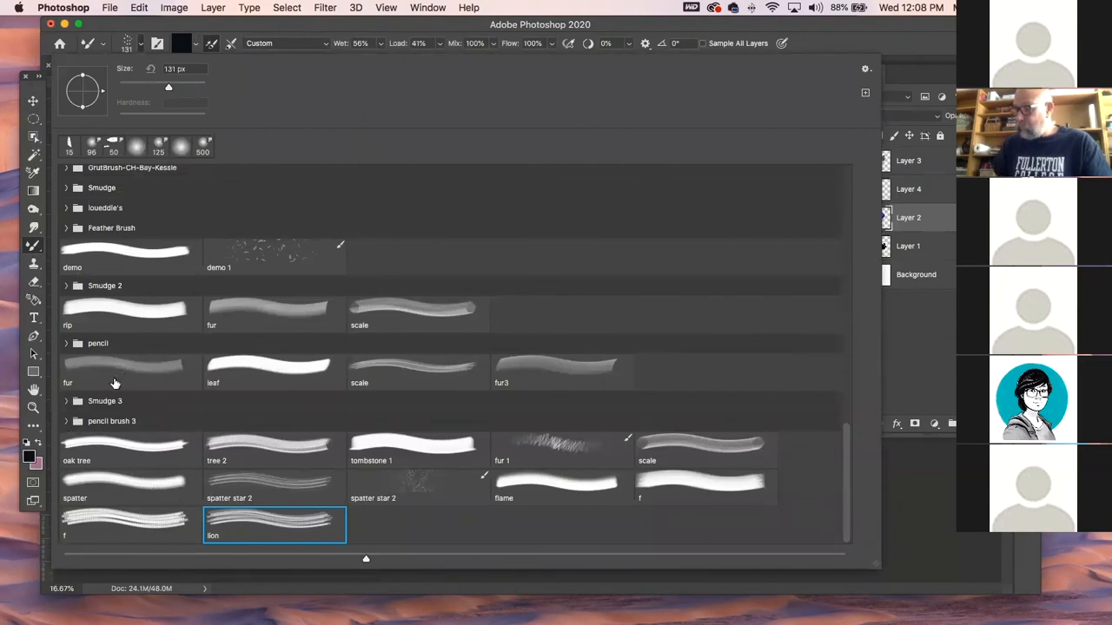
{"action": "scroll", "coordinate": [251, 326], "scroll_direction": "up", "scroll_amount": 5}
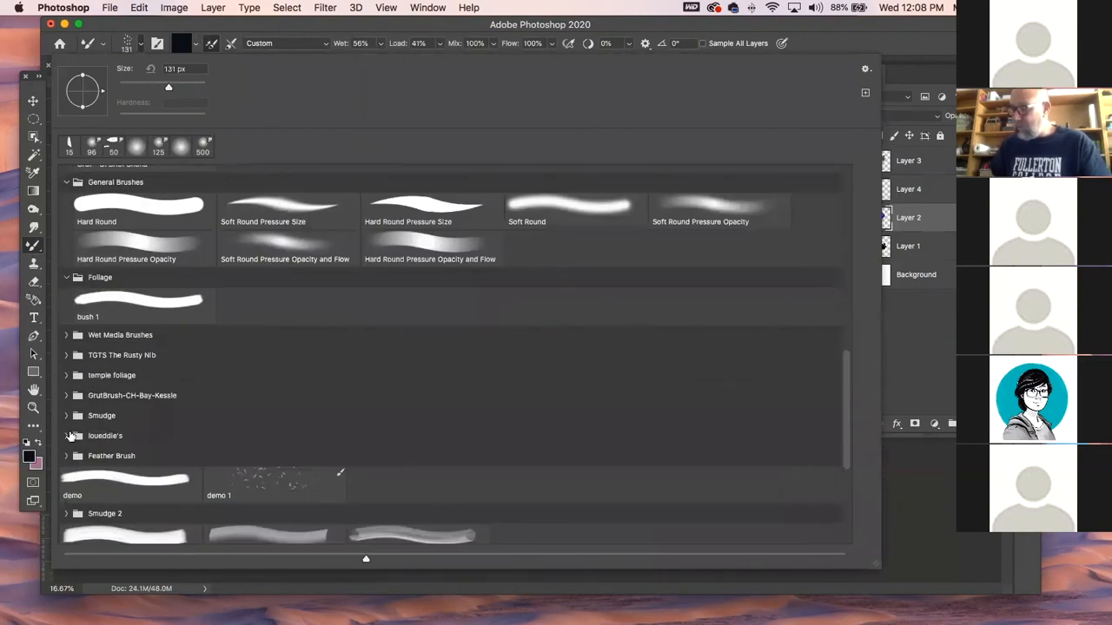
{"action": "left_click", "coordinate": [139, 205]}
{"action": "left_click", "coordinate": [238, 28]}
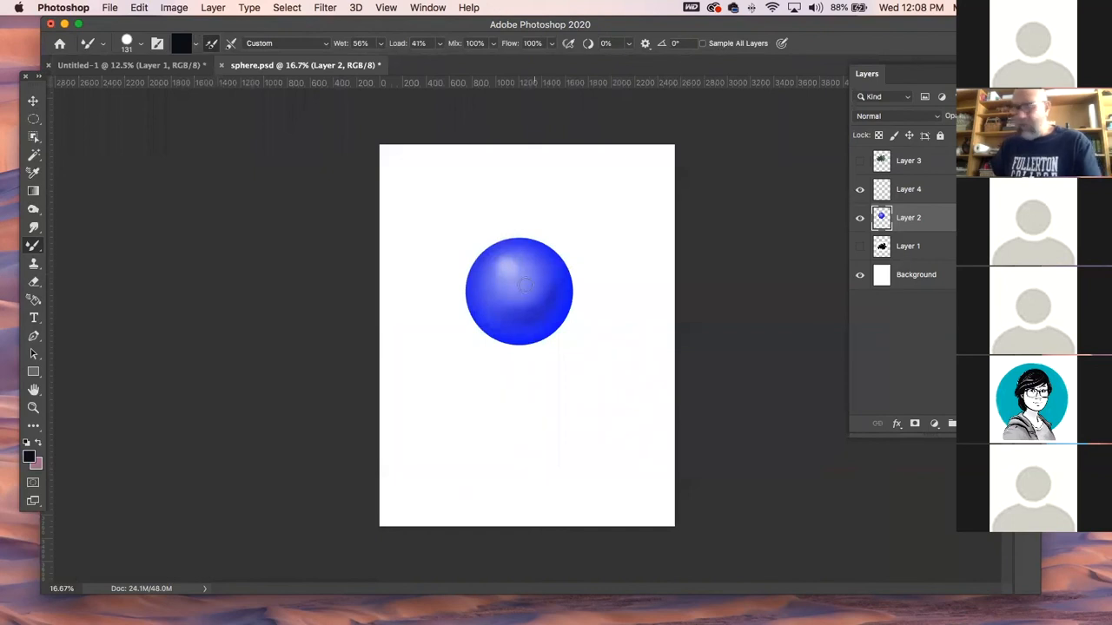
{"action": "key", "text": "bracketright"}
{"action": "key", "text": "bracketright"}
{"action": "key", "text": "bracketright"}
{"action": "key", "text": "bracketright"}
{"action": "key", "text": "bracketright"}
{"action": "key", "text": "bracketright"}
{"action": "key", "text": "bracketright"}
{"action": "key", "text": "bracketright"}
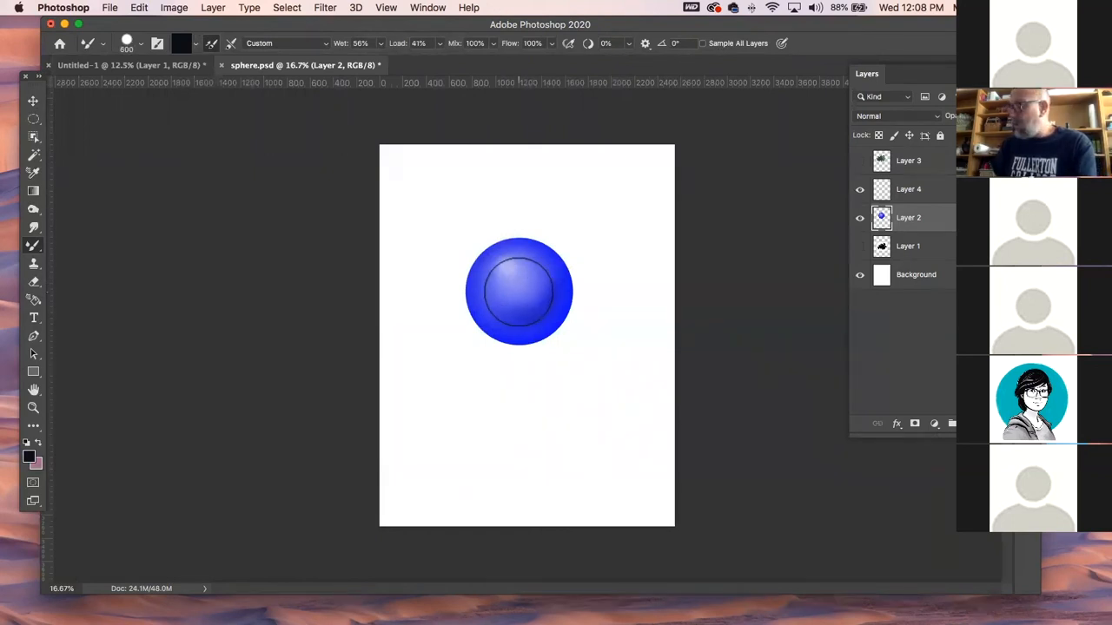
{"action": "key", "text": "bracketright"}
{"action": "key", "text": "bracketright"}
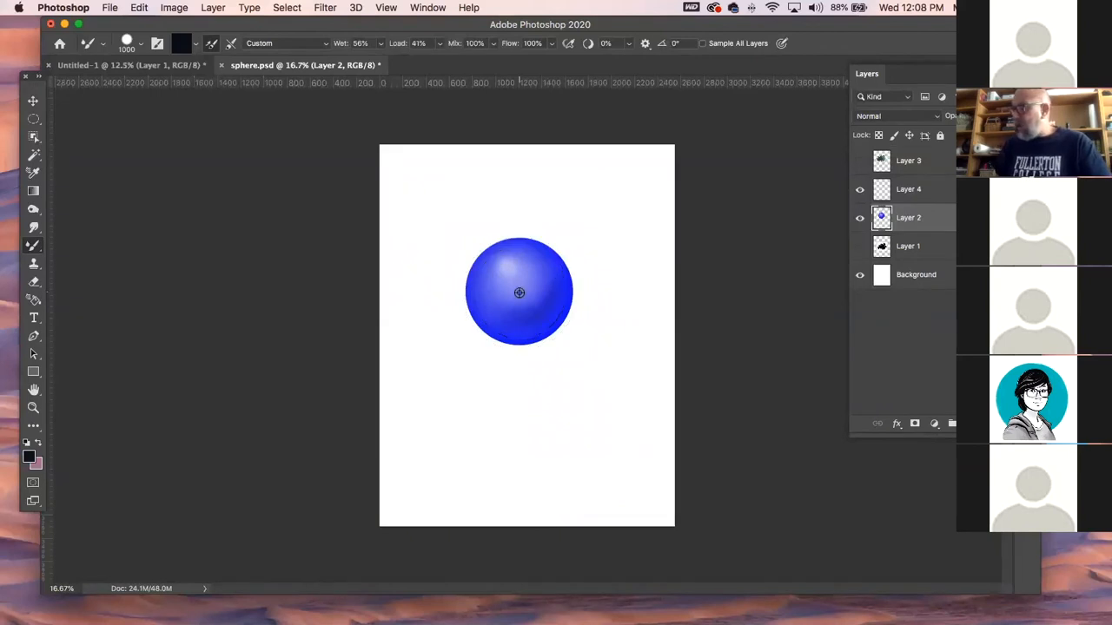
- Sample the blue sphere's colours into the brush, then return to Untitled-1
{"action": "left_click", "coordinate": [519, 293], "text": "alt"}
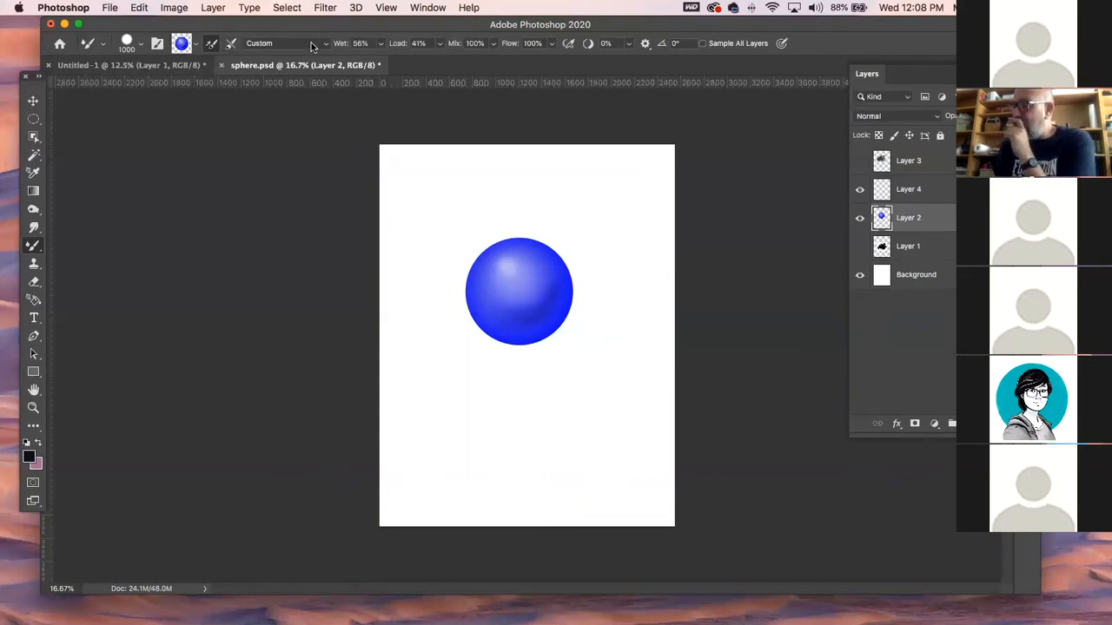
{"action": "left_click", "coordinate": [135, 67]}
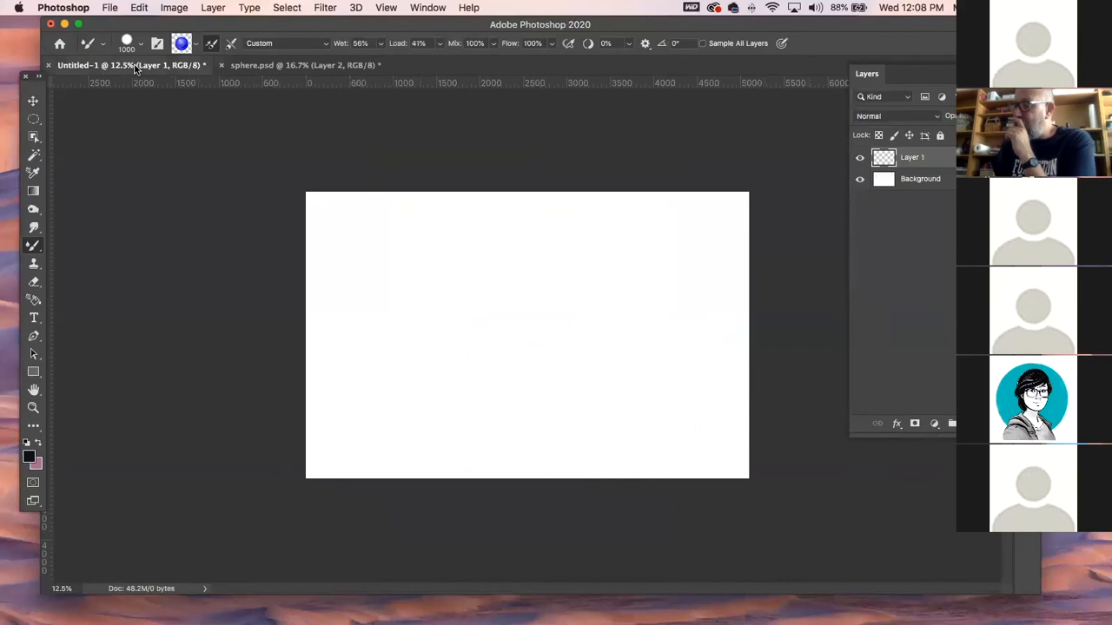
{"action": "left_click", "coordinate": [311, 44]}
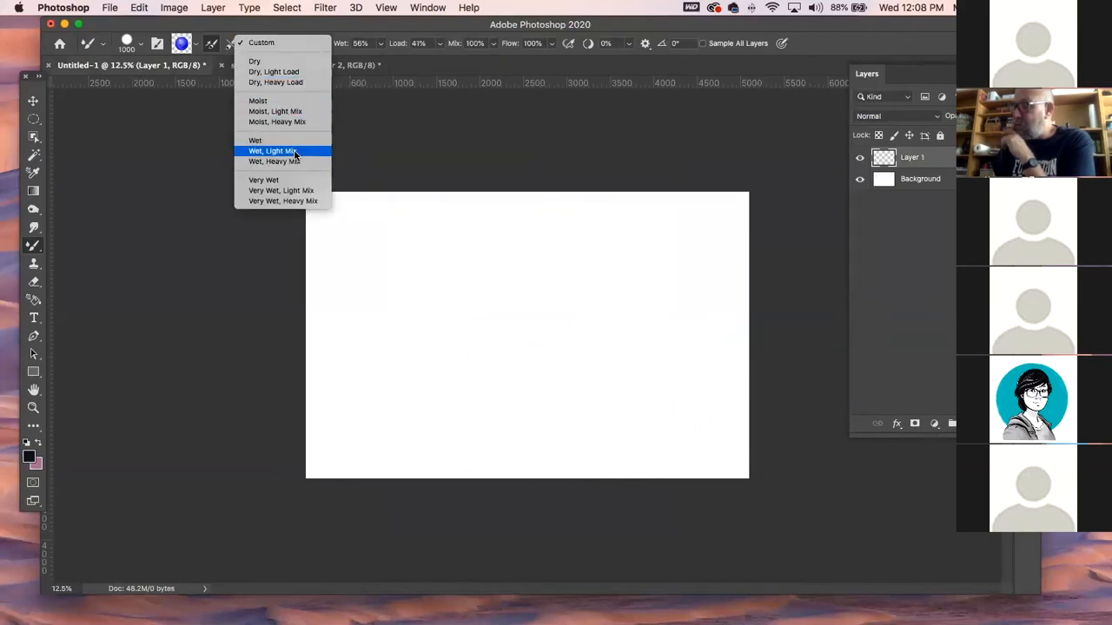
- With the Dry, Heavy Load mix at 300 px, paint two wavy blue strokes
{"action": "left_click", "coordinate": [298, 82]}
{"action": "key", "text": "bracketleft"}
{"action": "key", "text": "bracketleft"}
{"action": "key", "text": "bracketleft"}
{"action": "key", "text": "bracketleft"}
{"action": "key", "text": "bracketleft"}
{"action": "key", "text": "bracketleft"}
{"action": "key", "text": "bracketleft"}
{"action": "mouse_move", "coordinate": [382, 273]}
{"action": "left_mouse_down"}
{"action": "mouse_move", "coordinate": [457, 278]}
{"action": "mouse_move", "coordinate": [489, 313]}
{"action": "mouse_move", "coordinate": [532, 334]}
{"action": "left_mouse_up"}
{"action": "mouse_move", "coordinate": [483, 265]}
{"action": "left_mouse_down"}
{"action": "mouse_move", "coordinate": [545, 285]}
{"action": "mouse_move", "coordinate": [608, 287]}
{"action": "left_mouse_up"}
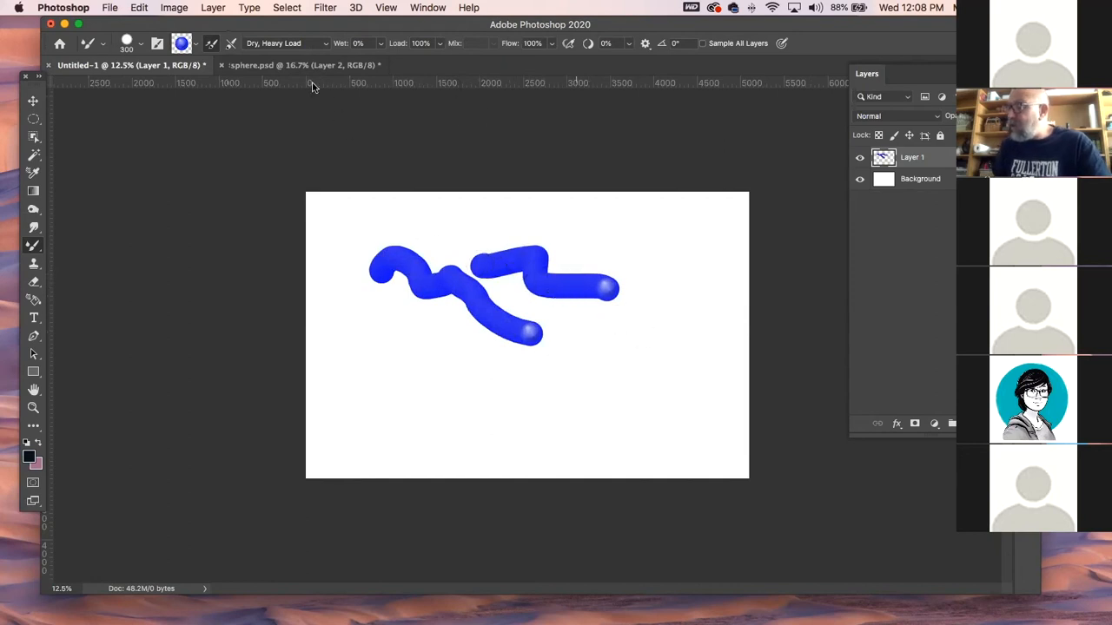
- Raise the brush wetness to 77% and paint two more long blue strokes
{"action": "left_click", "coordinate": [378, 44]}
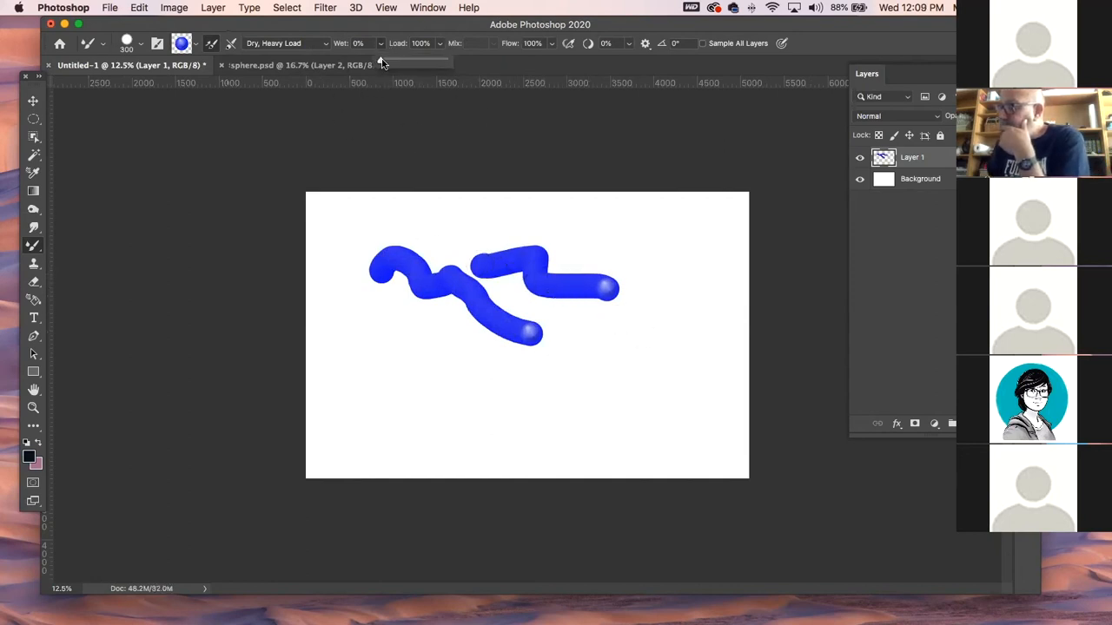
{"action": "left_click_drag", "start_coordinate": [421, 62], "coordinate": [430, 62]}
{"action": "mouse_move", "coordinate": [358, 331]}
{"action": "left_mouse_down"}
{"action": "mouse_move", "coordinate": [448, 391]}
{"action": "mouse_move", "coordinate": [480, 394]}
{"action": "mouse_move", "coordinate": [505, 379]}
{"action": "mouse_move", "coordinate": [543, 395]}
{"action": "mouse_move", "coordinate": [604, 390]}
{"action": "mouse_move", "coordinate": [646, 344]}
{"action": "mouse_move", "coordinate": [656, 301]}
{"action": "mouse_move", "coordinate": [610, 254]}
{"action": "left_mouse_up"}
{"action": "mouse_move", "coordinate": [363, 224]}
{"action": "left_mouse_down"}
{"action": "mouse_move", "coordinate": [390, 218]}
{"action": "mouse_move", "coordinate": [452, 241]}
{"action": "mouse_move", "coordinate": [586, 328]}
{"action": "left_mouse_up"}
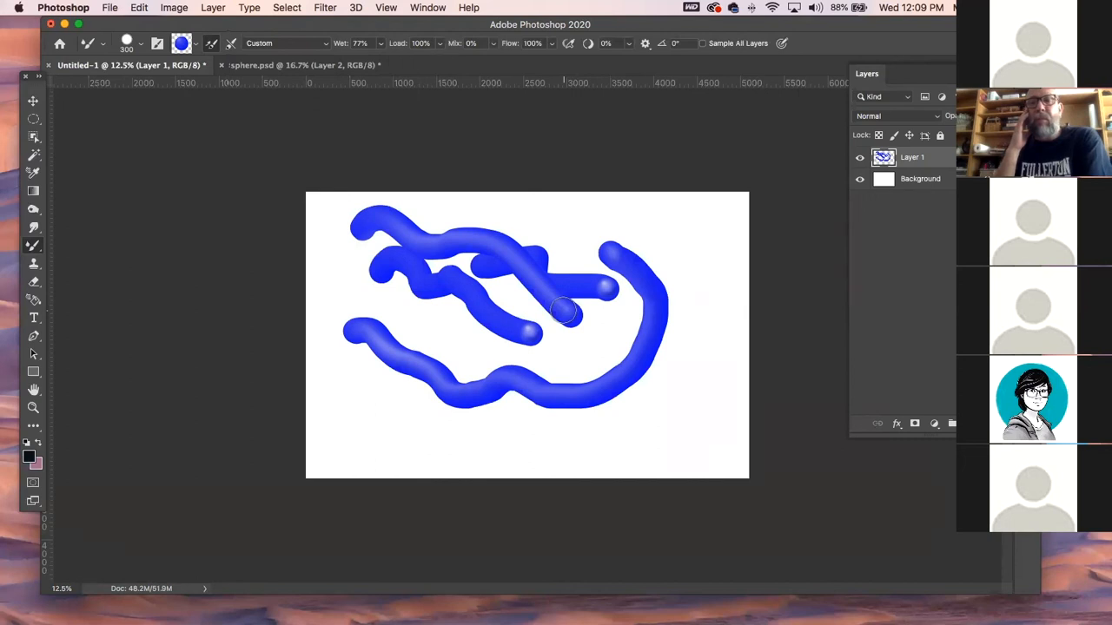
{"action": "left_click", "coordinate": [137, 44]}
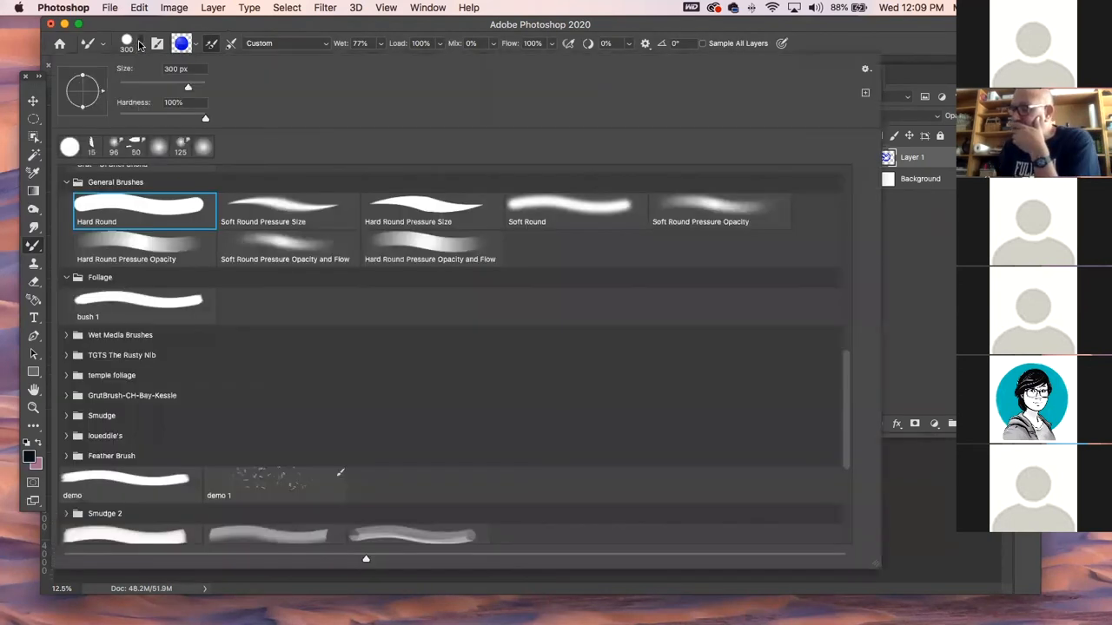
- Expand the temple foliage brush group and pick the lion brush tip at 131 px
{"action": "left_click", "coordinate": [67, 375]}
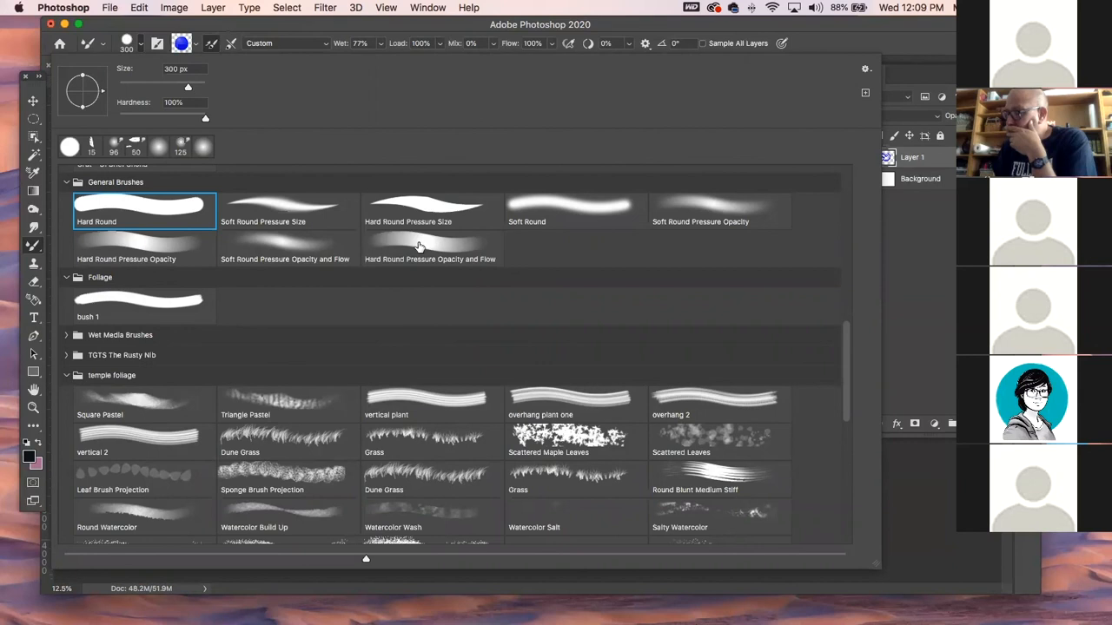
{"action": "scroll", "coordinate": [347, 280], "scroll_direction": "up", "scroll_amount": 1}
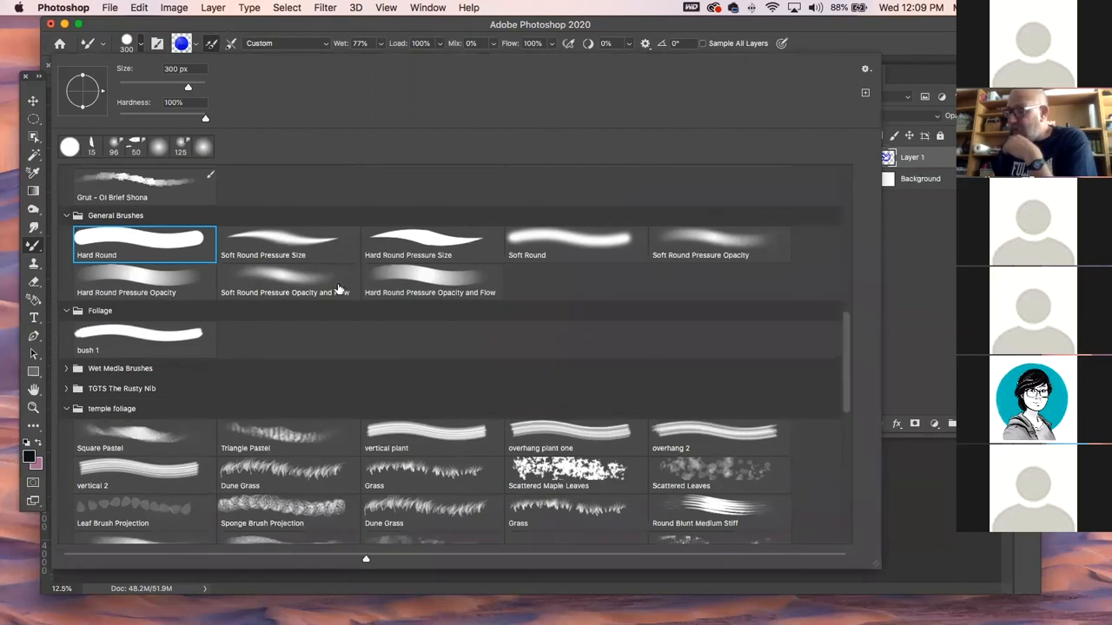
{"action": "scroll", "coordinate": [514, 423], "scroll_direction": "down", "scroll_amount": 9}
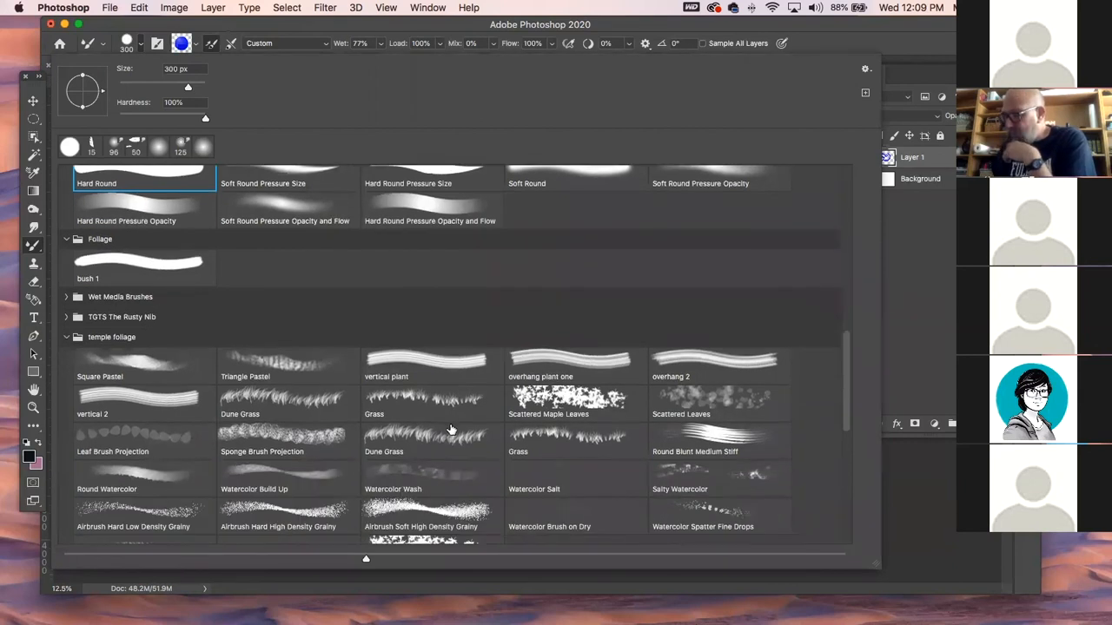
{"action": "scroll", "coordinate": [434, 428], "scroll_direction": "down", "scroll_amount": 5}
{"action": "left_click", "coordinate": [270, 527]}
{"action": "left_click", "coordinate": [339, 28]}
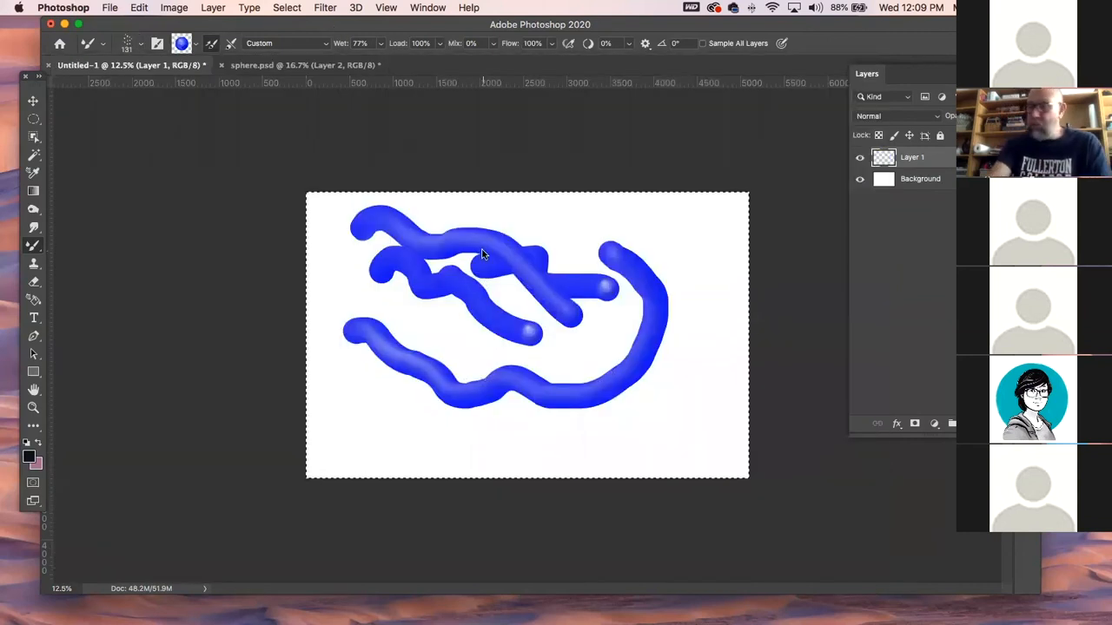
- Cut the existing blue strokes, then paint a stamped stroke with the brush at 200 px
{"action": "key", "text": "super+a"}
{"action": "key", "text": "super+x"}
{"action": "key", "text": "super+d"}
{"action": "key", "text": "bracketright"}
{"action": "key", "text": "bracketright"}
{"action": "key", "text": "bracketright"}
{"action": "key", "text": "bracketright"}
{"action": "key", "text": "bracketright"}
{"action": "key", "text": "bracketright"}
{"action": "key", "text": "bracketright"}
{"action": "mouse_move", "coordinate": [402, 251]}
{"action": "left_mouse_down"}
{"action": "mouse_move", "coordinate": [436, 275]}
{"action": "mouse_move", "coordinate": [475, 325]}
{"action": "mouse_move", "coordinate": [551, 347]}
{"action": "mouse_move", "coordinate": [622, 345]}
{"action": "mouse_move", "coordinate": [624, 395]}
{"action": "mouse_move", "coordinate": [557, 384]}
{"action": "mouse_move", "coordinate": [525, 406]}
{"action": "mouse_move", "coordinate": [477, 372]}
{"action": "mouse_move", "coordinate": [455, 408]}
{"action": "mouse_move", "coordinate": [420, 319]}
{"action": "mouse_move", "coordinate": [352, 291]}
{"action": "mouse_move", "coordinate": [332, 238]}
{"action": "mouse_move", "coordinate": [565, 289]}
{"action": "mouse_move", "coordinate": [633, 267]}
{"action": "mouse_move", "coordinate": [551, 300]}
{"action": "left_mouse_up"}
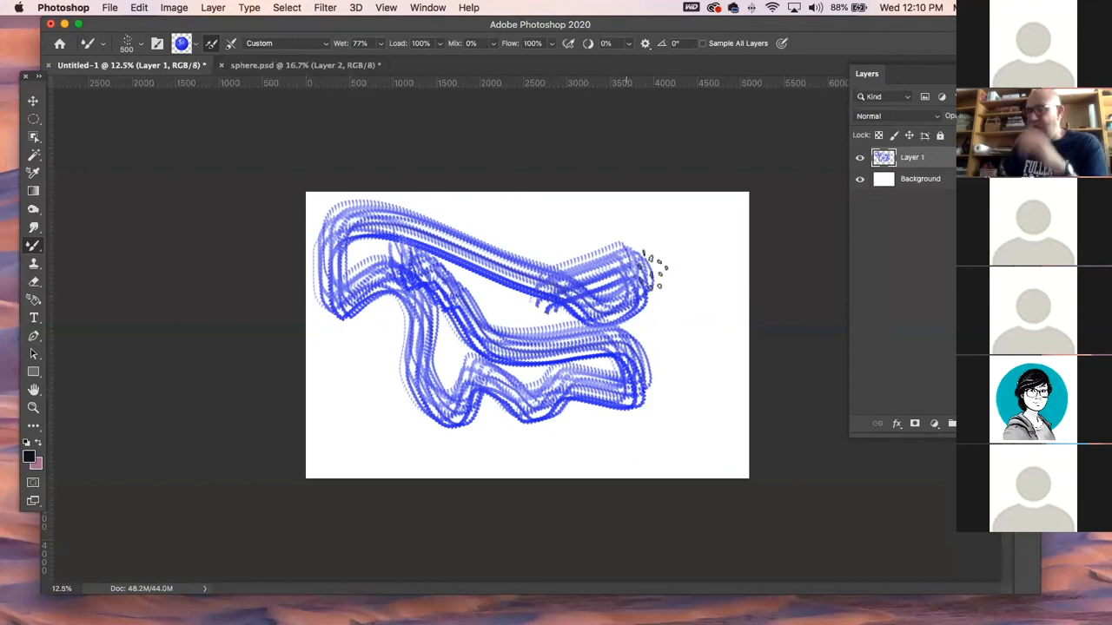
- Select all, delete every stroke from Layer 1, and deselect
{"action": "key", "text": "super+a"}
{"action": "key", "text": "Delete"}
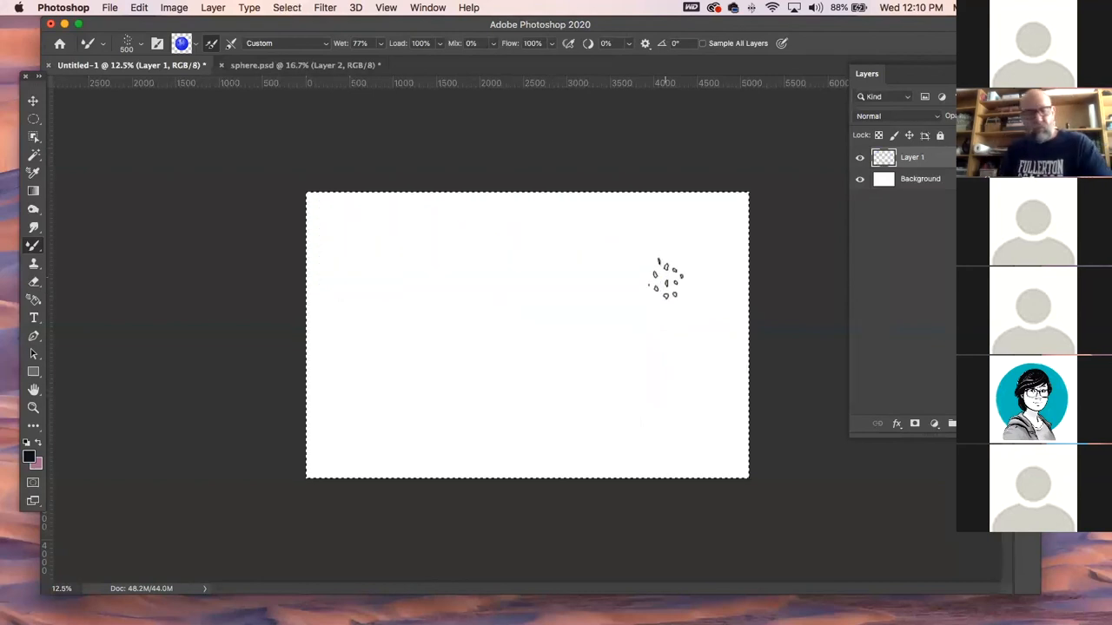
{"action": "key", "text": "super+d"}
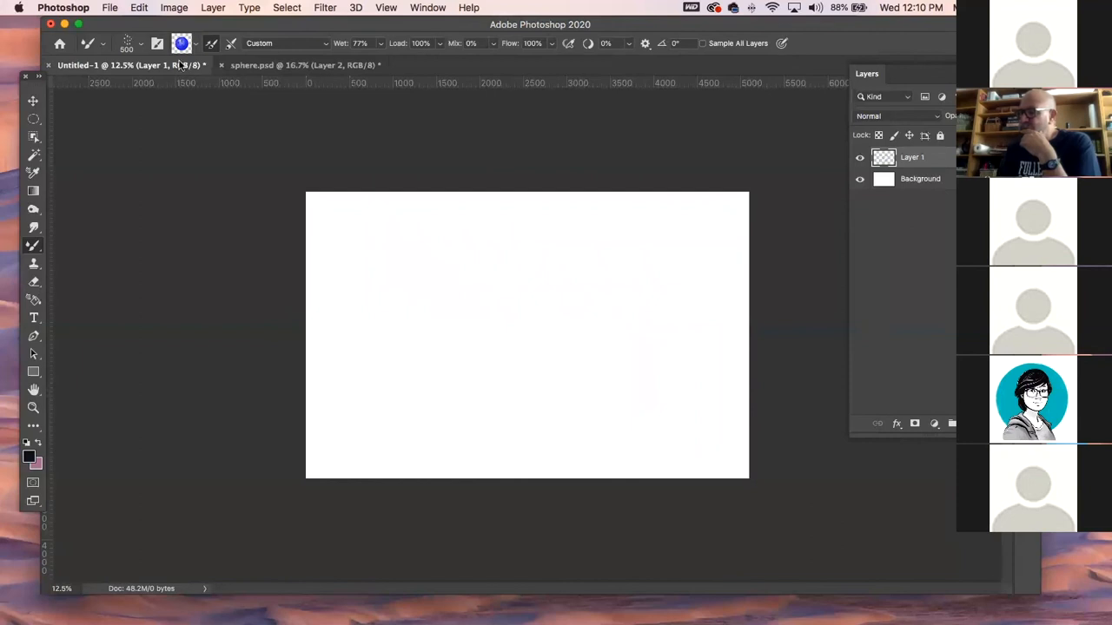
- In sphere.psd, hide the blue sphere layer and show and select foliage Layer 3
{"action": "left_click", "coordinate": [244, 66]}
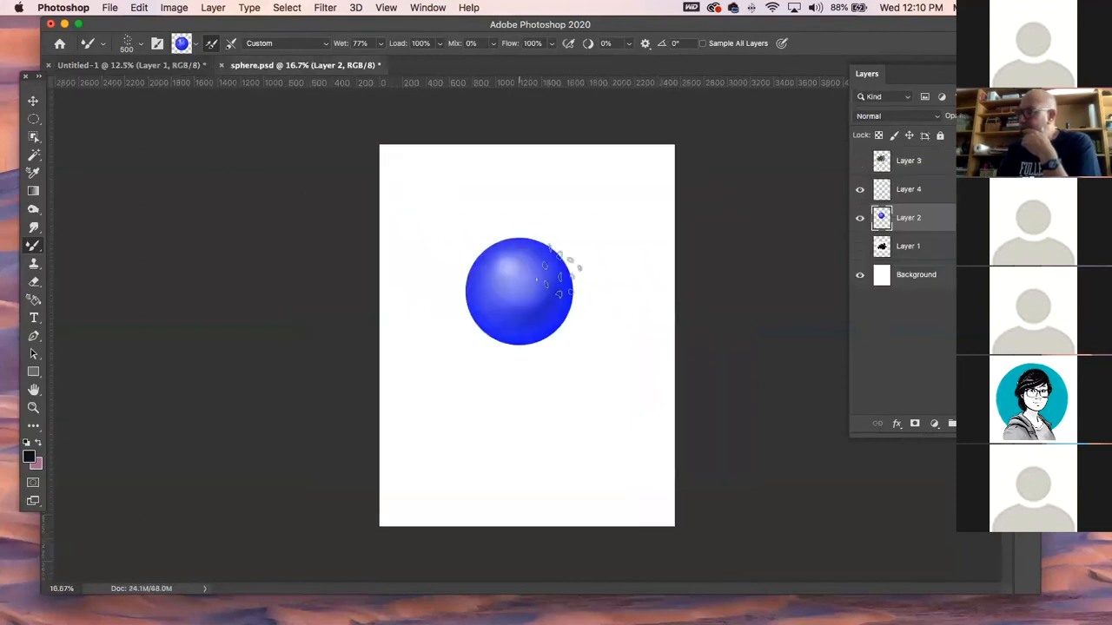
{"action": "left_click", "coordinate": [860, 218]}
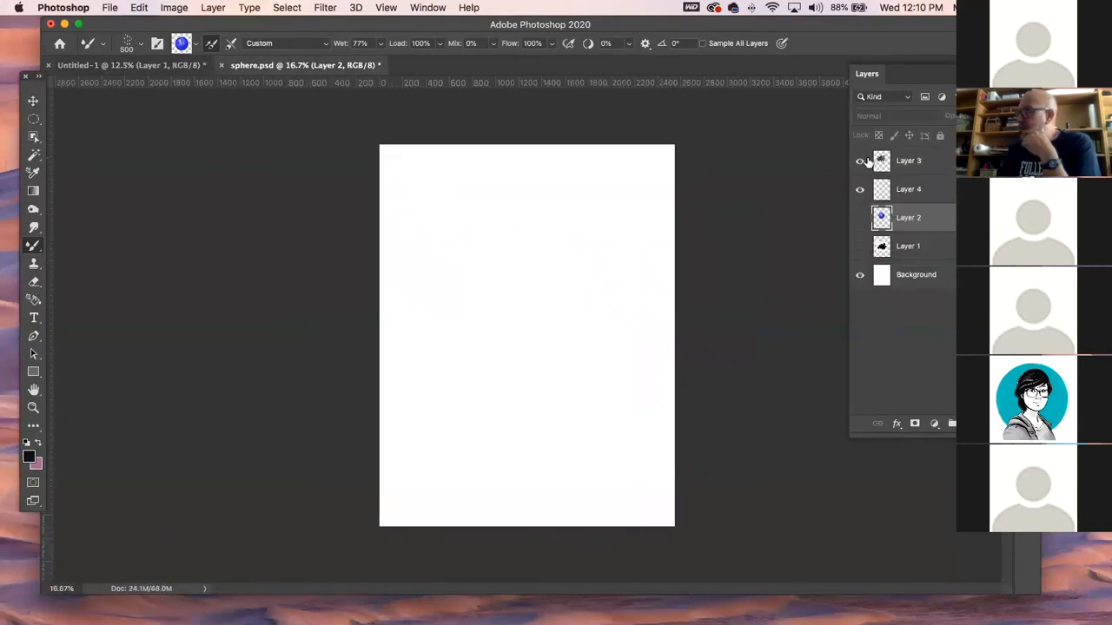
{"action": "left_click", "coordinate": [860, 161]}
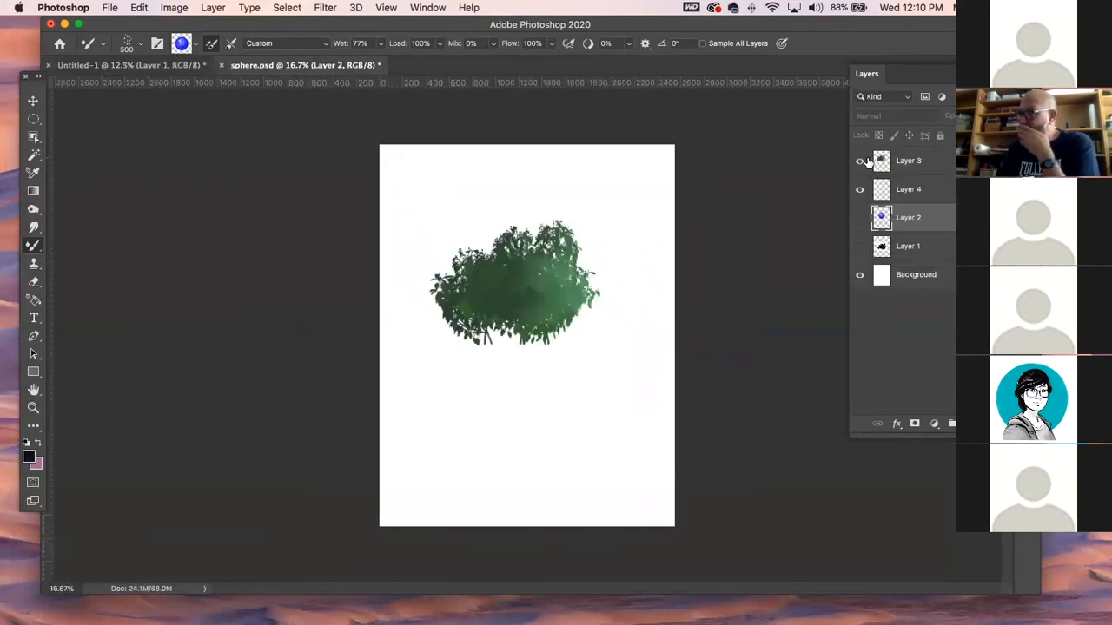
{"action": "left_click", "coordinate": [33, 101]}
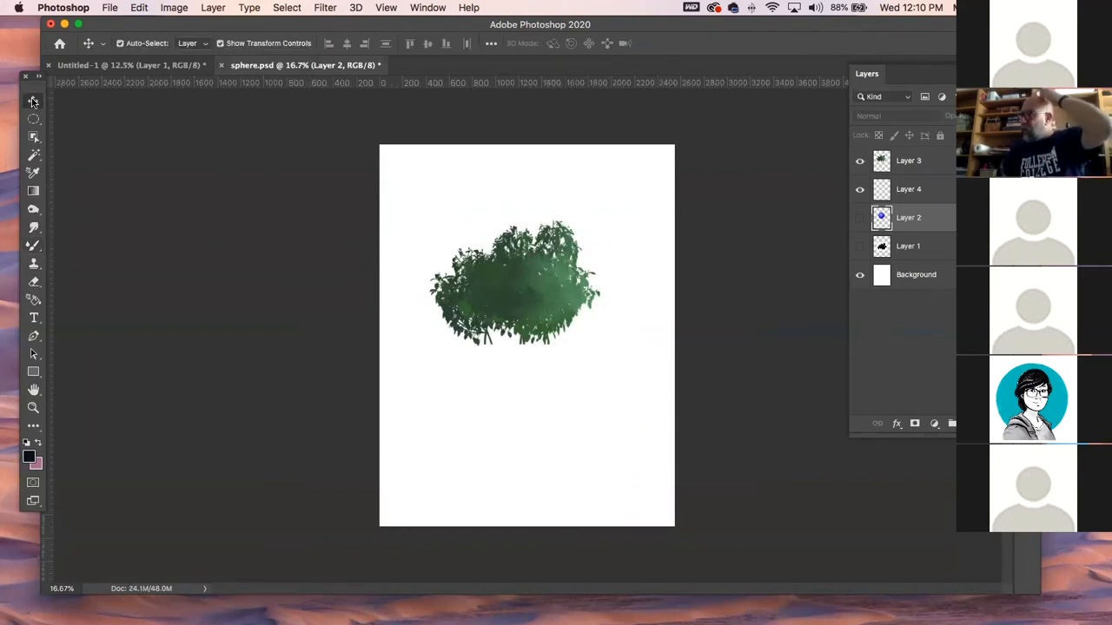
{"action": "left_click", "coordinate": [928, 160]}
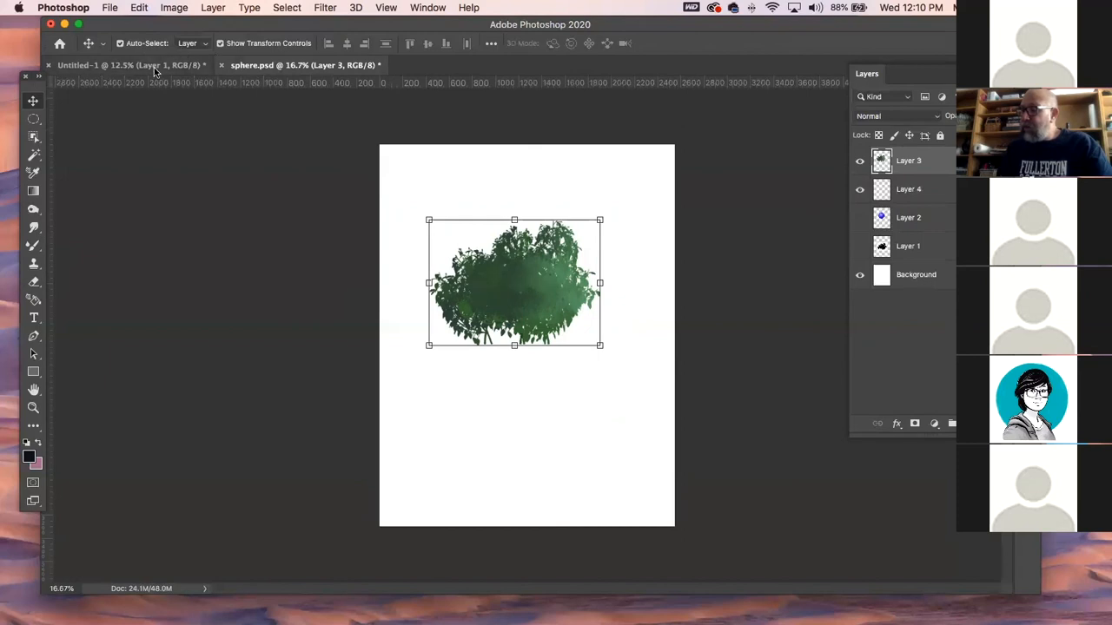
- Return to the mixer brush and briefly hide and restore the panels
{"action": "left_click", "coordinate": [34, 245]}
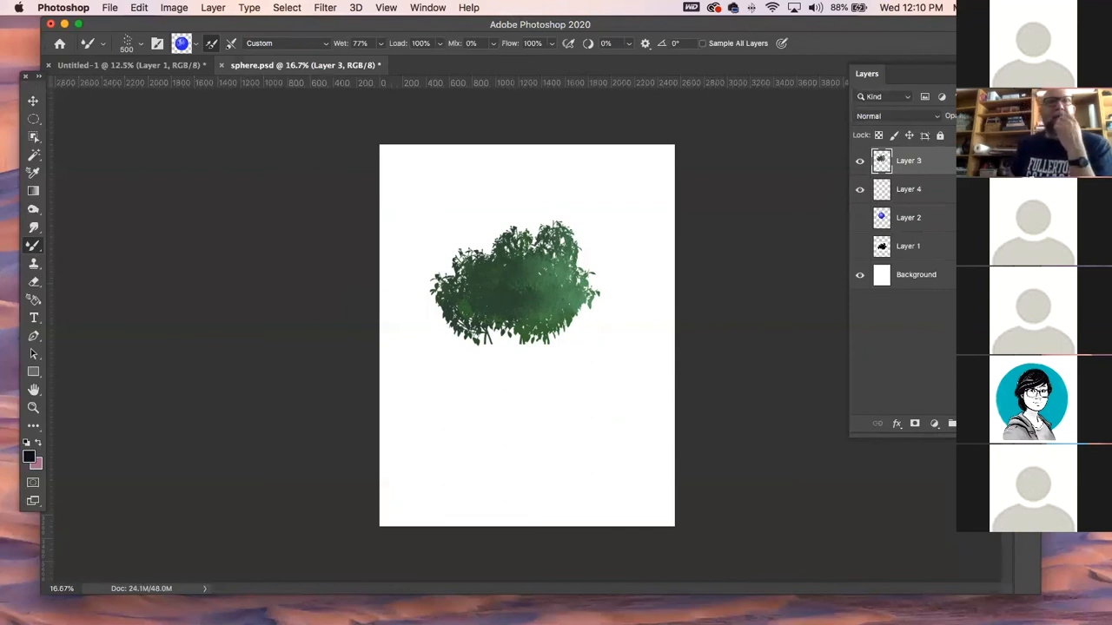
{"action": "key", "text": "Tab"}
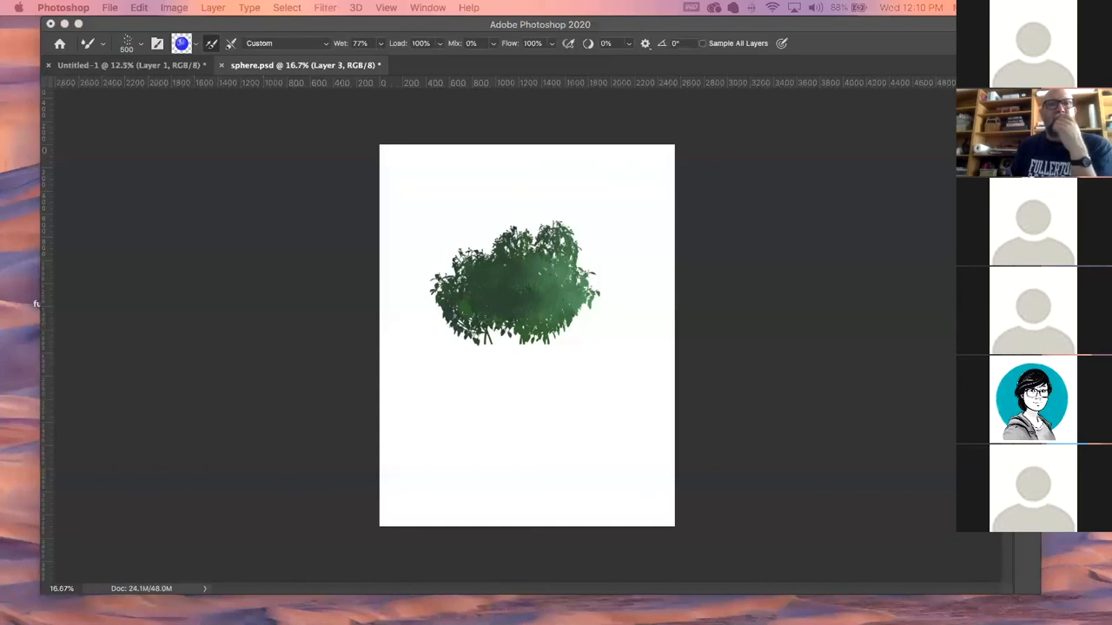
{"action": "key", "text": "Tab"}
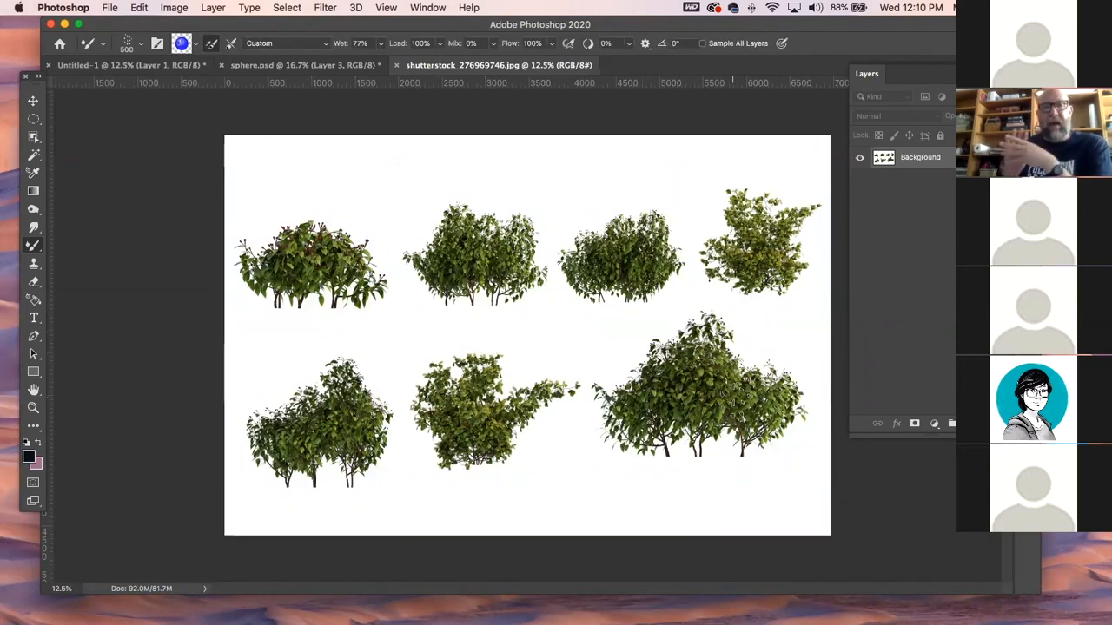
- Marquee-select the large lower-right bush in the bushes photo and copy it
{"action": "left_click", "coordinate": [33, 102]}
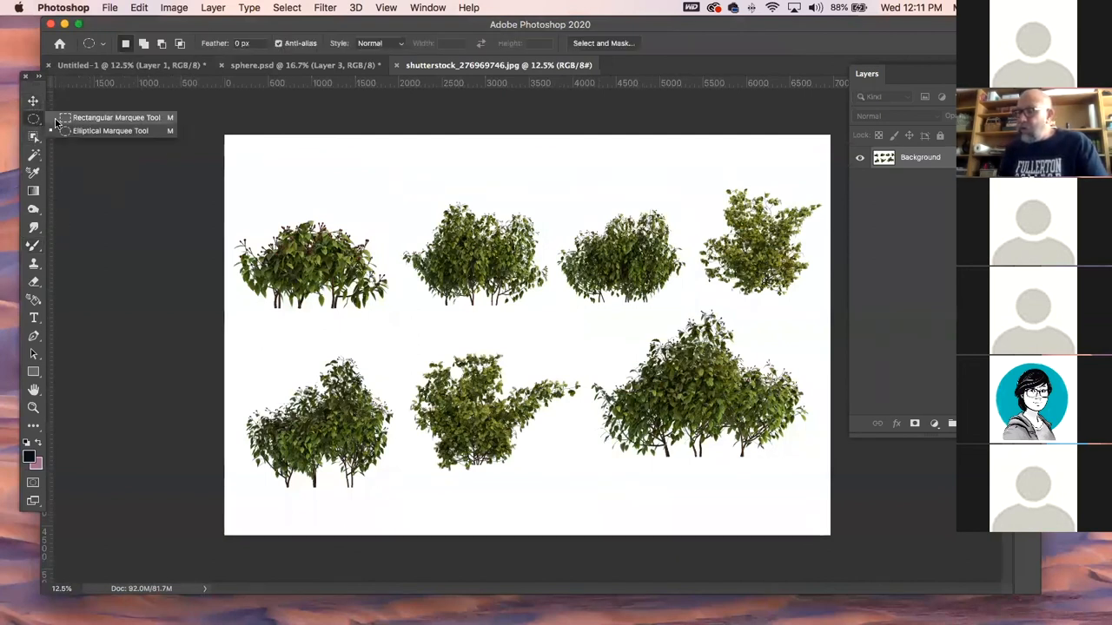
{"action": "left_click", "coordinate": [108, 118]}
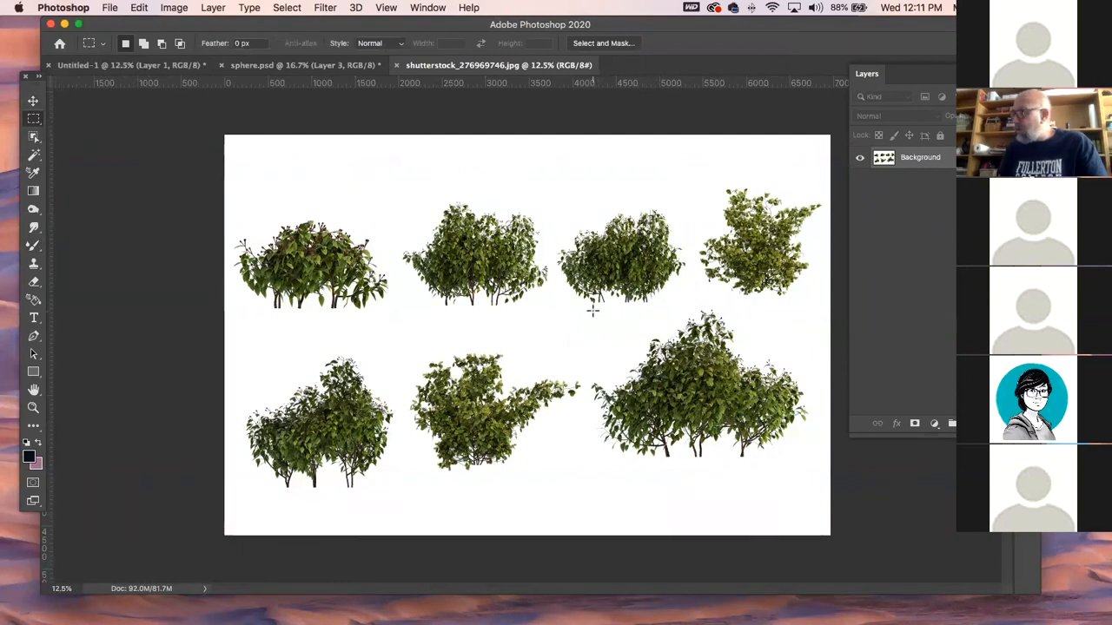
{"action": "left_click_drag", "start_coordinate": [783, 474], "coordinate": [815, 477]}
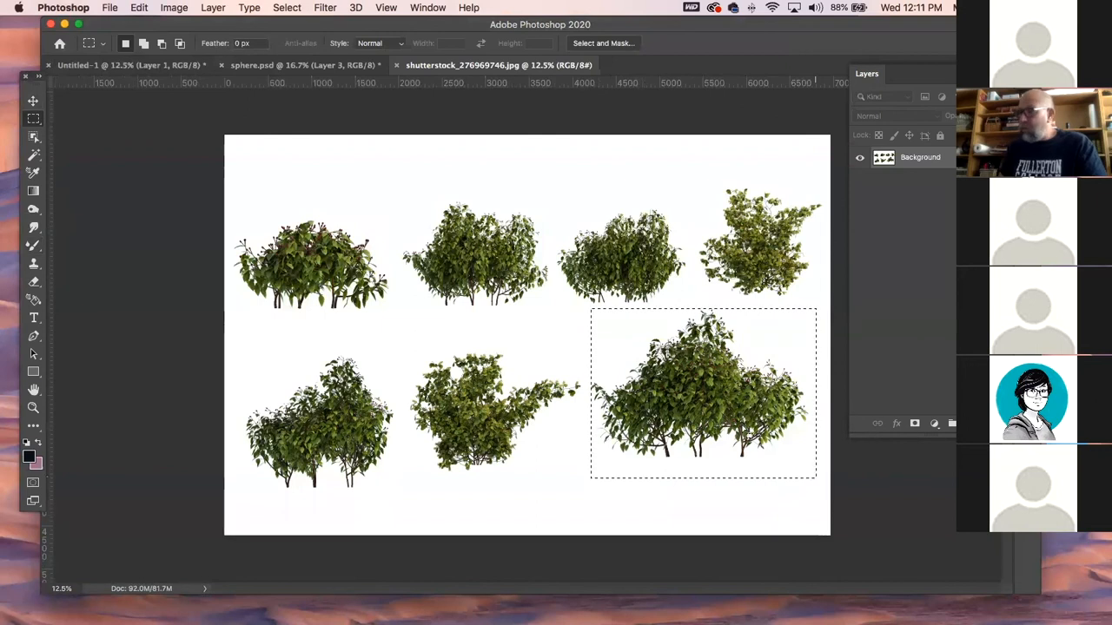
{"action": "left_click", "coordinate": [140, 7]}
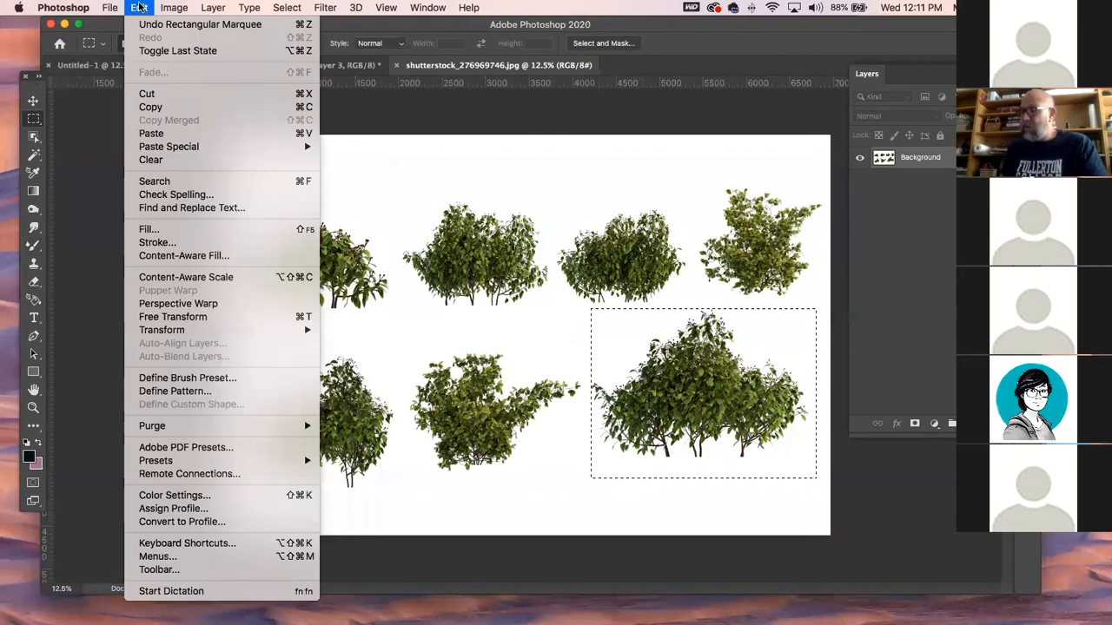
{"action": "left_click", "coordinate": [139, 7]}
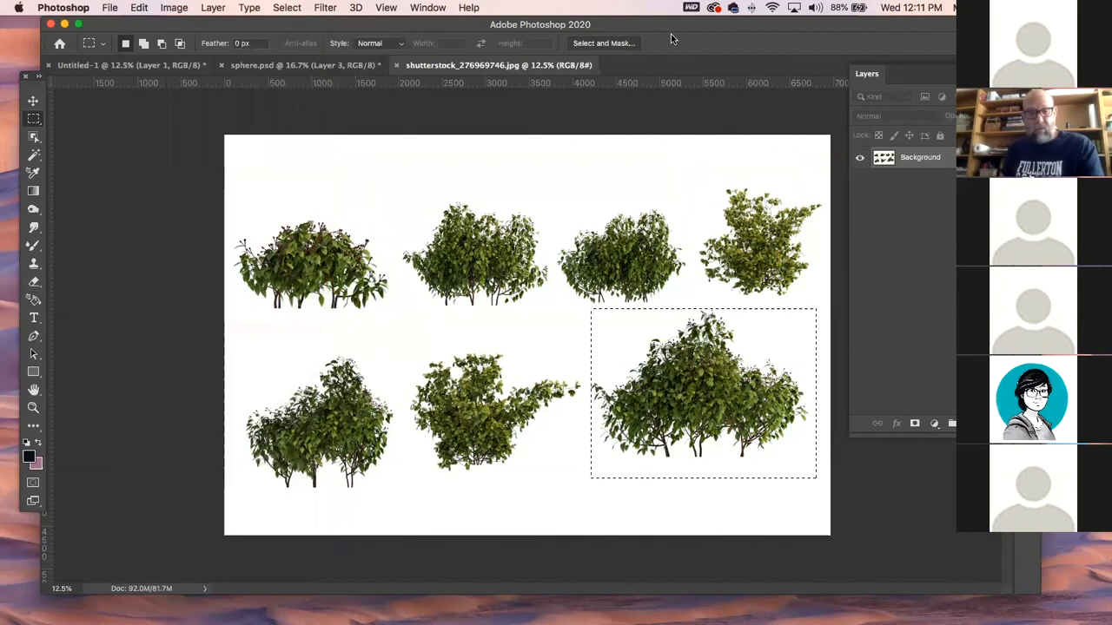
- Create a new blank Letter-size document
{"action": "left_click", "coordinate": [343, 68]}
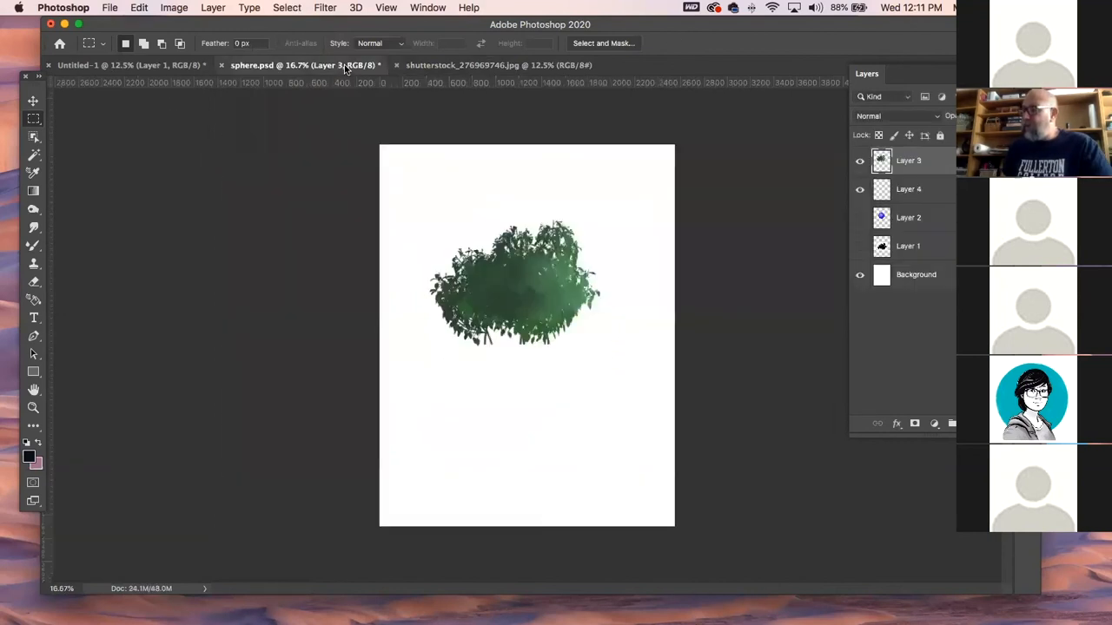
{"action": "left_click", "coordinate": [110, 8]}
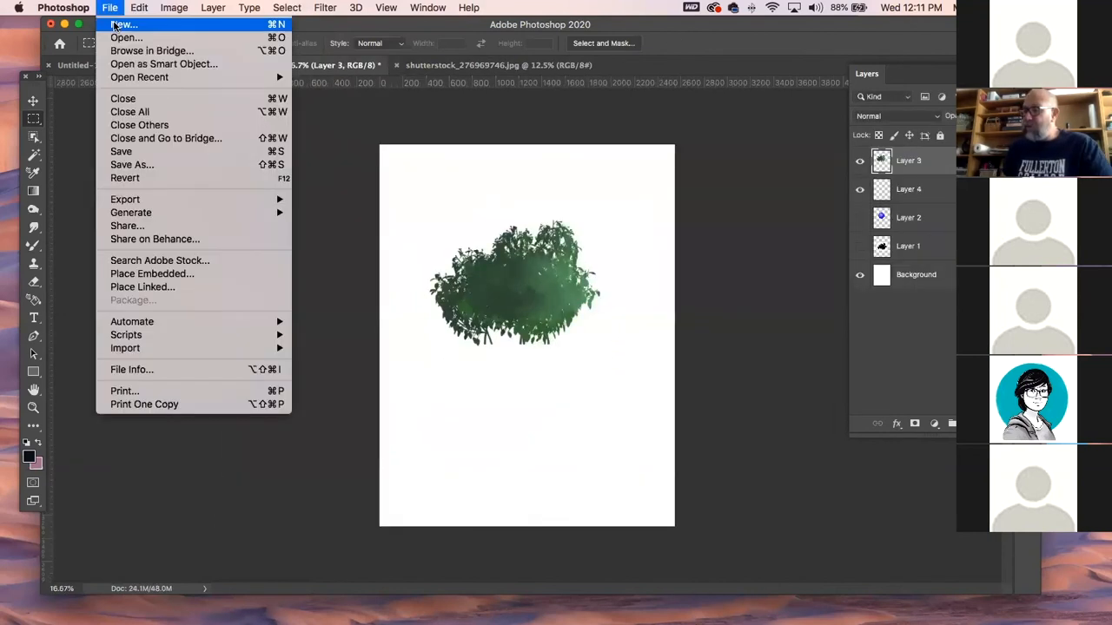
{"action": "left_click", "coordinate": [121, 24]}
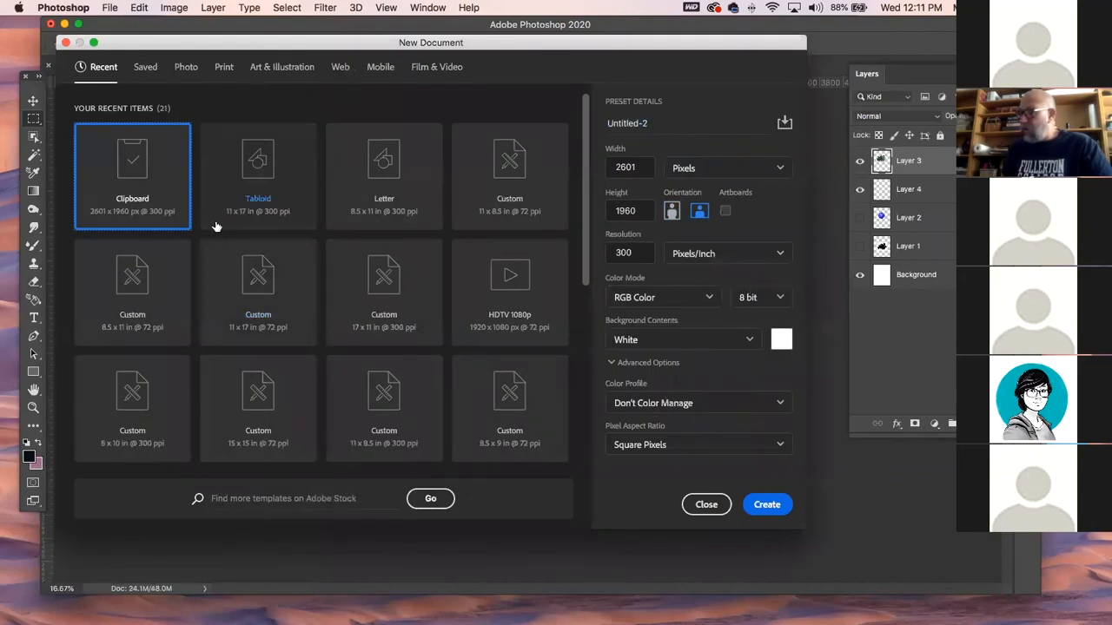
{"action": "double_click", "coordinate": [383, 169]}
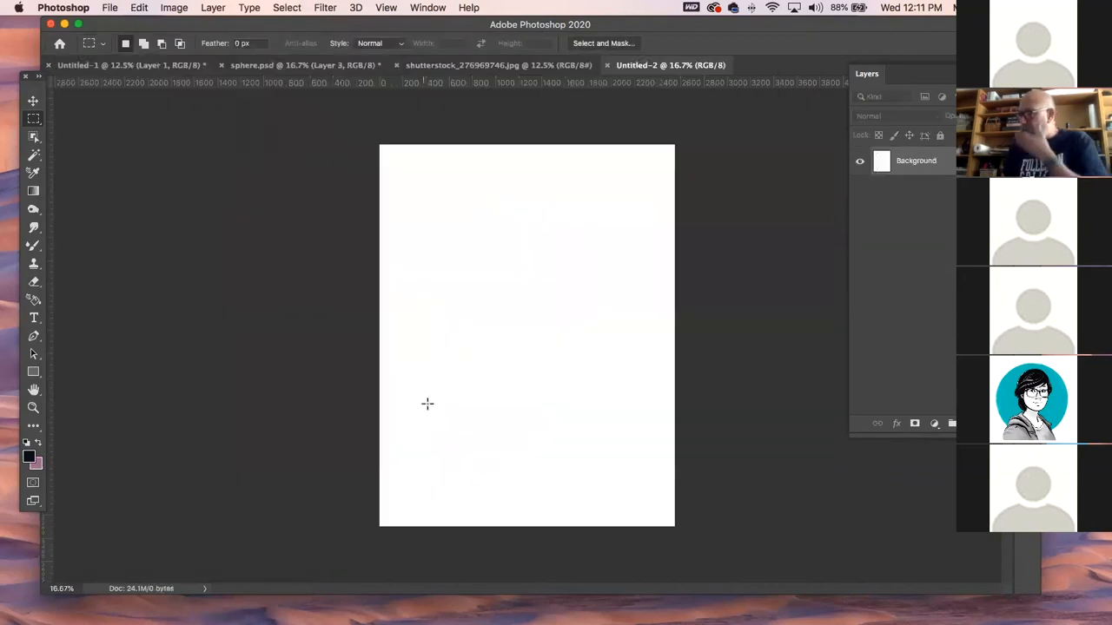
- Paste the copied bush and scale it down slightly
{"action": "key", "text": "super+v"}
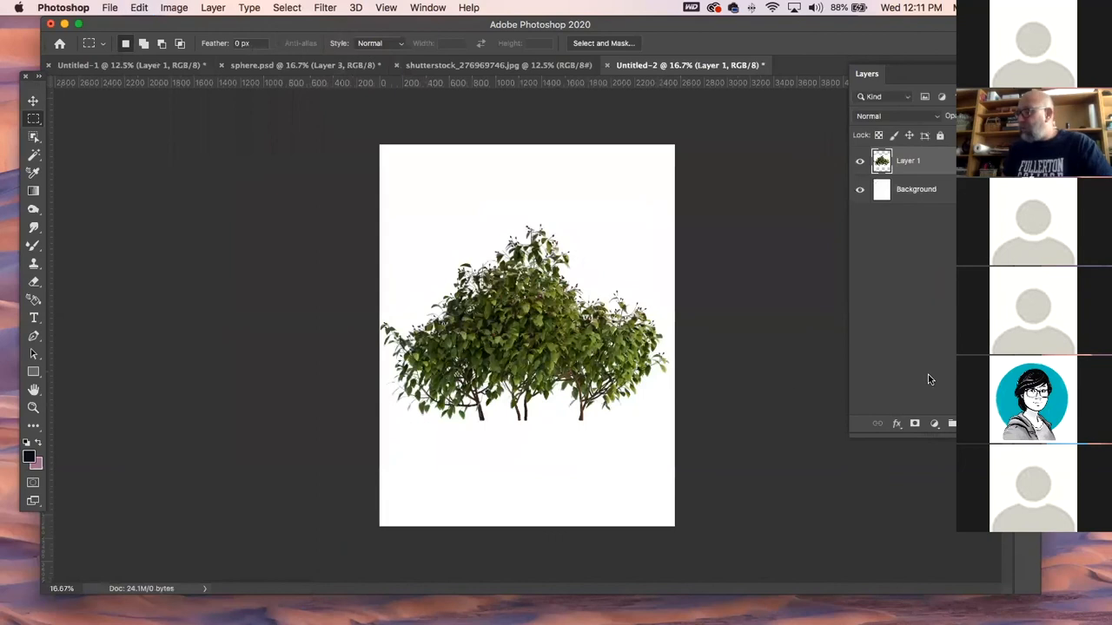
{"action": "key", "text": "super+t"}
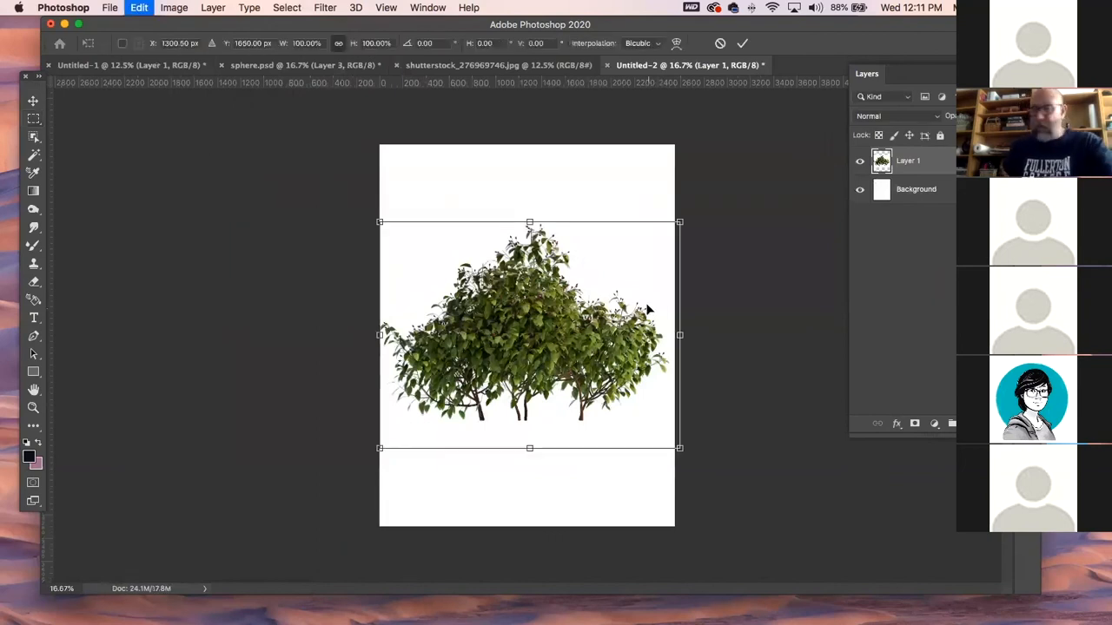
{"action": "left_click_drag", "start_coordinate": [679, 222], "coordinate": [602, 281]}
- Commit the resize, move the bush up-right, and set its Saturation to -100
{"action": "left_click", "coordinate": [33, 101]}
{"action": "left_click_drag", "start_coordinate": [476, 338], "coordinate": [513, 276]}
{"action": "key", "text": "super+u"}
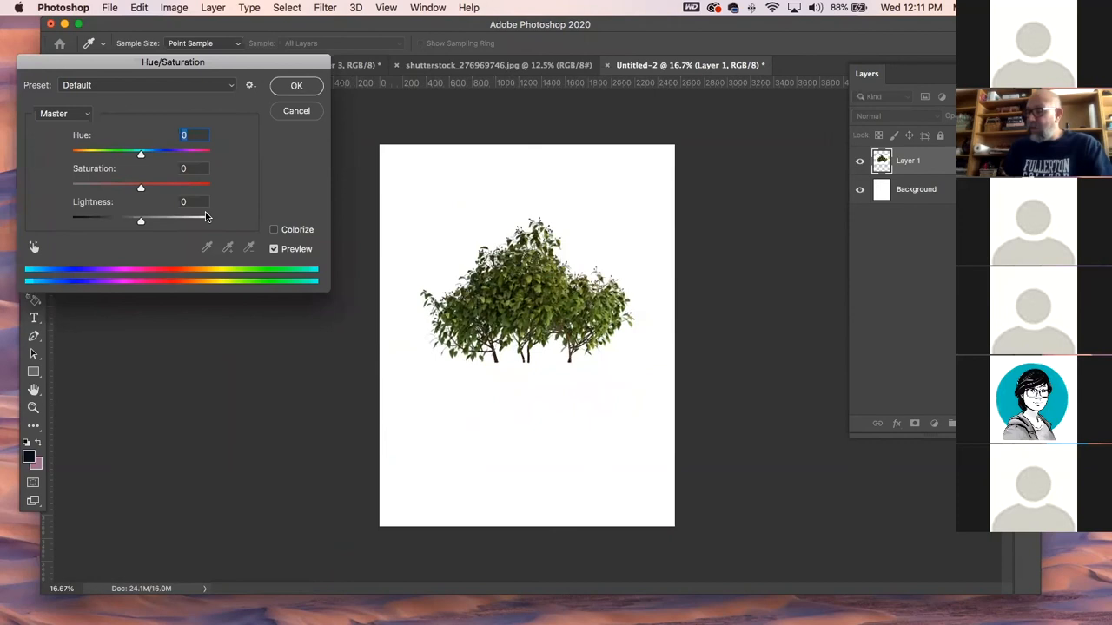
{"action": "left_click_drag", "start_coordinate": [141, 189], "coordinate": [71, 188]}
{"action": "left_click", "coordinate": [302, 88]}
- Darken the bush to near black with a Levels midtone of about 0.42
{"action": "key", "text": "super+l"}
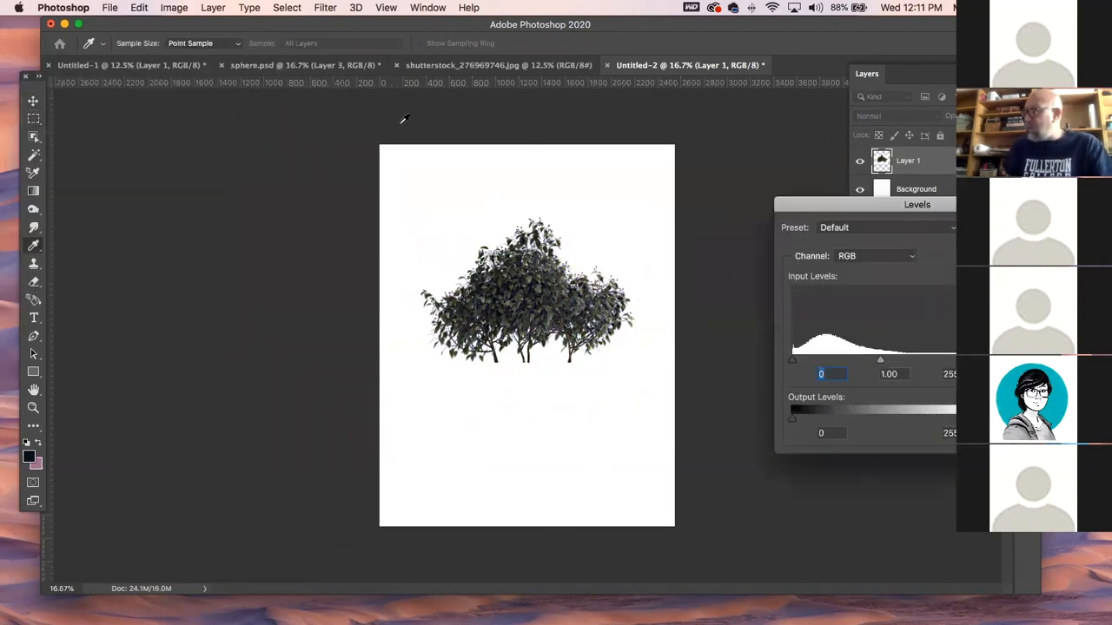
{"action": "left_click_drag", "start_coordinate": [880, 361], "coordinate": [920, 360]}
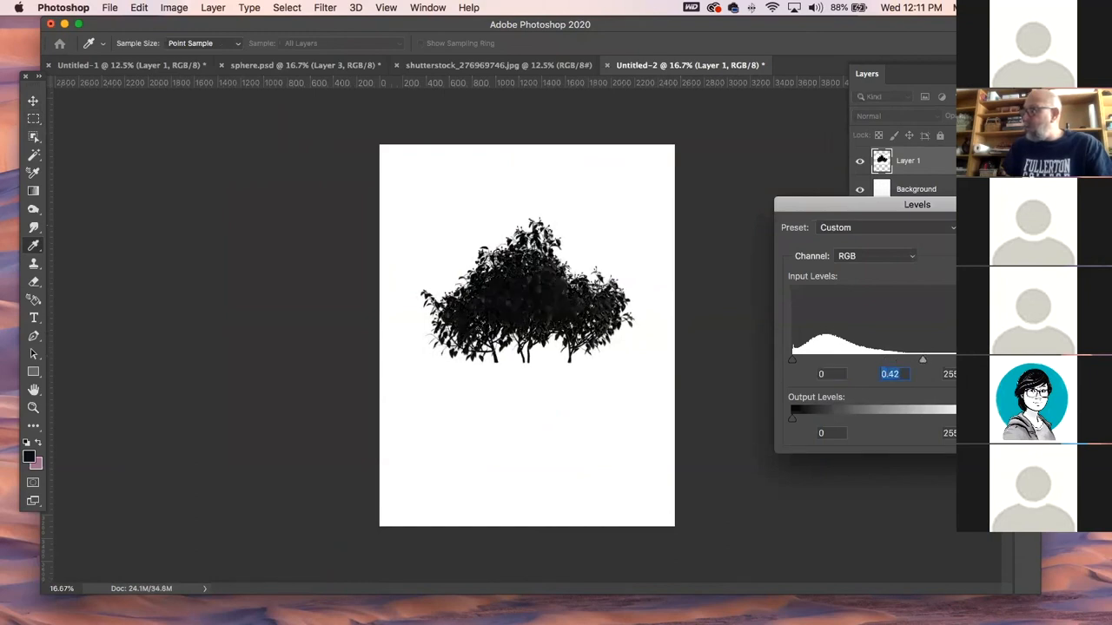
{"action": "key", "text": "Return"}
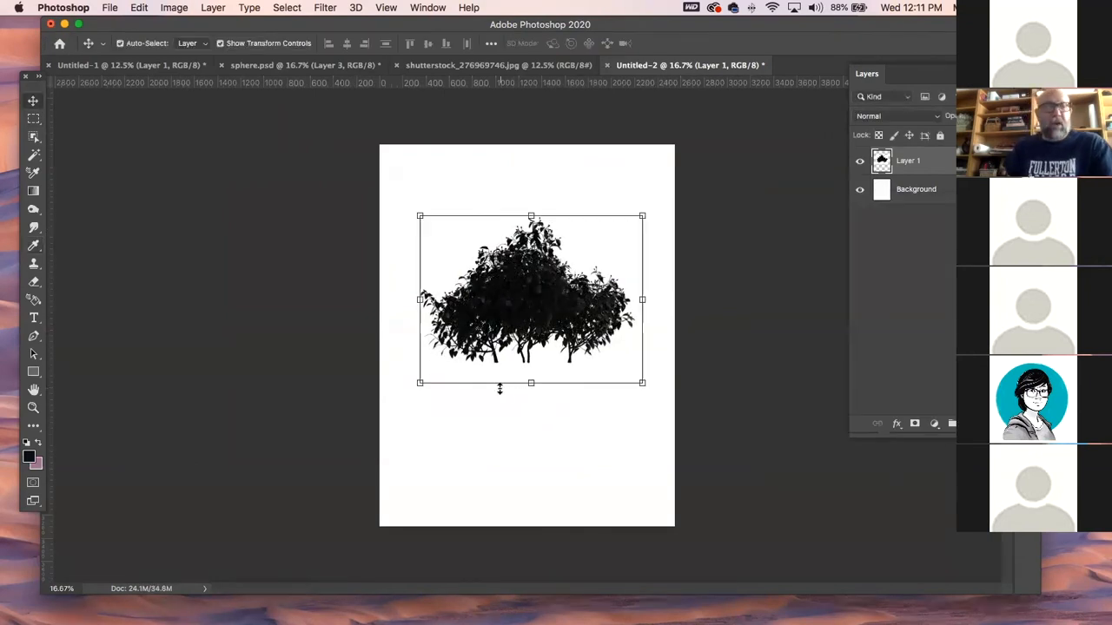
- Back in sphere.psd, make foliage Layer 3 the selected layer
{"action": "left_click", "coordinate": [279, 67]}
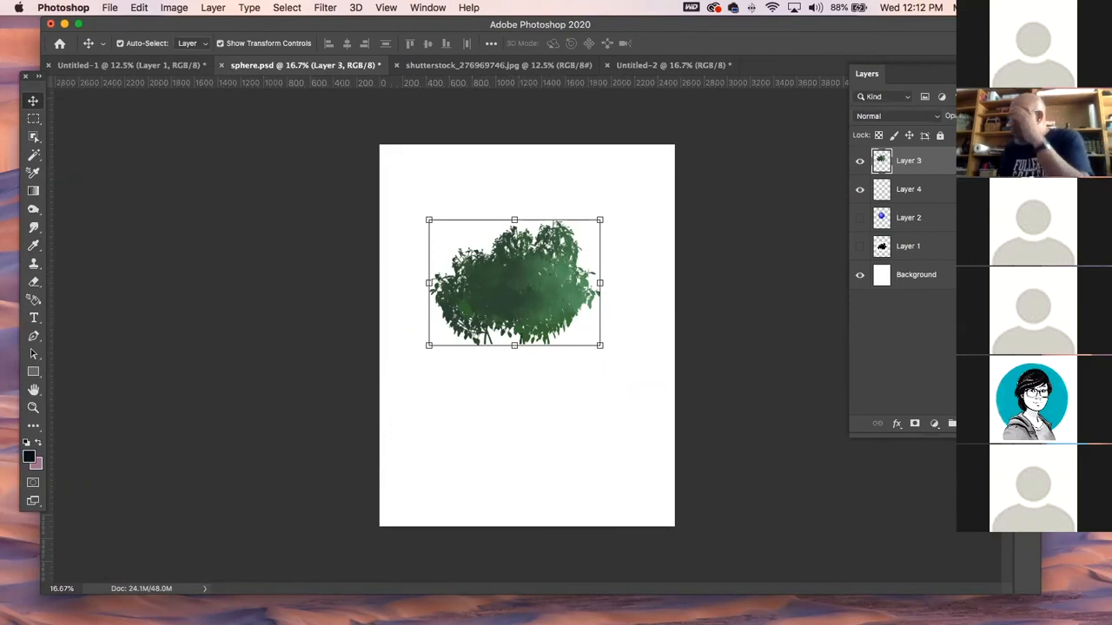
{"action": "left_click", "coordinate": [685, 228]}
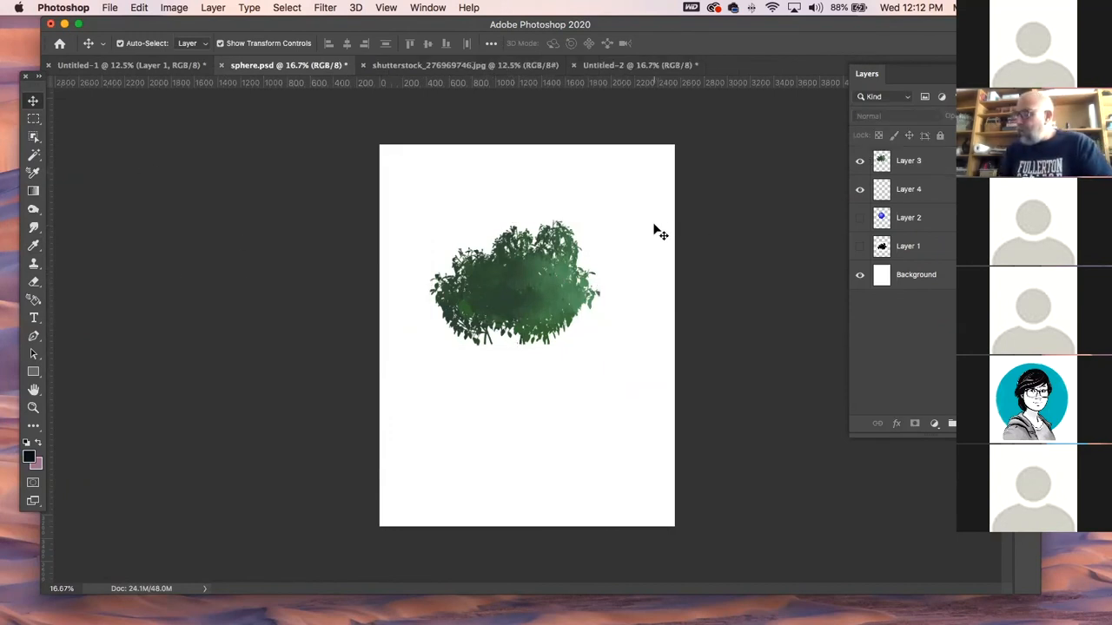
{"action": "left_click", "coordinate": [947, 161]}
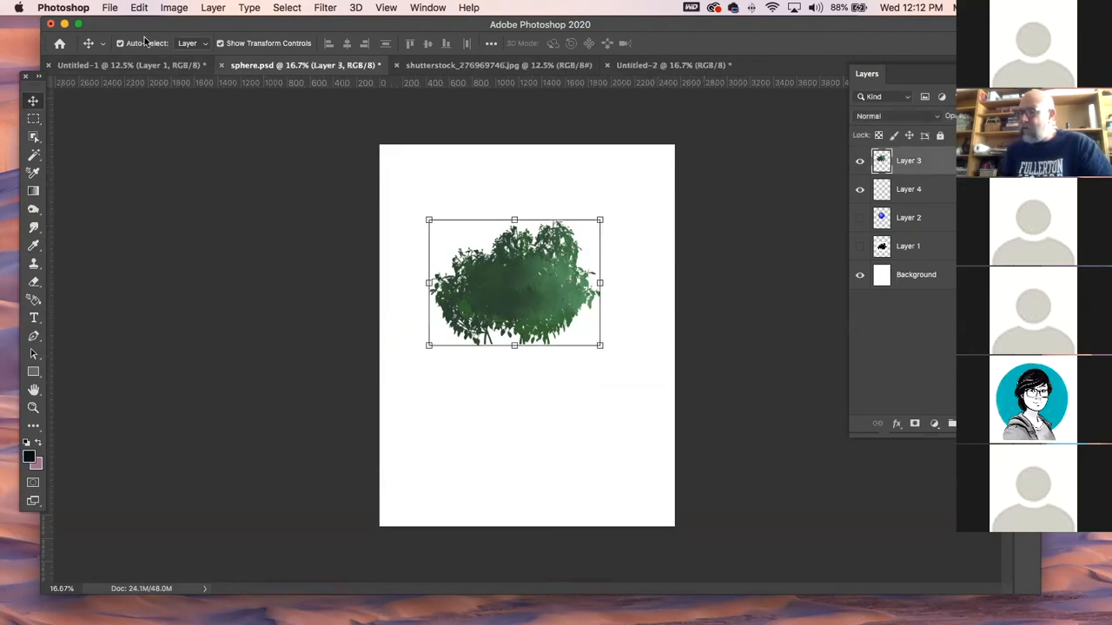
{"action": "left_click_drag", "start_coordinate": [246, 26], "coordinate": [213, 28]}
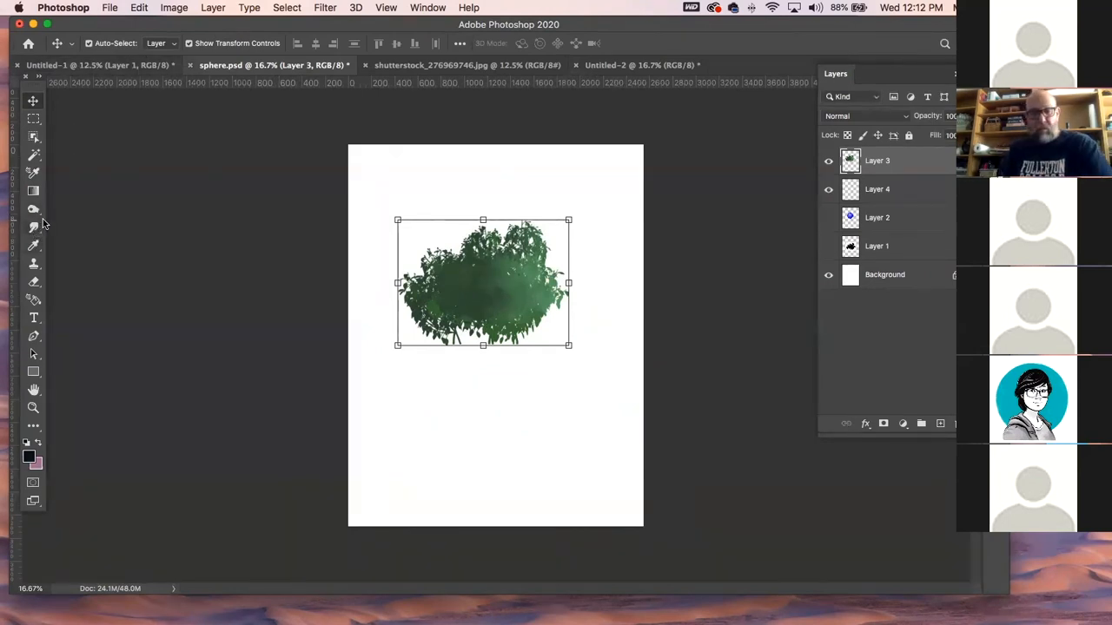
- Switch from the Mixer Brush to the ordinary Brush Tool at 15 px
{"action": "key", "text": "b"}
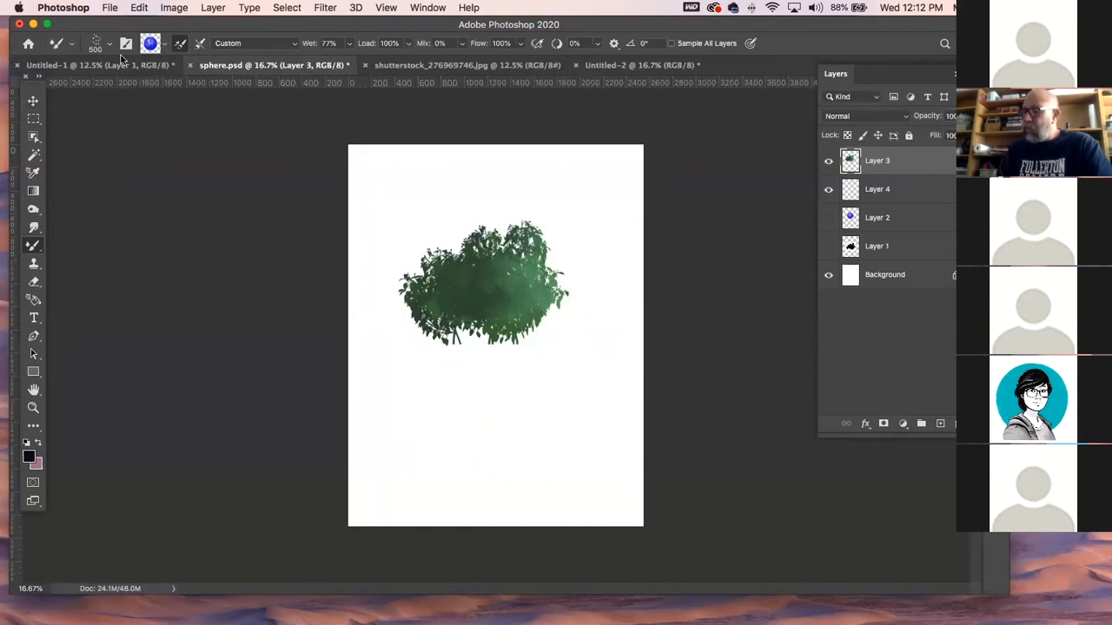
{"action": "left_click", "coordinate": [33, 244]}
{"action": "left_click", "coordinate": [87, 243]}
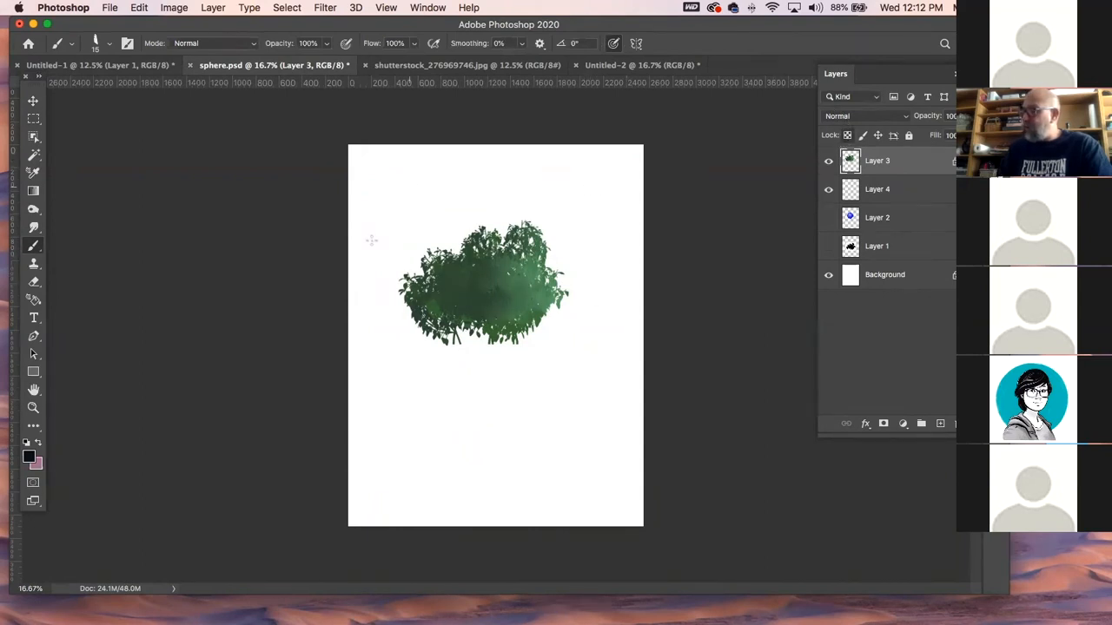
- Switch to the Grut - Oi Stump Trough brush and enlarge it slightly
{"action": "left_click", "coordinate": [108, 40]}
{"action": "left_click", "coordinate": [252, 183]}
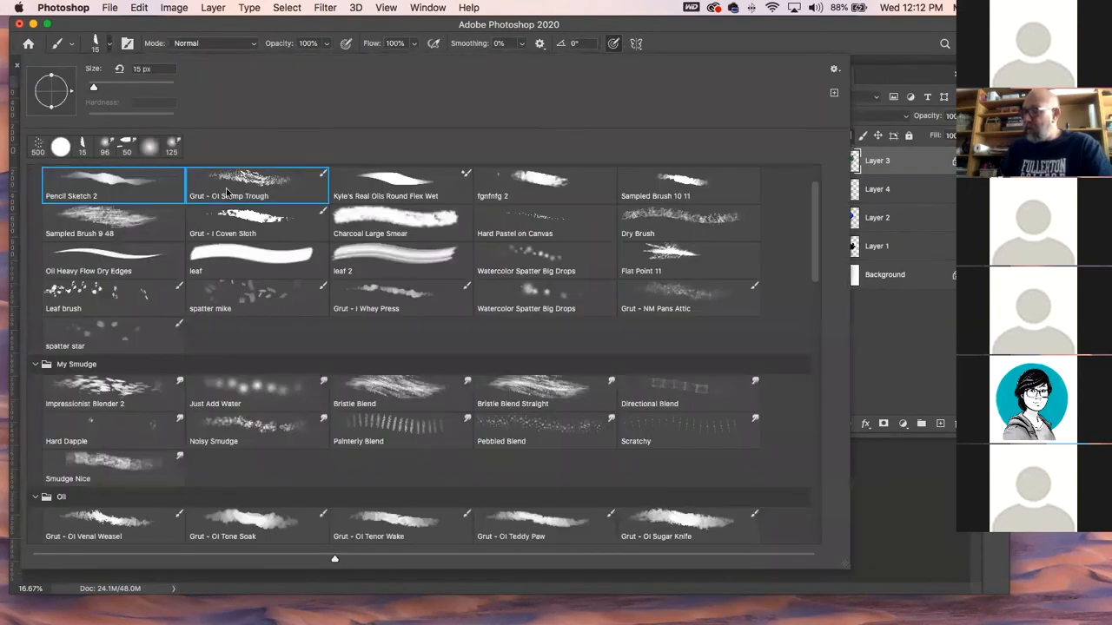
{"action": "key", "text": "Return"}
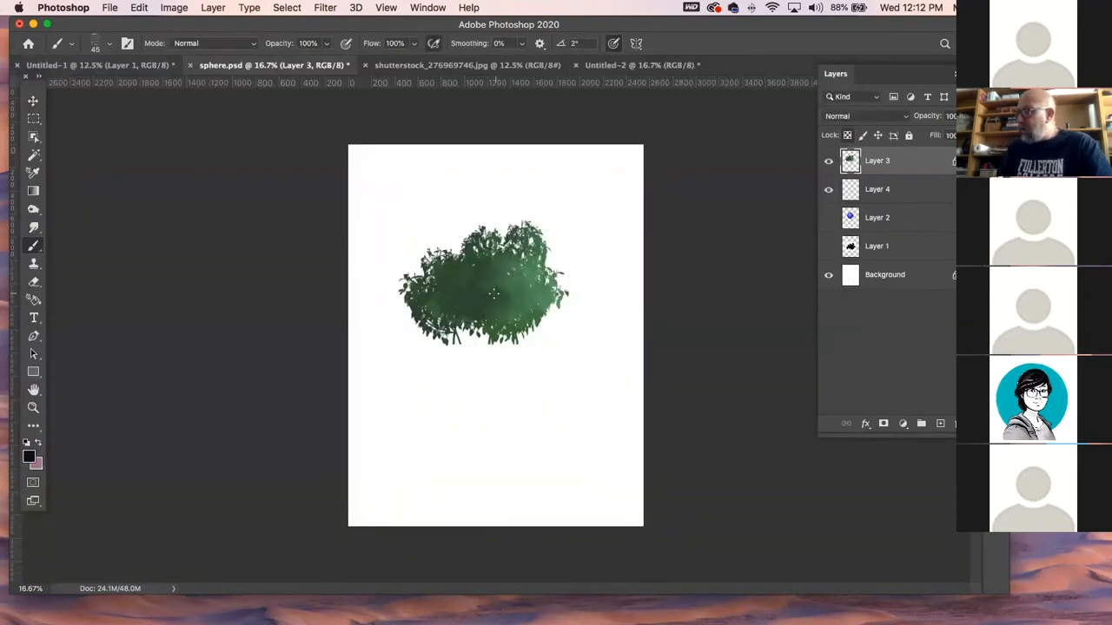
{"action": "key", "text": "bracketright"}
{"action": "key", "text": "bracketright"}
{"action": "key", "text": "bracketright"}
{"action": "key", "text": "bracketright"}
{"action": "key", "text": "bracketright"}
{"action": "key", "text": "bracketright"}
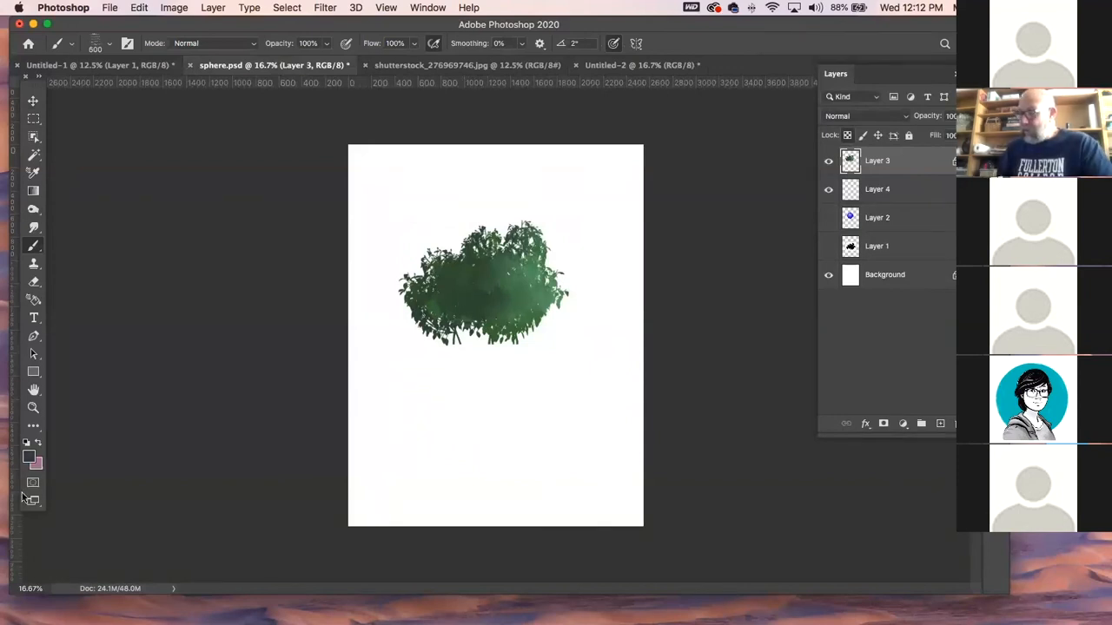
- Set the foreground to dark green #273b30 and paint textured strokes across the bush's middle
{"action": "left_click", "coordinate": [28, 458]}
{"action": "left_click_drag", "start_coordinate": [122, 250], "coordinate": [117, 263]}
{"action": "left_click_drag", "start_coordinate": [263, 241], "coordinate": [260, 235]}
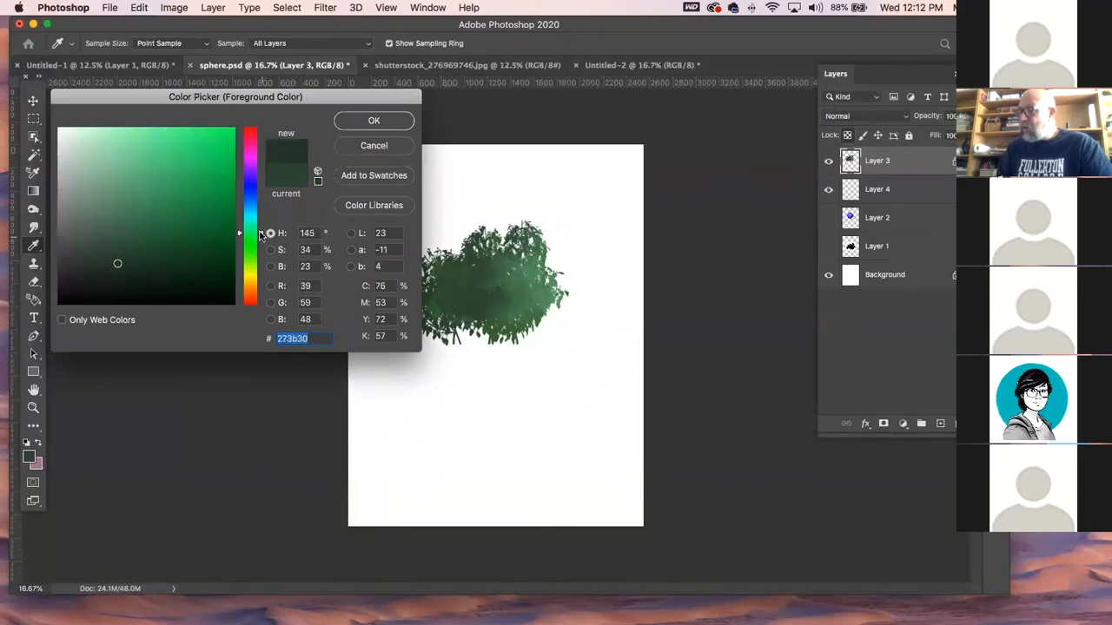
{"action": "left_click", "coordinate": [373, 121]}
{"action": "key", "text": "b"}
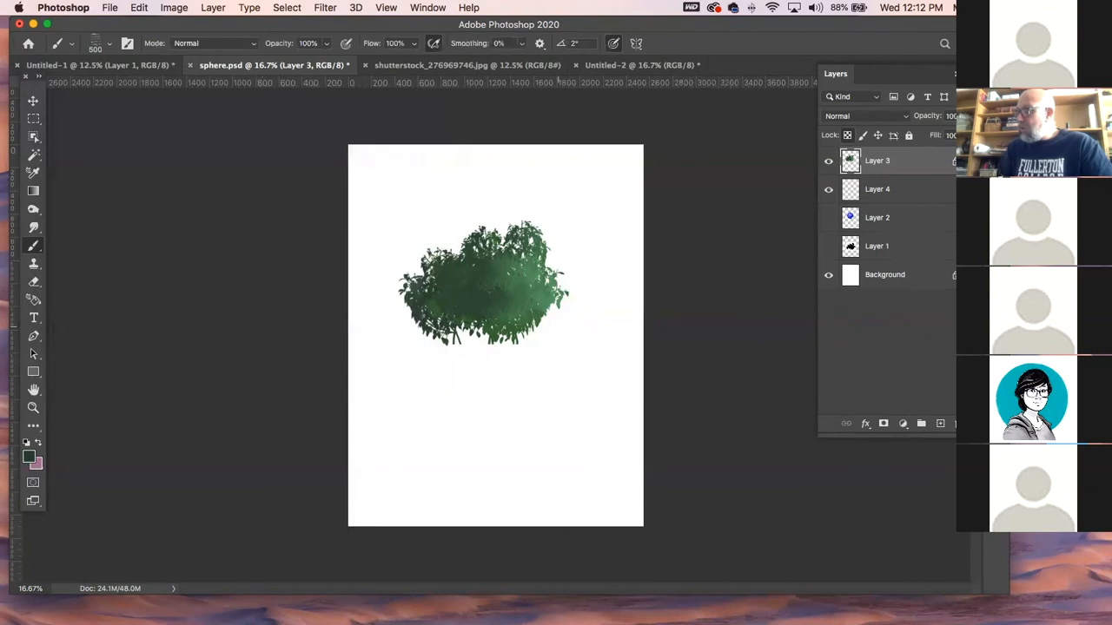
{"action": "mouse_move", "coordinate": [476, 301]}
{"action": "left_mouse_down"}
{"action": "mouse_move", "coordinate": [500, 303]}
{"action": "mouse_move", "coordinate": [446, 306]}
{"action": "mouse_move", "coordinate": [491, 315]}
{"action": "mouse_move", "coordinate": [477, 317]}
{"action": "left_mouse_up"}
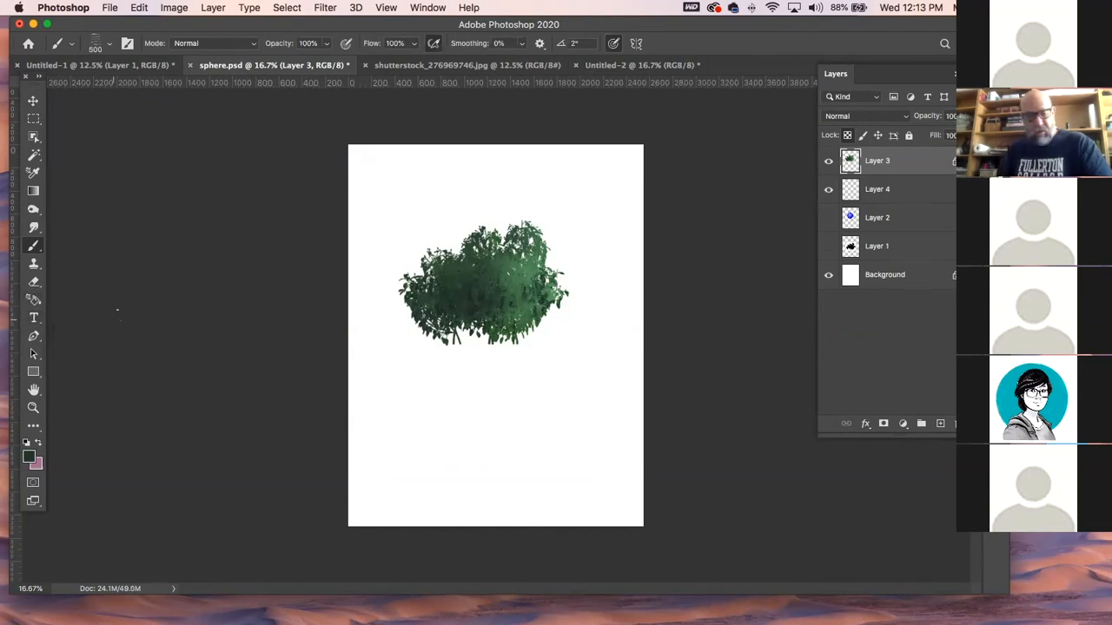
- Sample a green from the bush and choose the Leaf brush preset
{"action": "left_click", "coordinate": [528, 269], "text": "alt"}
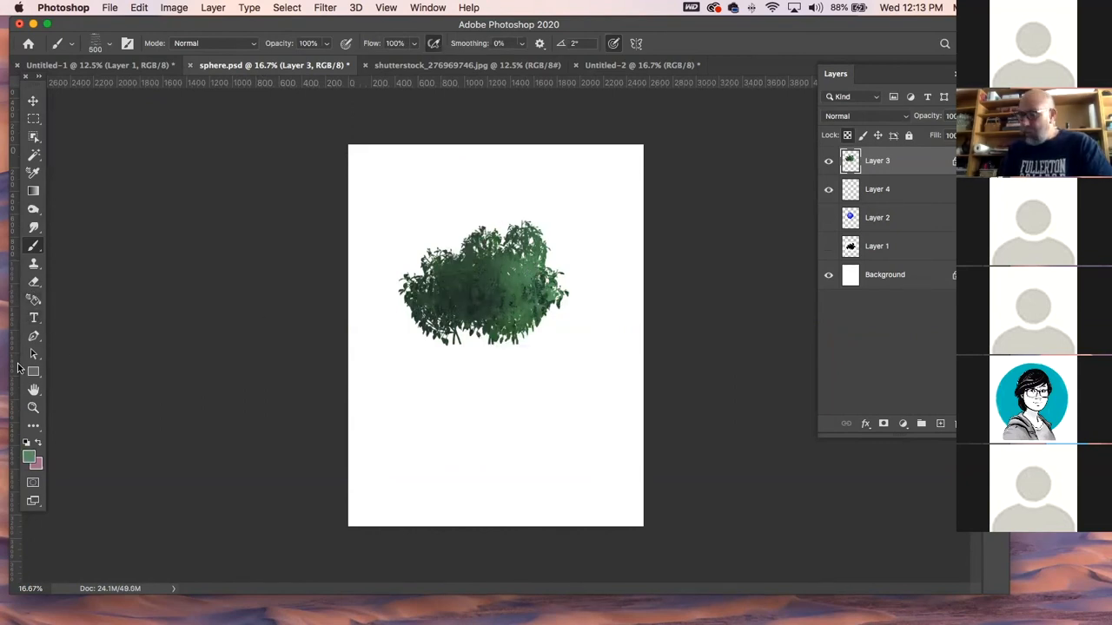
{"action": "left_click", "coordinate": [109, 44]}
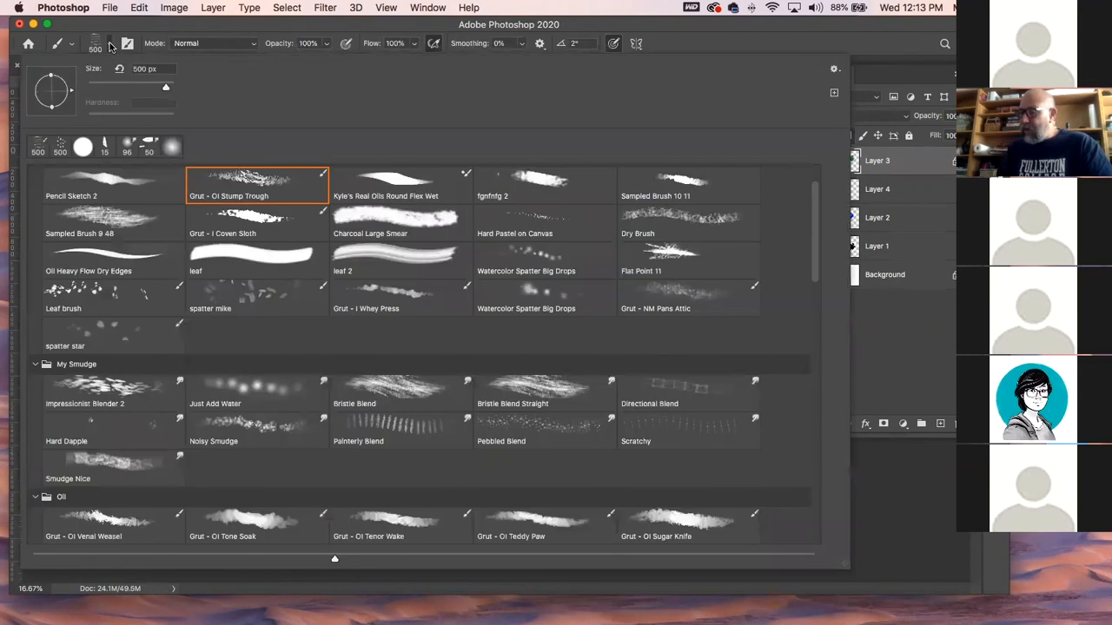
{"action": "left_click", "coordinate": [169, 283]}
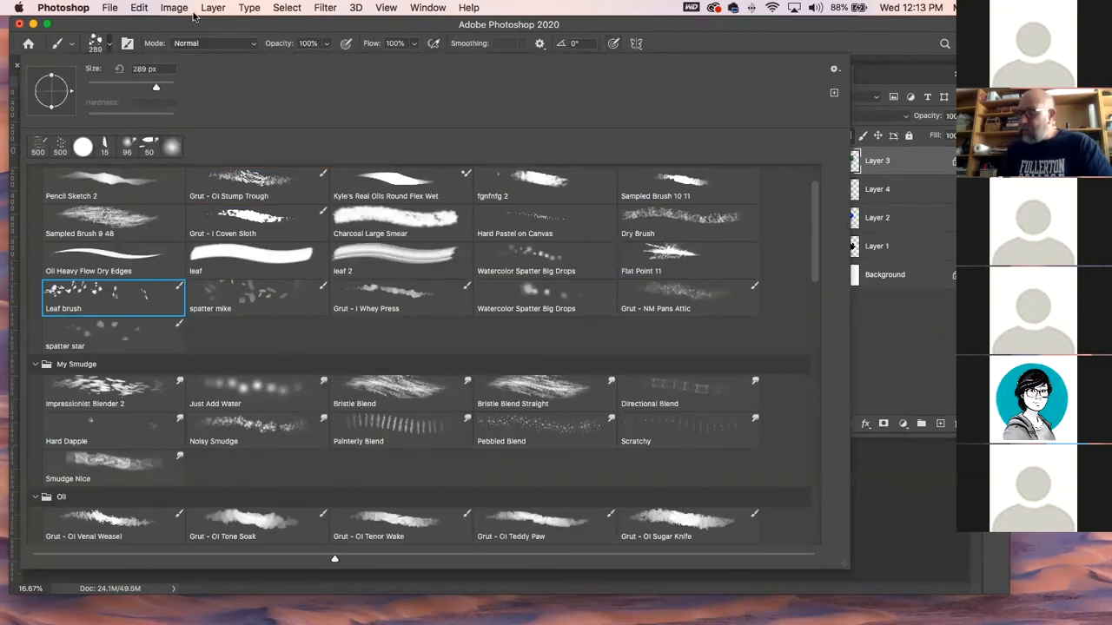
{"action": "left_click", "coordinate": [193, 32]}
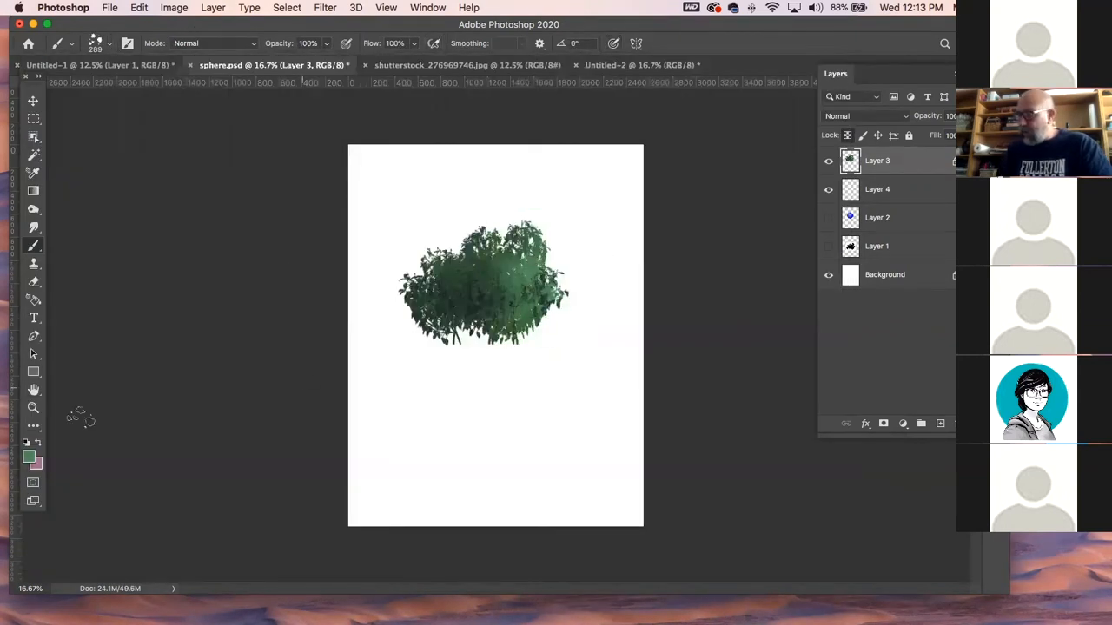
- Set the foreground to light green #92c57c and paint leaves over the bush's right side
{"action": "left_click", "coordinate": [30, 463]}
{"action": "left_click_drag", "start_coordinate": [127, 205], "coordinate": [123, 168]}
{"action": "left_click_drag", "start_coordinate": [258, 241], "coordinate": [261, 254]}
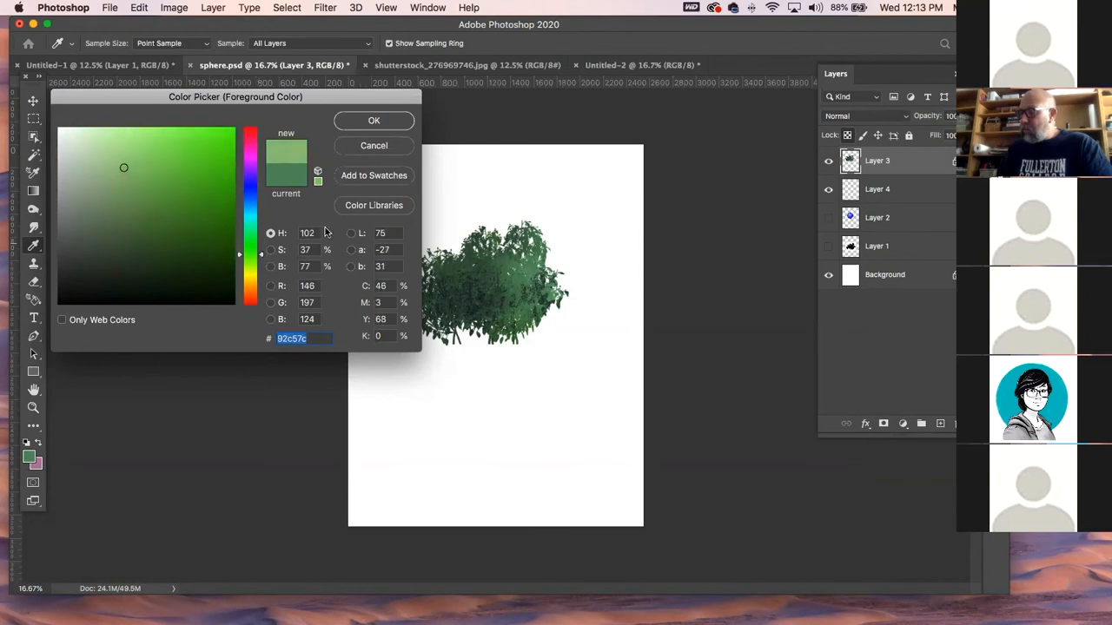
{"action": "left_click", "coordinate": [396, 127]}
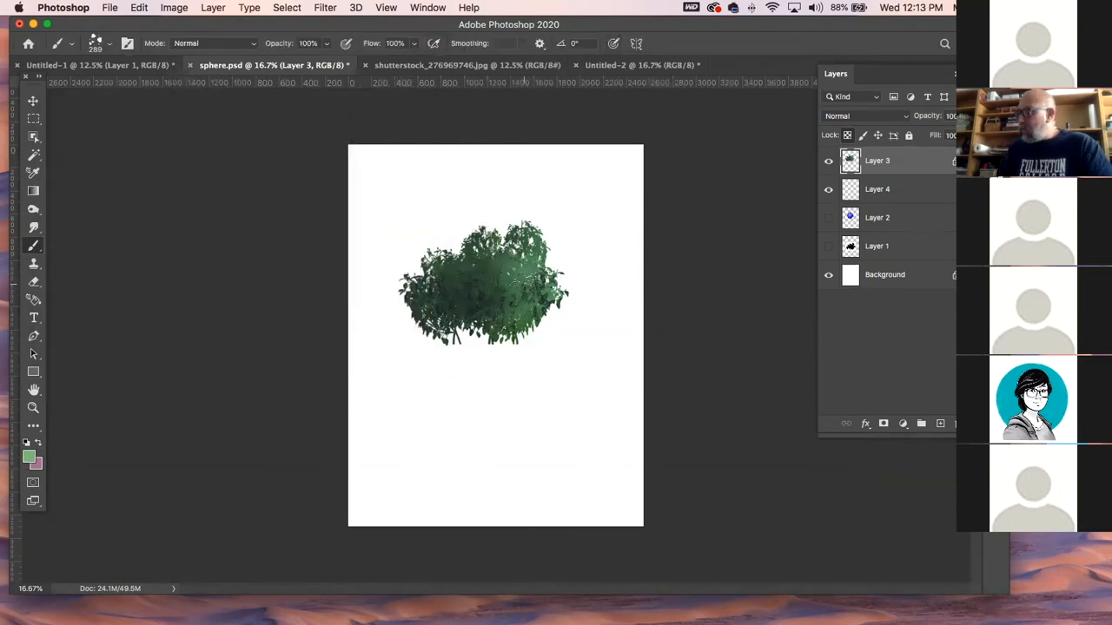
{"action": "left_click_drag", "start_coordinate": [526, 270], "coordinate": [521, 280]}
{"action": "key", "text": "super+z"}
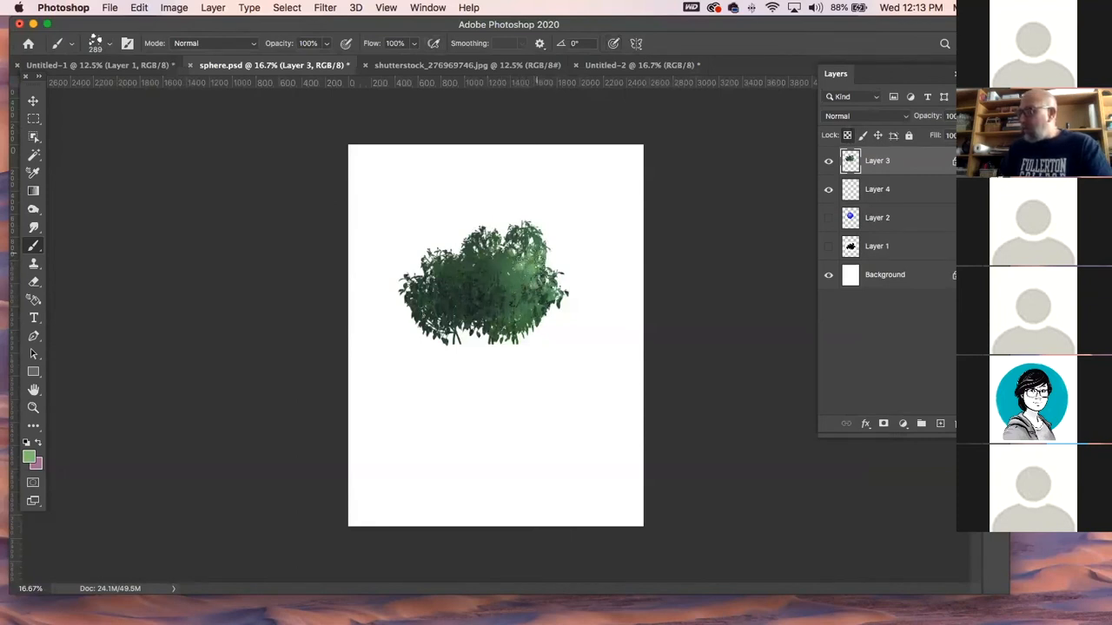
{"action": "mouse_move", "coordinate": [545, 291]}
{"action": "left_mouse_down"}
{"action": "mouse_move", "coordinate": [512, 288]}
{"action": "mouse_move", "coordinate": [511, 298]}
{"action": "left_mouse_up"}
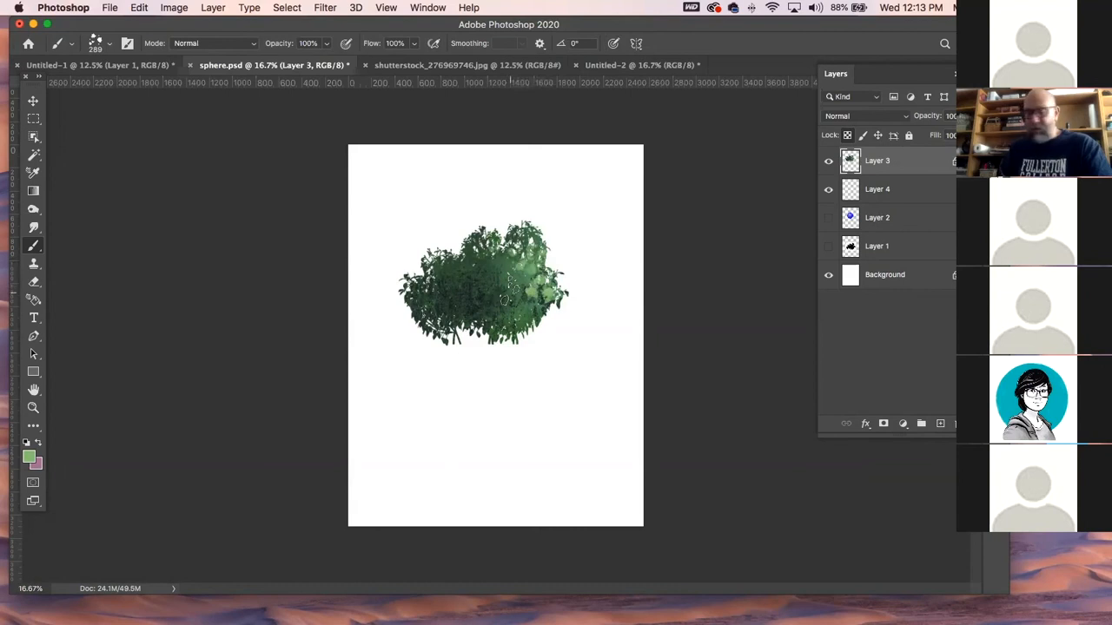
- Shrink the brush to 200, dab leaves on the bush's upper middle, then deselect the layer
{"action": "key", "text": "bracketleft"}
{"action": "key", "text": "bracketleft"}
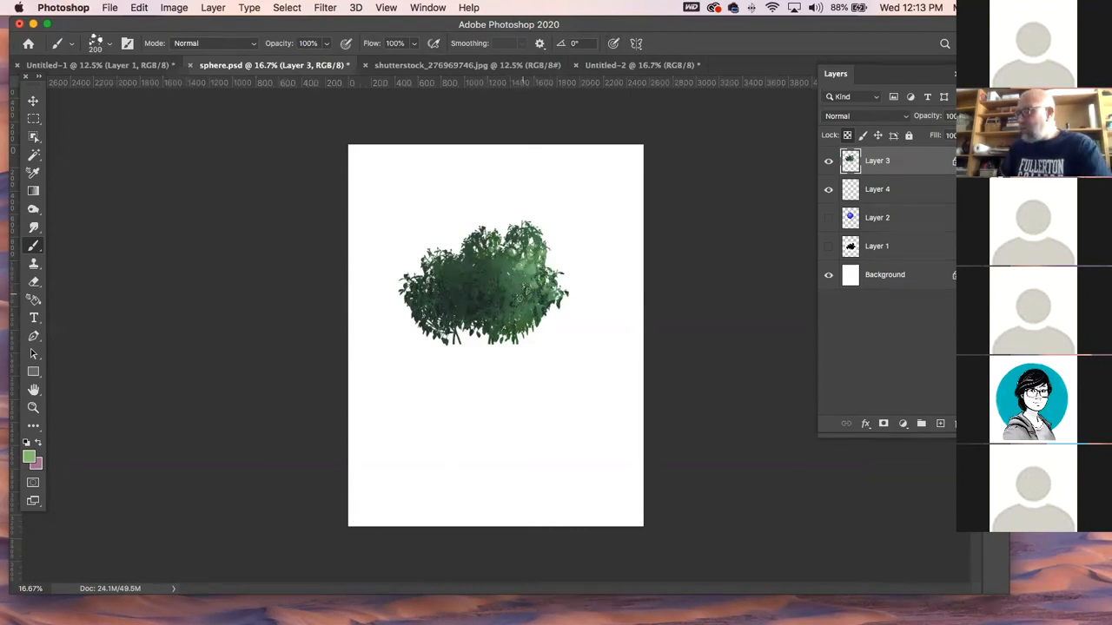
{"action": "left_click", "coordinate": [502, 248]}
{"action": "left_click", "coordinate": [515, 242]}
{"action": "left_click", "coordinate": [496, 270]}
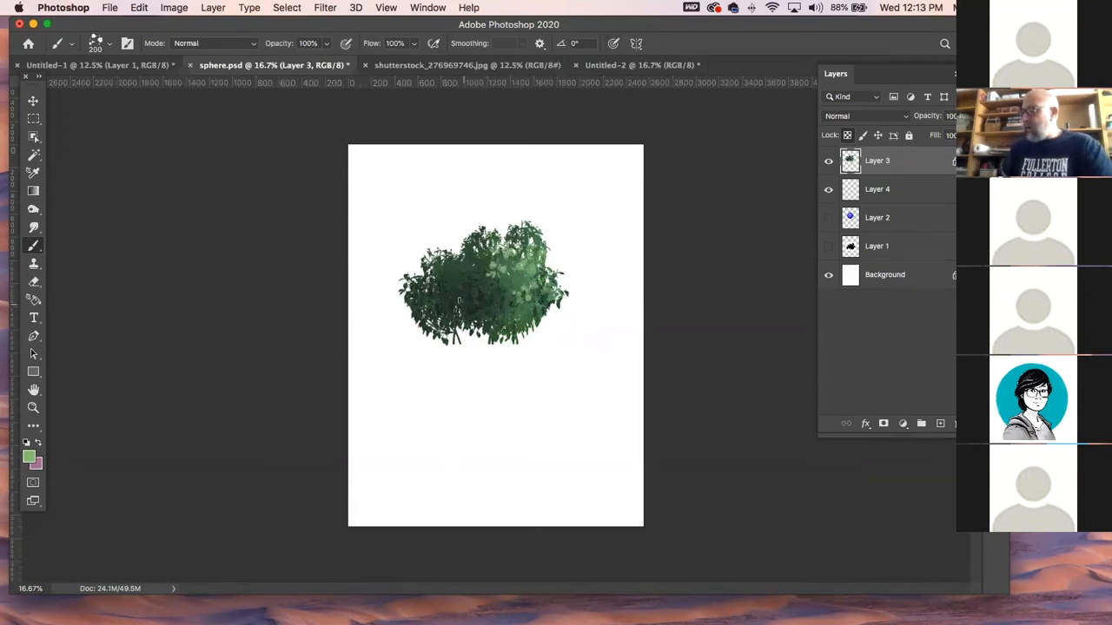
{"action": "left_click", "coordinate": [33, 101]}
{"action": "left_click", "coordinate": [111, 147]}
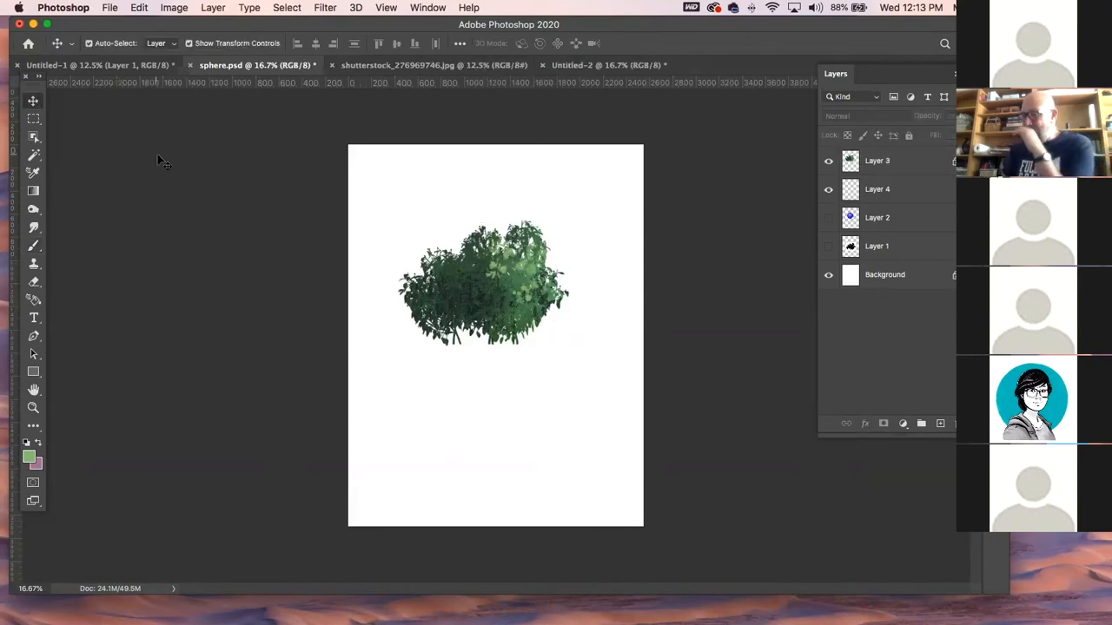
- Switch to the Mixer Brush Tool with the bush 1 preset from the Foliage group
{"action": "left_click", "coordinate": [33, 246]}
{"action": "left_click", "coordinate": [89, 297]}
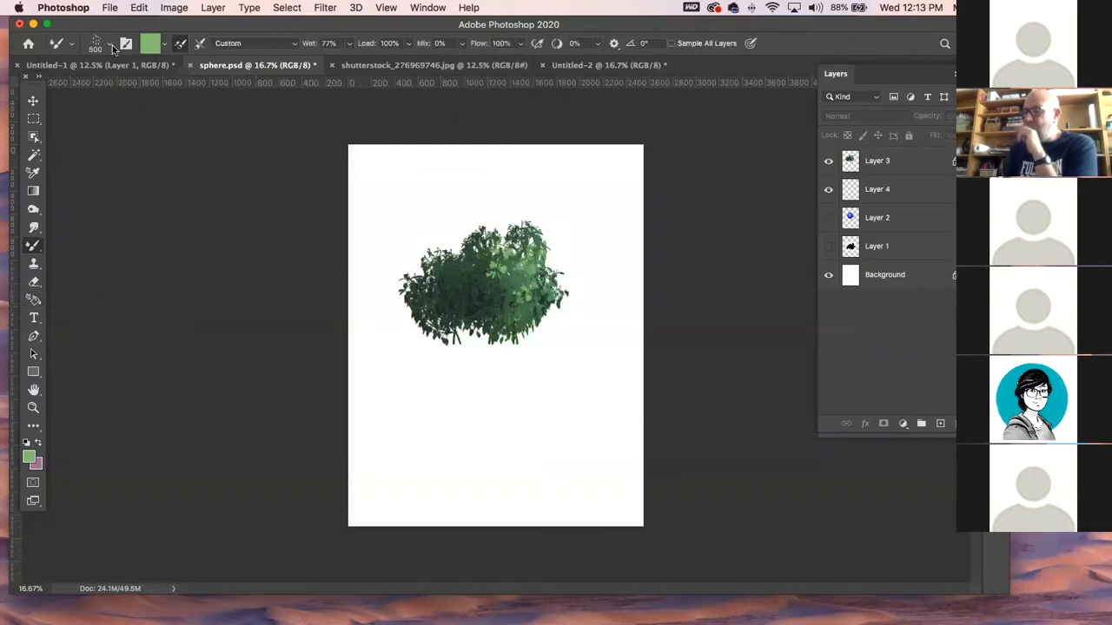
{"action": "left_click", "coordinate": [108, 45]}
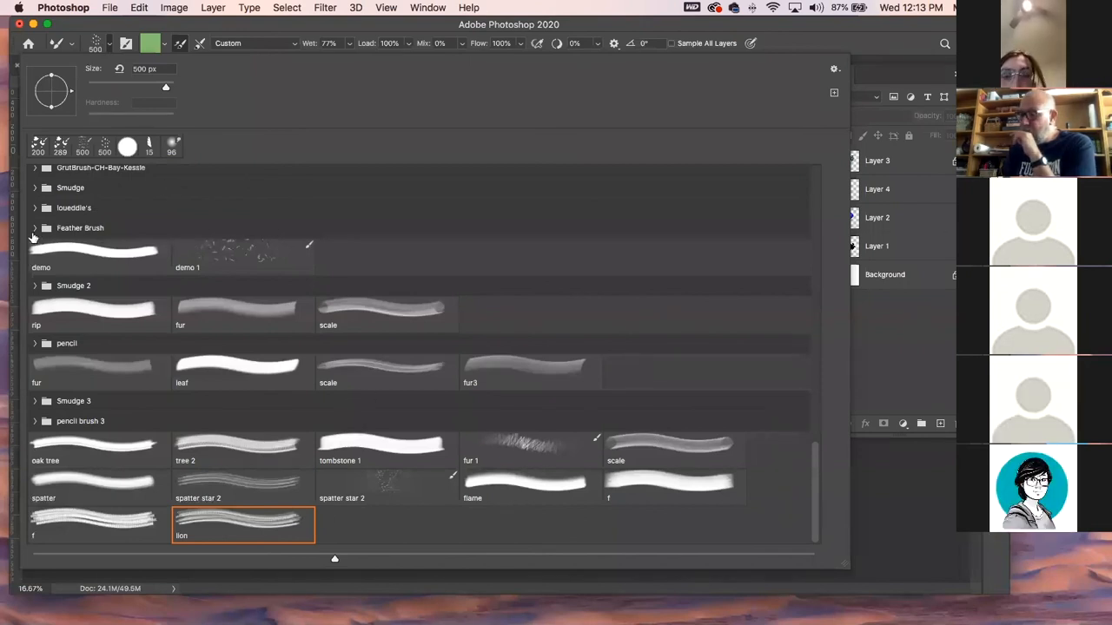
{"action": "scroll", "coordinate": [208, 275], "scroll_direction": "up", "scroll_amount": 10}
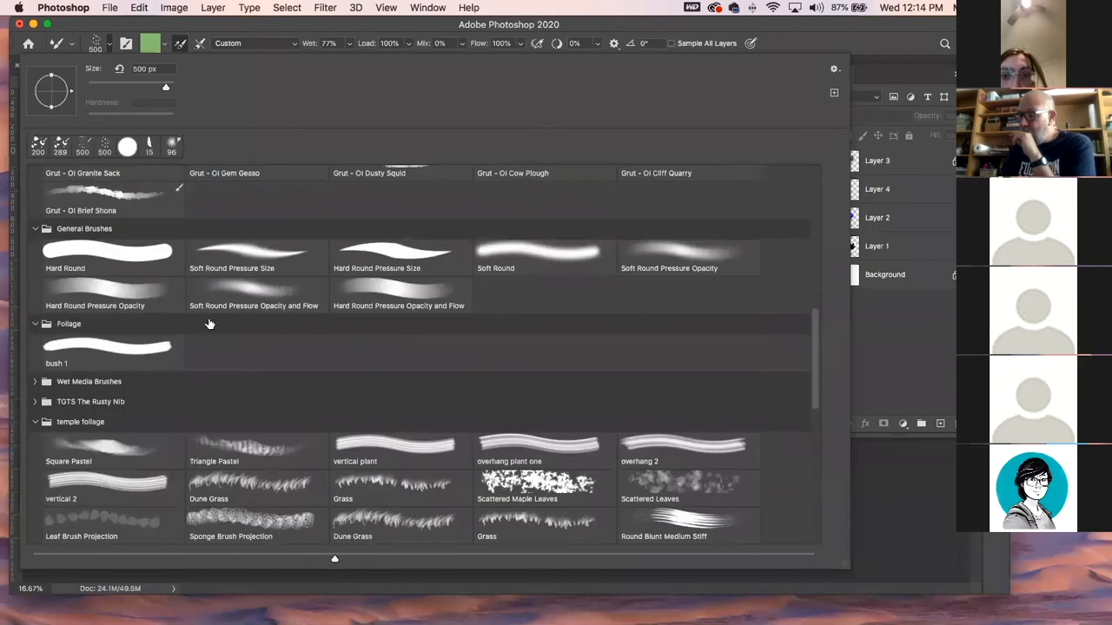
{"action": "left_click", "coordinate": [35, 229]}
{"action": "left_click", "coordinate": [94, 274]}
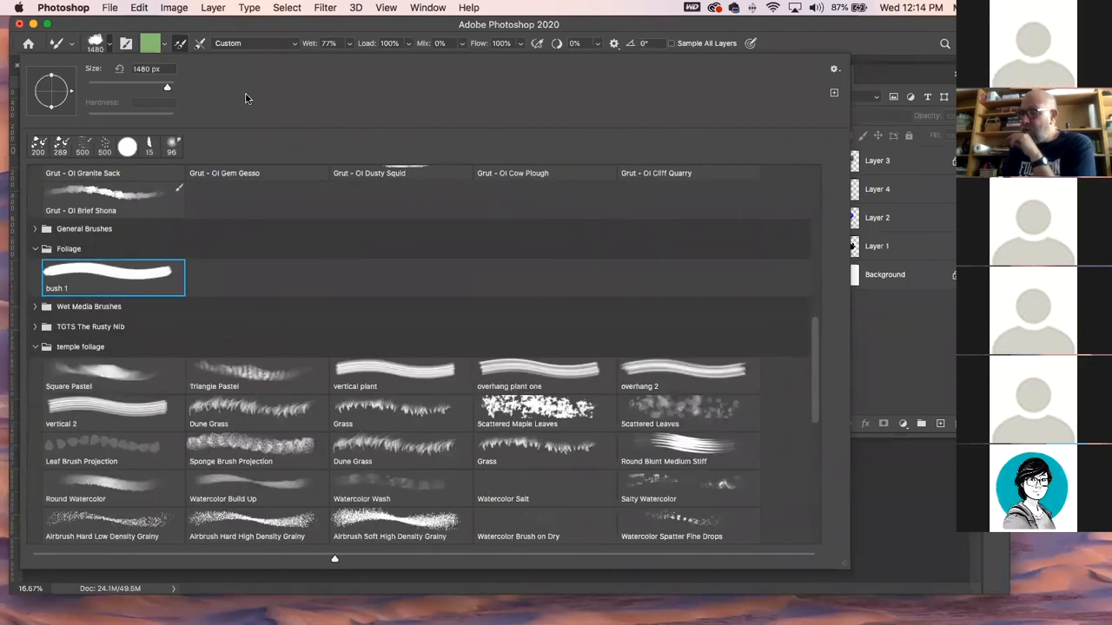
{"action": "left_click", "coordinate": [209, 29]}
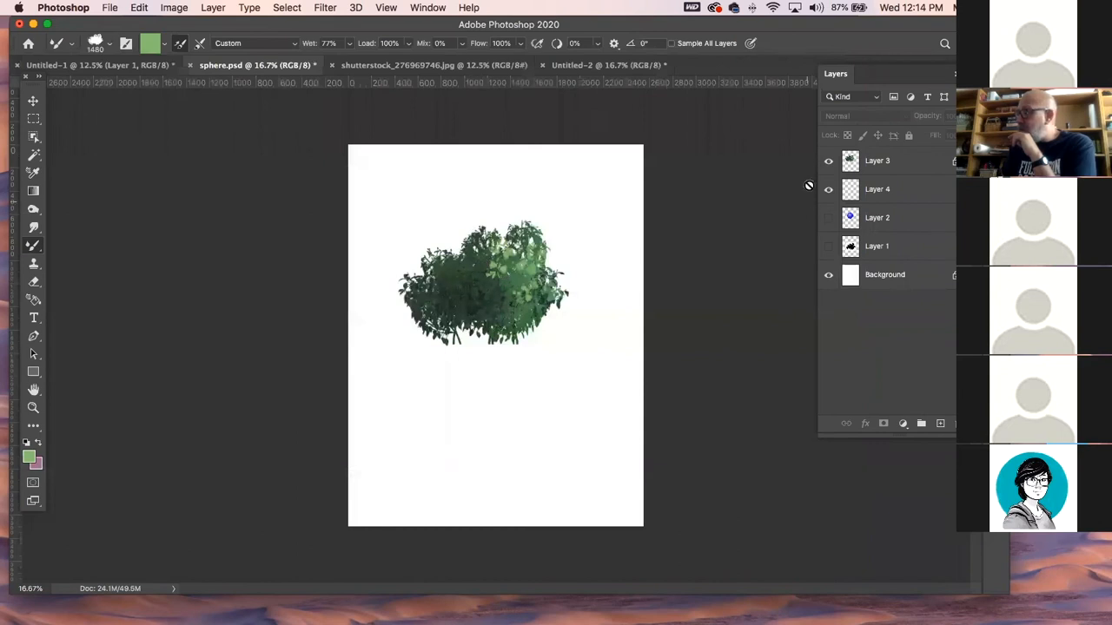
- Target Layer 3, set the brush to 1200 px, and load it with paint from the bush
{"action": "left_click", "coordinate": [885, 163]}
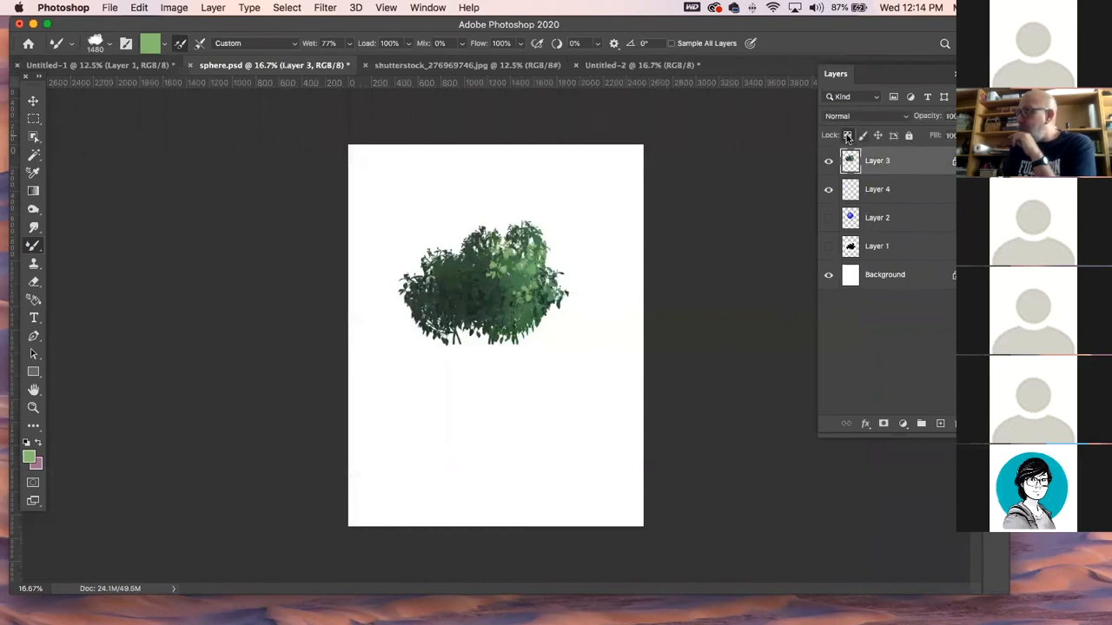
{"action": "mouse_move", "coordinate": [640, 284]}
{"action": "left_mouse_down"}
{"action": "mouse_move", "coordinate": [508, 298]}
{"action": "mouse_move", "coordinate": [482, 284]}
{"action": "left_mouse_up"}
{"action": "key", "text": "bracketleft"}
{"action": "key", "text": "bracketleft"}
{"action": "key", "text": "bracketleft"}
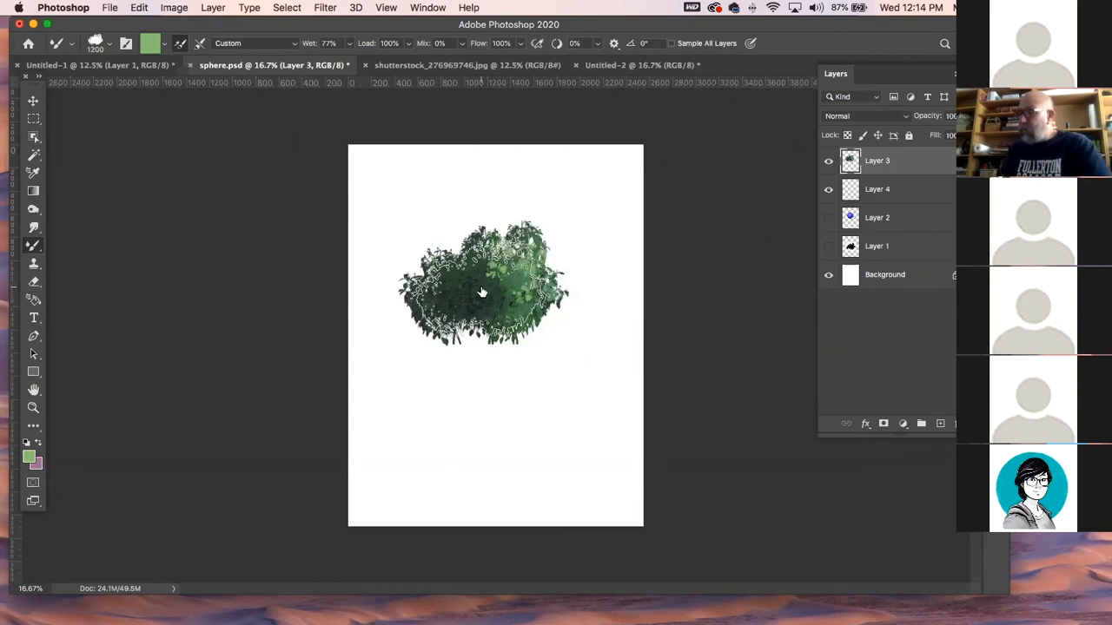
{"action": "left_click", "coordinate": [482, 291]}
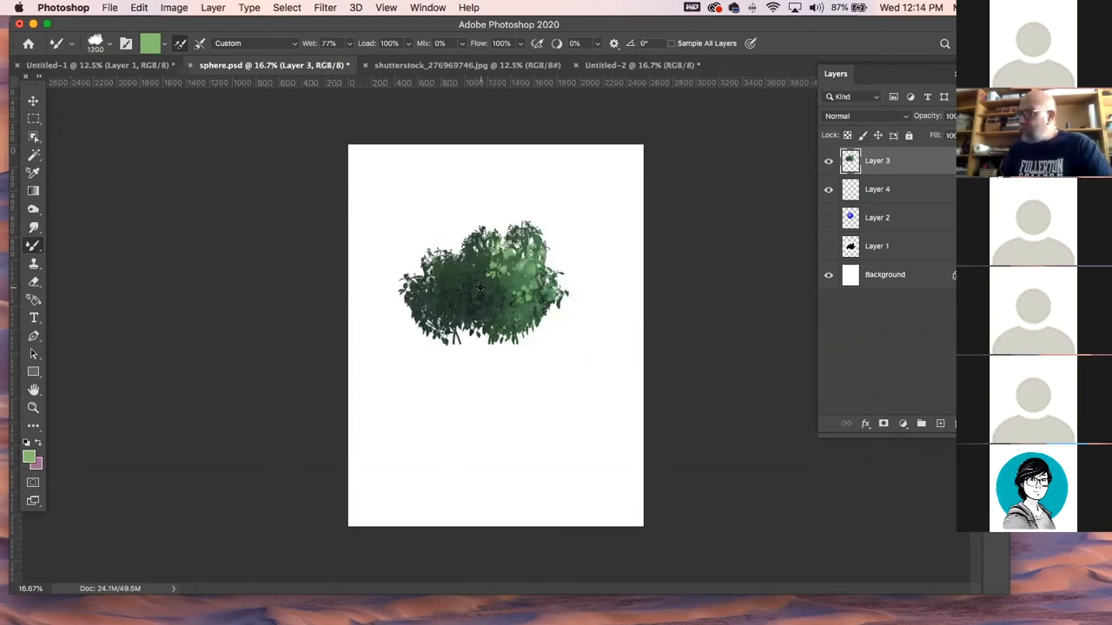
{"action": "left_click", "coordinate": [480, 287], "text": "alt"}
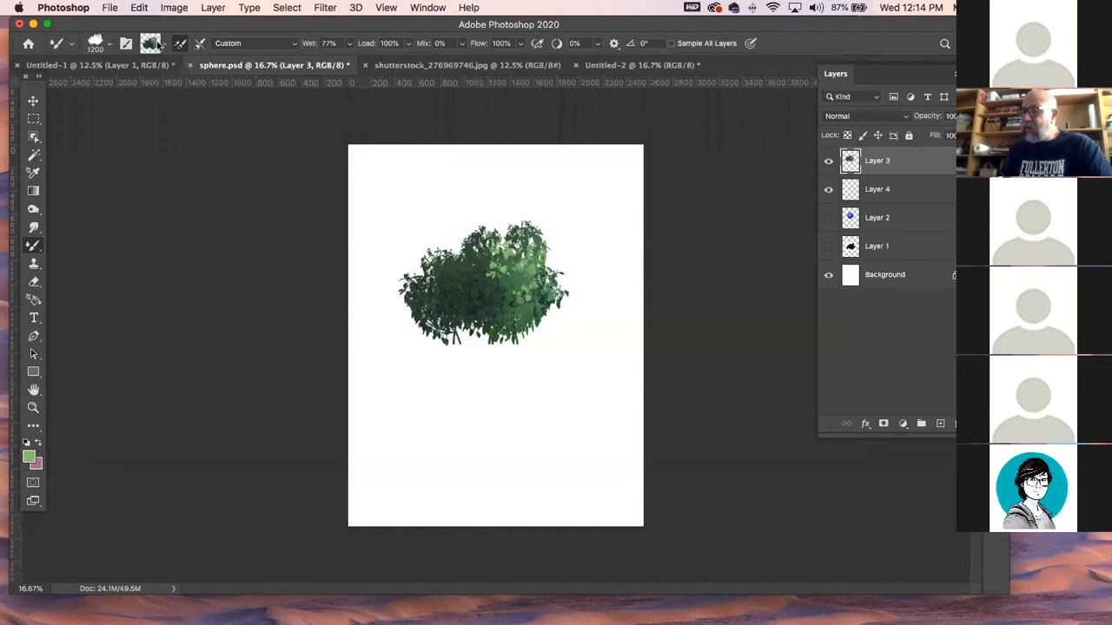
- On Untitled-1, enlarge the Mixer Brush and stamp bush foliage across the upper right and lower left
{"action": "left_click", "coordinate": [611, 66]}
{"action": "left_click", "coordinate": [65, 66]}
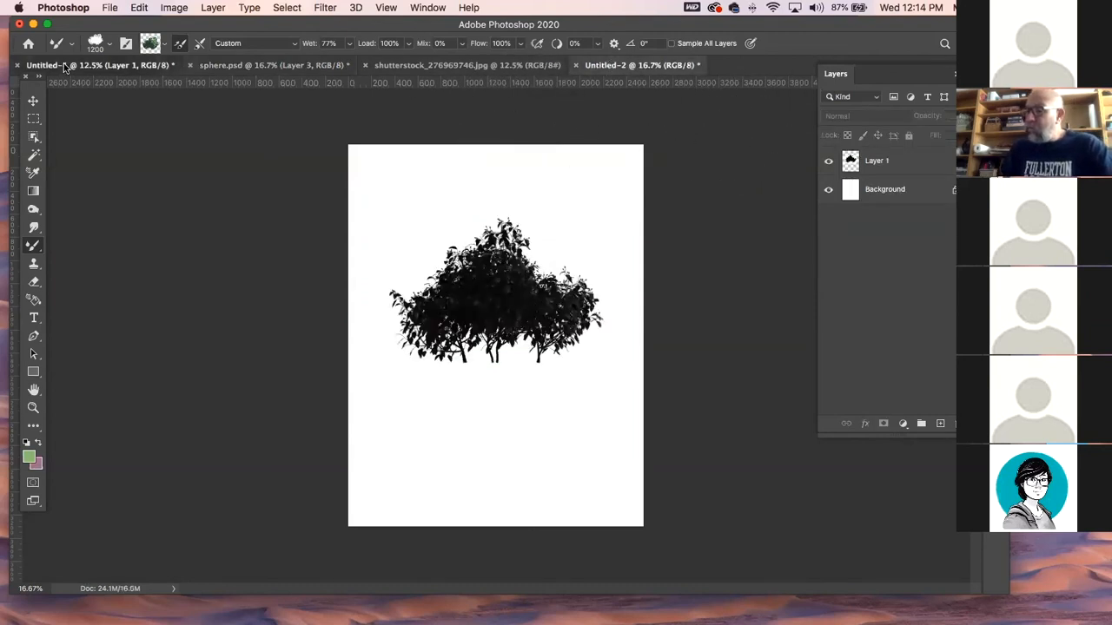
{"action": "key", "text": "bracketright"}
{"action": "key", "text": "bracketright"}
{"action": "key", "text": "bracketright"}
{"action": "key", "text": "bracketright"}
{"action": "left_click", "coordinate": [554, 283]}
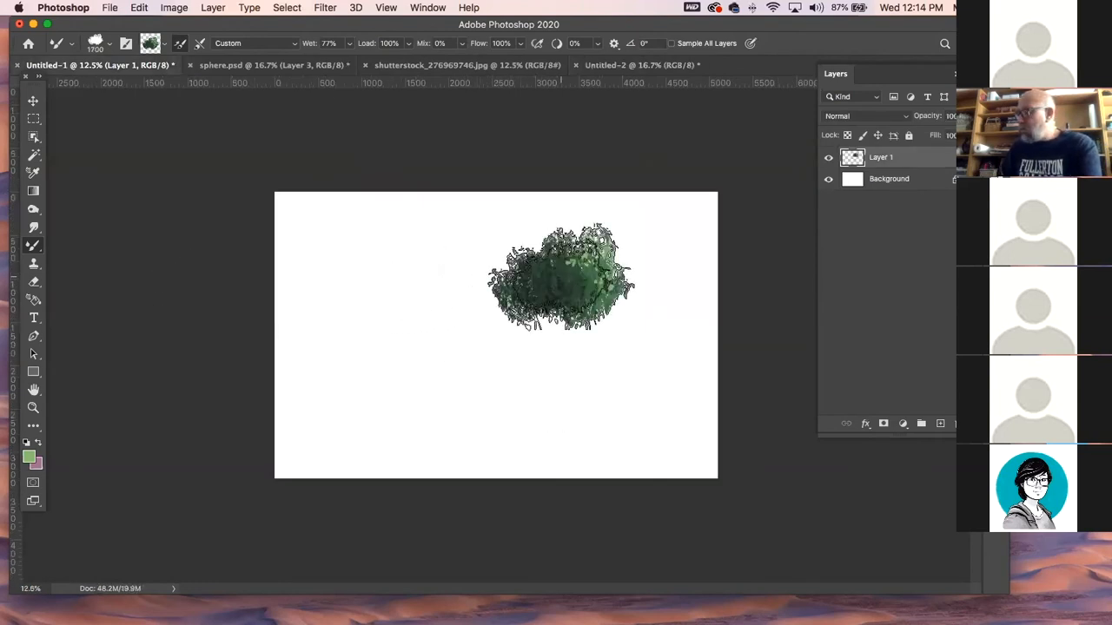
{"action": "mouse_move", "coordinate": [553, 287]}
{"action": "left_mouse_down"}
{"action": "mouse_move", "coordinate": [542, 304]}
{"action": "mouse_move", "coordinate": [522, 302]}
{"action": "mouse_move", "coordinate": [515, 266]}
{"action": "mouse_move", "coordinate": [573, 364]}
{"action": "mouse_move", "coordinate": [650, 322]}
{"action": "mouse_move", "coordinate": [603, 373]}
{"action": "mouse_move", "coordinate": [638, 252]}
{"action": "mouse_move", "coordinate": [603, 352]}
{"action": "mouse_move", "coordinate": [556, 358]}
{"action": "mouse_move", "coordinate": [553, 337]}
{"action": "mouse_move", "coordinate": [454, 328]}
{"action": "mouse_move", "coordinate": [471, 236]}
{"action": "mouse_move", "coordinate": [466, 255]}
{"action": "mouse_move", "coordinate": [514, 317]}
{"action": "mouse_move", "coordinate": [460, 337]}
{"action": "mouse_move", "coordinate": [596, 372]}
{"action": "mouse_move", "coordinate": [633, 335]}
{"action": "mouse_move", "coordinate": [486, 365]}
{"action": "left_mouse_up"}
{"action": "mouse_move", "coordinate": [347, 407]}
{"action": "left_mouse_down"}
{"action": "mouse_move", "coordinate": [335, 408]}
{"action": "mouse_move", "coordinate": [426, 408]}
{"action": "mouse_move", "coordinate": [347, 408]}
{"action": "mouse_move", "coordinate": [382, 330]}
{"action": "left_mouse_up"}
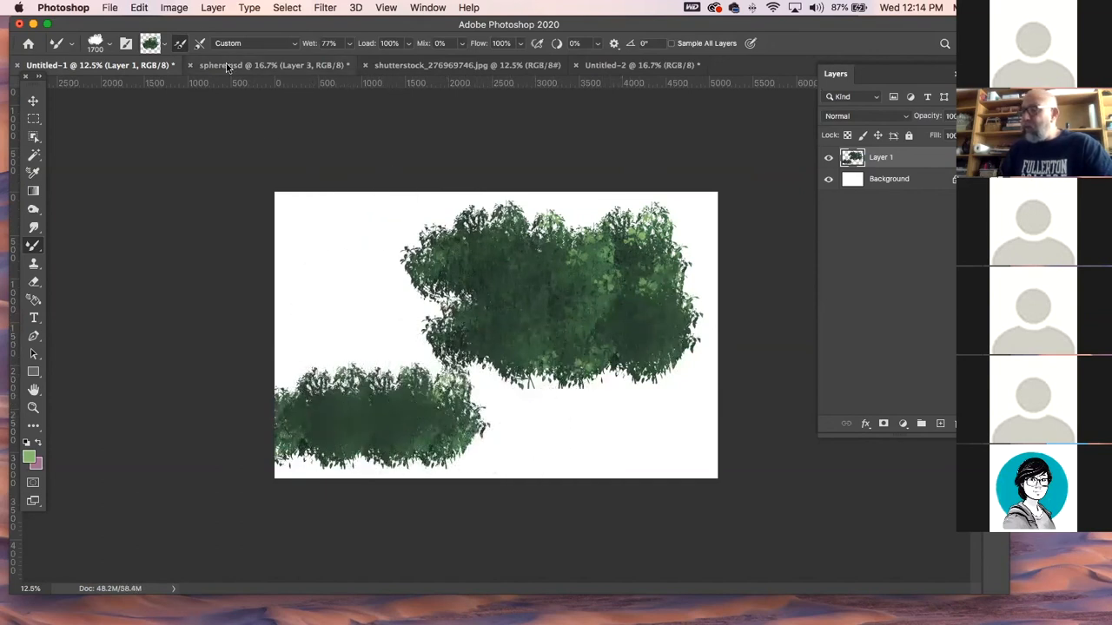
{"action": "left_click", "coordinate": [276, 65]}
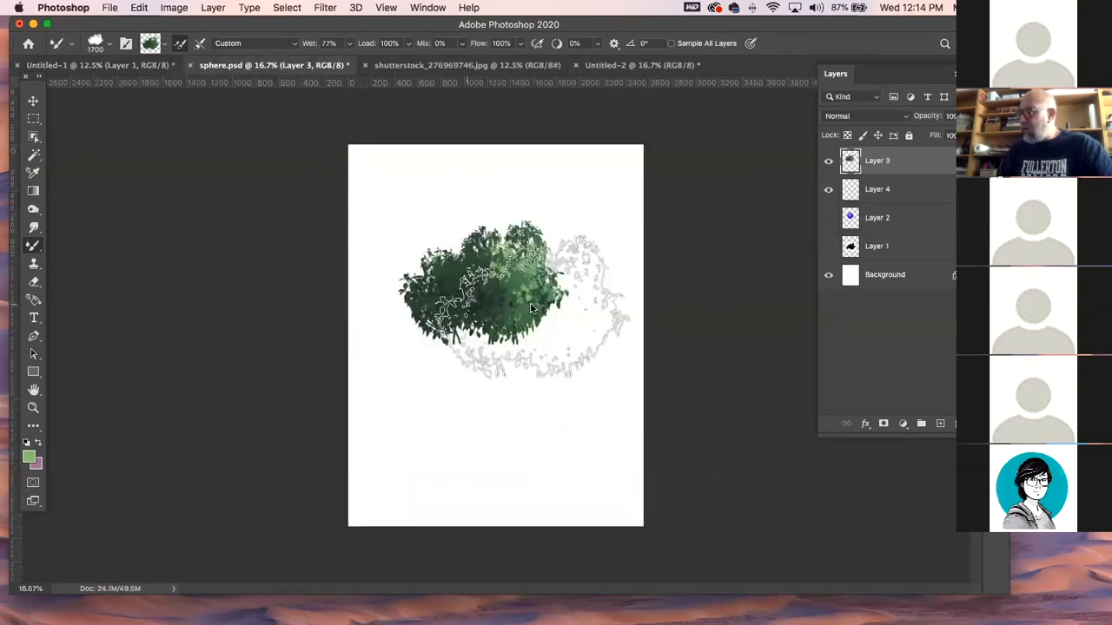
- Shrink the Mixer Brush to 900 on sphere.psd, then return to Untitled-1 and enlarge it to 1800
{"action": "key", "text": "bracketleft"}
{"action": "key", "text": "bracketleft"}
{"action": "key", "text": "bracketleft"}
{"action": "key", "text": "bracketleft"}
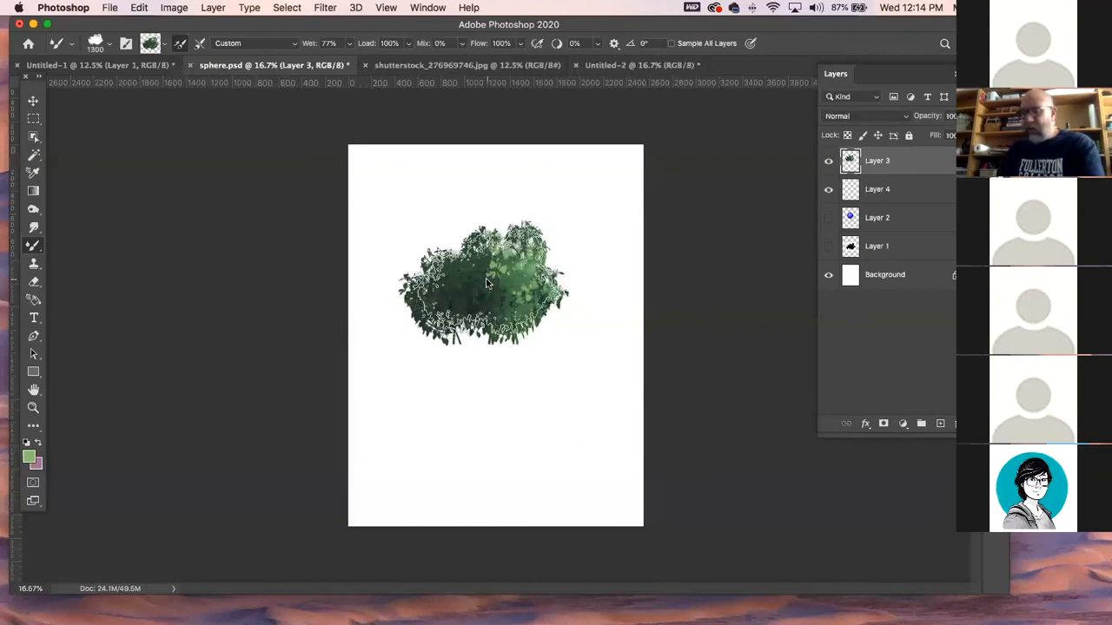
{"action": "key", "text": "bracketleft"}
{"action": "key", "text": "bracketleft"}
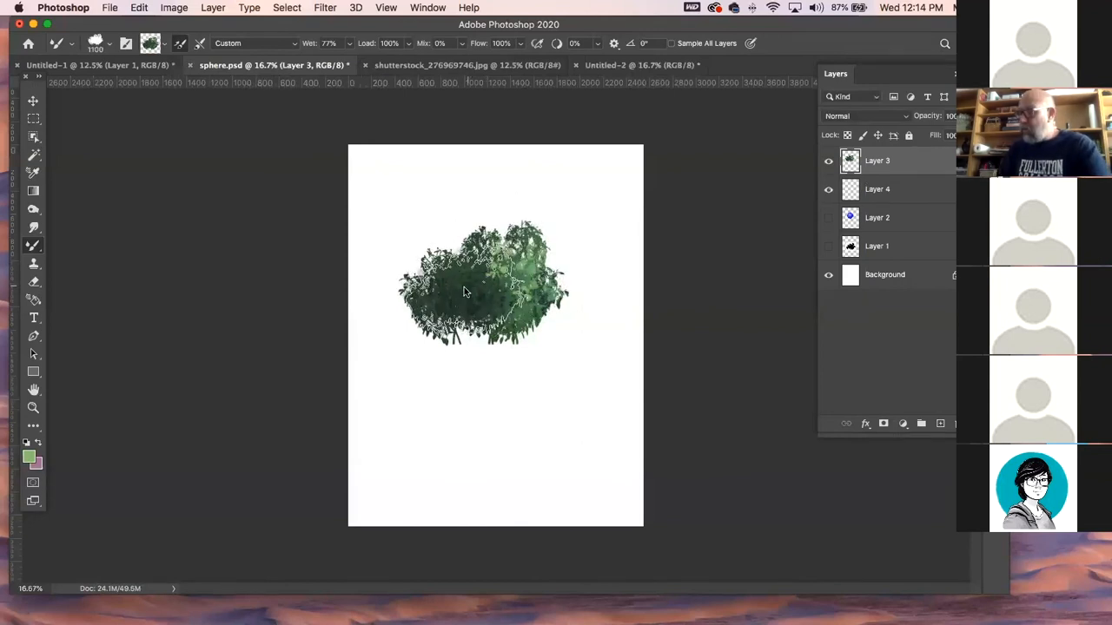
{"action": "key", "text": "bracketleft"}
{"action": "key", "text": "bracketleft"}
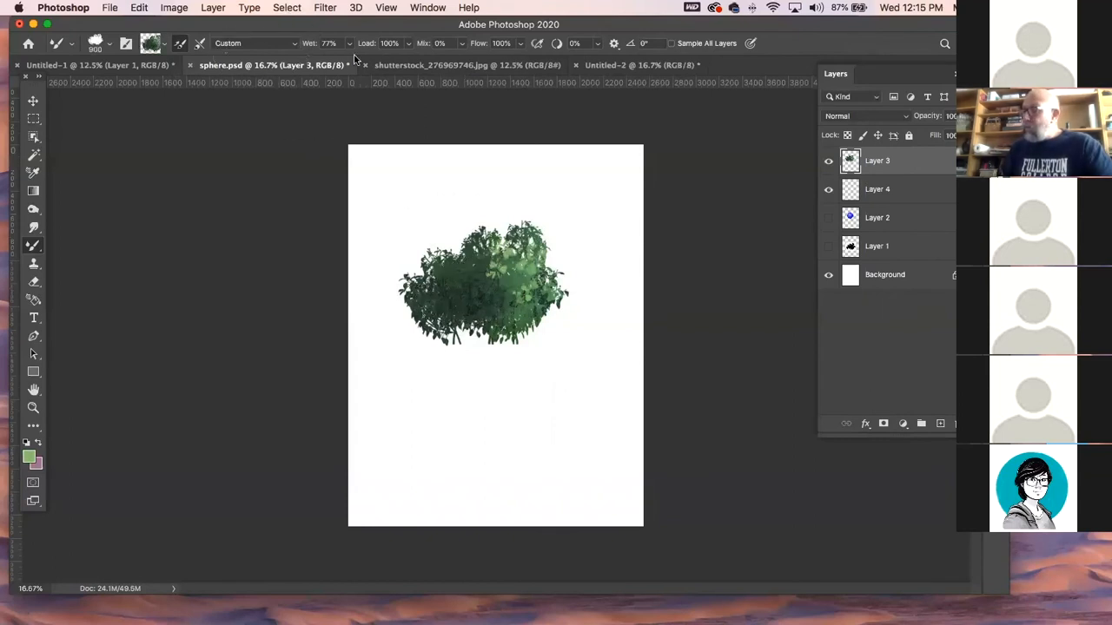
{"action": "left_click", "coordinate": [136, 67]}
{"action": "key", "text": "bracketright"}
{"action": "key", "text": "bracketright"}
{"action": "key", "text": "bracketright"}
{"action": "key", "text": "bracketright"}
{"action": "key", "text": "bracketright"}
{"action": "key", "text": "bracketright"}
{"action": "key", "text": "bracketright"}
- Stamp foliage over the upper bush's lower side, centre and top, reload a sample, and fill its top-left
{"action": "left_click", "coordinate": [469, 324]}
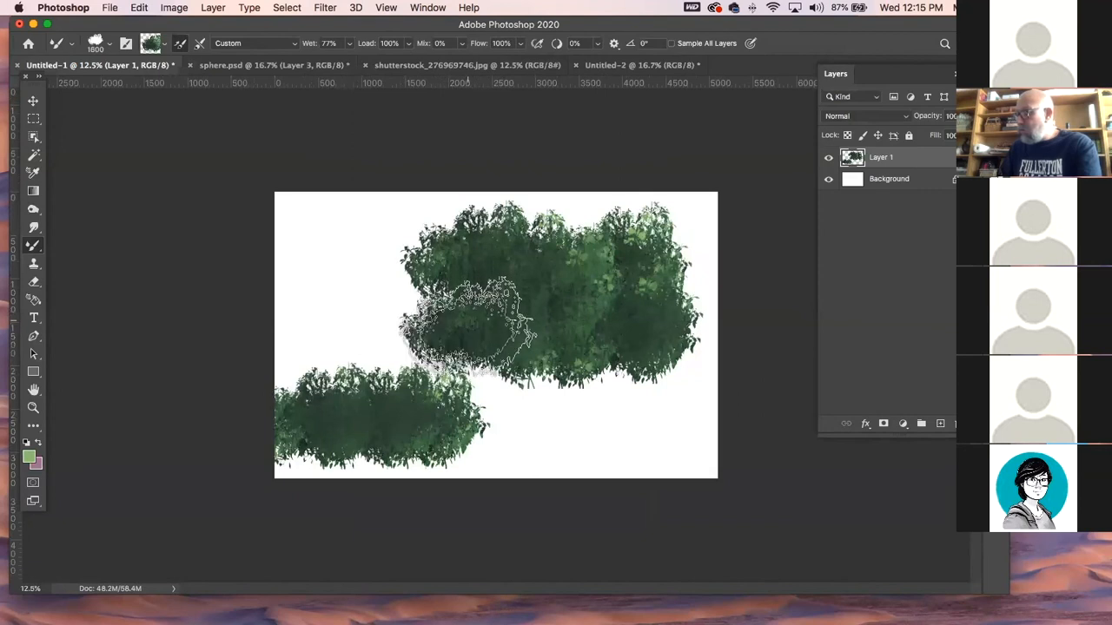
{"action": "left_click", "coordinate": [528, 358]}
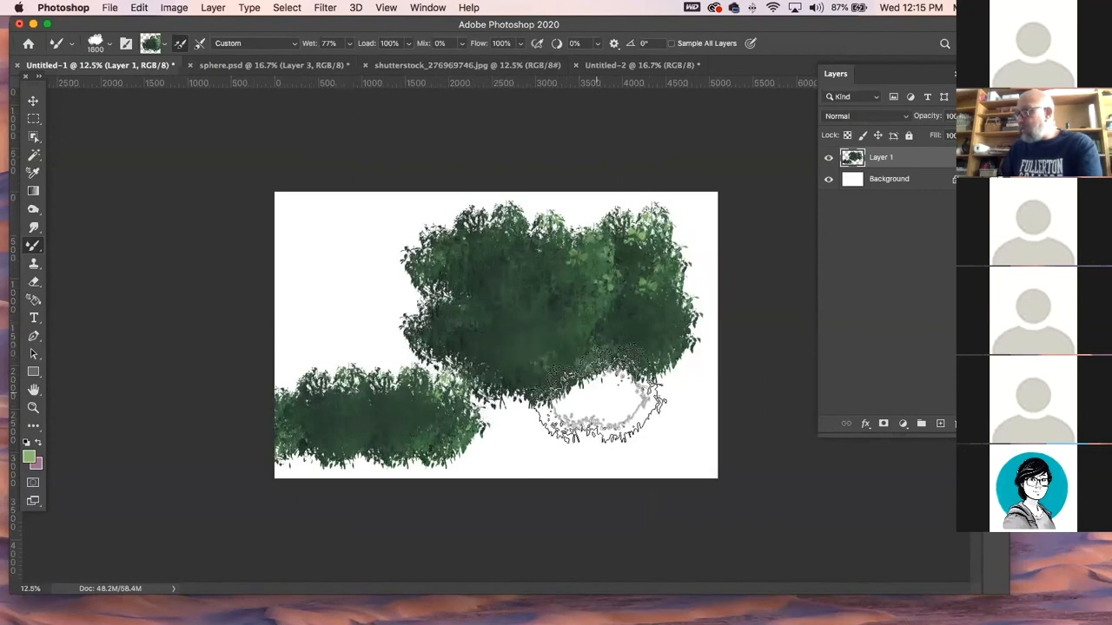
{"action": "left_click", "coordinate": [570, 328]}
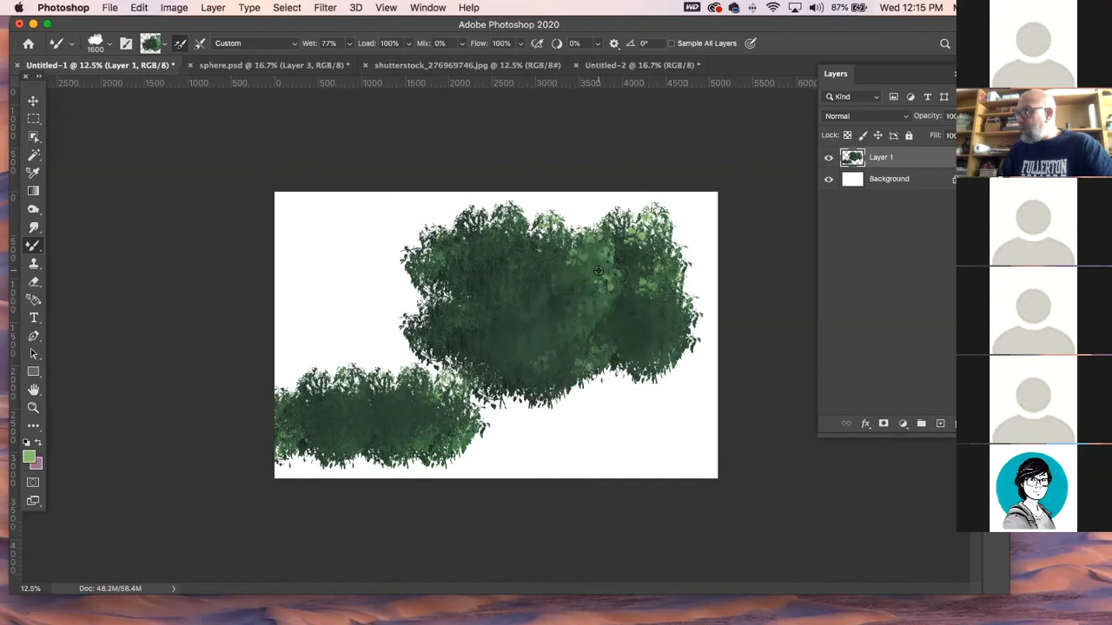
{"action": "left_click", "coordinate": [507, 307]}
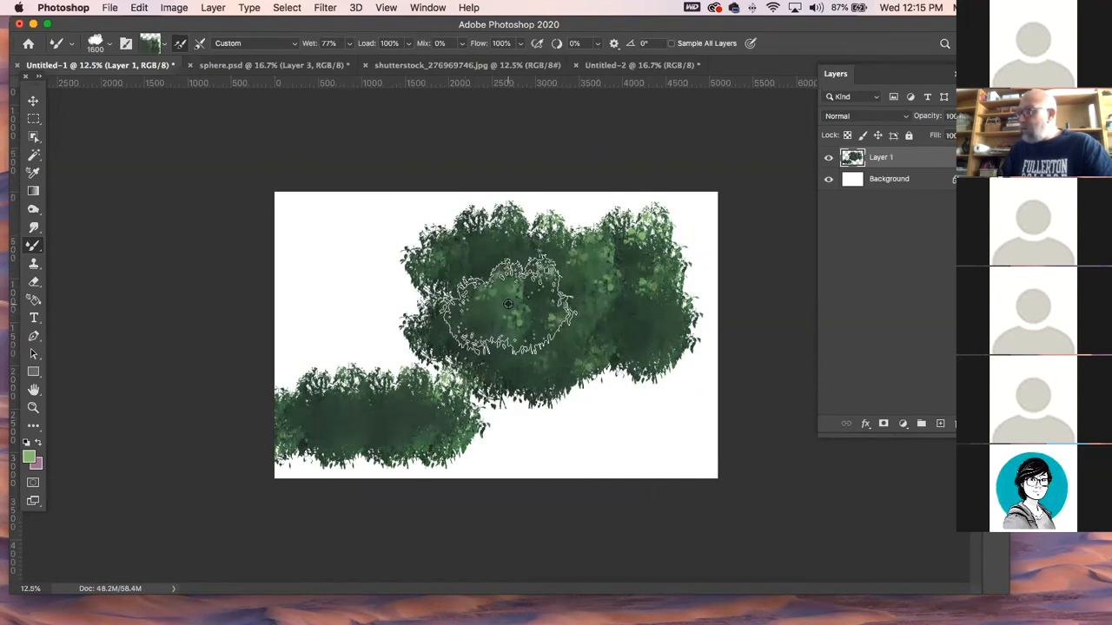
{"action": "left_click", "coordinate": [453, 243]}
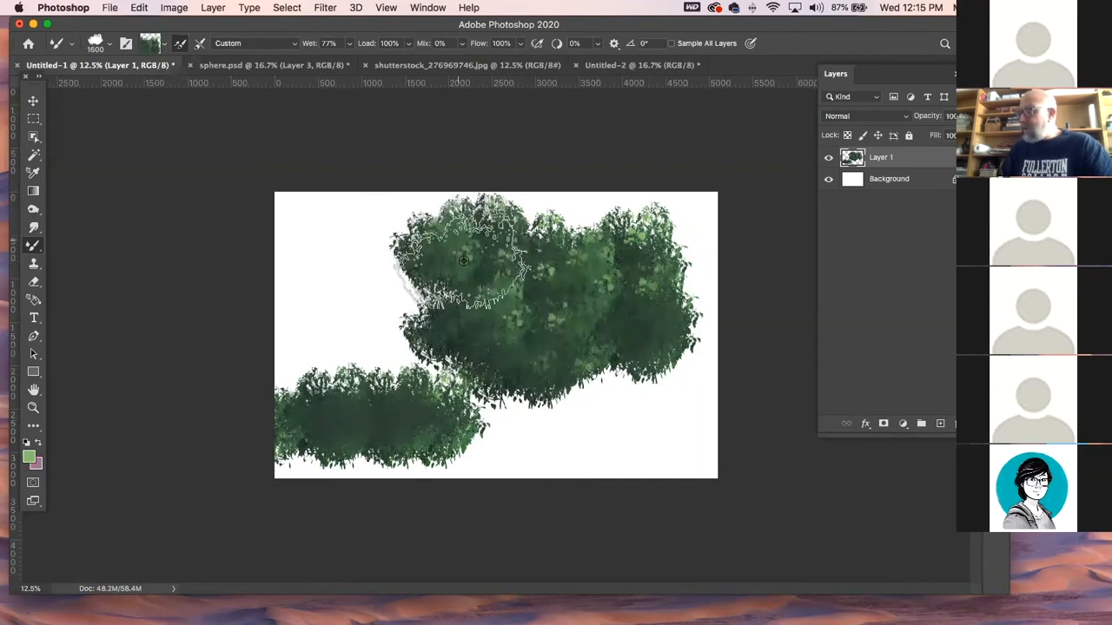
{"action": "left_click", "coordinate": [541, 236]}
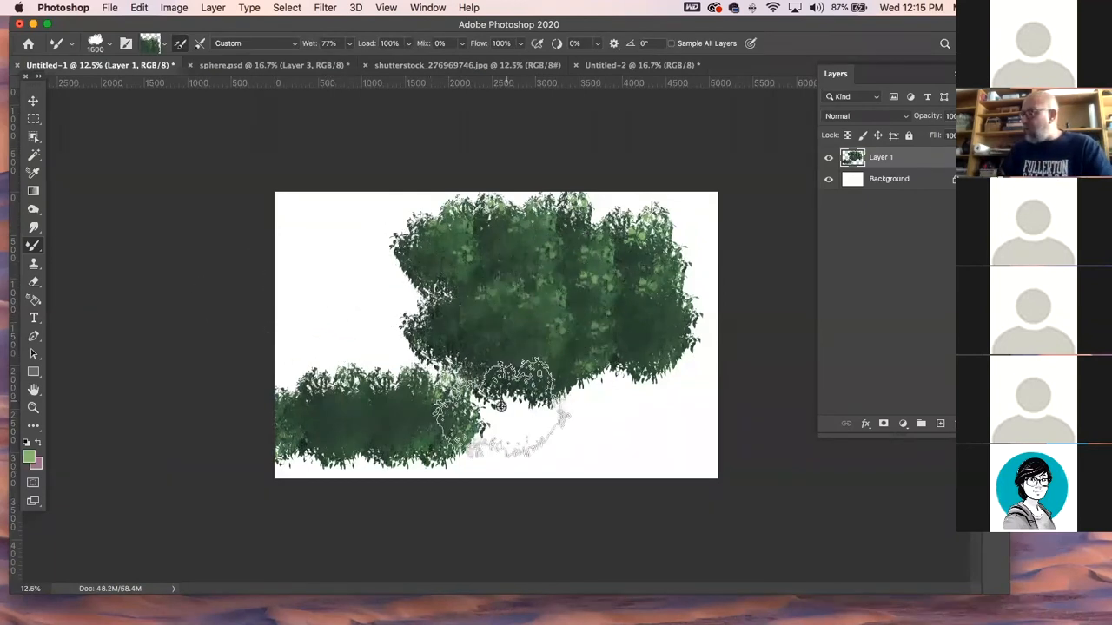
{"action": "left_click", "coordinate": [521, 358], "text": "alt"}
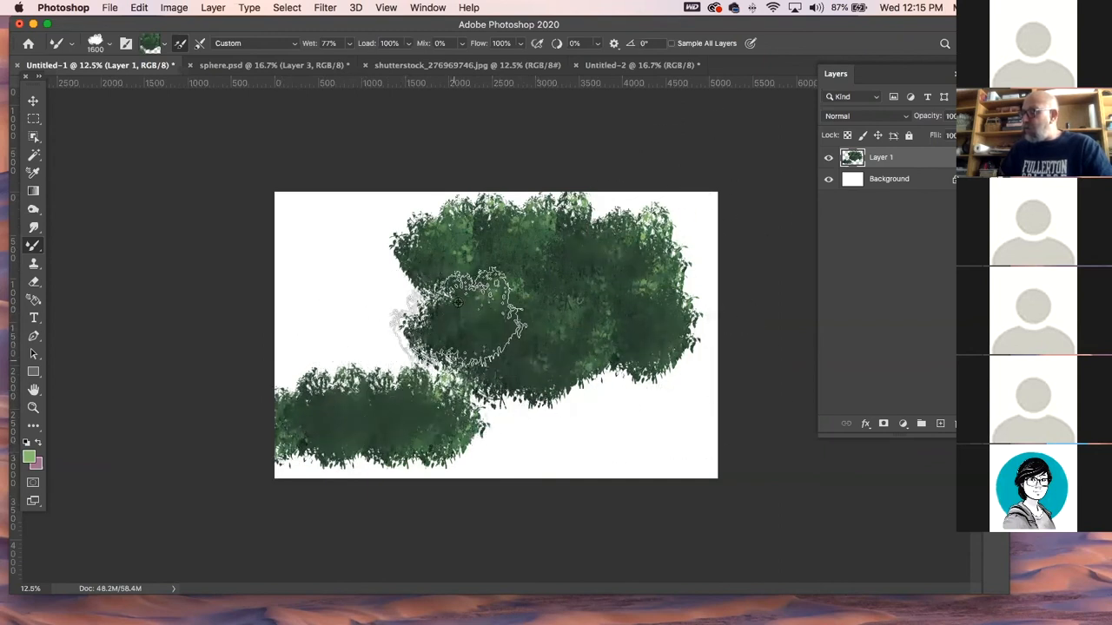
{"action": "left_click", "coordinate": [450, 227]}
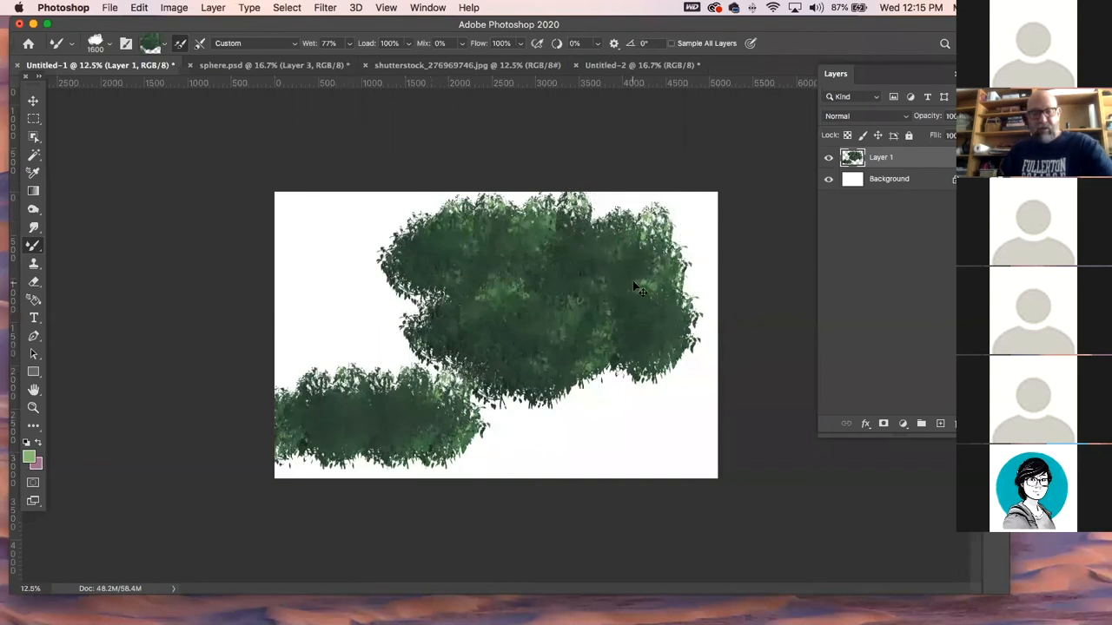
{"action": "key", "text": "super+t"}
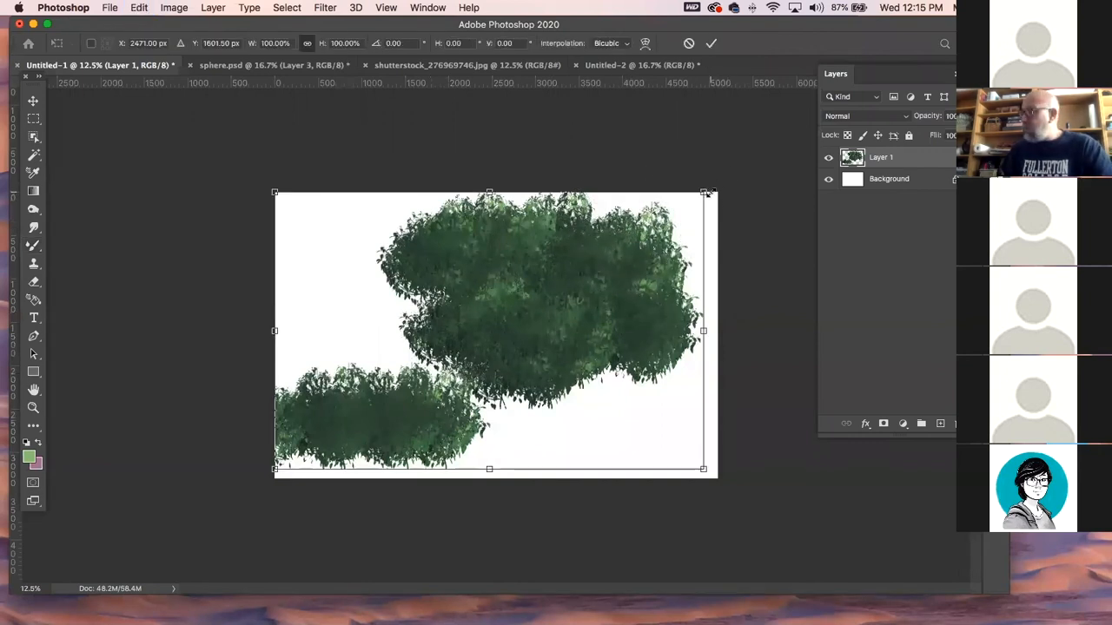
- Scale the bush painting down to 76.38% and move Layer 1 up and right within the canvas
{"action": "left_click_drag", "start_coordinate": [703, 193], "coordinate": [602, 258]}
{"action": "left_click", "coordinate": [33, 101]}
{"action": "left_click_drag", "start_coordinate": [477, 311], "coordinate": [534, 278]}
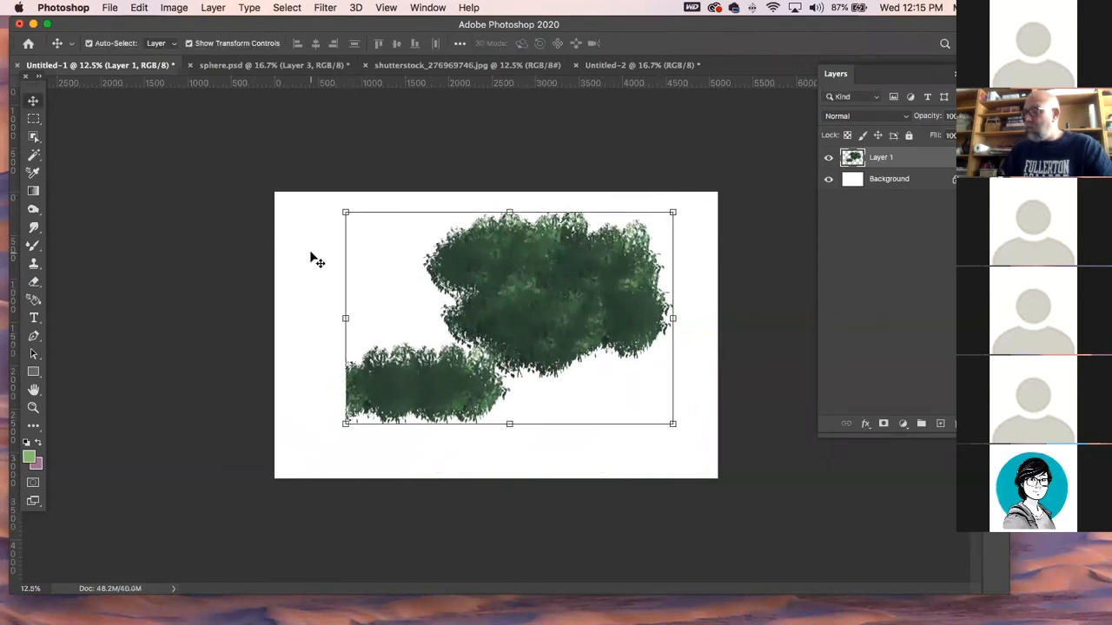
{"action": "left_click", "coordinate": [193, 200]}
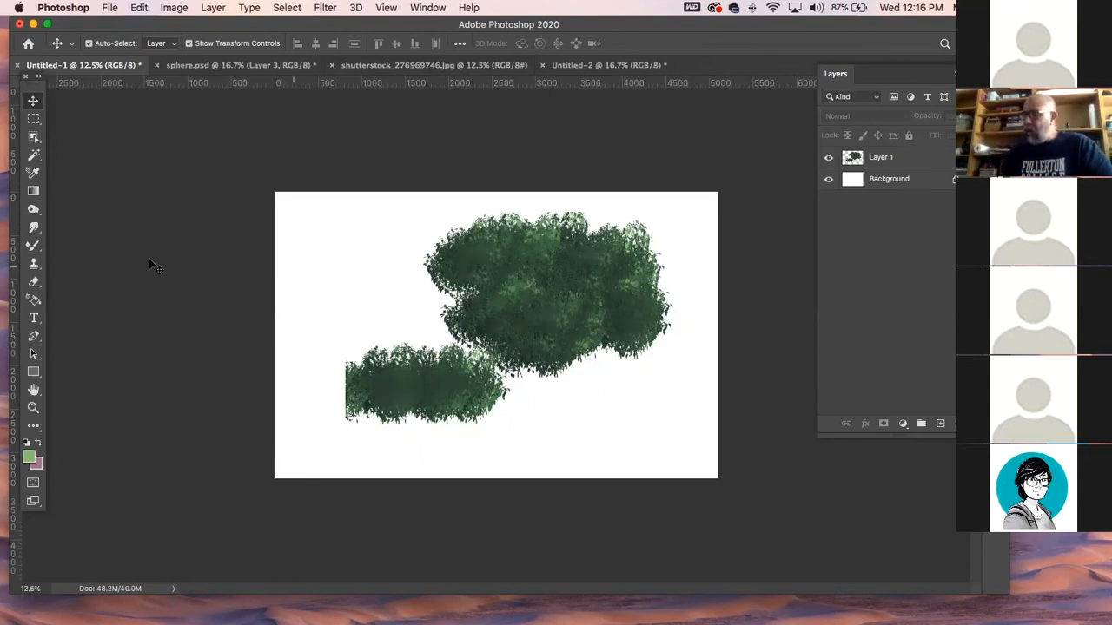
{"action": "left_click", "coordinate": [34, 249]}
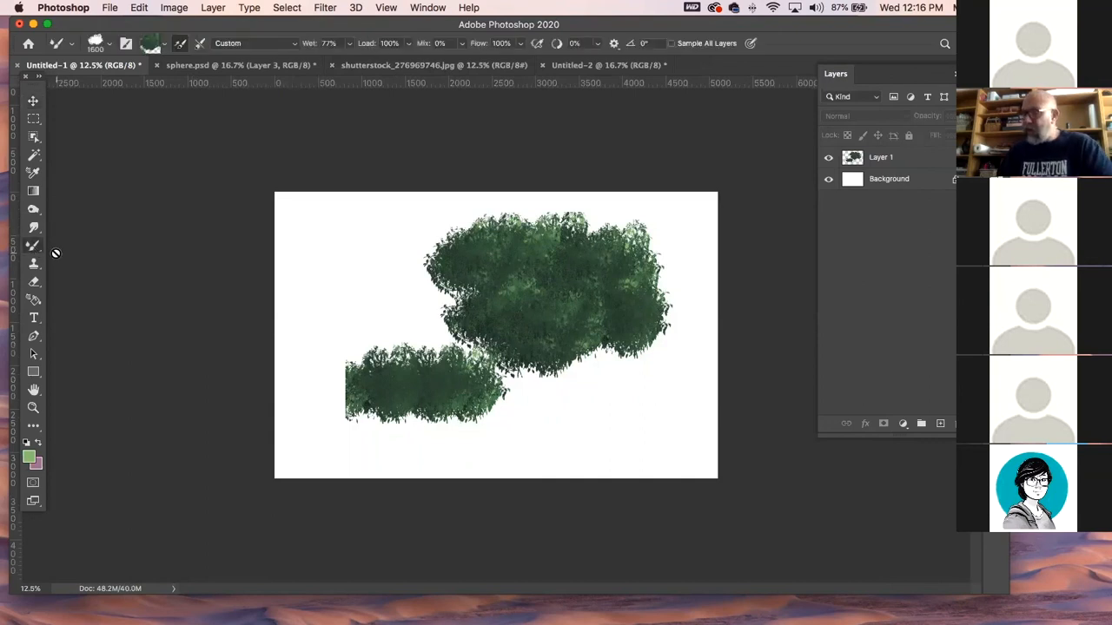
- Switch to the regular Brush Tool and browse the brush preset groups
{"action": "right_click", "coordinate": [34, 248]}
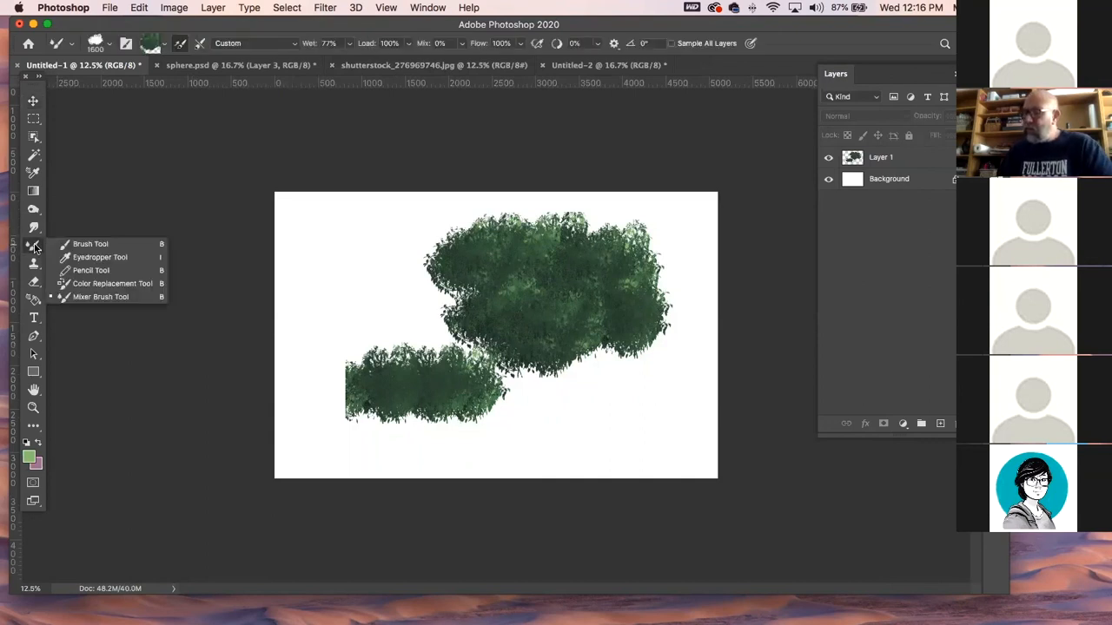
{"action": "left_click", "coordinate": [87, 245]}
{"action": "left_click", "coordinate": [111, 45]}
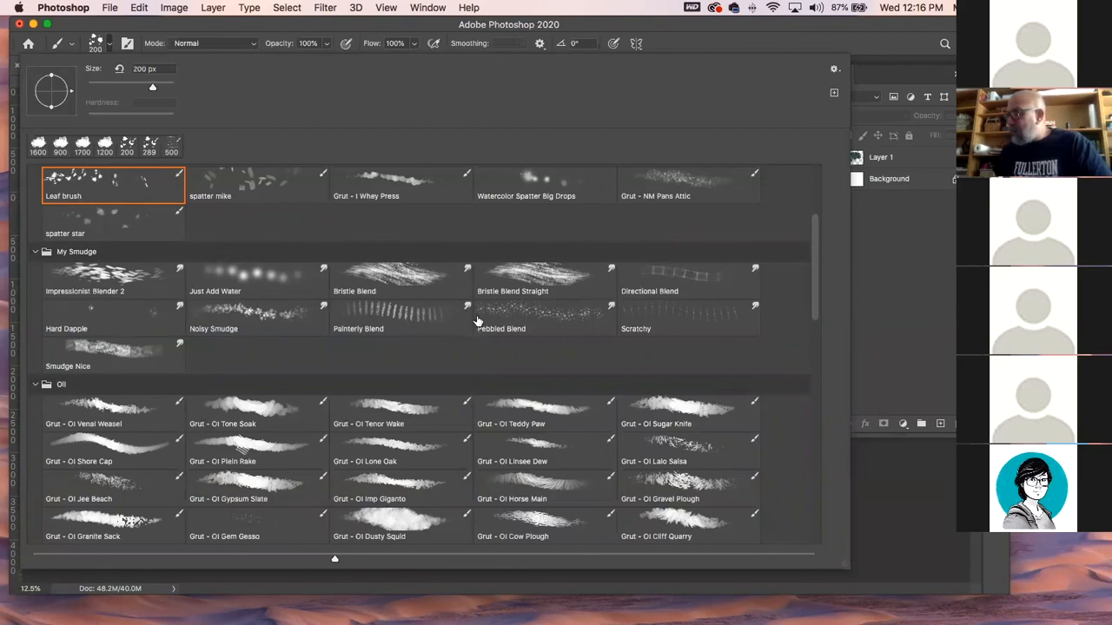
{"action": "scroll", "coordinate": [393, 300], "scroll_direction": "up", "scroll_amount": 4}
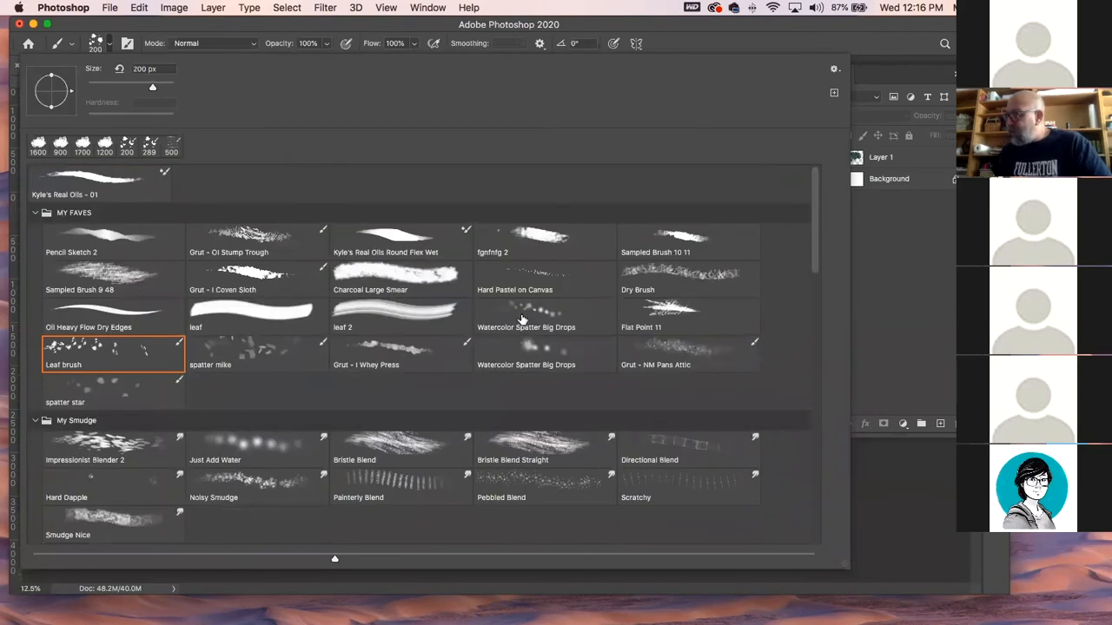
{"action": "scroll", "coordinate": [429, 390], "scroll_direction": "down", "scroll_amount": 3}
{"action": "scroll", "coordinate": [428, 390], "scroll_direction": "down", "scroll_amount": 6}
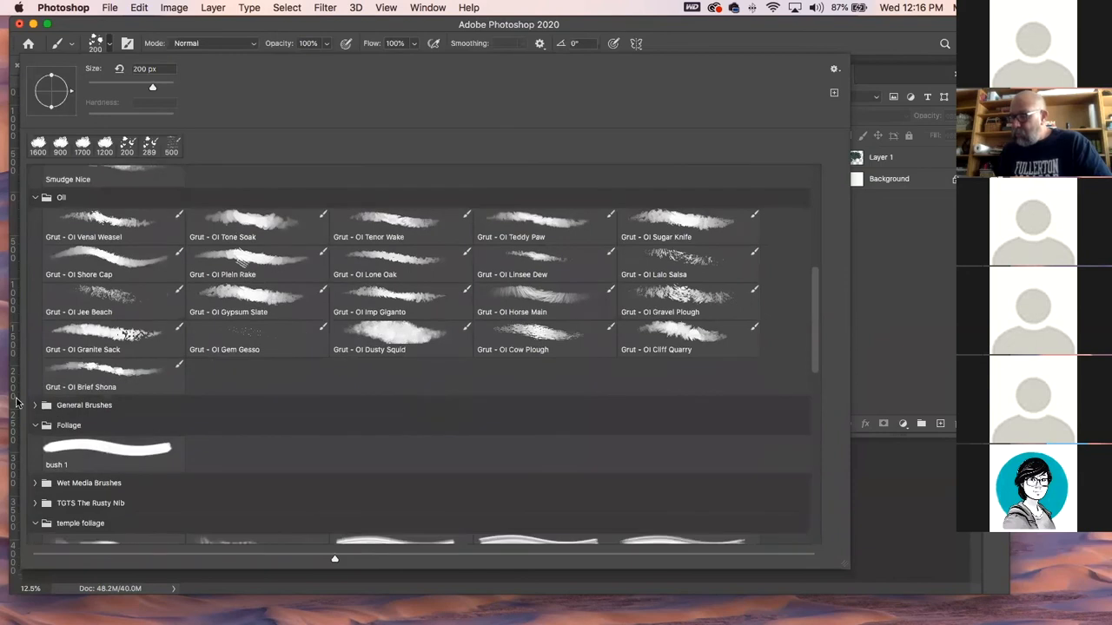
{"action": "left_click", "coordinate": [35, 405]}
- Choose the Scattered Maple Leaves preset from temple foliage and make Layer 1 the target
{"action": "scroll", "coordinate": [395, 434], "scroll_direction": "down", "scroll_amount": 2}
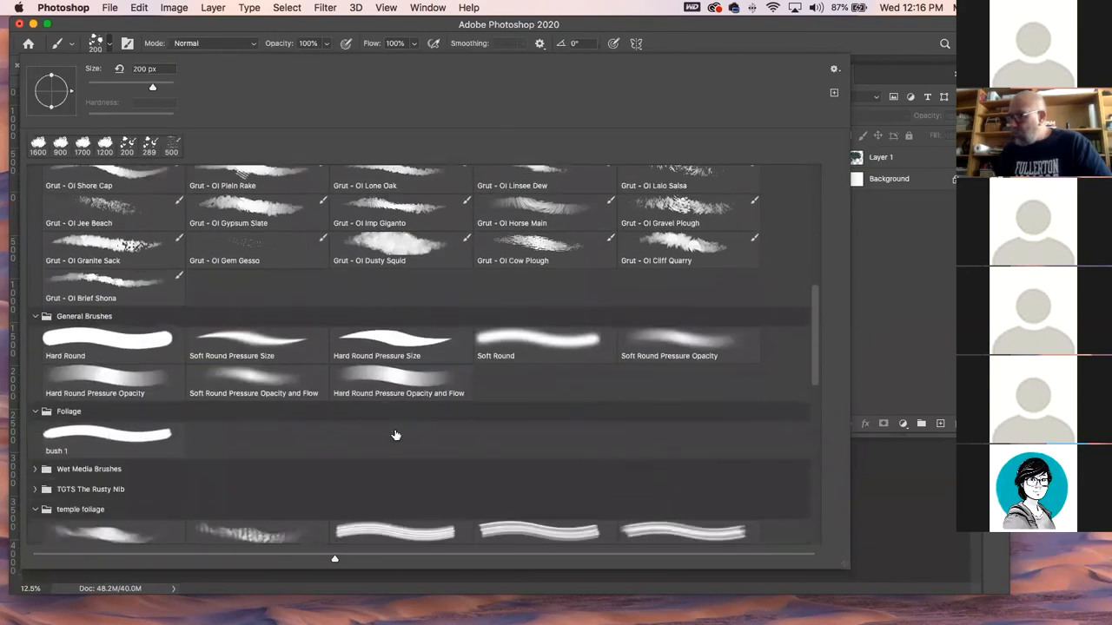
{"action": "scroll", "coordinate": [395, 434], "scroll_direction": "down", "scroll_amount": 3}
{"action": "left_click", "coordinate": [35, 359]}
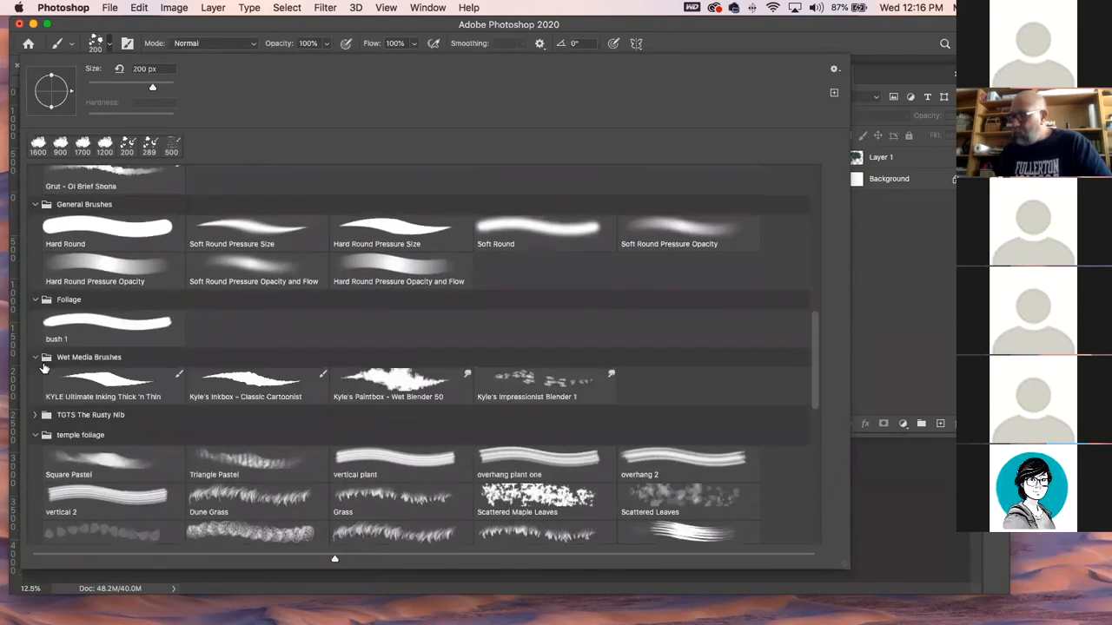
{"action": "scroll", "coordinate": [385, 473], "scroll_direction": "down", "scroll_amount": 1}
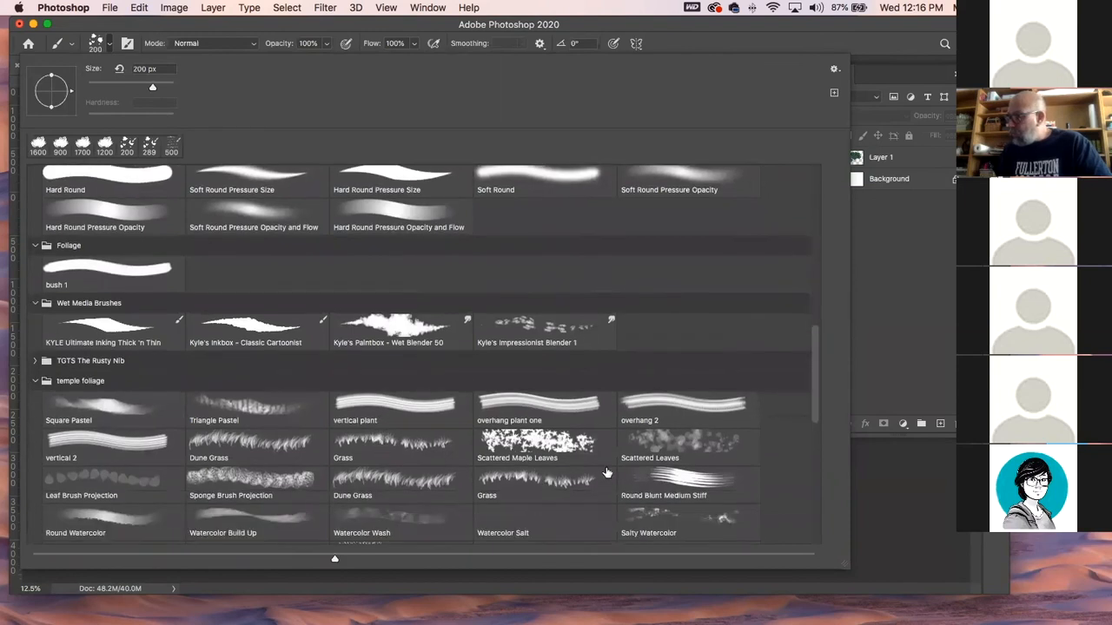
{"action": "left_click", "coordinate": [686, 453]}
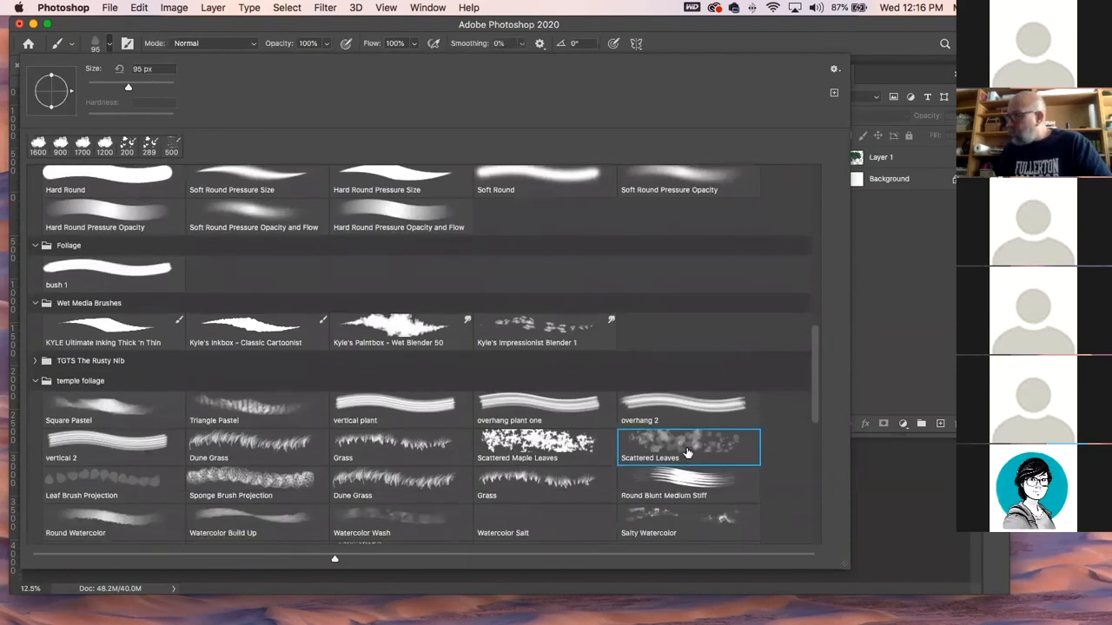
{"action": "left_click", "coordinate": [527, 453]}
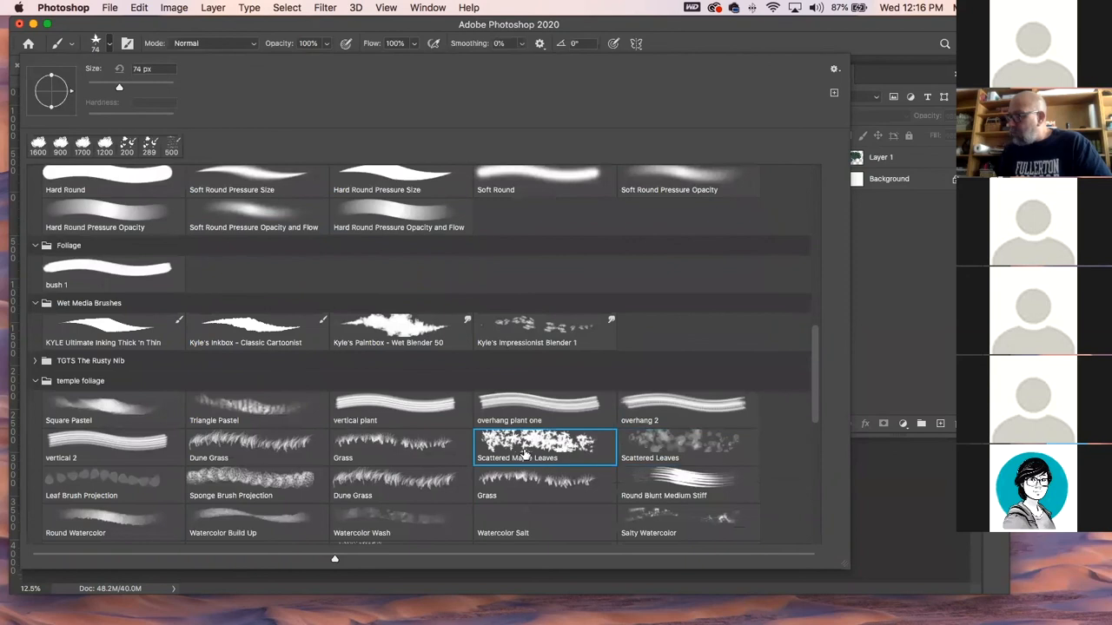
{"action": "left_click", "coordinate": [336, 34]}
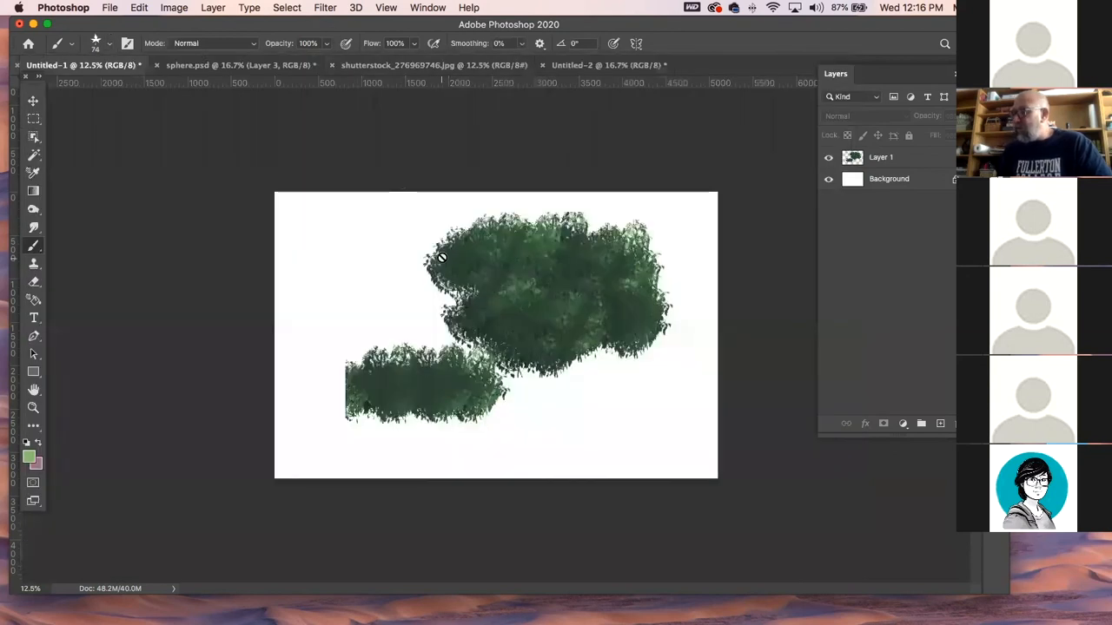
{"action": "left_click", "coordinate": [951, 160]}
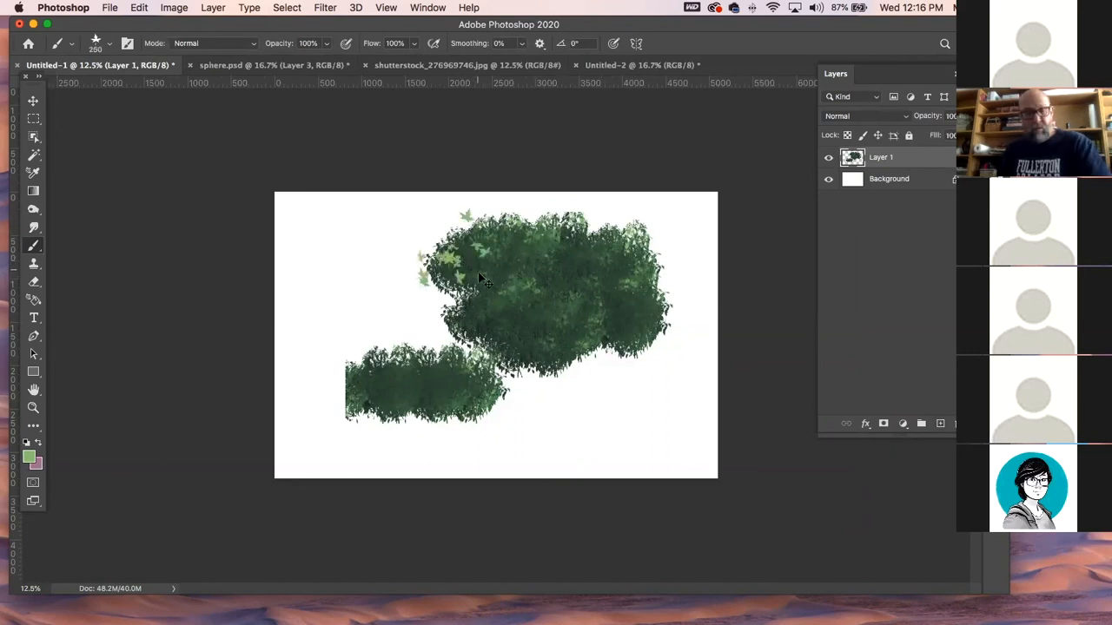
- Try a dark green maple-leaf stroke, undo it, then select all and delete Layer 1's contents
{"action": "left_click", "coordinate": [476, 260], "text": "alt"}
{"action": "mouse_move", "coordinate": [462, 254]}
{"action": "left_mouse_down"}
{"action": "mouse_move", "coordinate": [448, 242]}
{"action": "mouse_move", "coordinate": [448, 280]}
{"action": "mouse_move", "coordinate": [477, 292]}
{"action": "mouse_move", "coordinate": [512, 213]}
{"action": "mouse_move", "coordinate": [478, 234]}
{"action": "mouse_move", "coordinate": [443, 227]}
{"action": "left_mouse_up"}
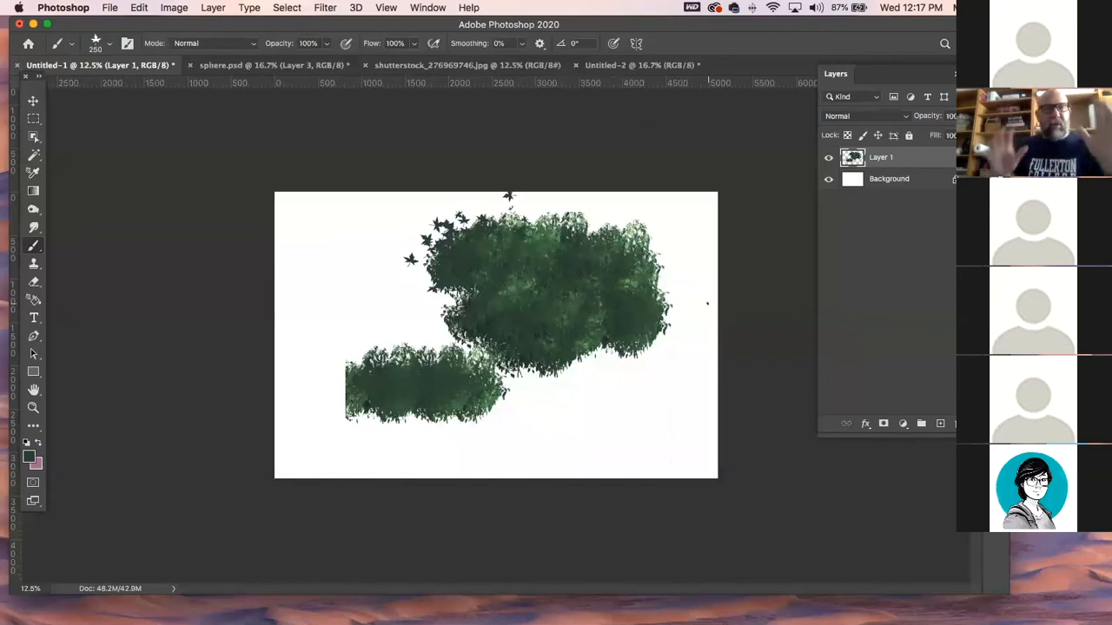
{"action": "key", "text": "super+z"}
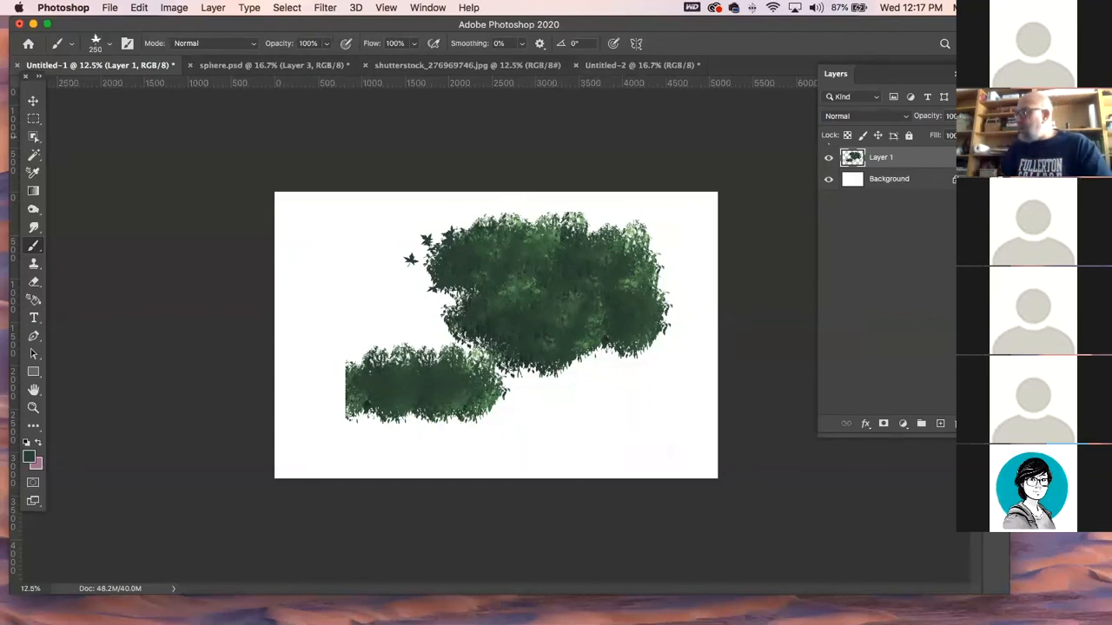
{"action": "key", "text": "super+a"}
{"action": "key", "text": "Delete"}
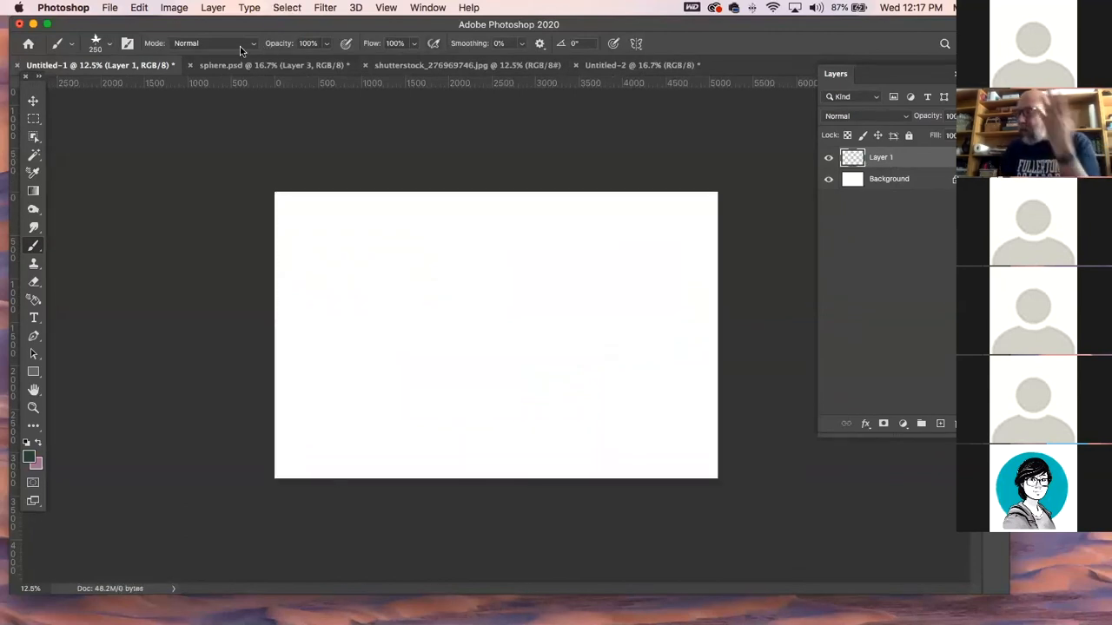
- Switch back to the Mixer Brush, test a stamp on the canvas, and undo it
{"action": "right_click", "coordinate": [38, 249]}
{"action": "left_click", "coordinate": [84, 301]}
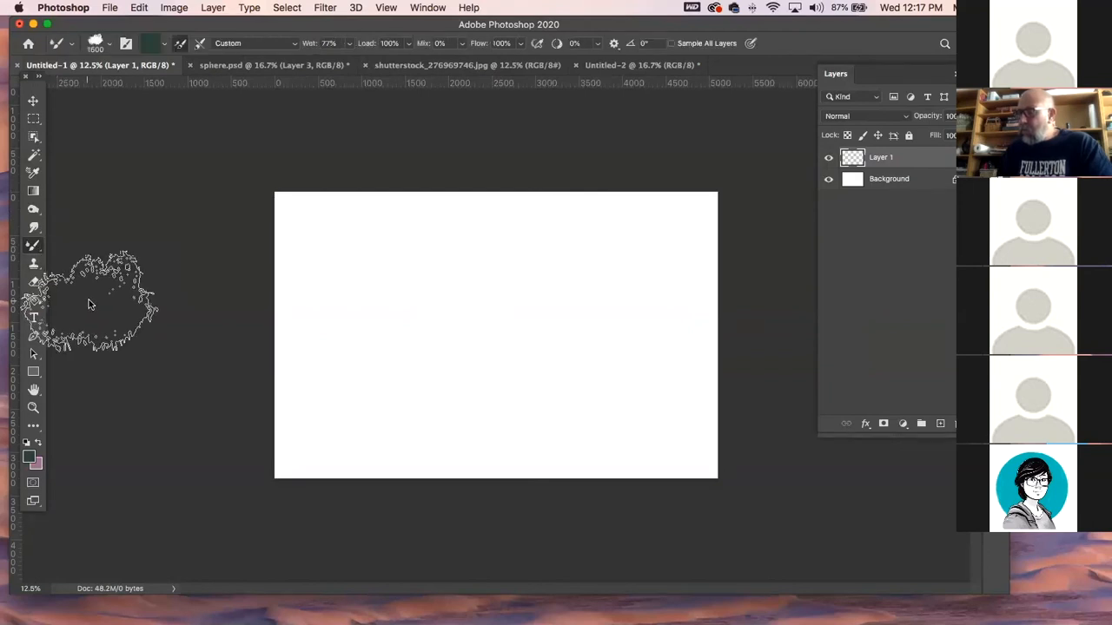
{"action": "left_click", "coordinate": [513, 298]}
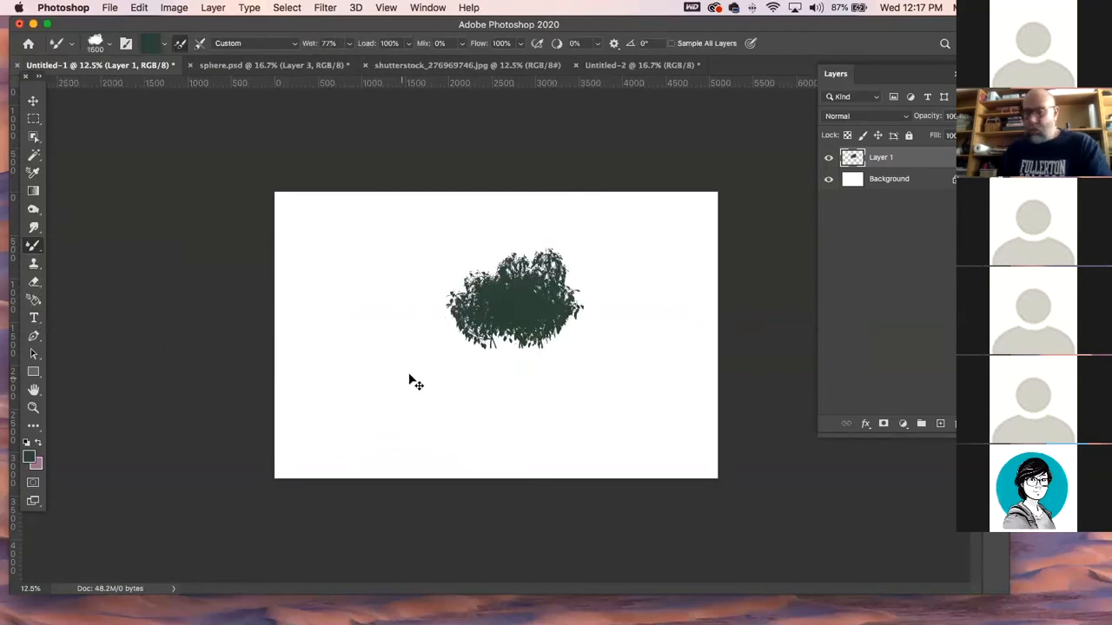
{"action": "key", "text": "super+z"}
- Load the 1200 px brush with sphere.psd's green bush and paint a foliage stroke on Untitled-1
{"action": "left_click", "coordinate": [271, 65]}
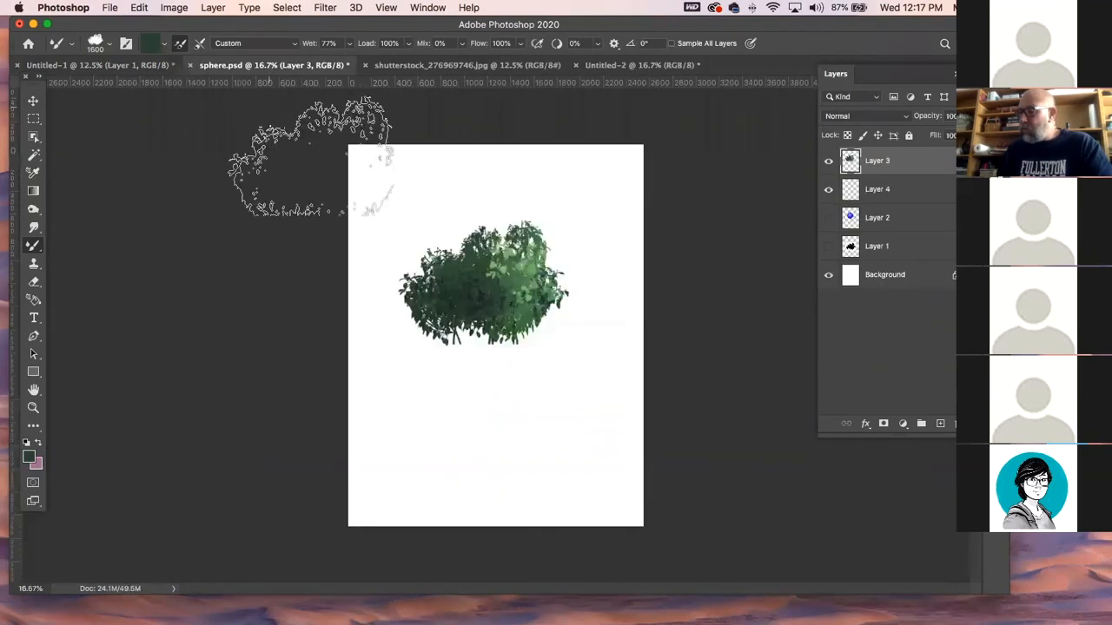
{"action": "key", "text": "bracketleft"}
{"action": "key", "text": "bracketleft"}
{"action": "key", "text": "bracketleft"}
{"action": "key", "text": "bracketleft"}
{"action": "left_click", "coordinate": [483, 288], "text": "alt"}
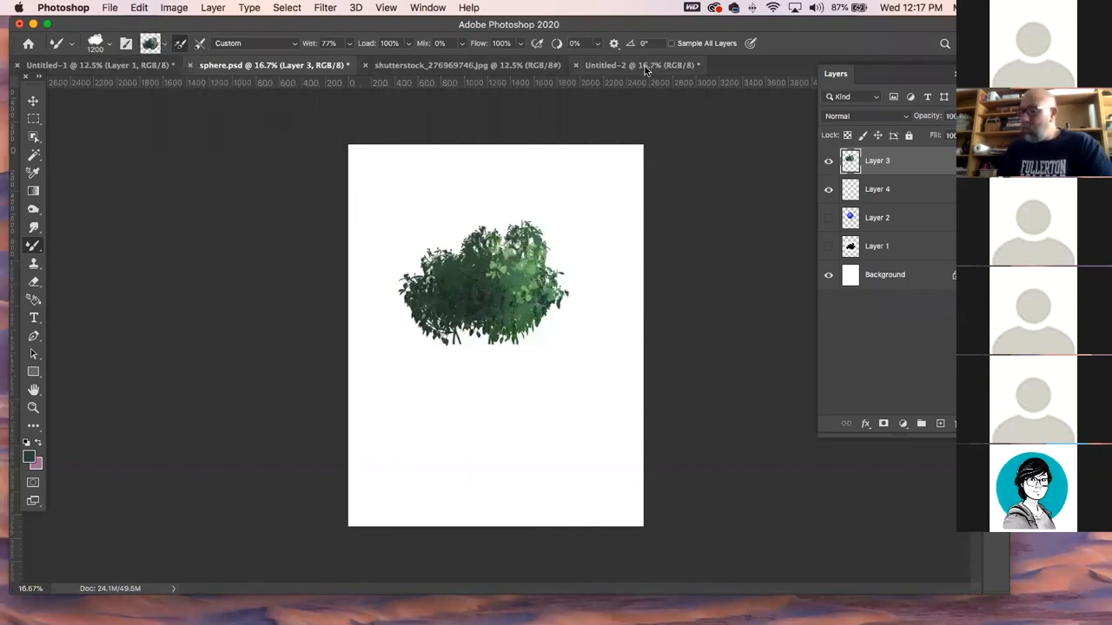
{"action": "left_click", "coordinate": [135, 68]}
{"action": "mouse_move", "coordinate": [451, 290]}
{"action": "left_mouse_down"}
{"action": "mouse_move", "coordinate": [472, 298]}
{"action": "mouse_move", "coordinate": [531, 264]}
{"action": "mouse_move", "coordinate": [510, 296]}
{"action": "mouse_move", "coordinate": [528, 356]}
{"action": "mouse_move", "coordinate": [543, 347]}
{"action": "left_mouse_up"}
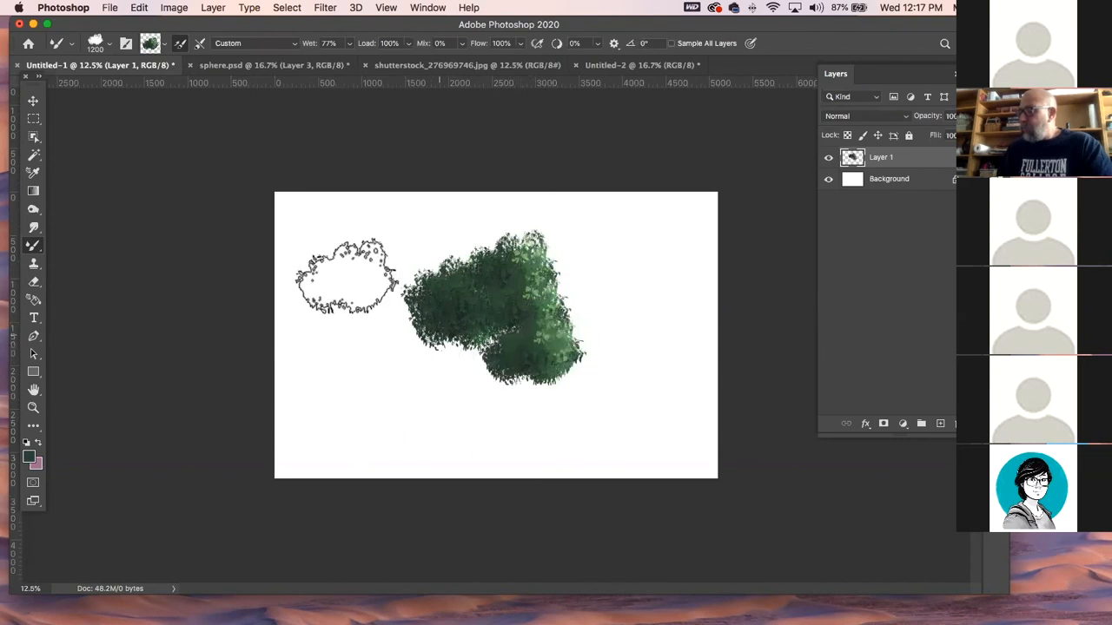
- Test-paint foliage strokes with the Dry, Heavy Load preset, then with Moist, Heavy Mix
{"action": "left_click", "coordinate": [249, 45]}
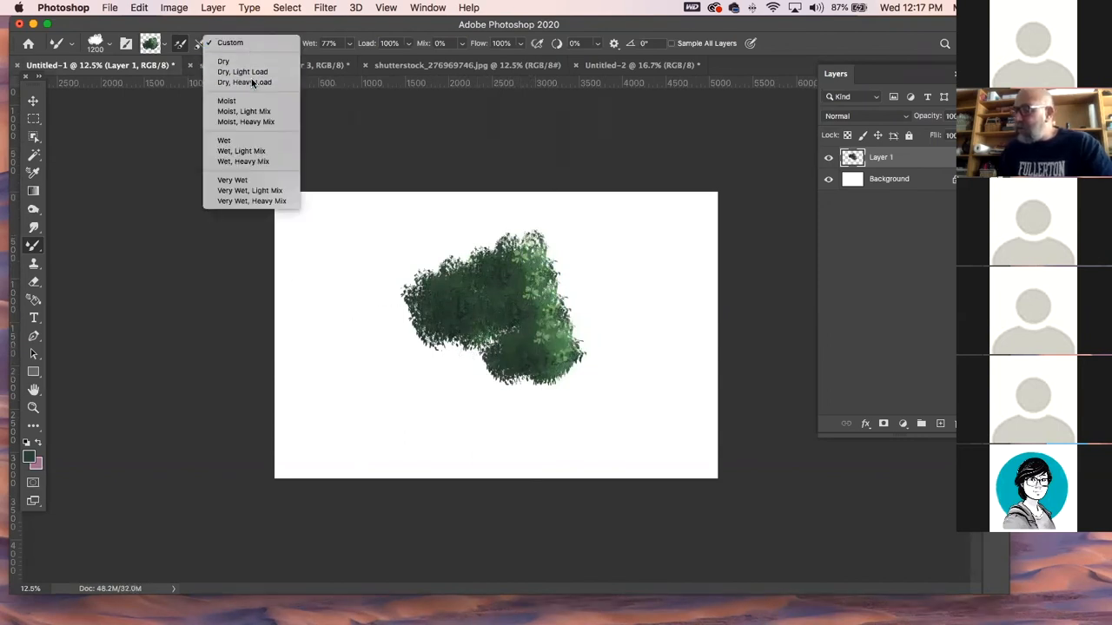
{"action": "left_click", "coordinate": [244, 81]}
{"action": "mouse_move", "coordinate": [401, 242]}
{"action": "left_mouse_down"}
{"action": "mouse_move", "coordinate": [363, 285]}
{"action": "mouse_move", "coordinate": [418, 259]}
{"action": "mouse_move", "coordinate": [456, 260]}
{"action": "mouse_move", "coordinate": [469, 286]}
{"action": "left_mouse_up"}
{"action": "left_click", "coordinate": [283, 44]}
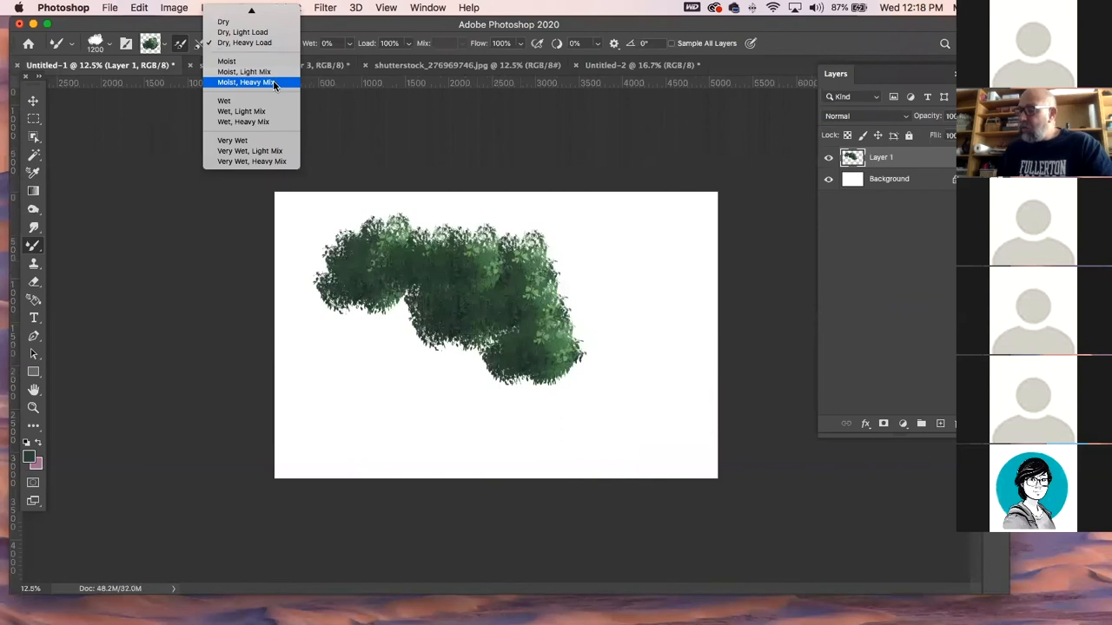
{"action": "left_click", "coordinate": [273, 82]}
{"action": "mouse_move", "coordinate": [620, 261]}
{"action": "left_mouse_down"}
{"action": "mouse_move", "coordinate": [630, 270]}
{"action": "mouse_move", "coordinate": [673, 244]}
{"action": "left_mouse_up"}
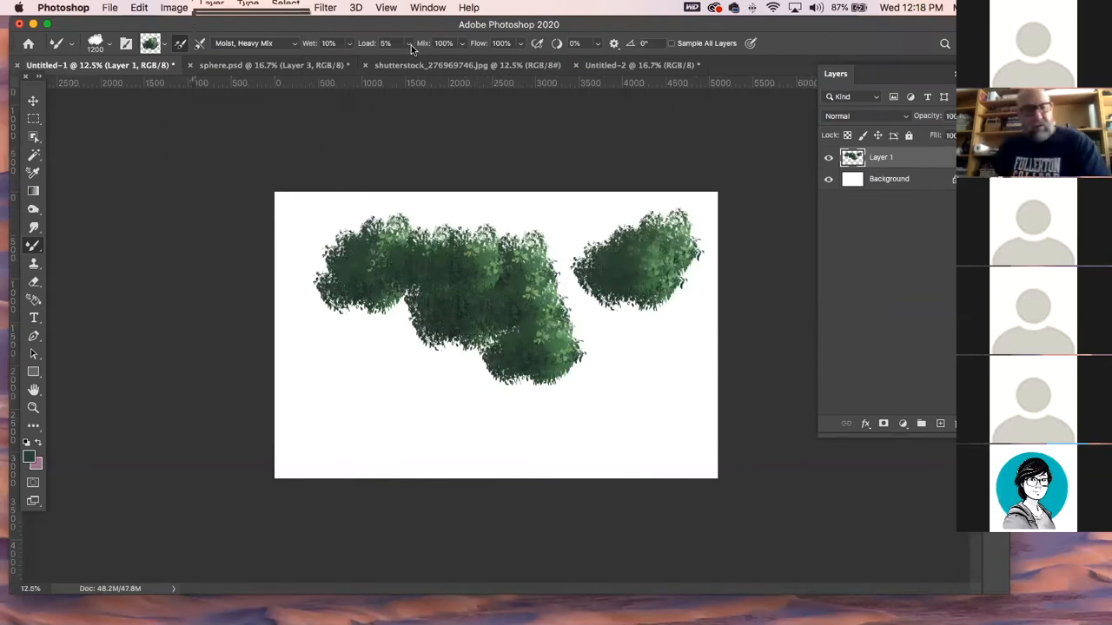
- Select all, delete the foliage from Layer 1, and deselect
{"action": "key", "text": "super+a"}
{"action": "key", "text": "Delete"}
{"action": "key", "text": "super+d"}
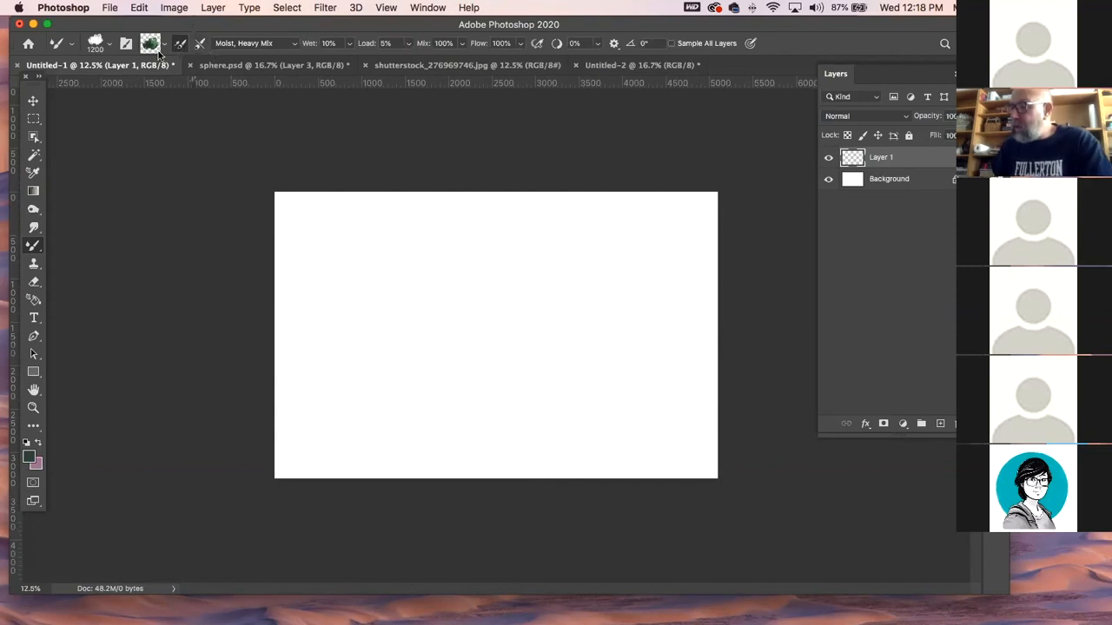
- Switch to the Very Wet preset with Load 100% and paint two green foliage clumps
{"action": "left_click", "coordinate": [249, 43]}
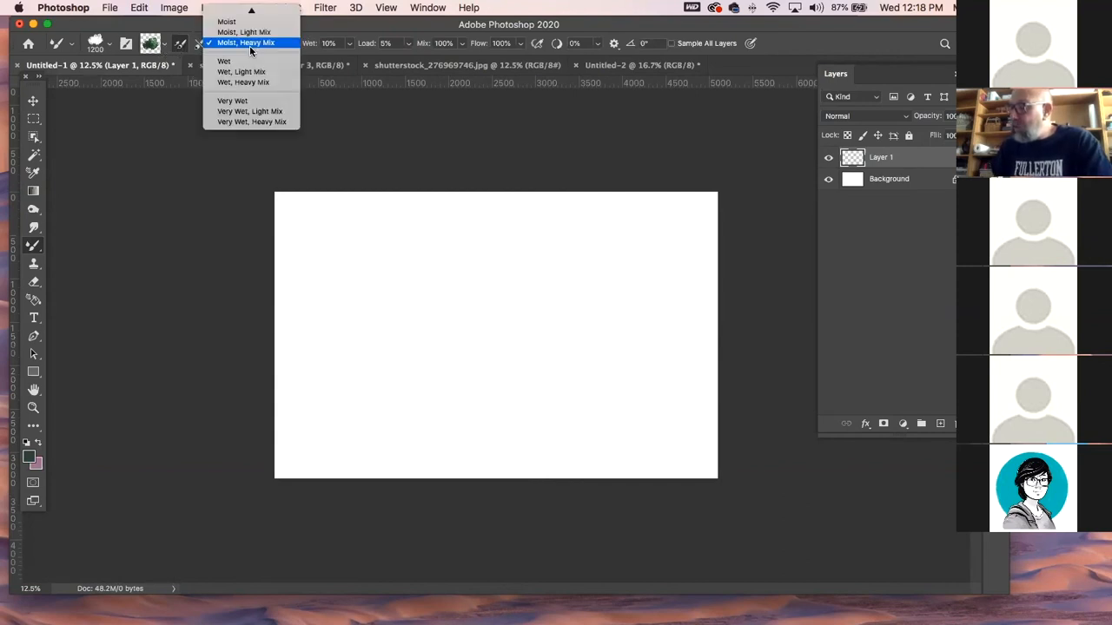
{"action": "left_click", "coordinate": [234, 101]}
{"action": "mouse_move", "coordinate": [417, 278]}
{"action": "left_mouse_down"}
{"action": "mouse_move", "coordinate": [452, 271]}
{"action": "mouse_move", "coordinate": [509, 298]}
{"action": "mouse_move", "coordinate": [490, 261]}
{"action": "mouse_move", "coordinate": [508, 365]}
{"action": "mouse_move", "coordinate": [483, 343]}
{"action": "mouse_move", "coordinate": [564, 260]}
{"action": "mouse_move", "coordinate": [588, 327]}
{"action": "mouse_move", "coordinate": [521, 339]}
{"action": "left_mouse_up"}
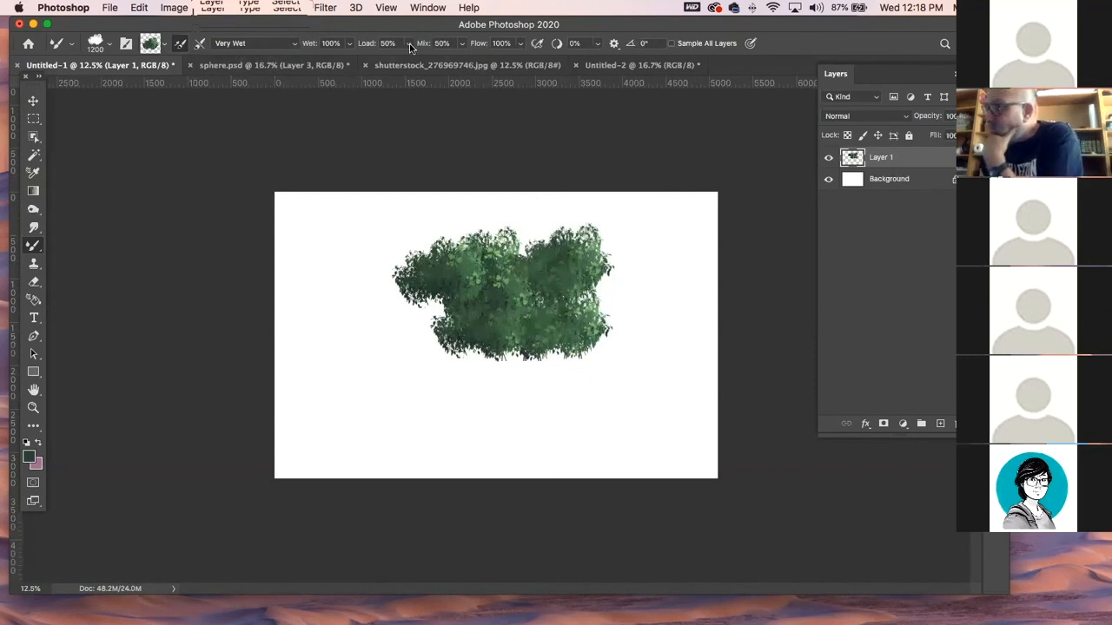
{"action": "left_click_drag", "start_coordinate": [410, 63], "coordinate": [444, 63]}
{"action": "mouse_move", "coordinate": [365, 311]}
{"action": "left_mouse_down"}
{"action": "mouse_move", "coordinate": [363, 342]}
{"action": "mouse_move", "coordinate": [387, 335]}
{"action": "mouse_move", "coordinate": [377, 394]}
{"action": "mouse_move", "coordinate": [433, 393]}
{"action": "left_mouse_up"}
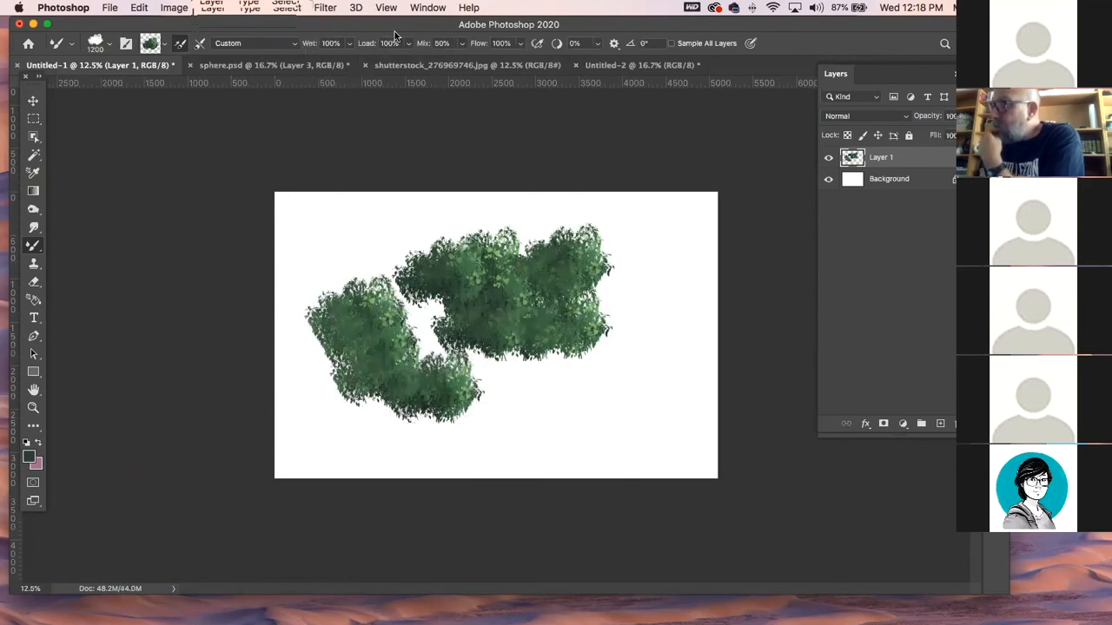
- Paint more foliage at Mix 5% over the upper left, then at Mix 0% lower right
{"action": "left_click", "coordinate": [461, 43]}
{"action": "left_click_drag", "start_coordinate": [459, 62], "coordinate": [434, 63]}
{"action": "mouse_move", "coordinate": [382, 260]}
{"action": "left_mouse_down"}
{"action": "mouse_move", "coordinate": [335, 249]}
{"action": "mouse_move", "coordinate": [291, 270]}
{"action": "mouse_move", "coordinate": [397, 218]}
{"action": "mouse_move", "coordinate": [395, 280]}
{"action": "mouse_move", "coordinate": [548, 304]}
{"action": "mouse_move", "coordinate": [486, 347]}
{"action": "mouse_move", "coordinate": [408, 312]}
{"action": "mouse_move", "coordinate": [451, 365]}
{"action": "left_mouse_up"}
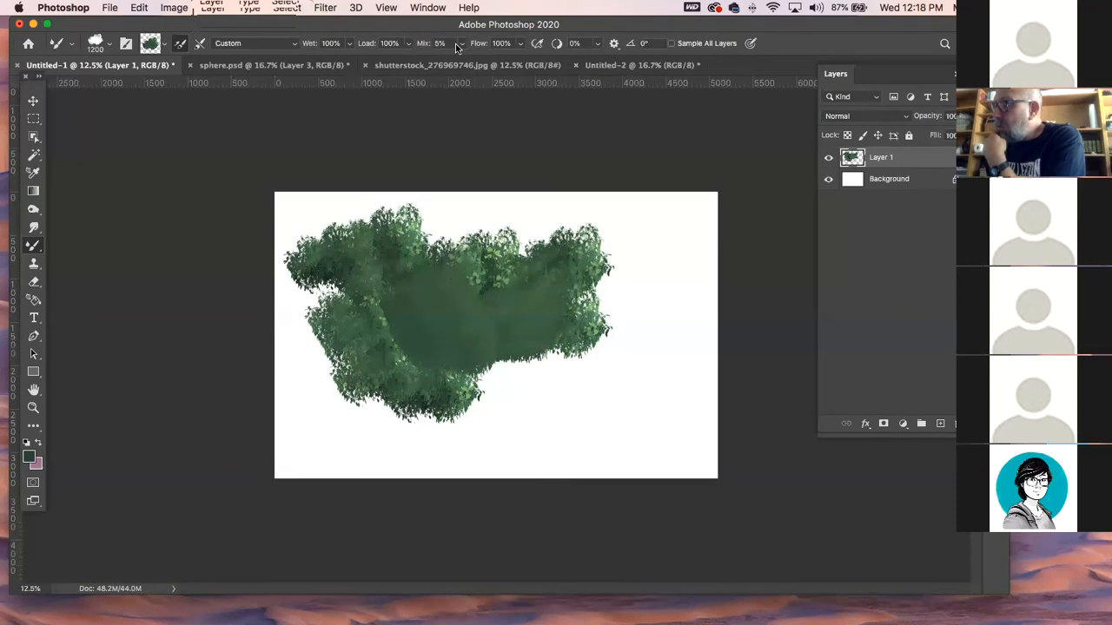
{"action": "left_click", "coordinate": [461, 43]}
{"action": "left_click_drag", "start_coordinate": [463, 62], "coordinate": [458, 63]}
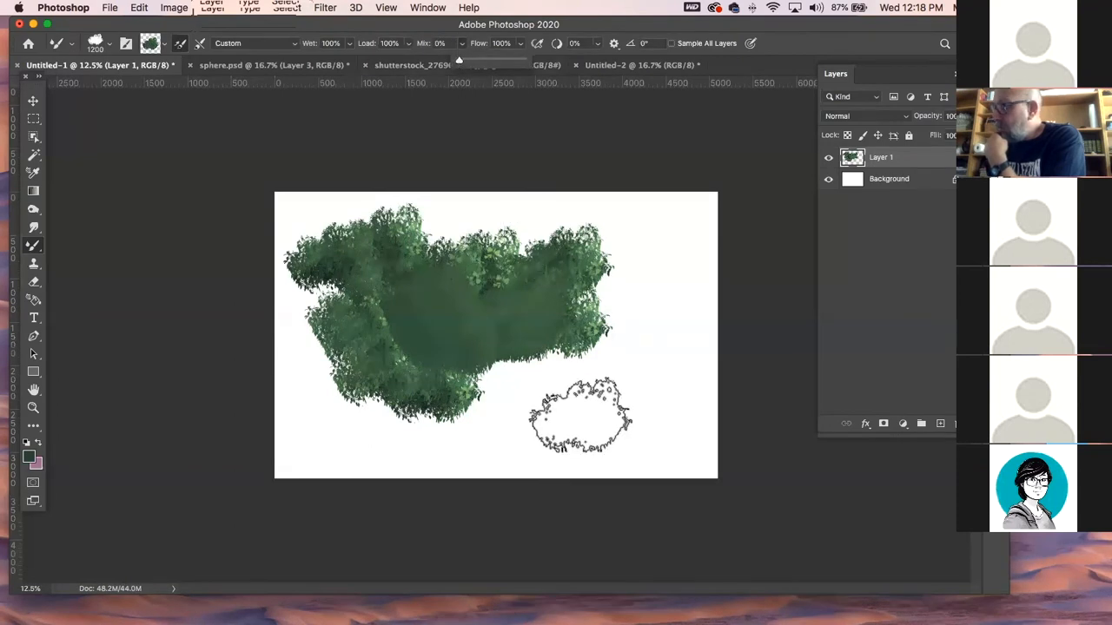
{"action": "left_click_drag", "start_coordinate": [580, 415], "coordinate": [575, 389]}
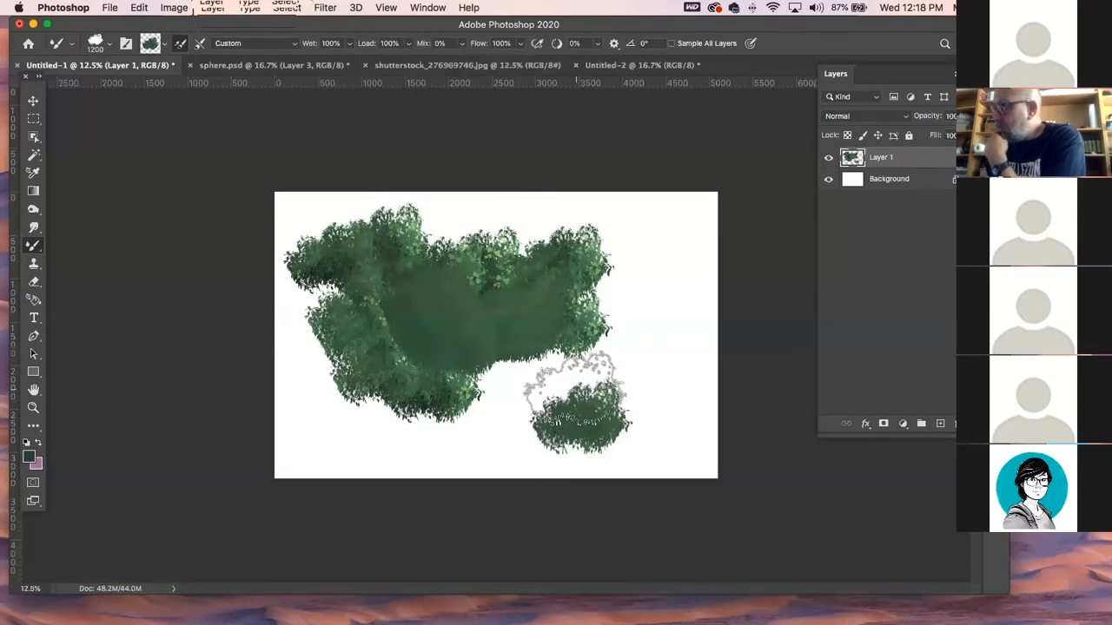
- Paint a right-side clump at Mix 100%, then lower bushes at Mix 23%
{"action": "left_click", "coordinate": [463, 43]}
{"action": "left_click_drag", "start_coordinate": [460, 62], "coordinate": [566, 67]}
{"action": "mouse_move", "coordinate": [671, 278]}
{"action": "left_mouse_down"}
{"action": "mouse_move", "coordinate": [668, 261]}
{"action": "mouse_move", "coordinate": [634, 295]}
{"action": "mouse_move", "coordinate": [608, 287]}
{"action": "left_mouse_up"}
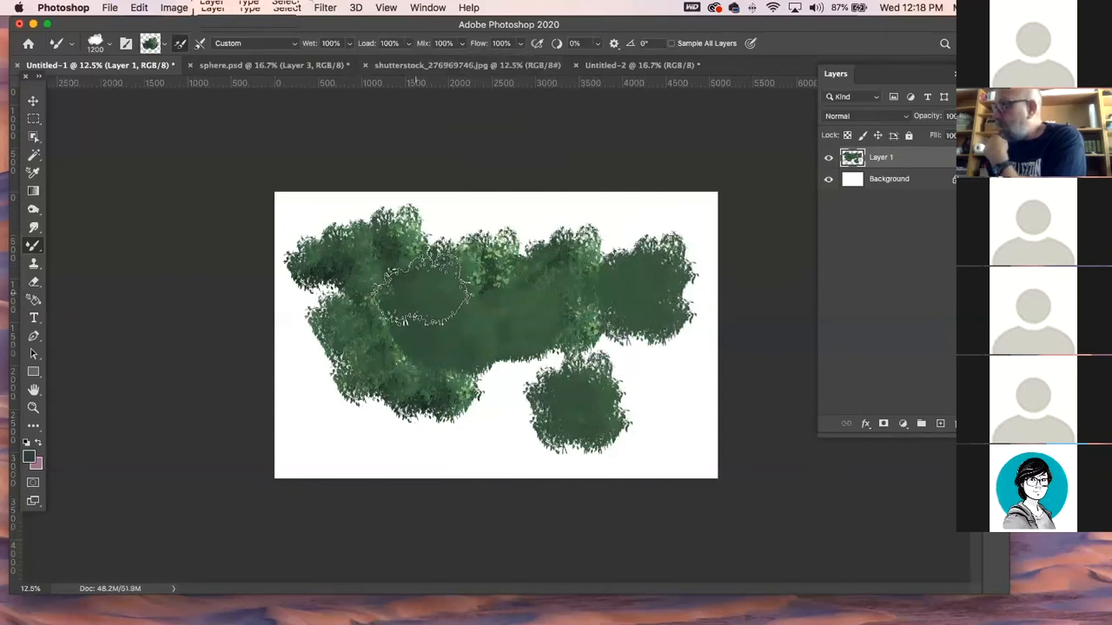
{"action": "left_click", "coordinate": [461, 45]}
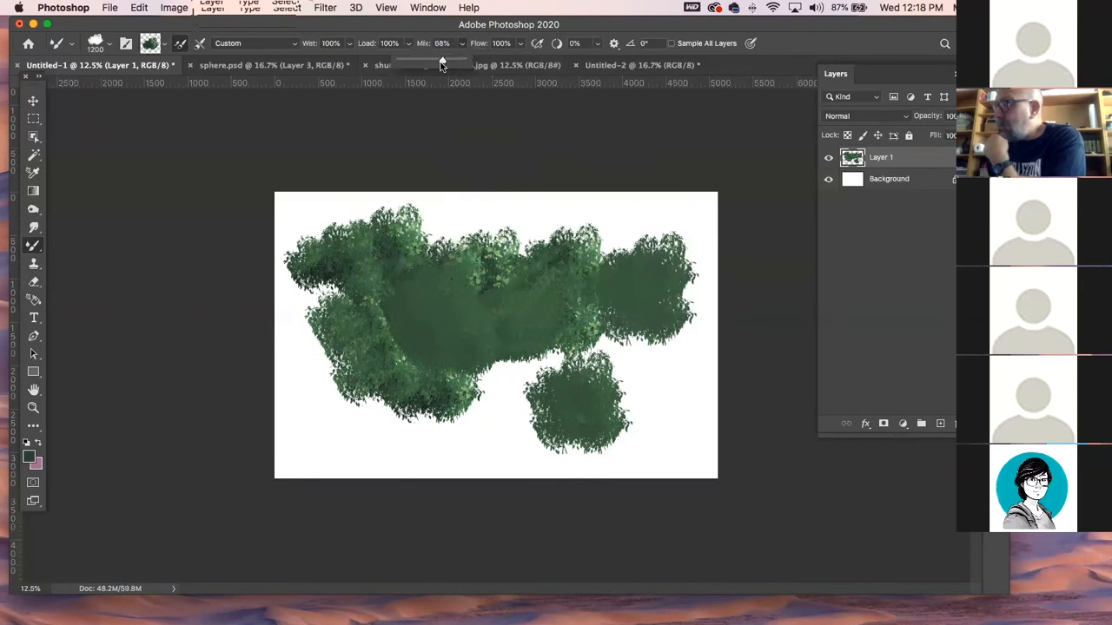
{"action": "left_click_drag", "start_coordinate": [415, 66], "coordinate": [414, 67]}
{"action": "left_click", "coordinate": [368, 439]}
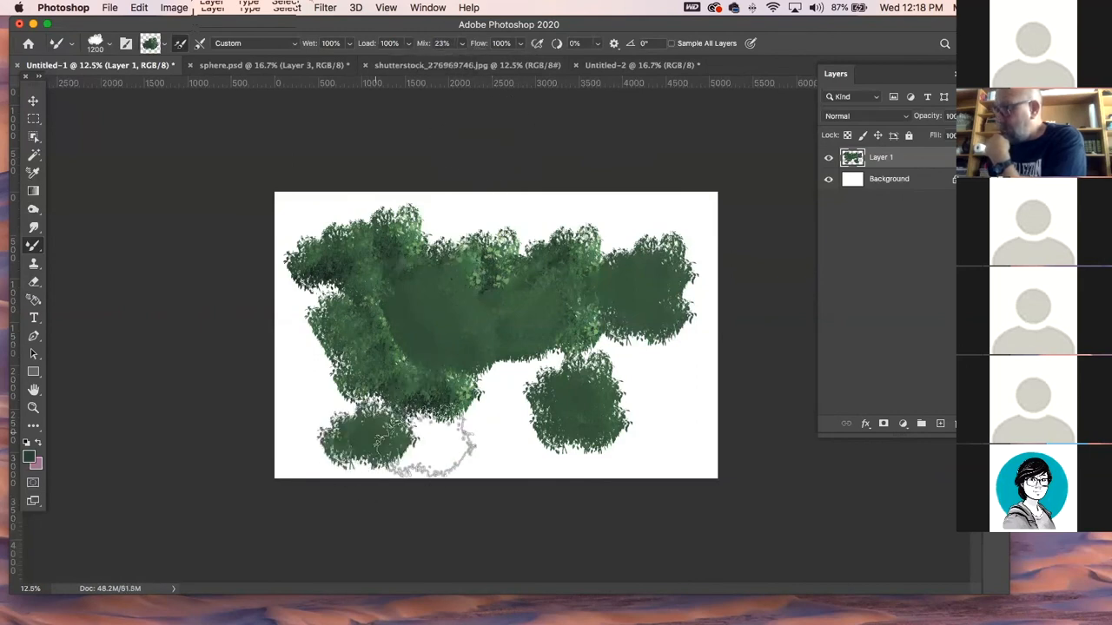
{"action": "left_click_drag", "start_coordinate": [438, 438], "coordinate": [496, 385]}
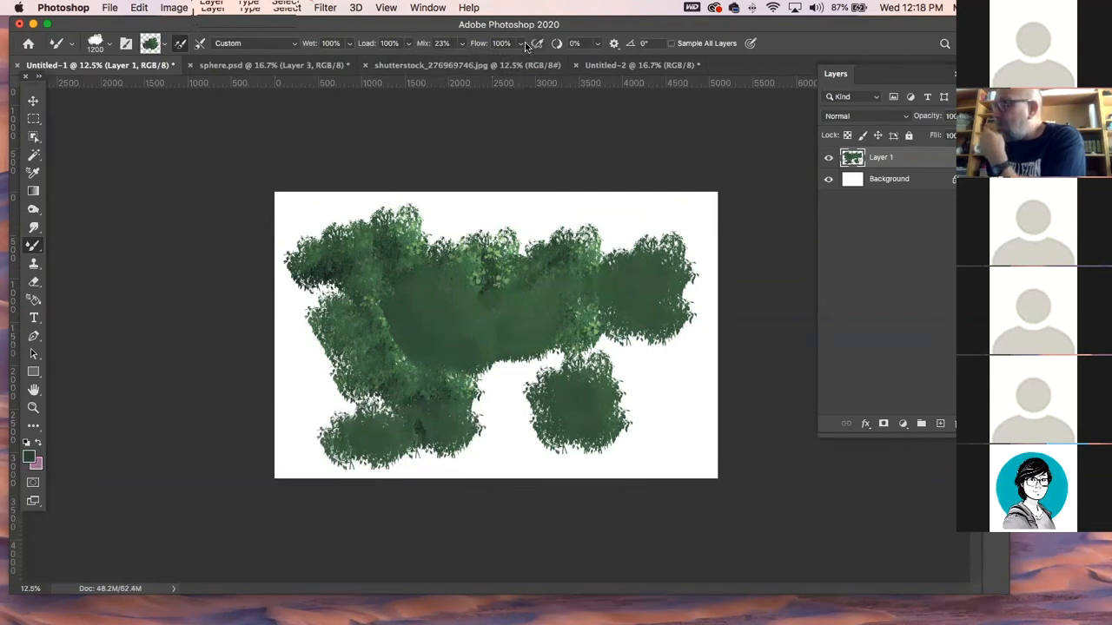
- Clear the Flow value and commit it empty, triggering an invalid-value alert
{"action": "left_click", "coordinate": [501, 42]}
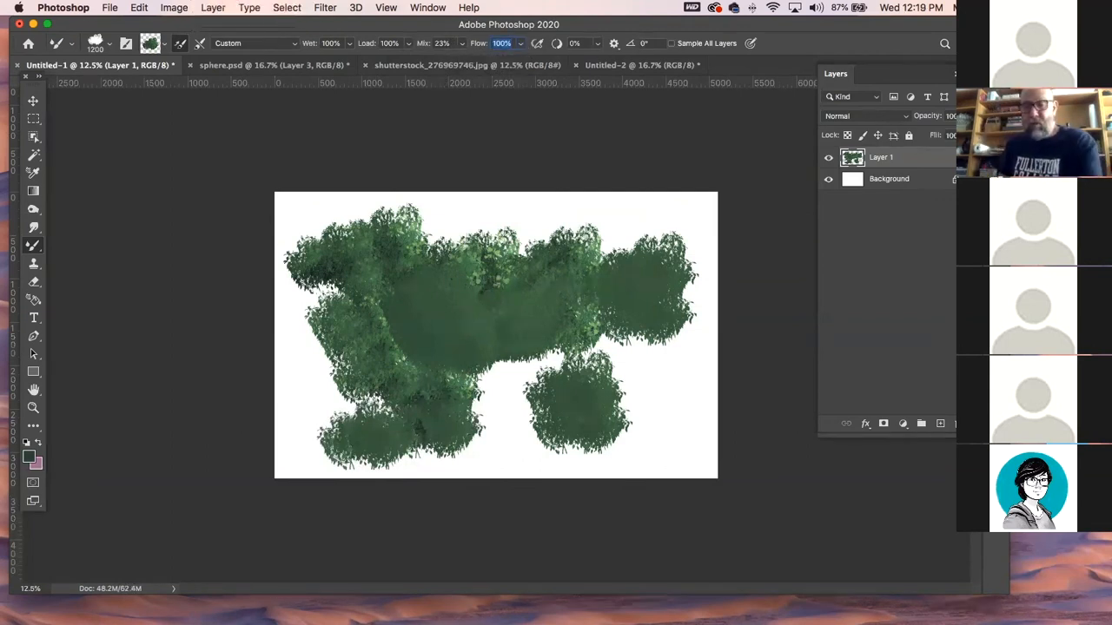
{"action": "key", "text": "BackSpace"}
{"action": "key", "text": "Return"}
- Dismiss the invalid-value alert and wipe all foliage from Layer 1
{"action": "left_click", "coordinate": [660, 227]}
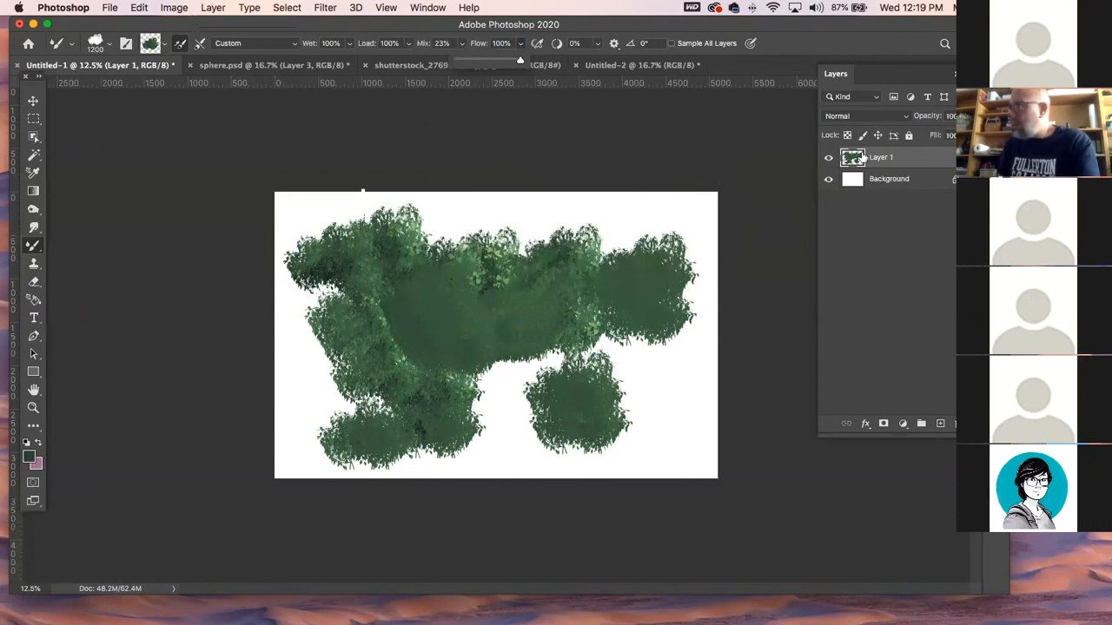
{"action": "key", "text": "super+a"}
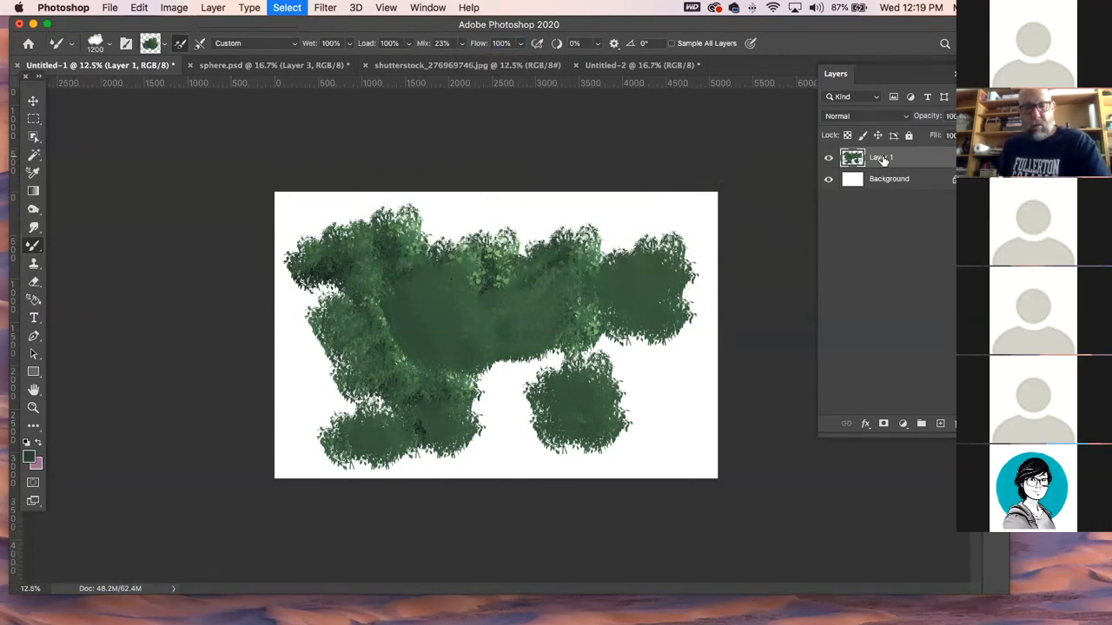
{"action": "key", "text": "Delete"}
{"action": "key", "text": "super+d"}
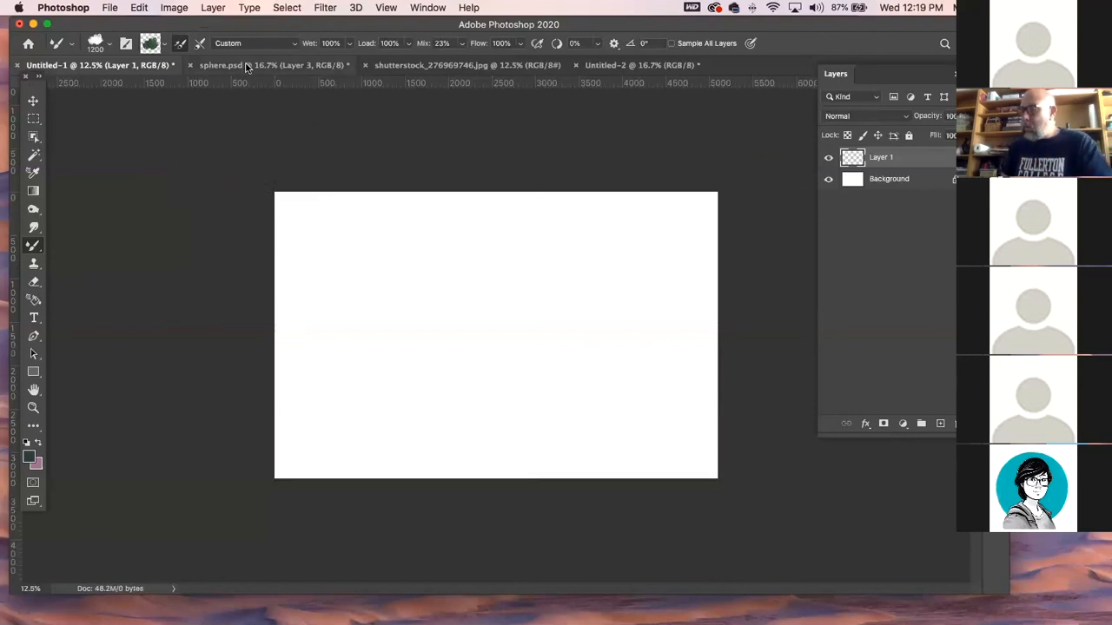
- Return to sphere.psd and remove the selection around its bush
{"action": "left_click", "coordinate": [420, 65]}
{"action": "left_click", "coordinate": [281, 66]}
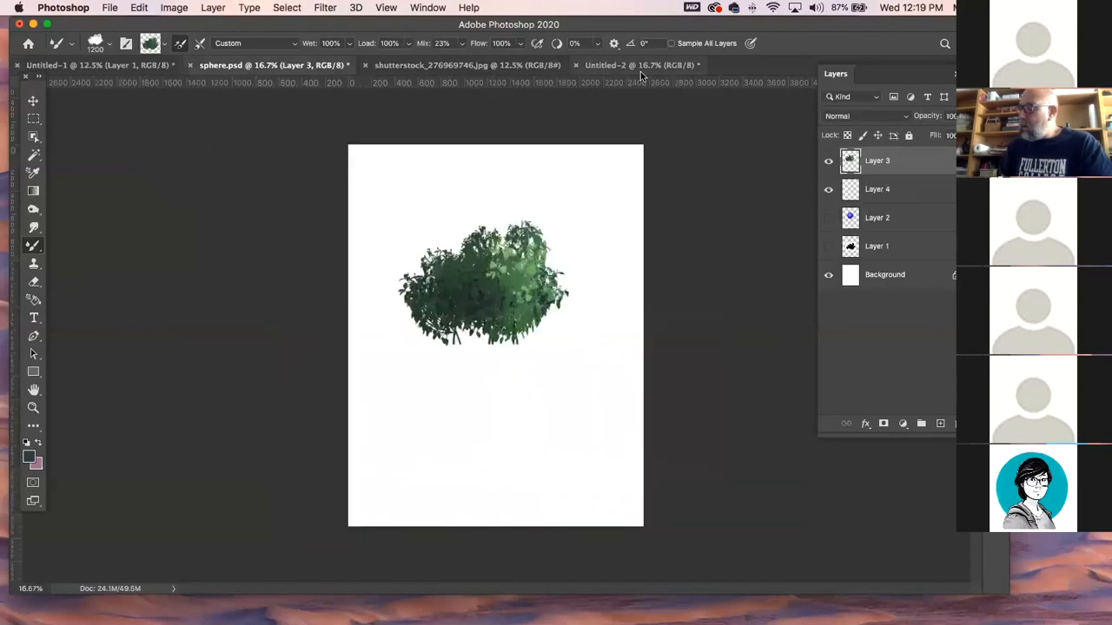
{"action": "left_click", "coordinate": [627, 68]}
{"action": "left_click", "coordinate": [426, 66]}
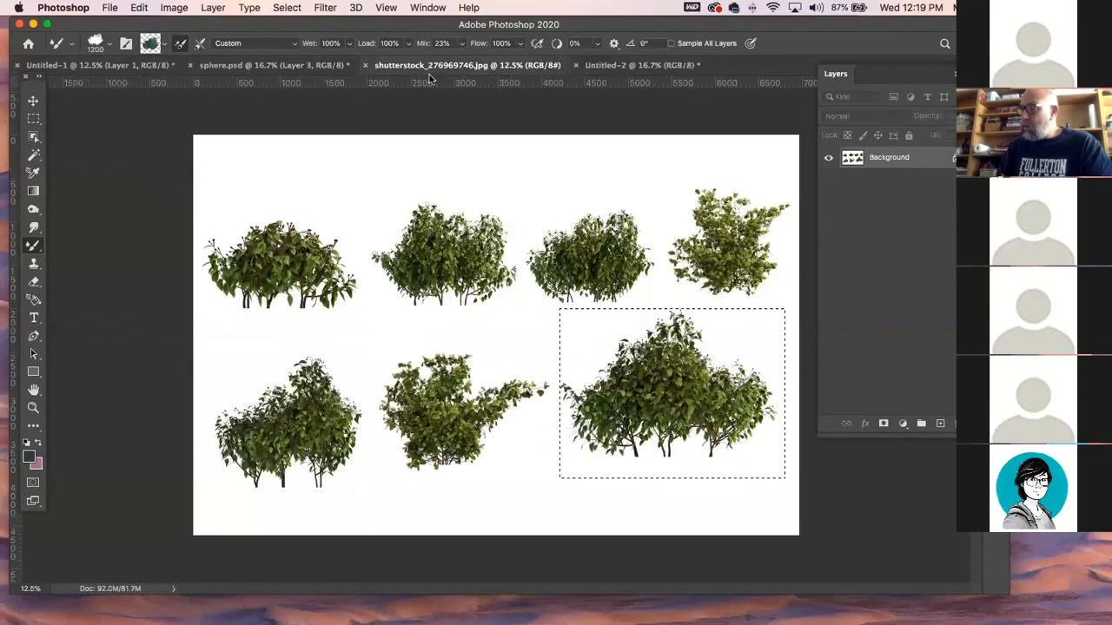
{"action": "left_click", "coordinate": [276, 69]}
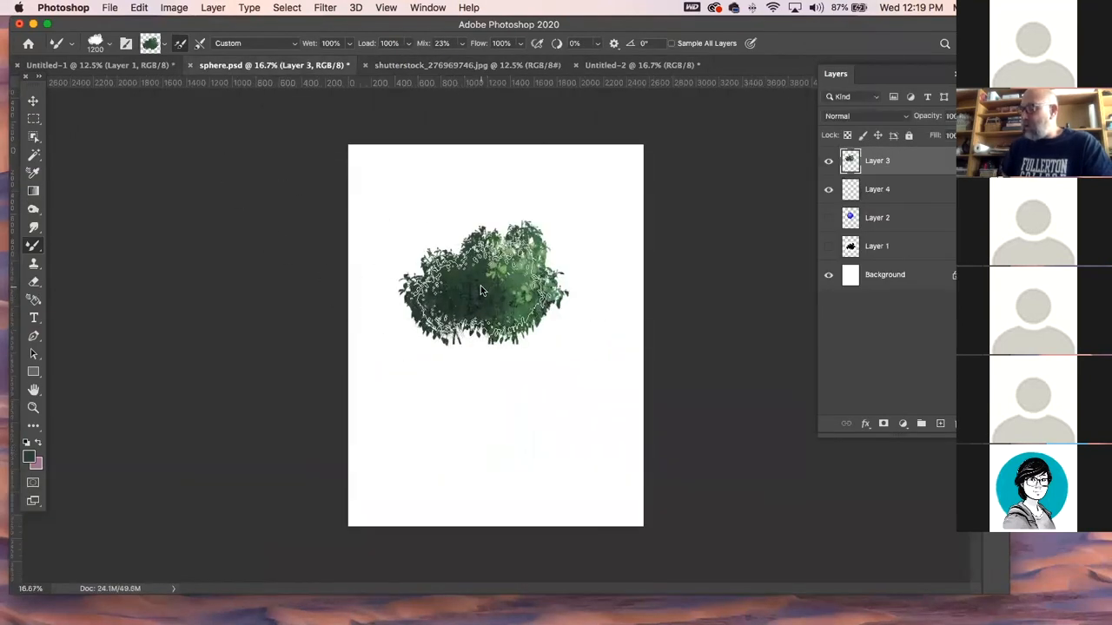
{"action": "key", "text": "super+d"}
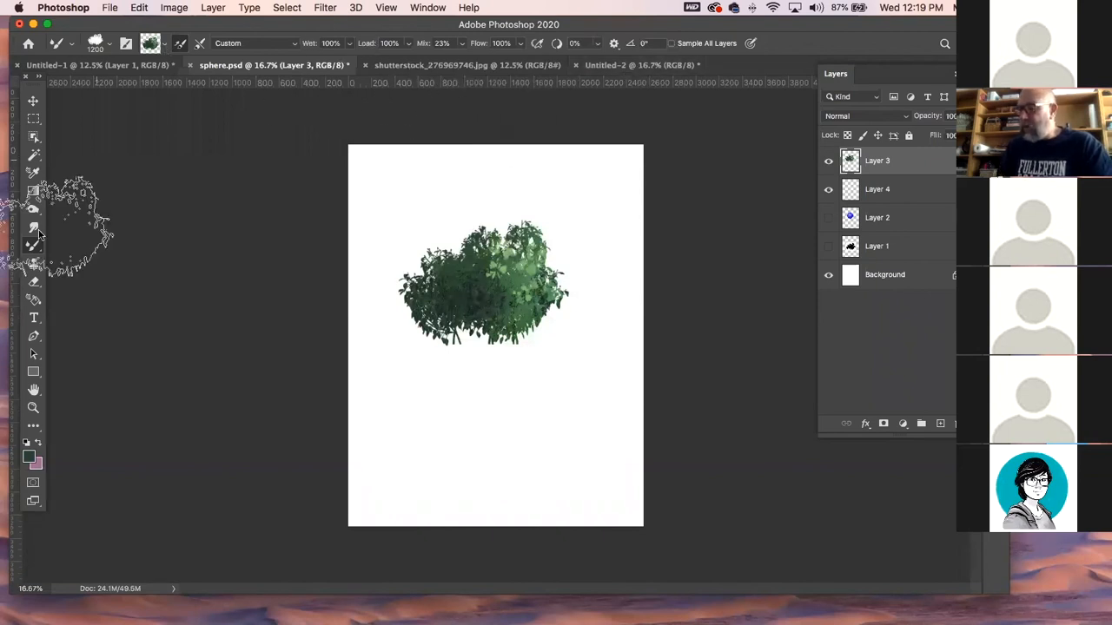
{"action": "left_click", "coordinate": [108, 47]}
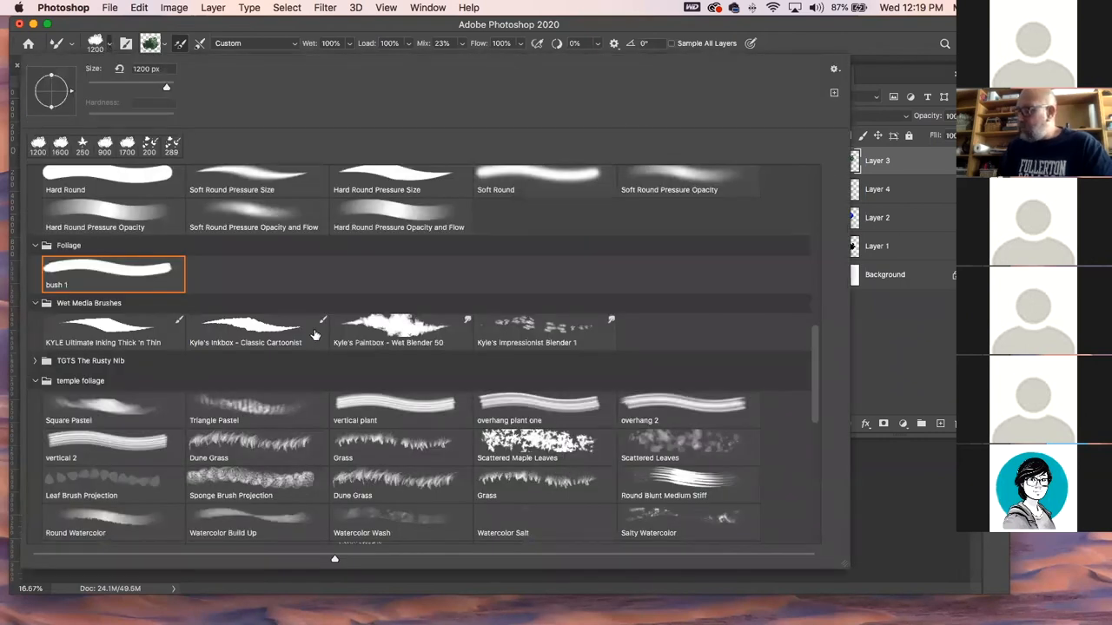
{"action": "scroll", "coordinate": [424, 387], "scroll_direction": "up", "scroll_amount": 3}
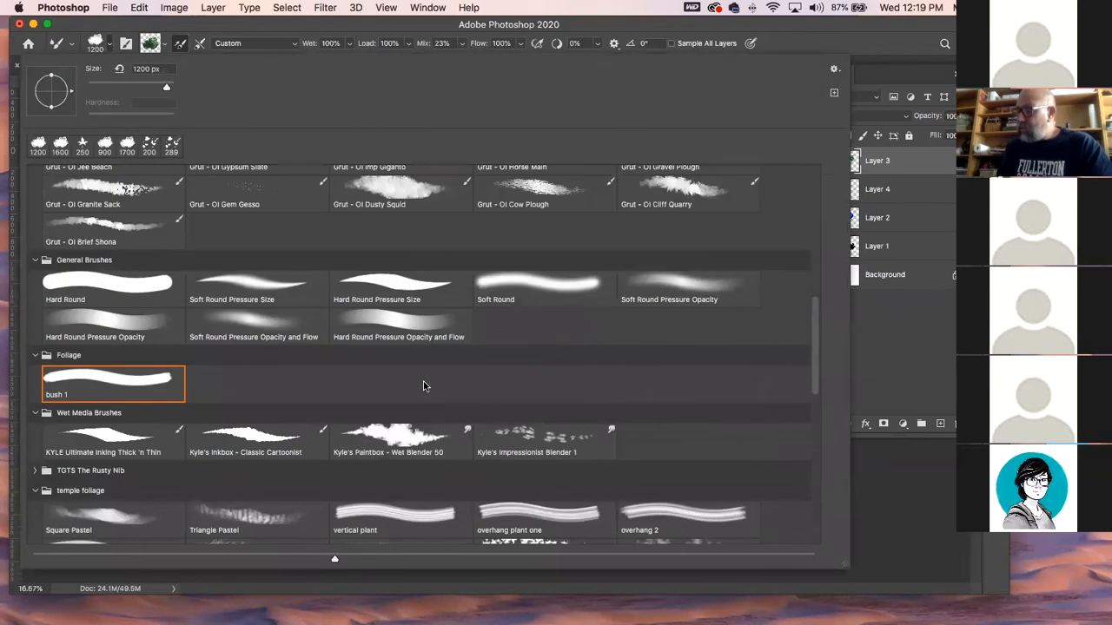
{"action": "scroll", "coordinate": [424, 387], "scroll_direction": "up", "scroll_amount": 6}
{"action": "scroll", "coordinate": [424, 390], "scroll_direction": "up", "scroll_amount": 7}
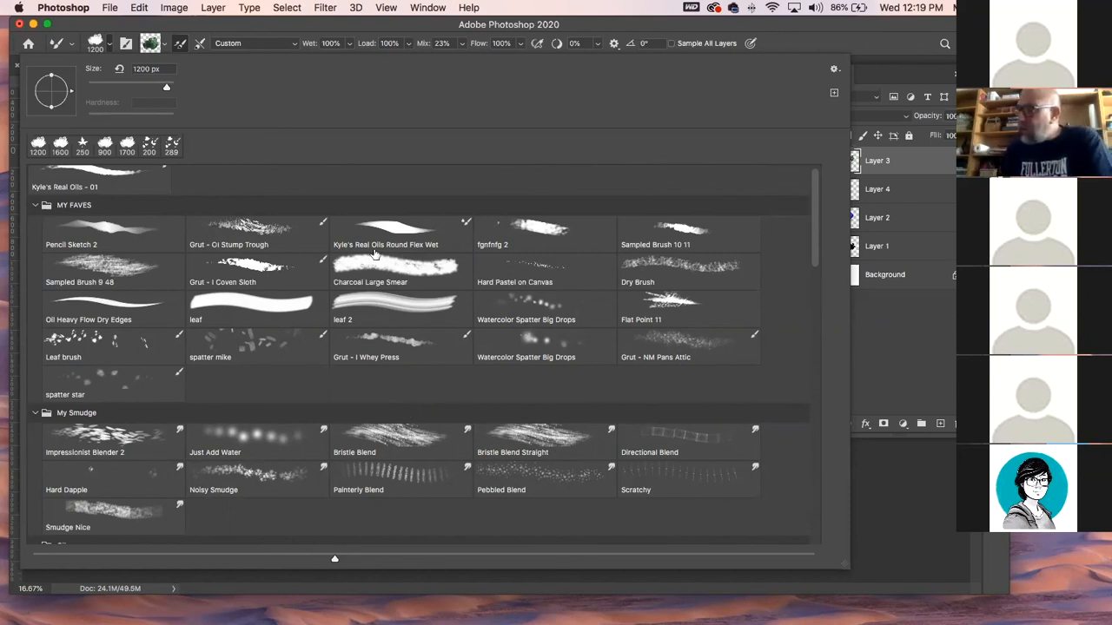
{"action": "left_click", "coordinate": [240, 44]}
{"action": "left_click", "coordinate": [167, 43]}
{"action": "left_click", "coordinate": [163, 43]}
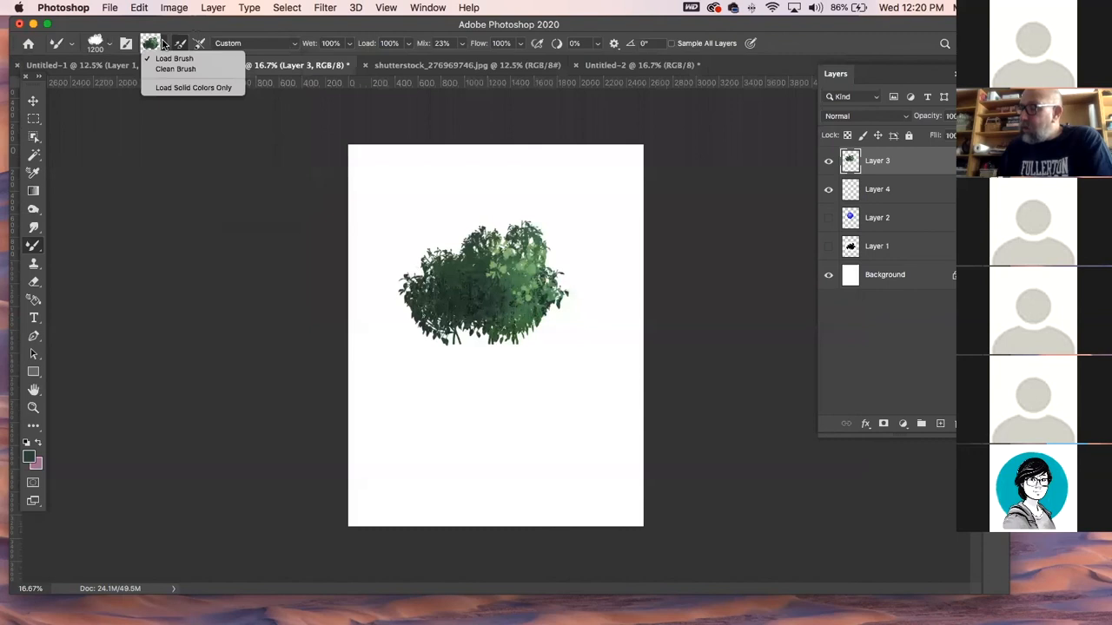
{"action": "left_click", "coordinate": [173, 24]}
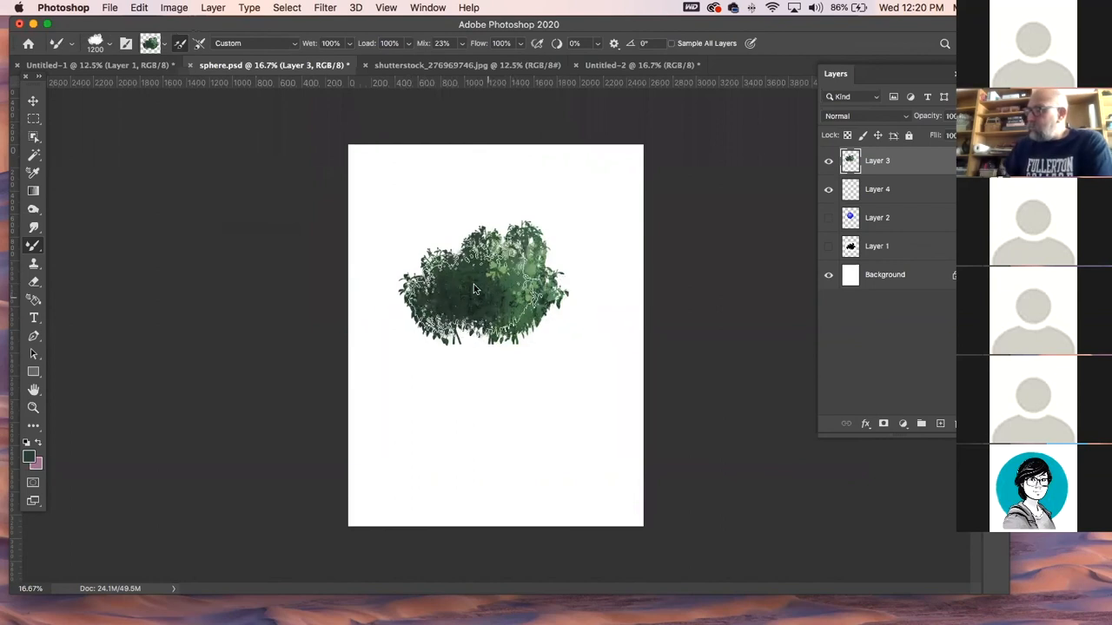
- Try the Cow Plough oil brush, then switch back to the Mixer Brush Tool
{"action": "left_click", "coordinate": [109, 45]}
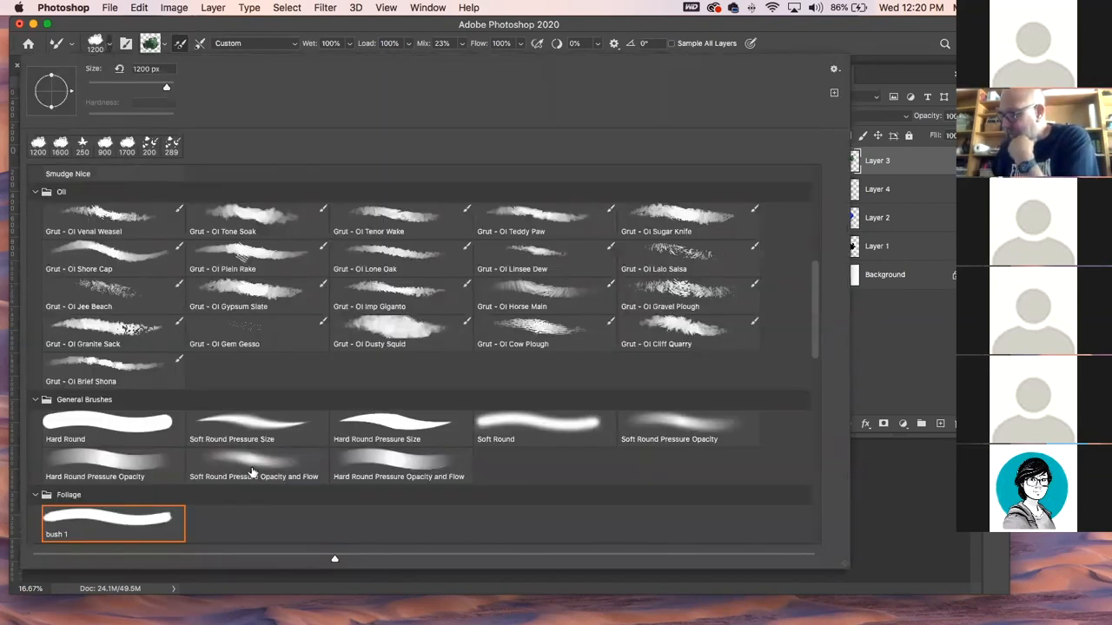
{"action": "left_click", "coordinate": [521, 328]}
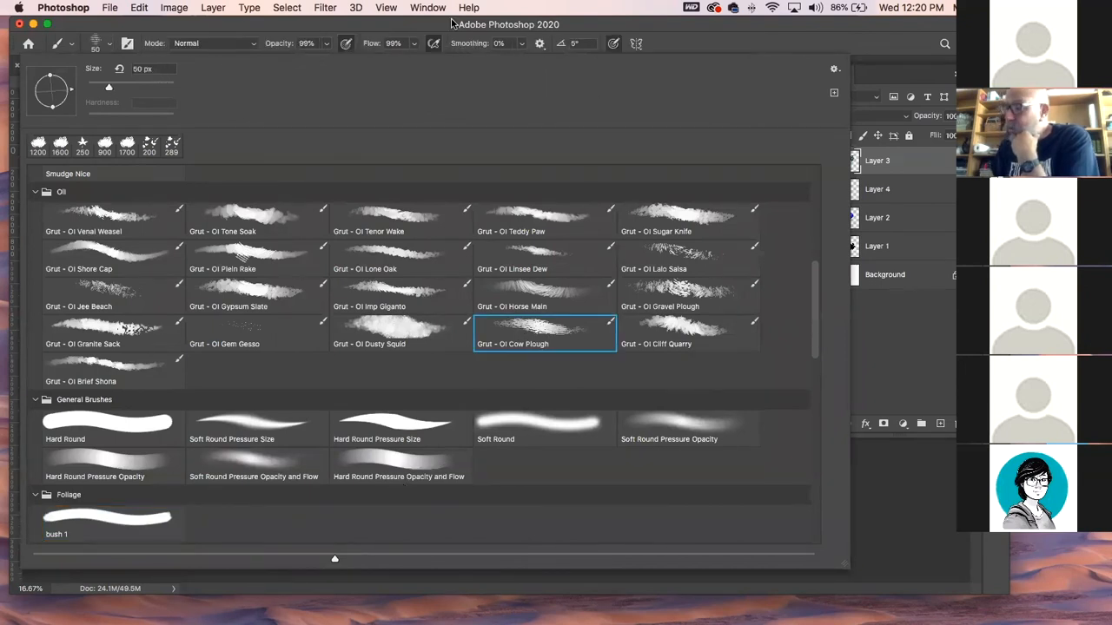
{"action": "left_click", "coordinate": [159, 29]}
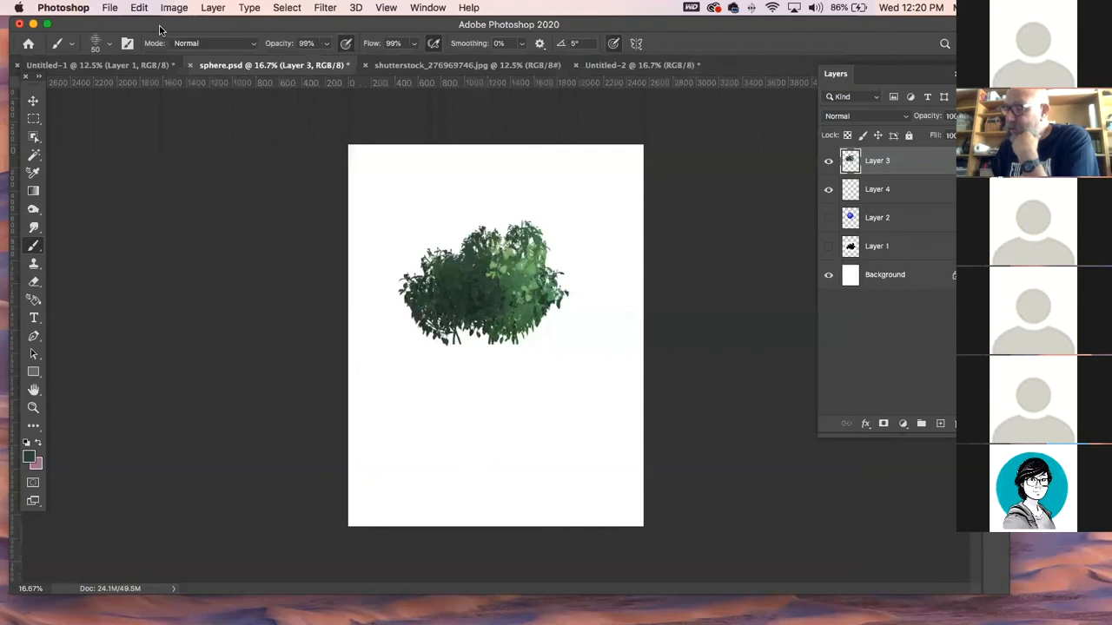
{"action": "left_click", "coordinate": [74, 46]}
{"action": "left_click", "coordinate": [75, 47]}
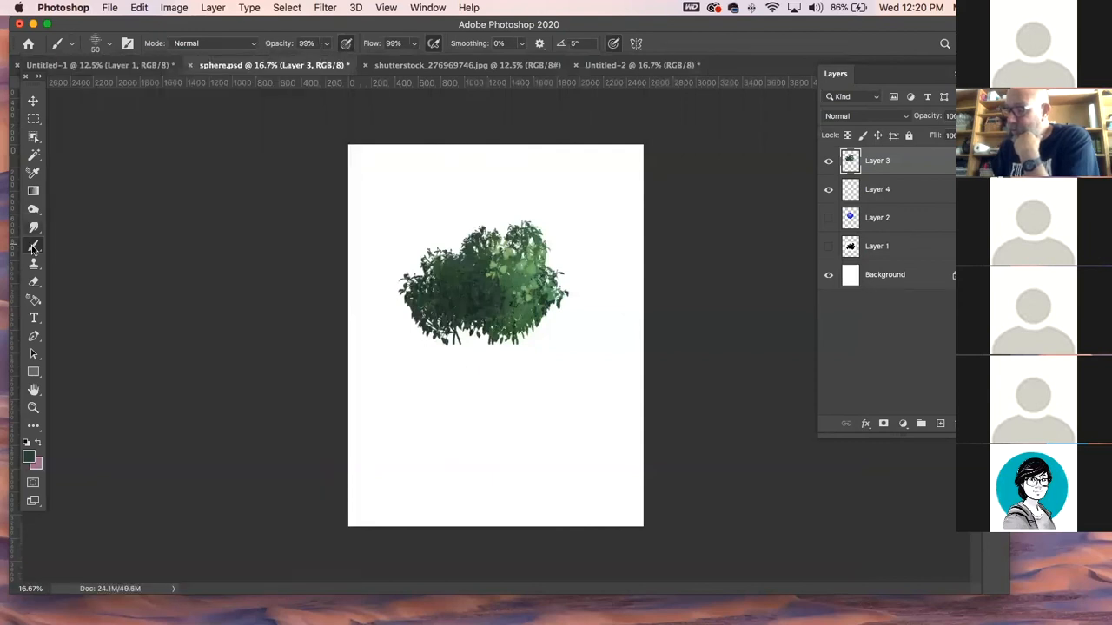
{"action": "left_click_drag", "start_coordinate": [33, 248], "coordinate": [78, 288]}
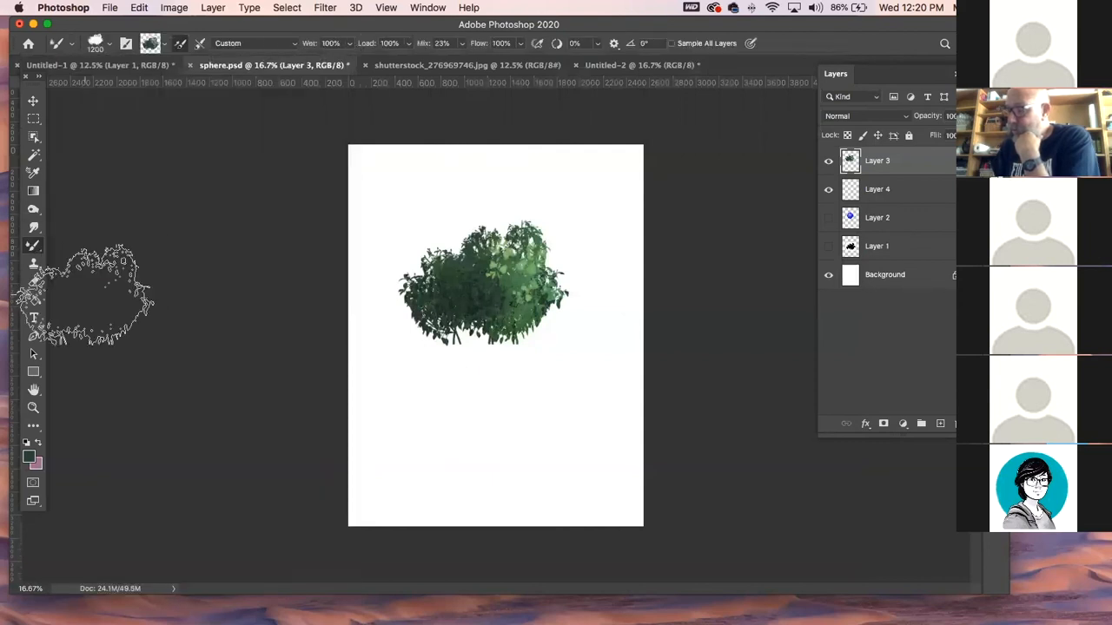
{"action": "left_click", "coordinate": [164, 45]}
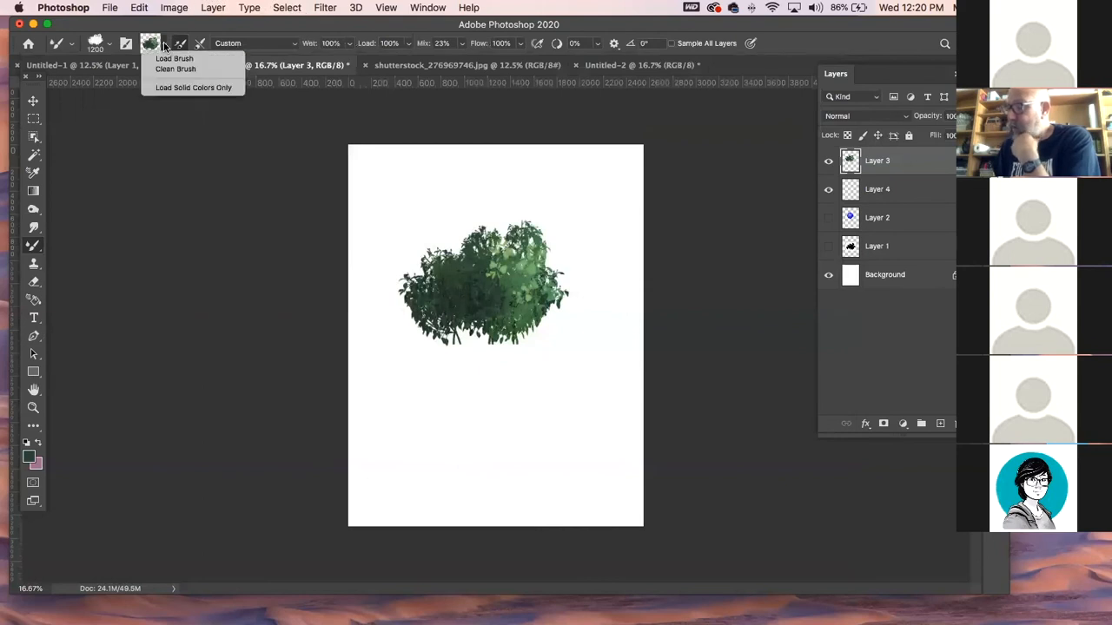
{"action": "left_click", "coordinate": [165, 45]}
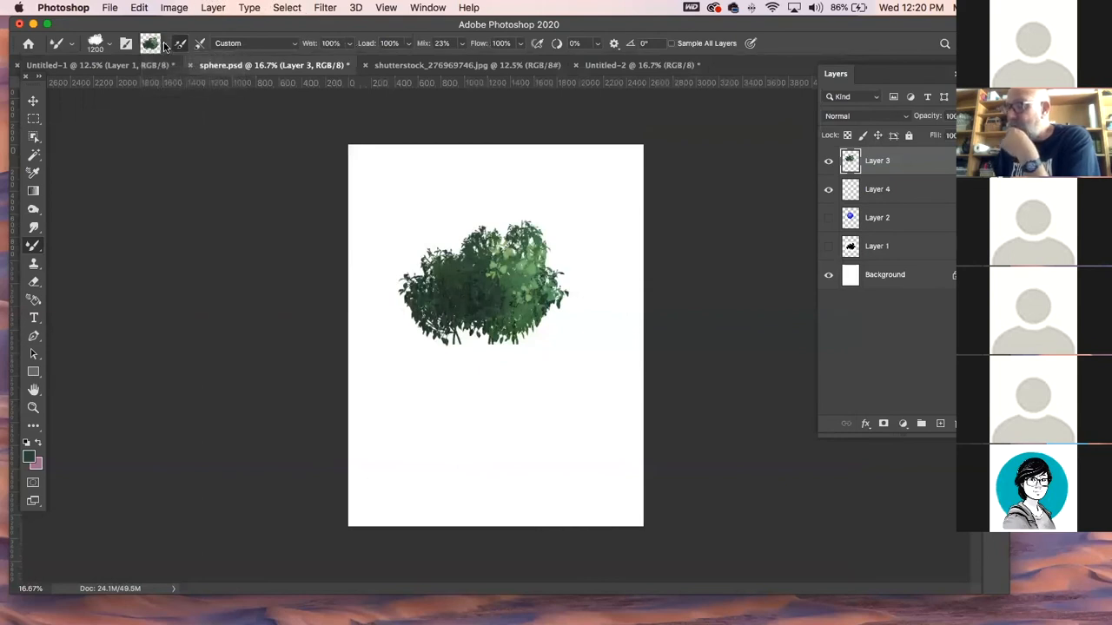
- Choose the vertical plant brush from the temple foliage set in the brush presets
{"action": "left_click", "coordinate": [108, 47]}
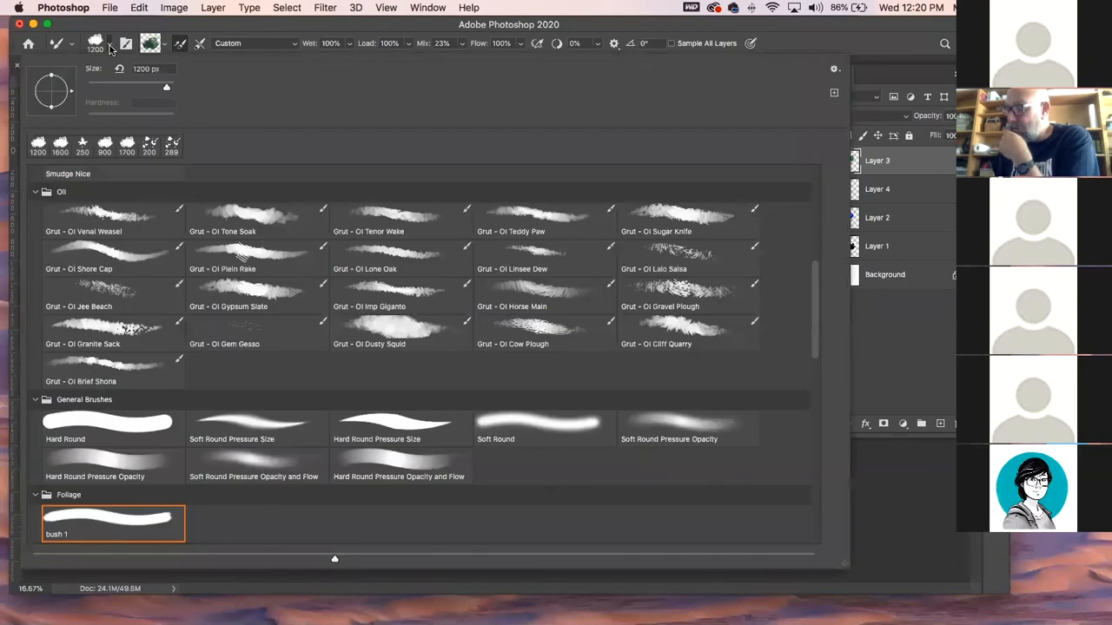
{"action": "scroll", "coordinate": [347, 465], "scroll_direction": "down", "scroll_amount": 5}
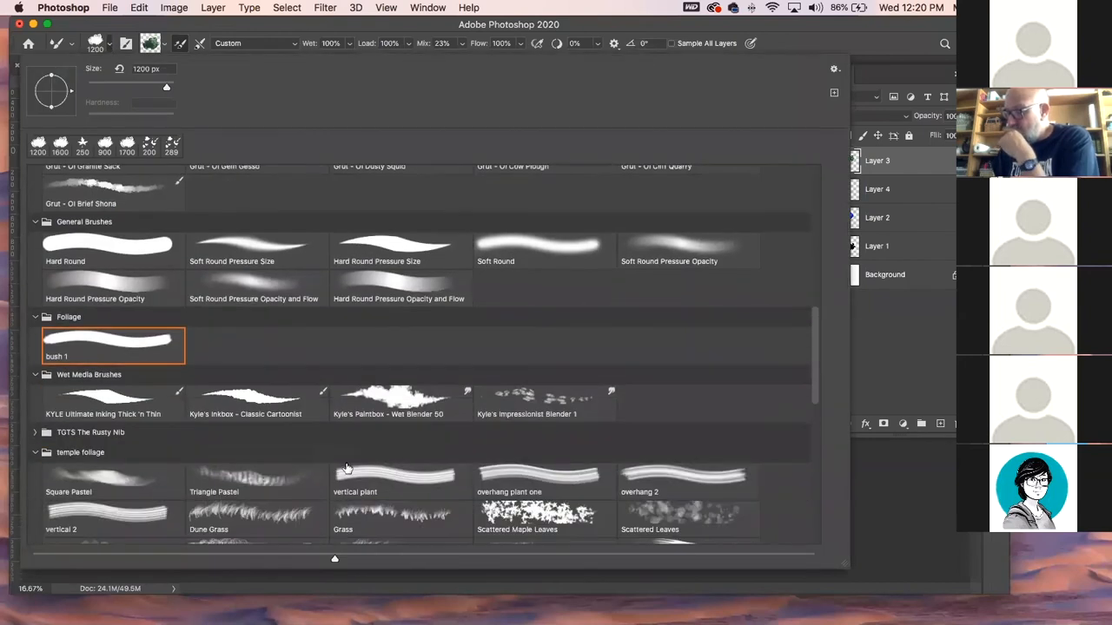
{"action": "scroll", "coordinate": [346, 469], "scroll_direction": "down", "scroll_amount": 2}
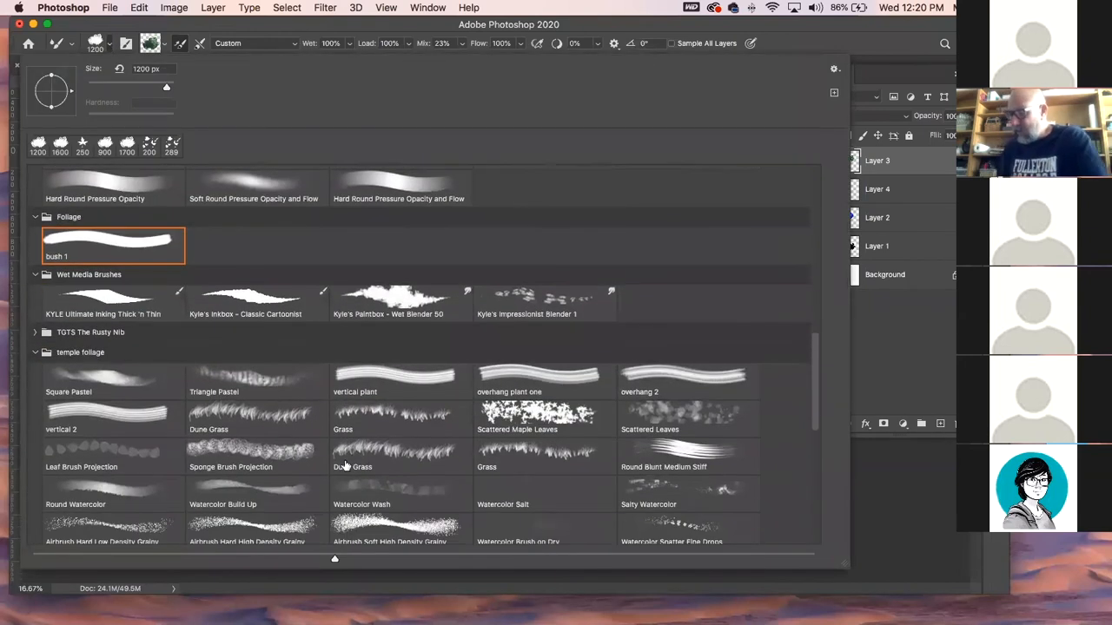
{"action": "scroll", "coordinate": [339, 464], "scroll_direction": "down", "scroll_amount": 2}
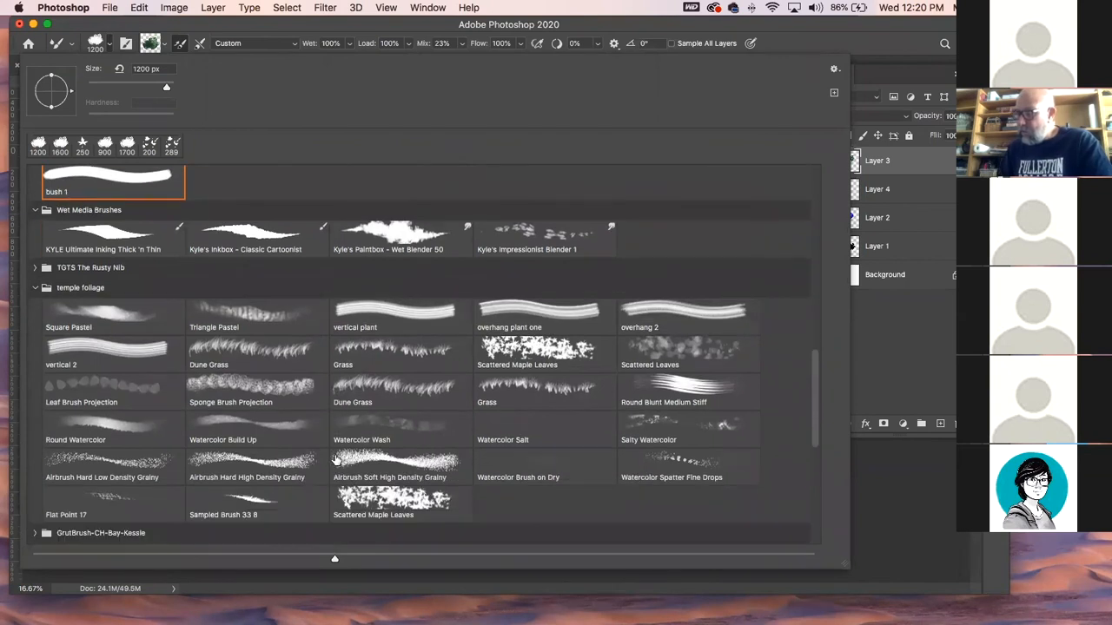
{"action": "scroll", "coordinate": [337, 460], "scroll_direction": "down", "scroll_amount": 2}
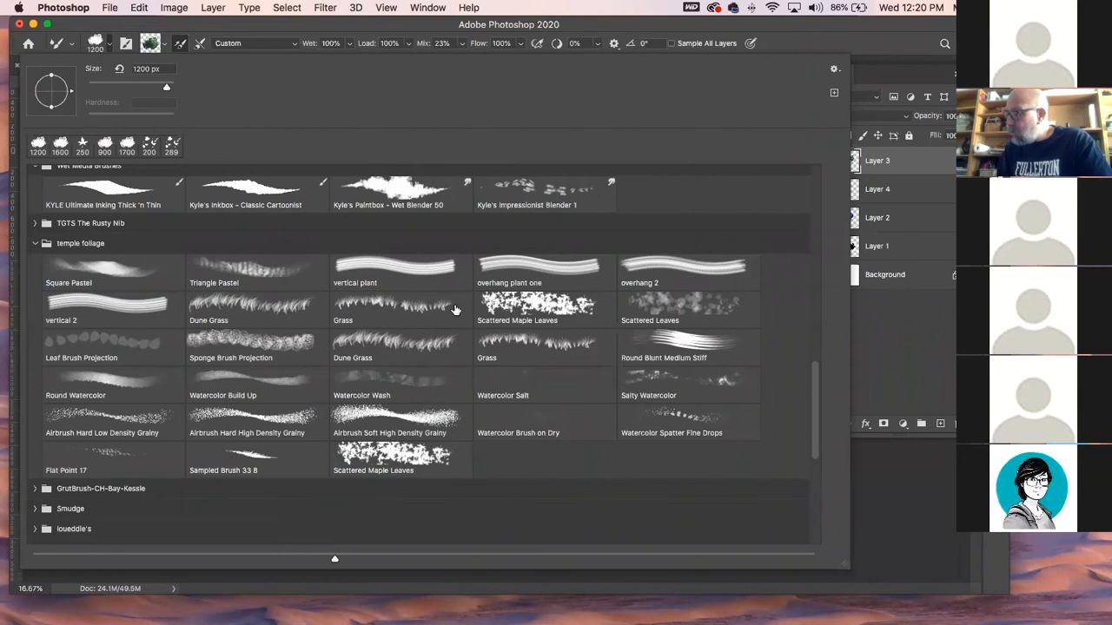
{"action": "left_click", "coordinate": [375, 273]}
- Shrink the vertical plant brush to 900 px, test-stamp it on sphere.psd, and undo
{"action": "key", "text": "Return"}
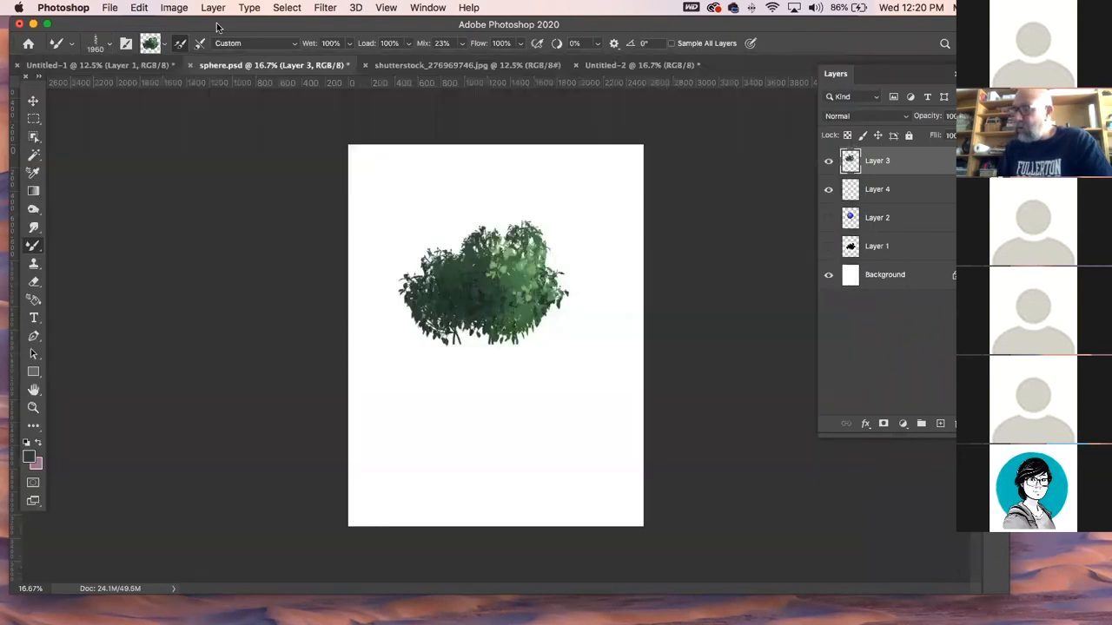
{"action": "key", "text": "bracketleft"}
{"action": "key", "text": "bracketleft"}
{"action": "key", "text": "bracketleft"}
{"action": "key", "text": "bracketleft"}
{"action": "key", "text": "bracketleft"}
{"action": "key", "text": "bracketleft"}
{"action": "key", "text": "bracketleft"}
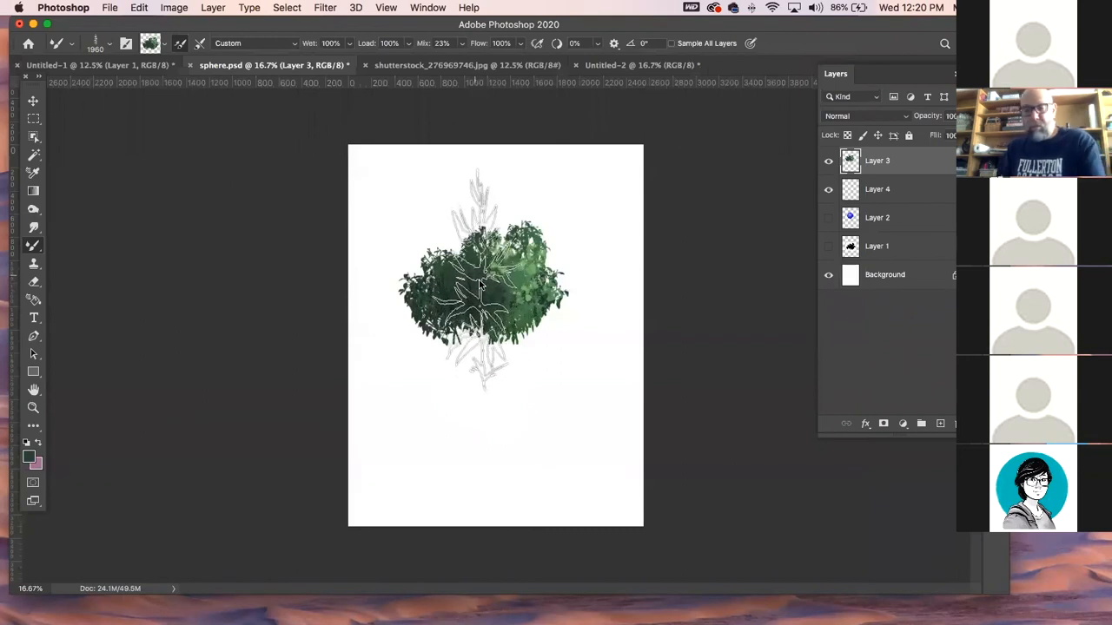
{"action": "key", "text": "bracketleft"}
{"action": "key", "text": "bracketleft"}
{"action": "key", "text": "bracketleft"}
{"action": "key", "text": "bracketleft"}
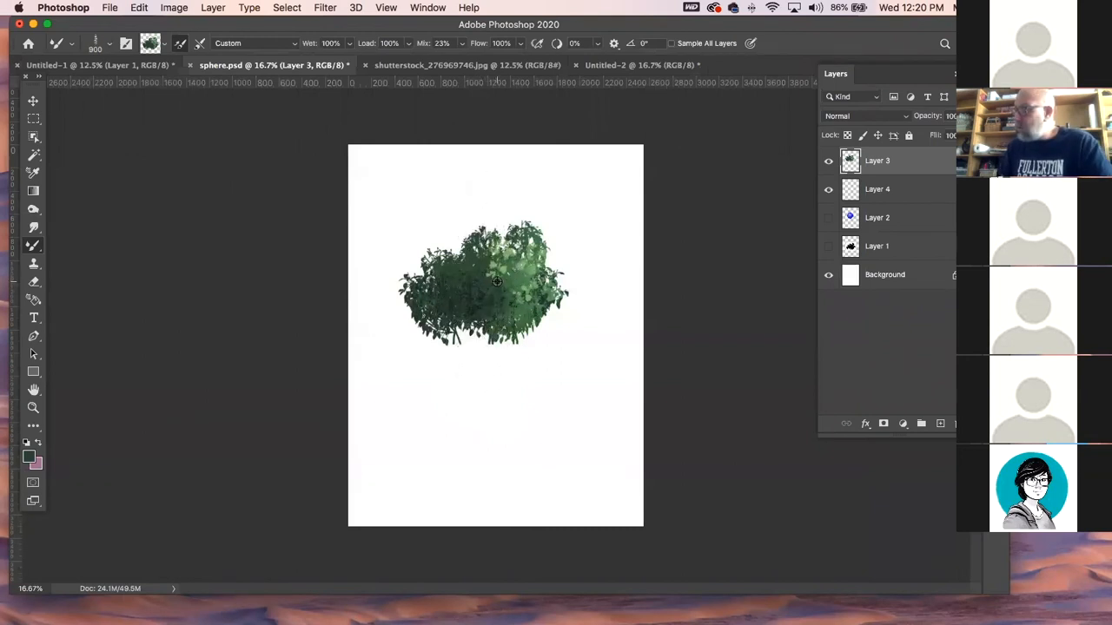
{"action": "left_click", "coordinate": [496, 281]}
{"action": "key", "text": "super+z"}
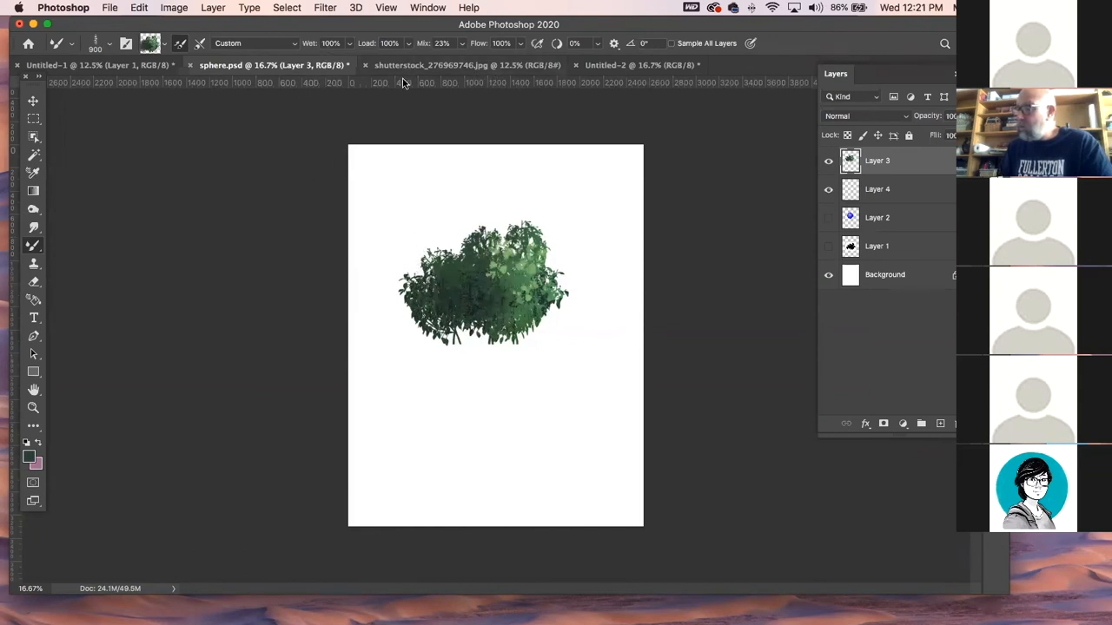
- On Untitled-1, stamp a row of green leafy stalks from the centre rightward
{"action": "left_click", "coordinate": [649, 66]}
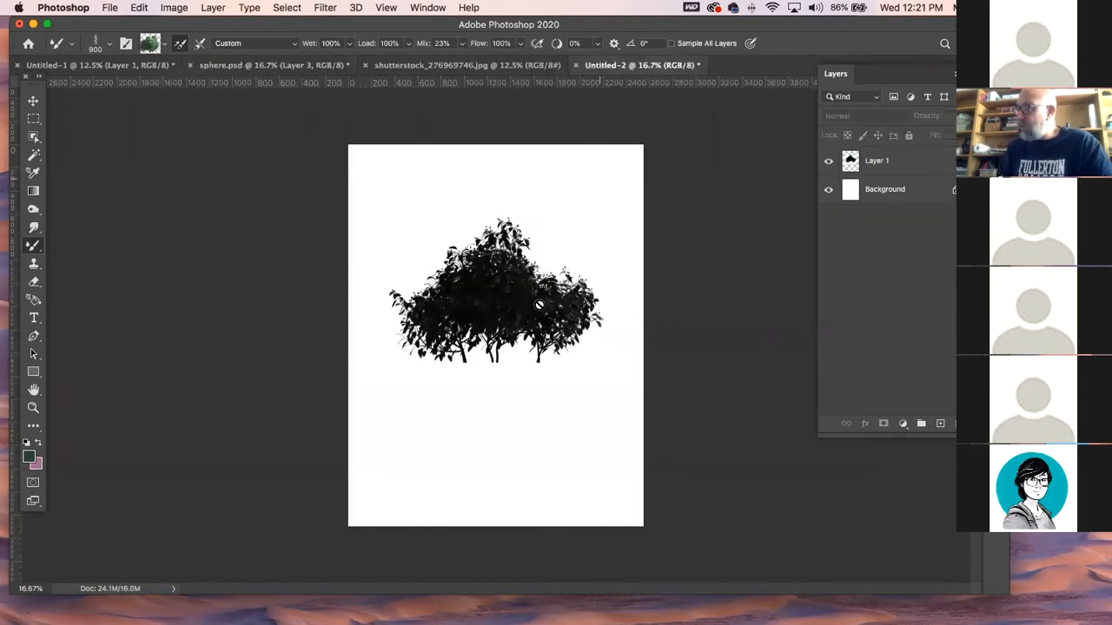
{"action": "left_click", "coordinate": [216, 66]}
{"action": "left_click", "coordinate": [133, 66]}
{"action": "left_click_drag", "start_coordinate": [407, 302], "coordinate": [419, 296]}
{"action": "left_click", "coordinate": [457, 303]}
{"action": "left_click", "coordinate": [485, 290]}
{"action": "left_click", "coordinate": [508, 334]}
{"action": "left_click", "coordinate": [549, 321]}
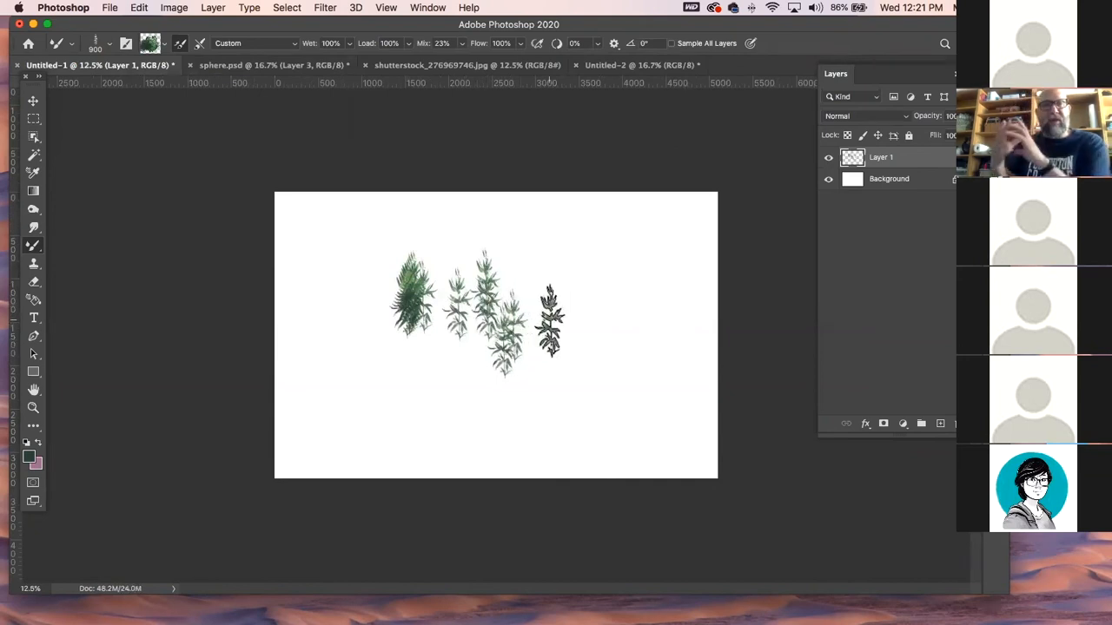
- Enlarge the brush to 2400 px and stamp a tall right plant plus overlapping left plants
{"action": "key", "text": "bracketright"}
{"action": "key", "text": "bracketright"}
{"action": "key", "text": "bracketright"}
{"action": "key", "text": "bracketright"}
{"action": "key", "text": "bracketright"}
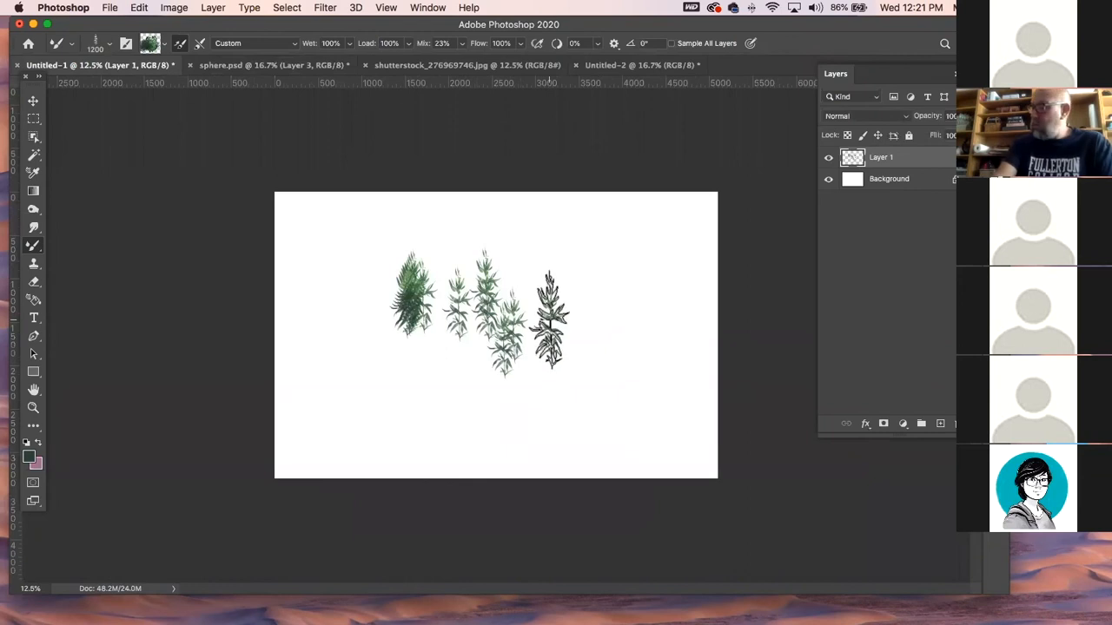
{"action": "key", "text": "bracketright"}
{"action": "key", "text": "bracketright"}
{"action": "key", "text": "bracketright"}
{"action": "key", "text": "bracketright"}
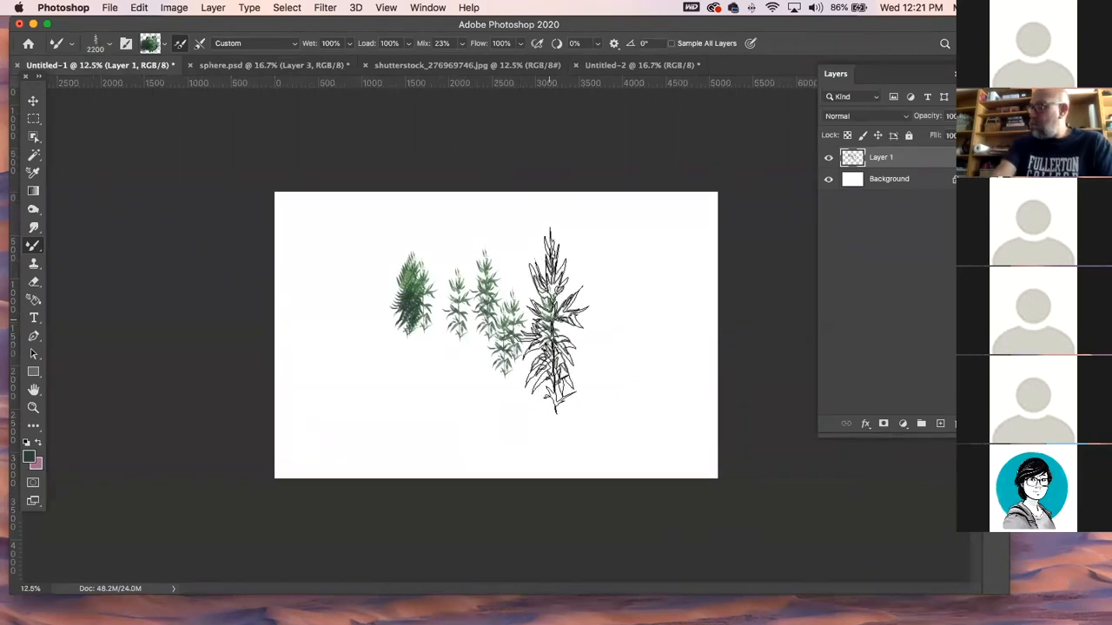
{"action": "left_click", "coordinate": [621, 317]}
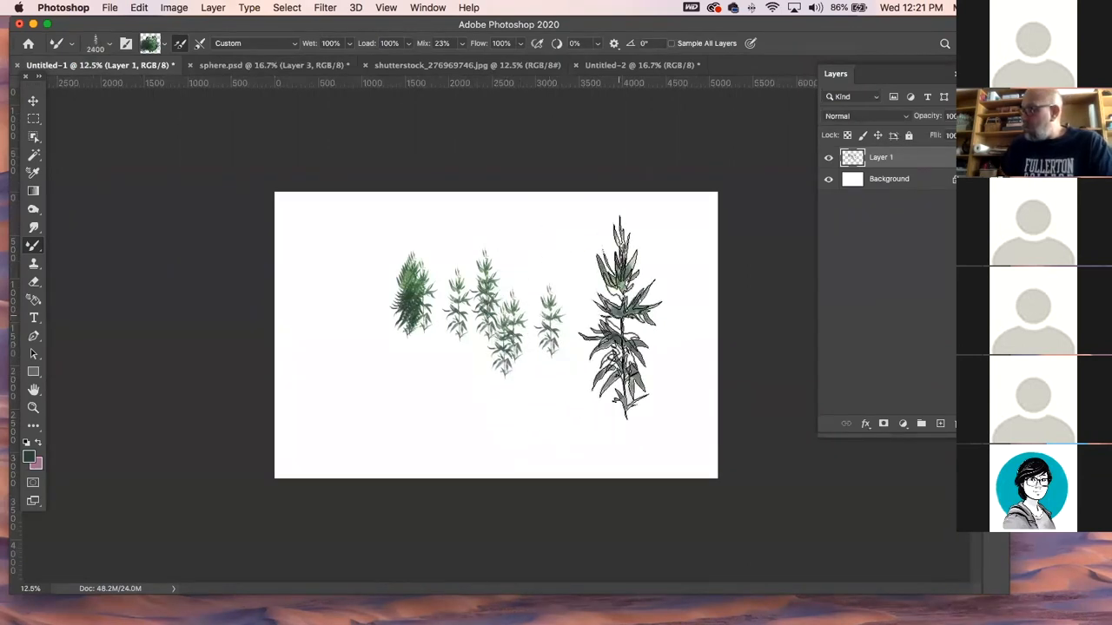
{"action": "left_click", "coordinate": [350, 338]}
{"action": "left_click", "coordinate": [372, 314]}
{"action": "left_click", "coordinate": [378, 345]}
{"action": "left_click", "coordinate": [413, 346]}
{"action": "left_click", "coordinate": [549, 326]}
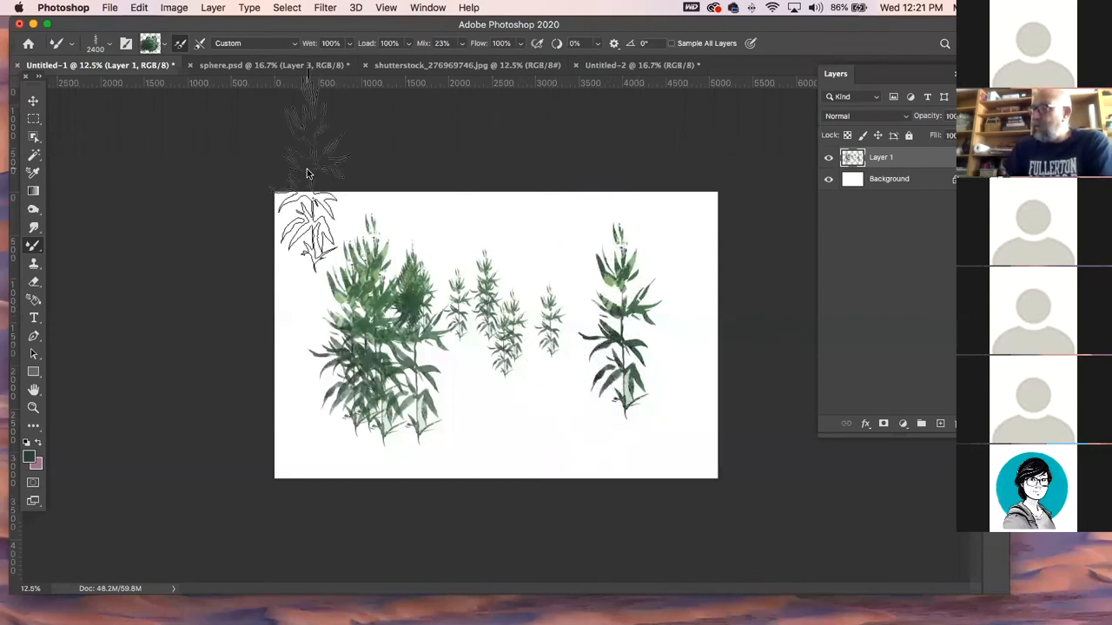
- Stamp three mauve plant stalks among the green ones, then select all and delete them
{"action": "left_click", "coordinate": [37, 443]}
{"action": "mouse_move", "coordinate": [491, 278]}
{"action": "left_mouse_down"}
{"action": "mouse_move", "coordinate": [535, 294]}
{"action": "mouse_move", "coordinate": [562, 345]}
{"action": "mouse_move", "coordinate": [465, 370]}
{"action": "mouse_move", "coordinate": [458, 313]}
{"action": "mouse_move", "coordinate": [397, 345]}
{"action": "mouse_move", "coordinate": [332, 335]}
{"action": "mouse_move", "coordinate": [324, 293]}
{"action": "mouse_move", "coordinate": [317, 347]}
{"action": "left_mouse_up"}
{"action": "left_click", "coordinate": [686, 305]}
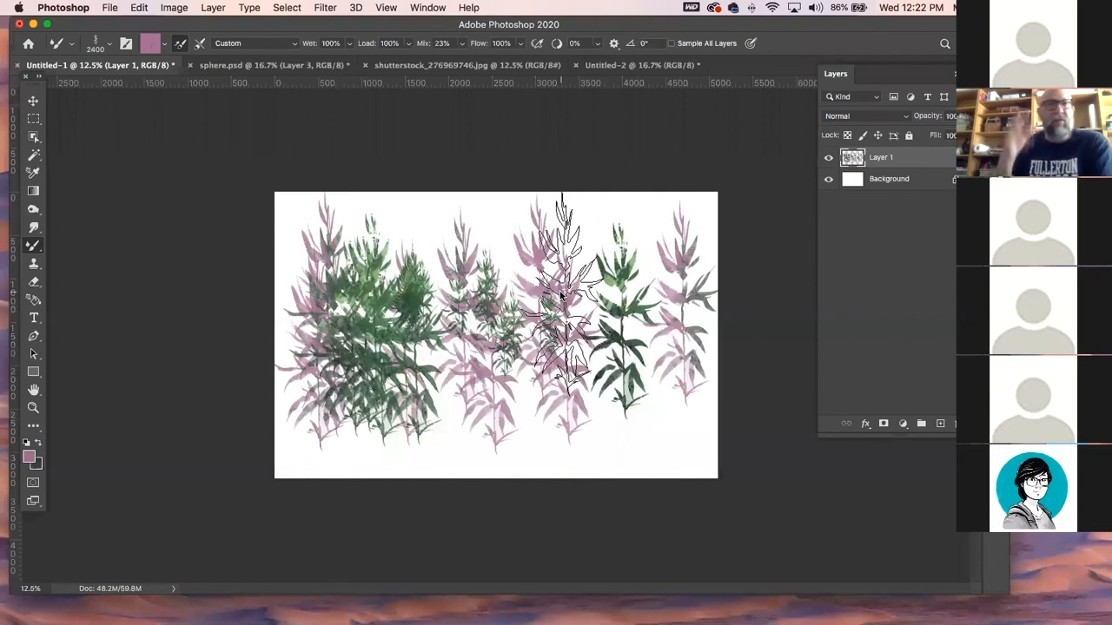
{"action": "left_click", "coordinate": [560, 295]}
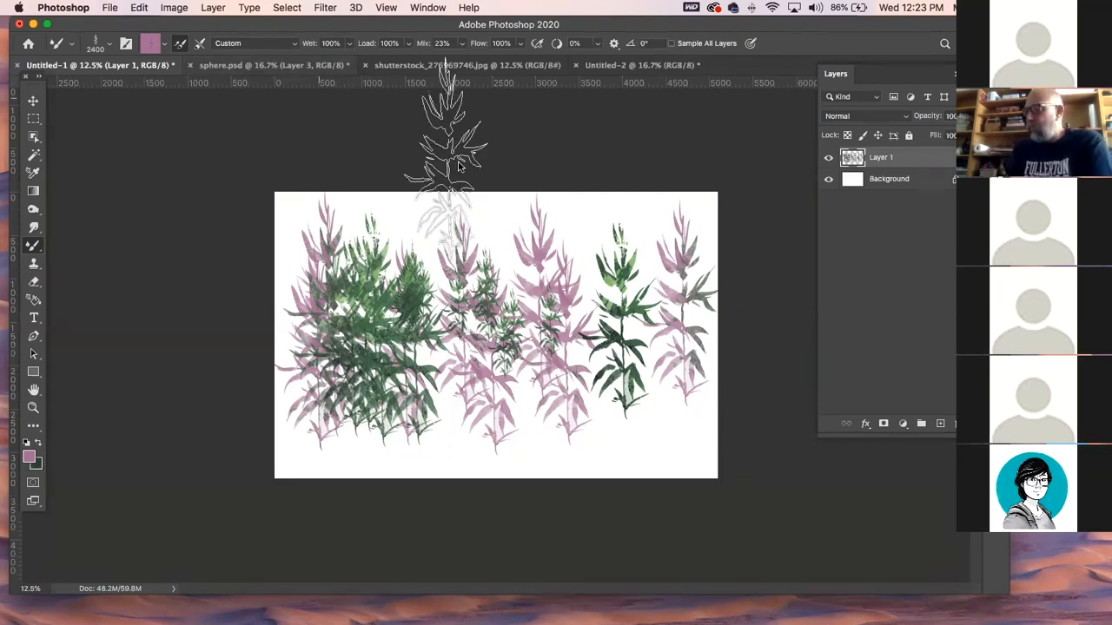
{"action": "key", "text": "super+a"}
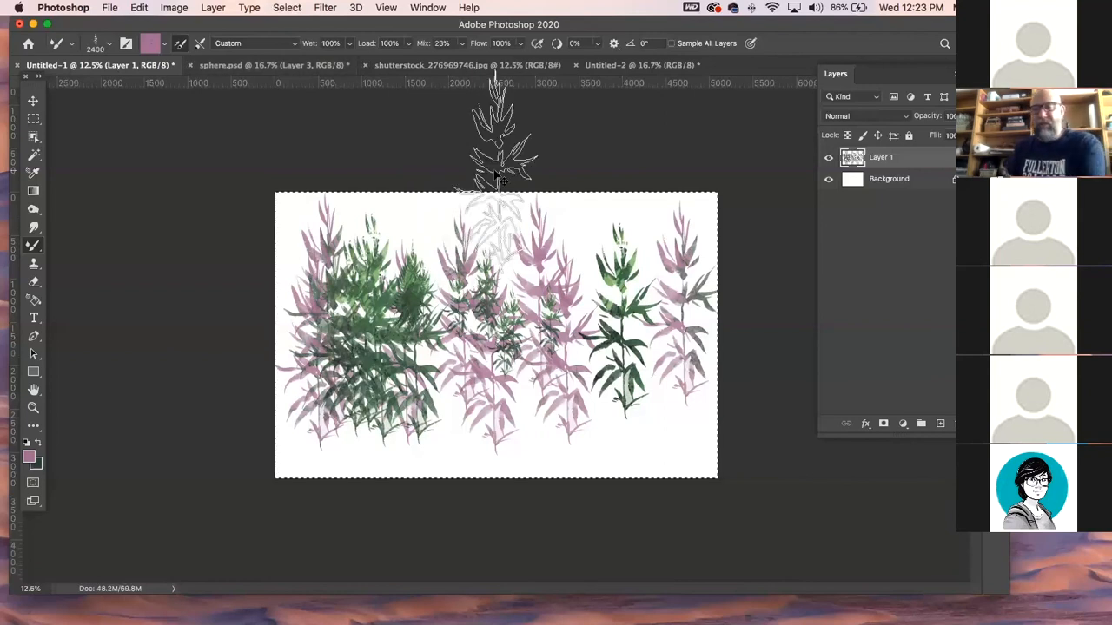
{"action": "key", "text": "Delete"}
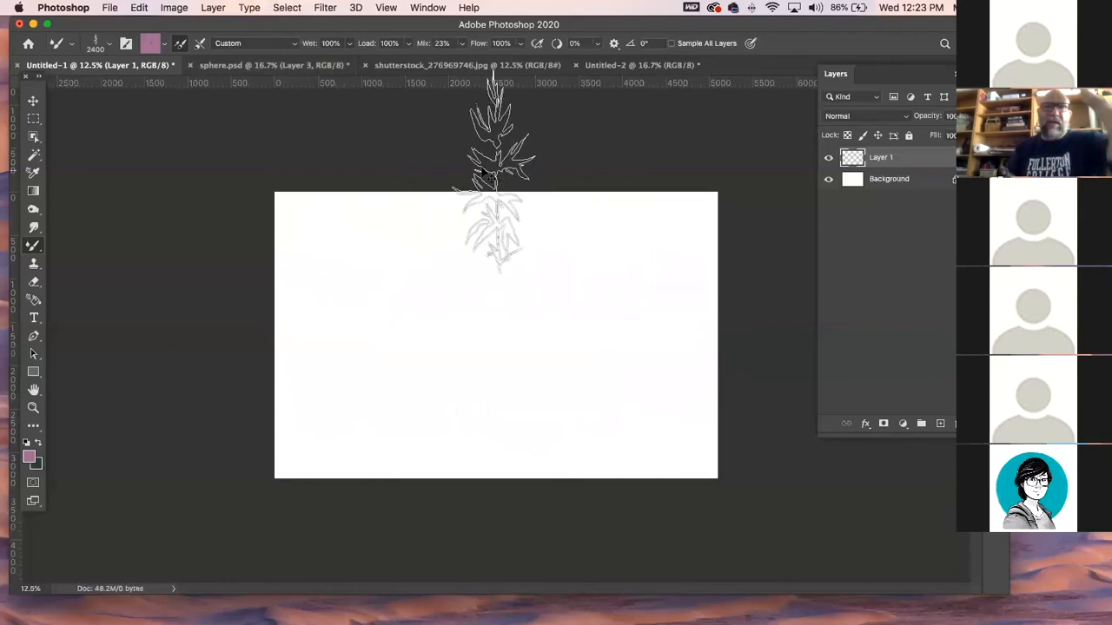
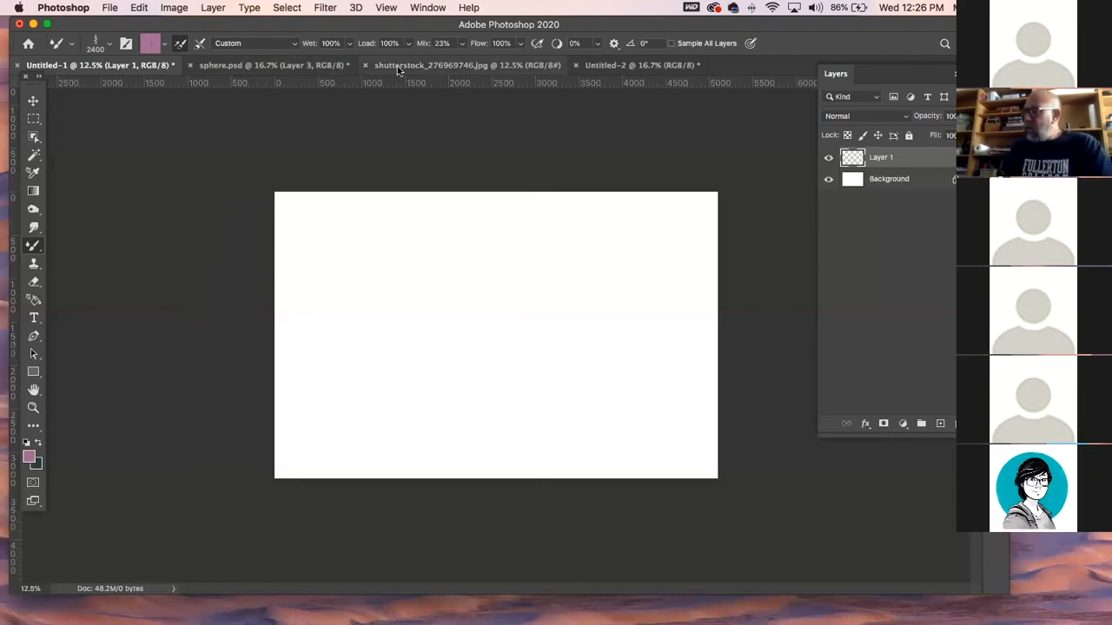
- On sphere.psd, pick the bush 1 brush from the Foliage presets for the Mixer Brush
{"action": "left_click", "coordinate": [223, 69]}
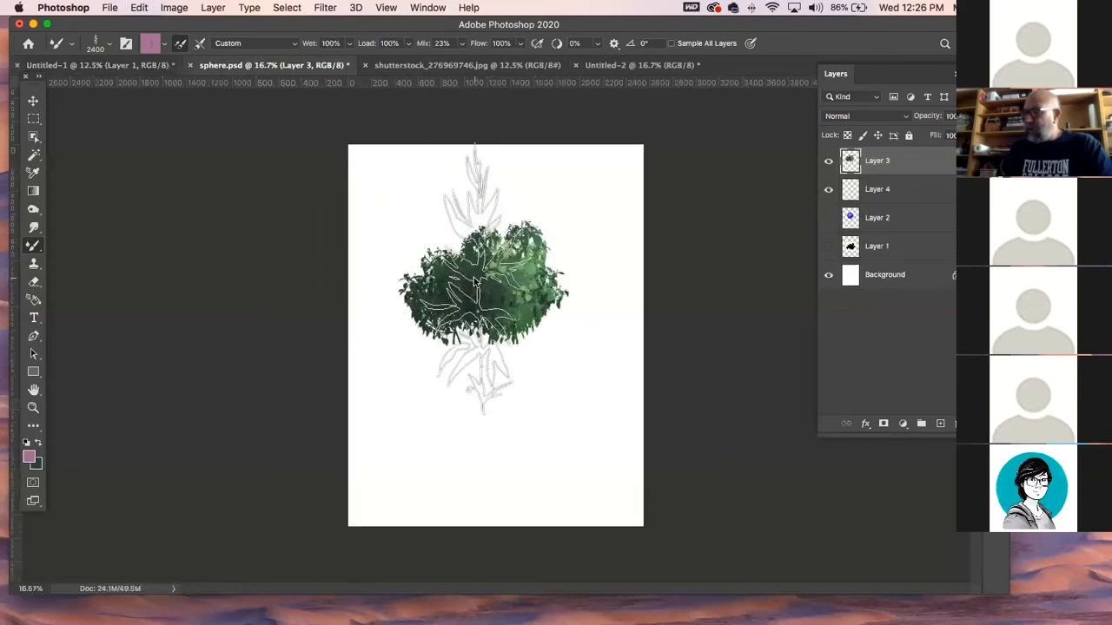
{"action": "left_click", "coordinate": [109, 44]}
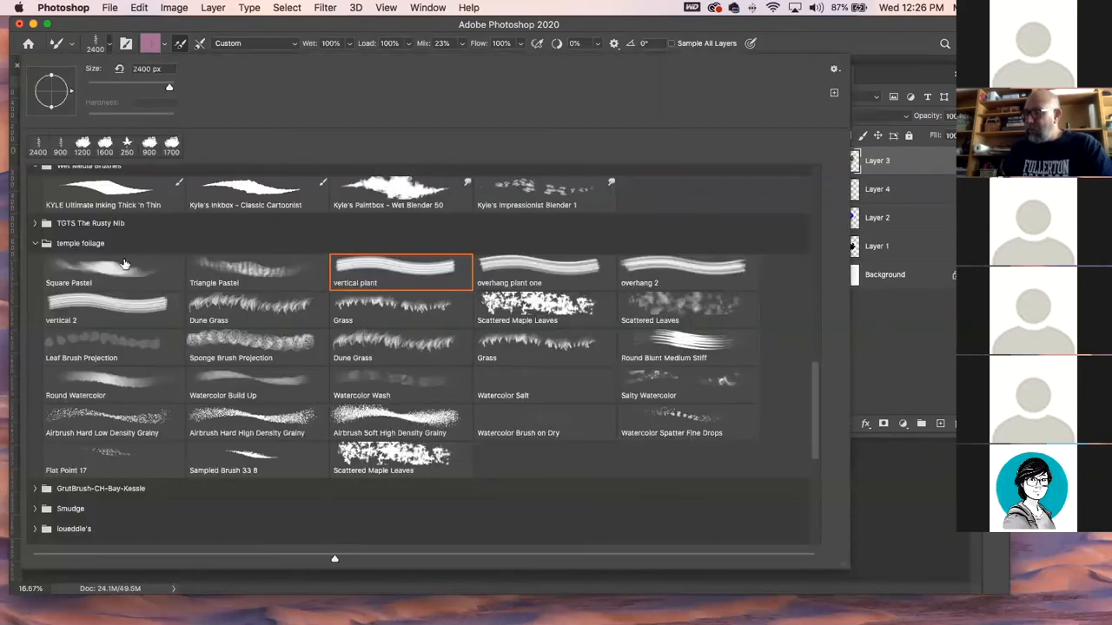
{"action": "left_click", "coordinate": [37, 244]}
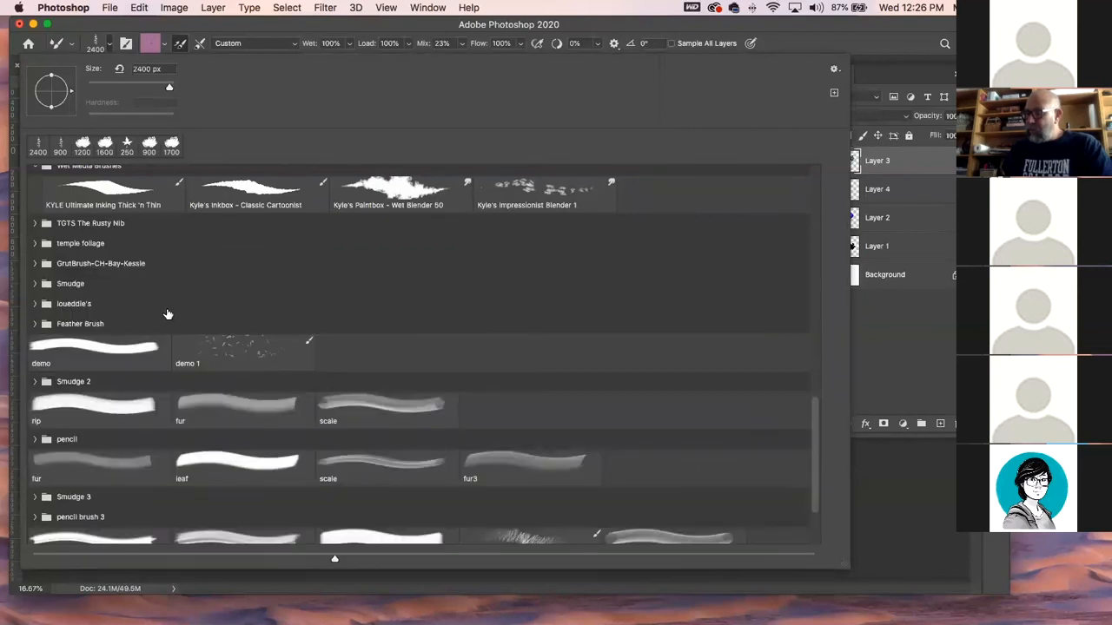
{"action": "scroll", "coordinate": [167, 314], "scroll_direction": "down", "scroll_amount": 2}
{"action": "scroll", "coordinate": [167, 315], "scroll_direction": "up", "scroll_amount": 5}
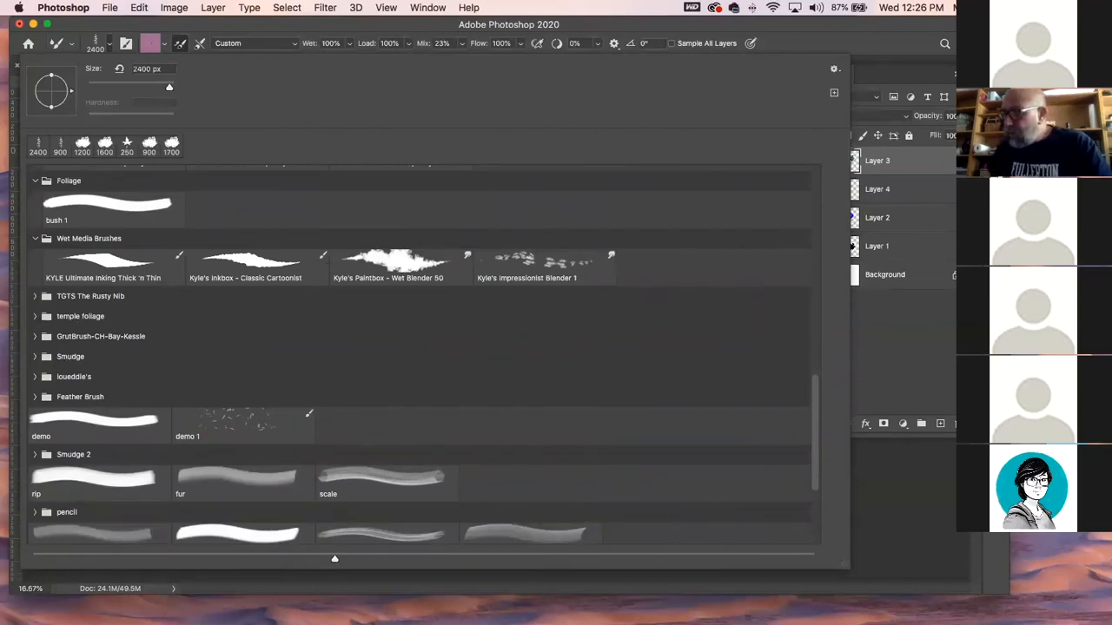
{"action": "left_click", "coordinate": [105, 206]}
- Enlarge the brush, turn on Sample All Layers, and load it from the bush; then view Untitled-2 and the reference
{"action": "left_click", "coordinate": [185, 29]}
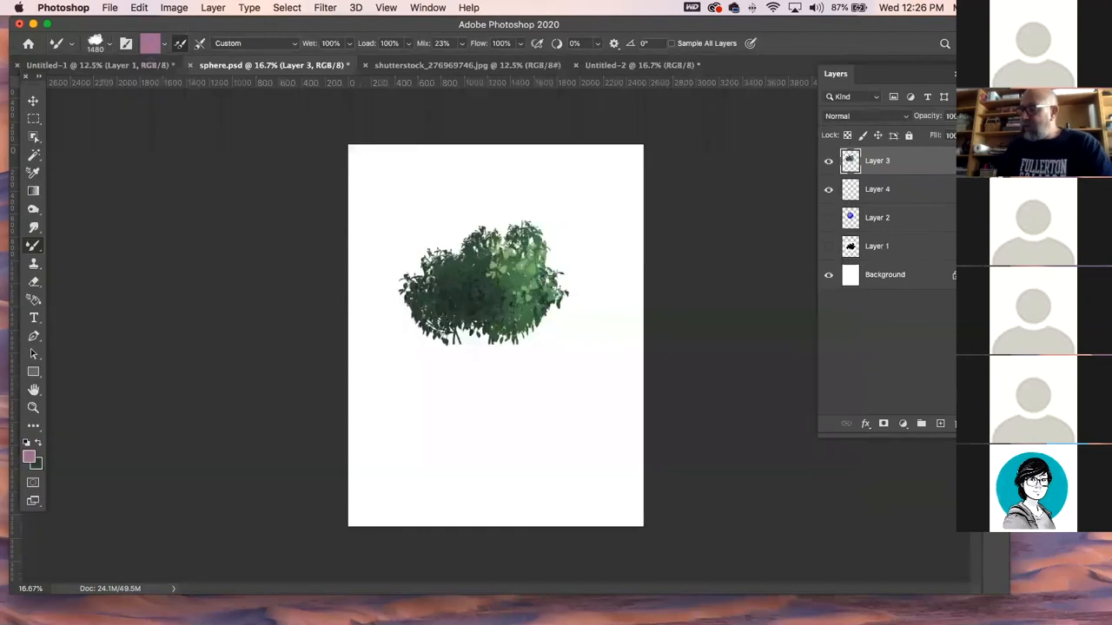
{"action": "key", "text": "bracketright"}
{"action": "key", "text": "bracketright"}
{"action": "key", "text": "bracketright"}
{"action": "key", "text": "bracketright"}
{"action": "key", "text": "bracketright"}
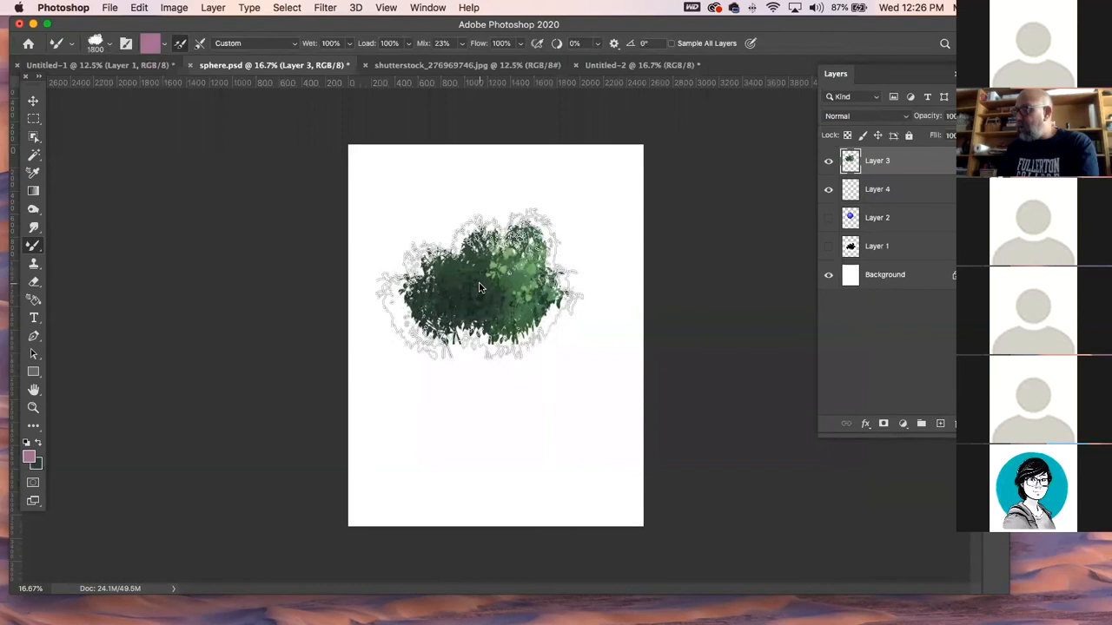
{"action": "left_click", "coordinate": [672, 43]}
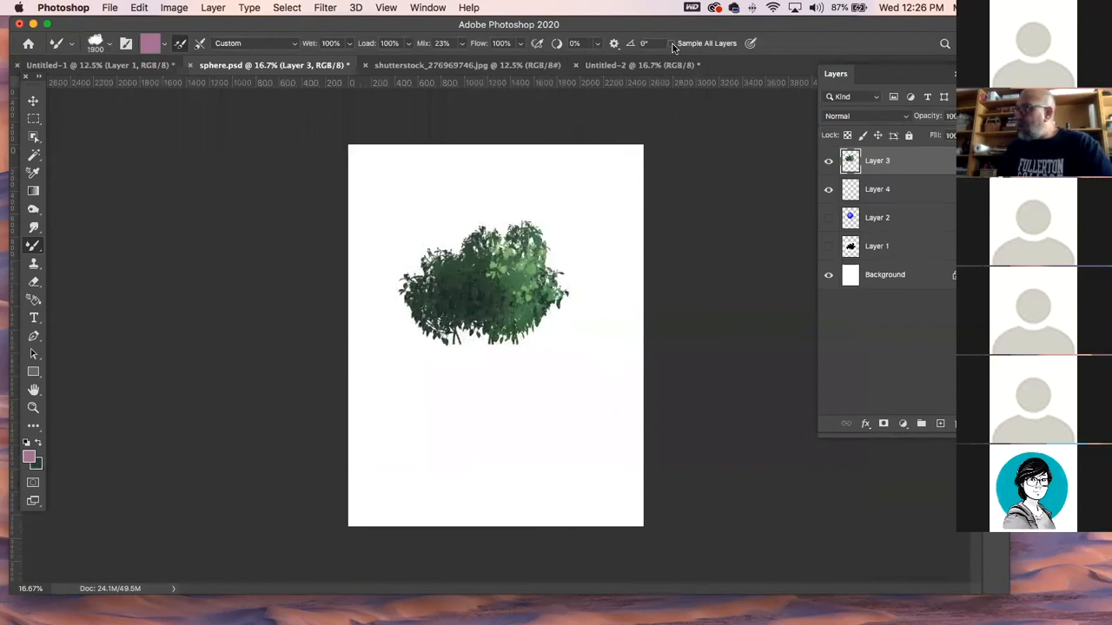
{"action": "left_click", "coordinate": [490, 277], "text": "alt"}
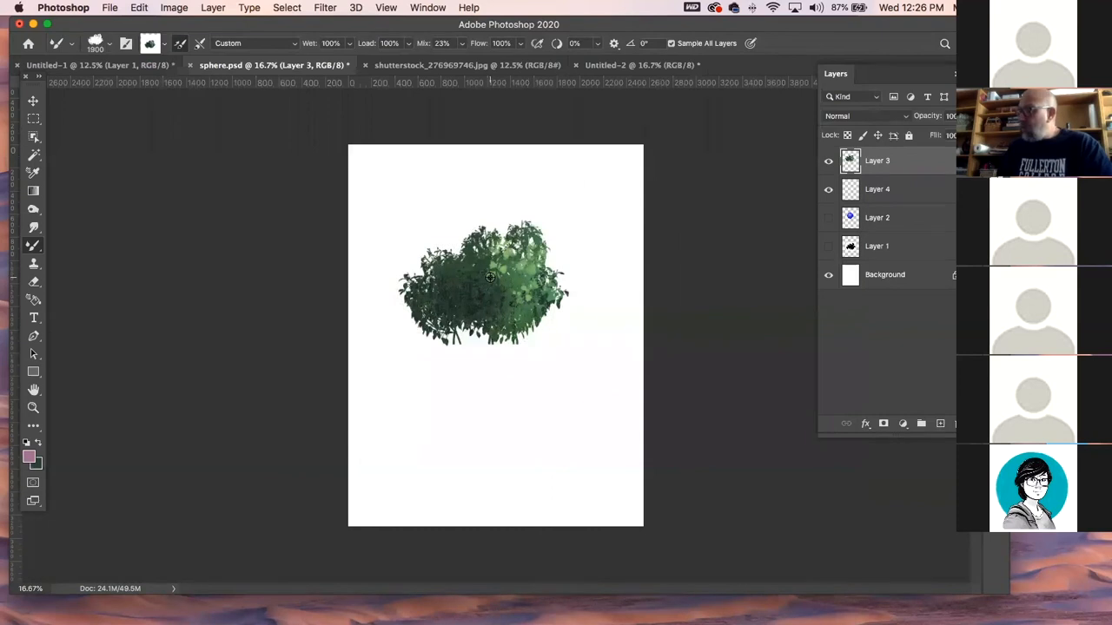
{"action": "left_click", "coordinate": [601, 68]}
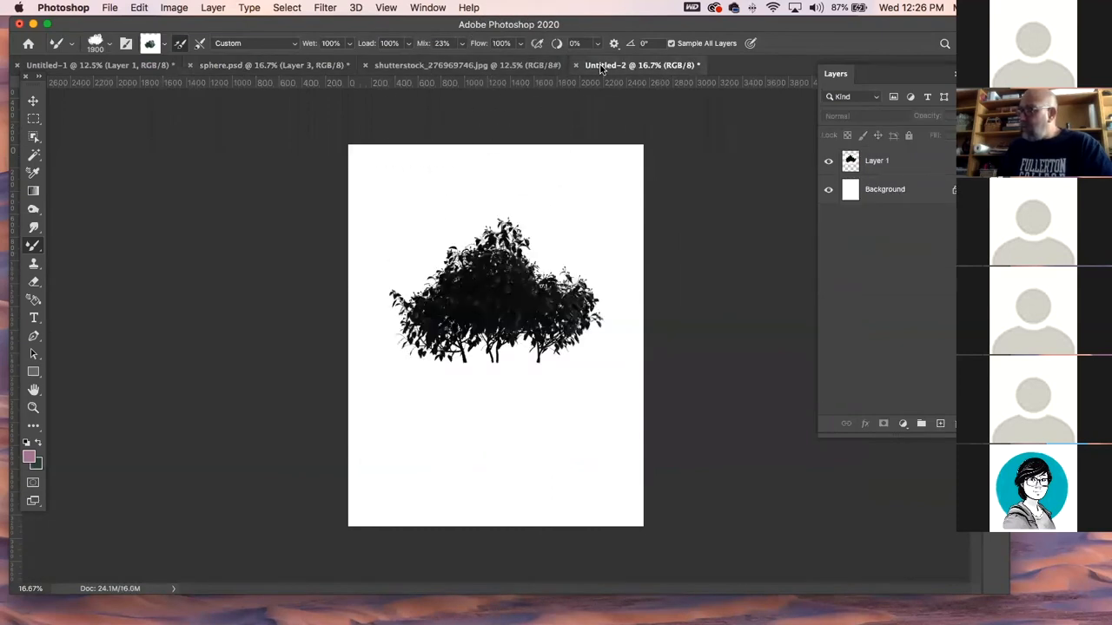
{"action": "left_click", "coordinate": [491, 66]}
- Paint the sampled bush foliage onto the blank Untitled-1 canvas, briefly checking Outlook
{"action": "left_click", "coordinate": [128, 67]}
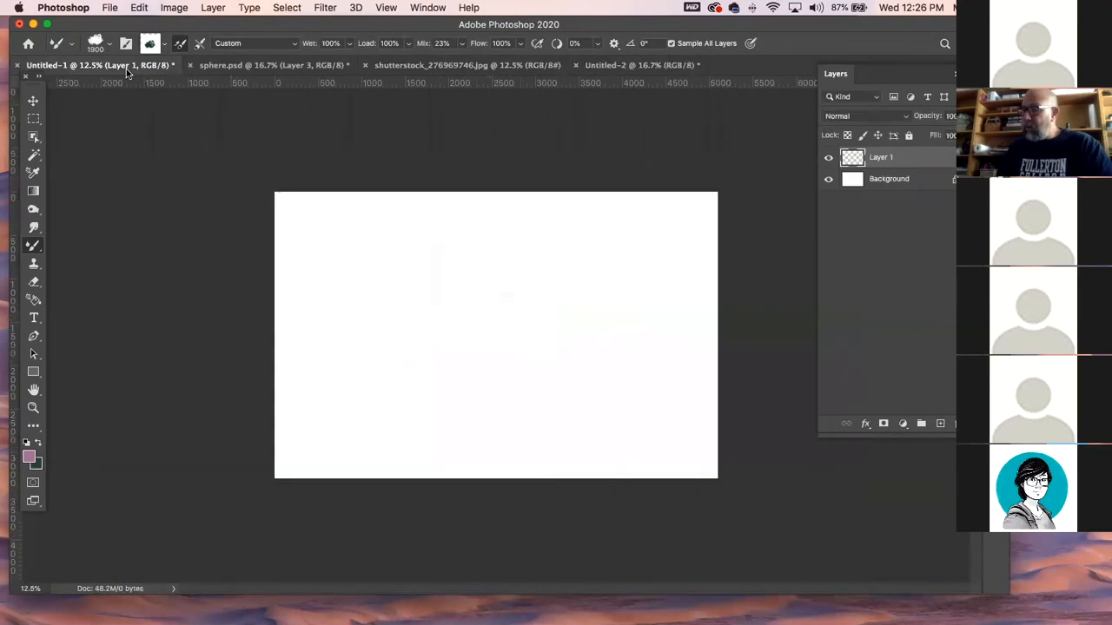
{"action": "mouse_move", "coordinate": [513, 275]}
{"action": "left_mouse_down"}
{"action": "mouse_move", "coordinate": [432, 305]}
{"action": "mouse_move", "coordinate": [556, 267]}
{"action": "mouse_move", "coordinate": [550, 303]}
{"action": "mouse_move", "coordinate": [469, 344]}
{"action": "mouse_move", "coordinate": [538, 348]}
{"action": "left_mouse_up"}
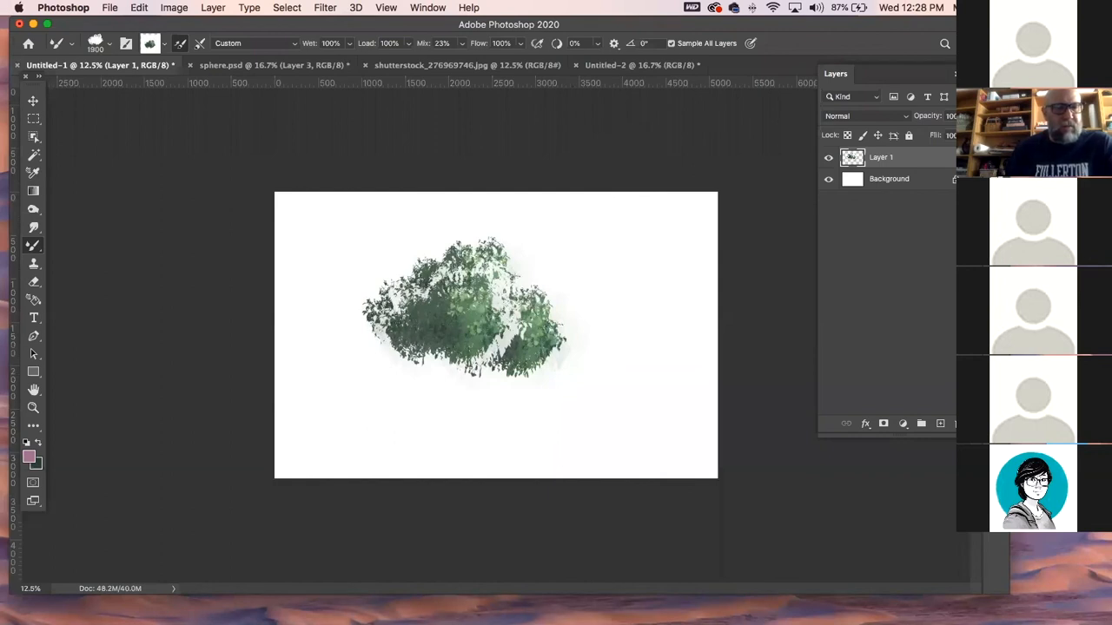
{"action": "key", "text": "super+Tab"}
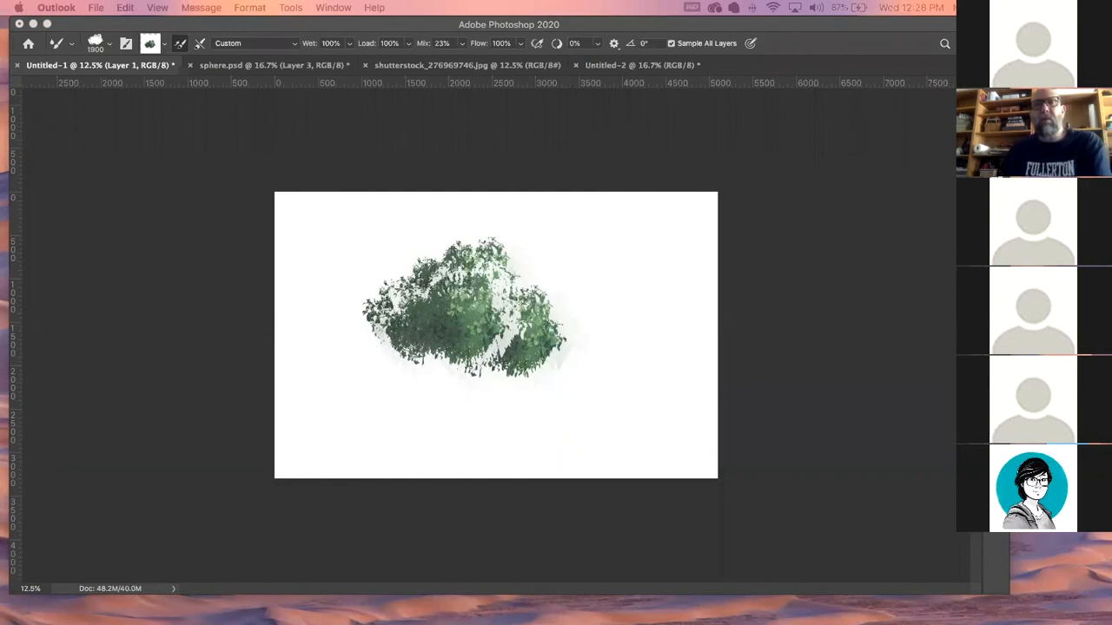
{"action": "key", "text": "super+Tab"}
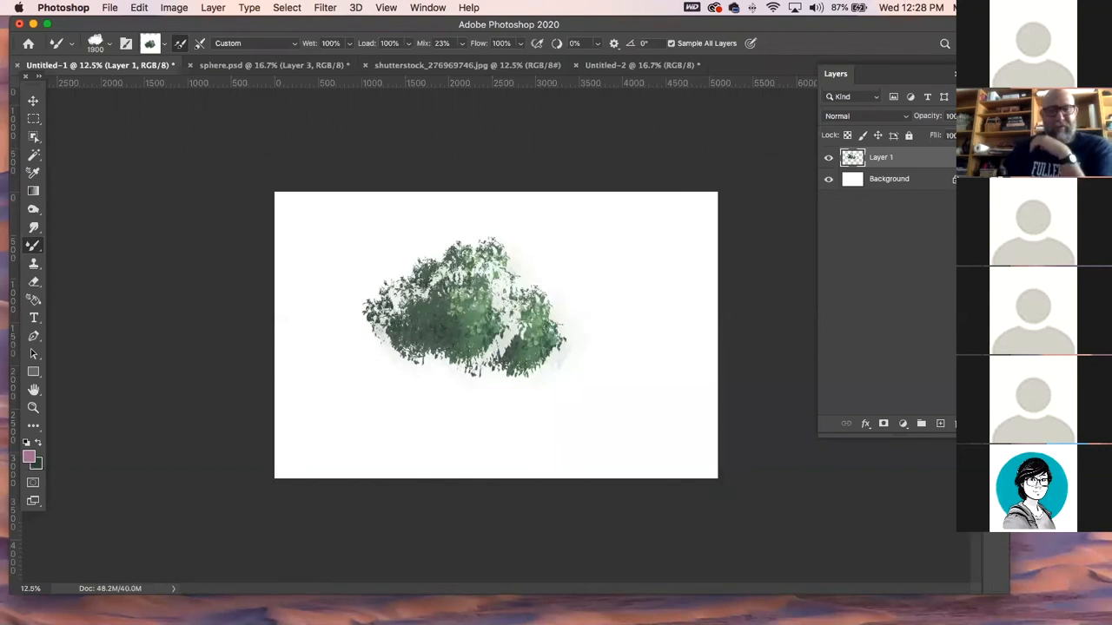
- Check Messages, return to Photoshop, then bring the Photos app to the front
{"action": "key", "text": "super+Tab"}
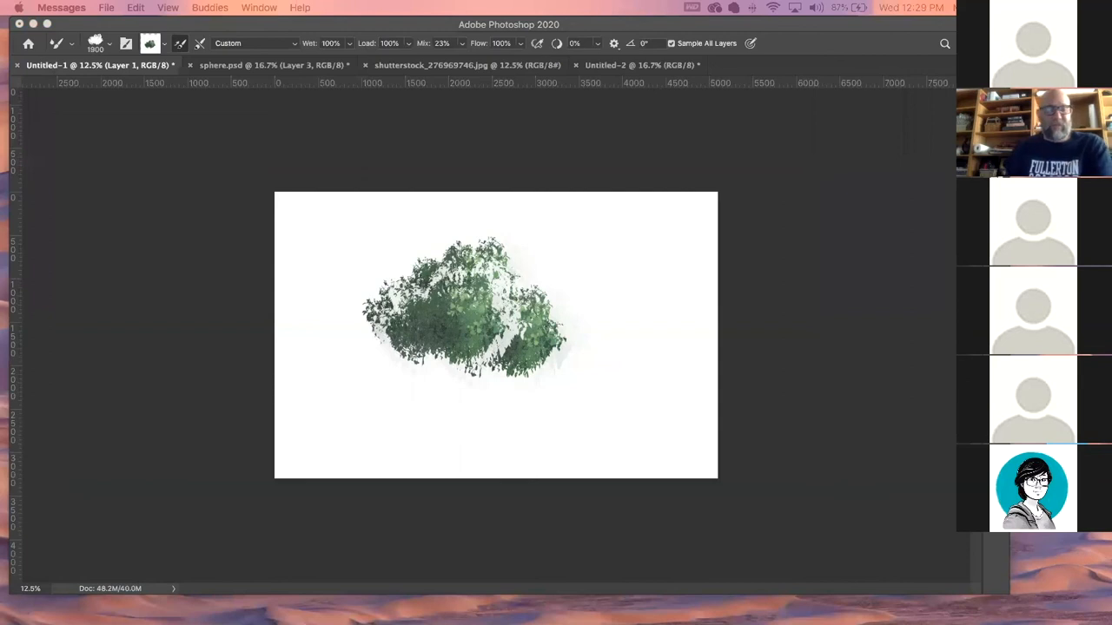
{"action": "key", "text": "super+Tab"}
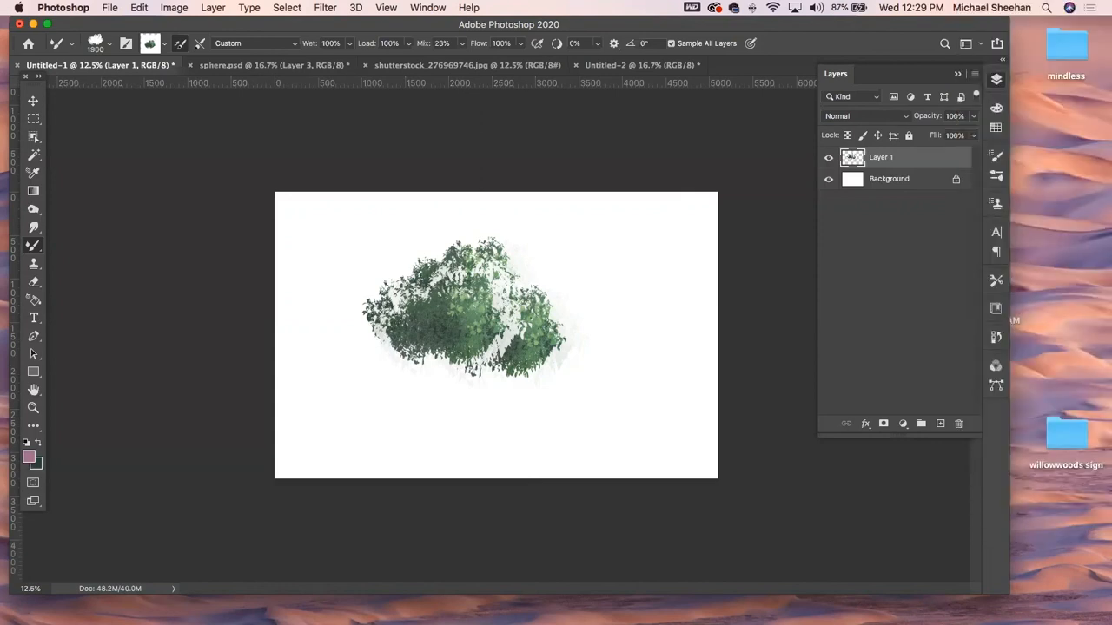
{"action": "key", "text": "super+Tab"}
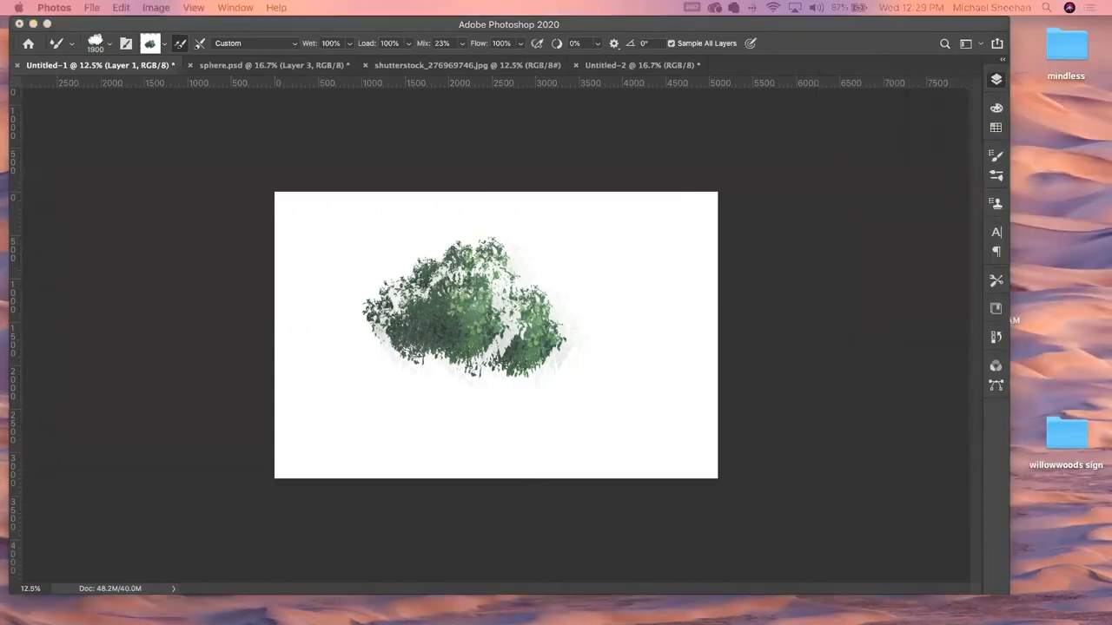
{"action": "left_click_drag", "start_coordinate": [0, 179], "coordinate": [322, 33]}
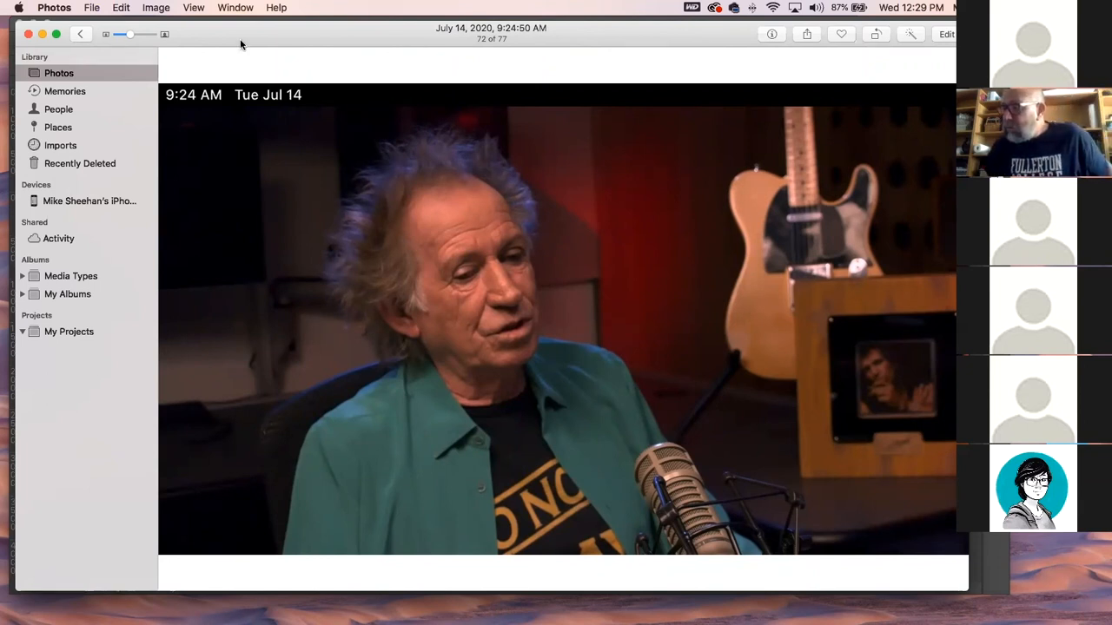
{"action": "left_click_drag", "start_coordinate": [241, 42], "coordinate": [0, 82]}
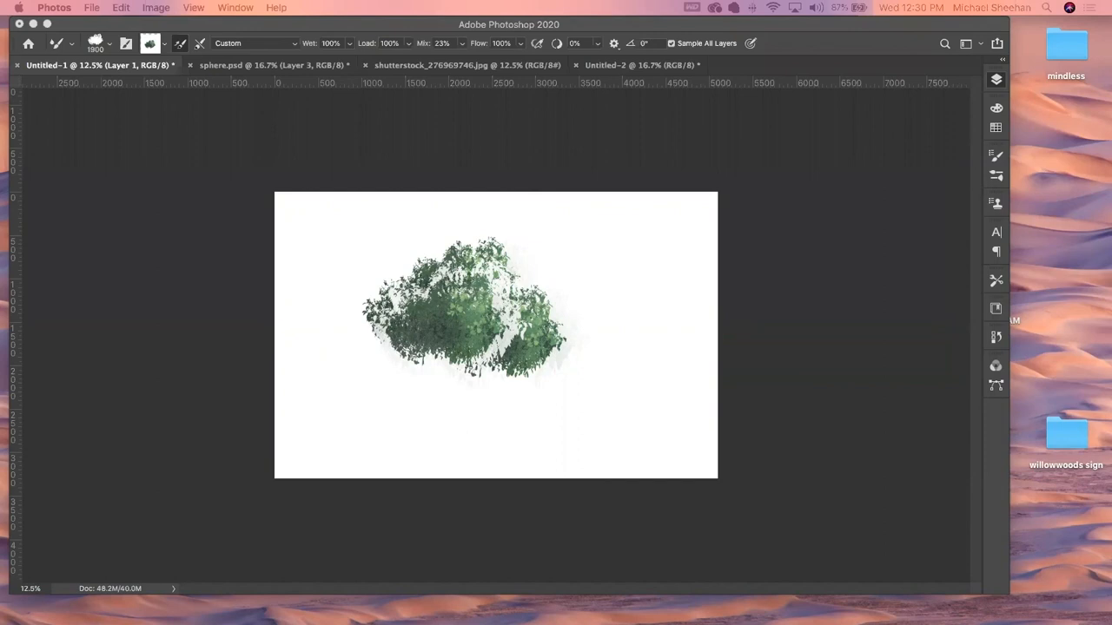
- Leave Photos, check Messages briefly, then bring Photoshop back to the front on Untitled-1
{"action": "key", "text": "super+Tab"}
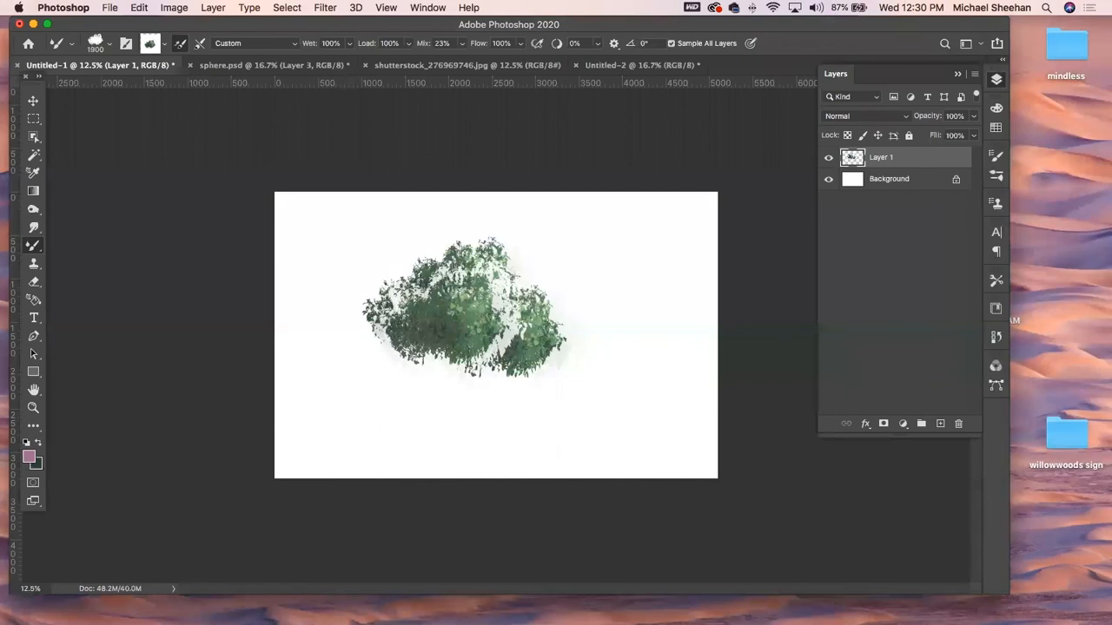
{"action": "key", "text": "super+Tab"}
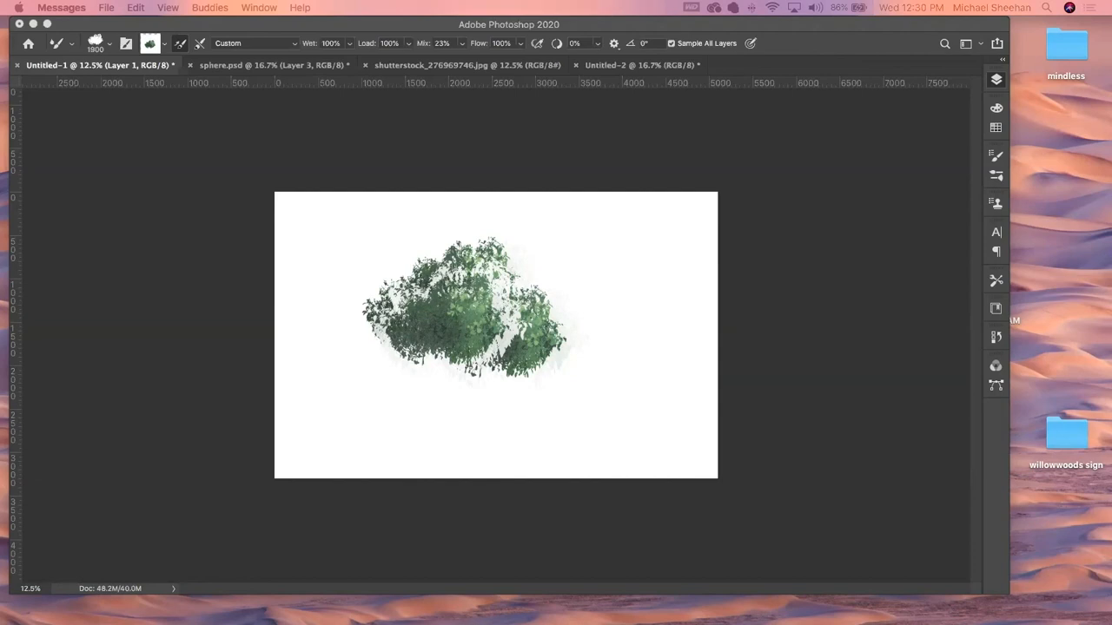
{"action": "key", "text": "super+Tab"}
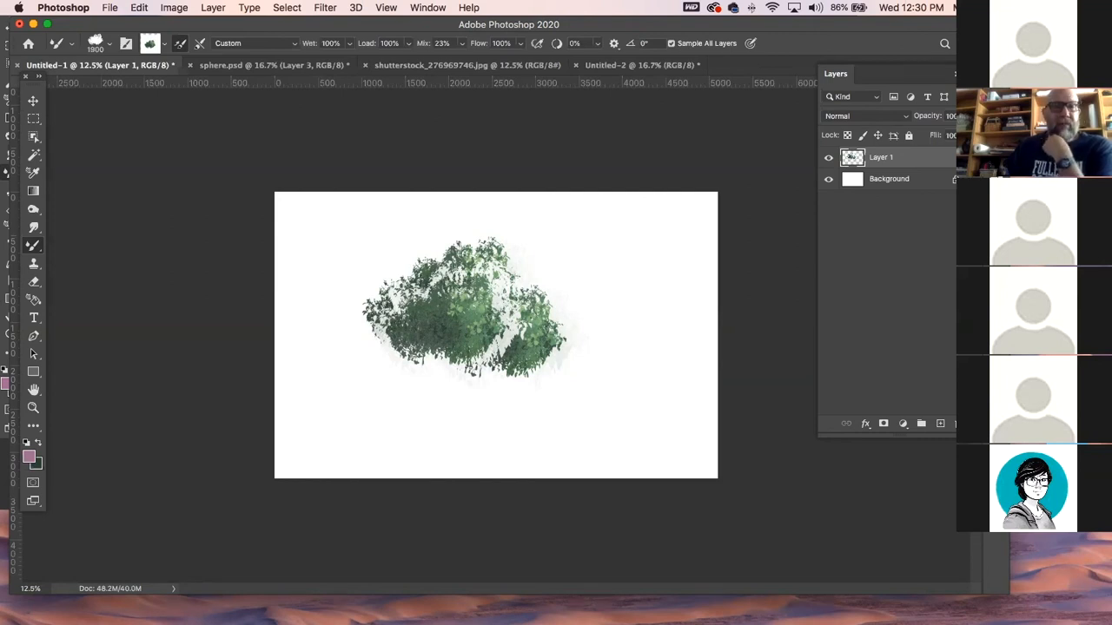
{"action": "key", "text": "super+Tab"}
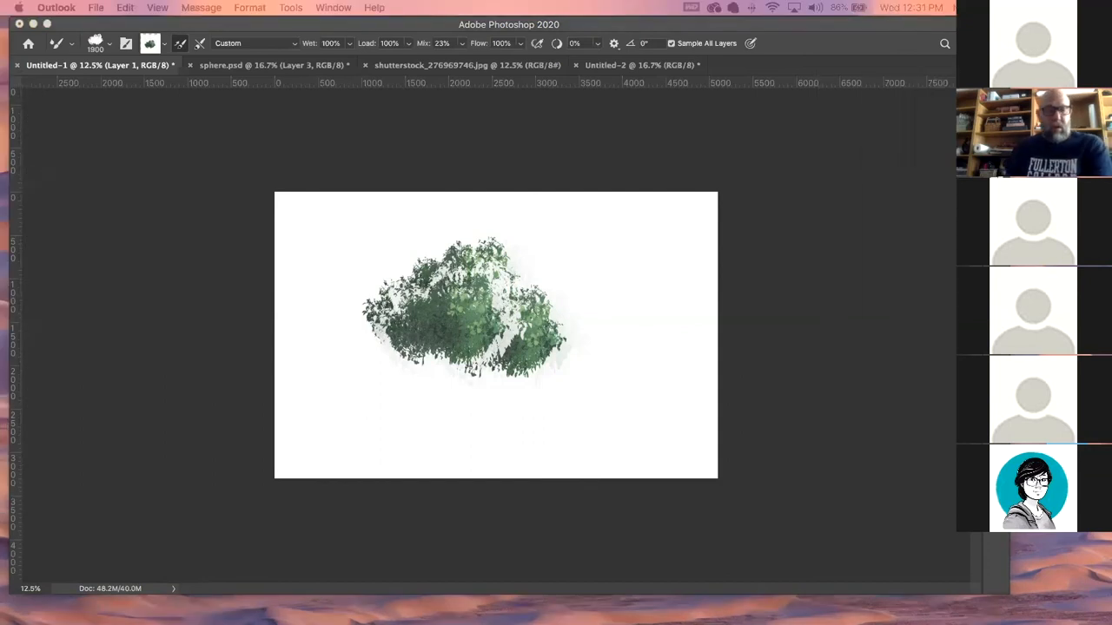
{"action": "key", "text": "super+Tab"}
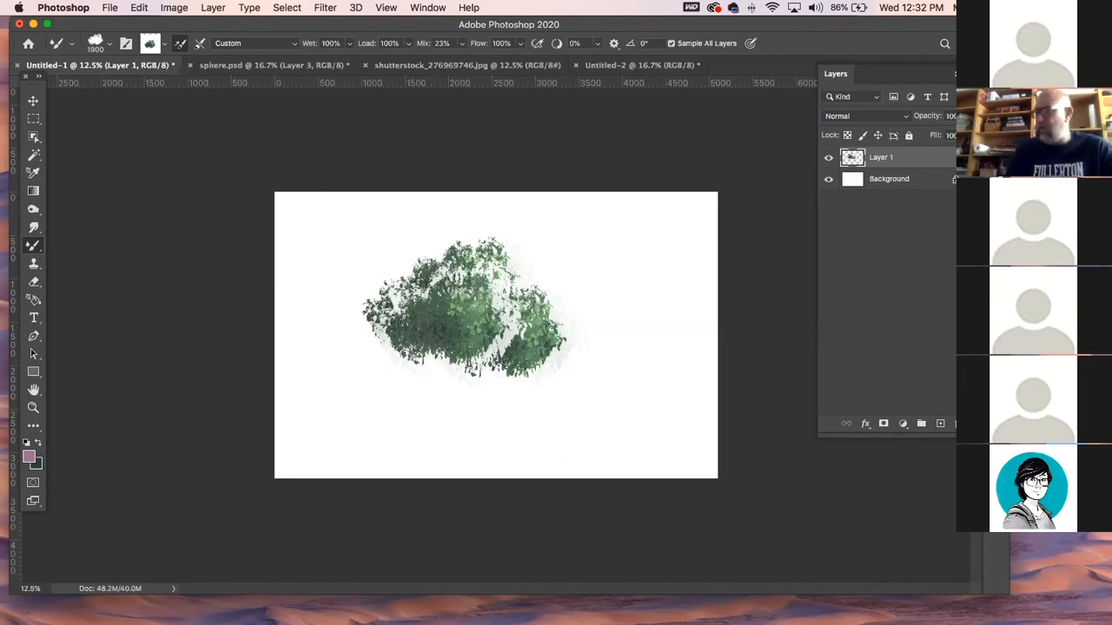
{"action": "left_click", "coordinate": [243, 14]}
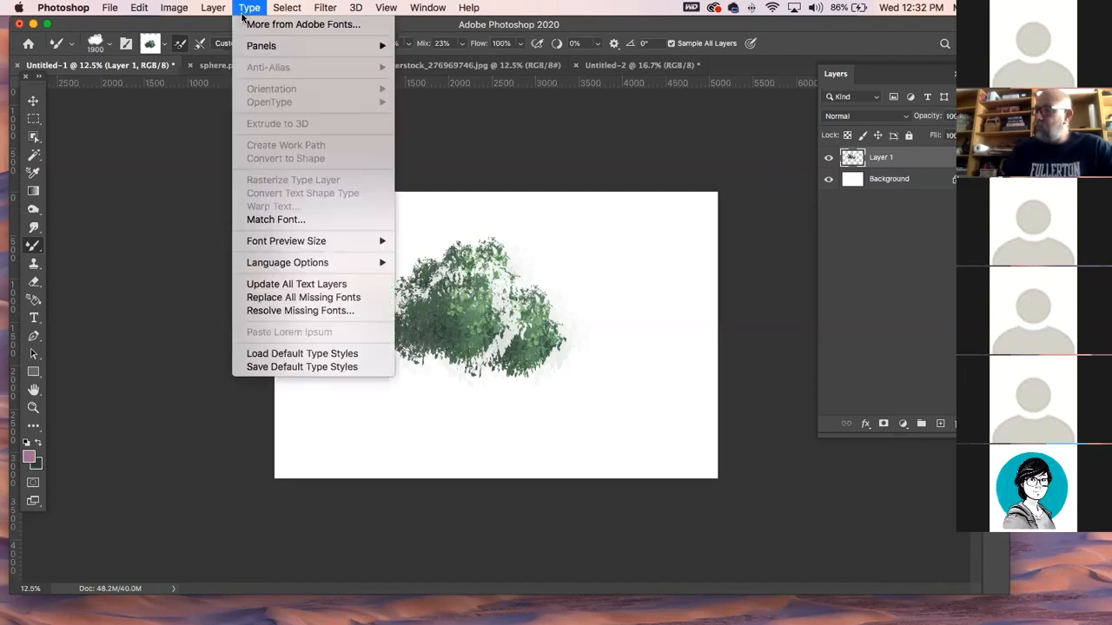
{"action": "left_click", "coordinate": [244, 16]}
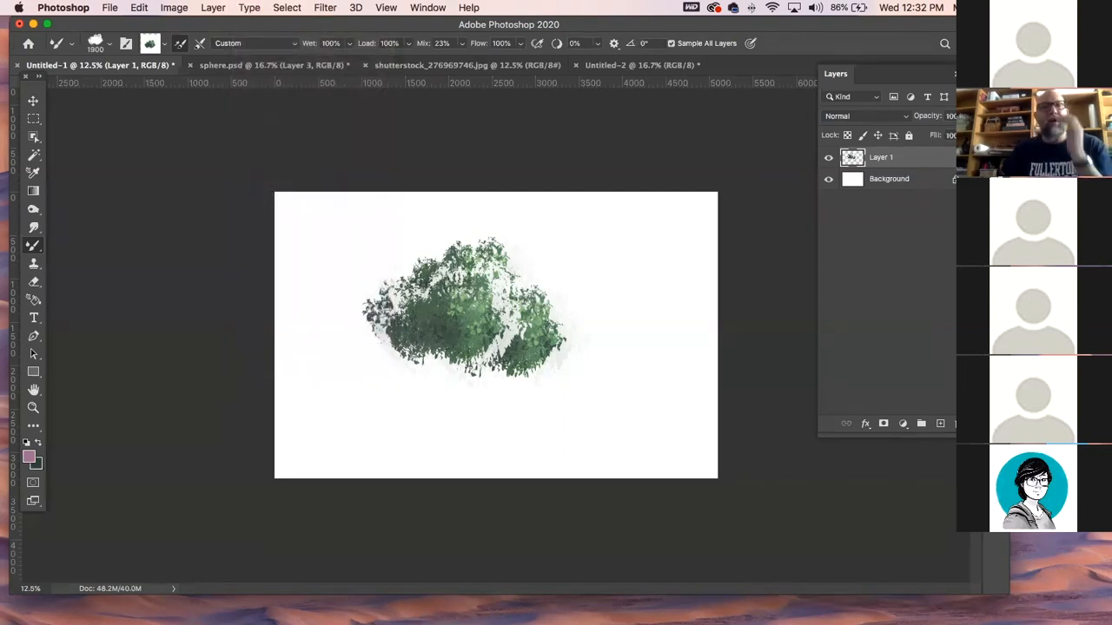